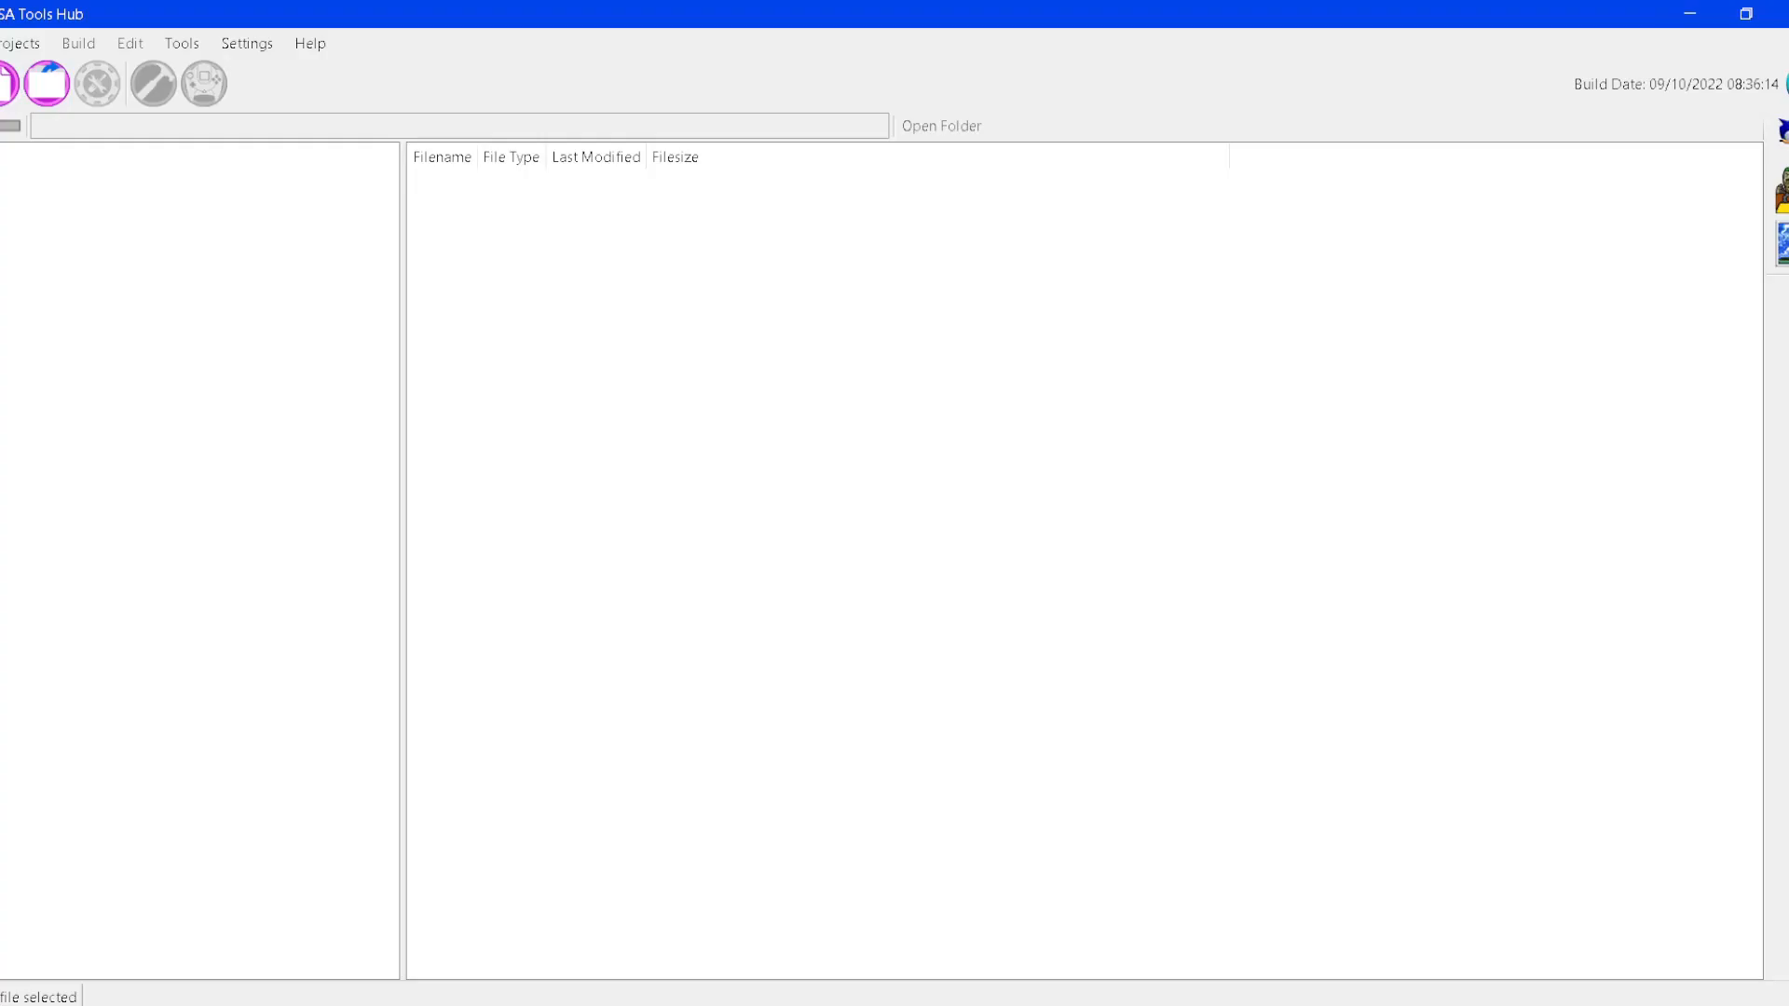
# - Set up a new Sonic Adventure project for the PC platform with the PC - SADX template
pyautogui.click(28, 44)
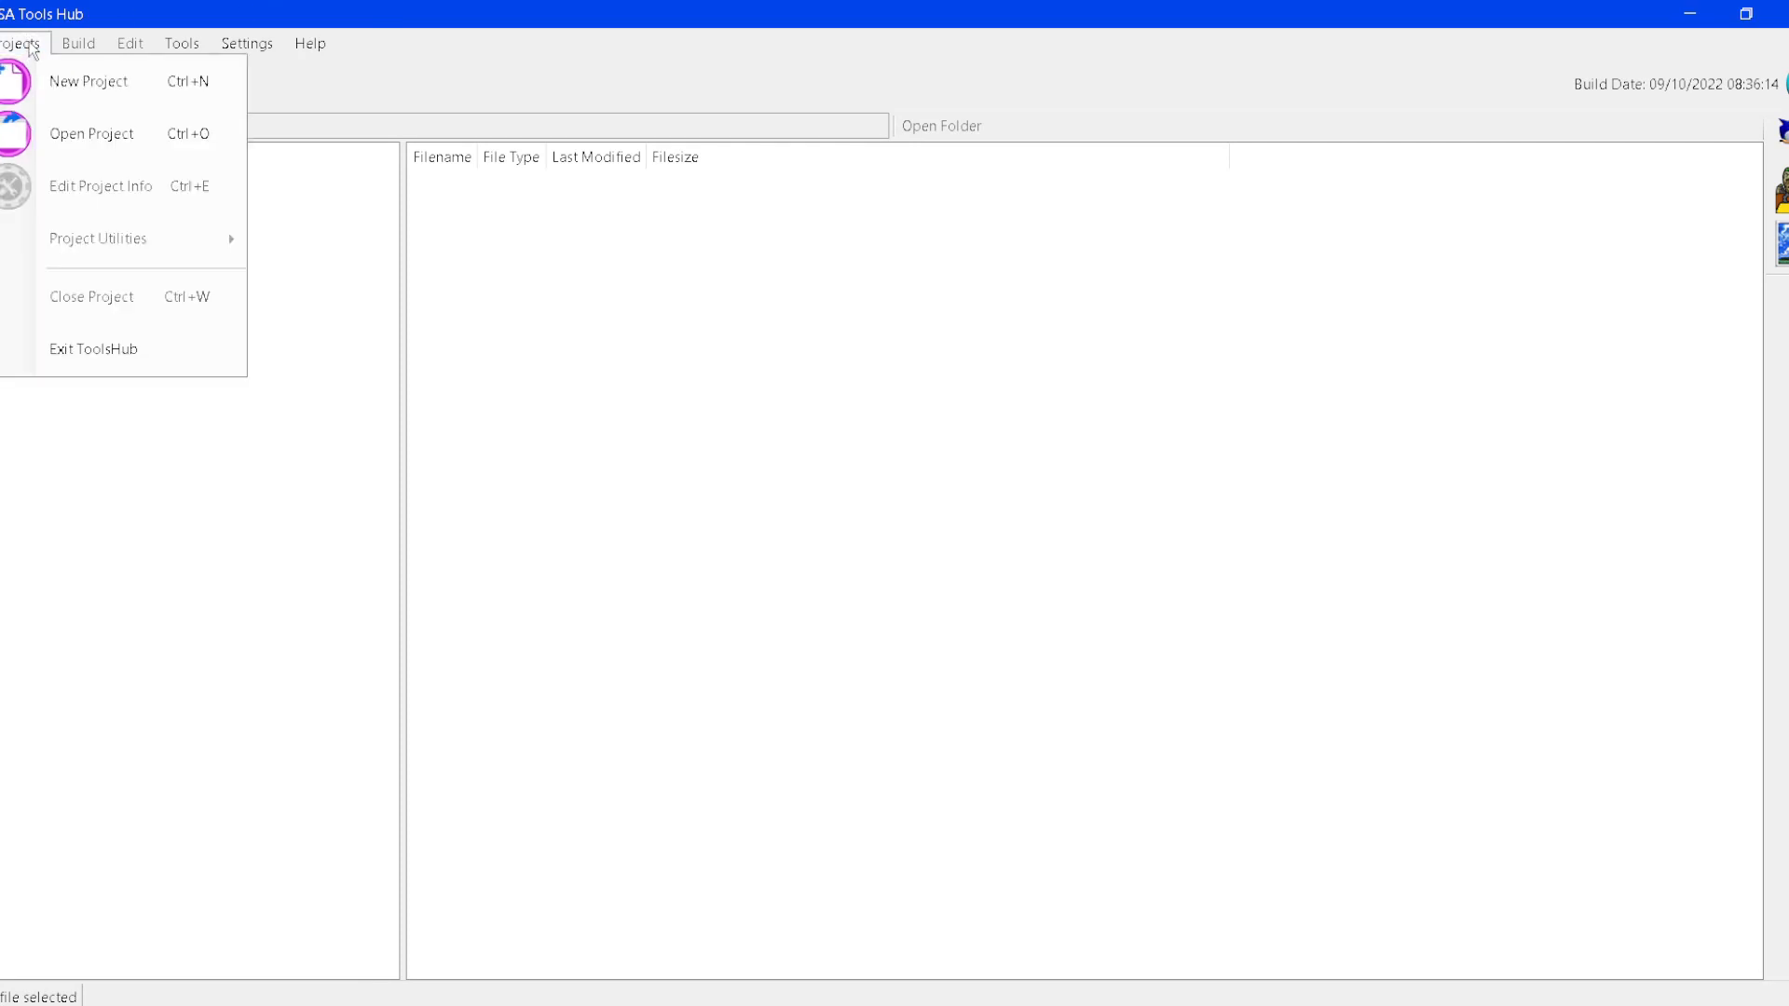
pyautogui.click(31, 45)
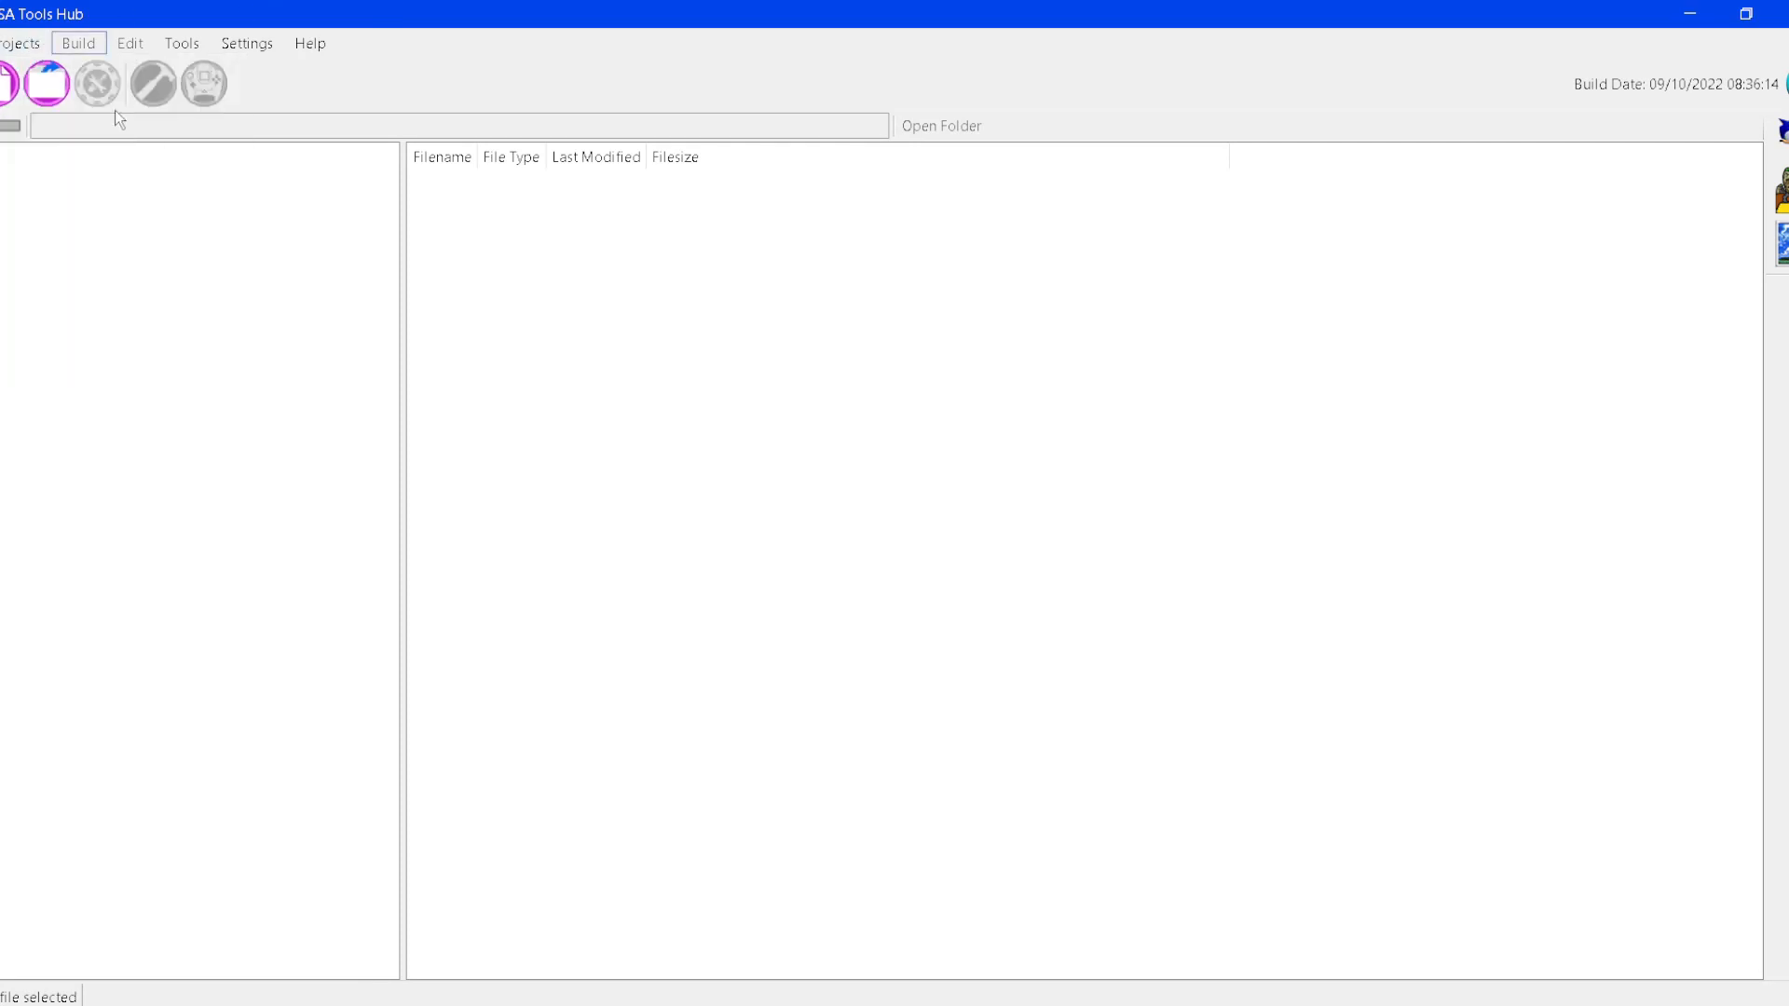
pyautogui.click(9, 88)
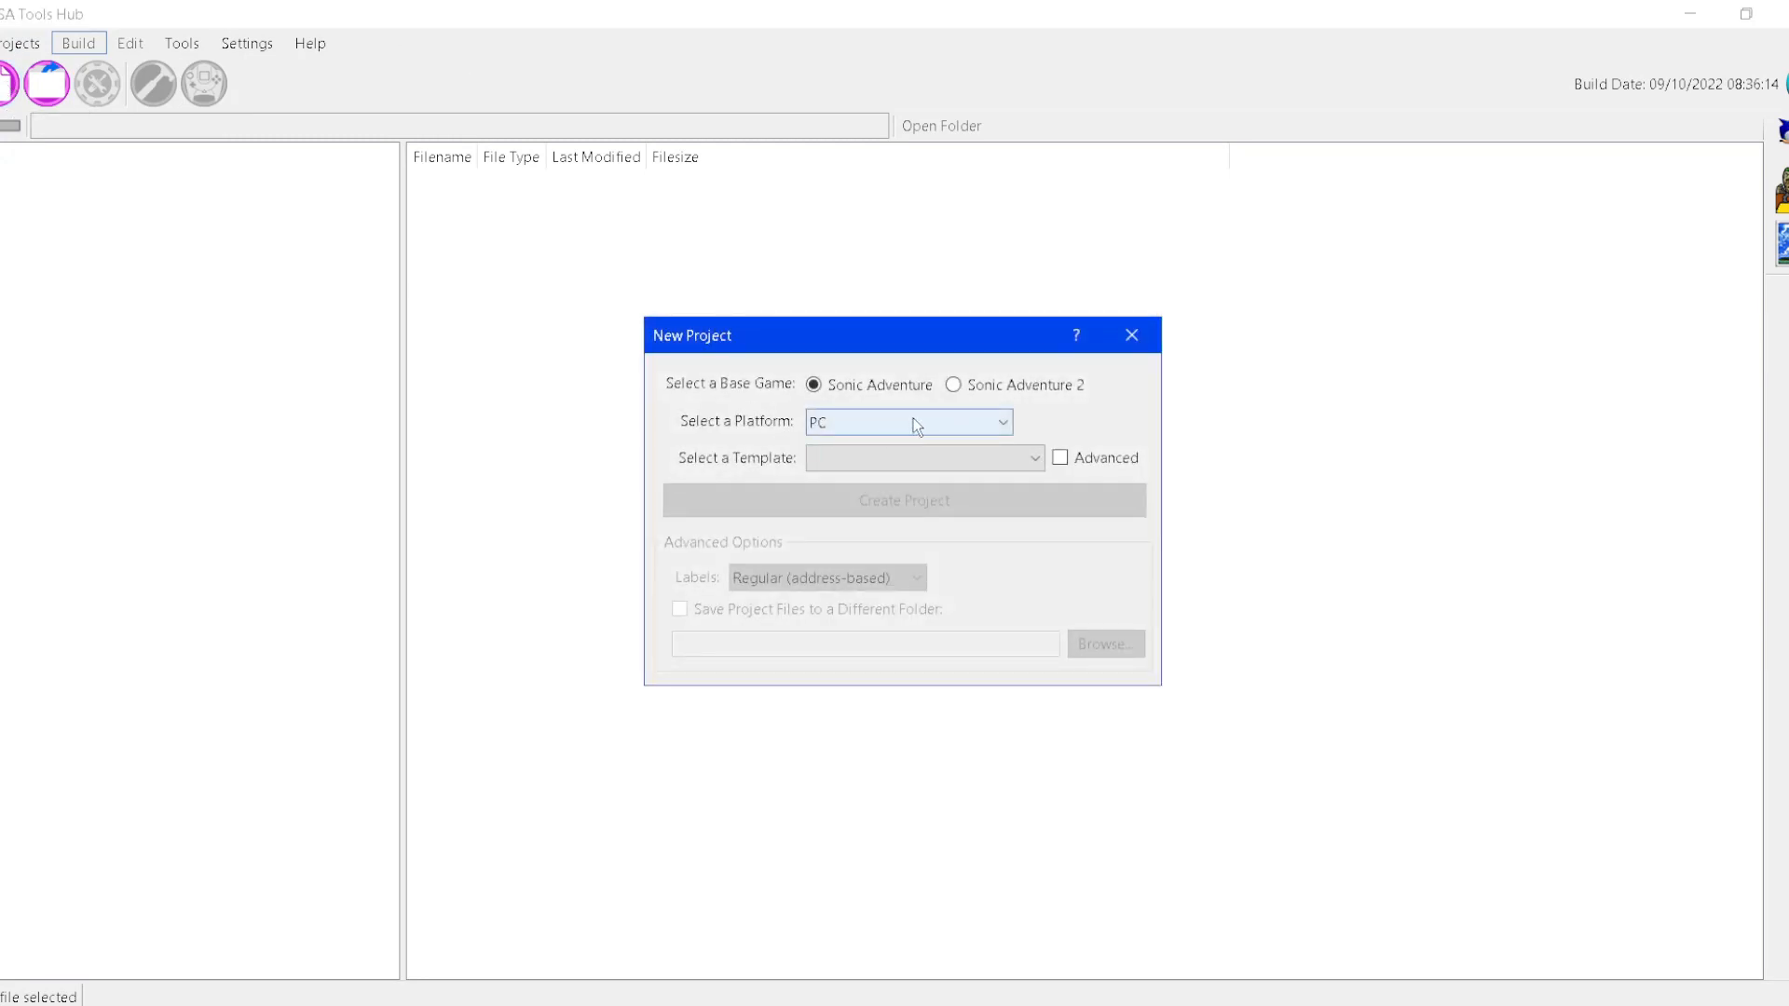
pyautogui.click(889, 421)
pyautogui.click(858, 449)
pyautogui.click(844, 430)
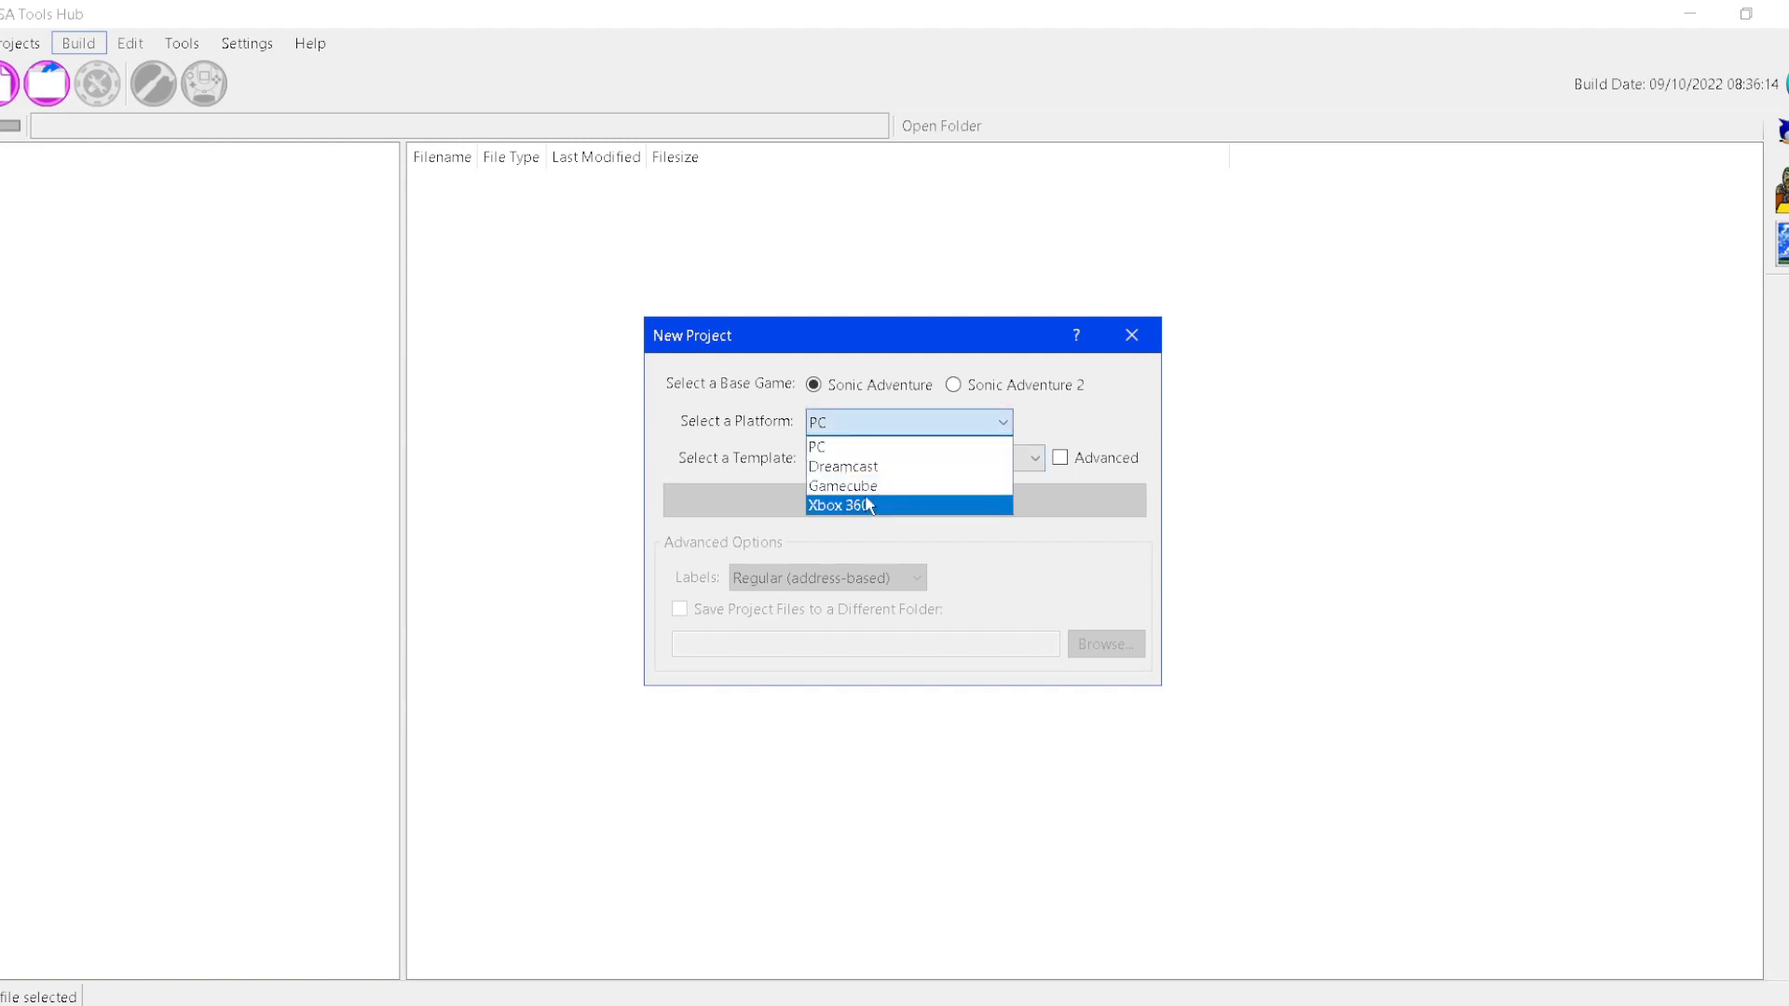
pyautogui.click(851, 446)
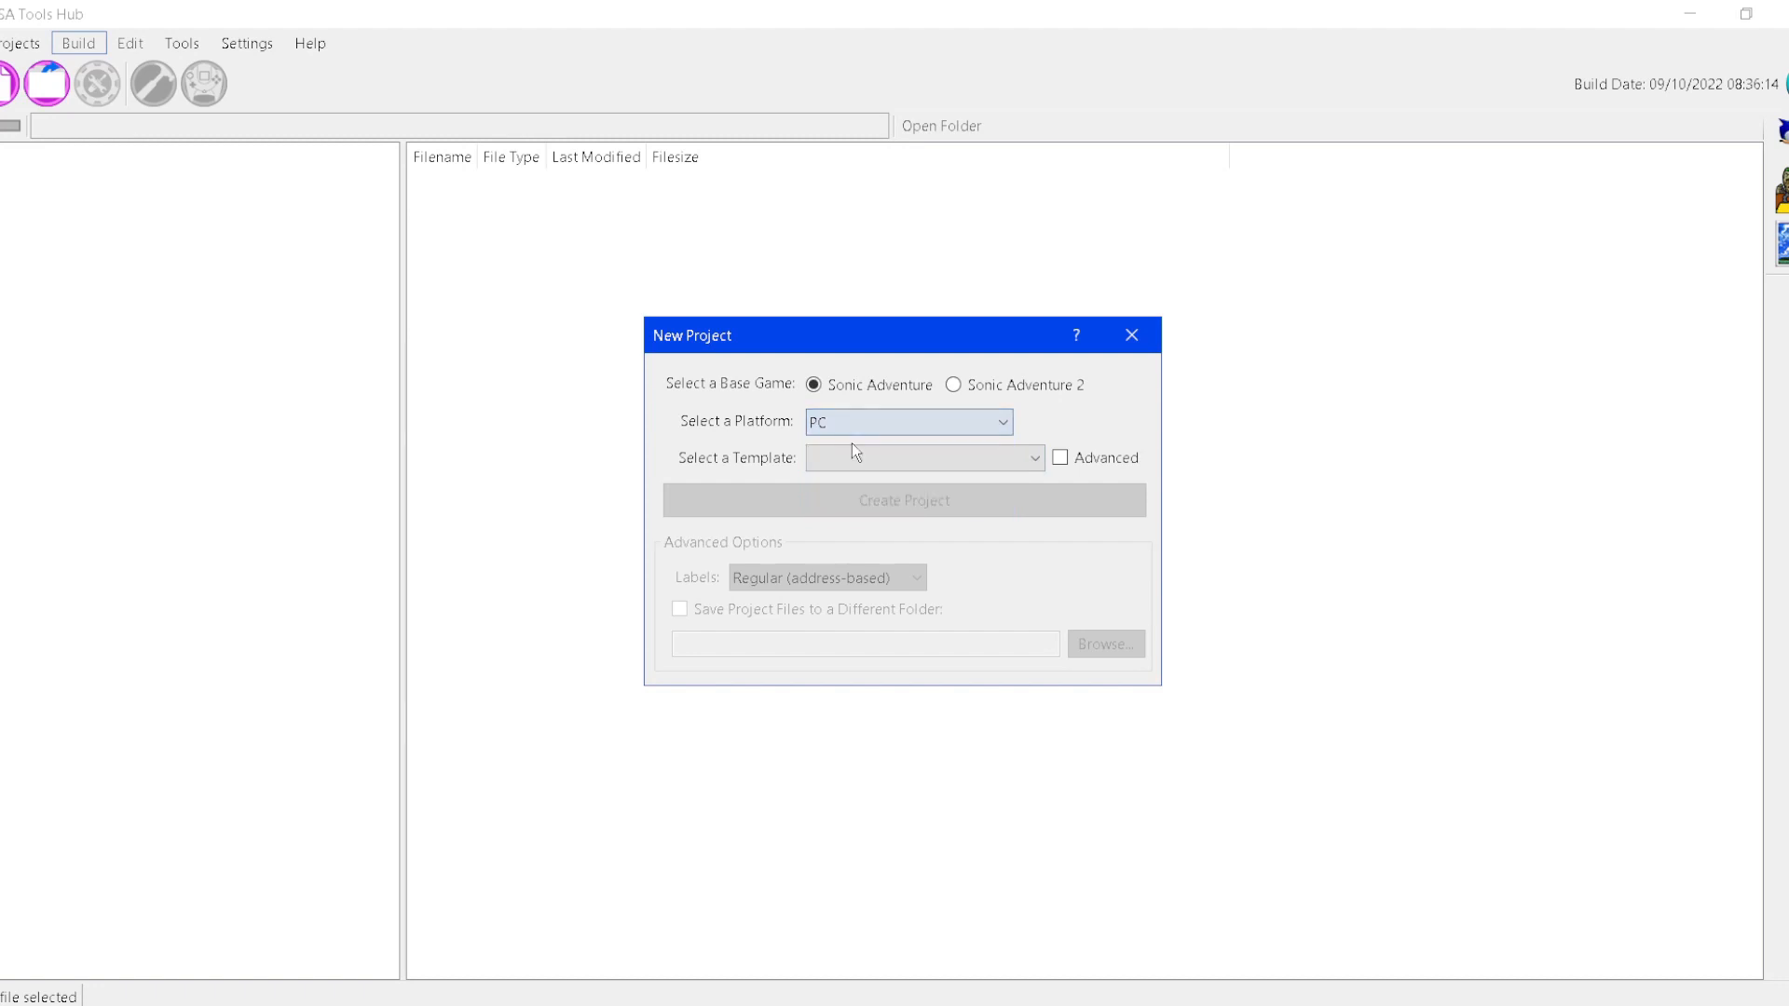
pyautogui.click(940, 473)
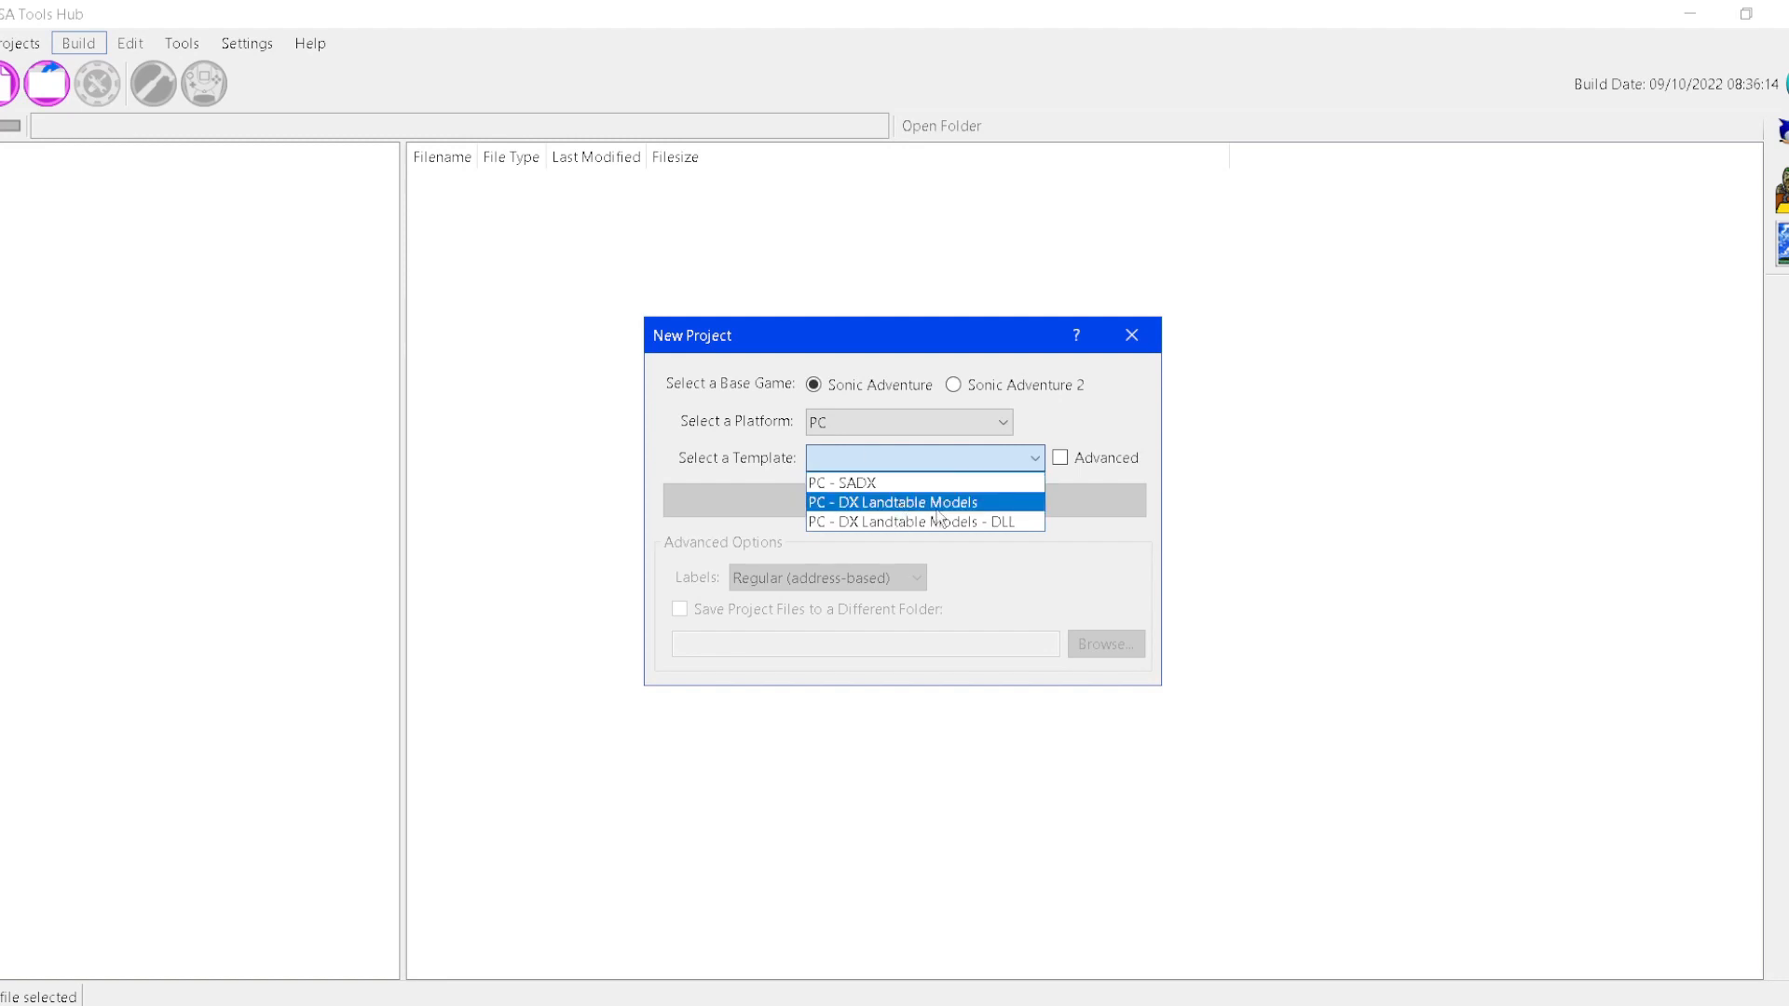
pyautogui.click(874, 485)
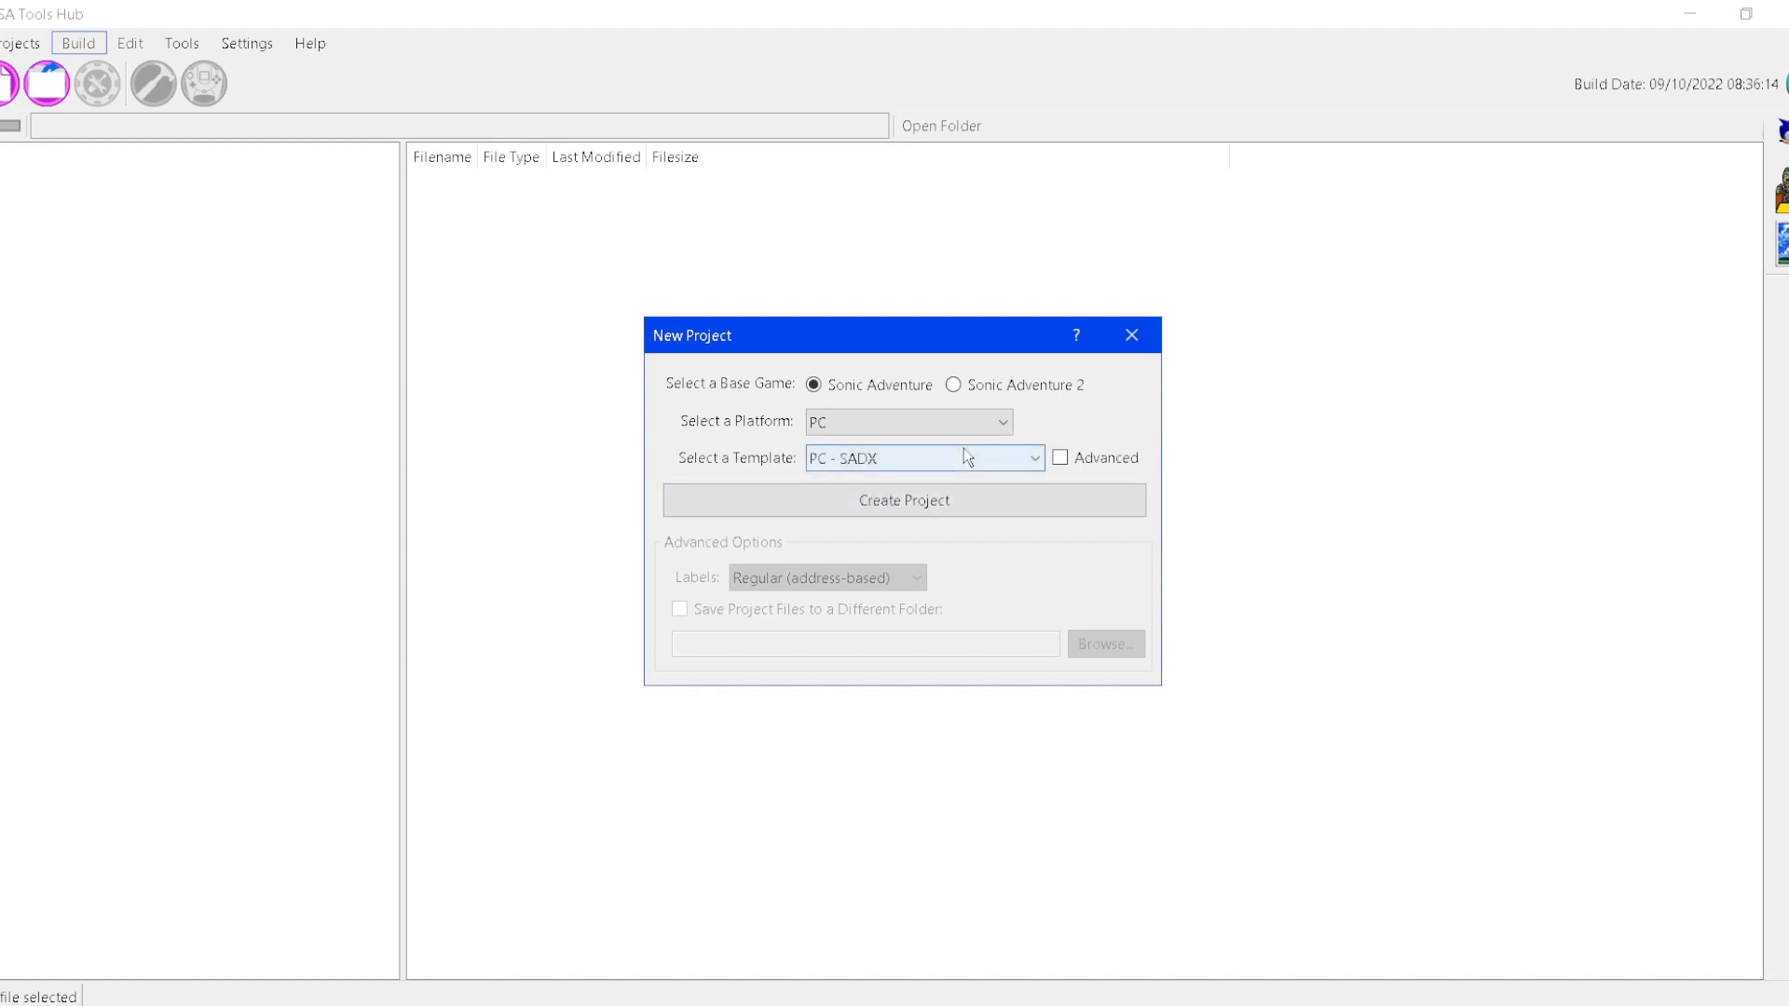
# - Create the project, saving its project file as "tutorial animation" in the SONICADVENTUREDX folder
pyautogui.click(892, 508)
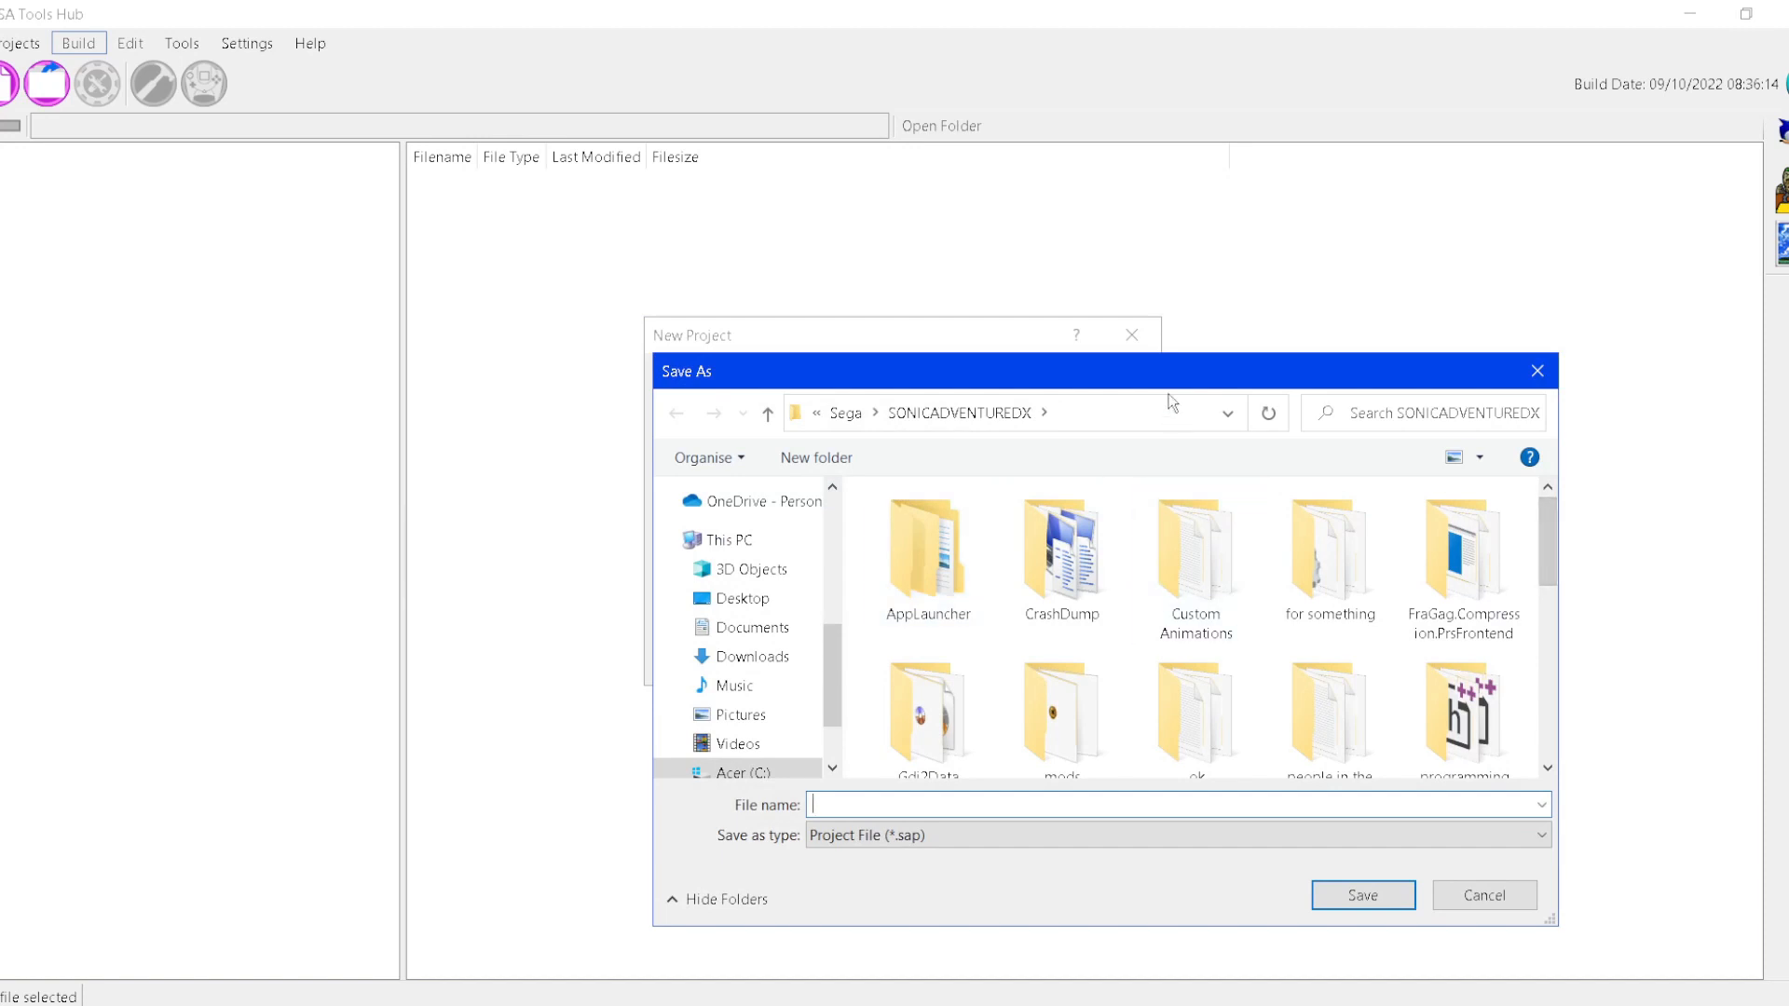
pyautogui.moveTo(1159, 382); pyautogui.dragTo(1128, 335)
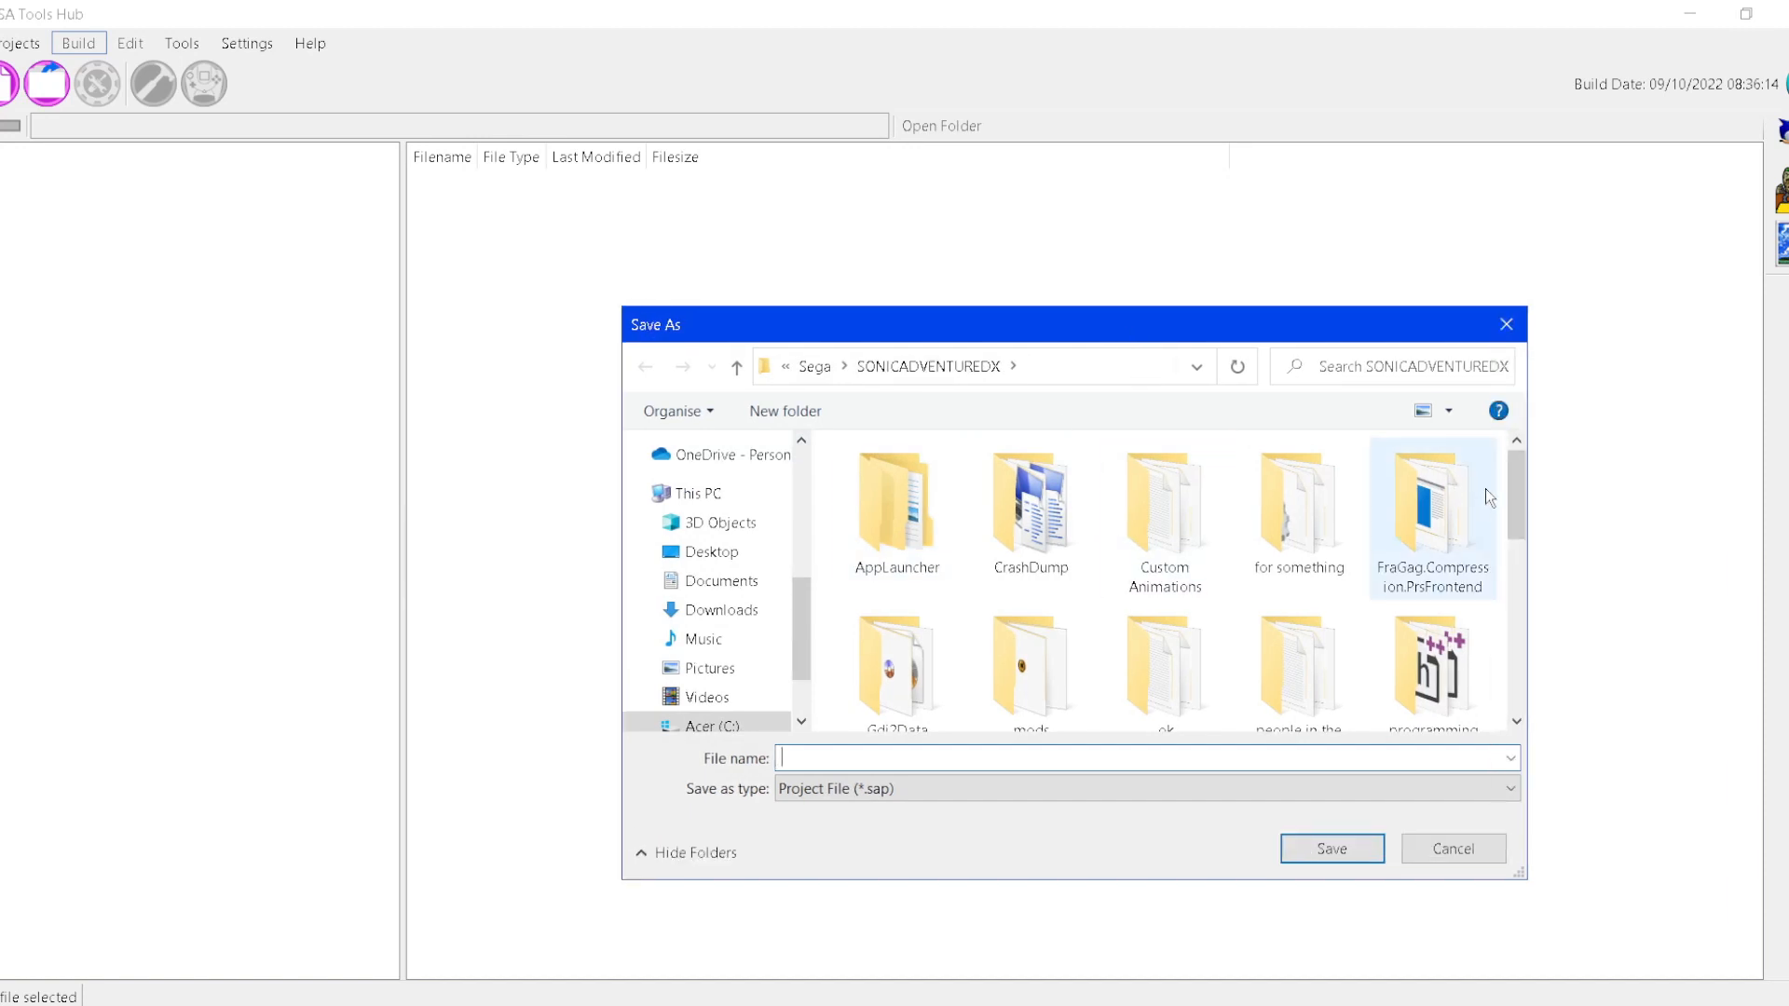
pyautogui.scroll(-2, 1519, 482)
pyautogui.scroll(2, 1519, 482)
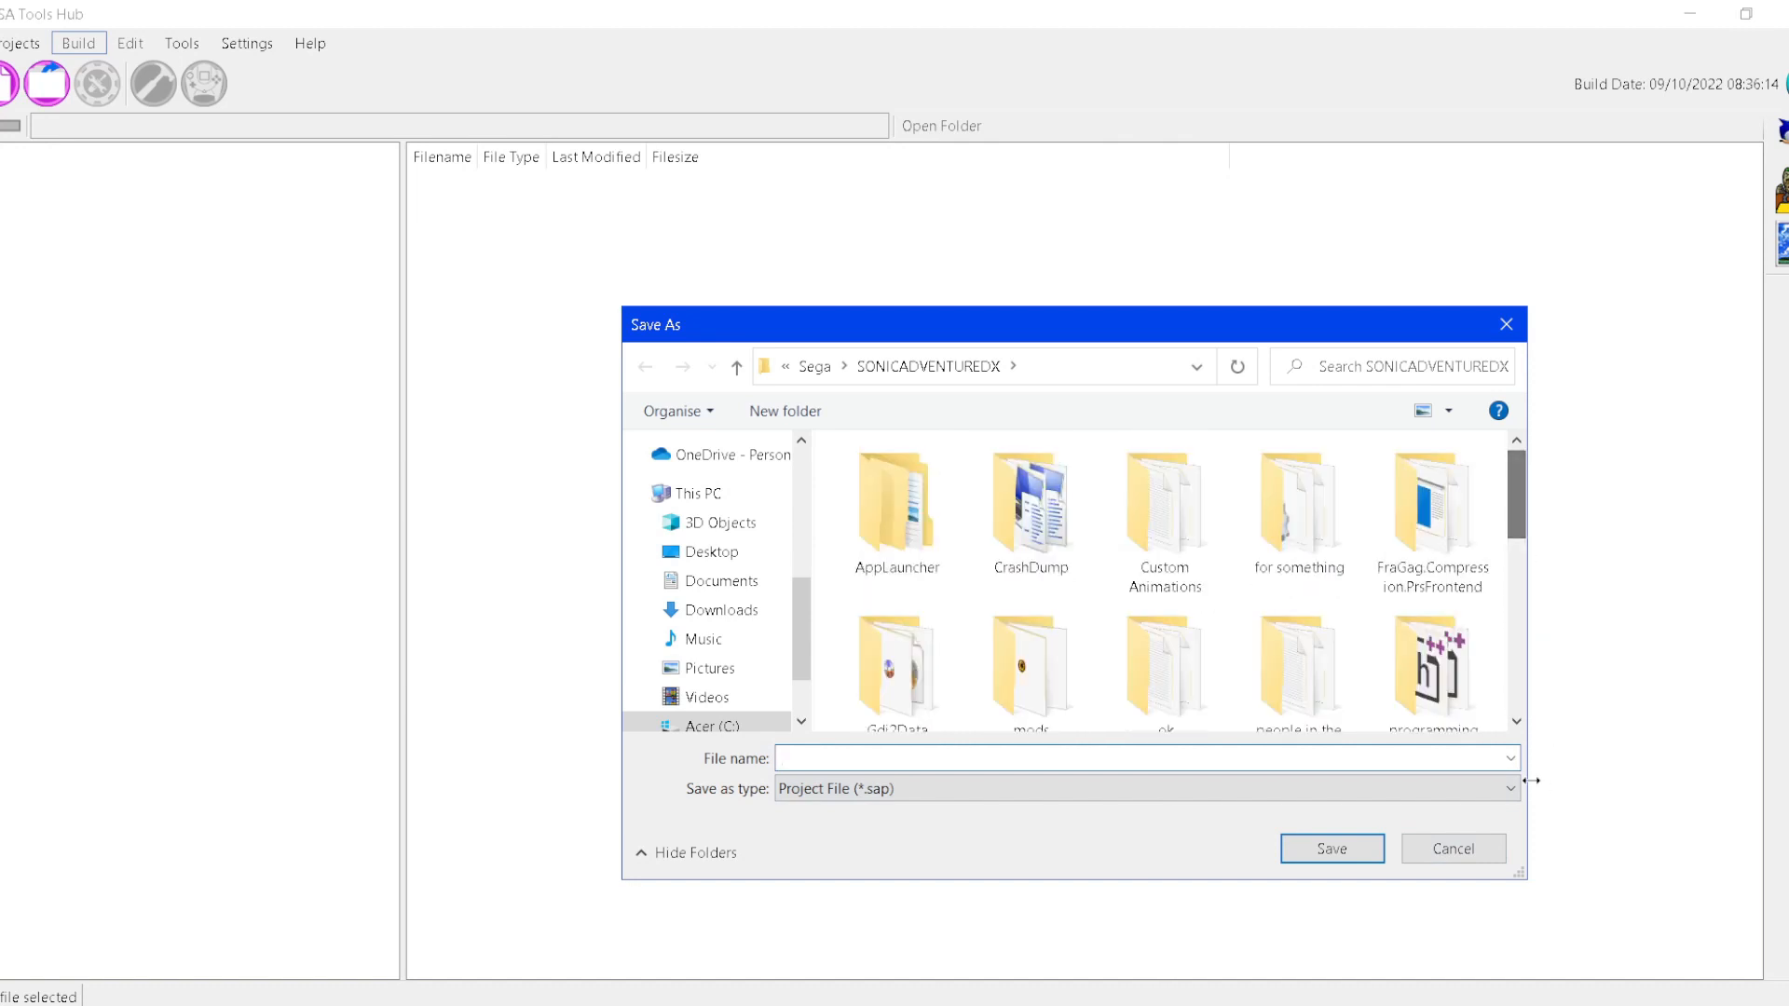
pyautogui.write('tutorial animation')
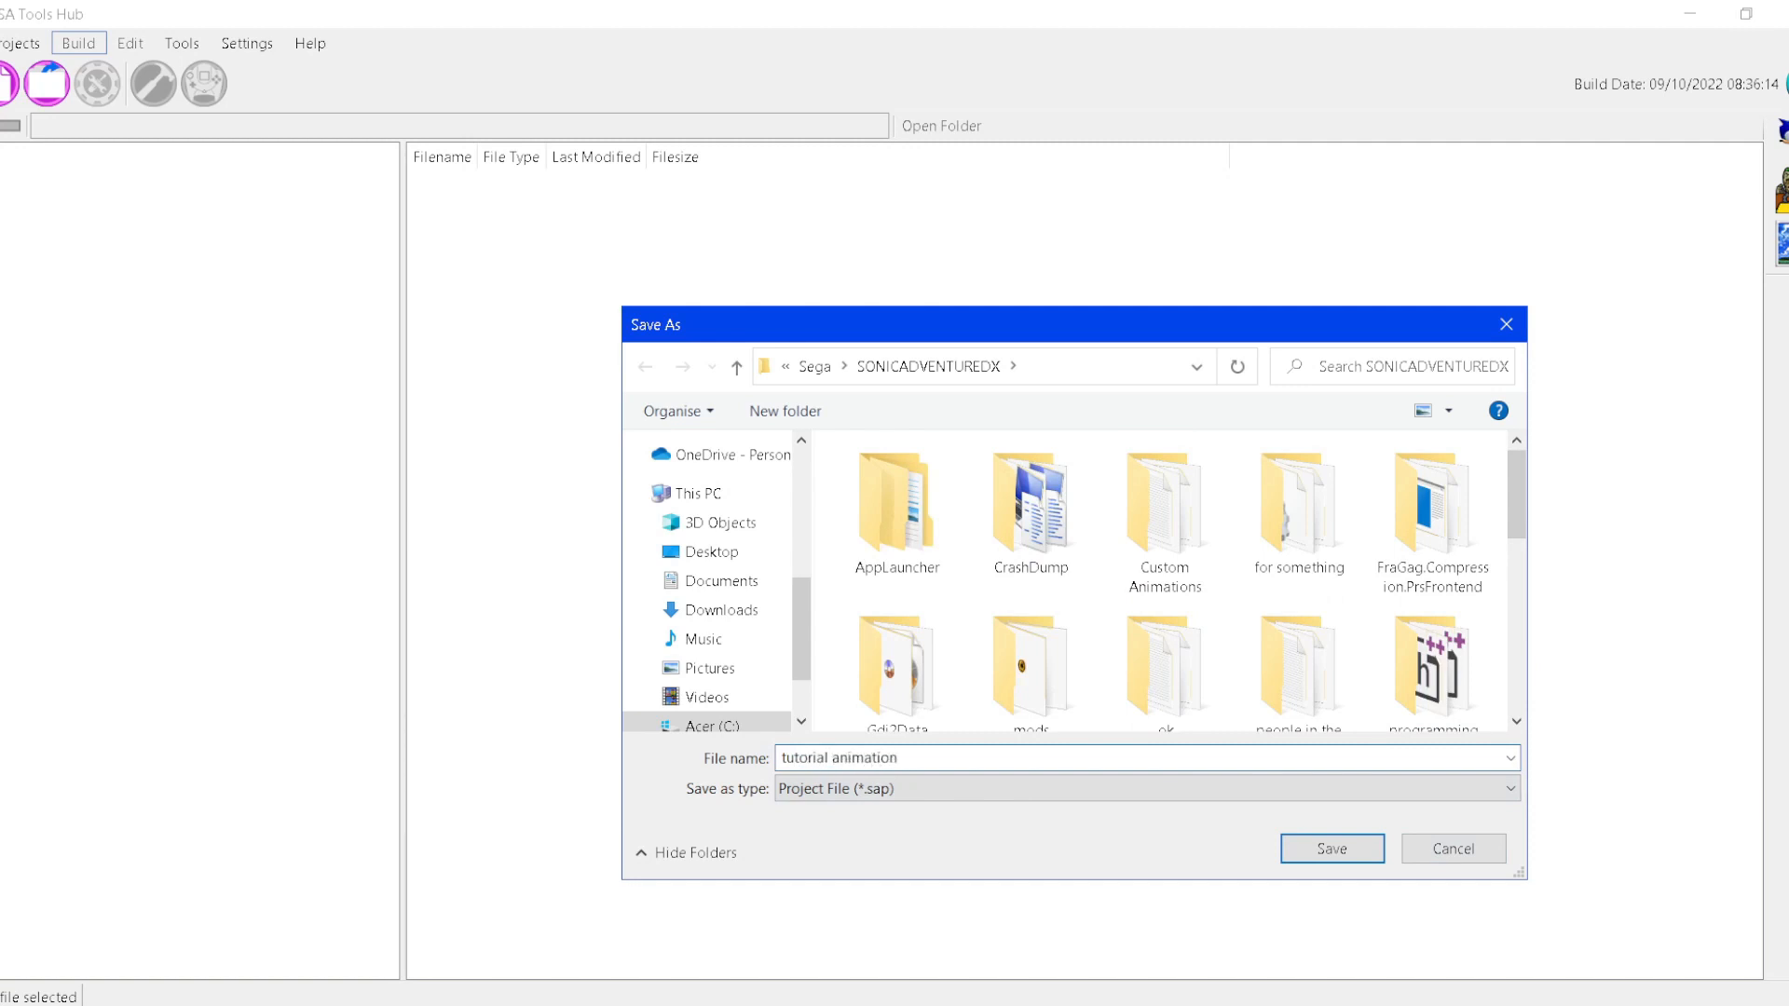
pyautogui.click(1334, 849)
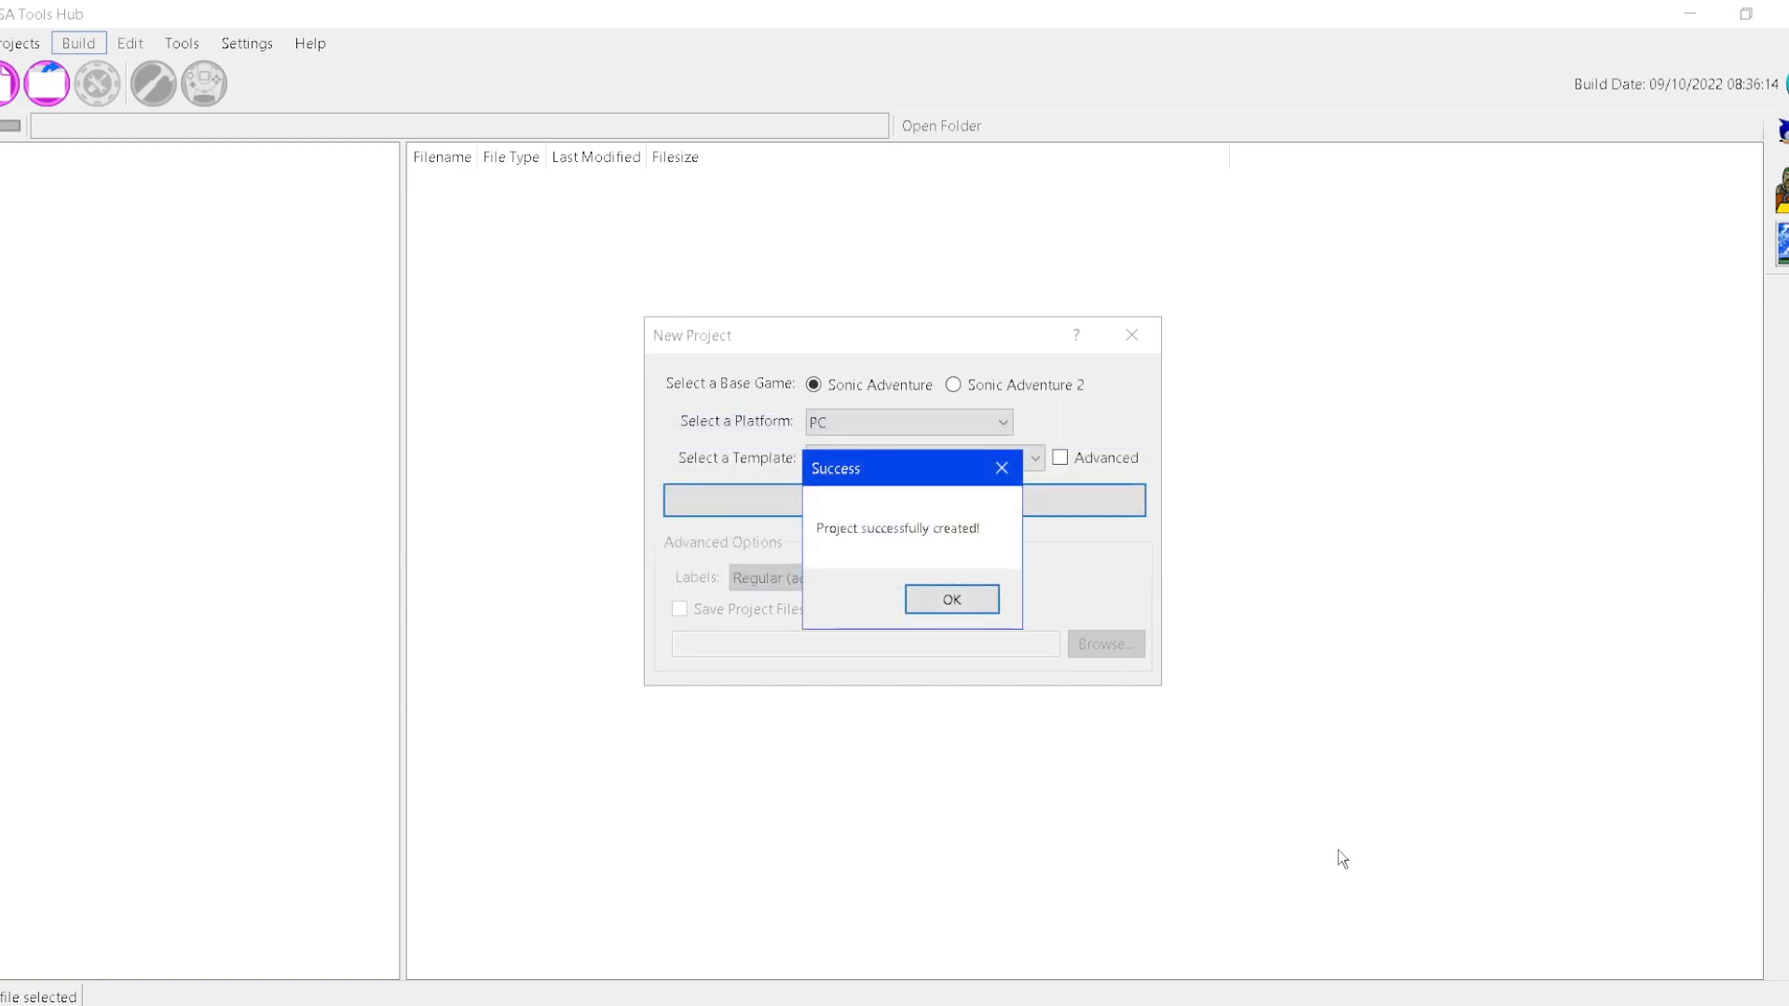
pyautogui.click(950, 600)
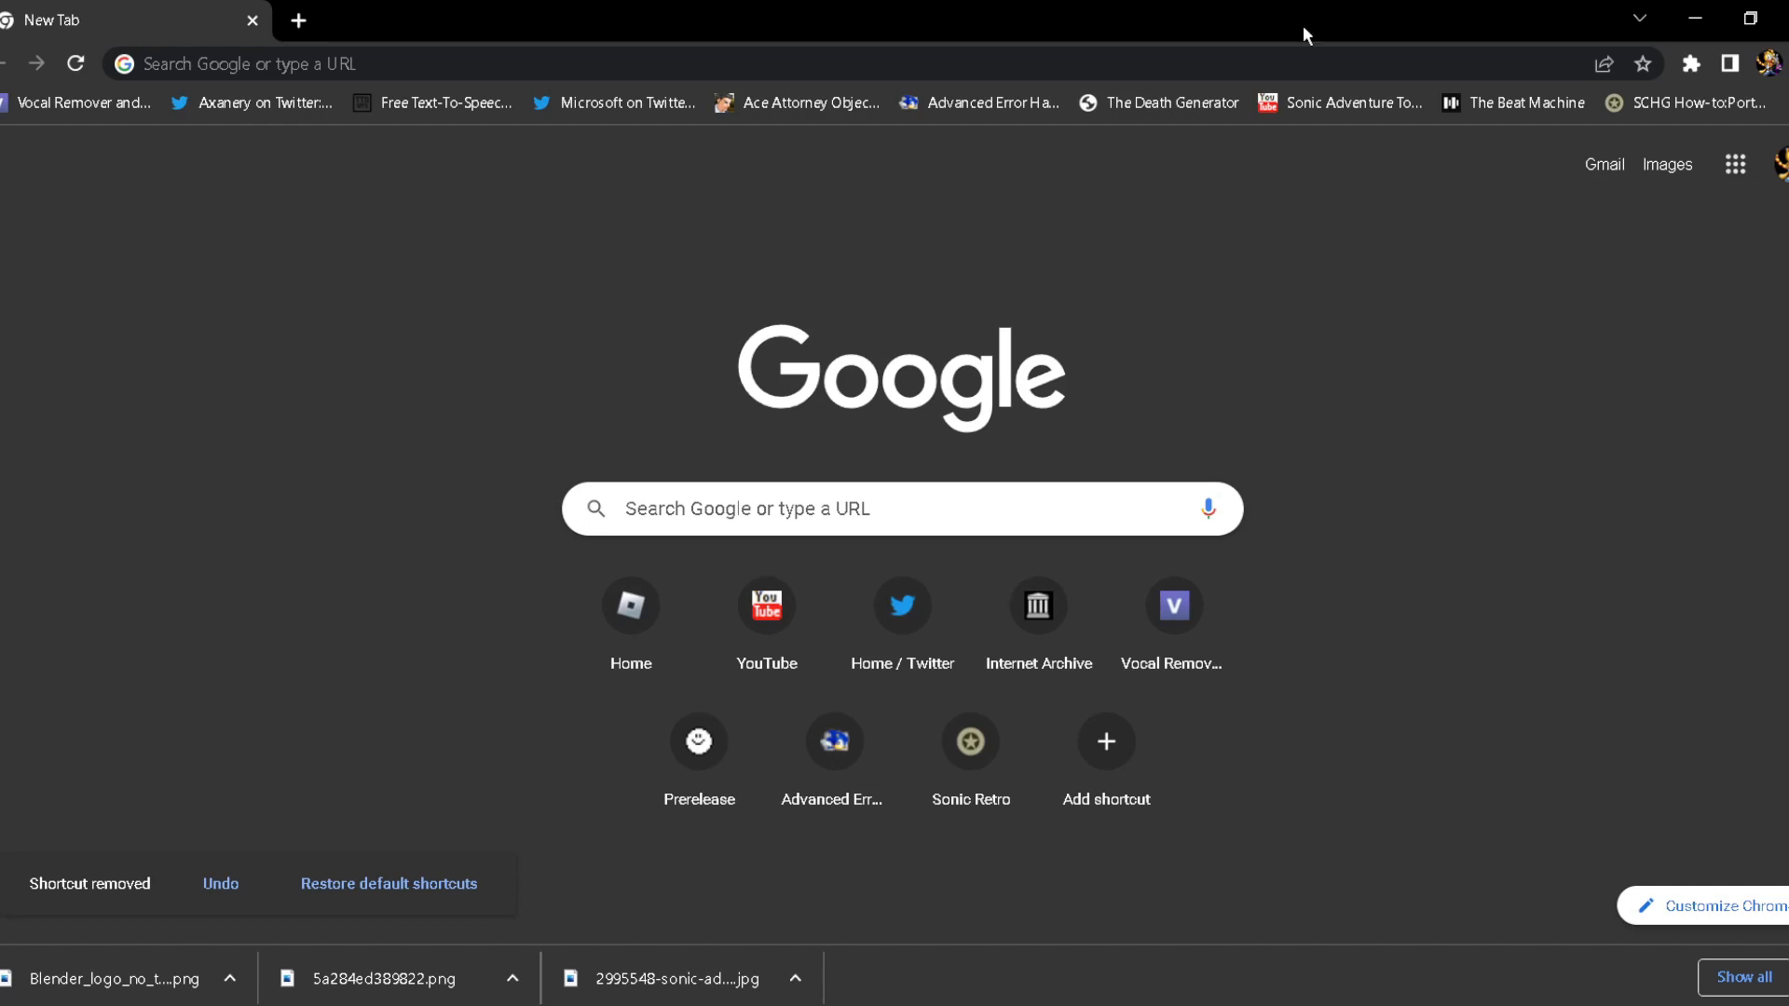
# - In Chrome, search Google for "sonic adventure blender addon" and open the BlenderSASupport GitHub repository
pyautogui.click(977, 65)
pyautogui.write('sonic adv')
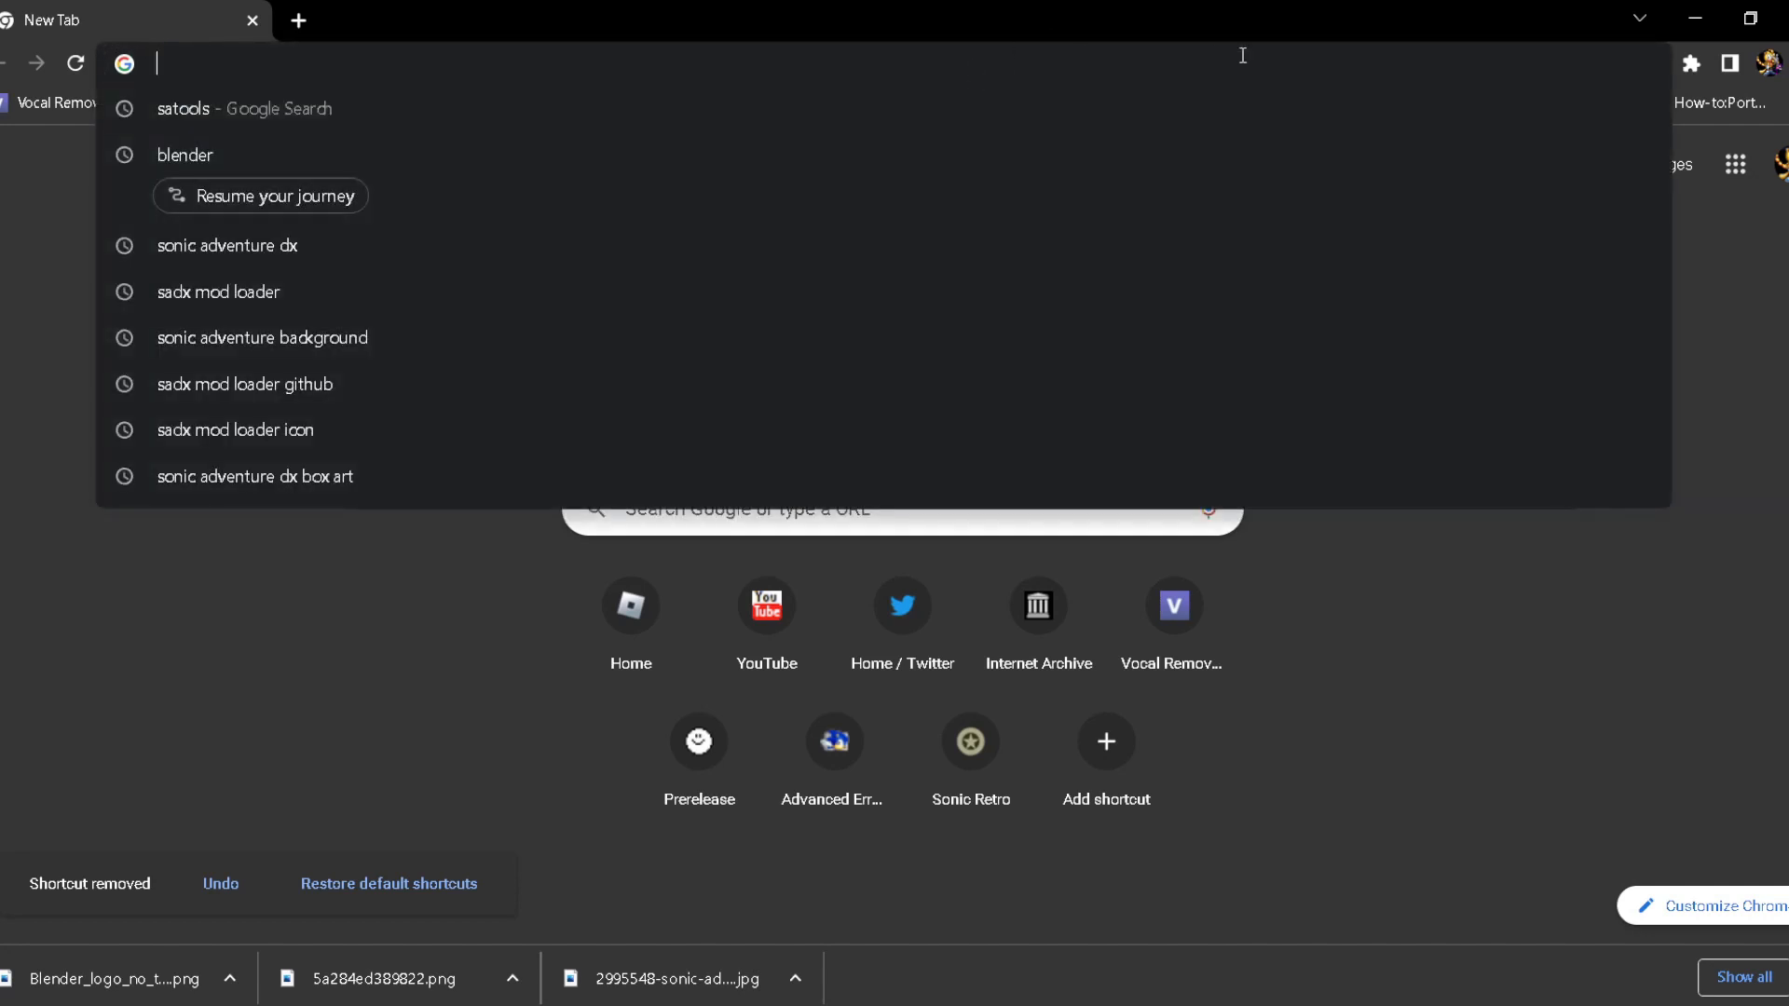
pyautogui.write('entu')
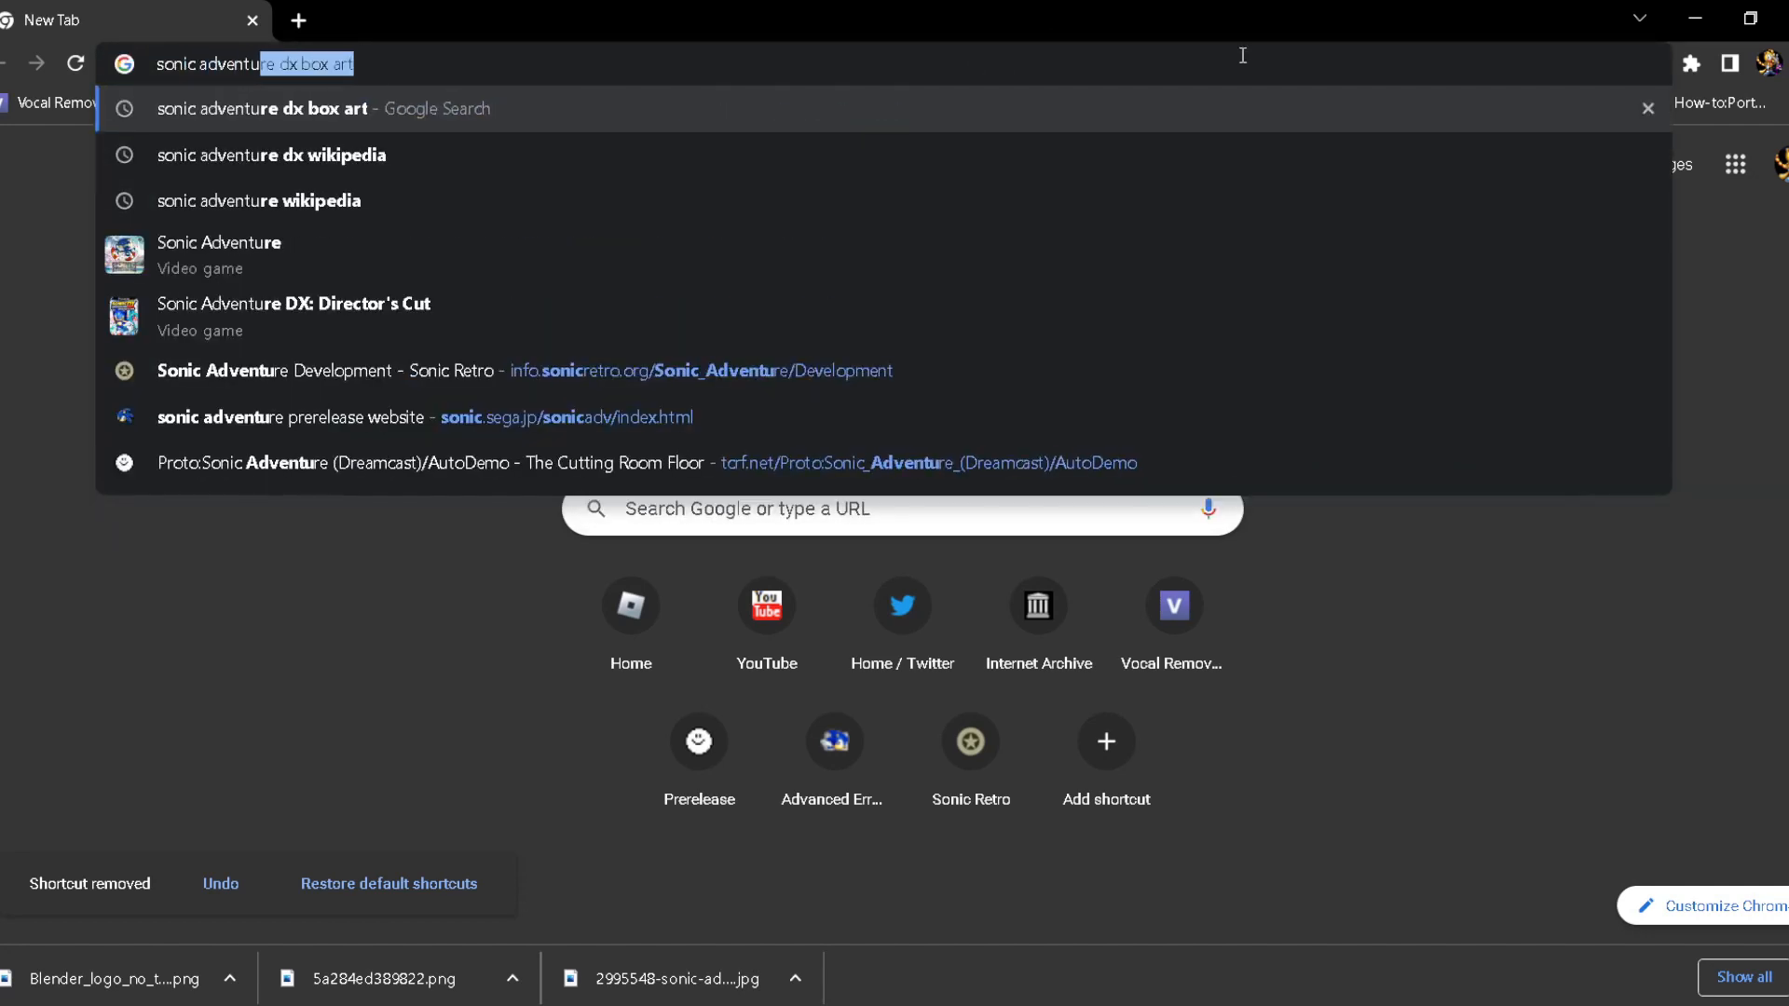
pyautogui.write('re blender addon')
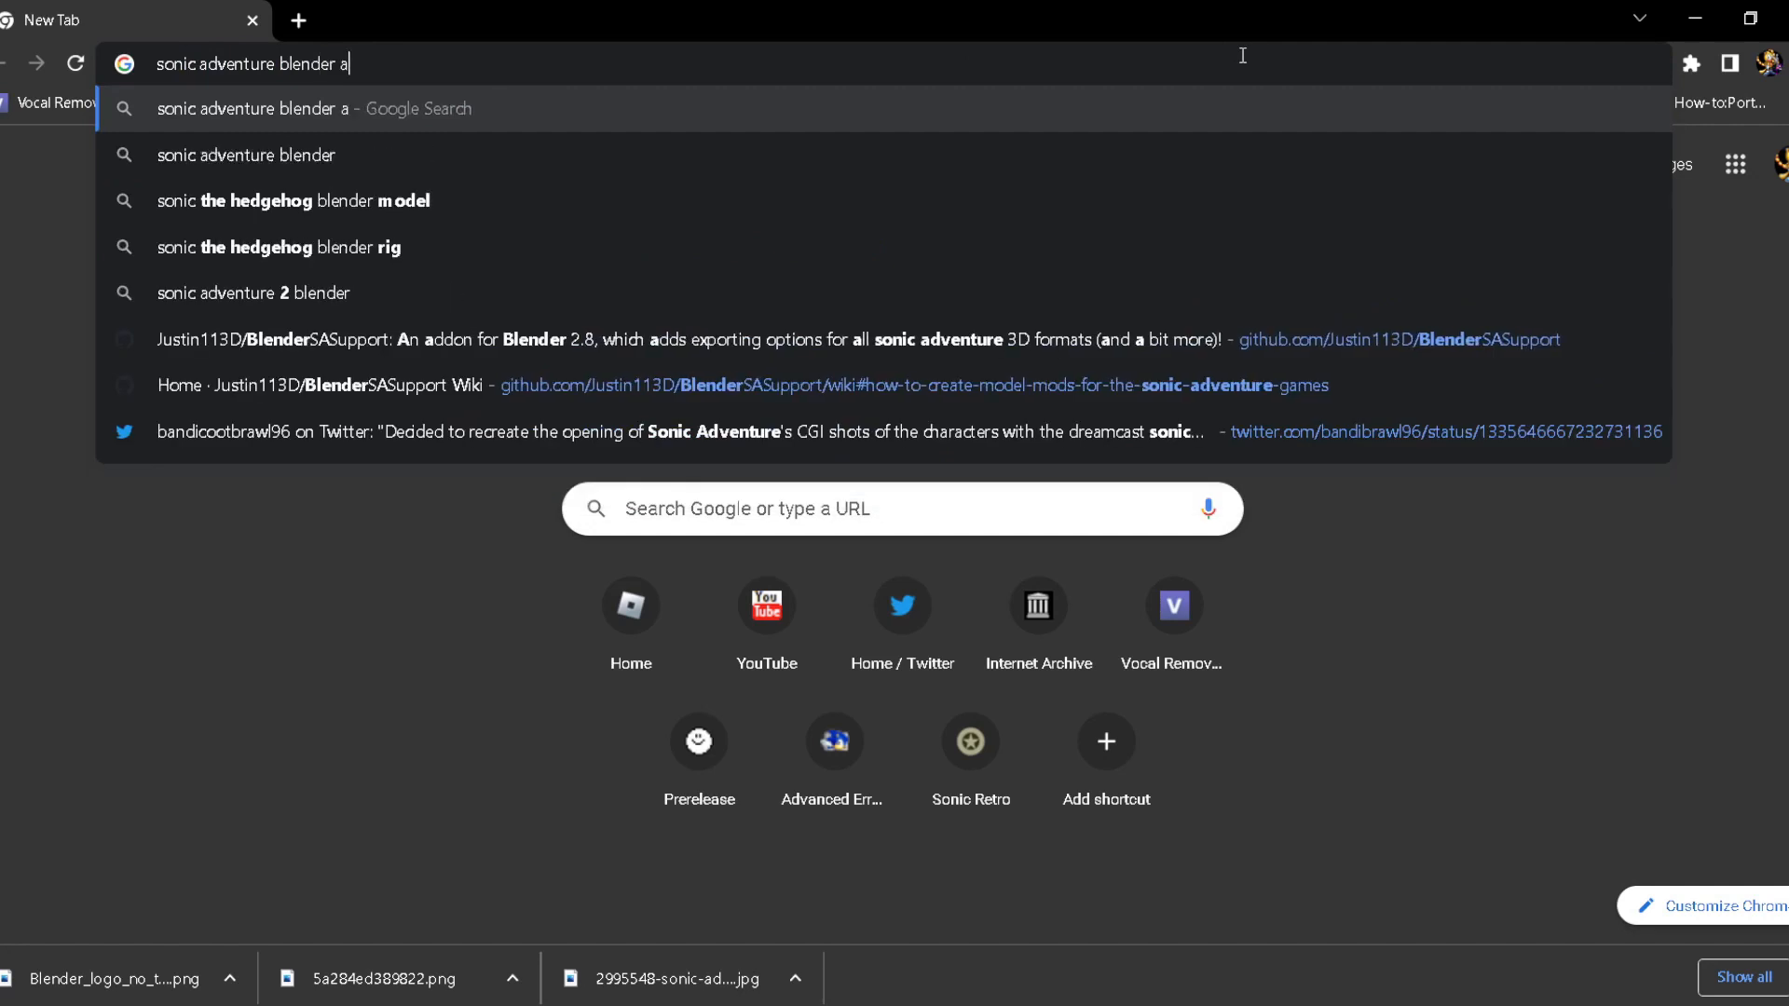
pyautogui.press('Return')
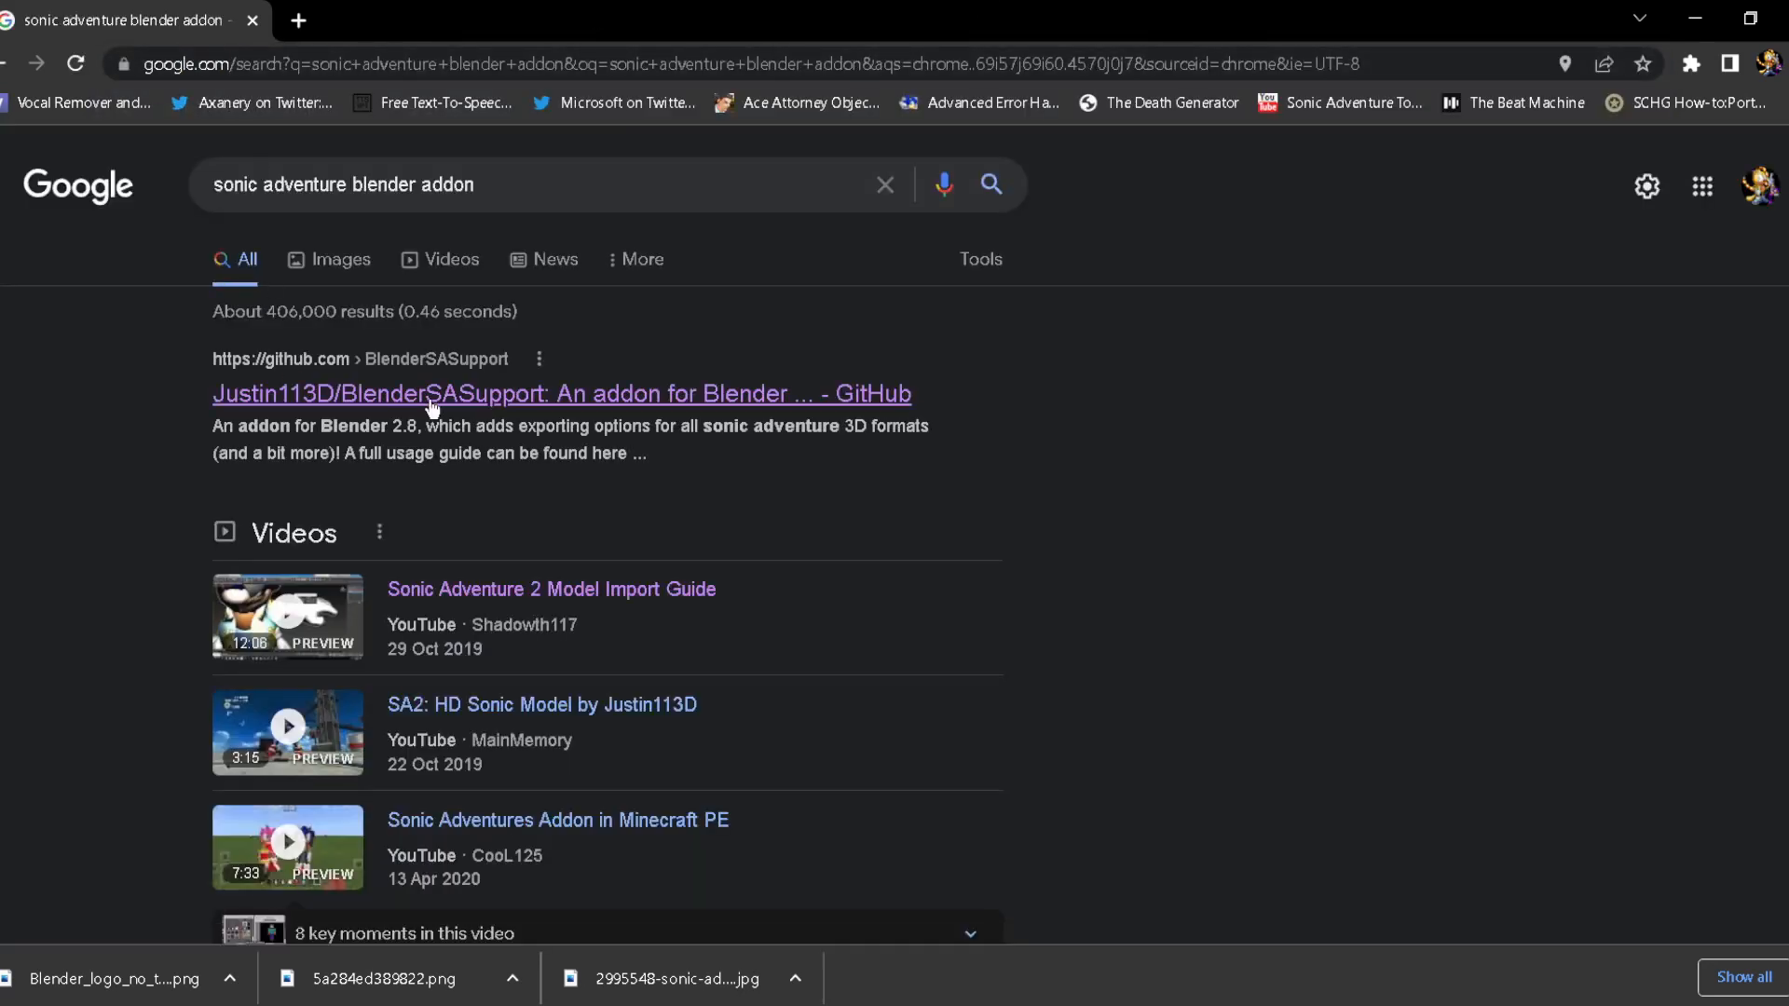
pyautogui.click(432, 404)
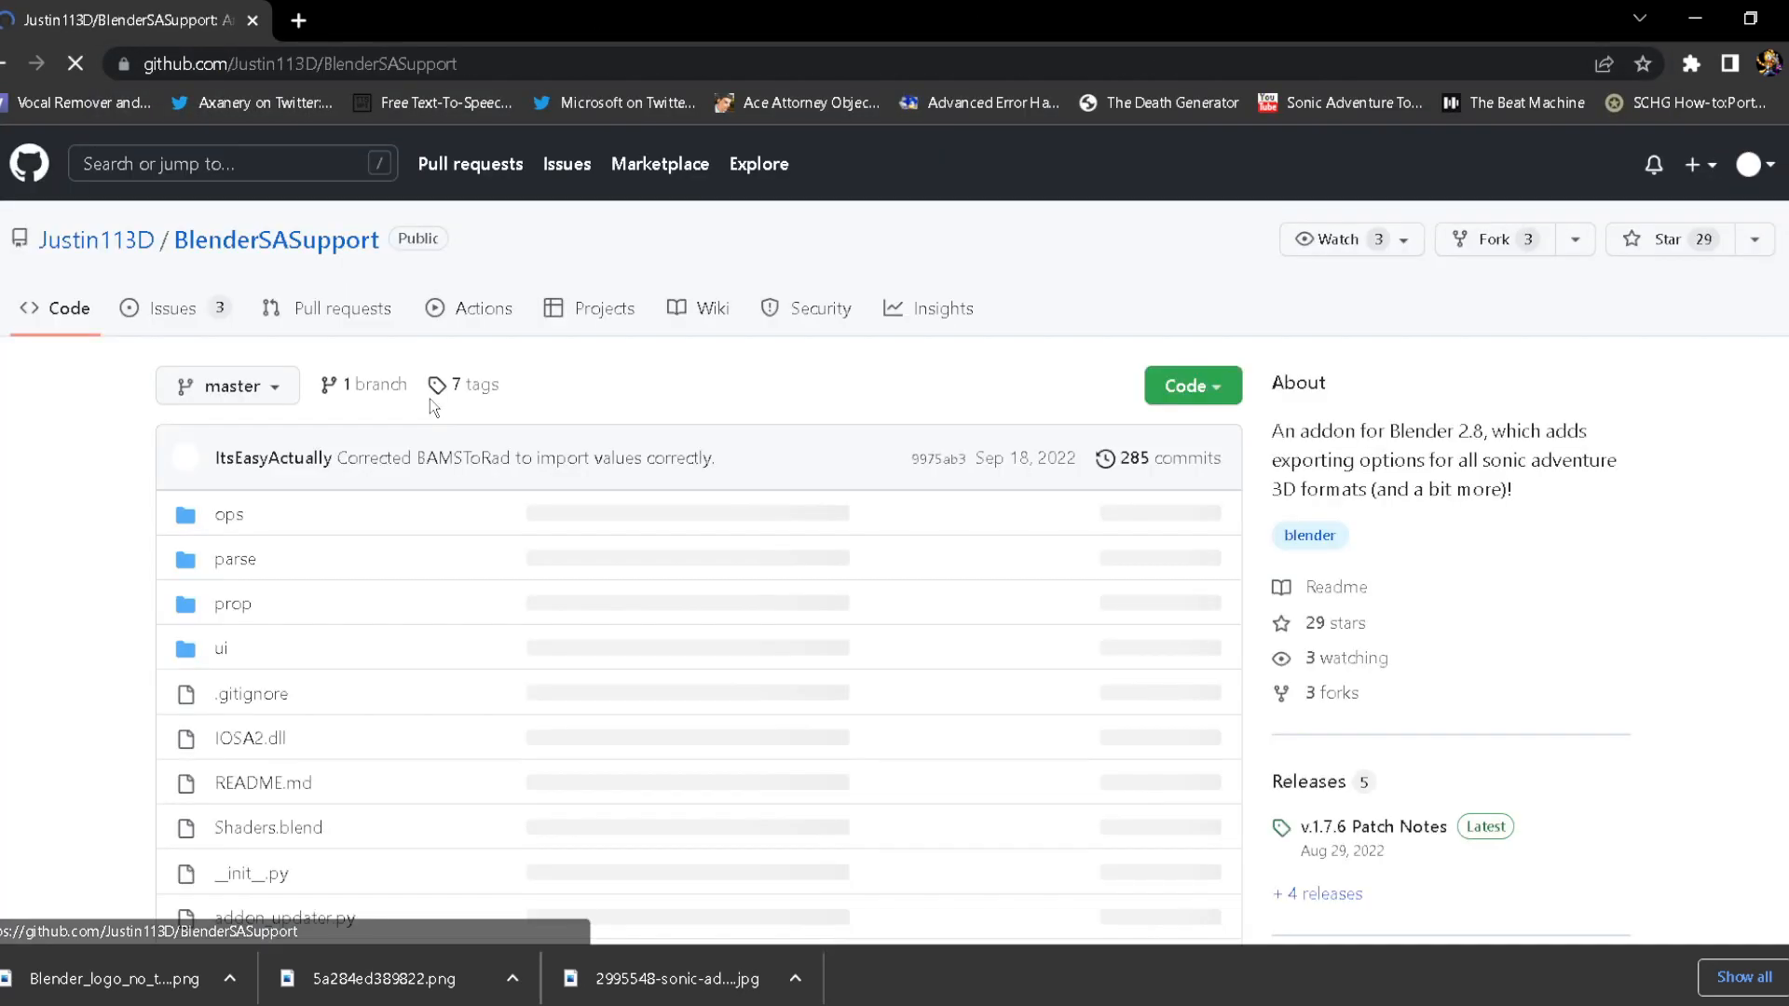
# - Open the v.1.7.6 release of BlenderSASupport and find its downloadable assets
pyautogui.scroll(-10, 894, 534)
pyautogui.scroll(10, 895, 534)
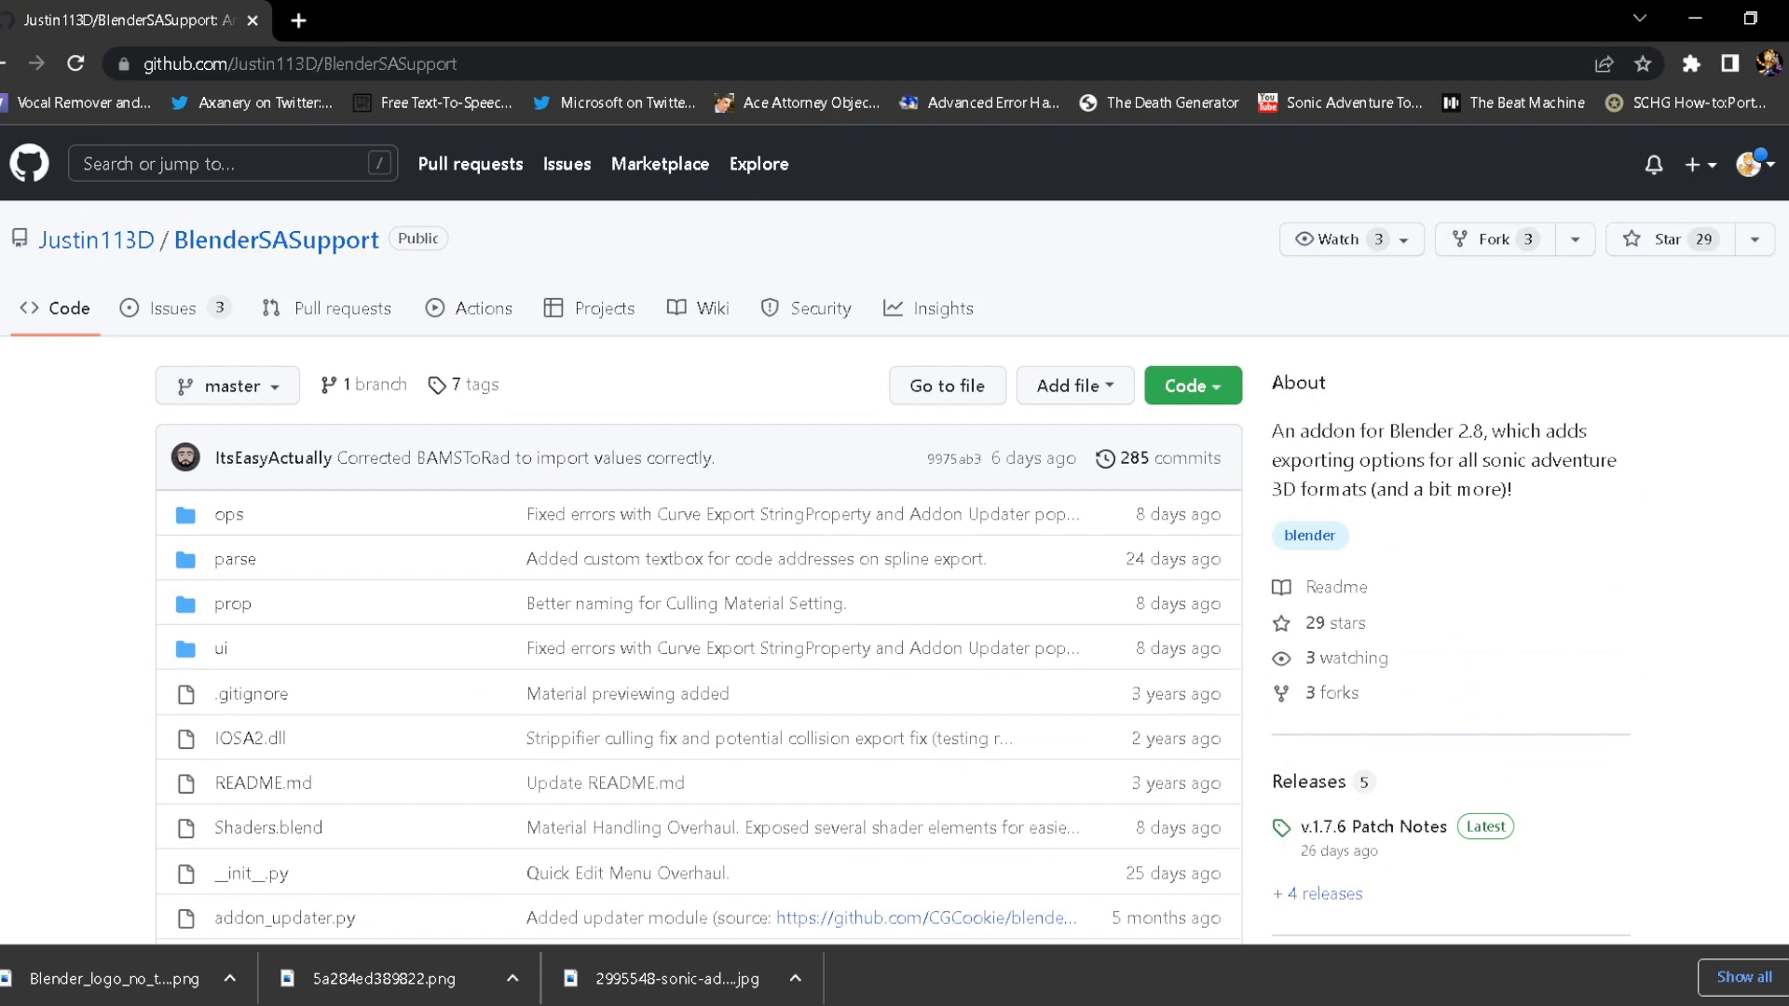
pyautogui.scroll(-3, 1384, 643)
pyautogui.click(1374, 593)
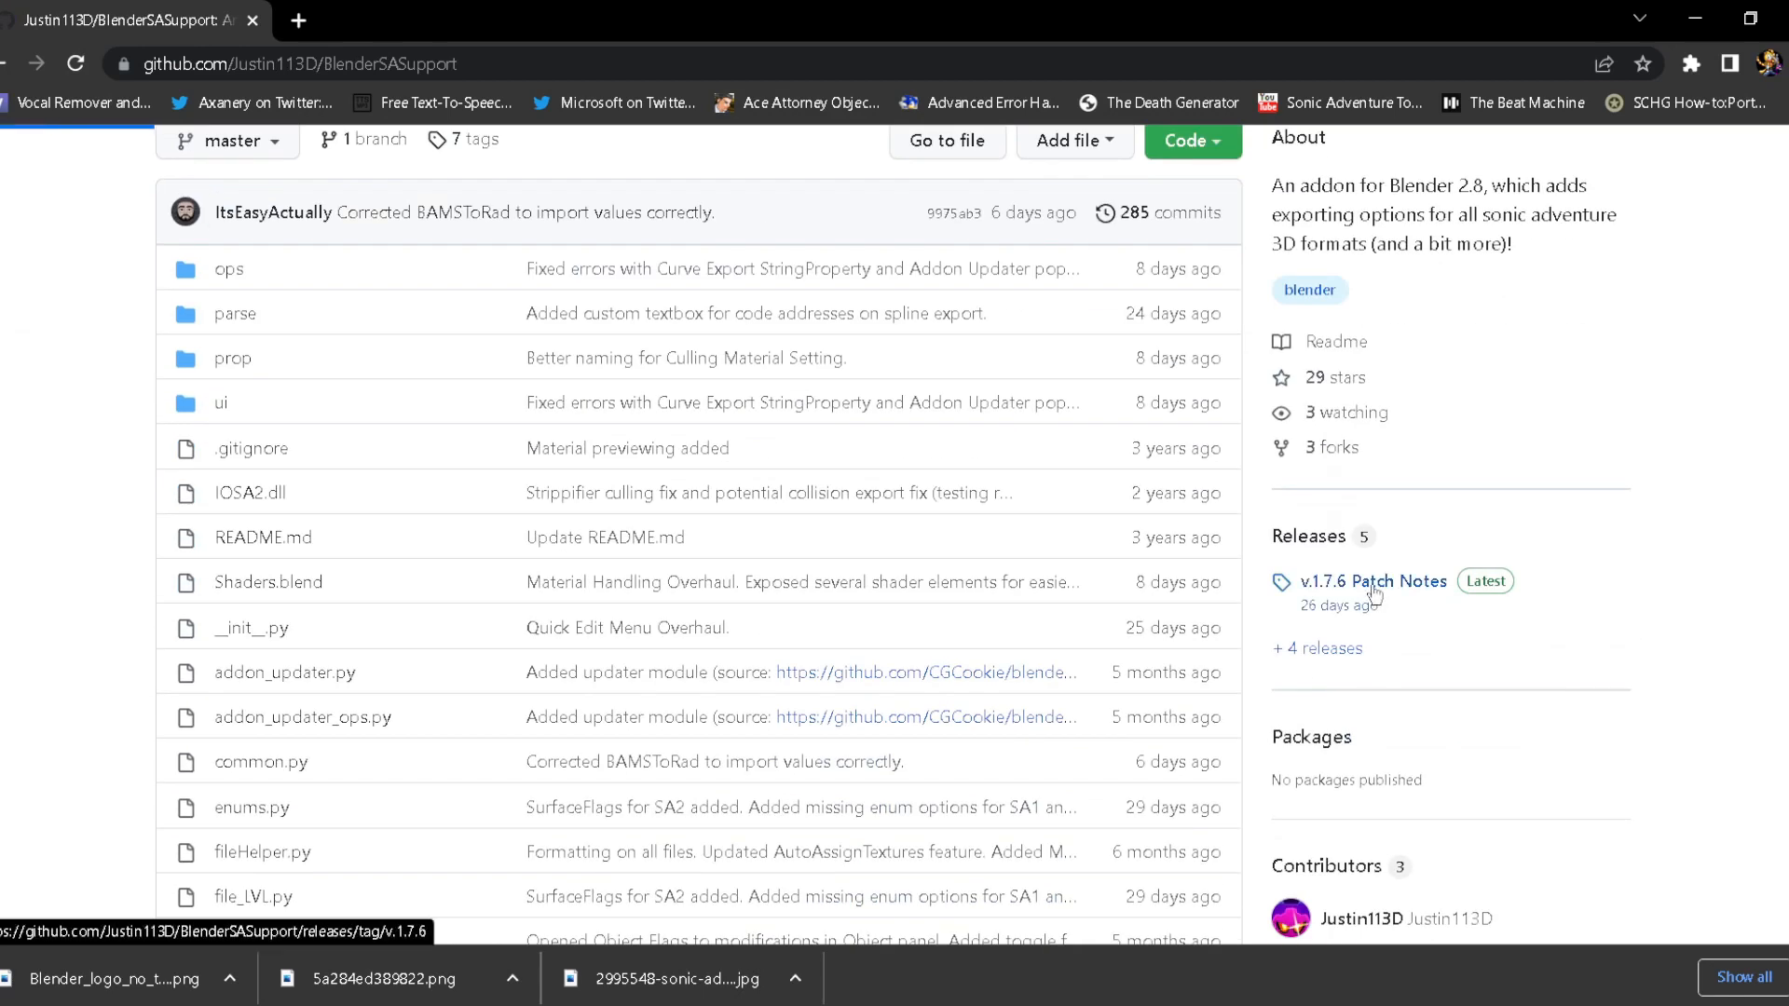
pyautogui.scroll(-3, 379, 425)
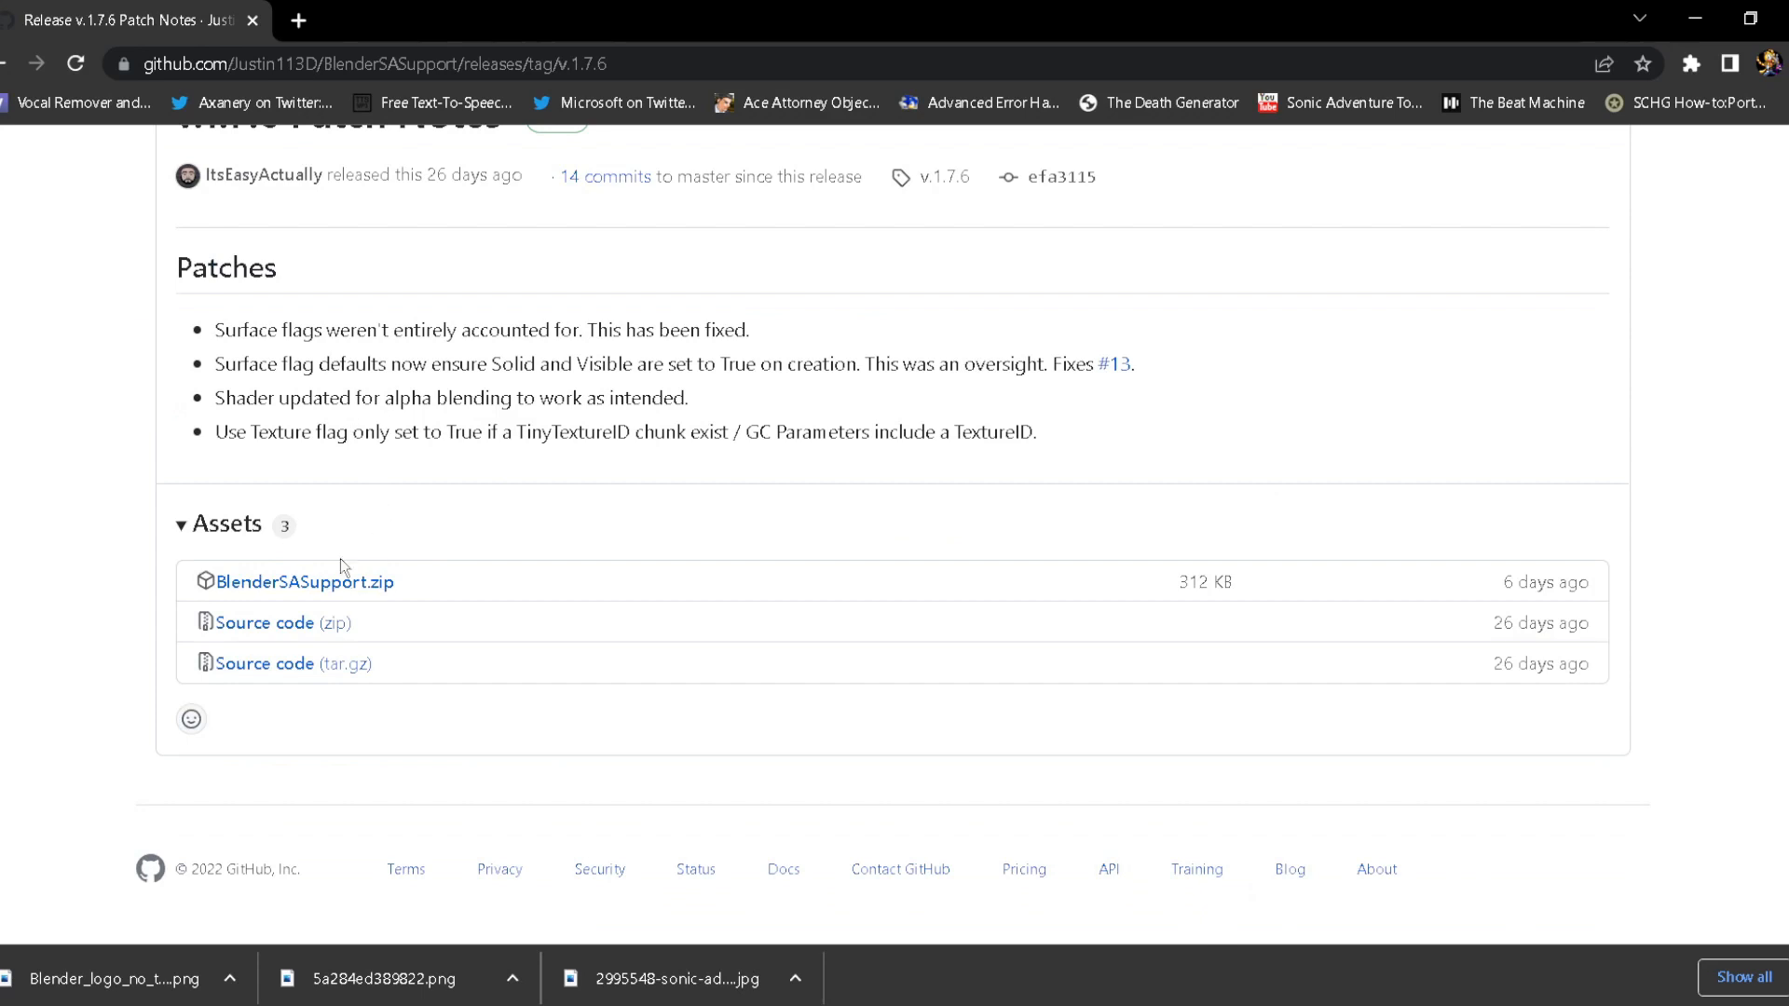
# - Launch Blender and dismiss the splash screen to reach the default scene
pyautogui.press('super')
pyautogui.click(17, 632)
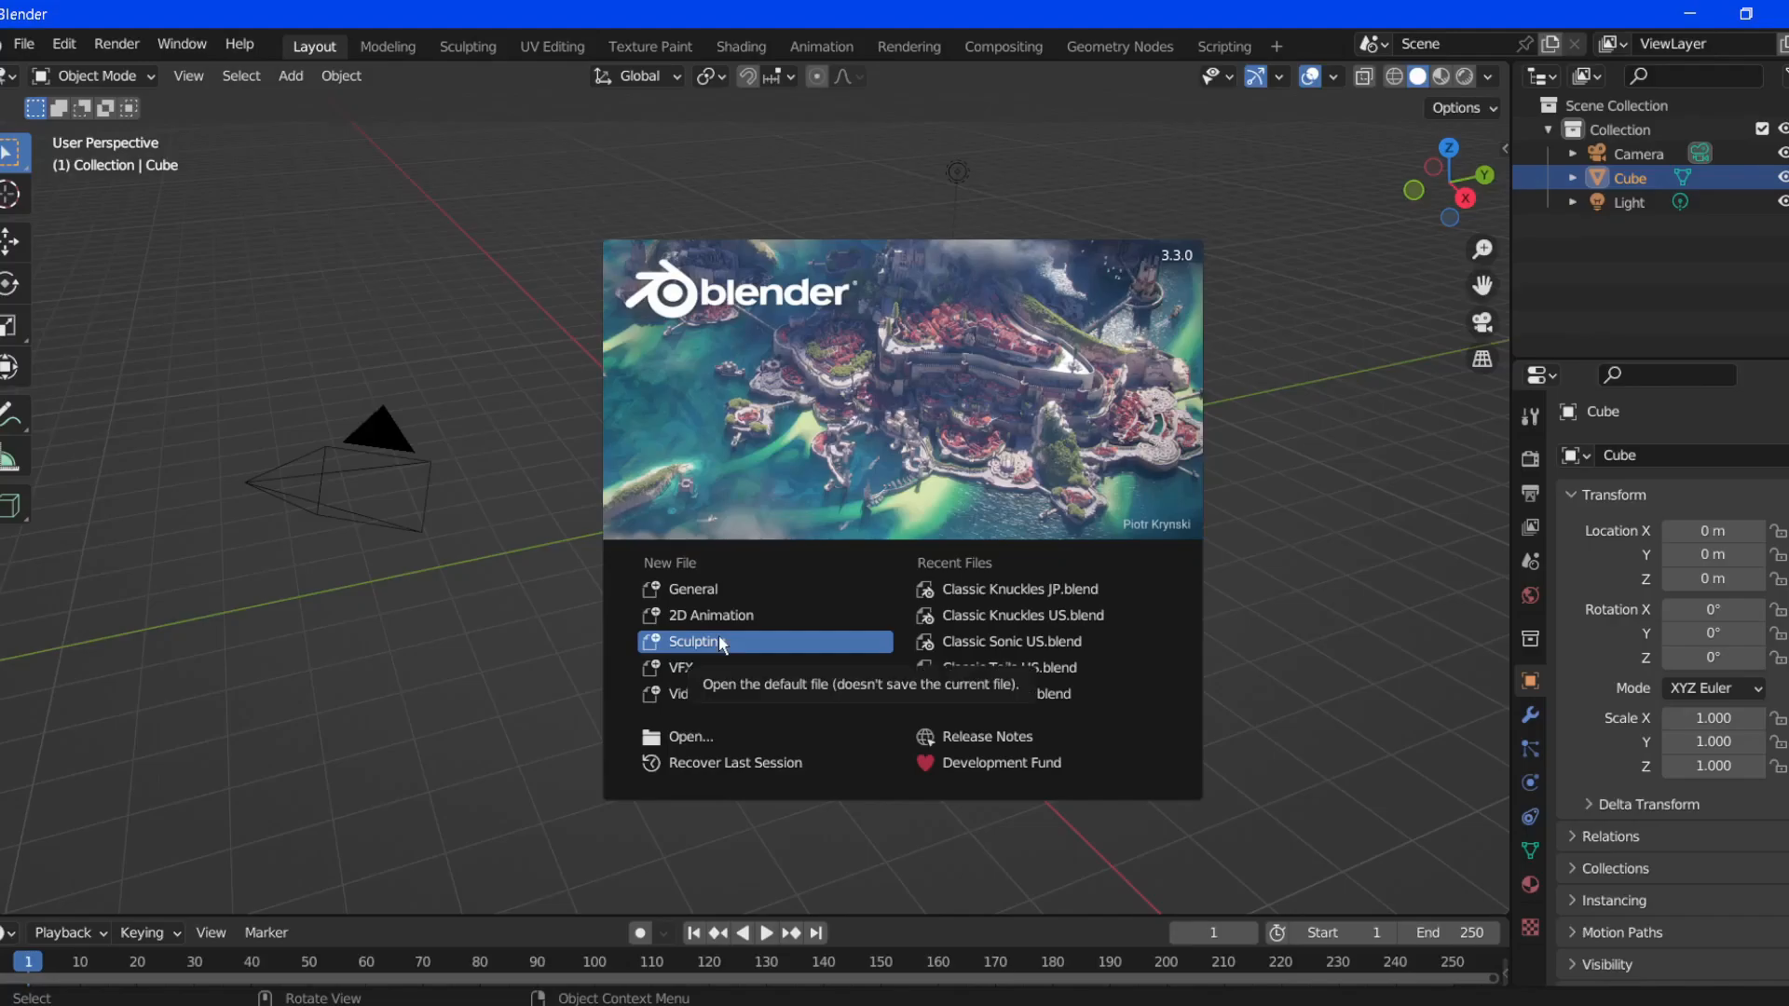
pyautogui.click(510, 407)
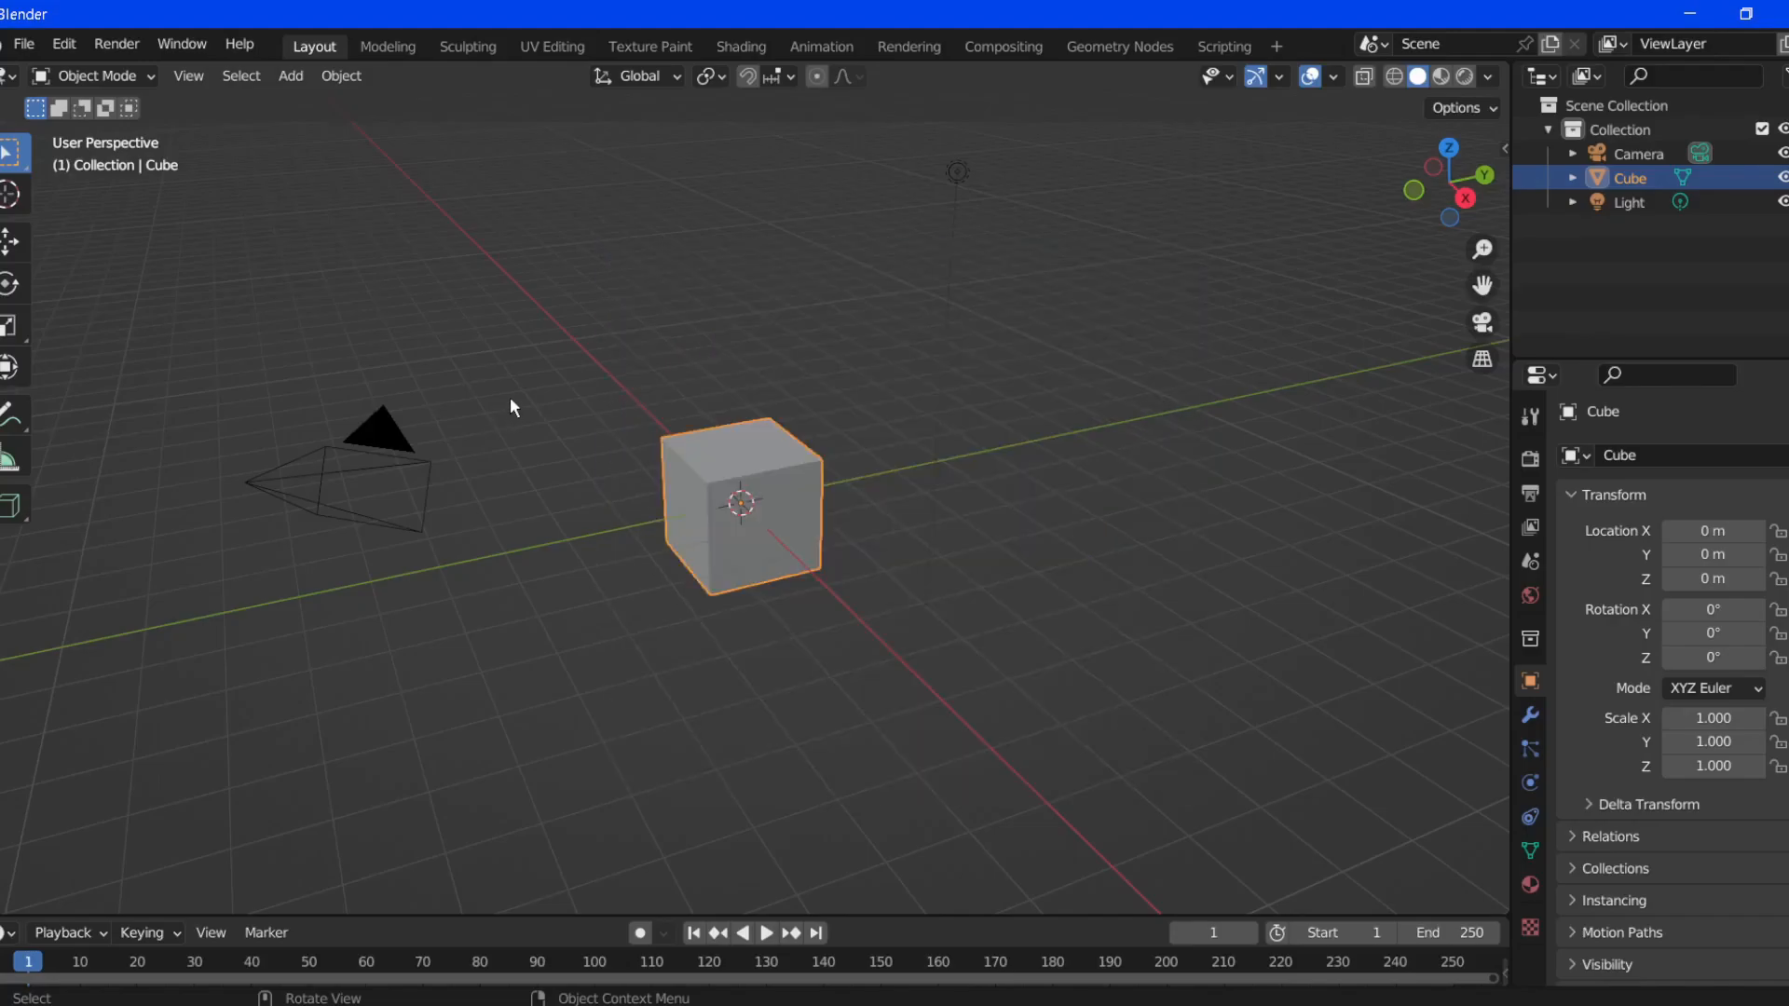
# - Look up the Sonic Adventure Tools add-on in the preferences by searching "soni", and examine its details
pyautogui.click(63, 43)
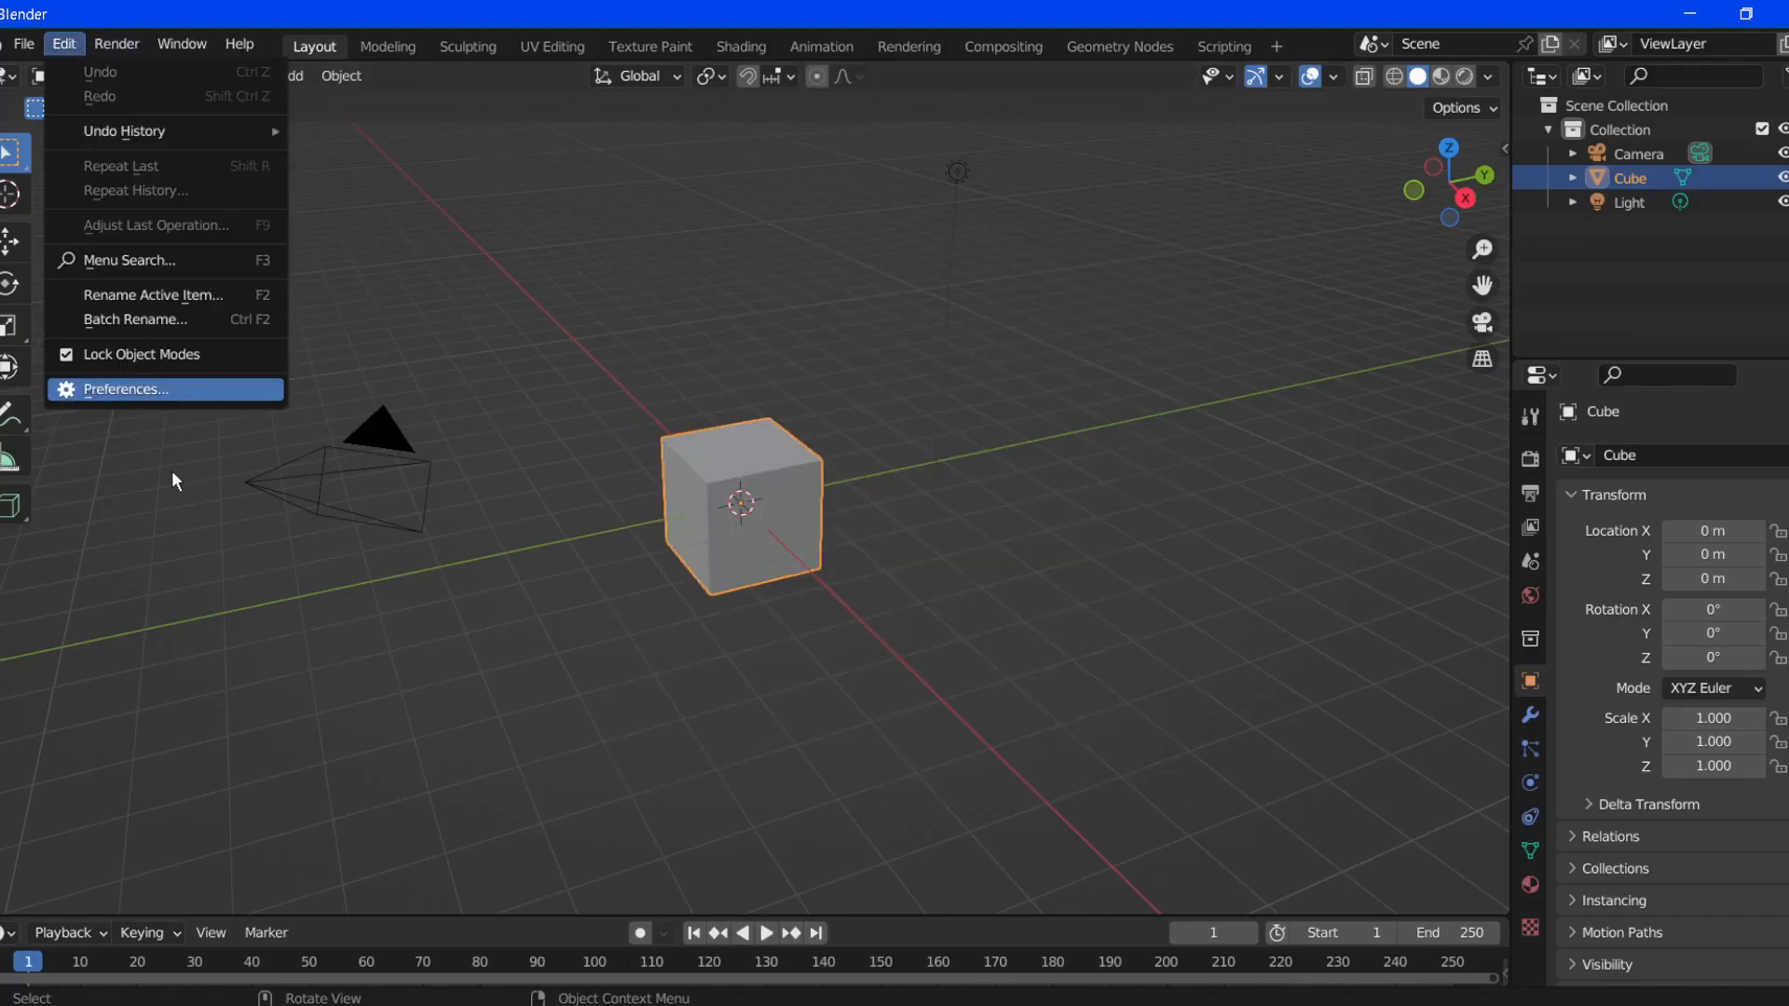
pyautogui.click(142, 395)
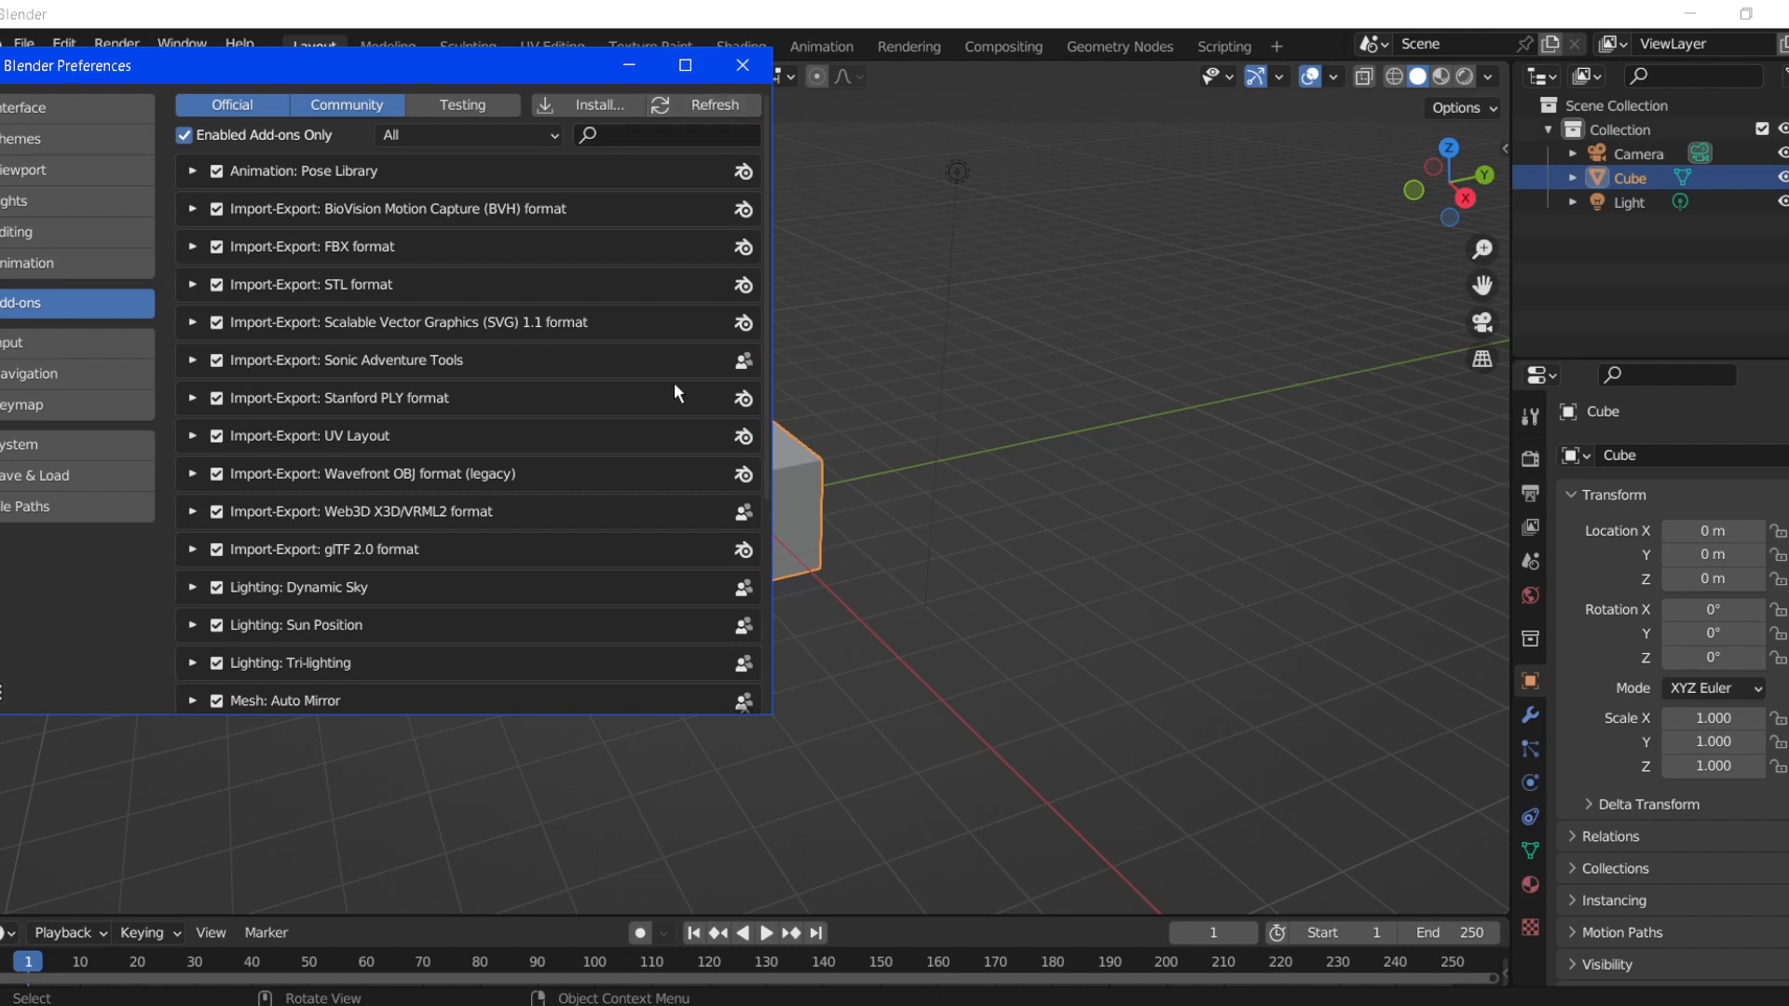
pyautogui.click(633, 134)
pyautogui.write('soni')
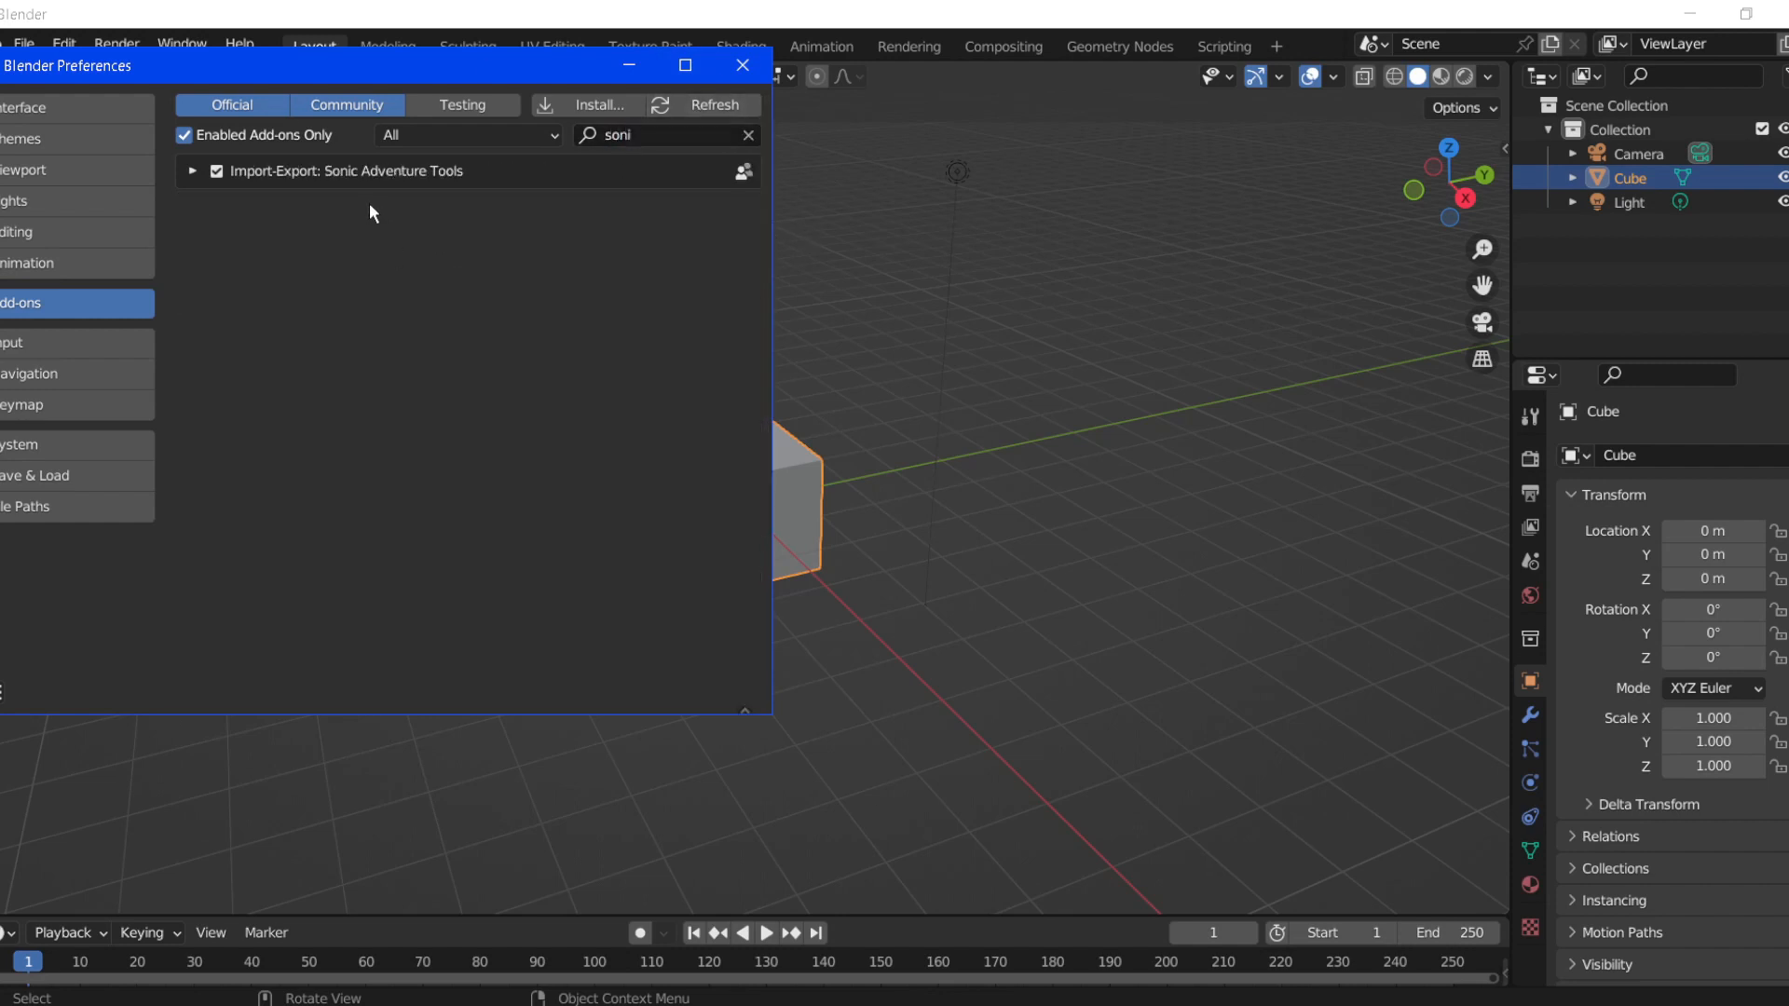
pyautogui.click(192, 172)
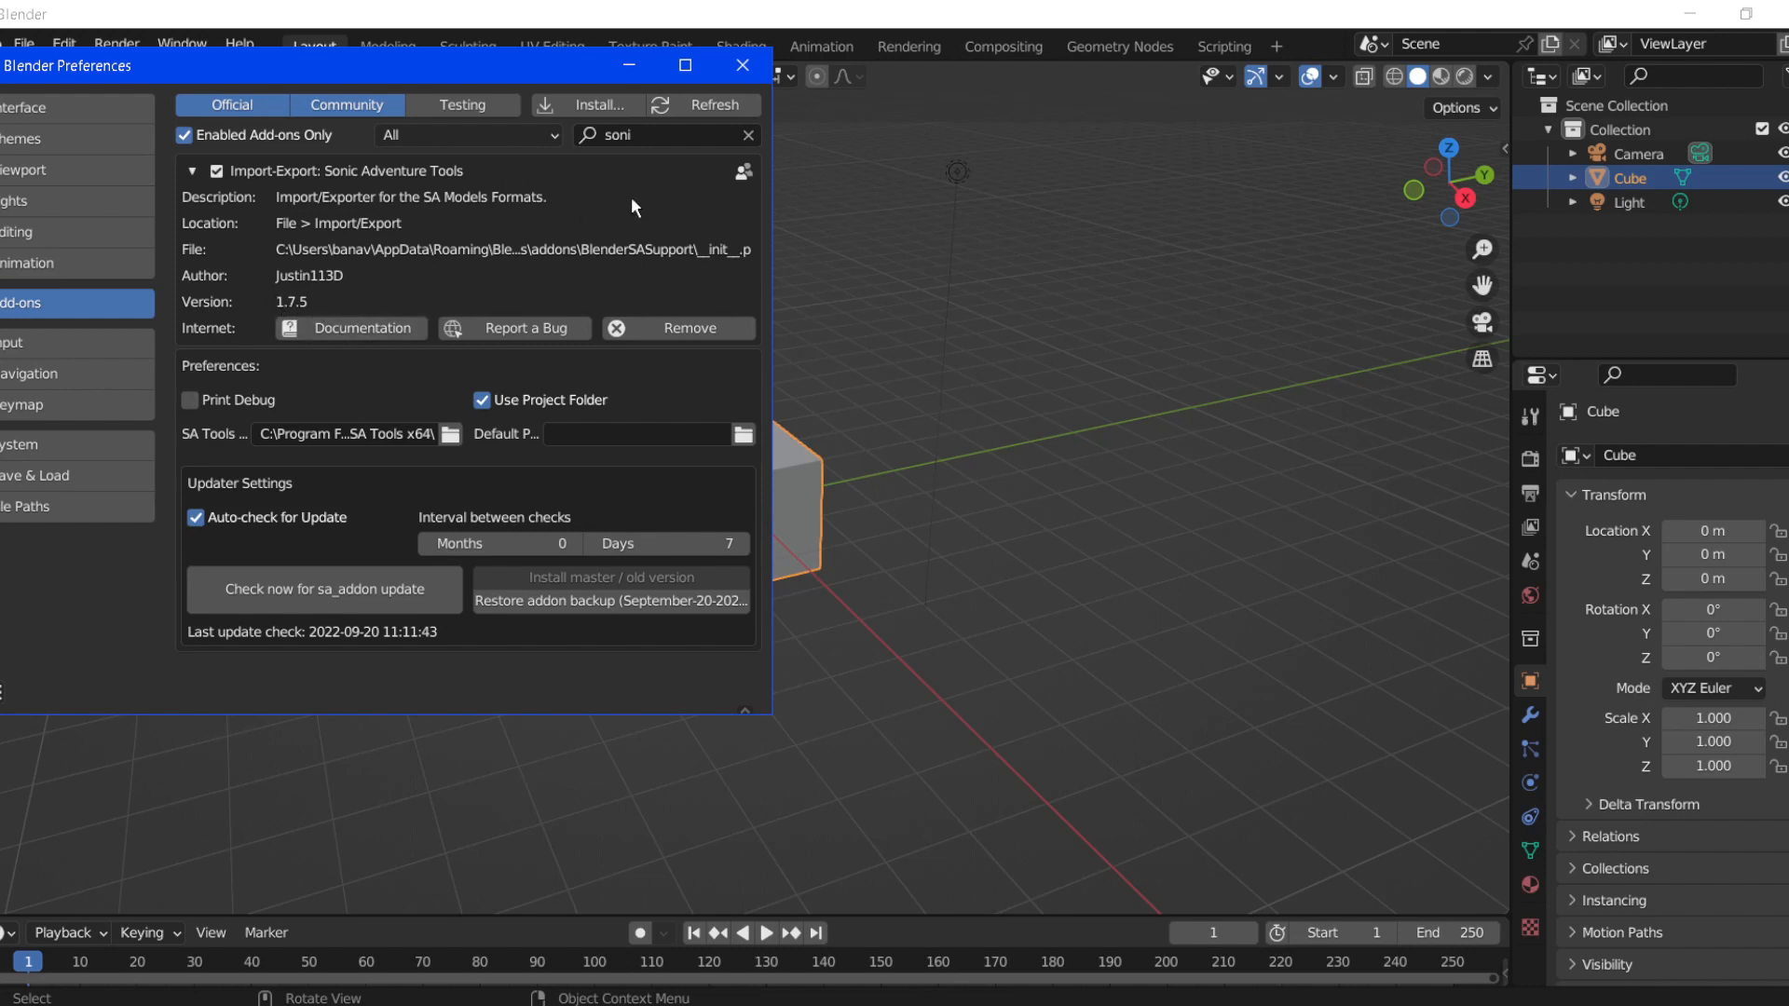
pyautogui.click(743, 65)
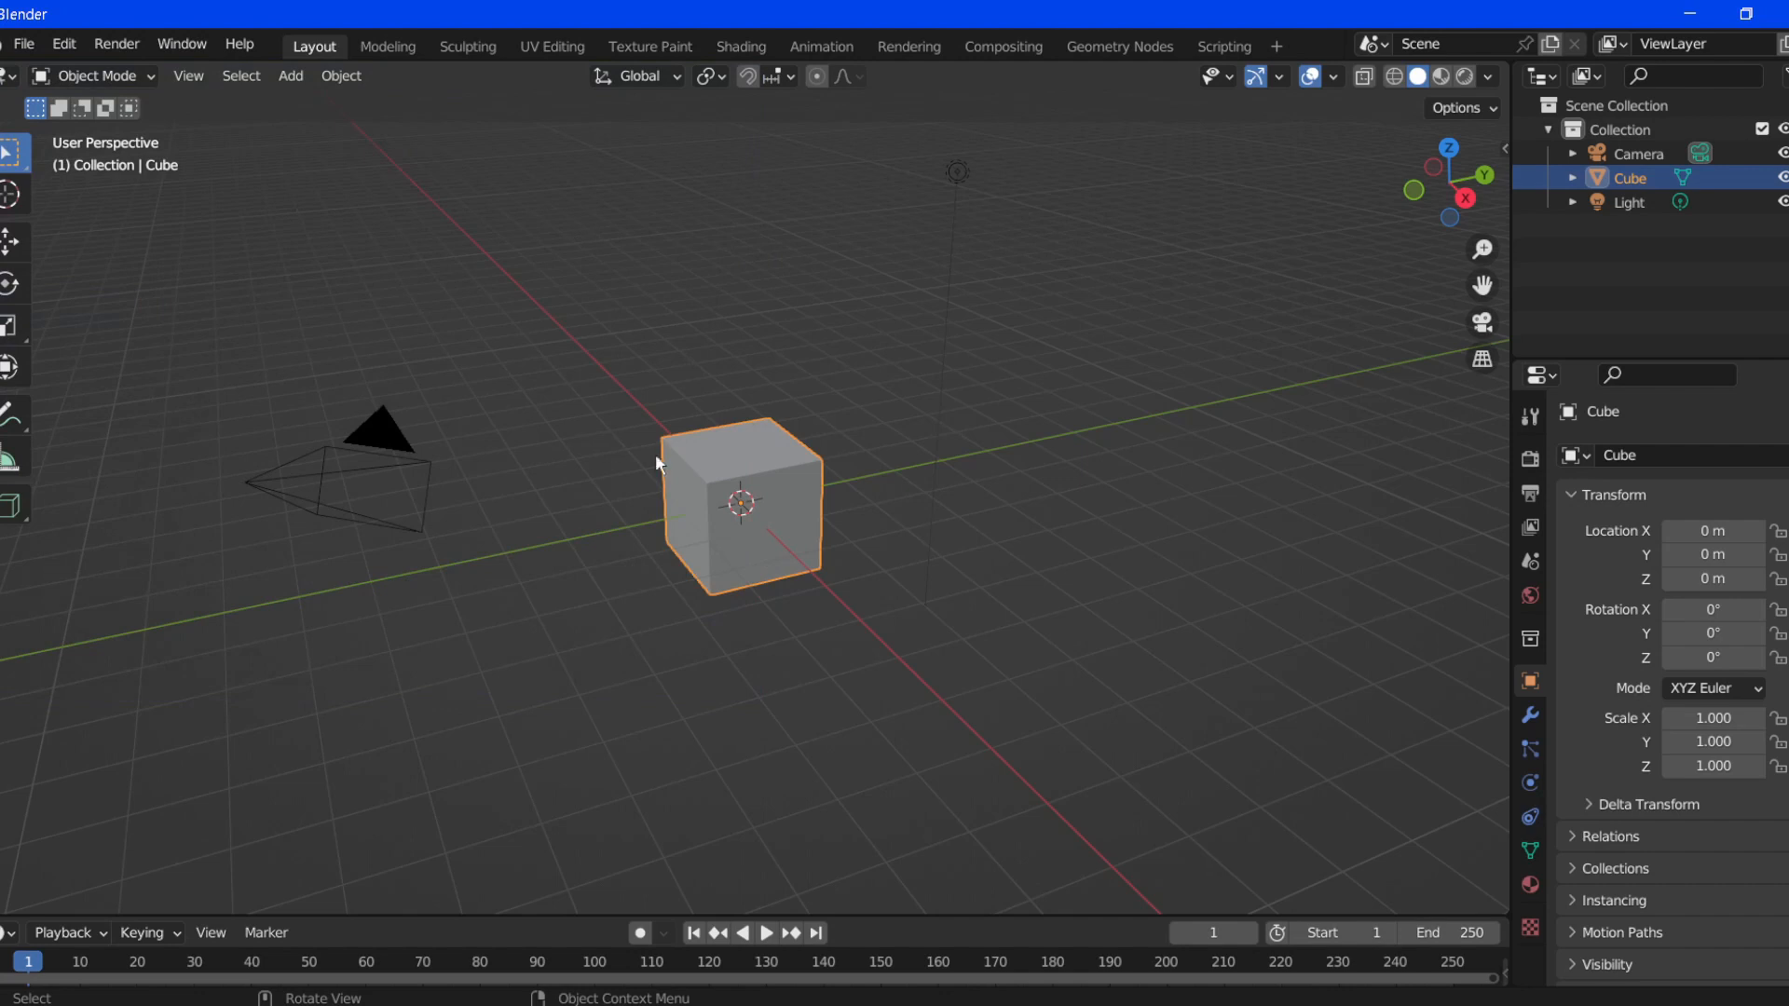
# - Delete the default camera, cube and light together with their collection from the scene
pyautogui.click(1619, 130)
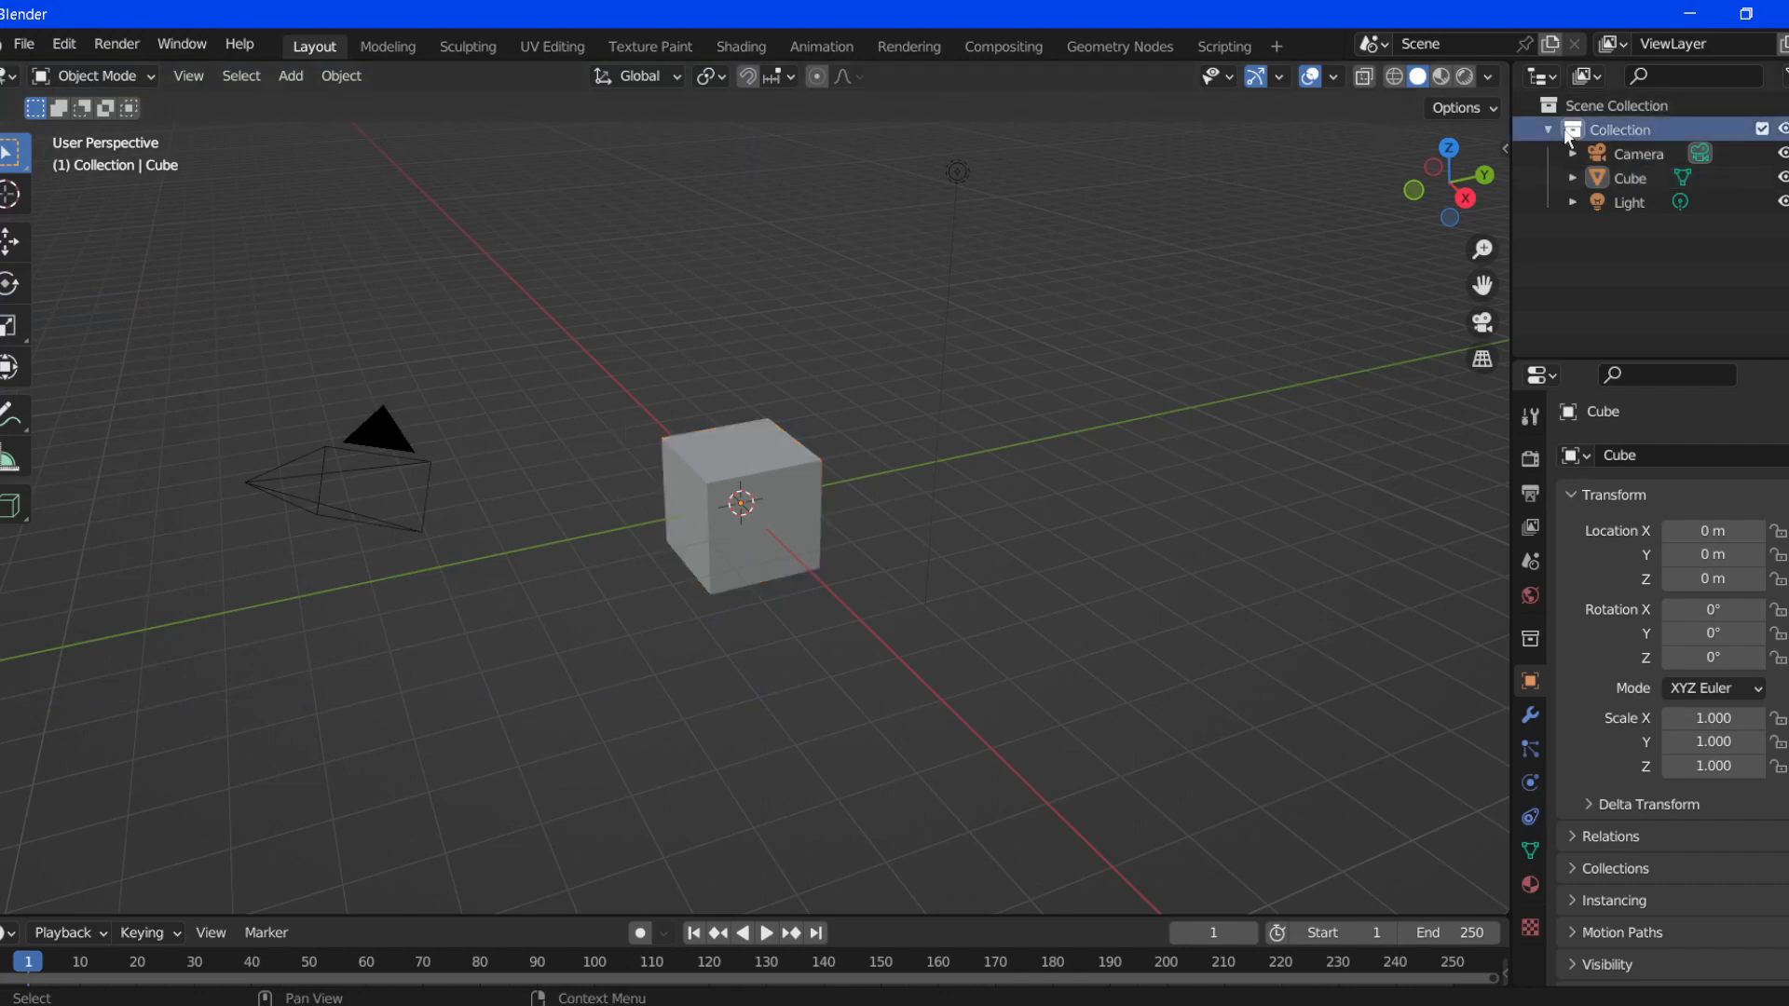
pyautogui.press('a')
pyautogui.press('Delete')
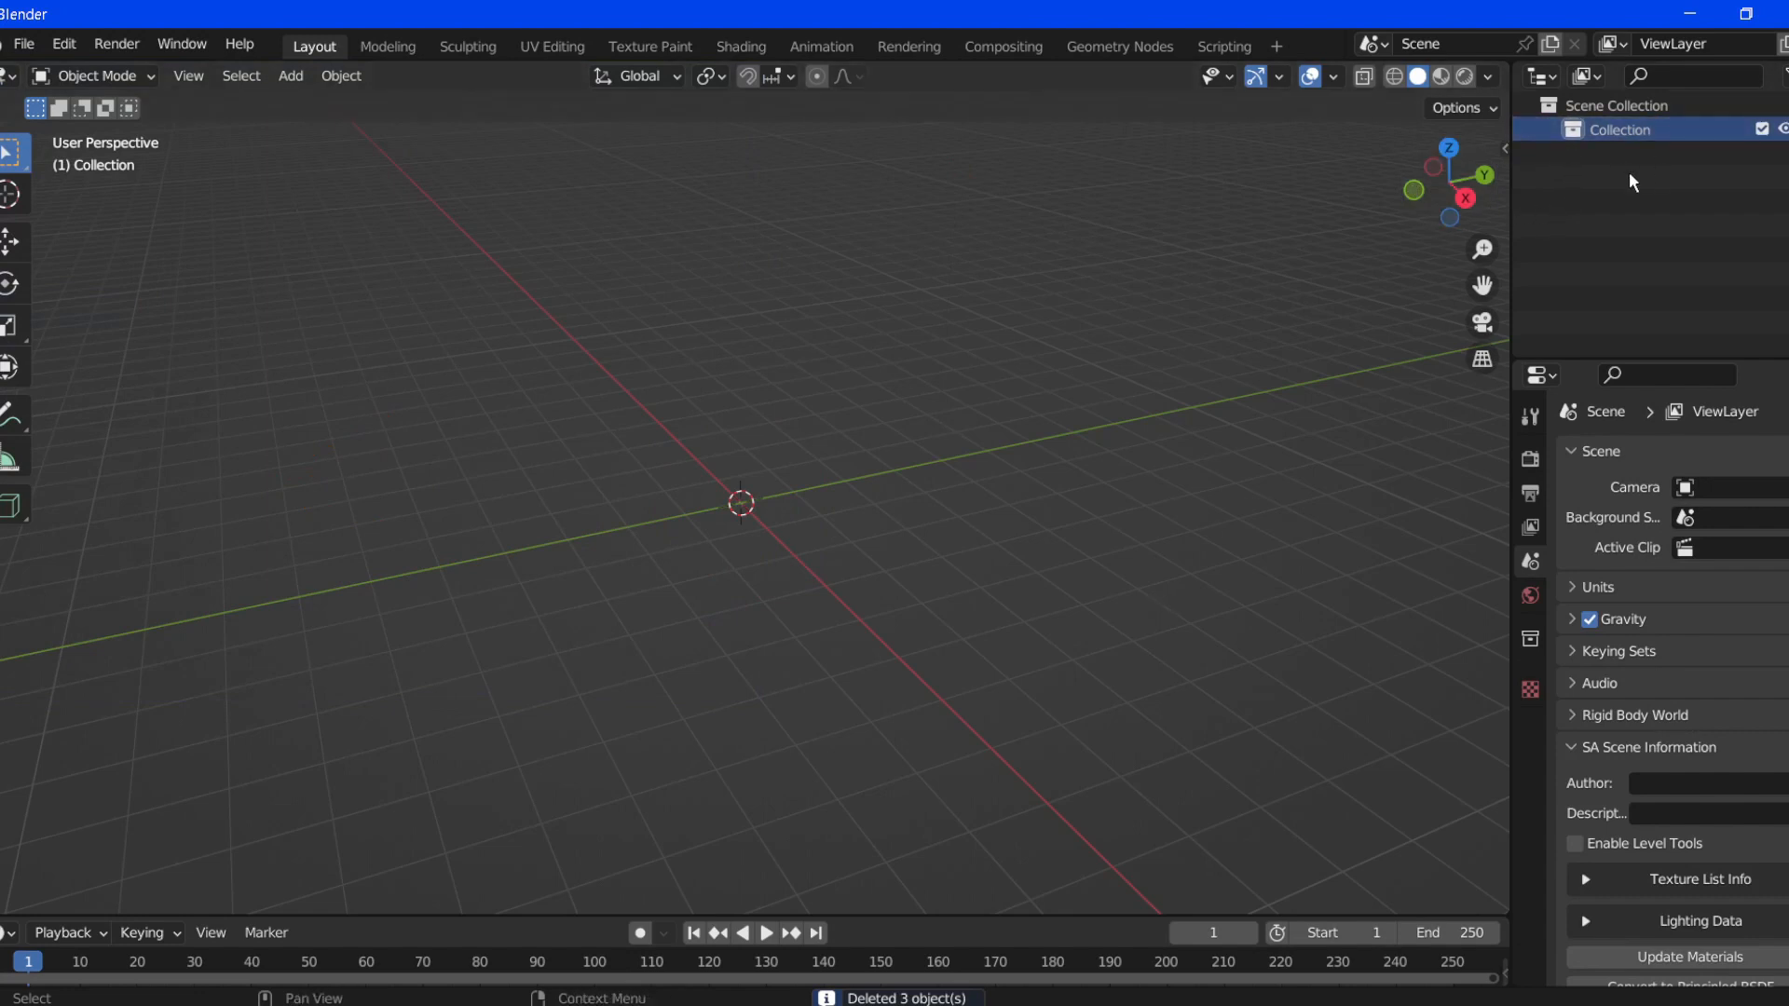
pyautogui.press('Delete')
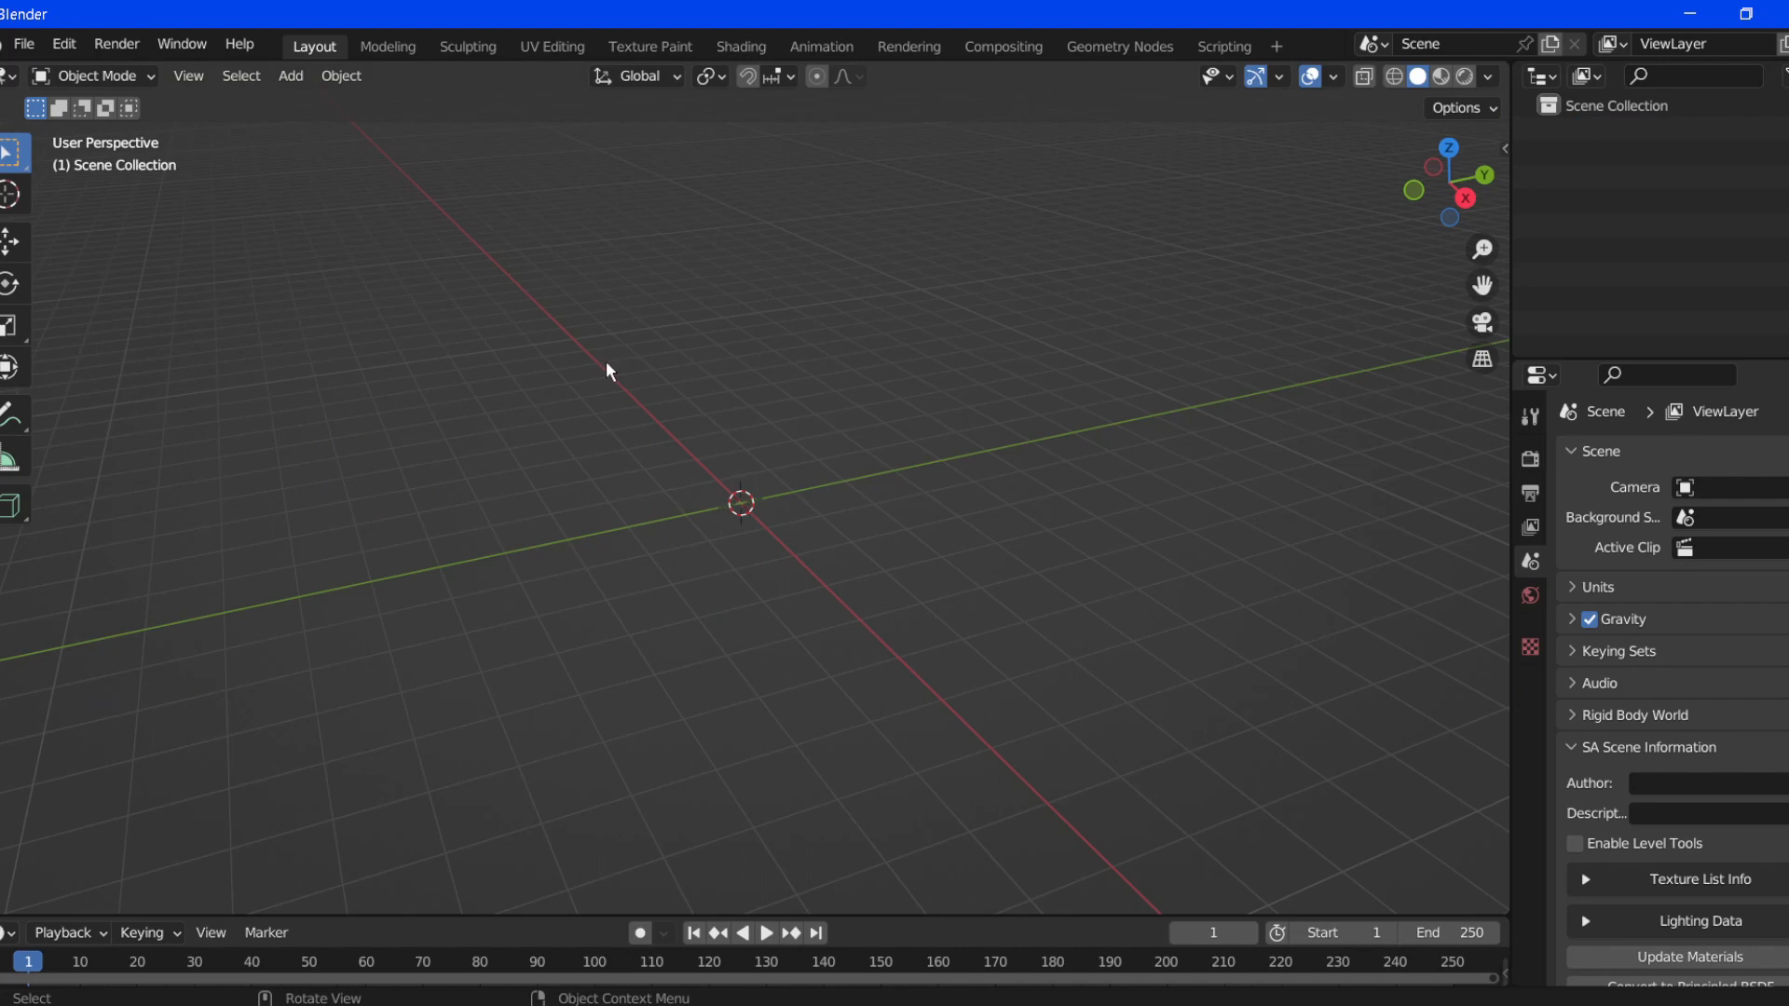
# - Start a Sonic Adventure model import (.*mdl) and browse to the CHRMODELS_Source\CHRMODELS folder on the Desktop
pyautogui.click(23, 43)
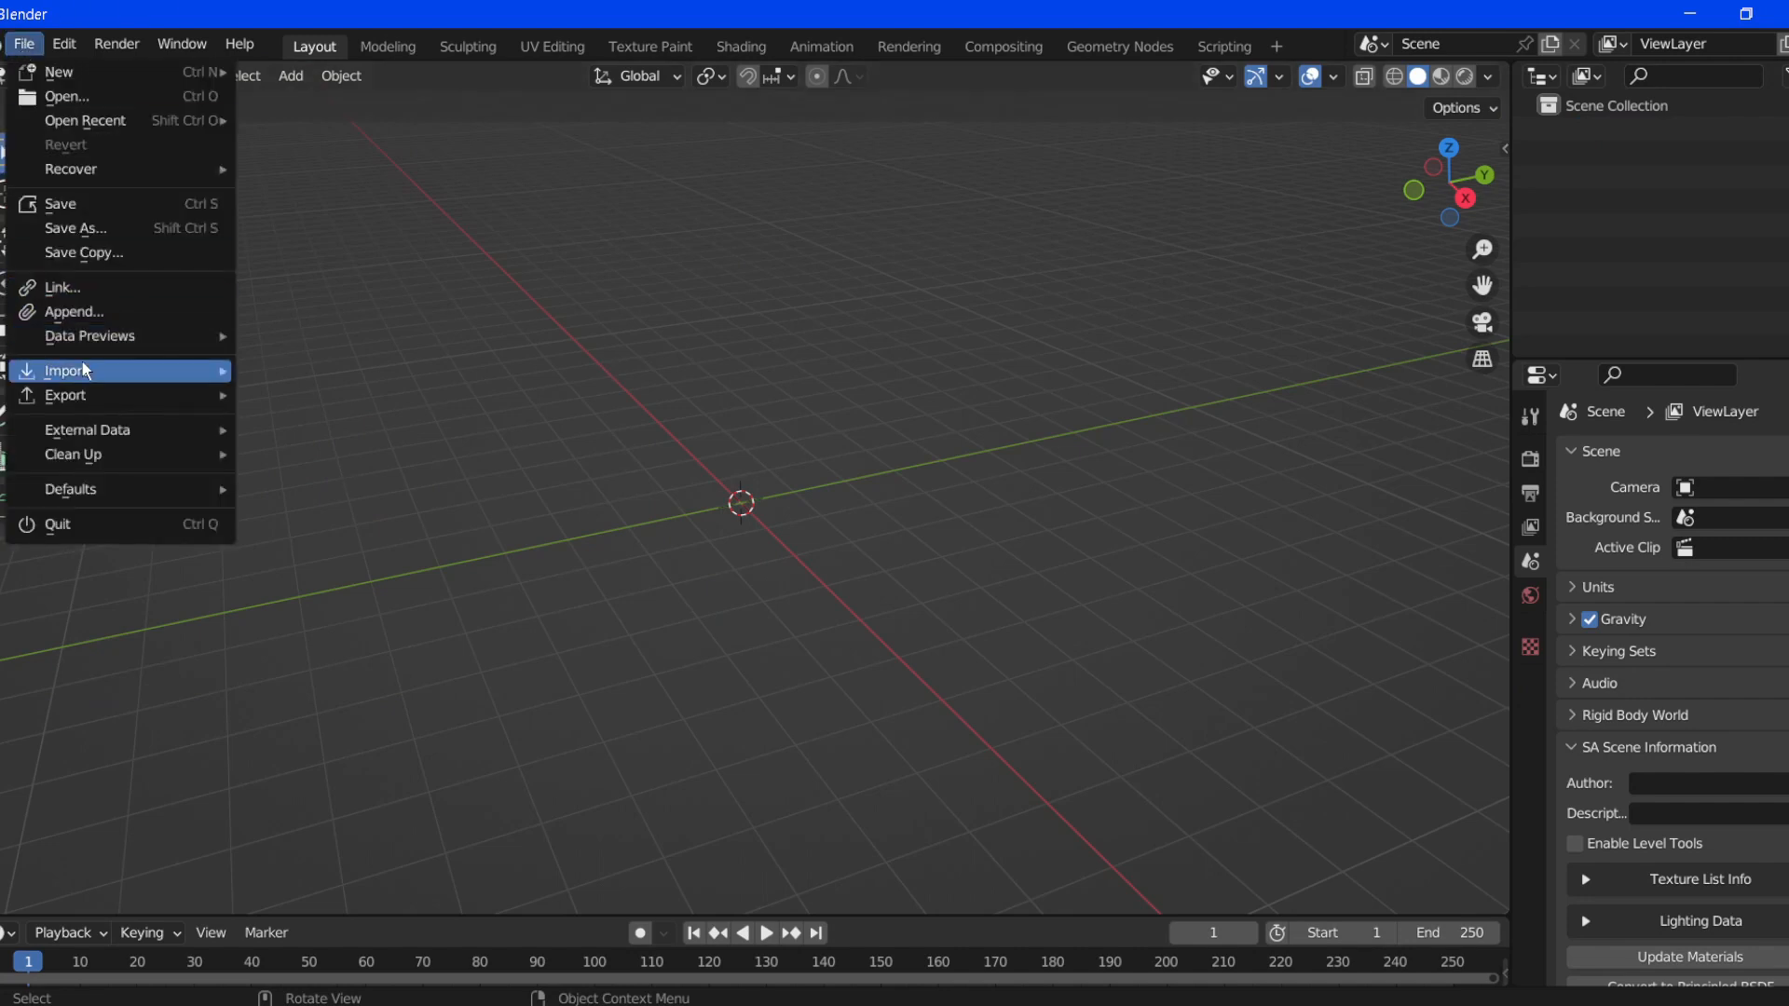
pyautogui.moveTo(87, 371)
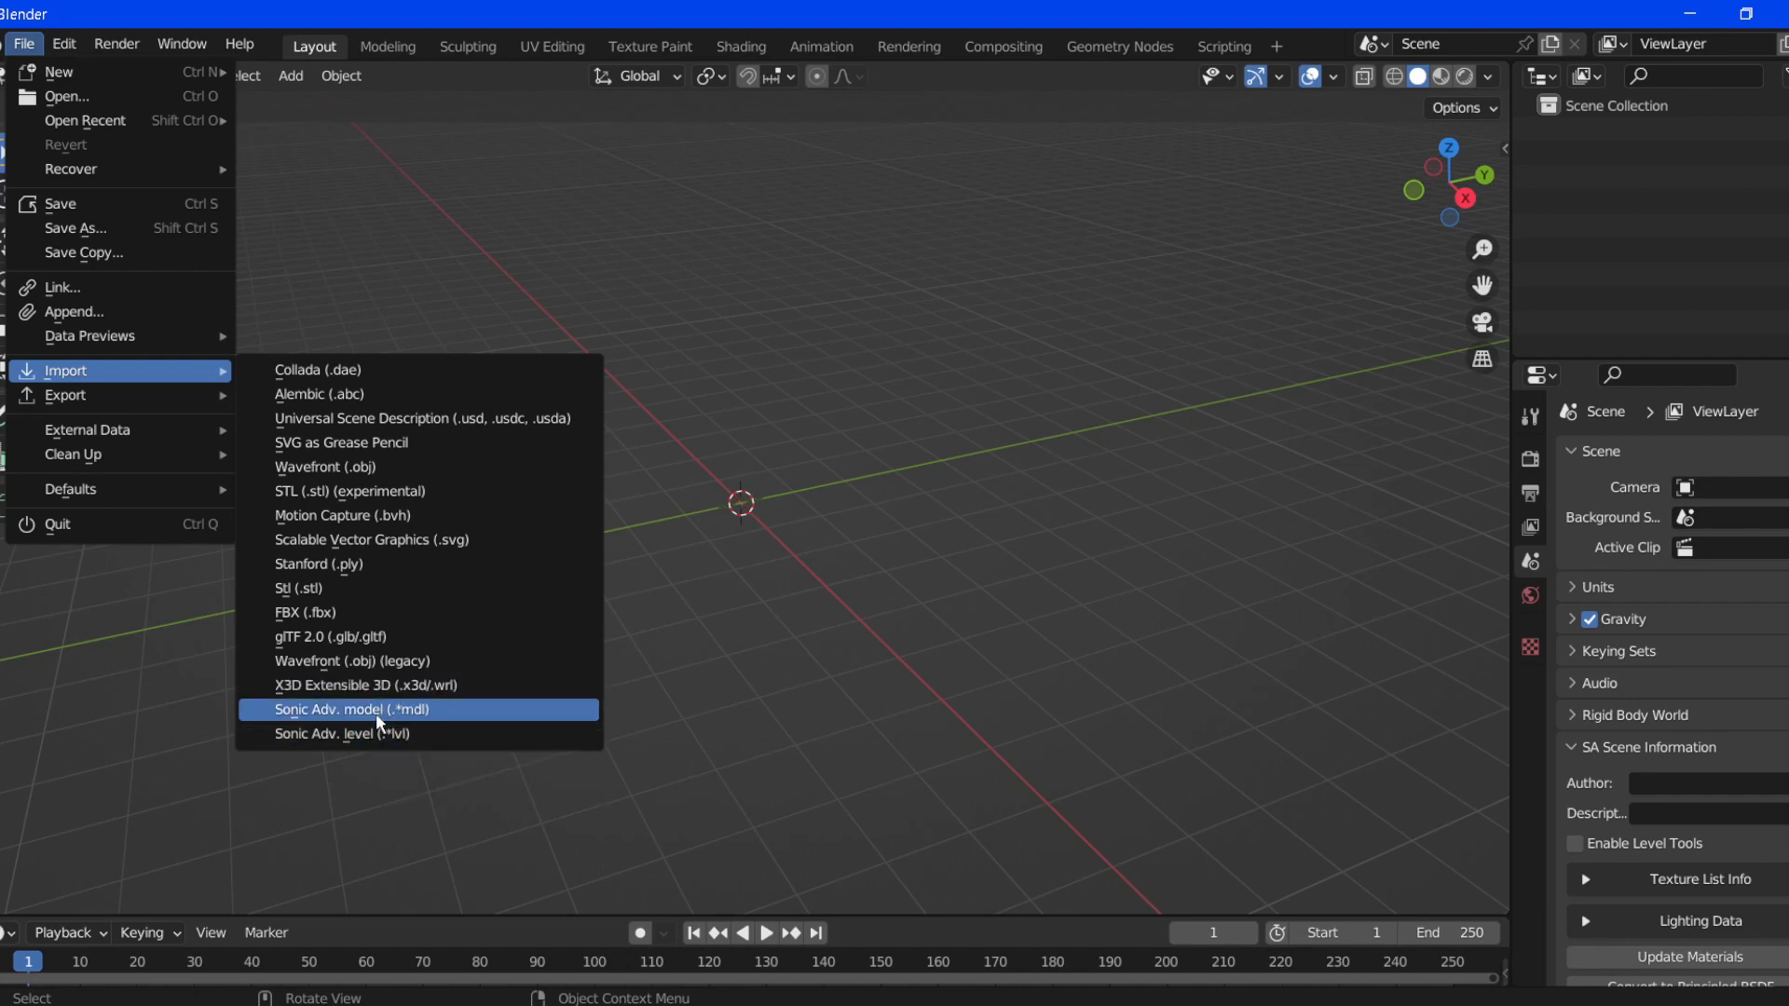
pyautogui.click(378, 713)
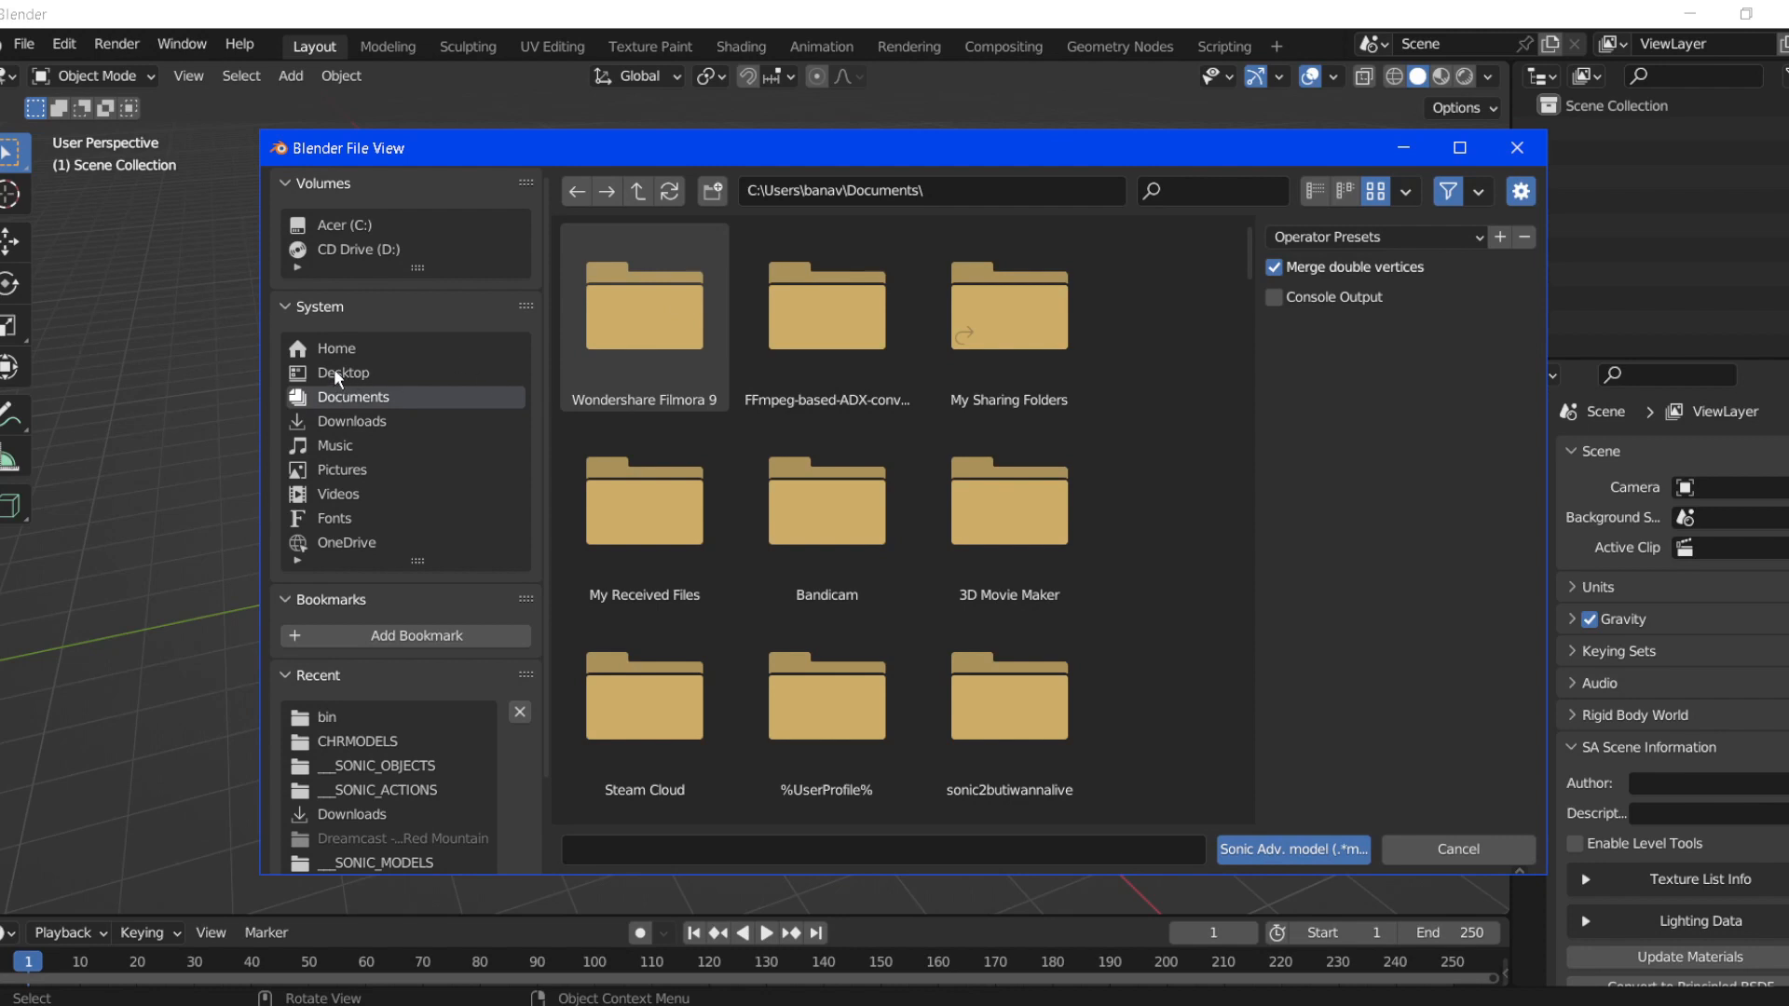
pyautogui.click(334, 373)
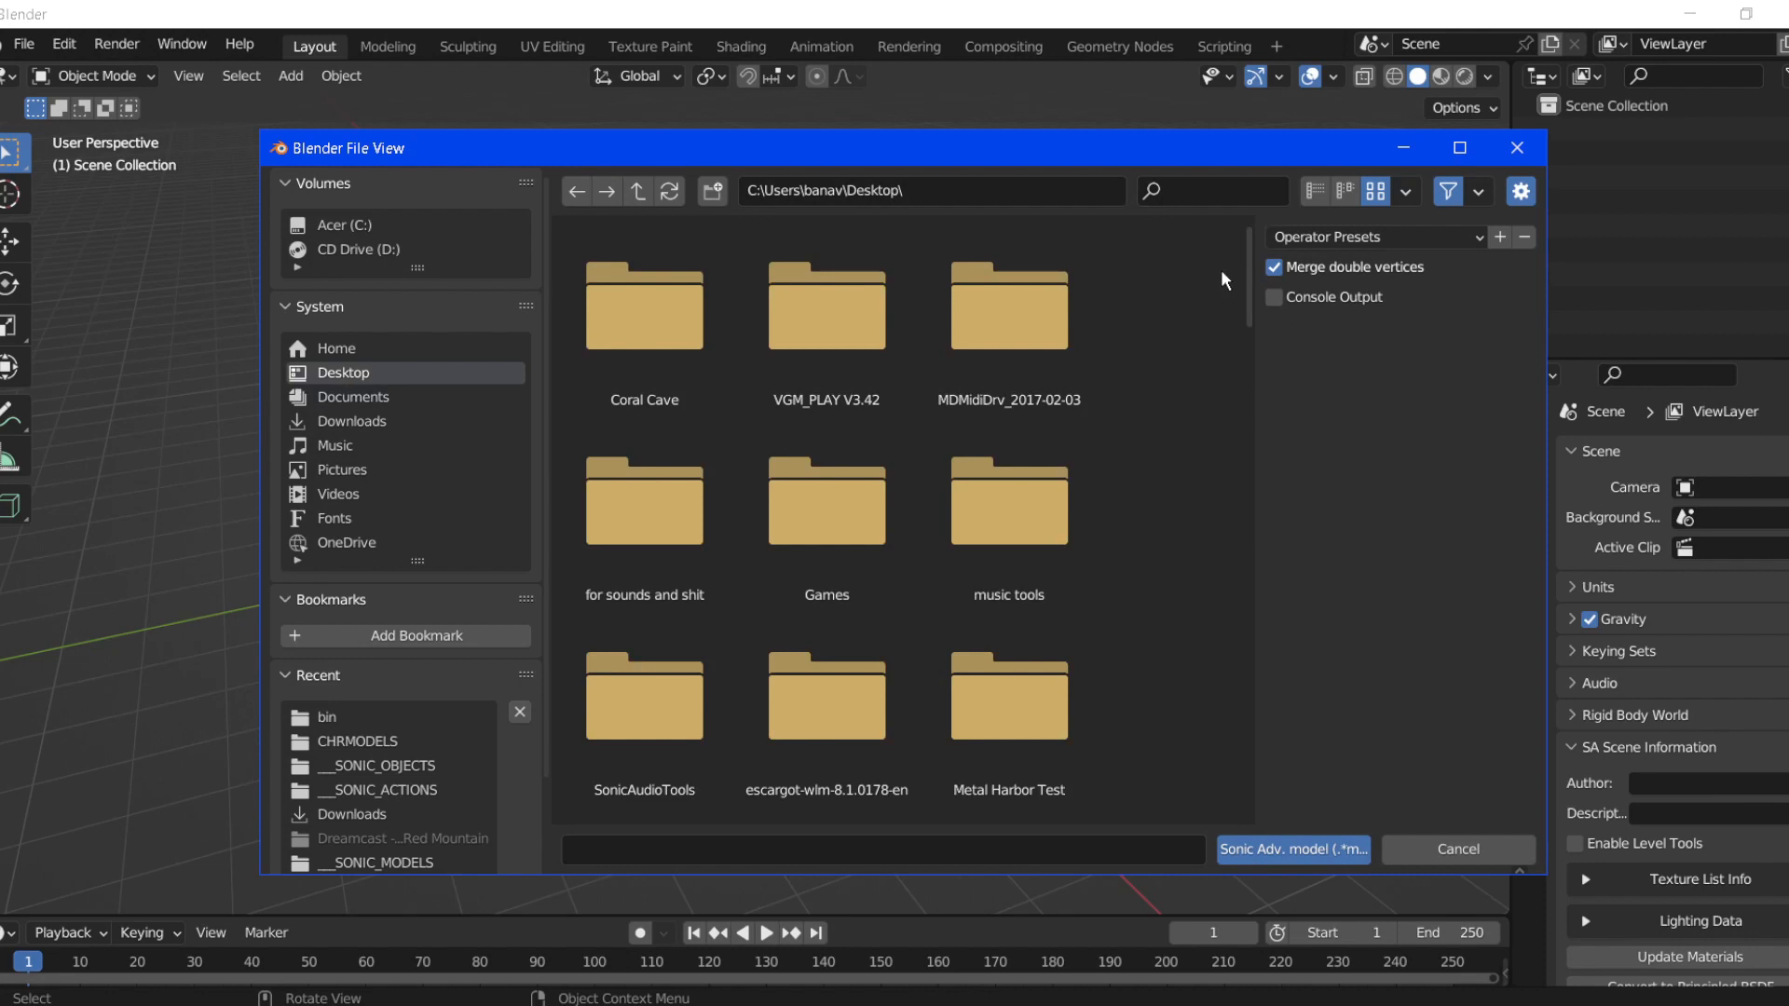
pyautogui.click(1247, 182)
pyautogui.click(1212, 301)
pyautogui.press('BackSpace')
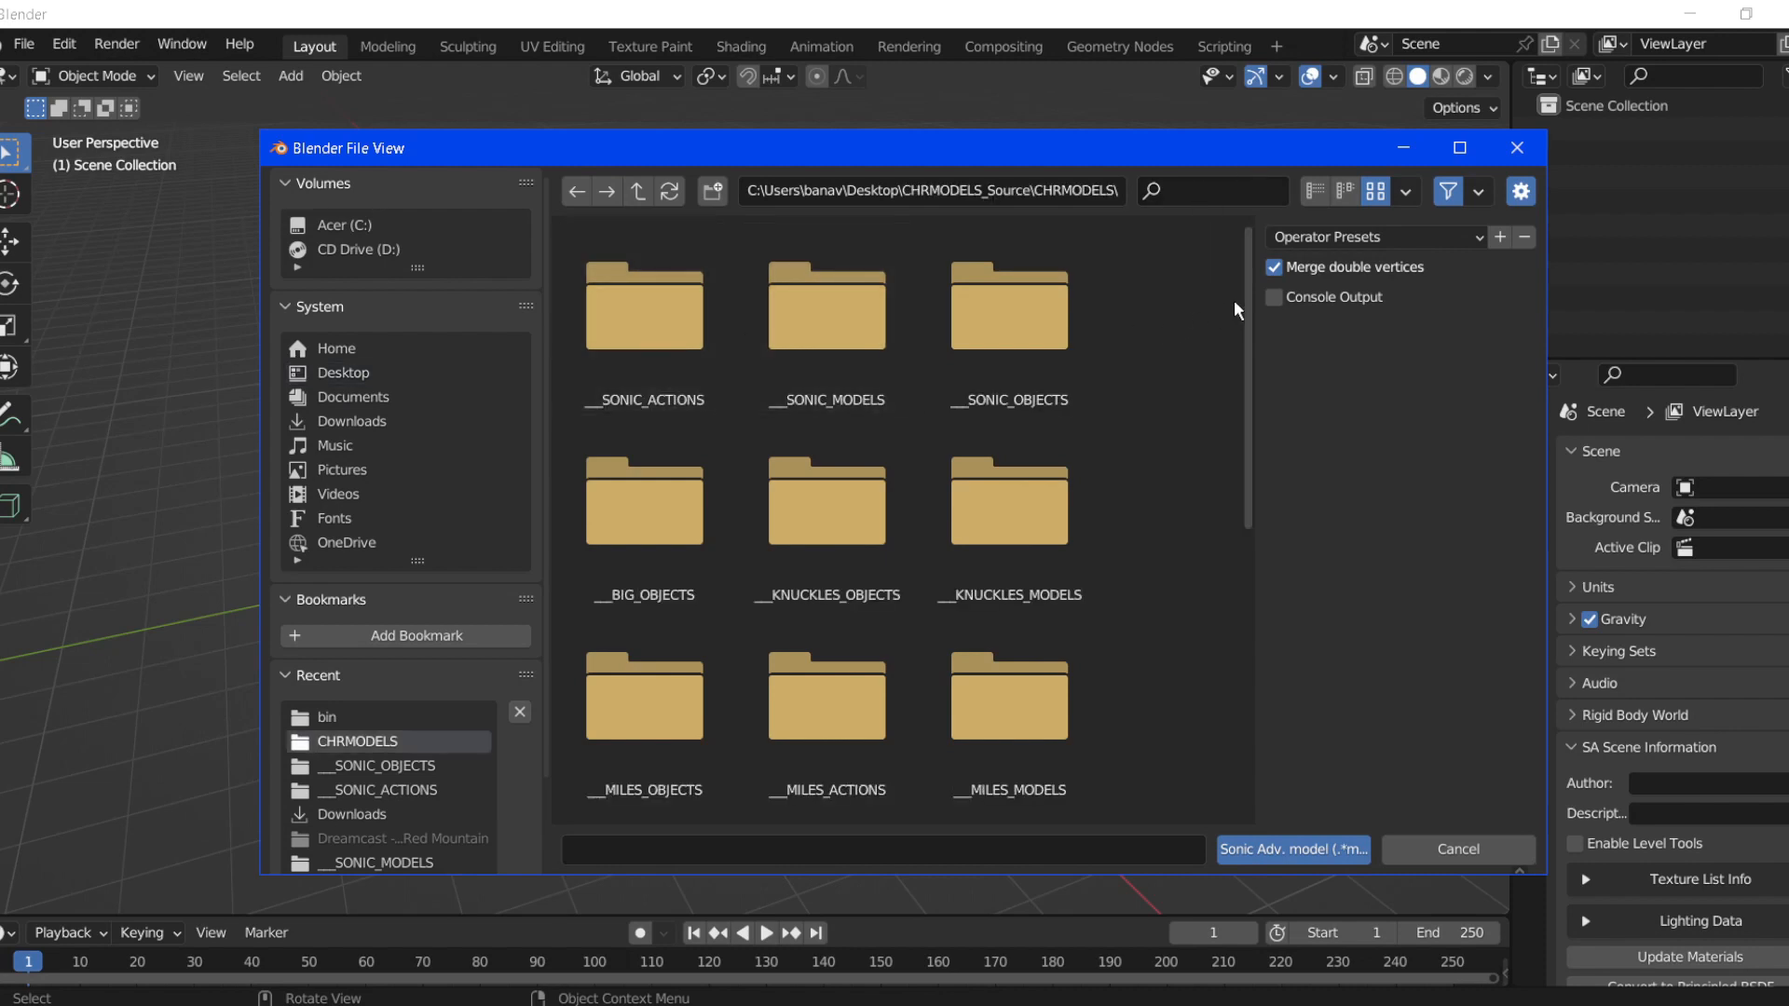
pyautogui.moveTo(1248, 300); pyautogui.dragTo(1225, 205)
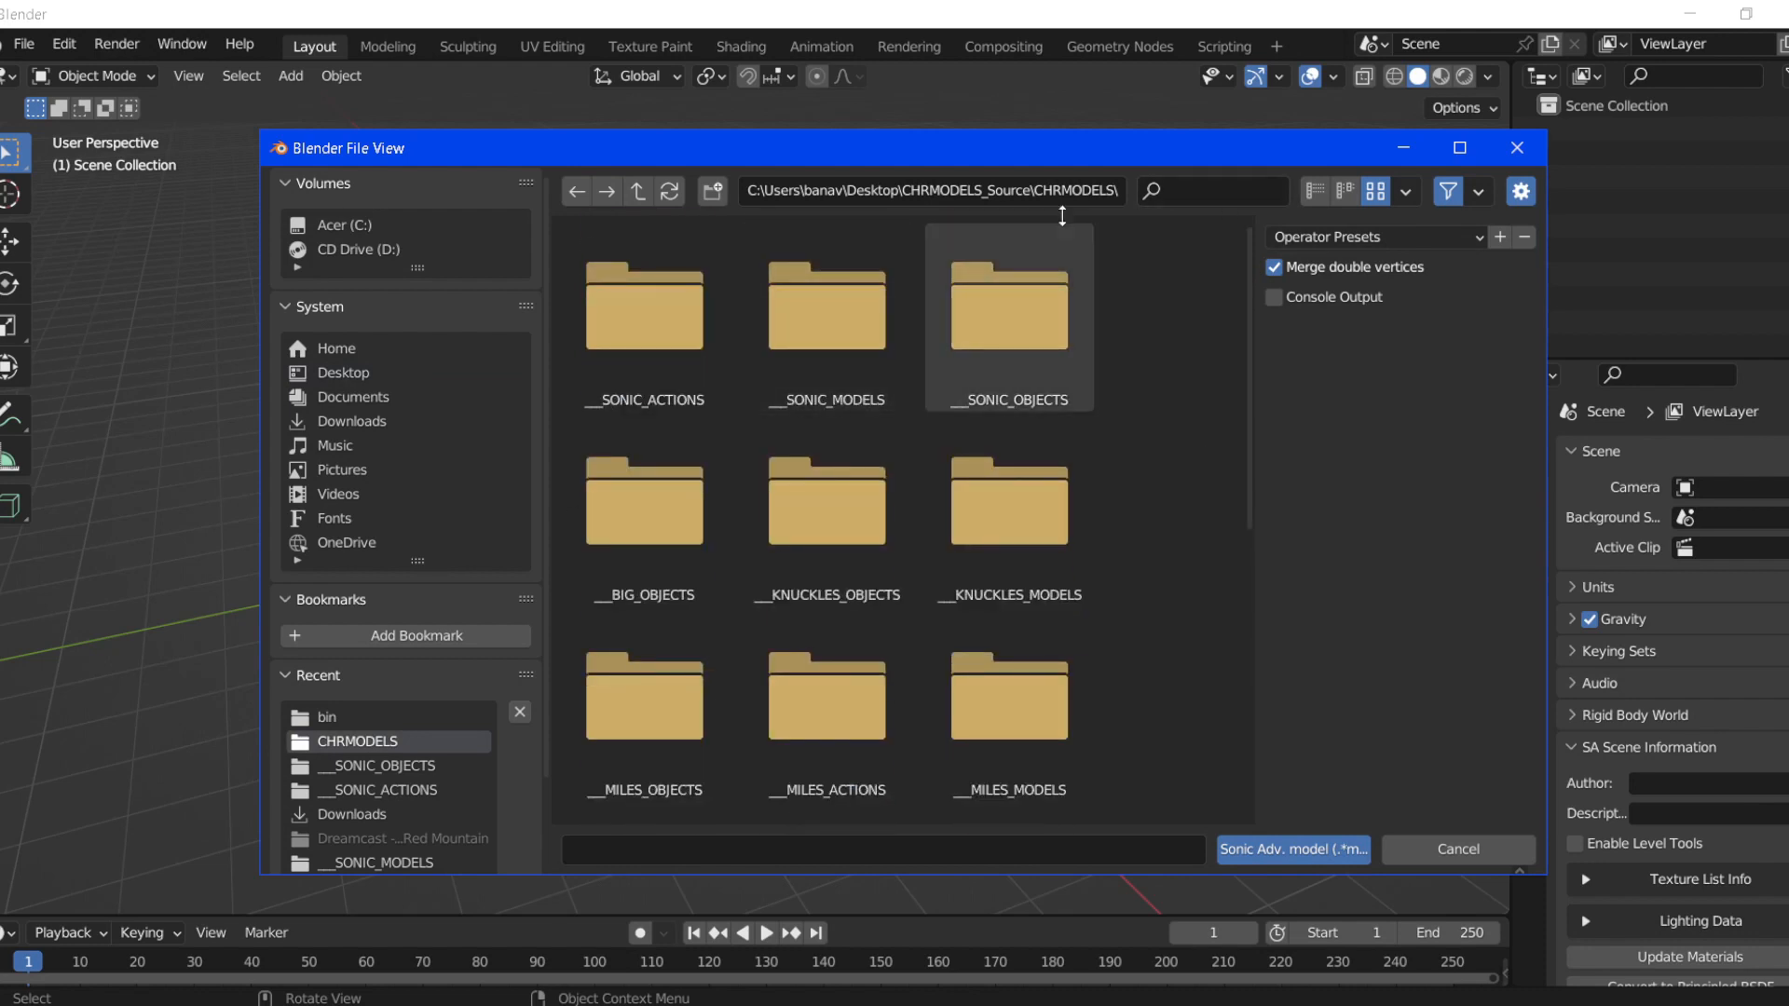
pyautogui.click(975, 322)
pyautogui.click(865, 328)
pyautogui.doubleClick(865, 328)
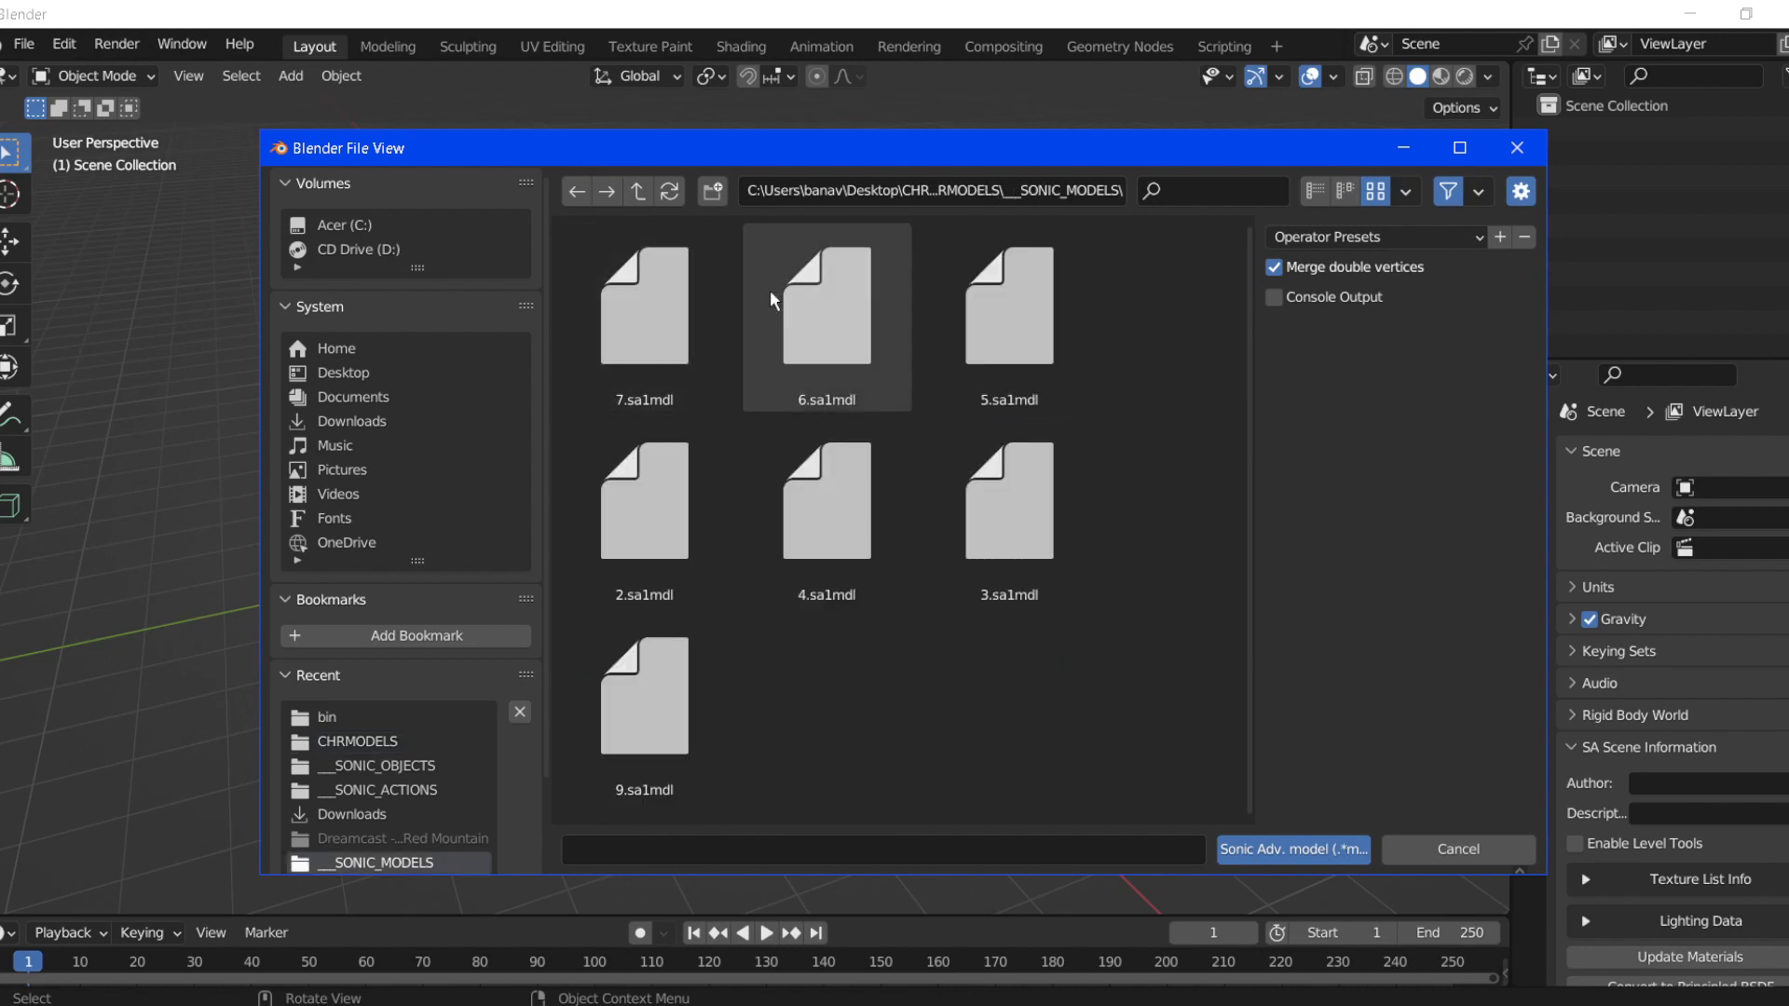
pyautogui.click(577, 191)
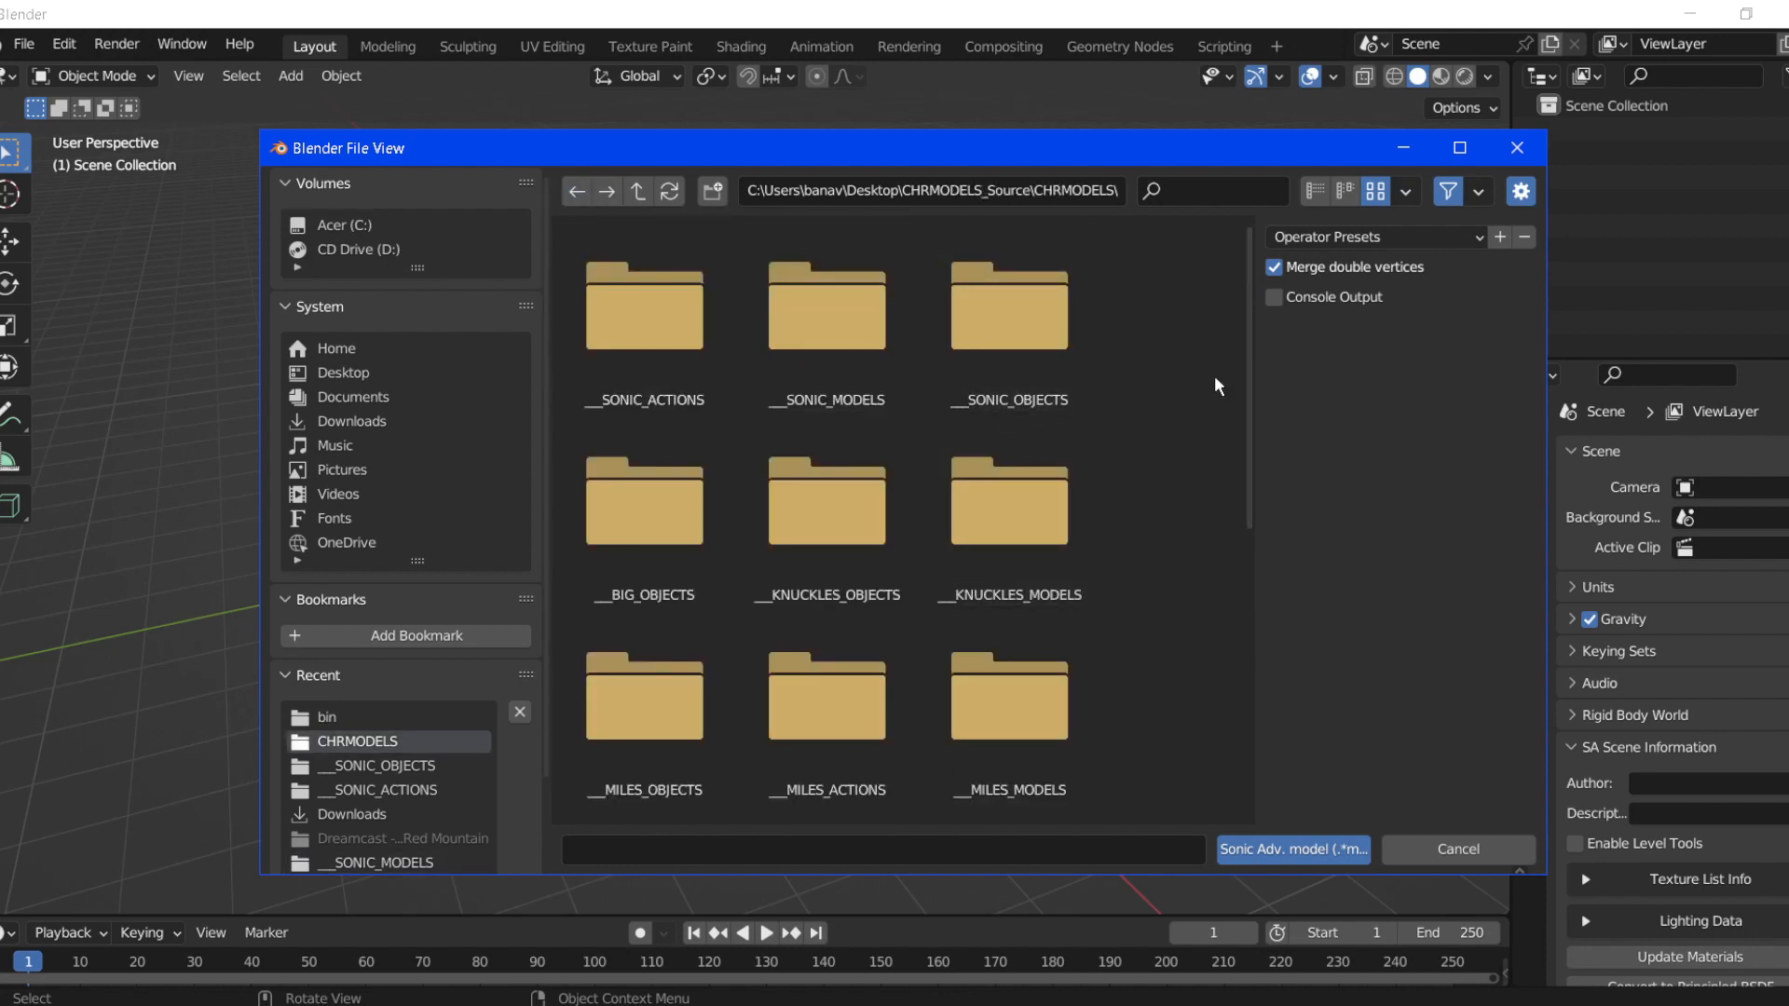
# - Import 0.sa1mdl from the ___SONIC_OBJECTS folder and inspect the Sonic model from several sides
pyautogui.doubleClick(971, 368)
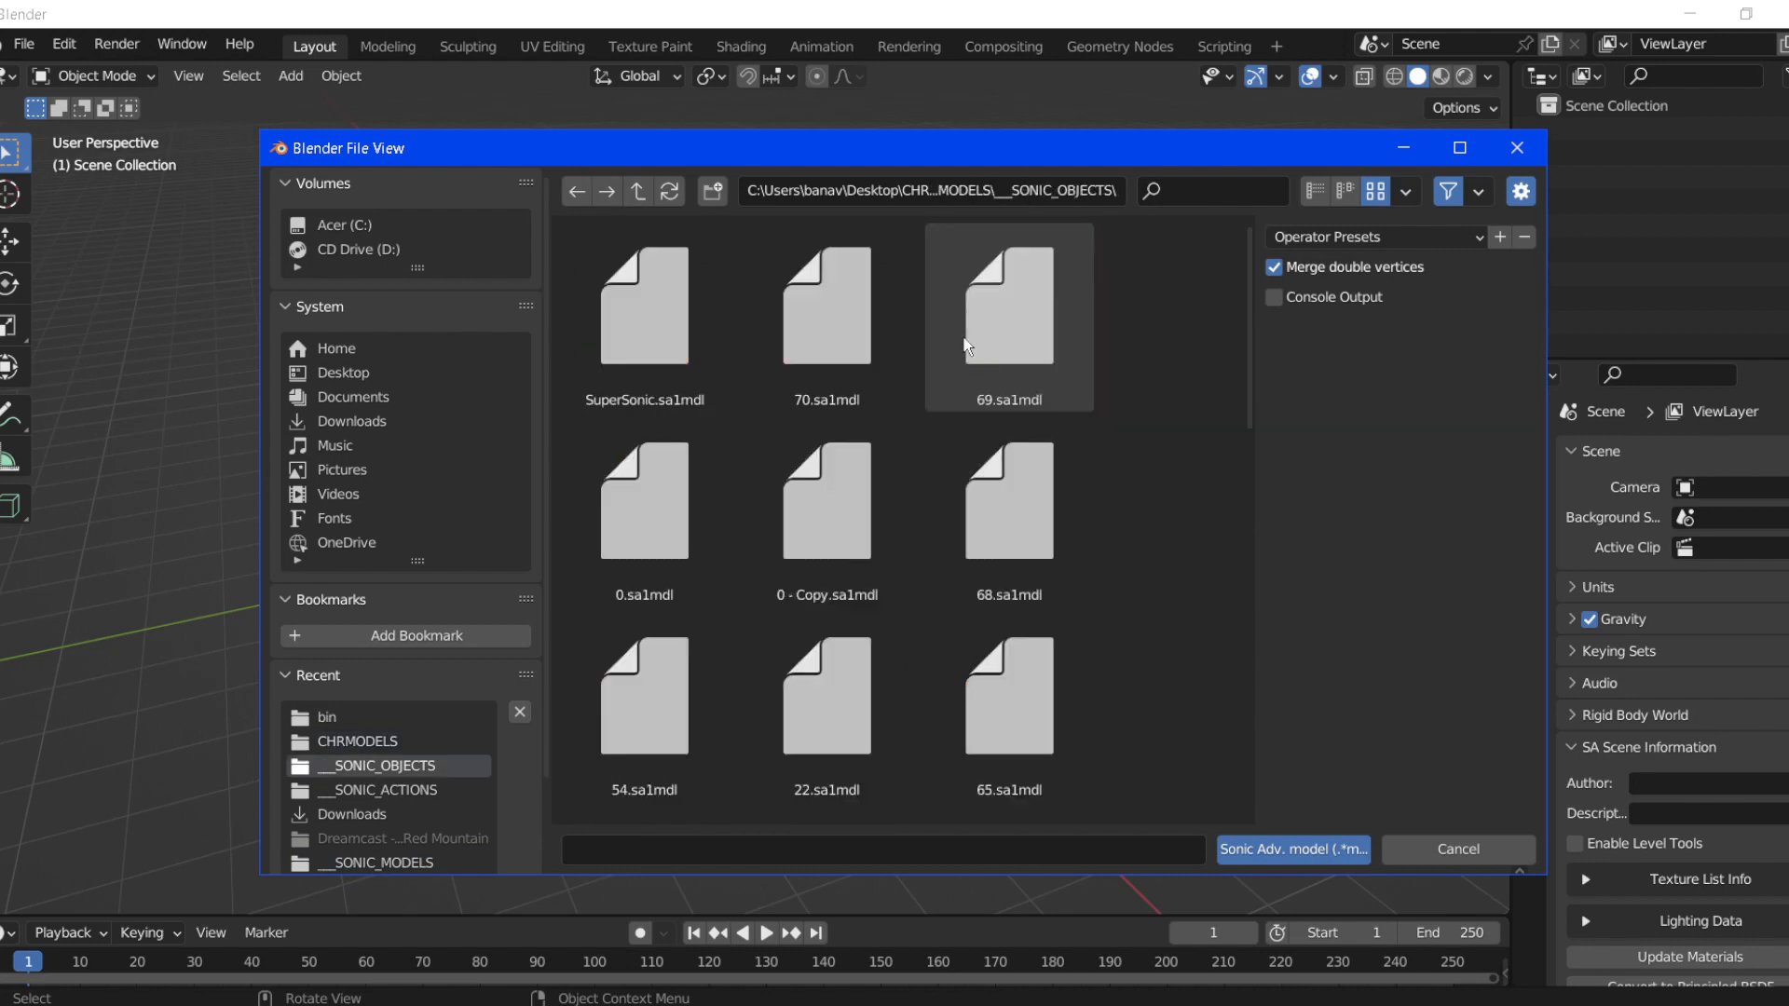
pyautogui.doubleClick(667, 583)
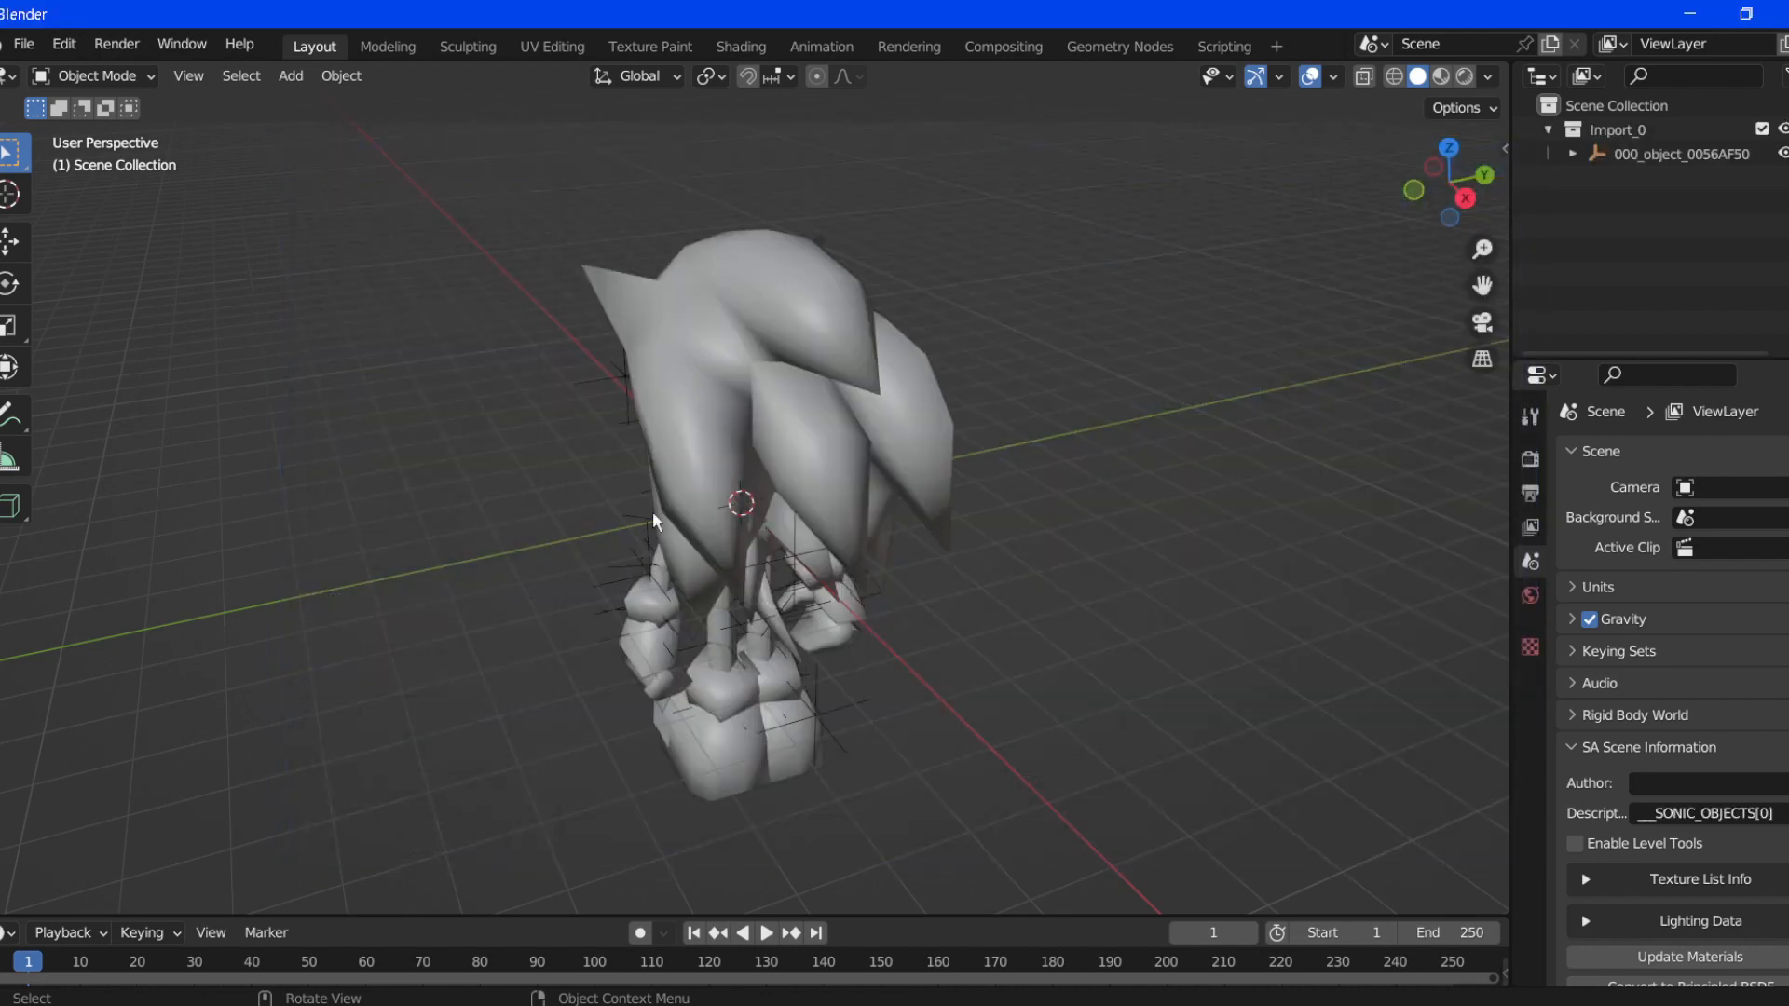
pyautogui.moveTo(1208, 402); pyautogui.dragTo(1491, 375, button='middle')
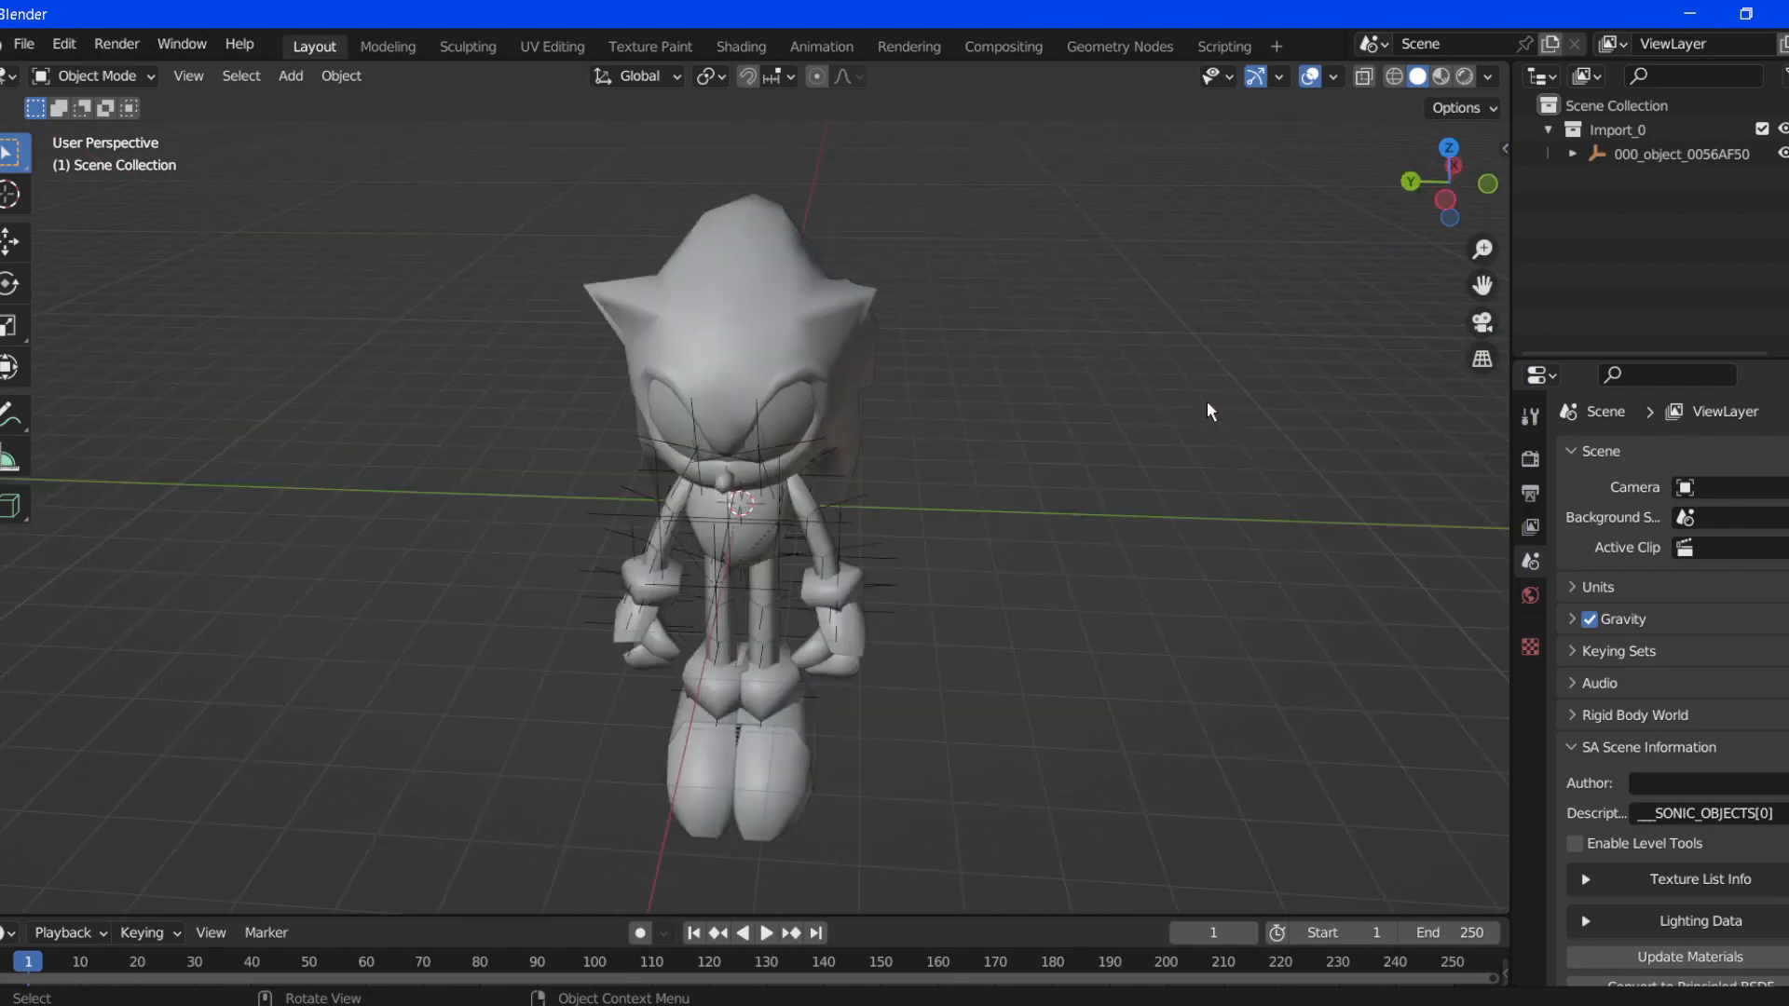
pyautogui.moveTo(1208, 403); pyautogui.dragTo(923, 400, button='middle')
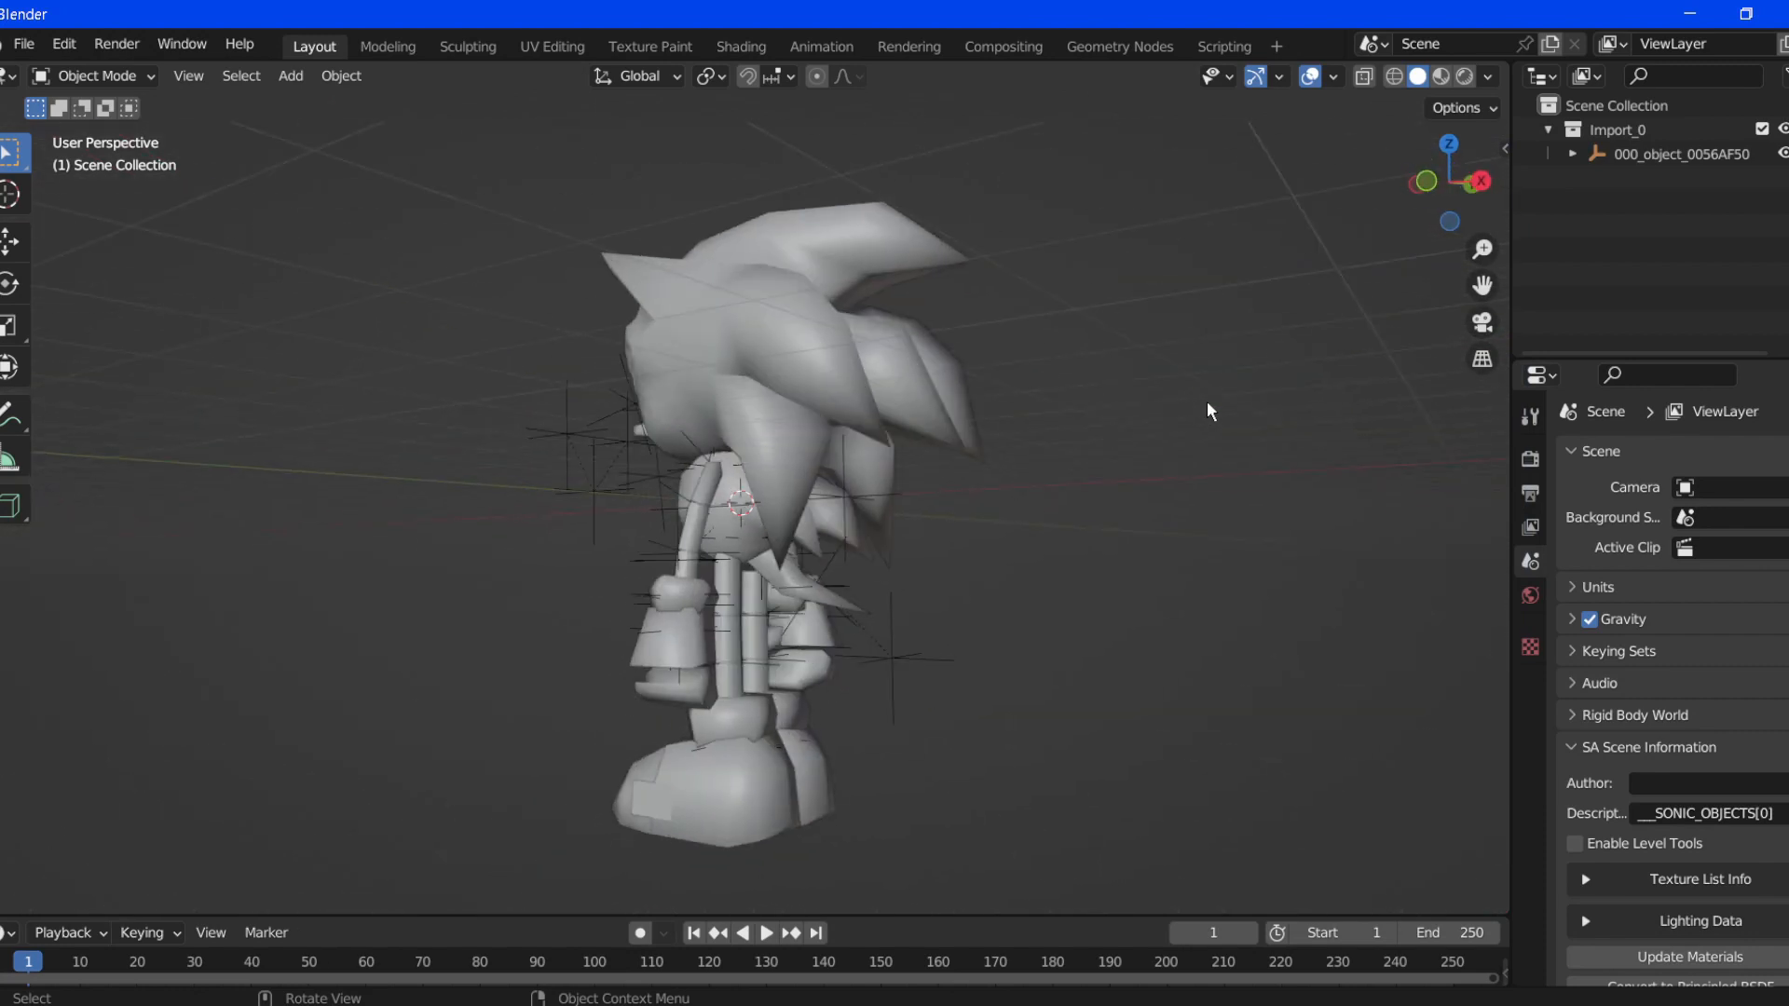
pyautogui.moveTo(1208, 402); pyautogui.dragTo(1197, 466, button='middle')
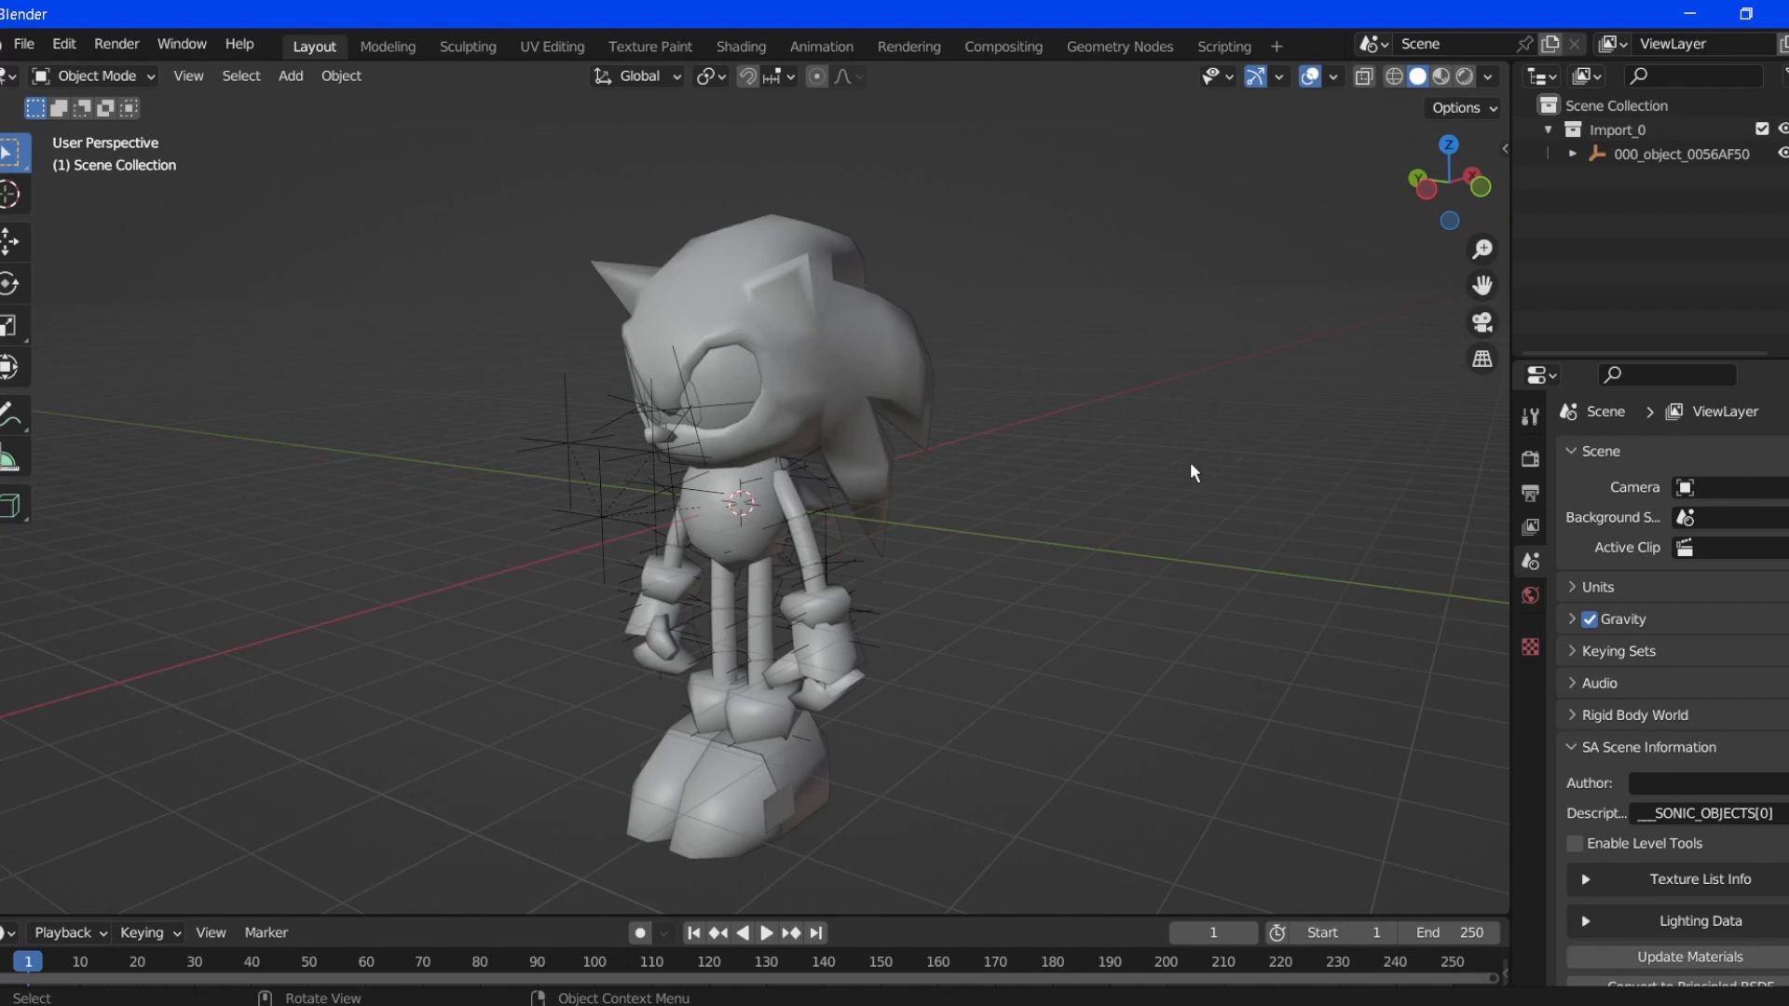
# - Generate an armature from the root object 000_object_0056AF50 with the SA Tools, using Quaternion (WXYZ) rotation and Merge Meshes off
pyautogui.press('n')
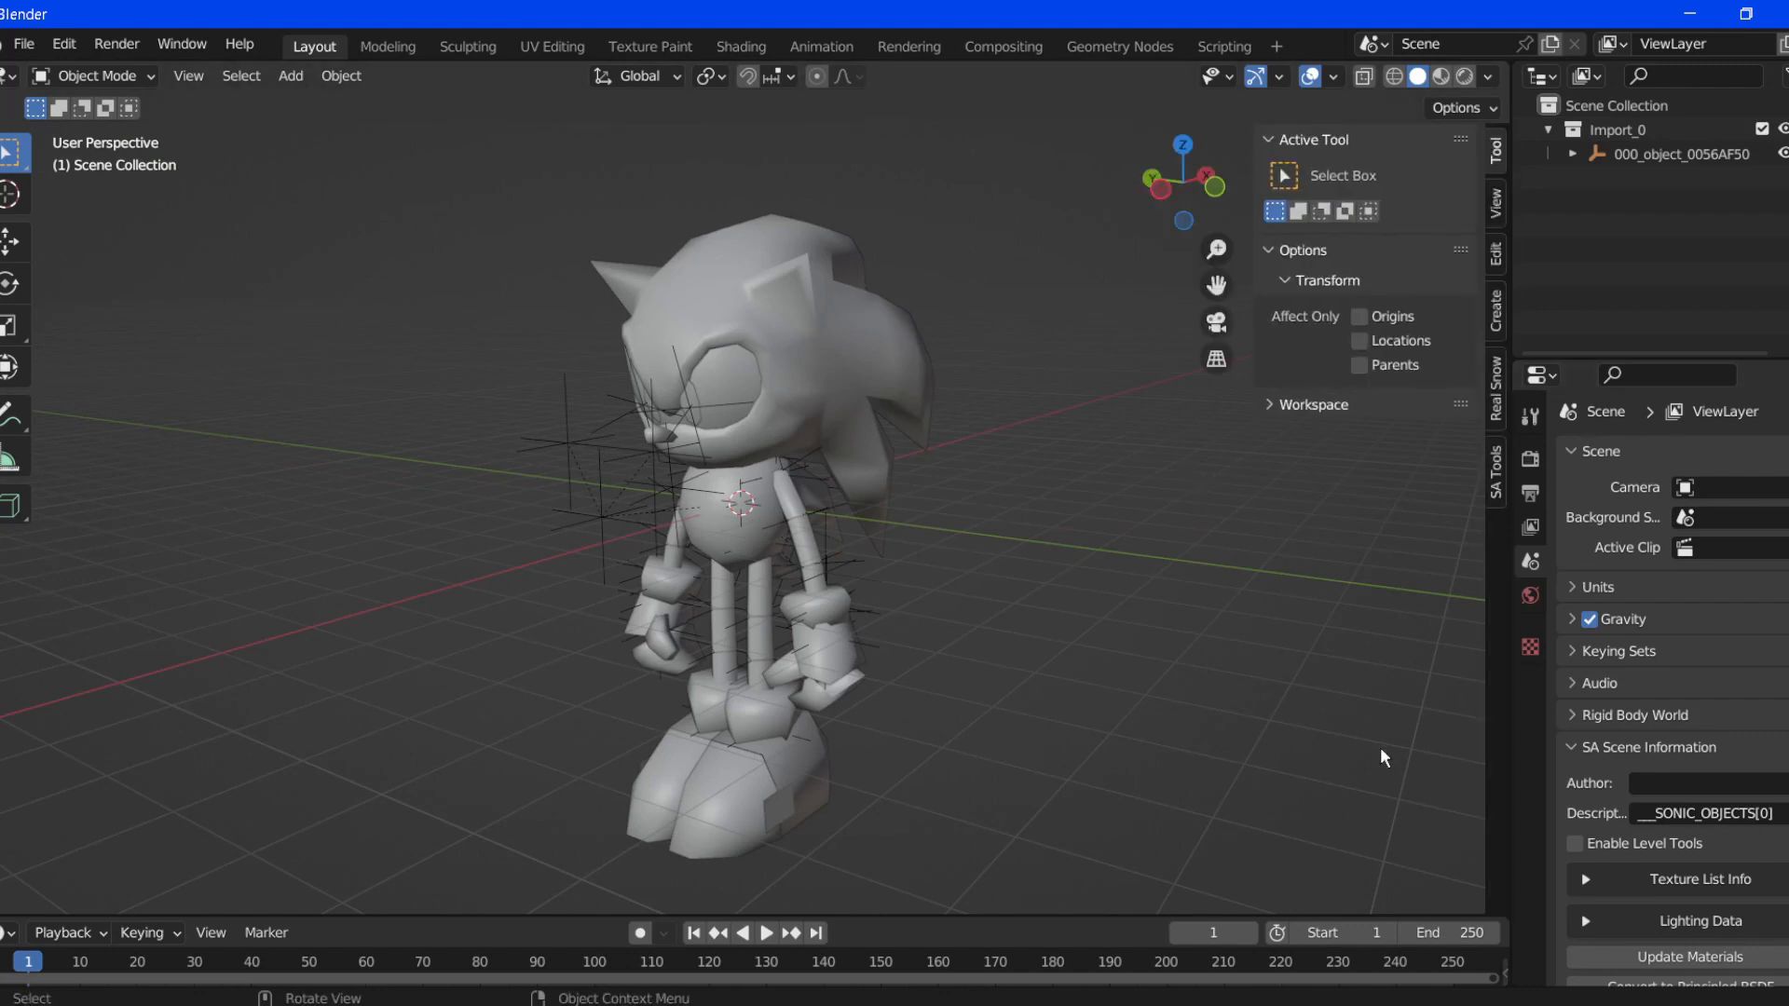
pyautogui.click(1497, 475)
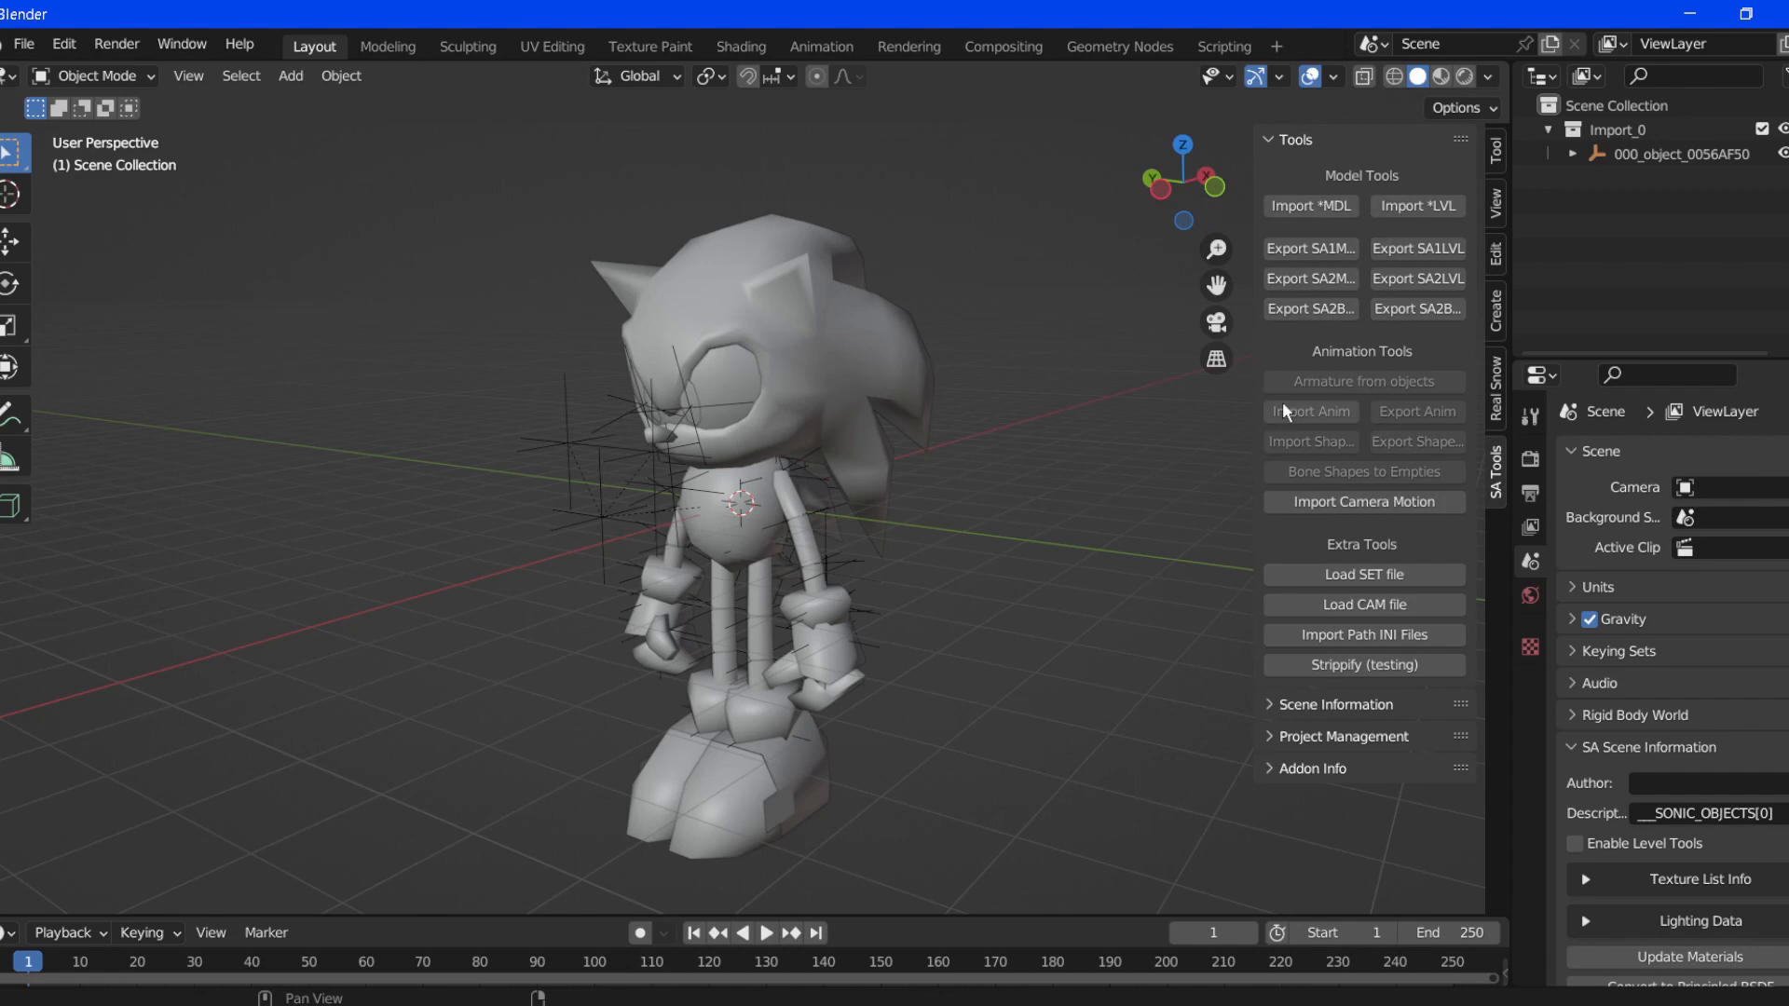
pyautogui.click(1598, 154)
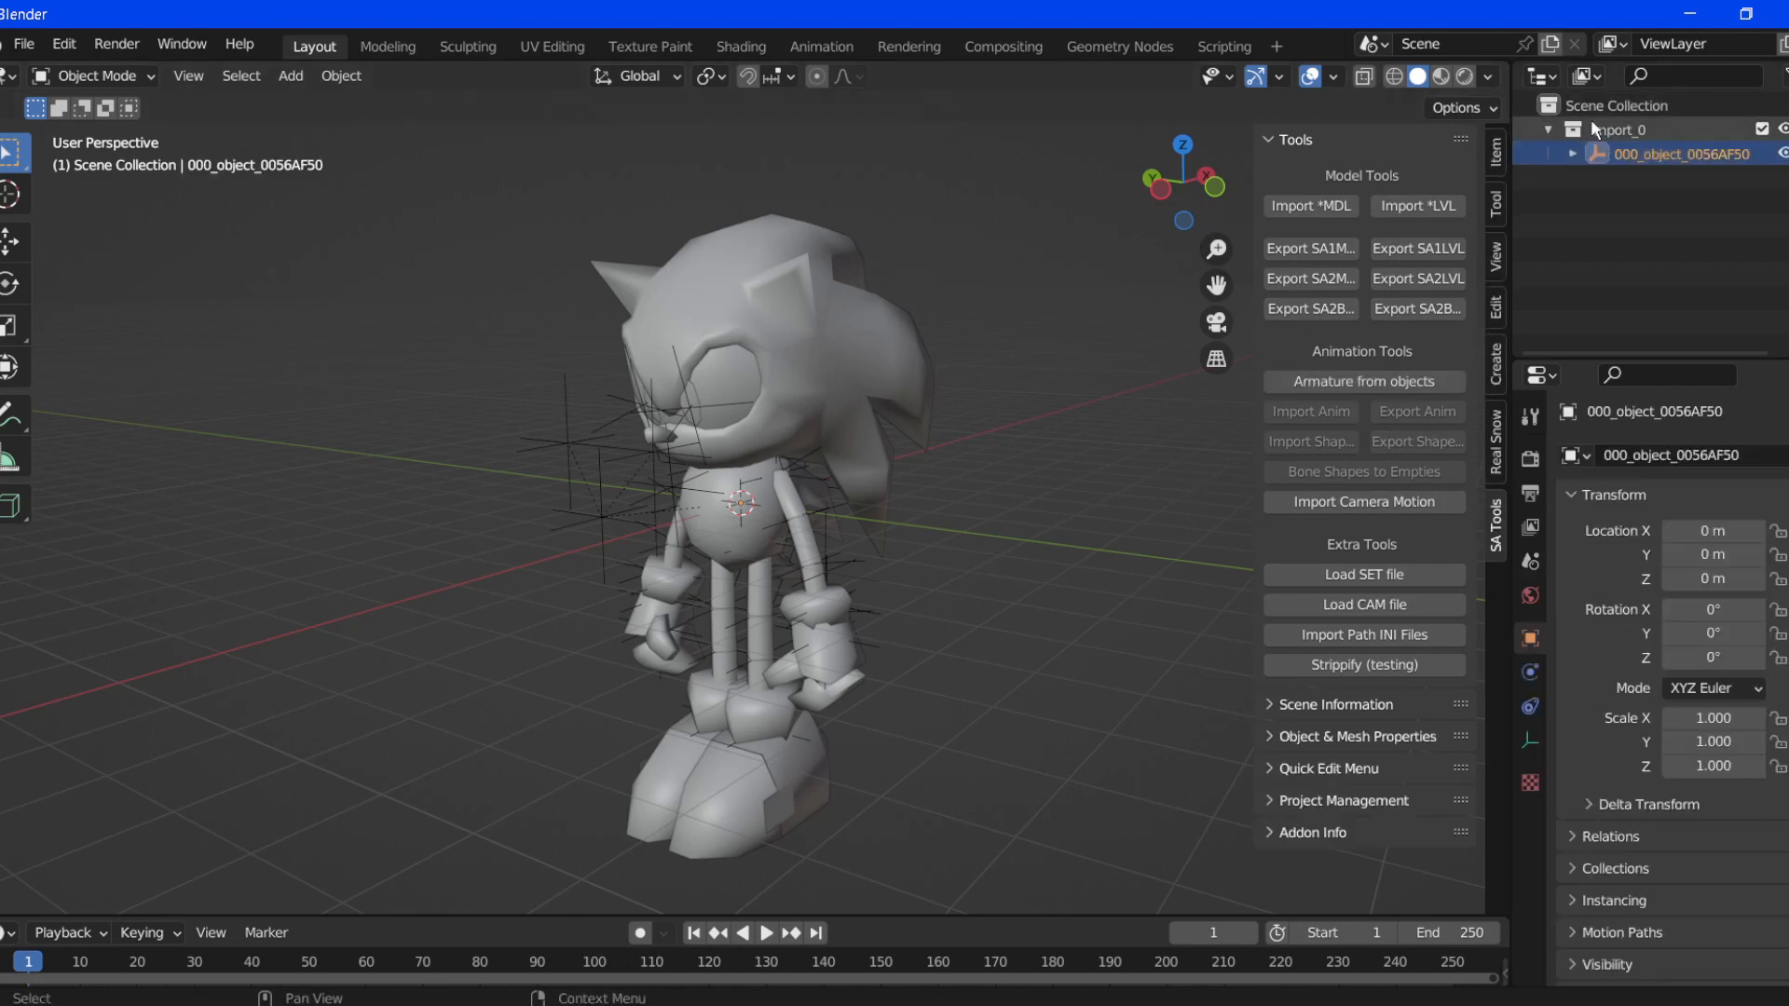
pyautogui.click(1346, 383)
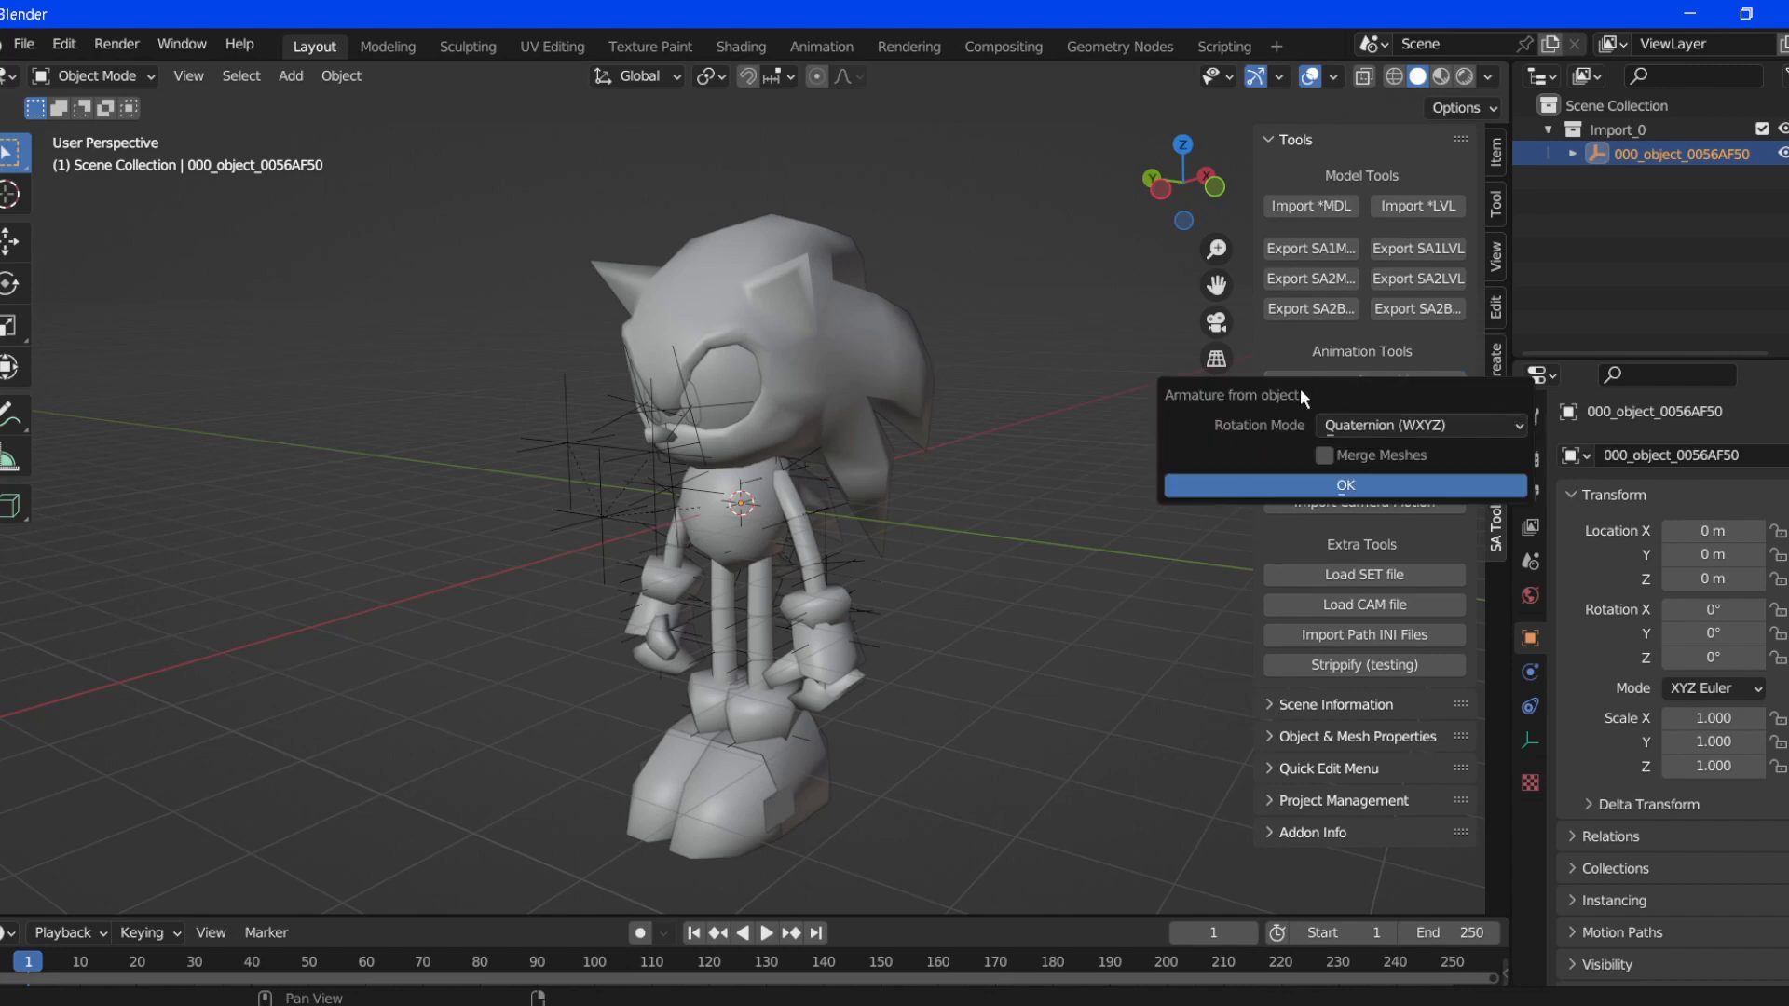
pyautogui.click(1284, 484)
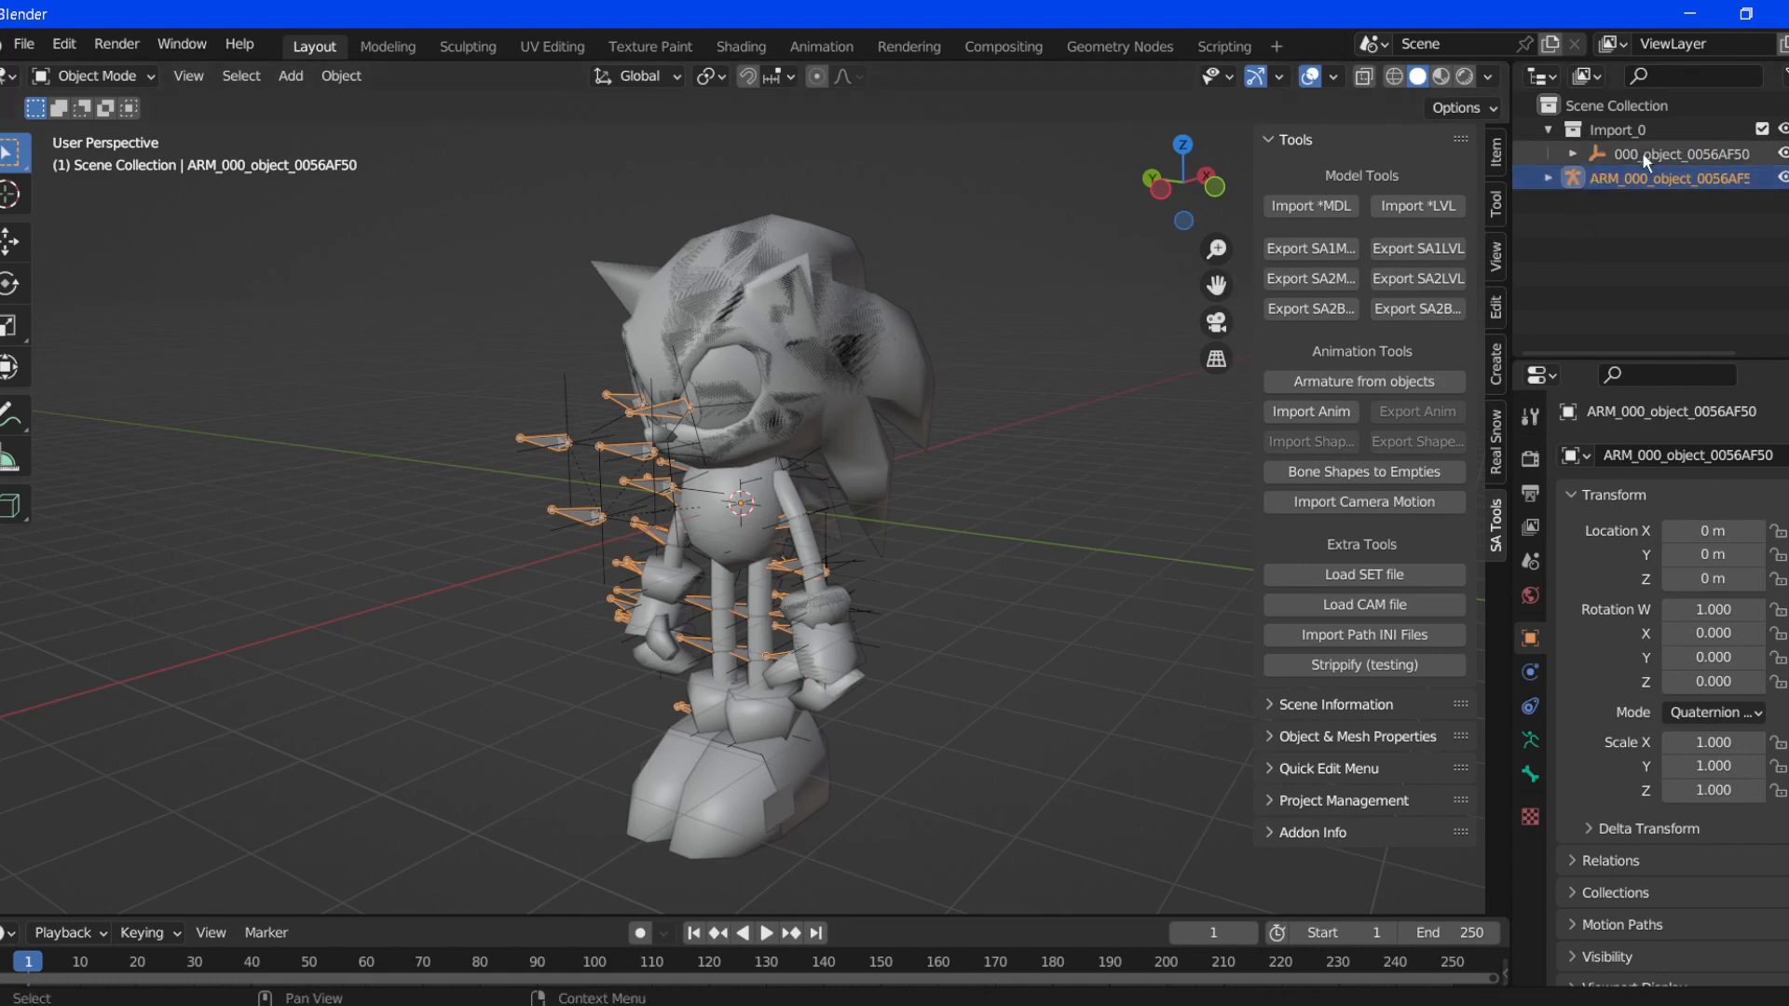
# - Delete the original root 000_object_0056AF50, its 001 child and that child's direct children through the 070 object, keeping the armature
pyautogui.click(1601, 160)
pyautogui.click(1573, 154)
pyautogui.click(1625, 177)
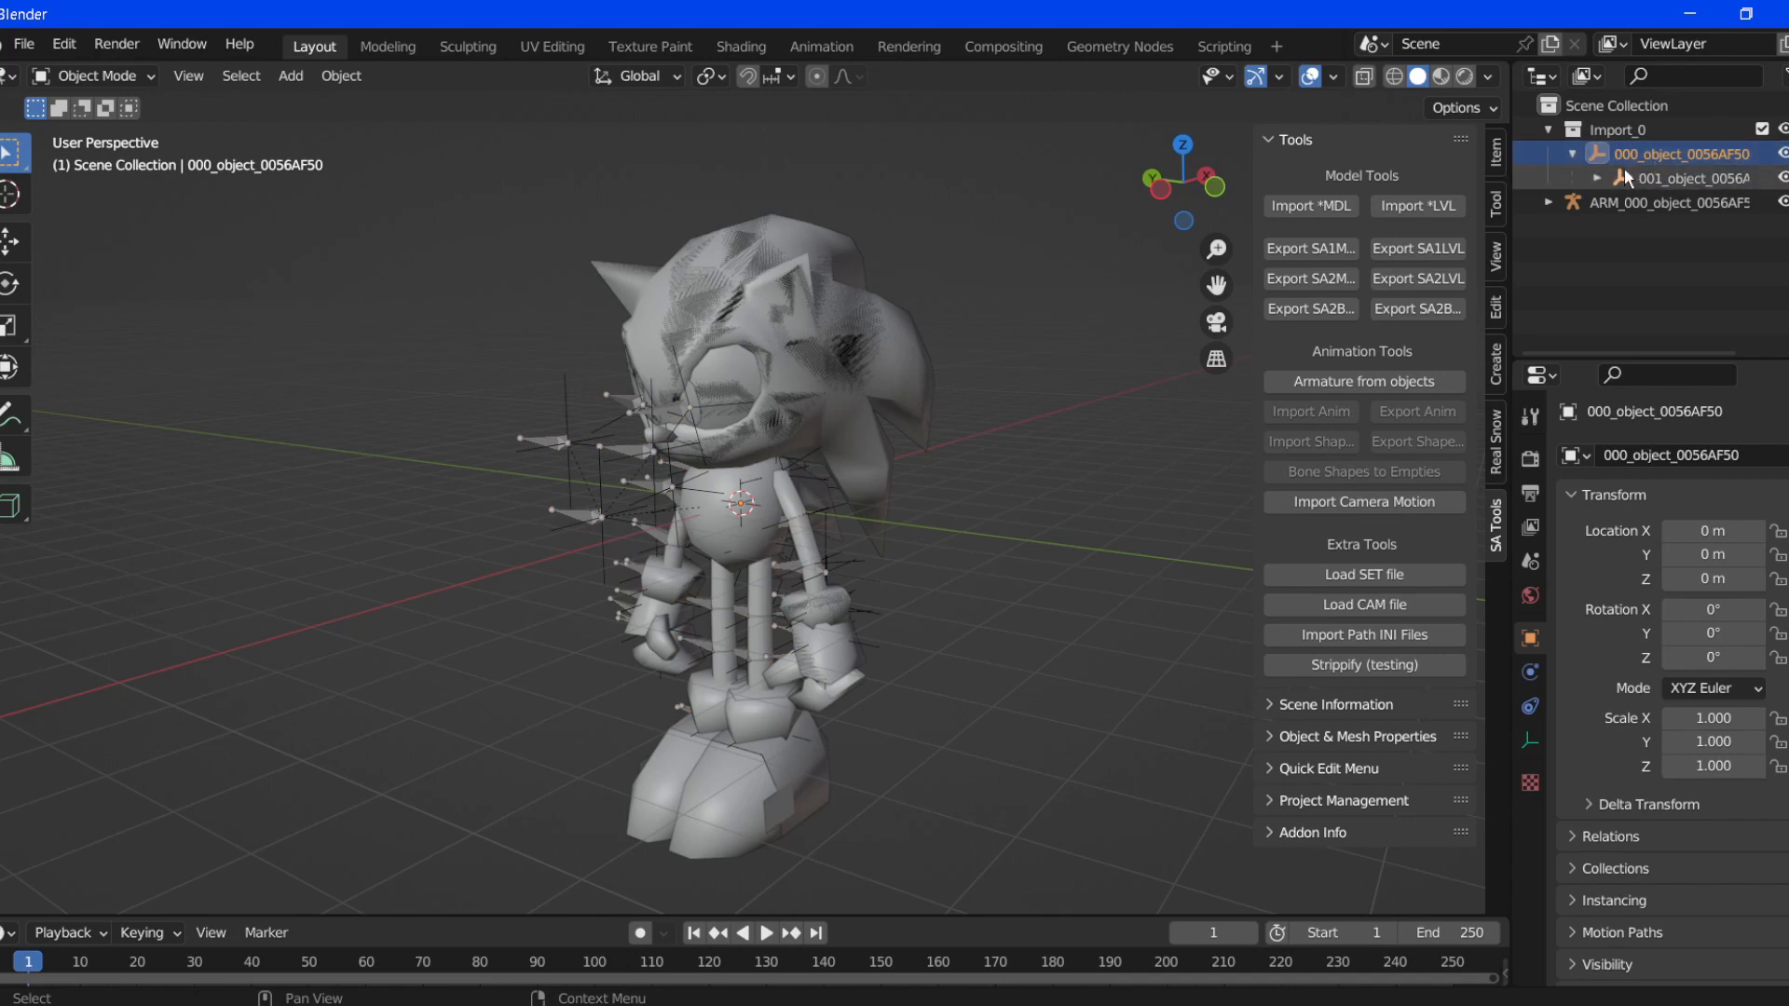
pyautogui.click(1598, 178)
pyautogui.click(1596, 153)
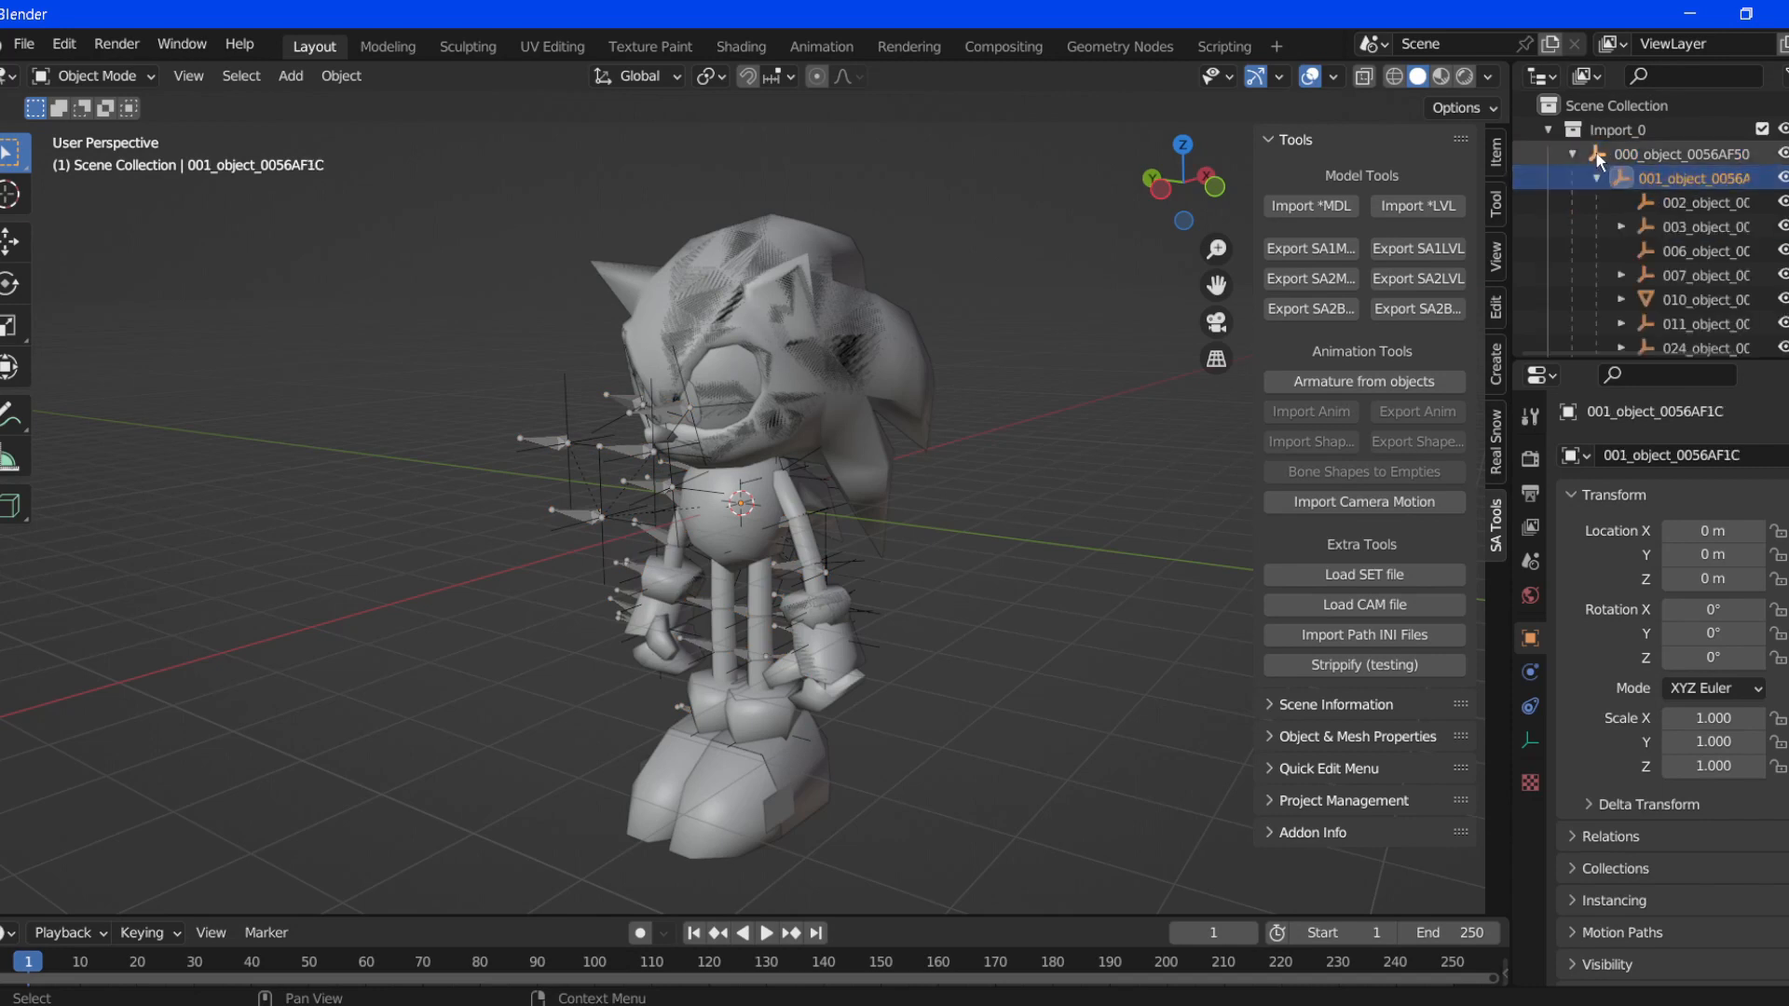
pyautogui.scroll(-4, 1633, 252)
pyautogui.keyDown('shift'); pyautogui.click(1653, 312); pyautogui.keyUp('shift')
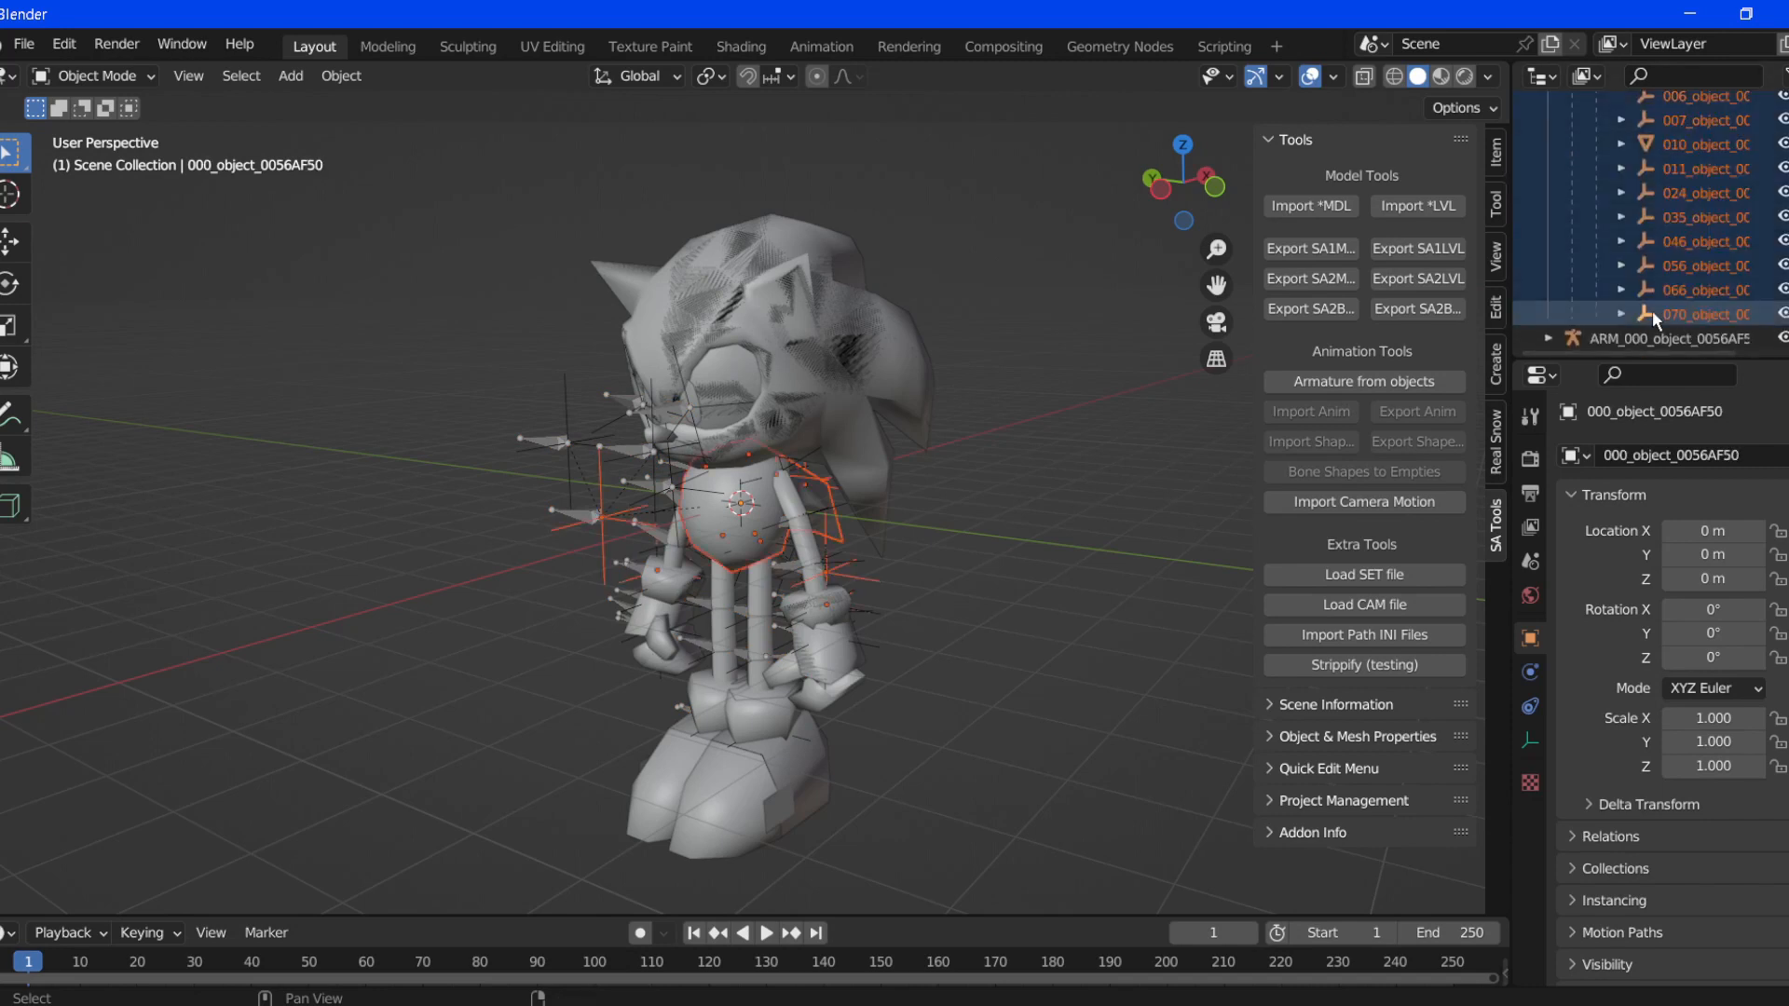
pyautogui.press('Delete')
# - Delete the successive batches of original part objects exposed under Import_0, leaving the armature untouched
pyautogui.click(1654, 311)
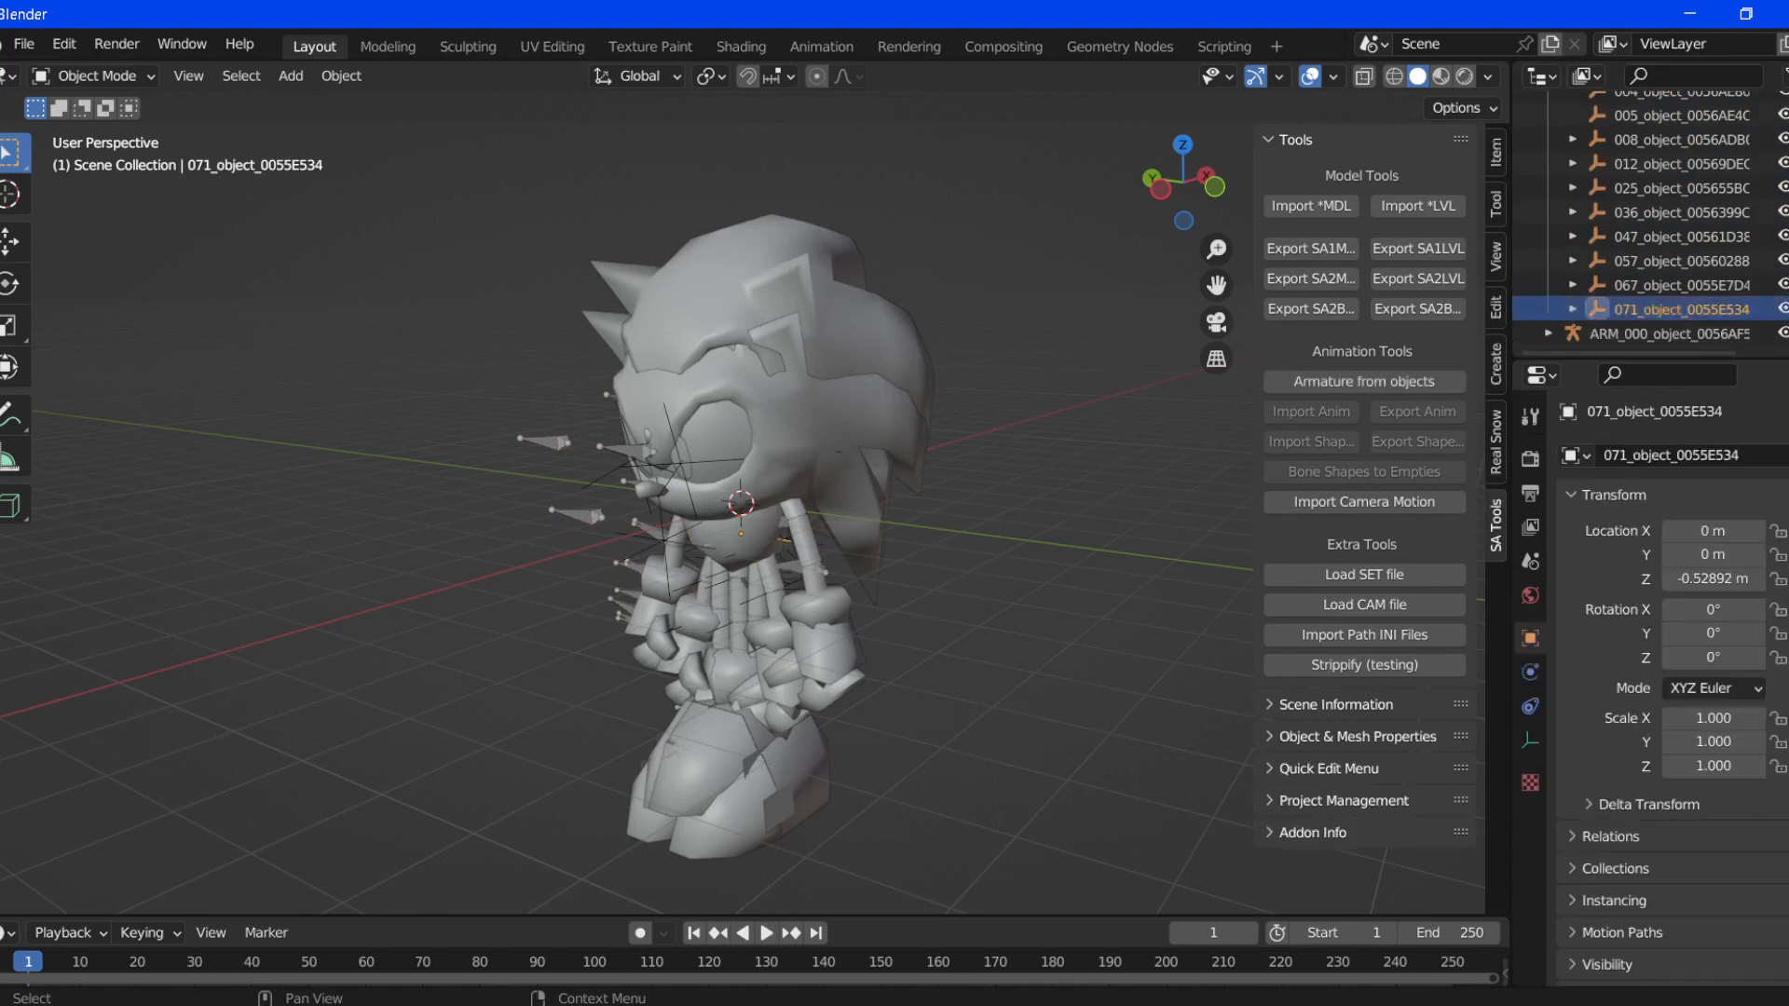
pyautogui.scroll(3, 1598, 280)
pyautogui.keyDown('shift'); pyautogui.click(1598, 155); pyautogui.keyUp('shift')
pyautogui.press('Delete')
pyautogui.click(1597, 155)
pyautogui.scroll(-5, 1597, 242)
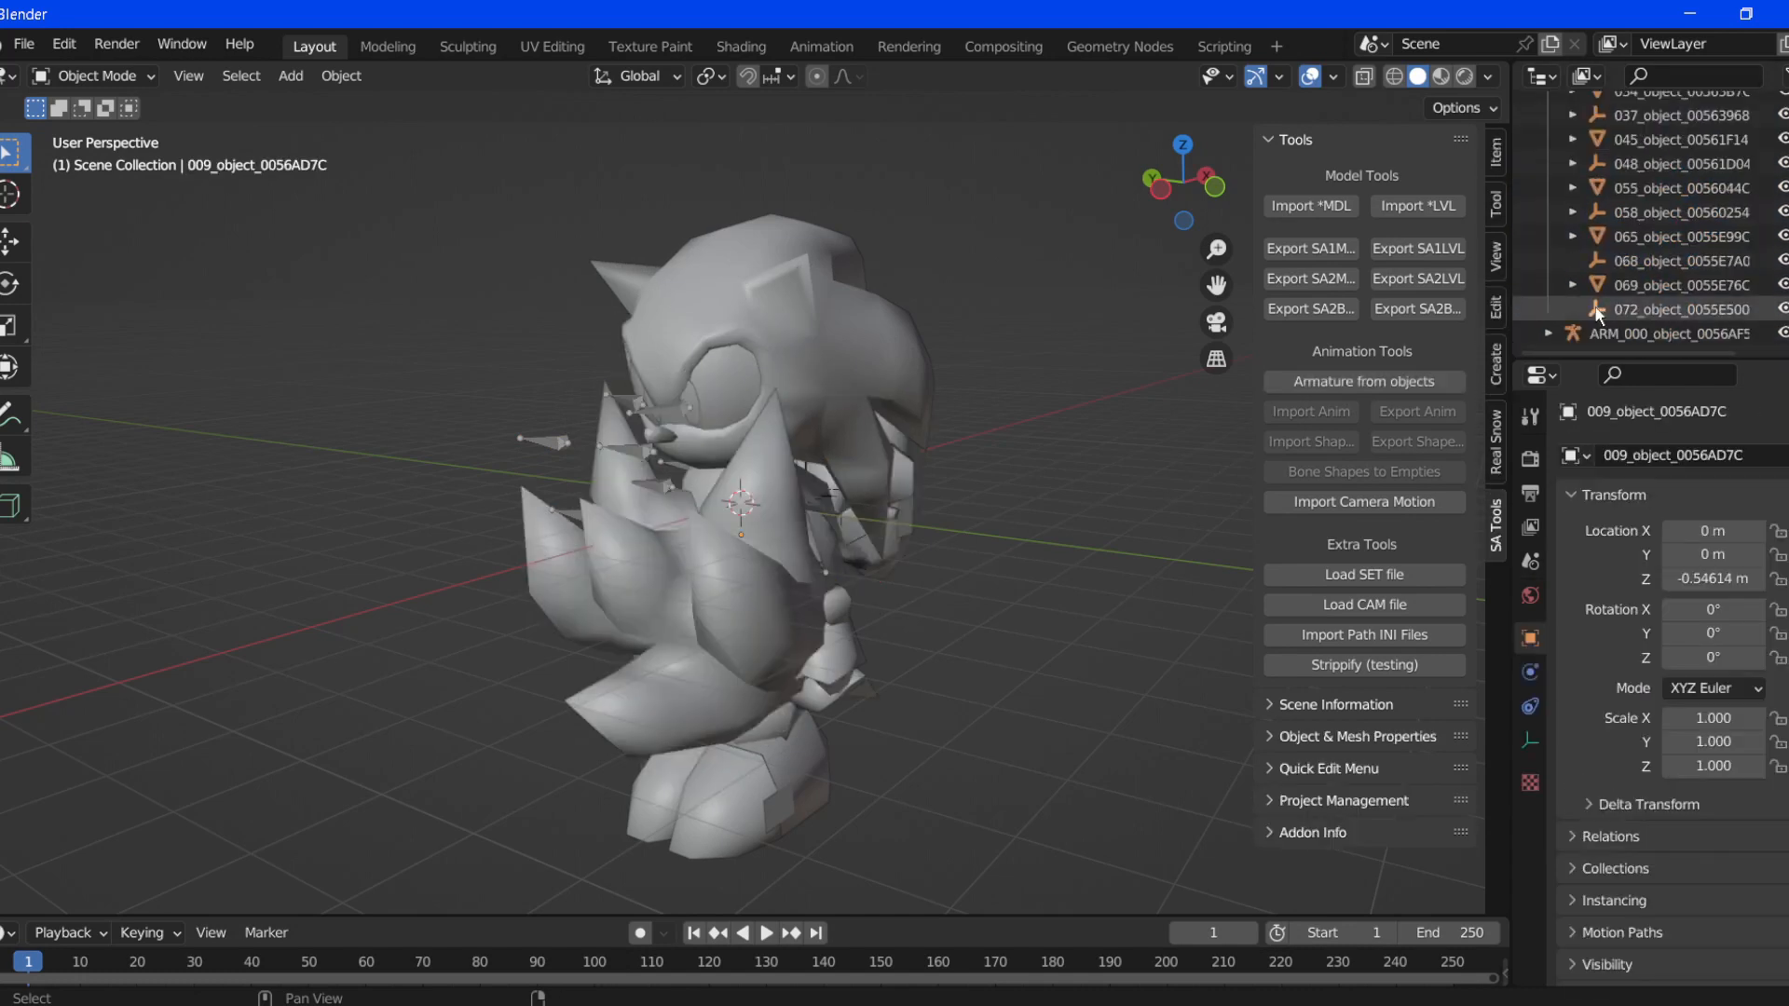
pyautogui.keyDown('shift'); pyautogui.click(1597, 311); pyautogui.keyUp('shift')
pyautogui.press('Delete')
pyautogui.scroll(5, 1597, 224)
pyautogui.click(1597, 154)
pyautogui.scroll(-5, 1597, 242)
pyautogui.keyDown('shift'); pyautogui.click(1597, 310); pyautogui.keyUp('shift')
pyautogui.press('Delete')
# - Delete the last original part objects together with the Import_0 collection, and select the armature
pyautogui.click(1597, 309)
pyautogui.scroll(5, 1597, 243)
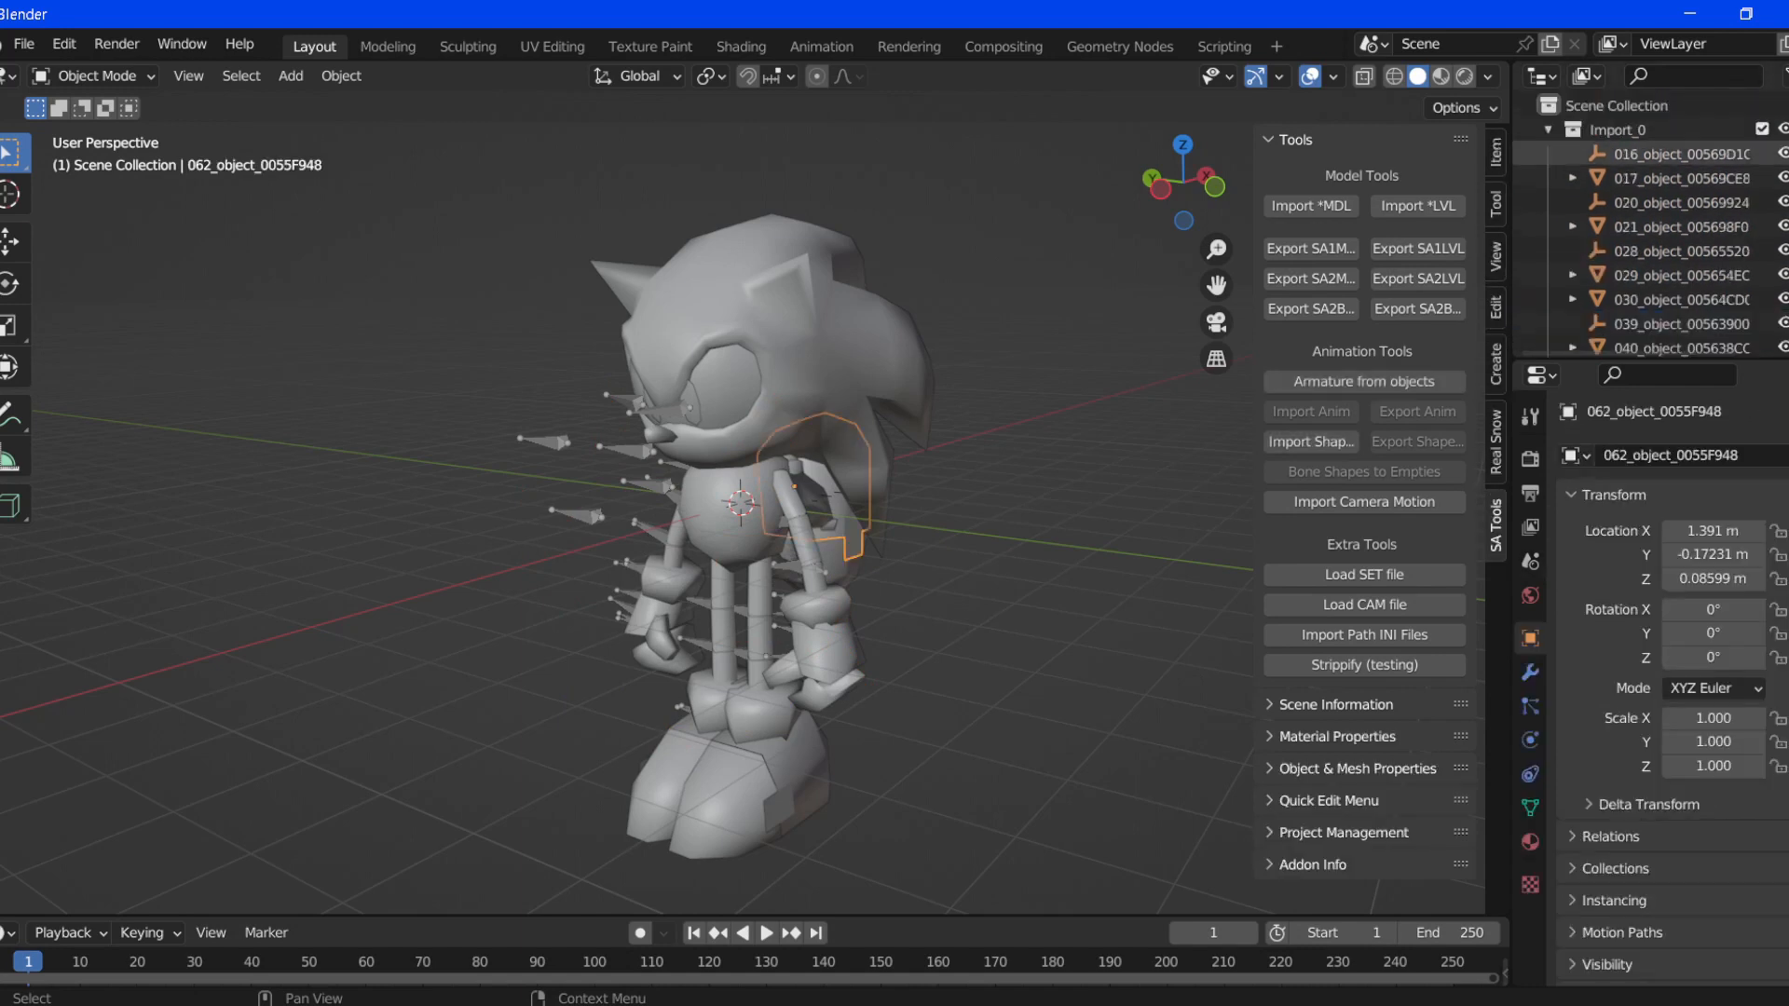
pyautogui.keyDown('shift'); pyautogui.click(1598, 159); pyautogui.keyUp('shift')
pyautogui.press('Delete')
pyautogui.click(1598, 156)
pyautogui.keyDown('shift'); pyautogui.click(1597, 272); pyautogui.keyUp('shift')
pyautogui.press('Delete')
pyautogui.click(1574, 134)
pyautogui.press('Delete')
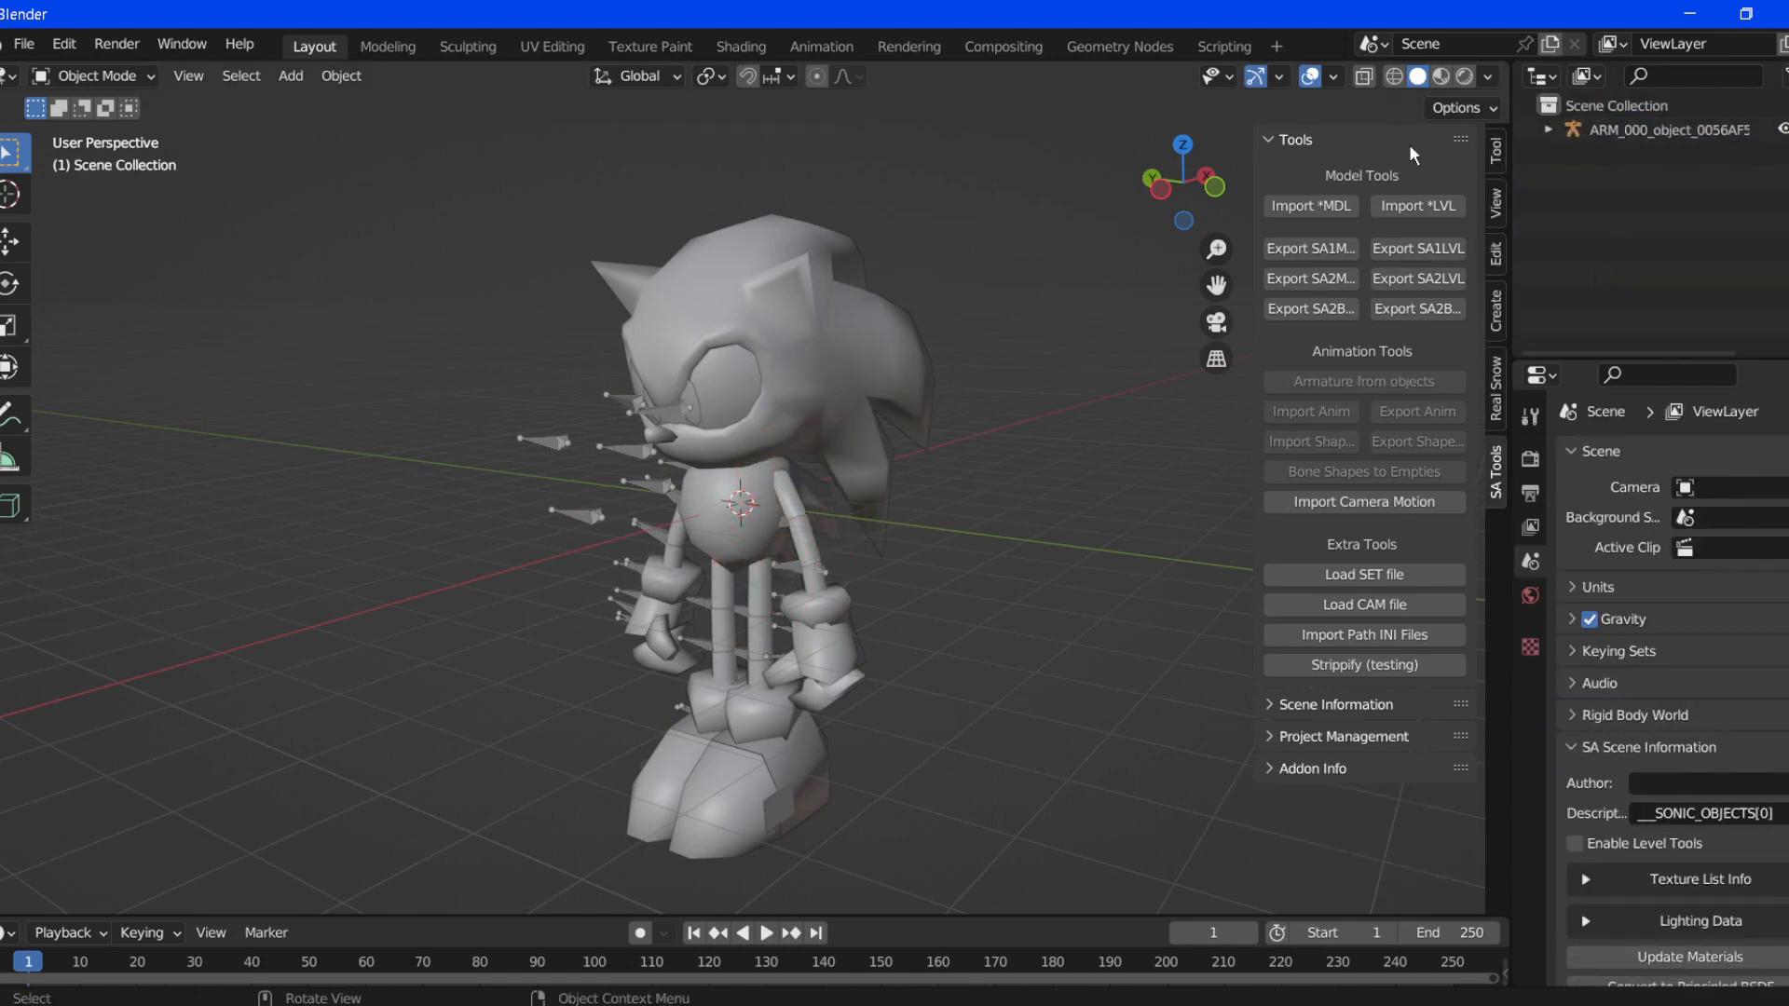
pyautogui.click(1577, 132)
pyautogui.click(1577, 136)
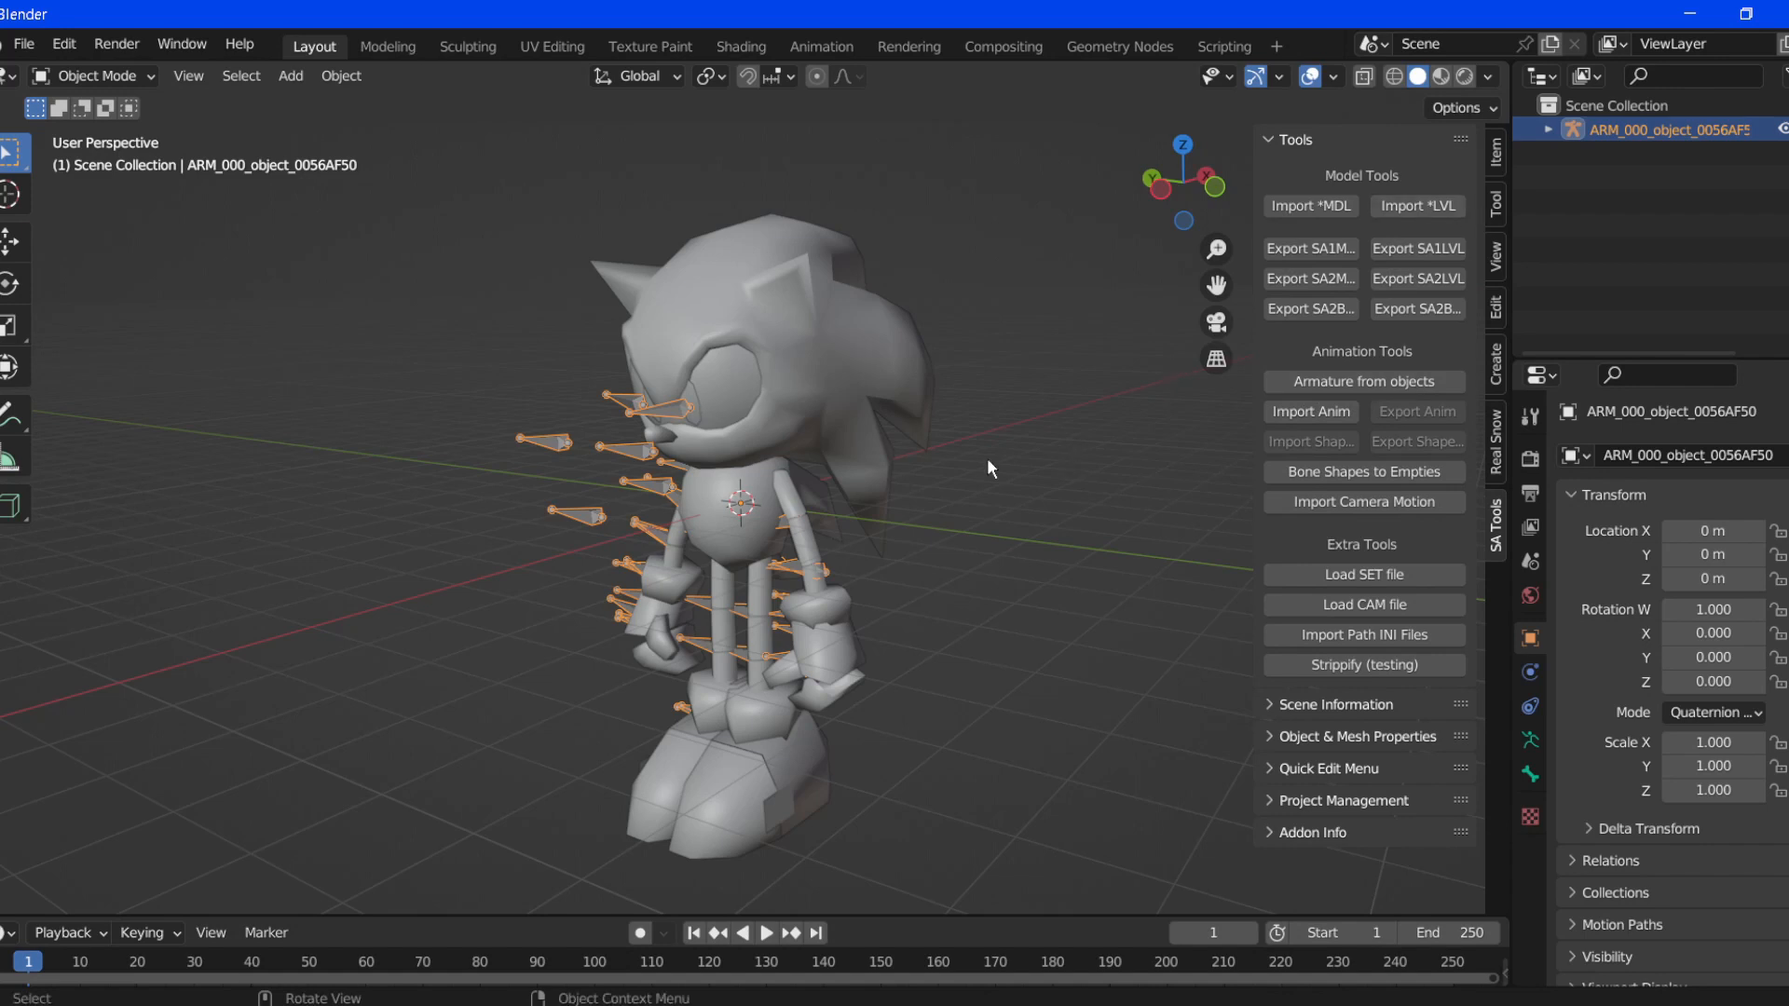
# - Switch to File Explorer and open the figure\sonic\models folder inside the tutorial animation project
pyautogui.hotkey('alt', 'Tab')
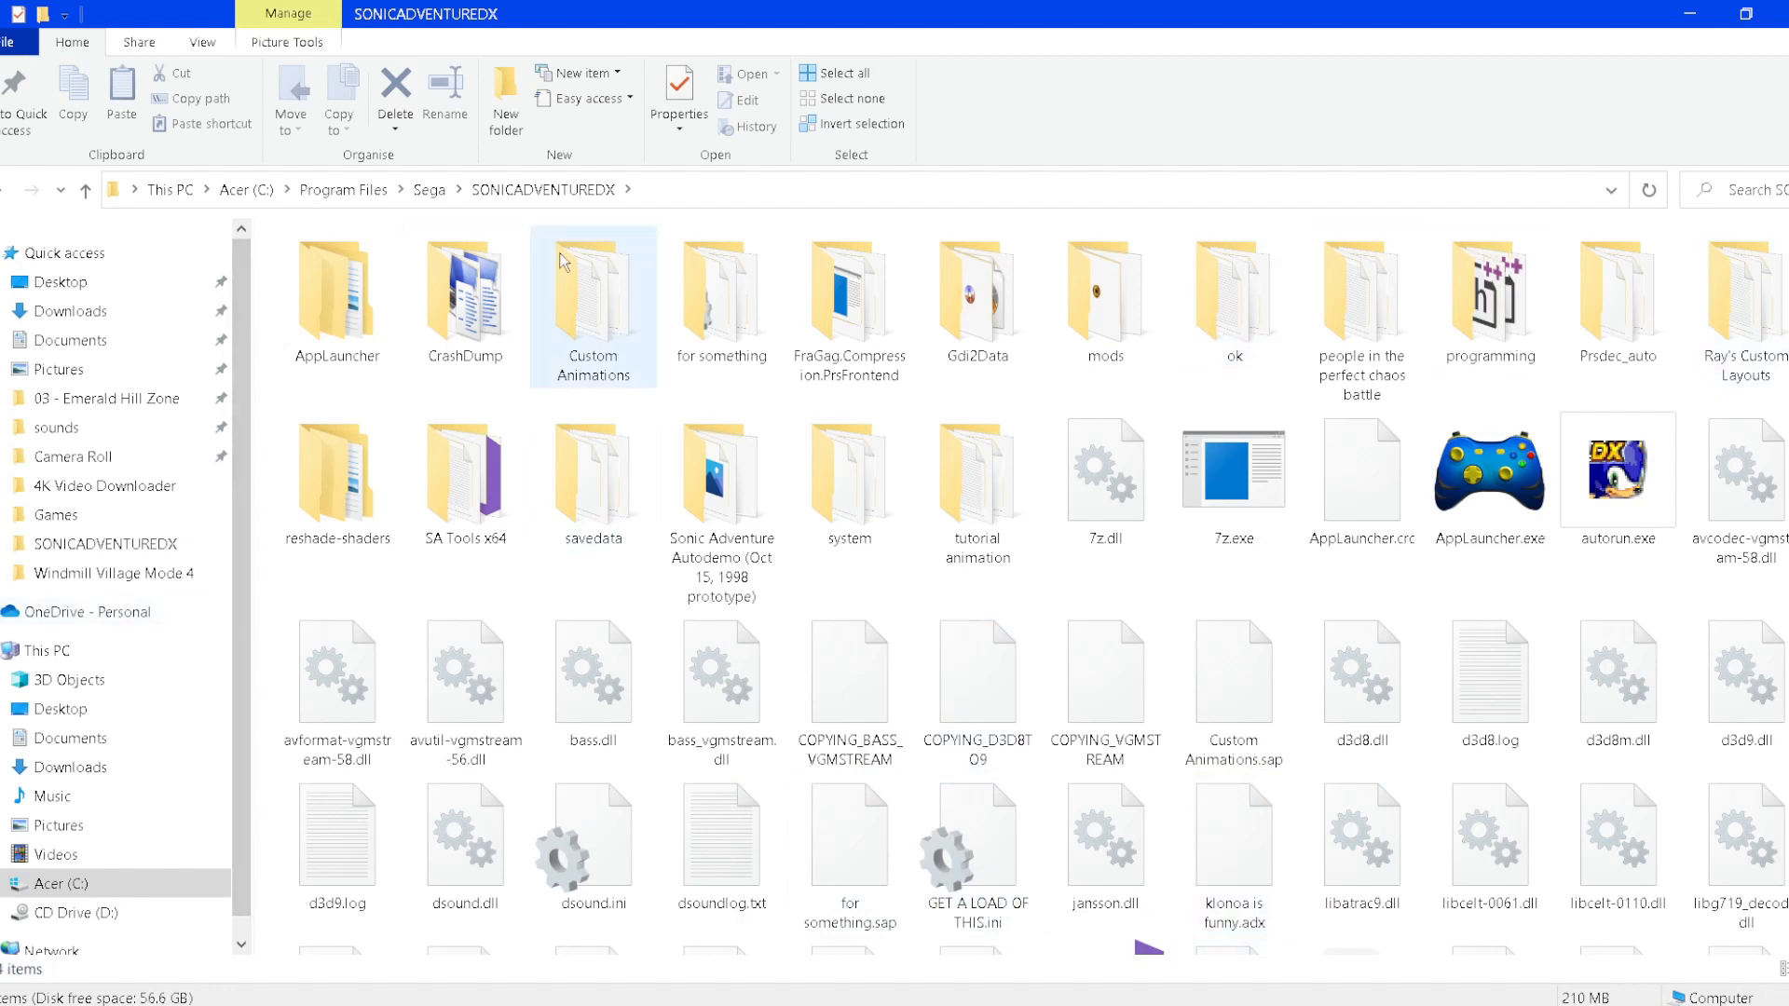
pyautogui.doubleClick(990, 484)
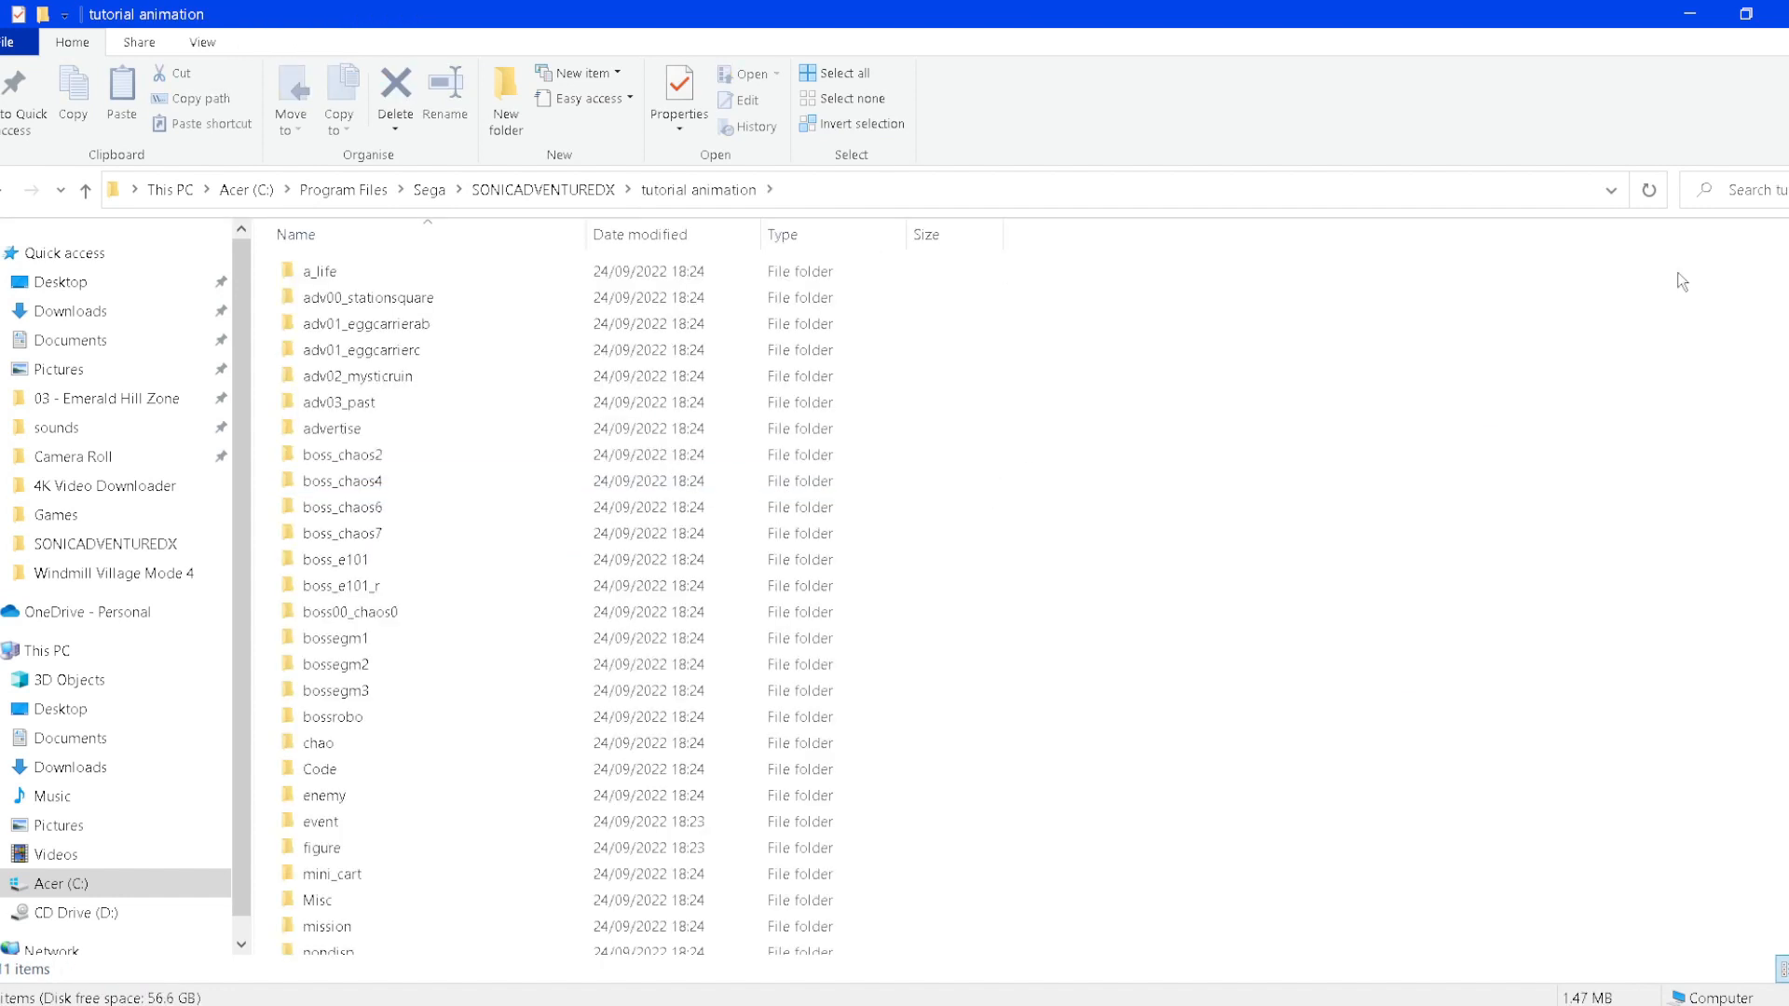
pyautogui.scroll(-3, 336, 606)
pyautogui.doubleClick(327, 630)
pyautogui.doubleClick(319, 455)
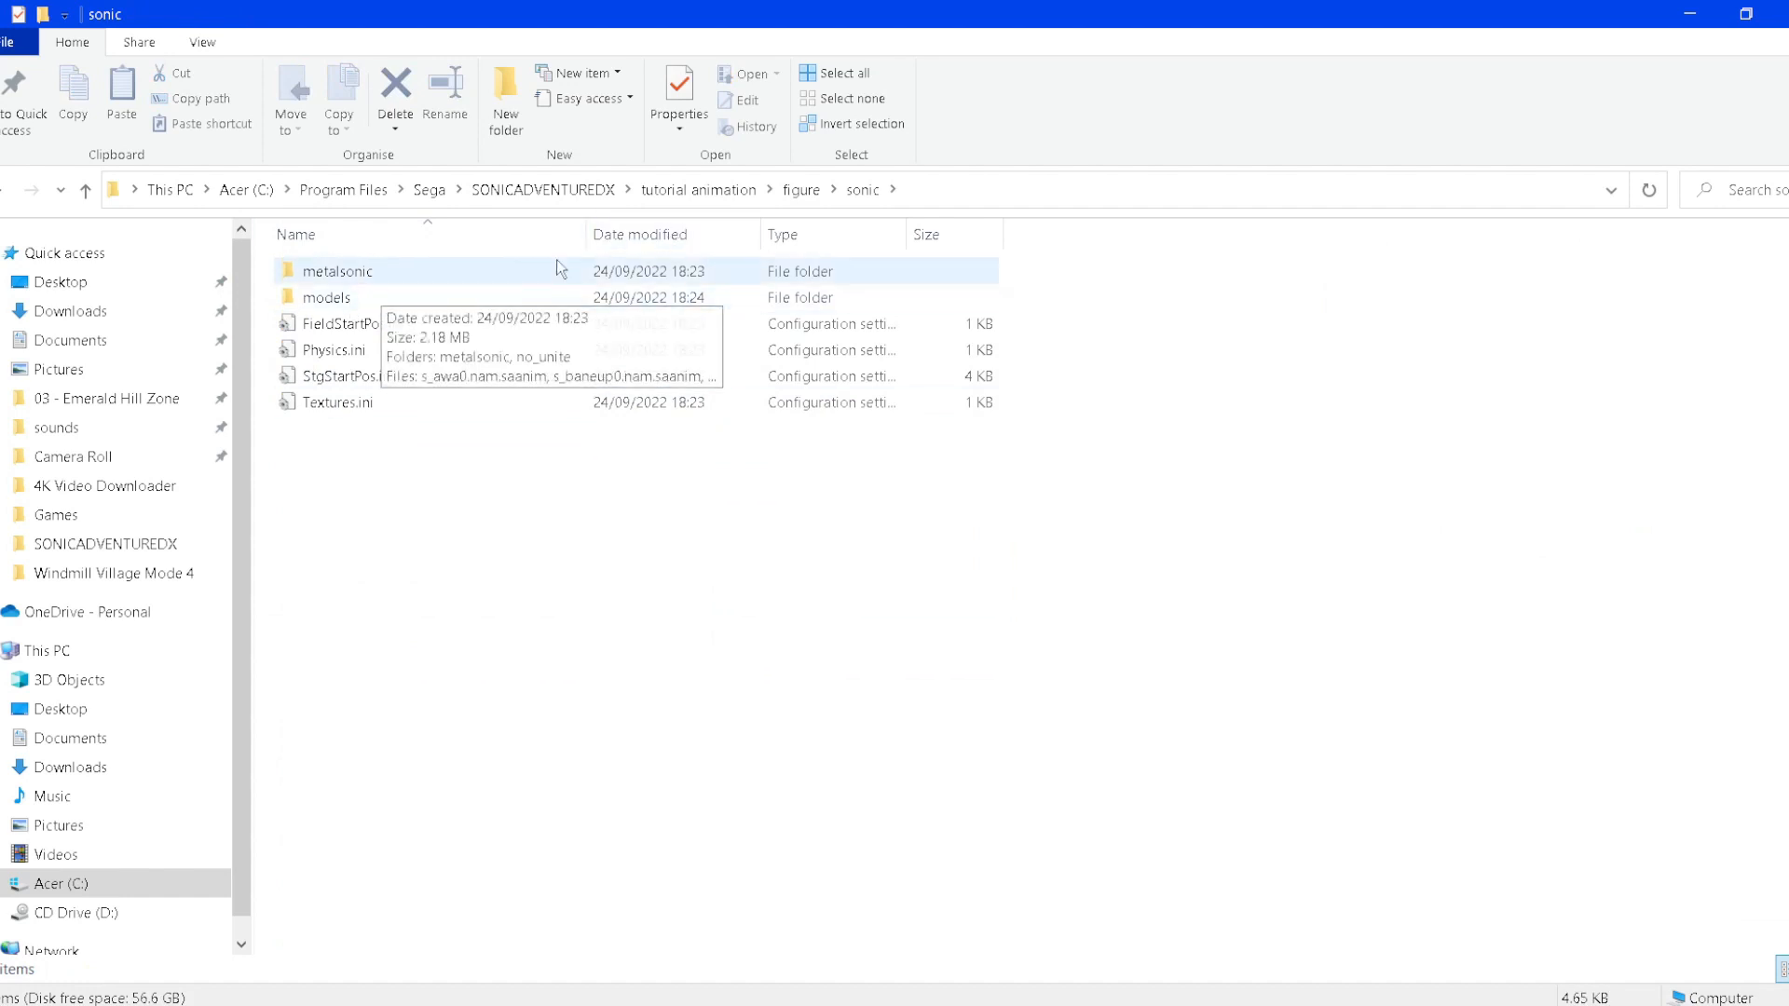
pyautogui.doubleClick(340, 298)
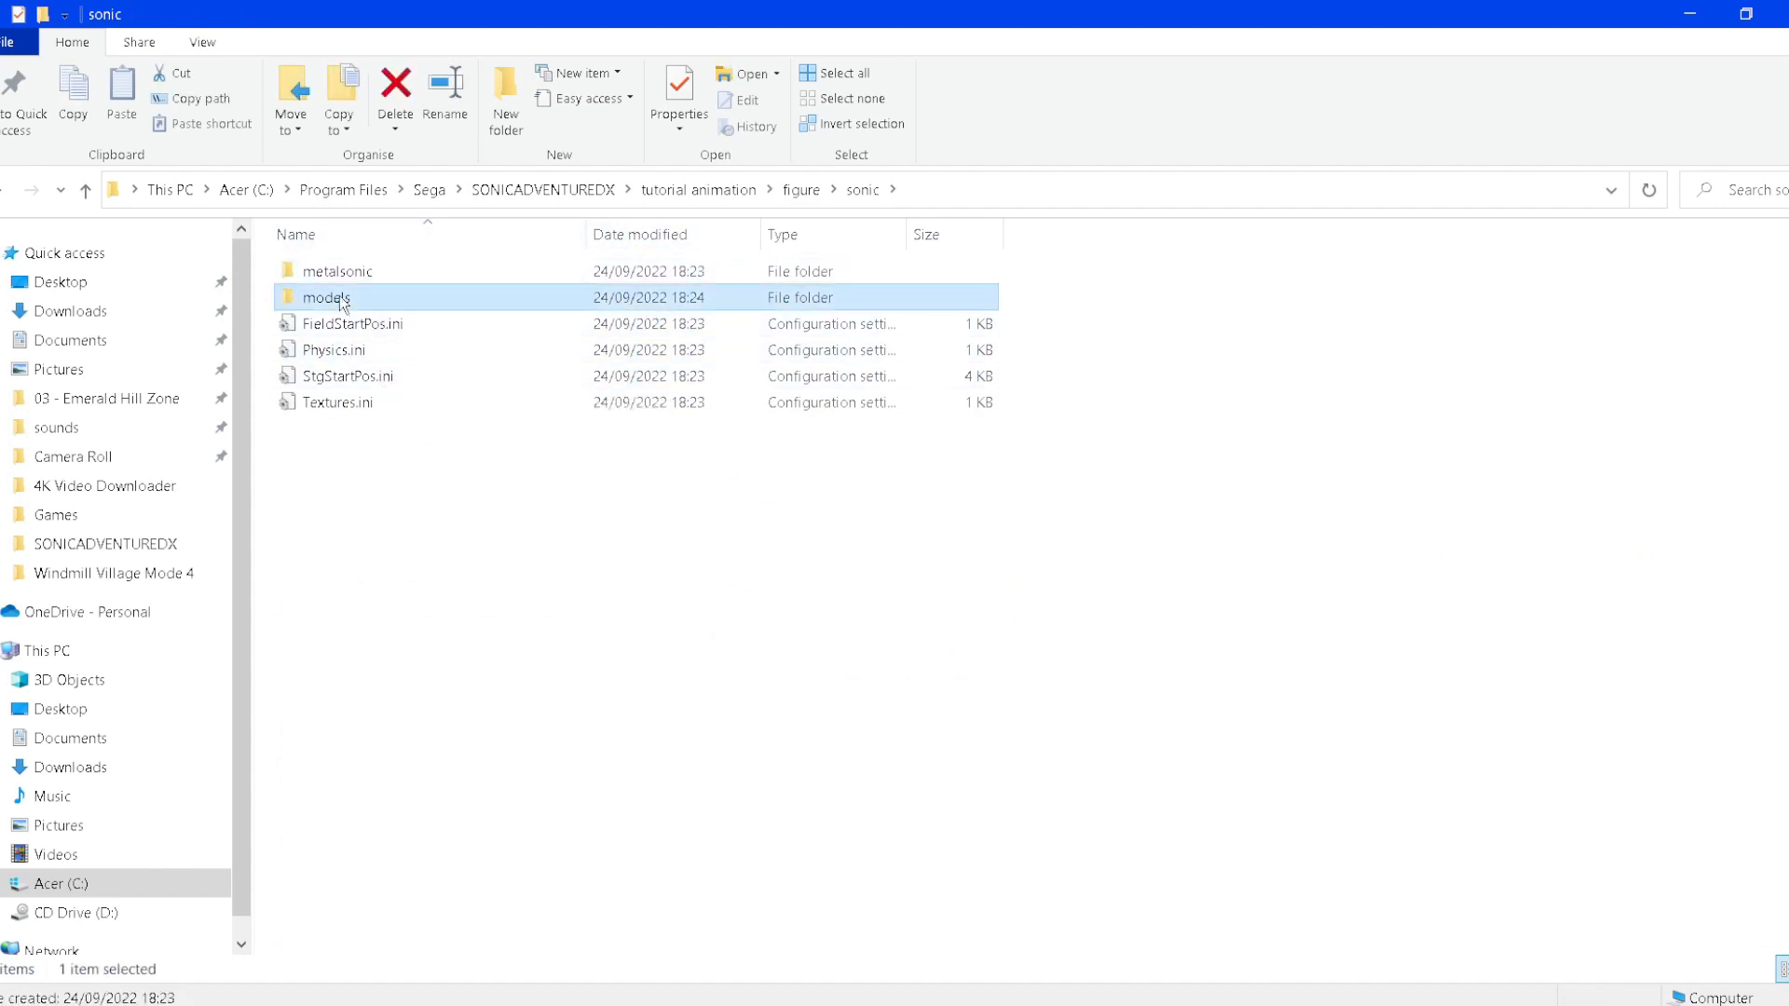
# - Locate the s_wait0.nam.saanim animation file in the models folder, and return to the tutorial animation folder
pyautogui.scroll(-15, 1584, 559)
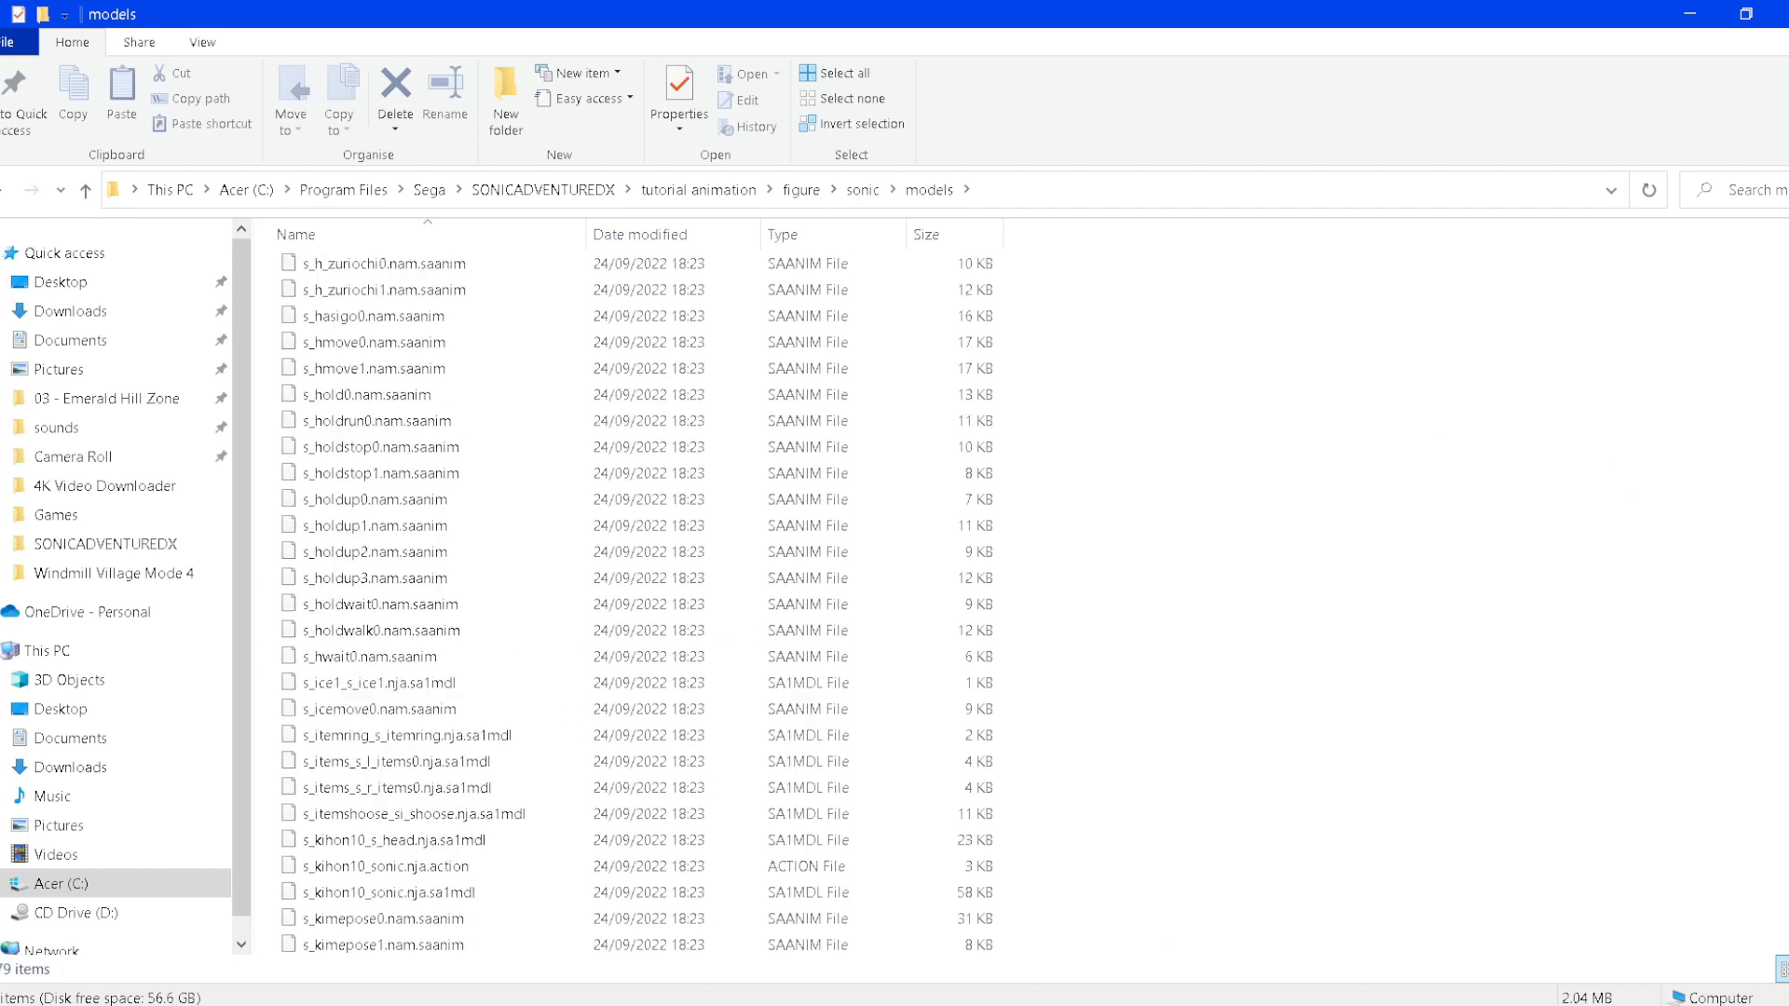
pyautogui.scroll(-15, 1584, 653)
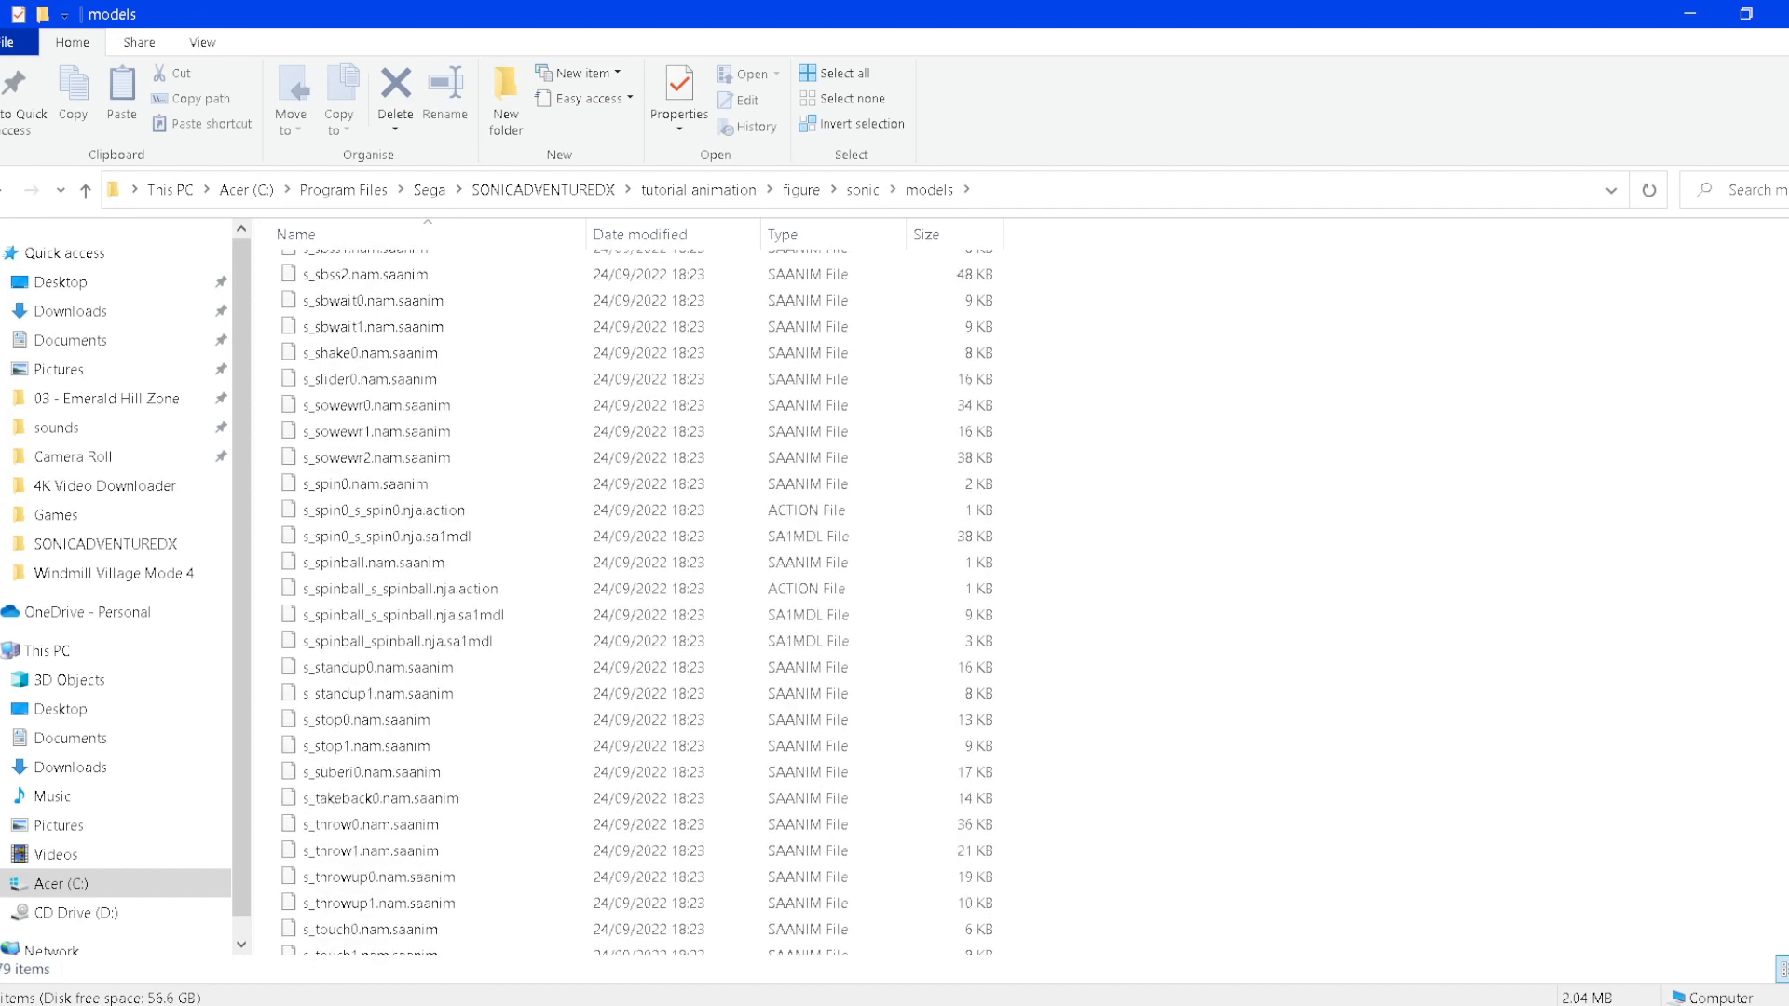
pyautogui.scroll(-4, 1584, 736)
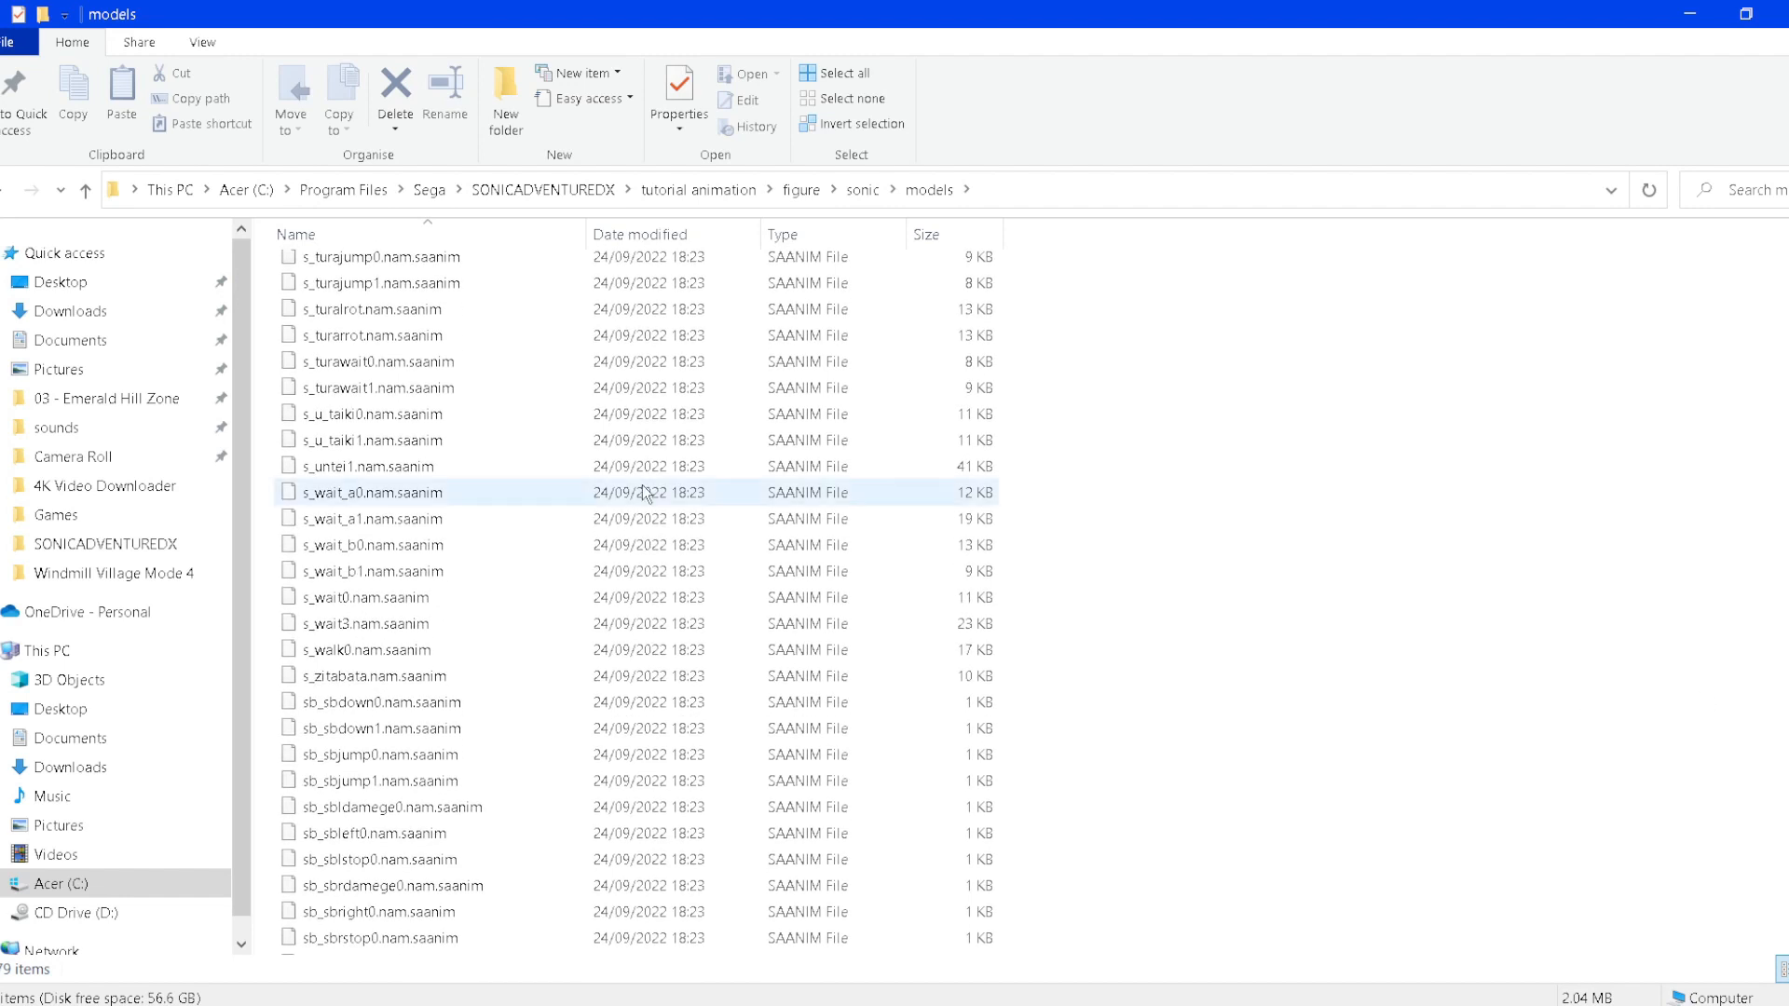
pyautogui.click(336, 597)
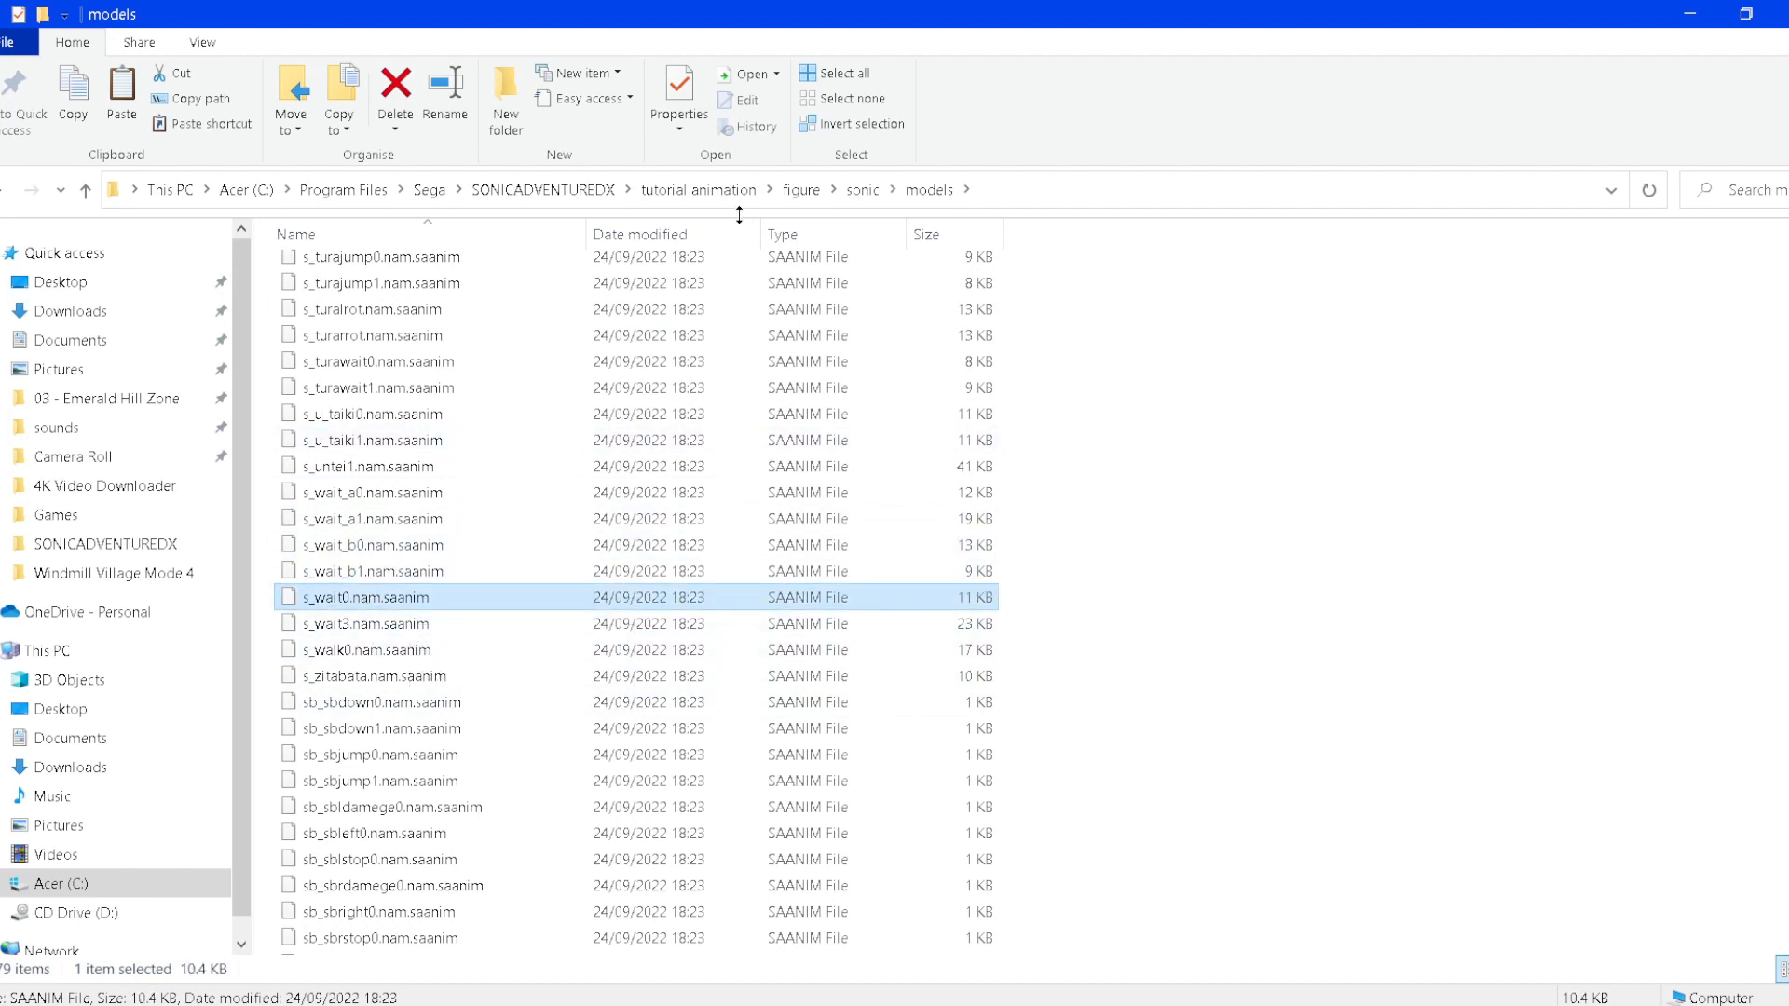
pyautogui.click(690, 187)
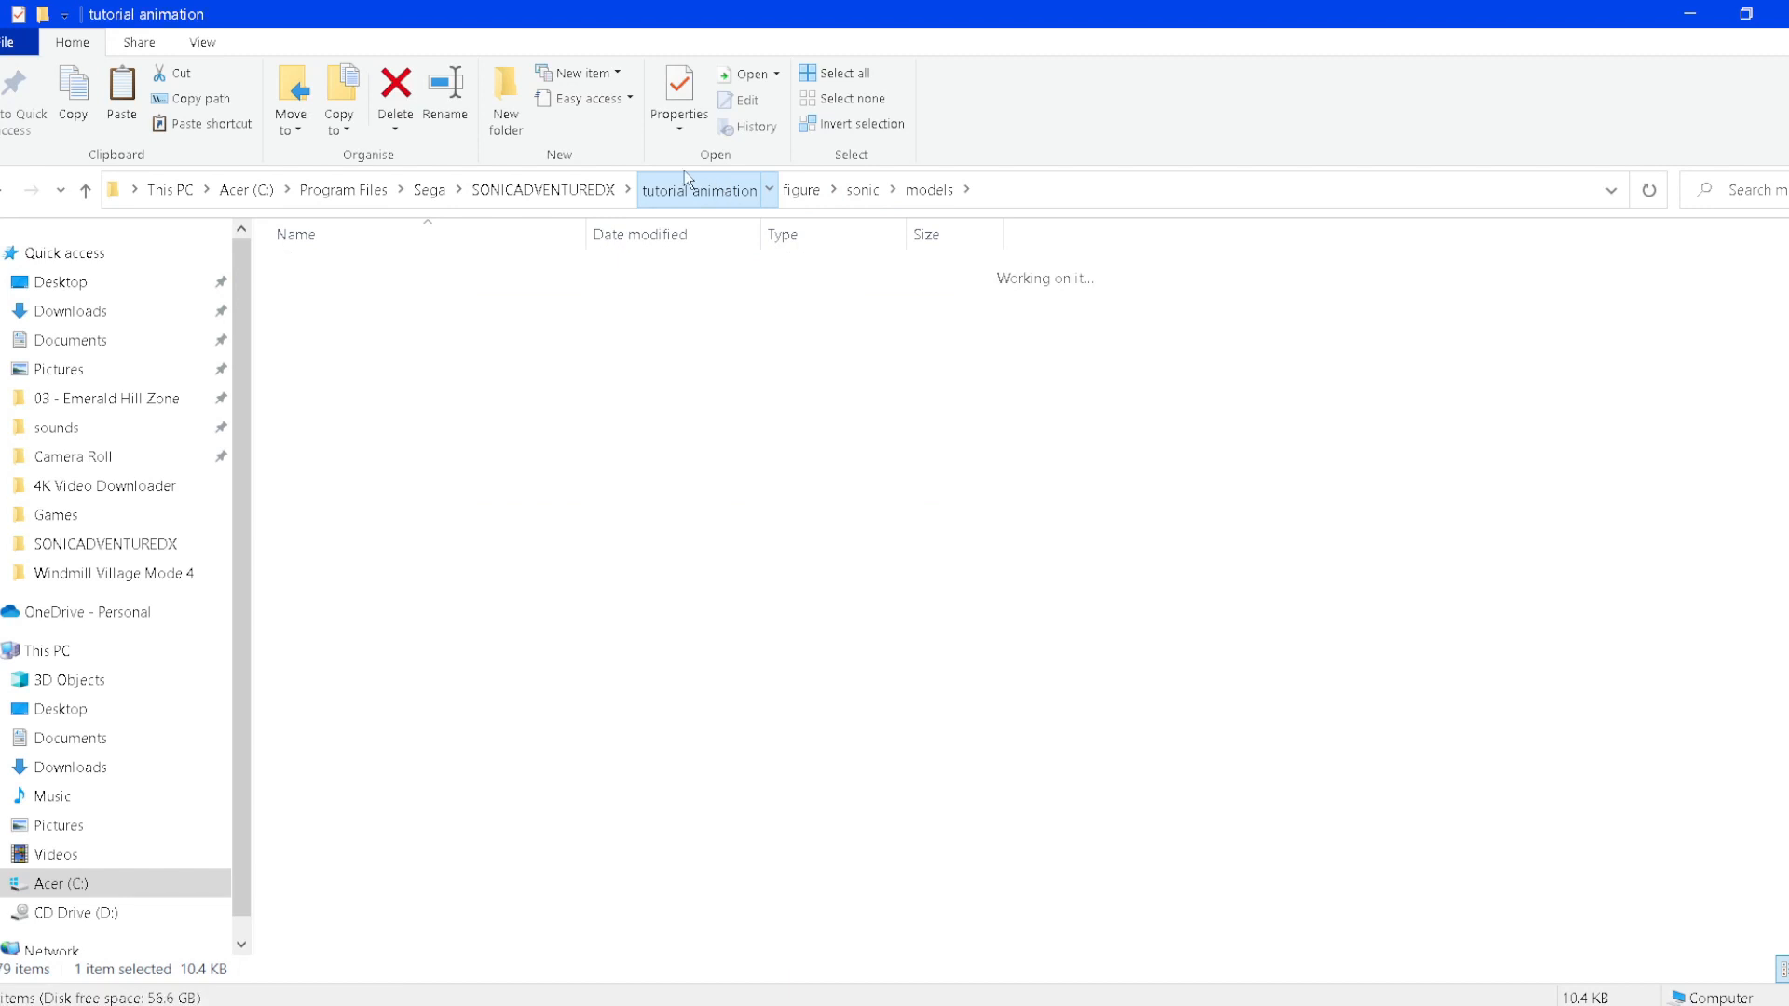
# - Paste a copy of s_wait0.nam.saanim into the SA Tools x64\bin folder inside SONICADVENTUREDX
pyautogui.click(564, 189)
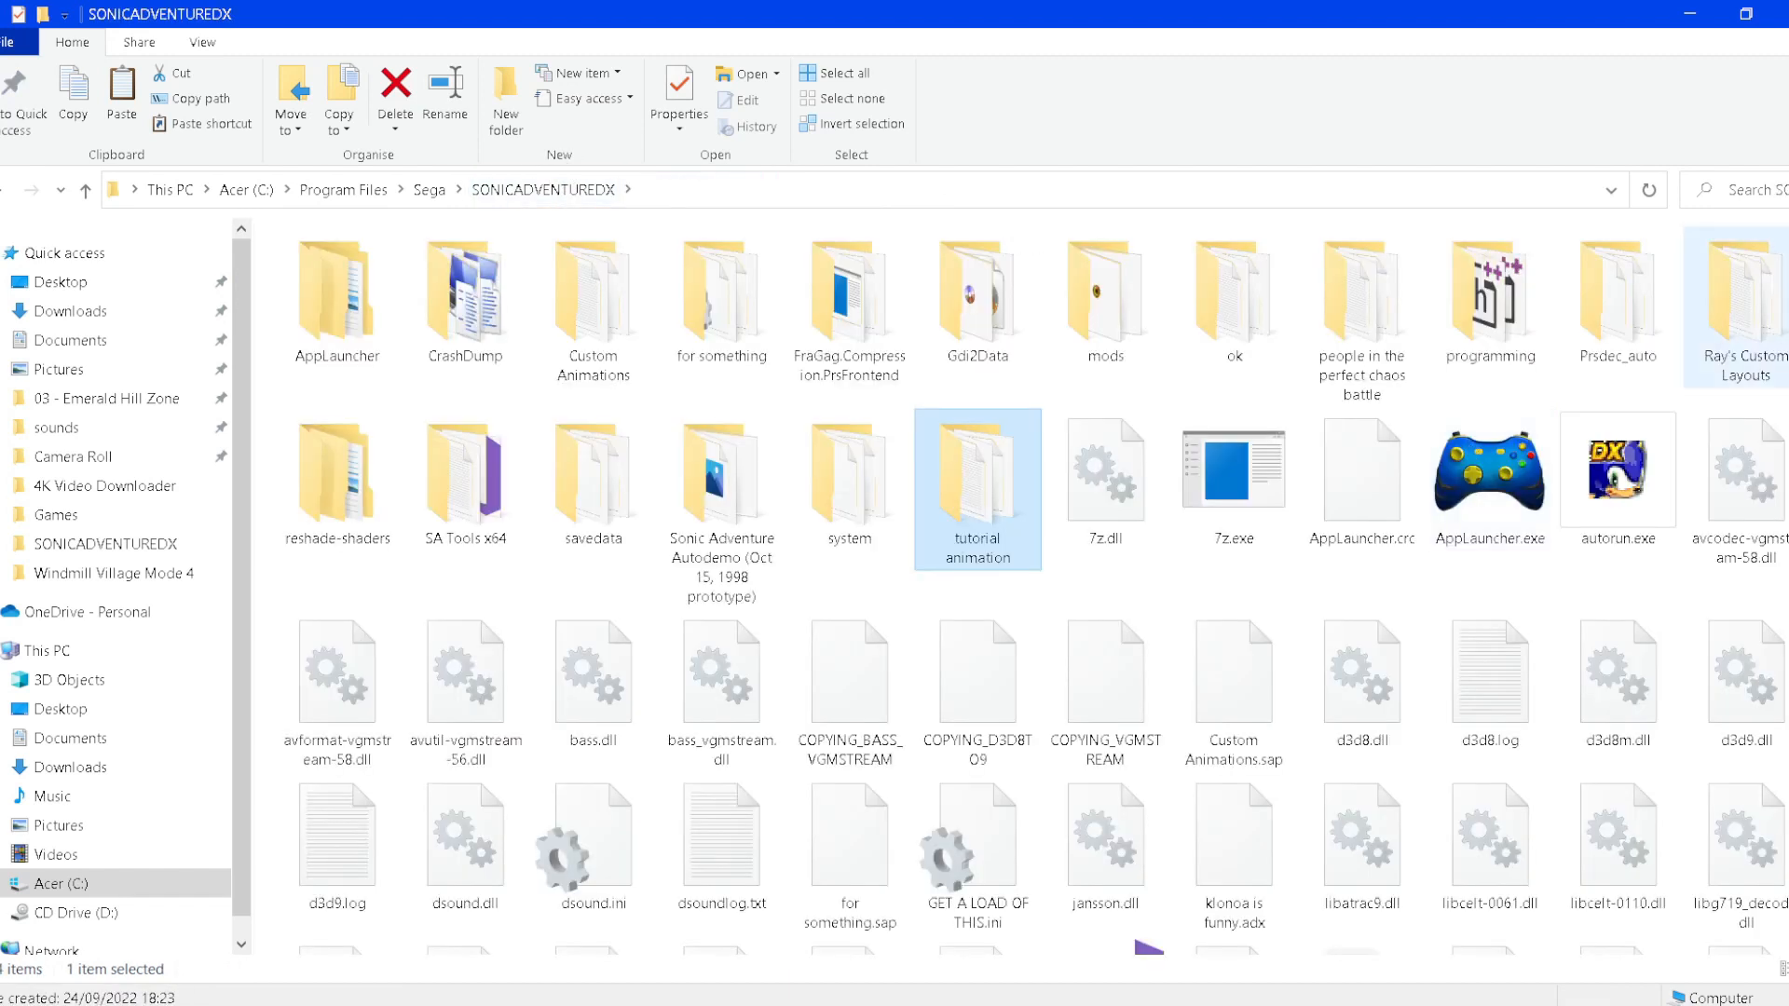
pyautogui.doubleClick(461, 494)
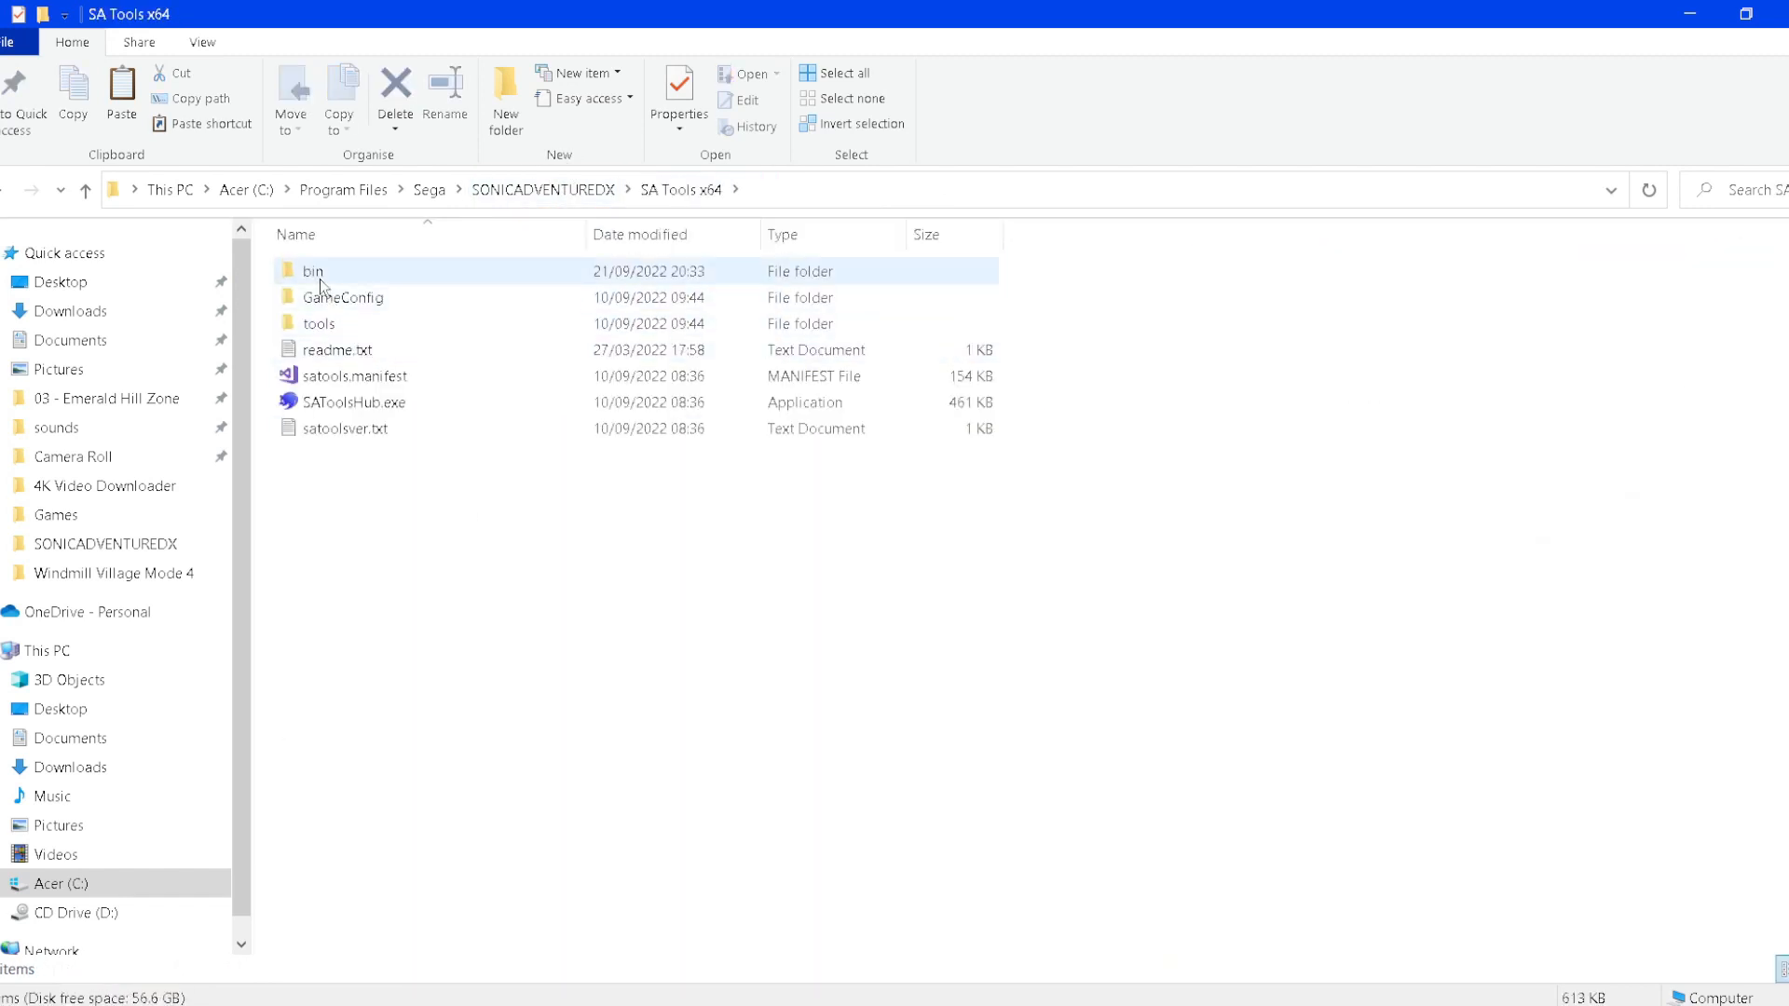
pyautogui.doubleClick(320, 278)
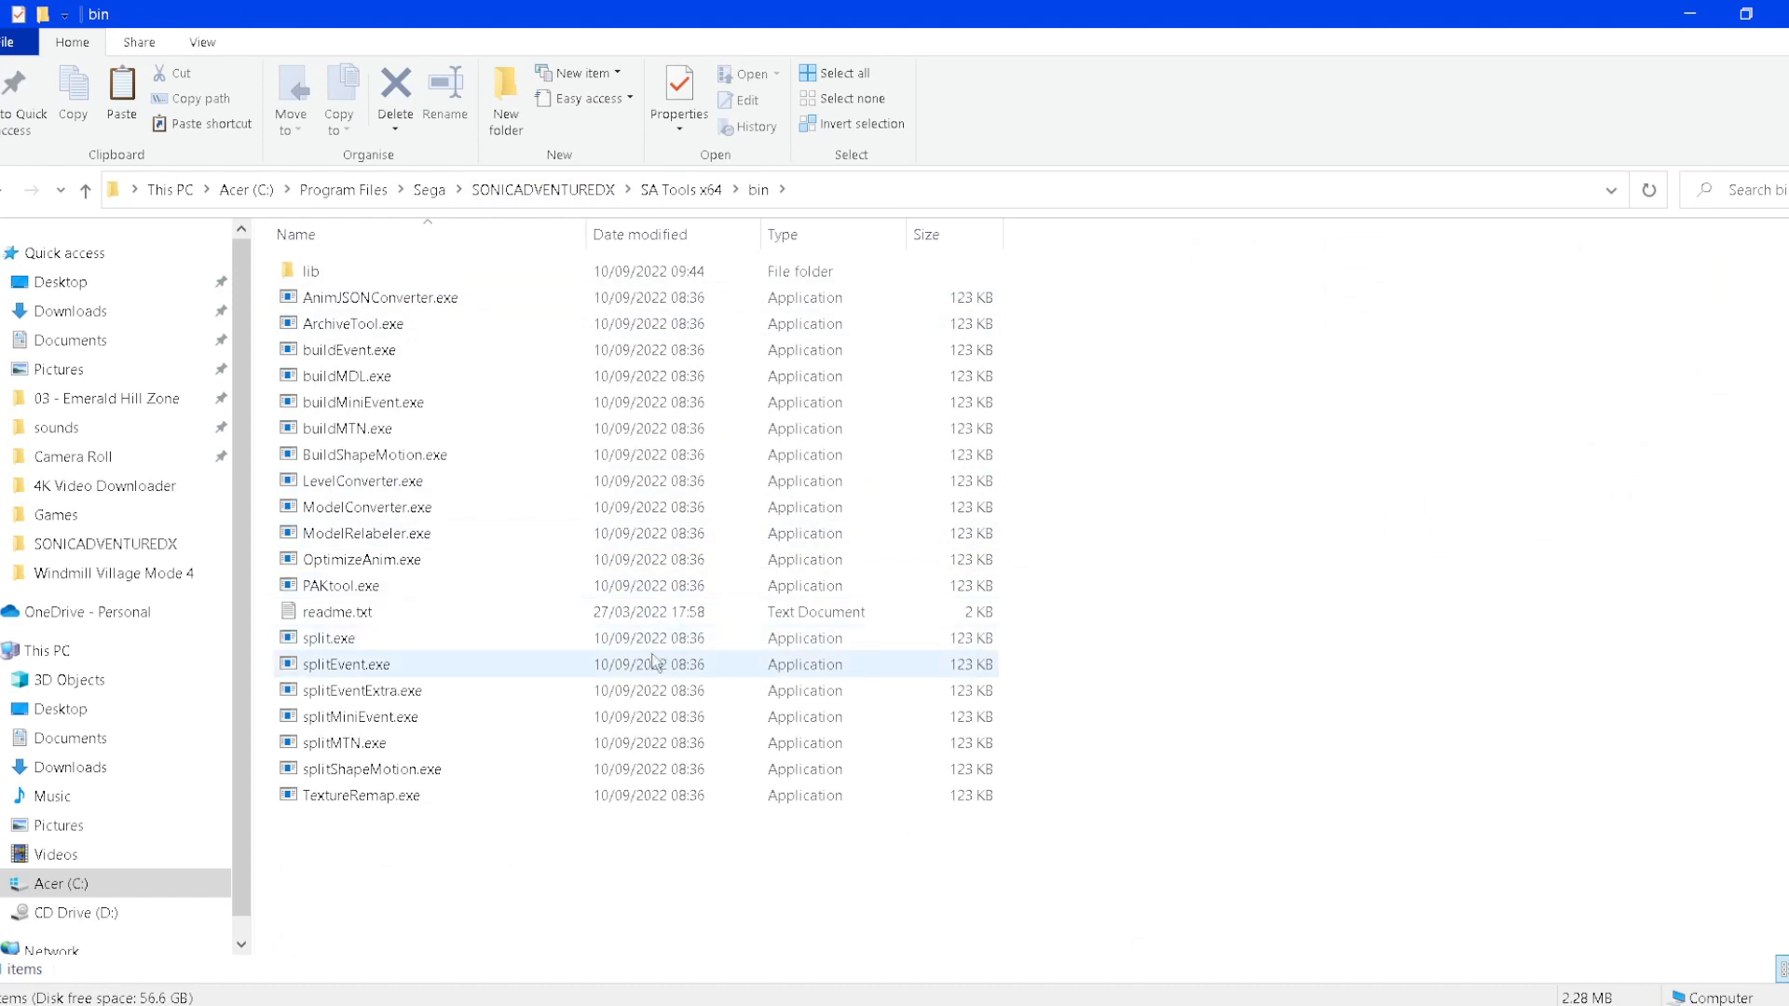
pyautogui.hotkey('ctrl', 'v')
pyautogui.click(460, 868)
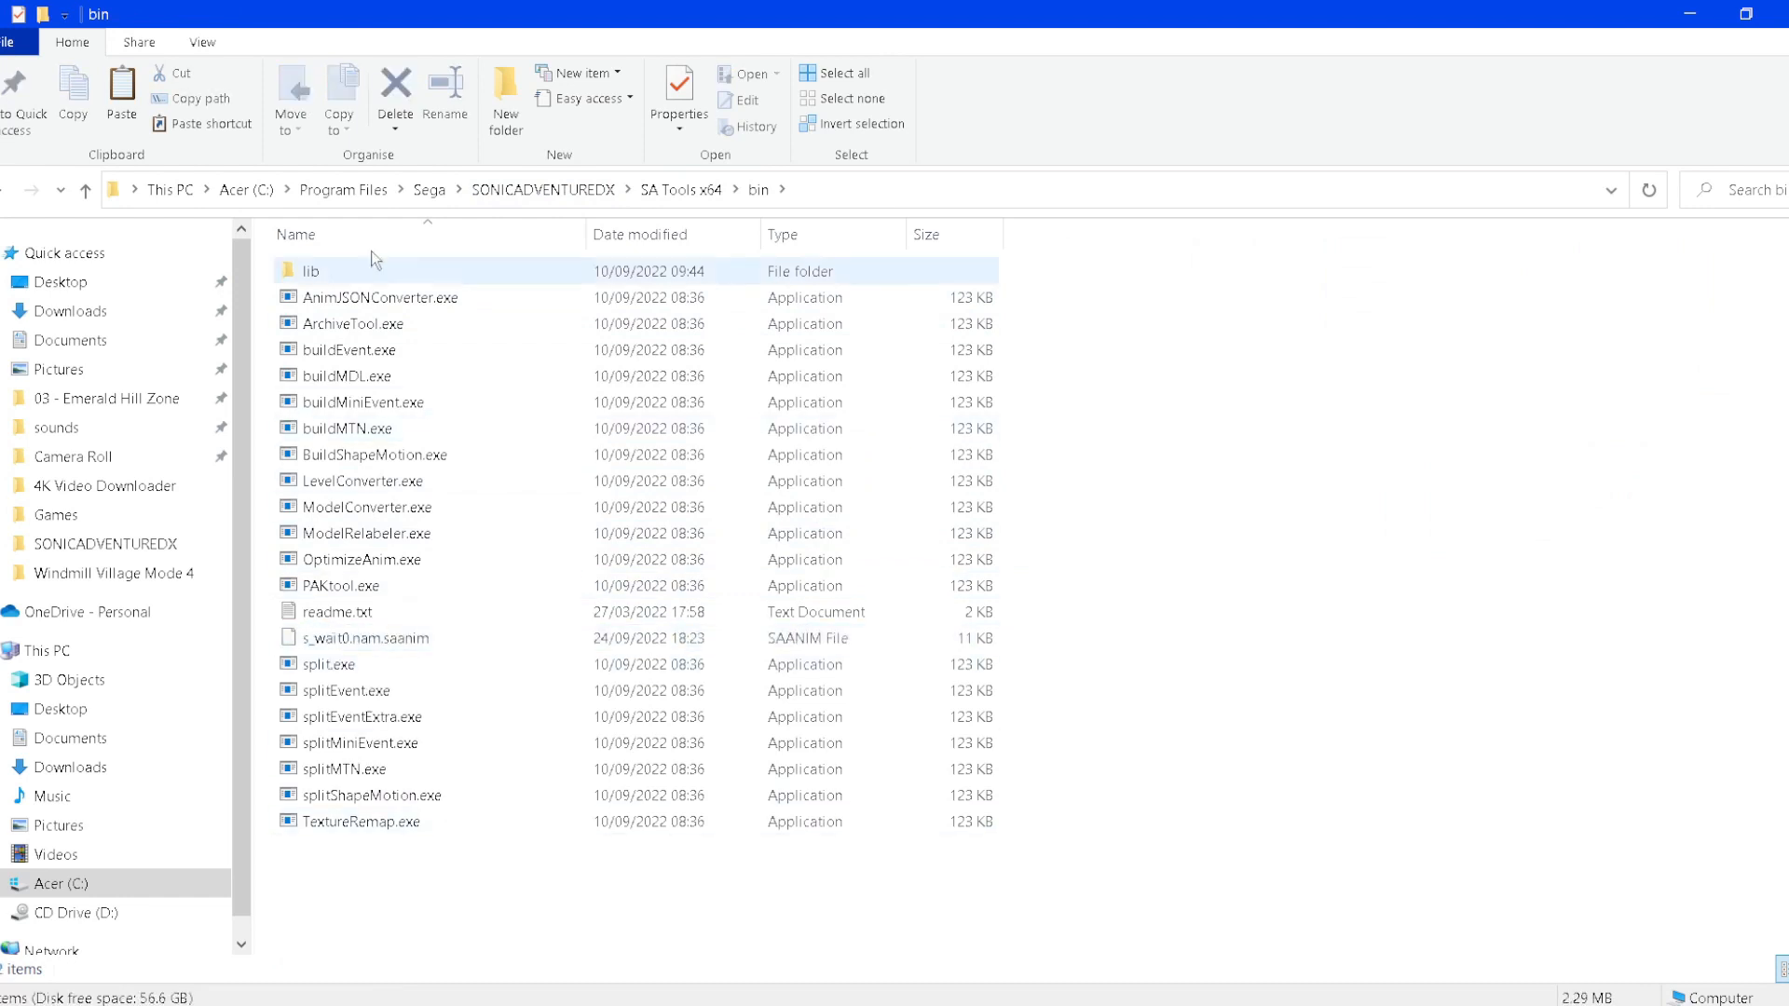
# - Convert s_wait0.nam.saanim to JSON with AnimJSONConverter.exe, and select the resulting s_wait0.nam.json
pyautogui.doubleClick(392, 298)
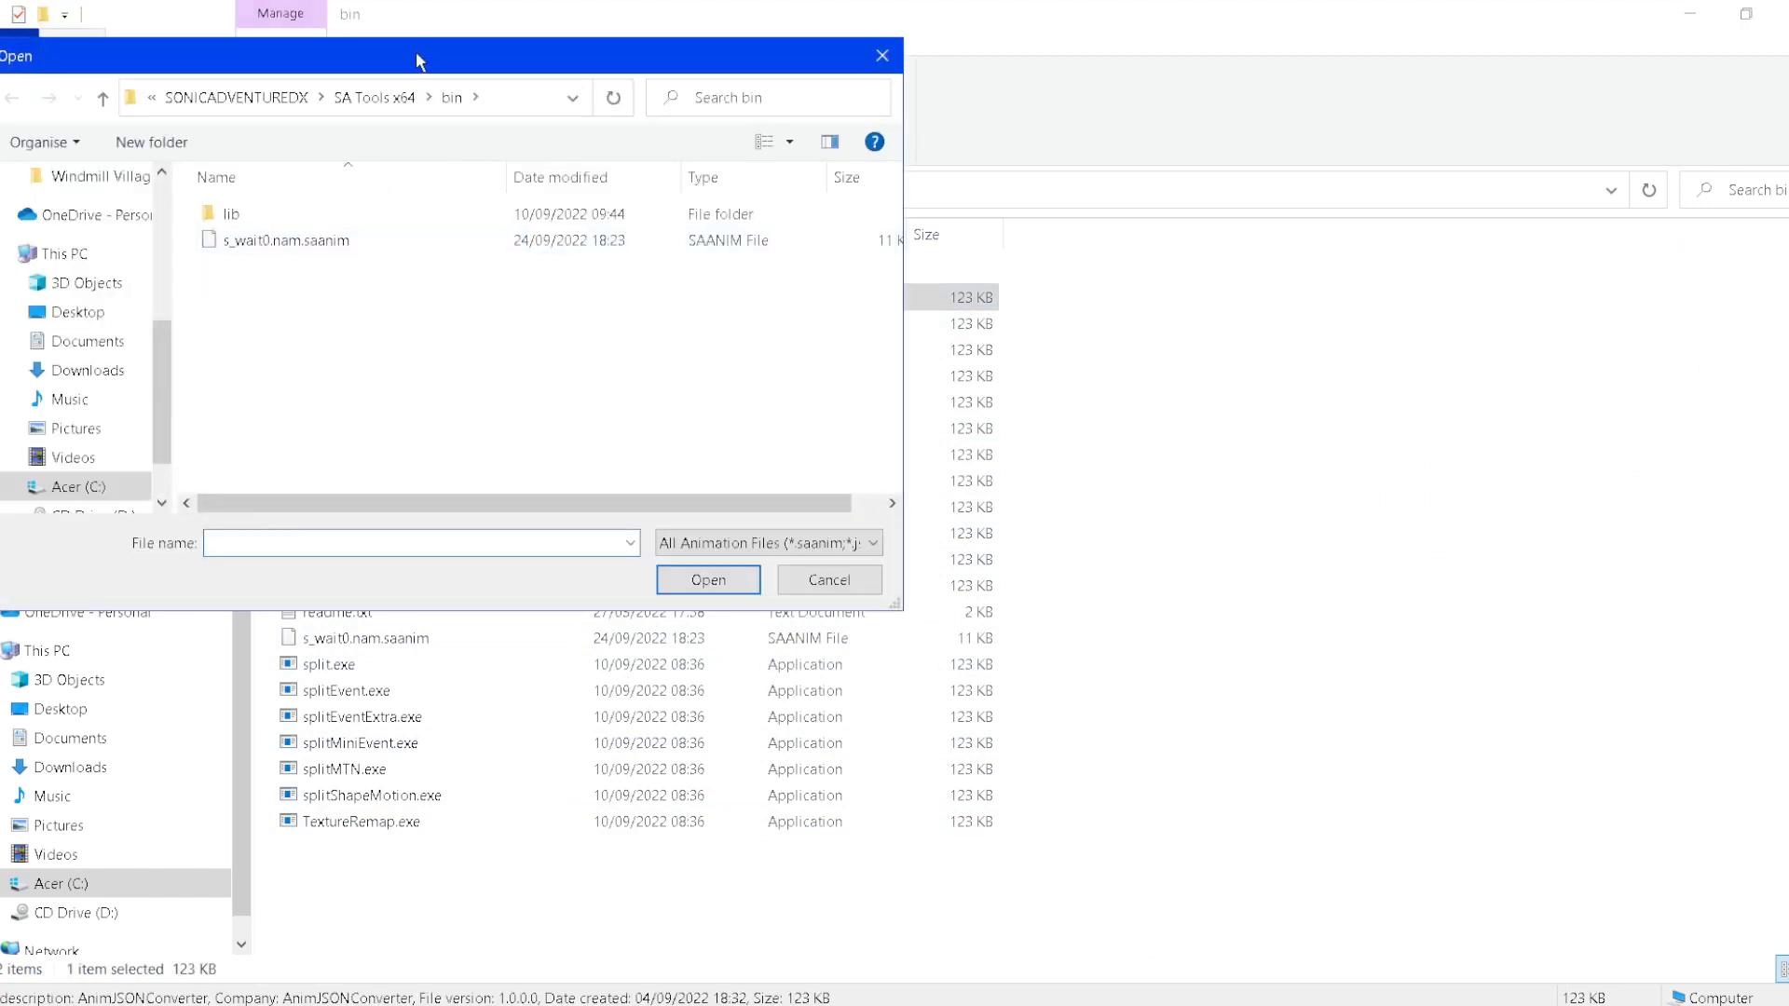
pyautogui.moveTo(417, 62); pyautogui.dragTo(757, 121)
pyautogui.doubleClick(607, 313)
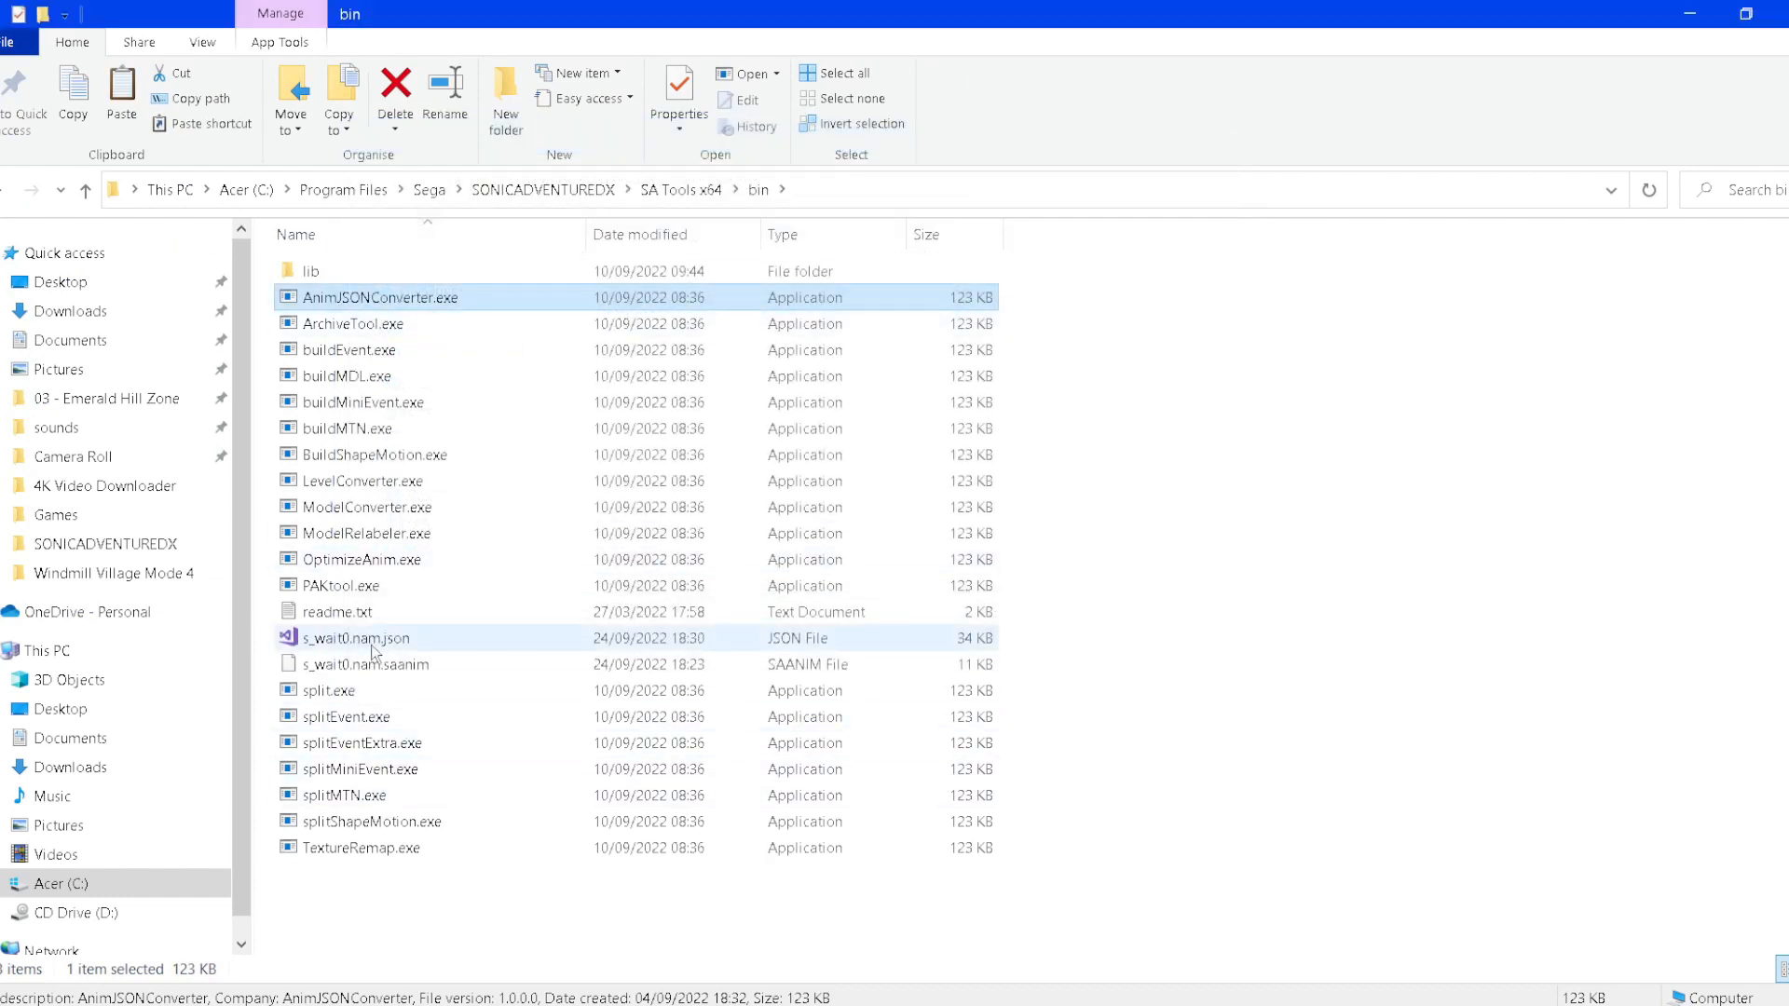
pyautogui.click(373, 645)
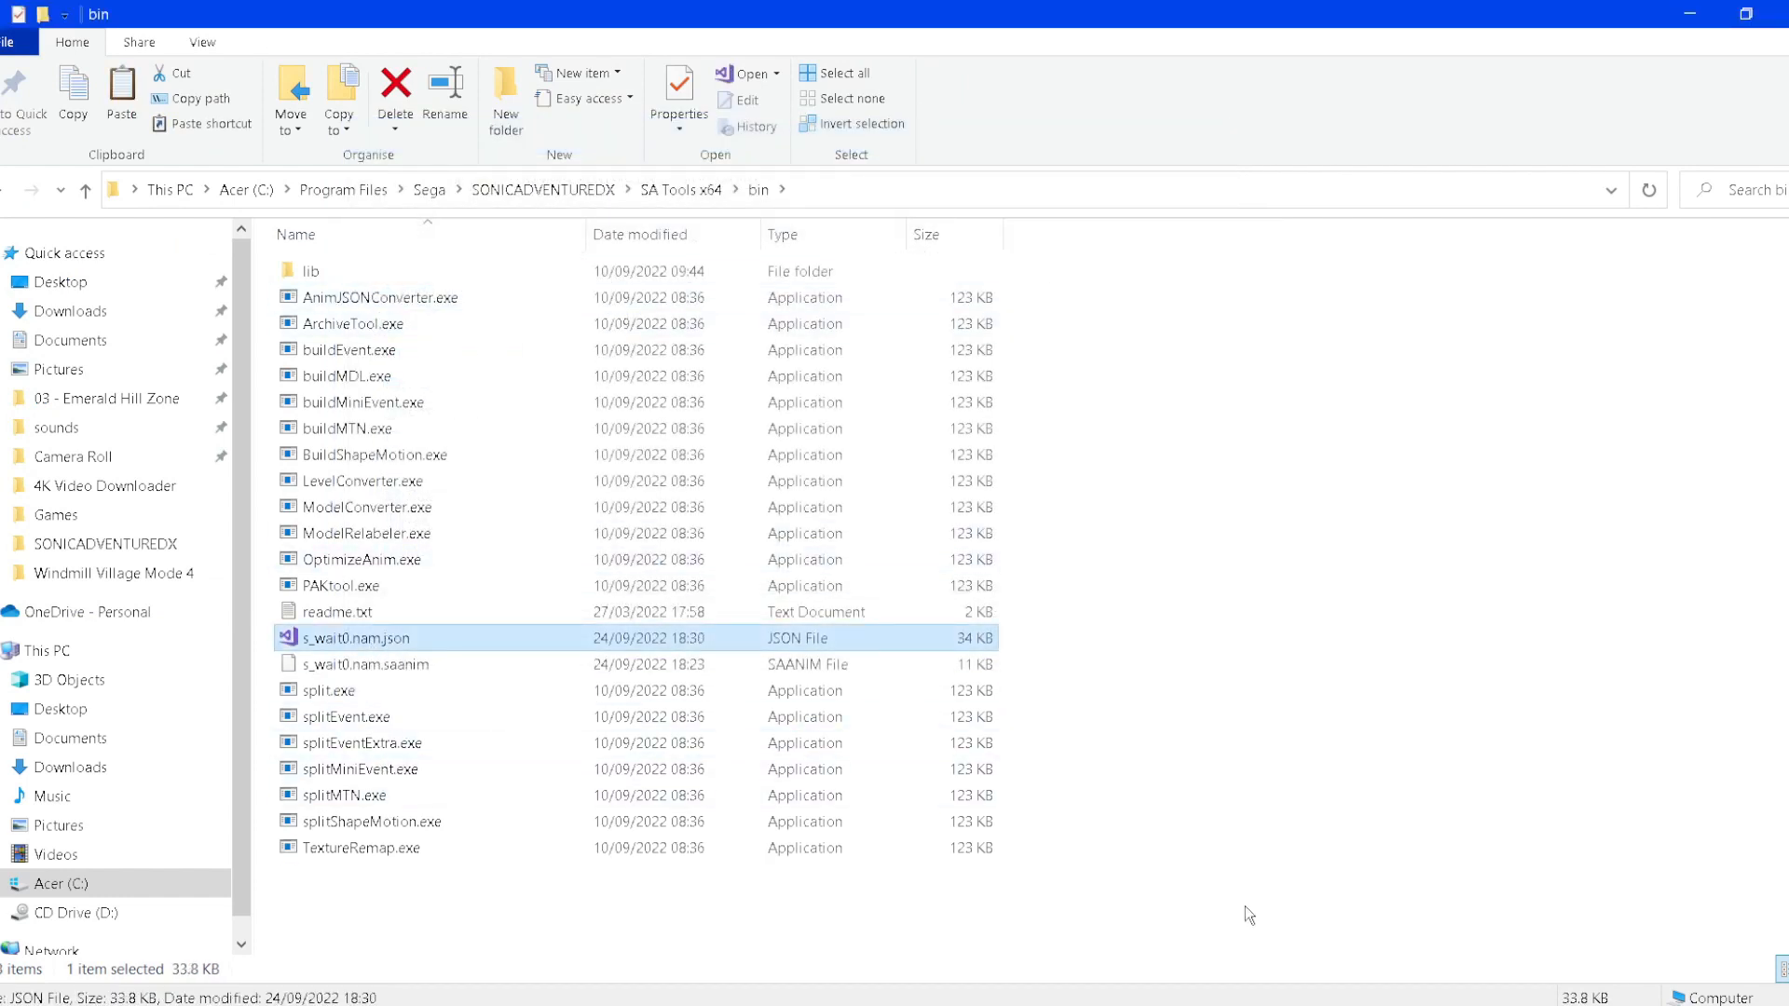
# - Switch to Blender and import the s_wait0.nam.json animation from the bin folder with the armature selected
pyautogui.click(1314, 1004)
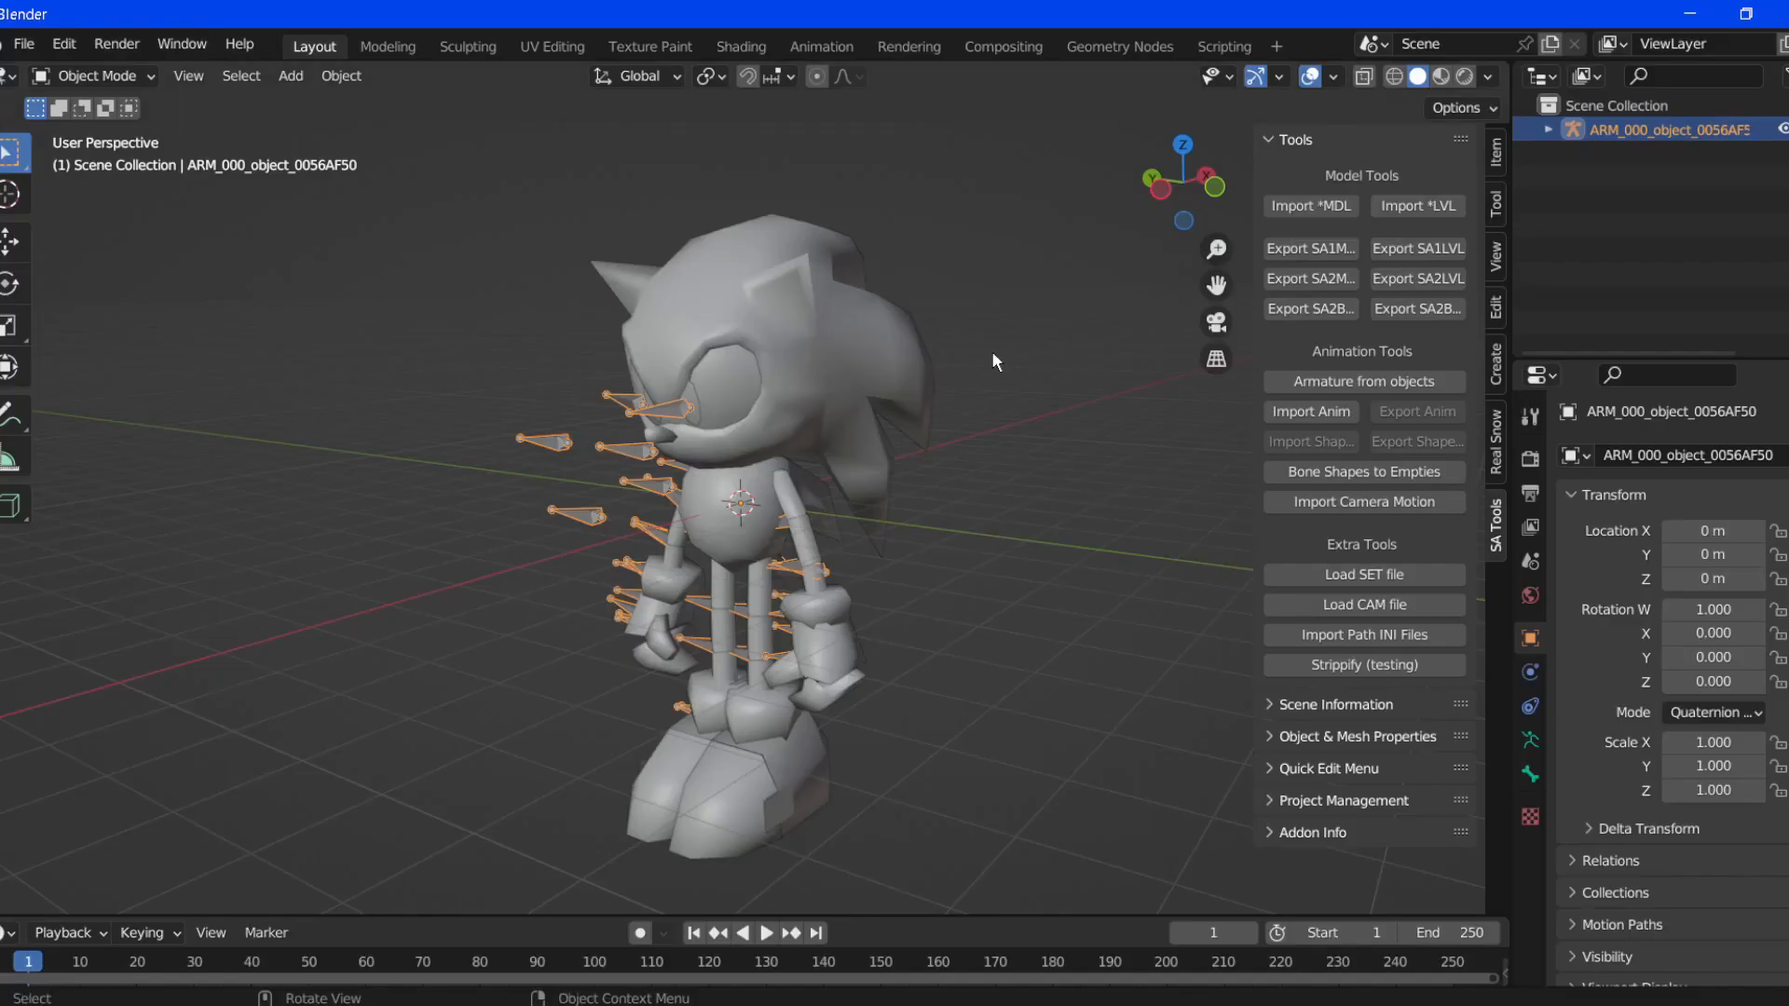
pyautogui.click(1308, 411)
pyautogui.click(326, 742)
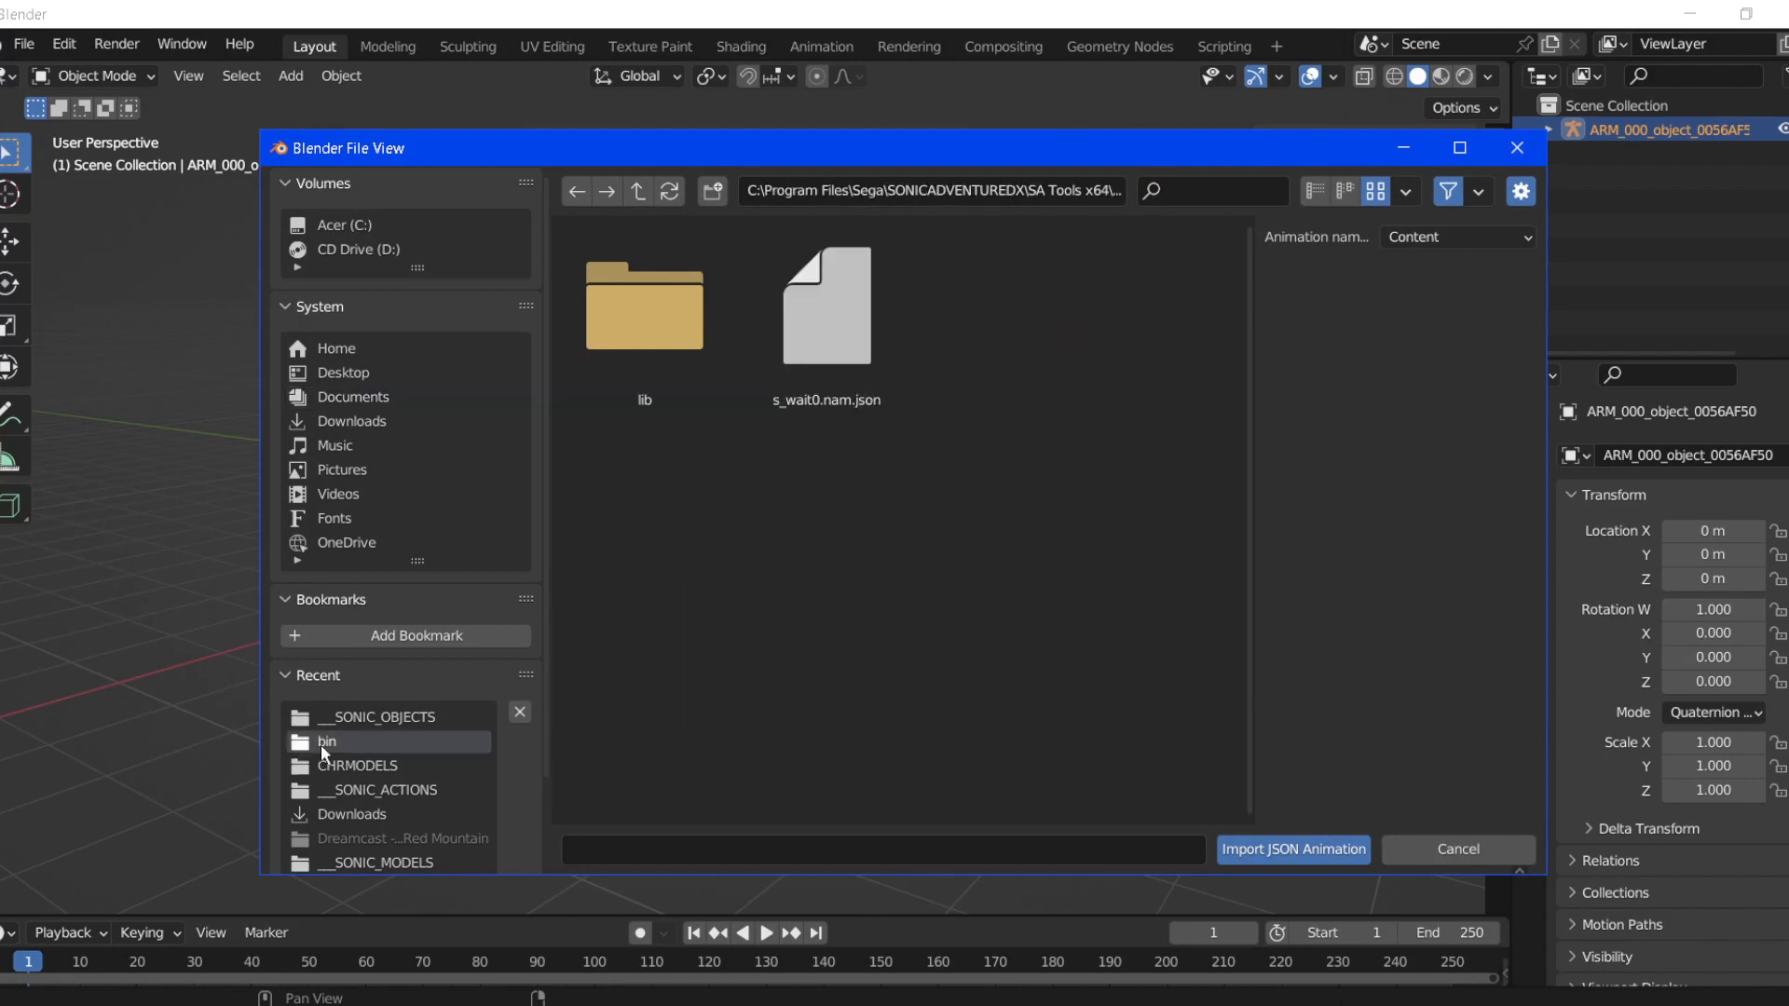
pyautogui.doubleClick(873, 325)
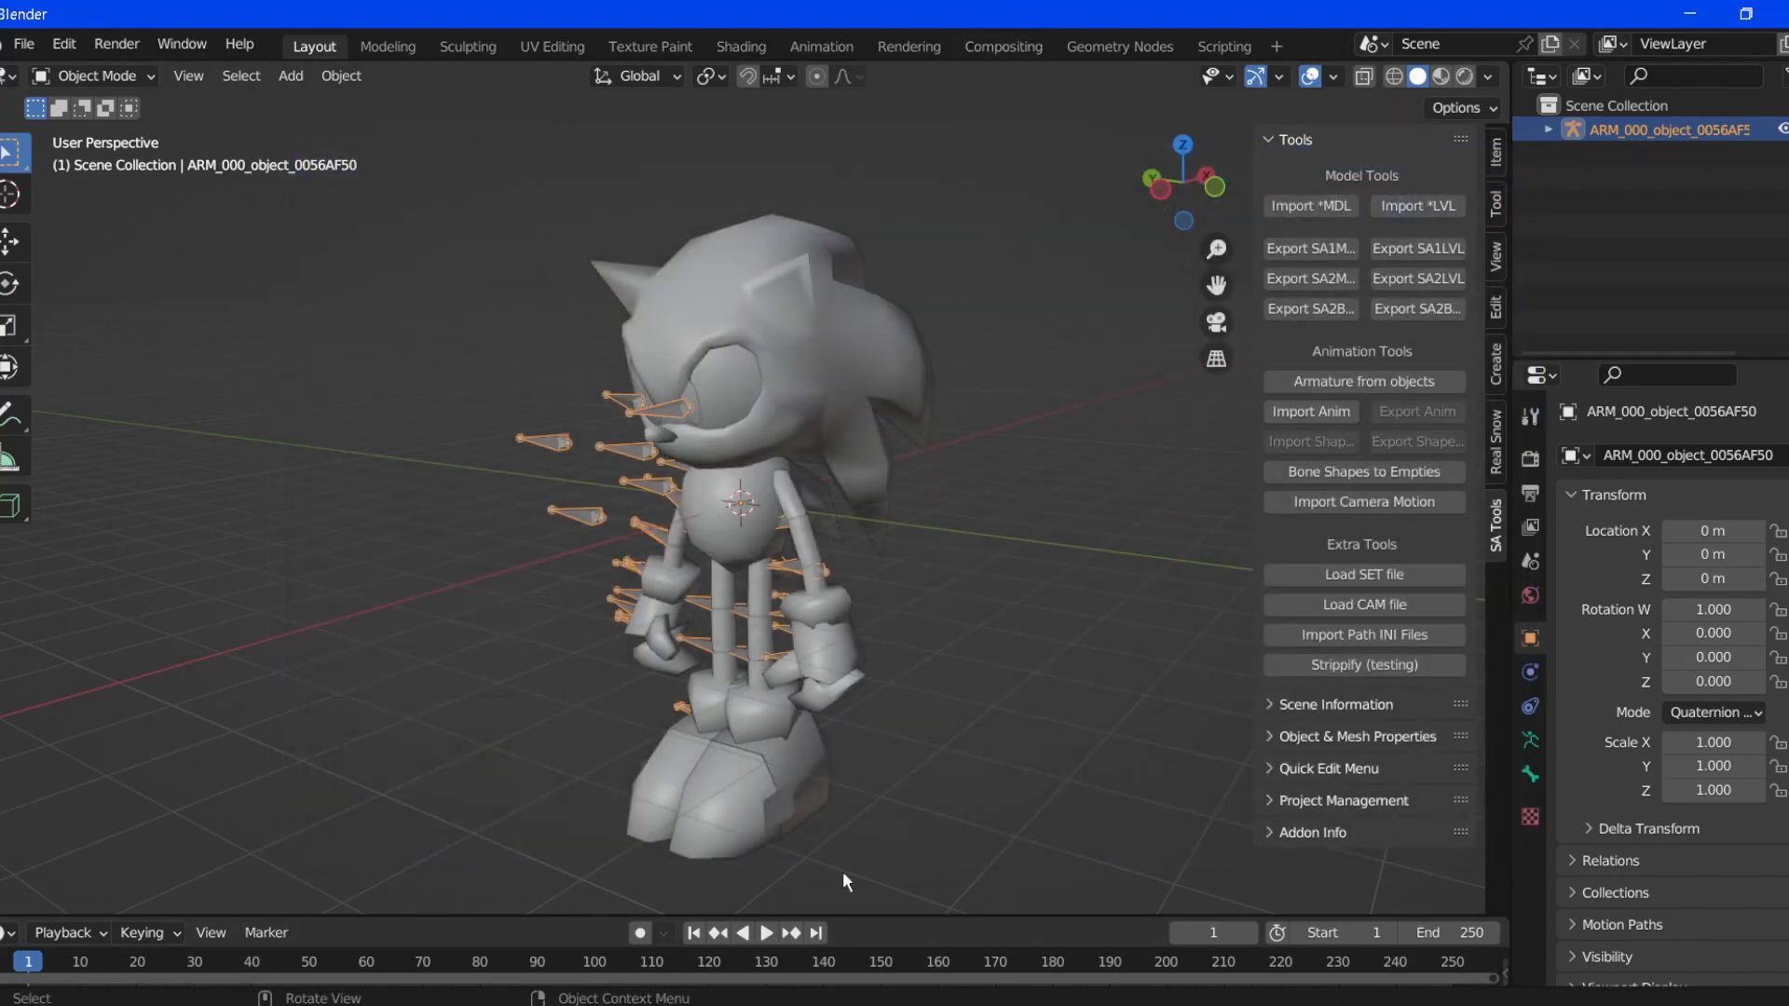
# - Enlarge the timeline, play the scene briefly to check for motion, and return to frame 1
pyautogui.moveTo(885, 919); pyautogui.dragTo(578, 816)
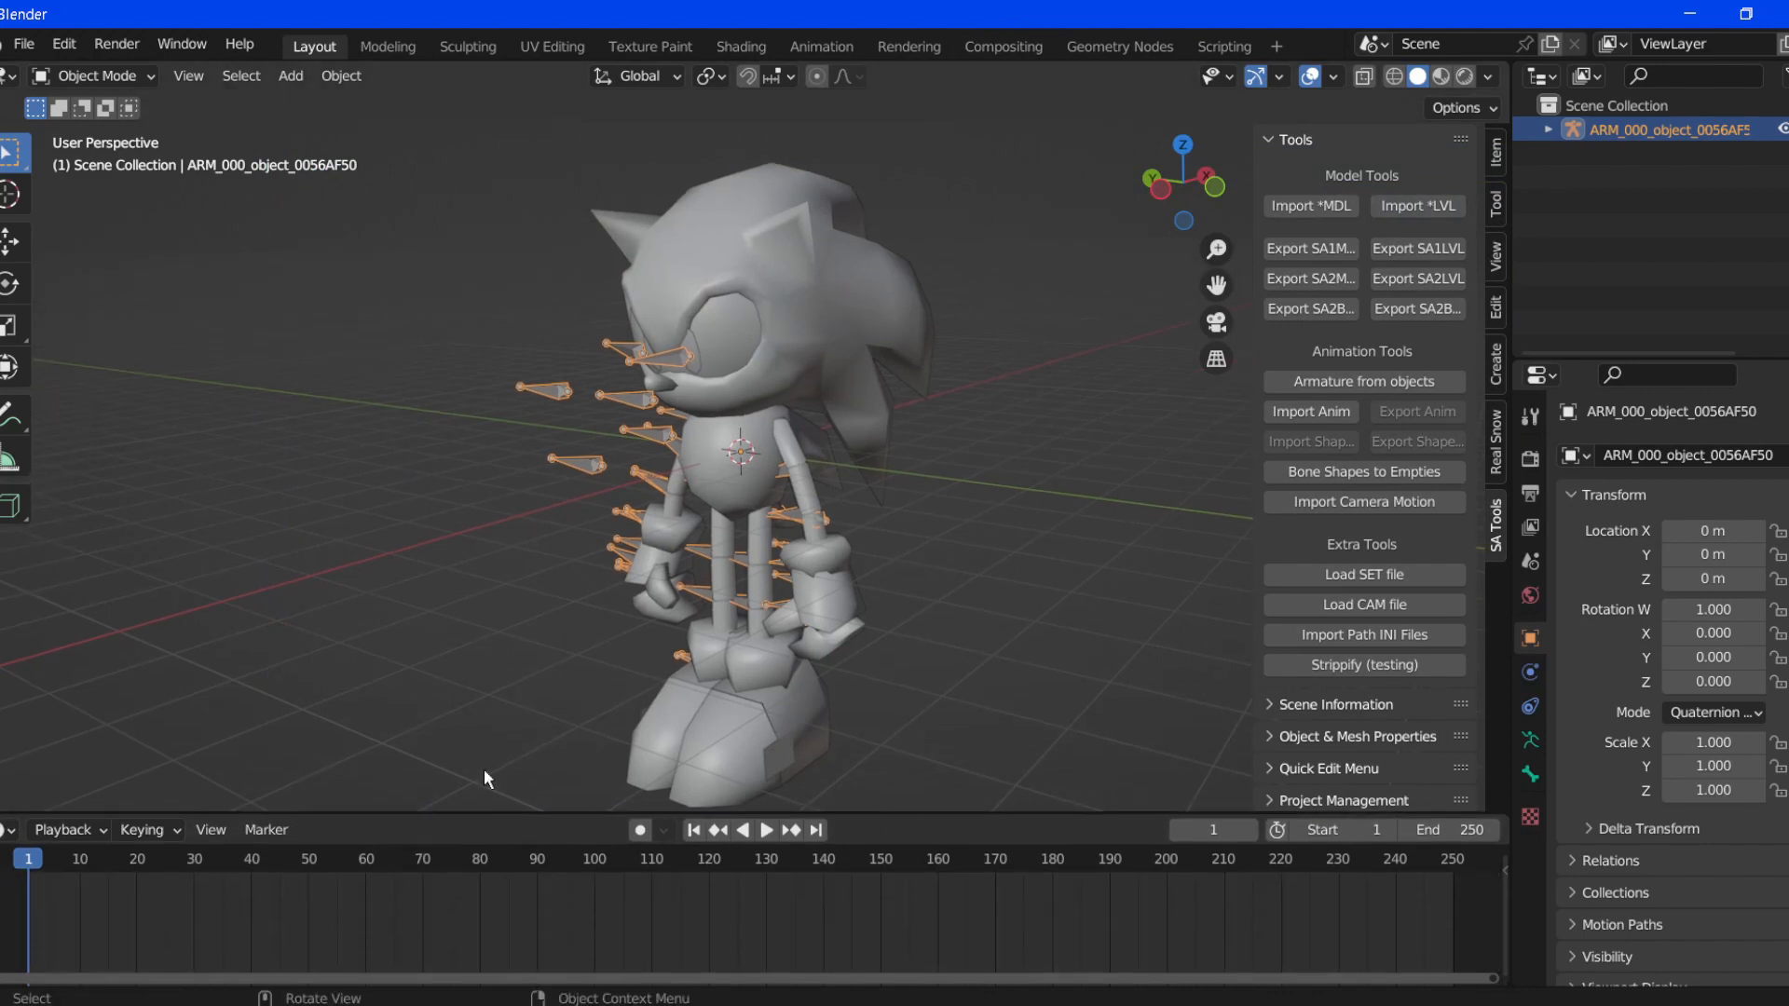
pyautogui.press('space')
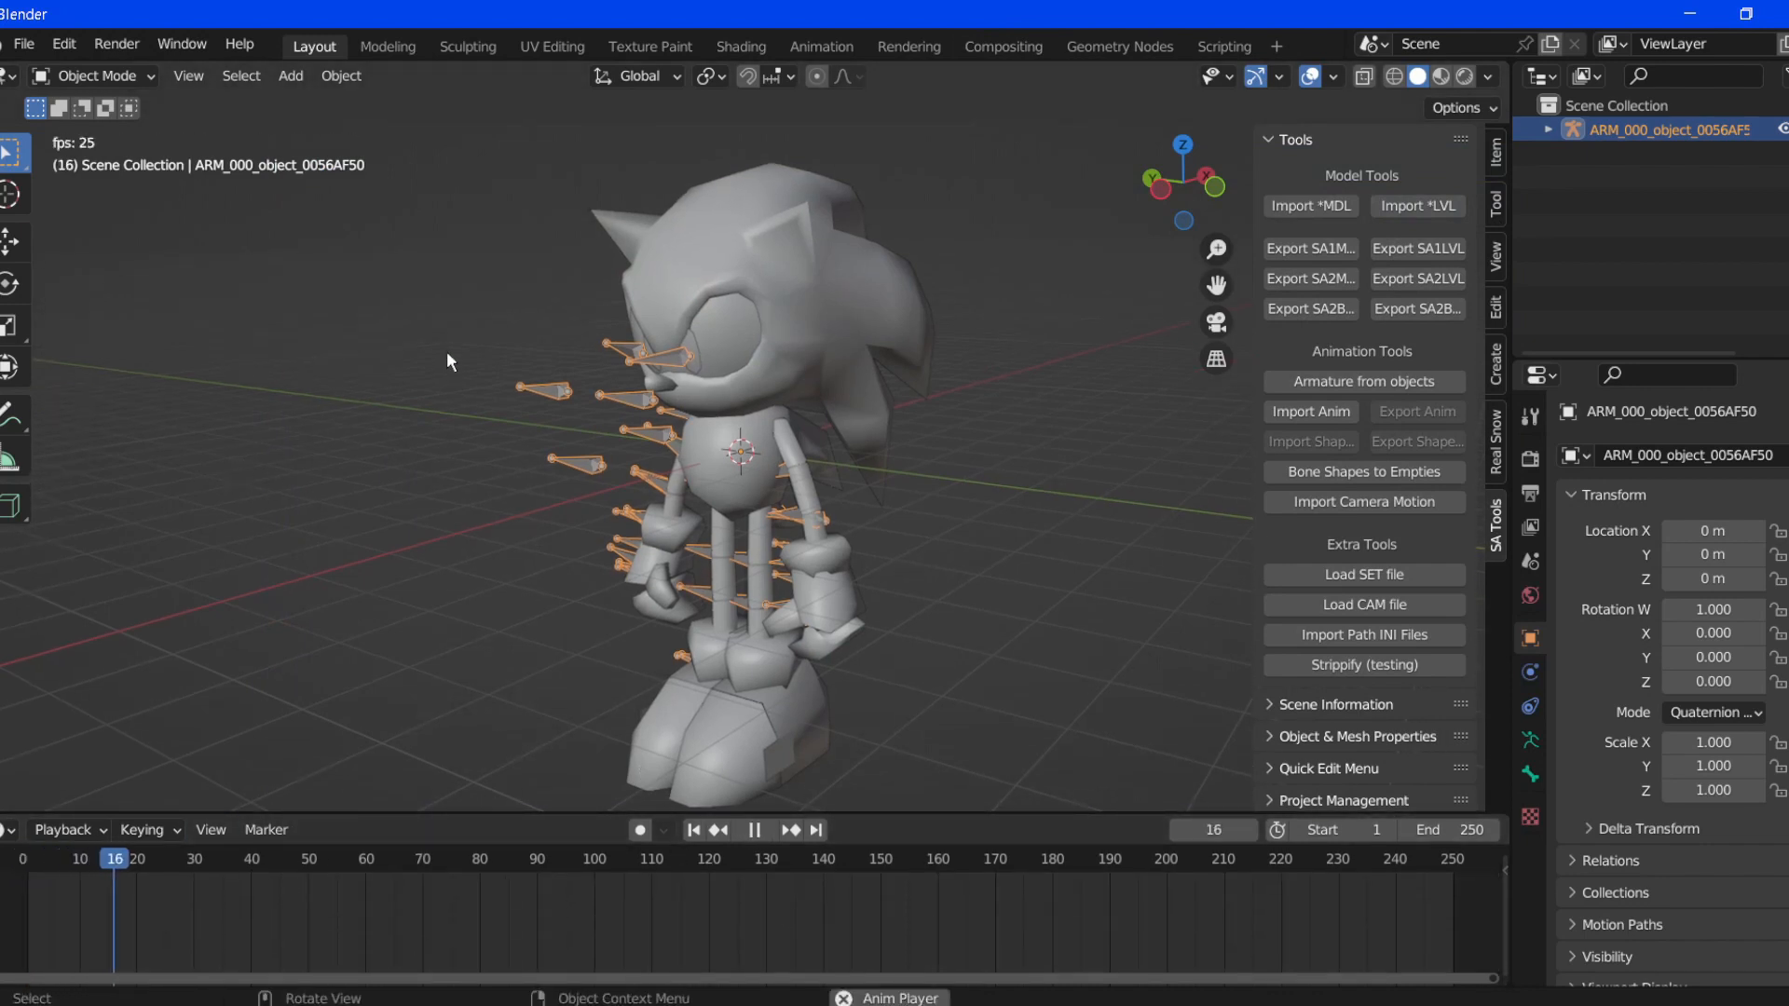
pyautogui.press('space')
pyautogui.click(31, 862)
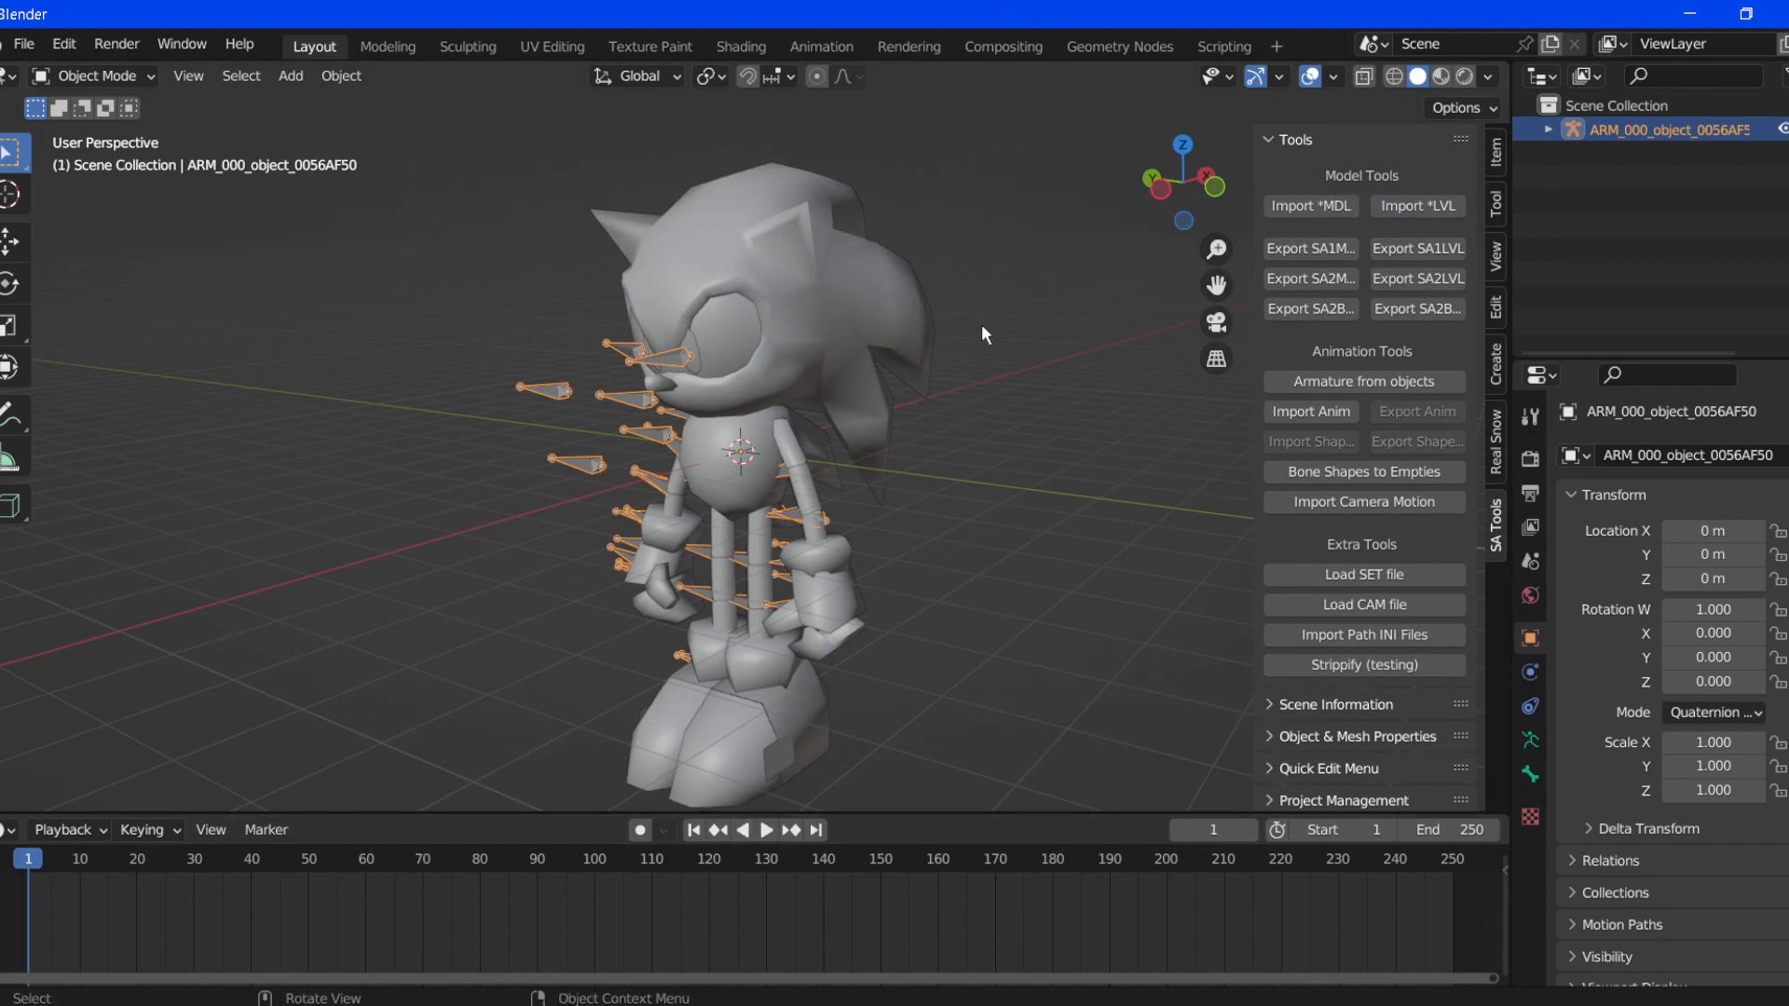
# - In the Animation workspace, switch the Dope Sheet to the Action Editor and assign the animation_005C3100 action to the armature
pyautogui.click(818, 45)
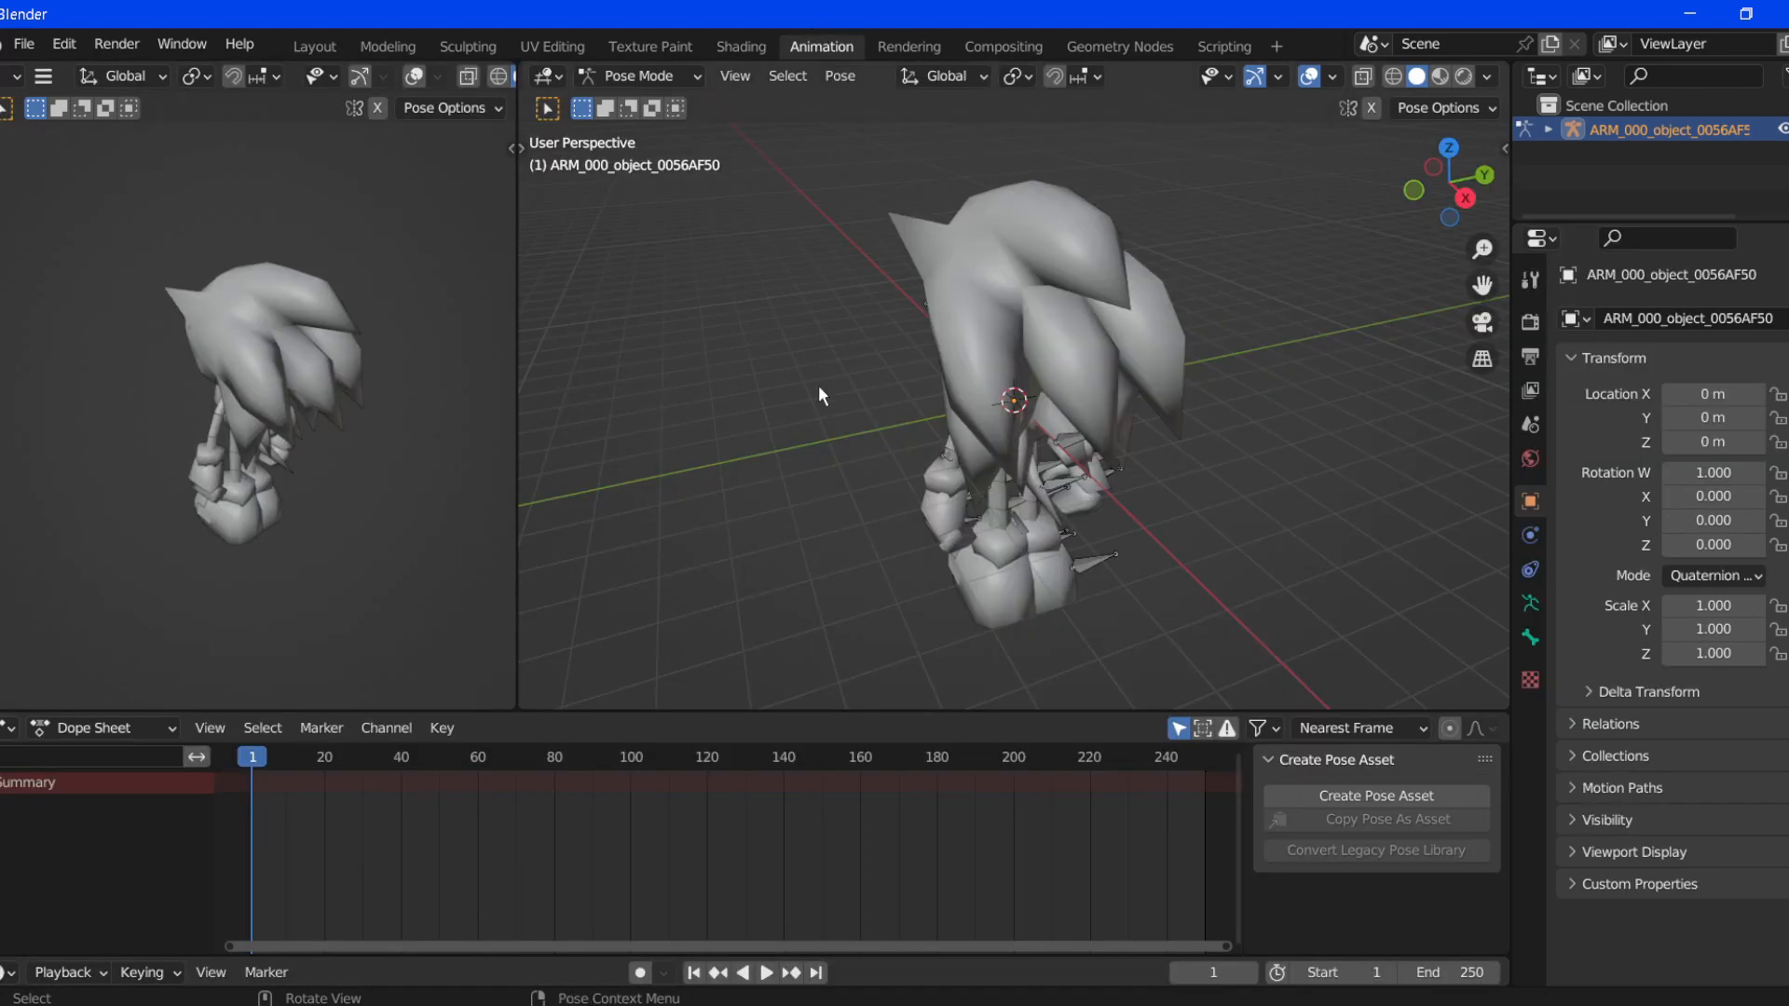
pyautogui.click(112, 728)
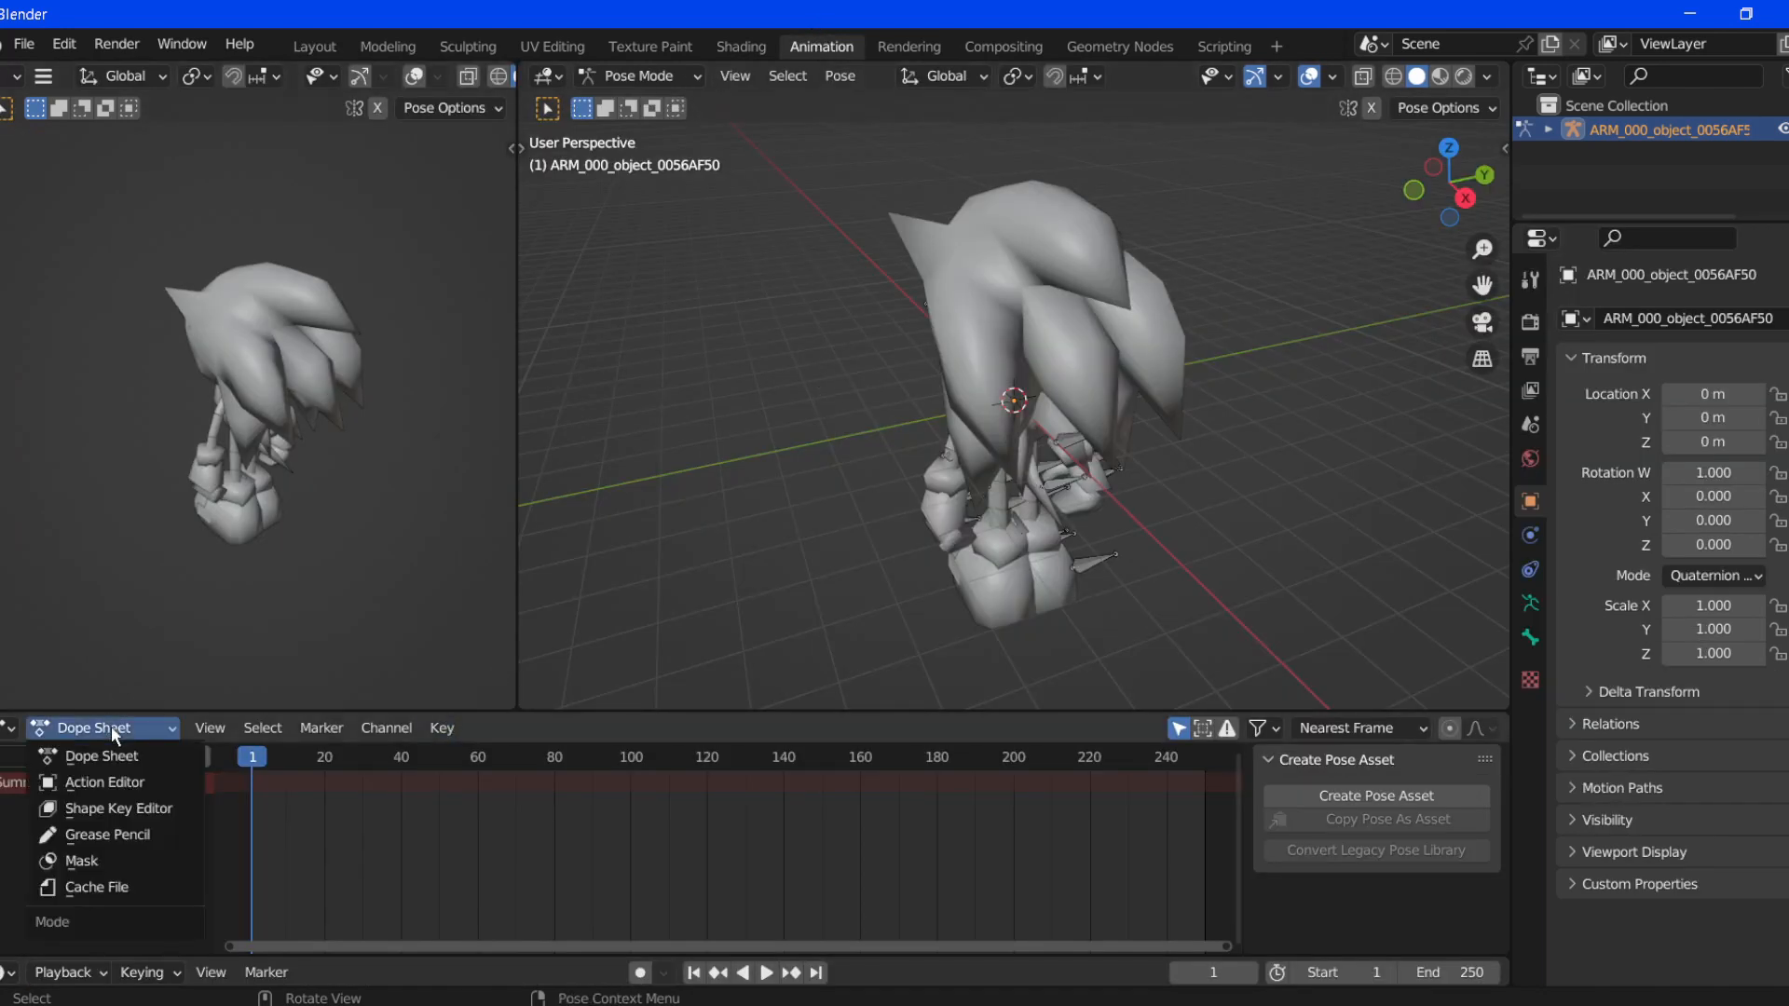
pyautogui.click(110, 783)
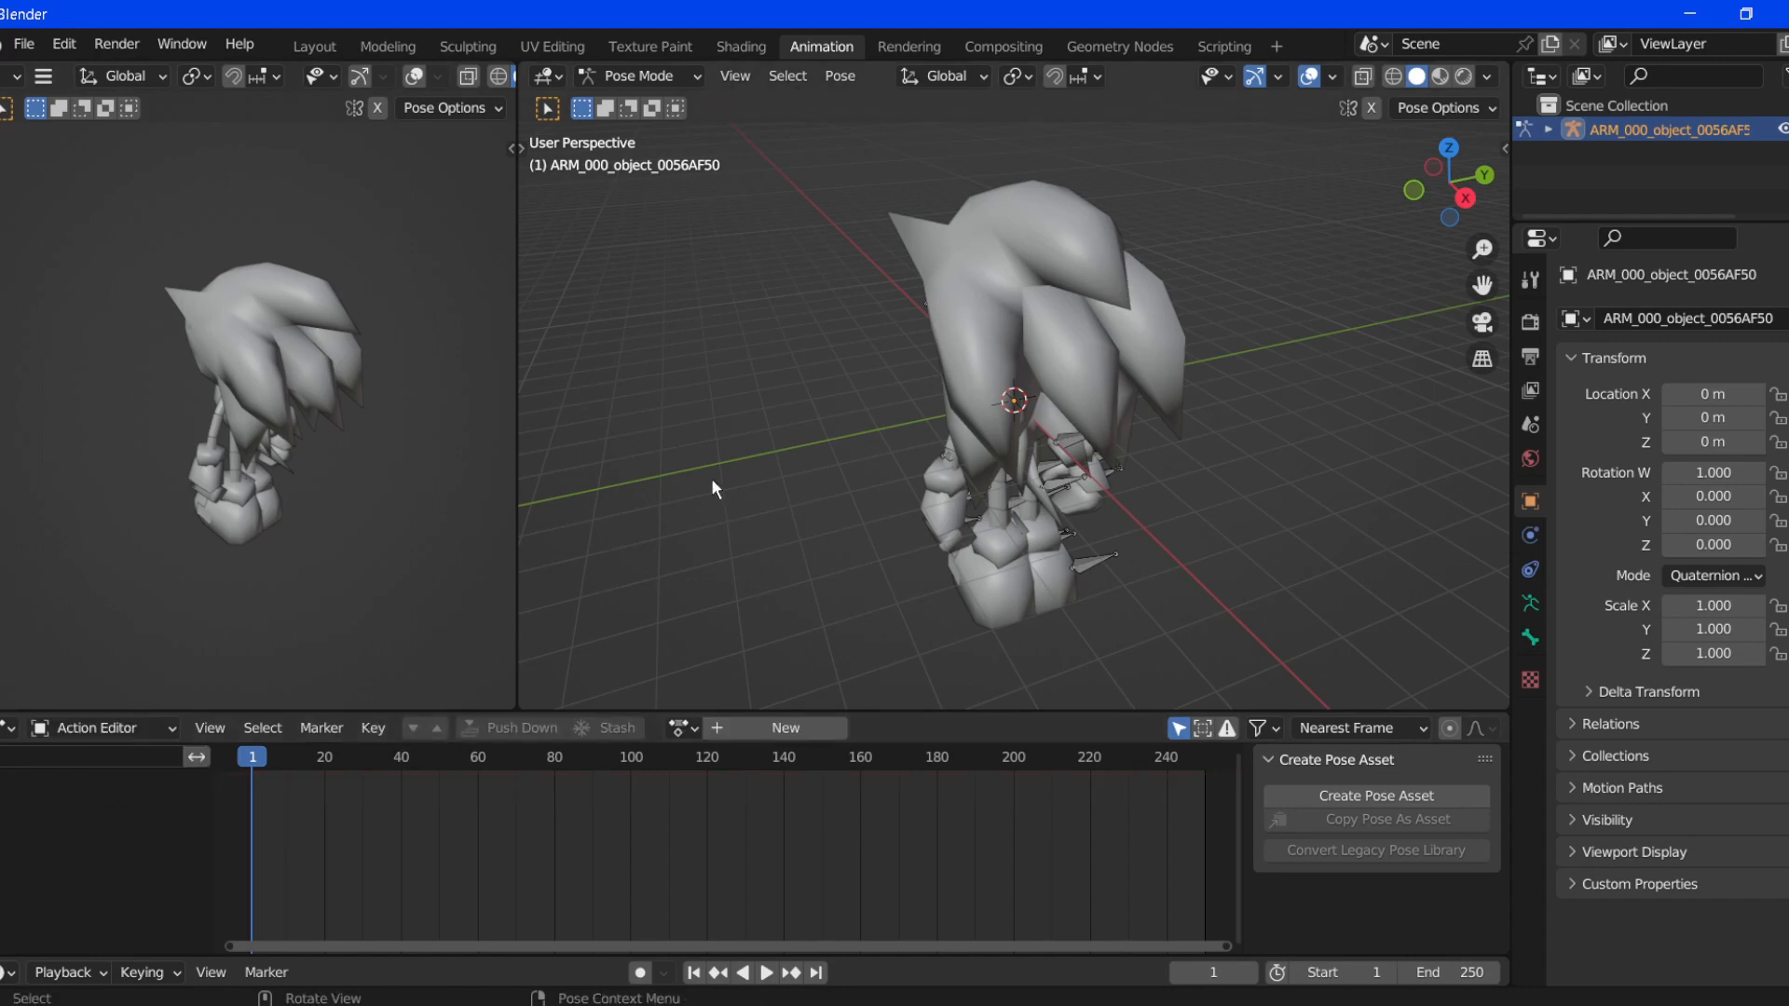
pyautogui.click(683, 728)
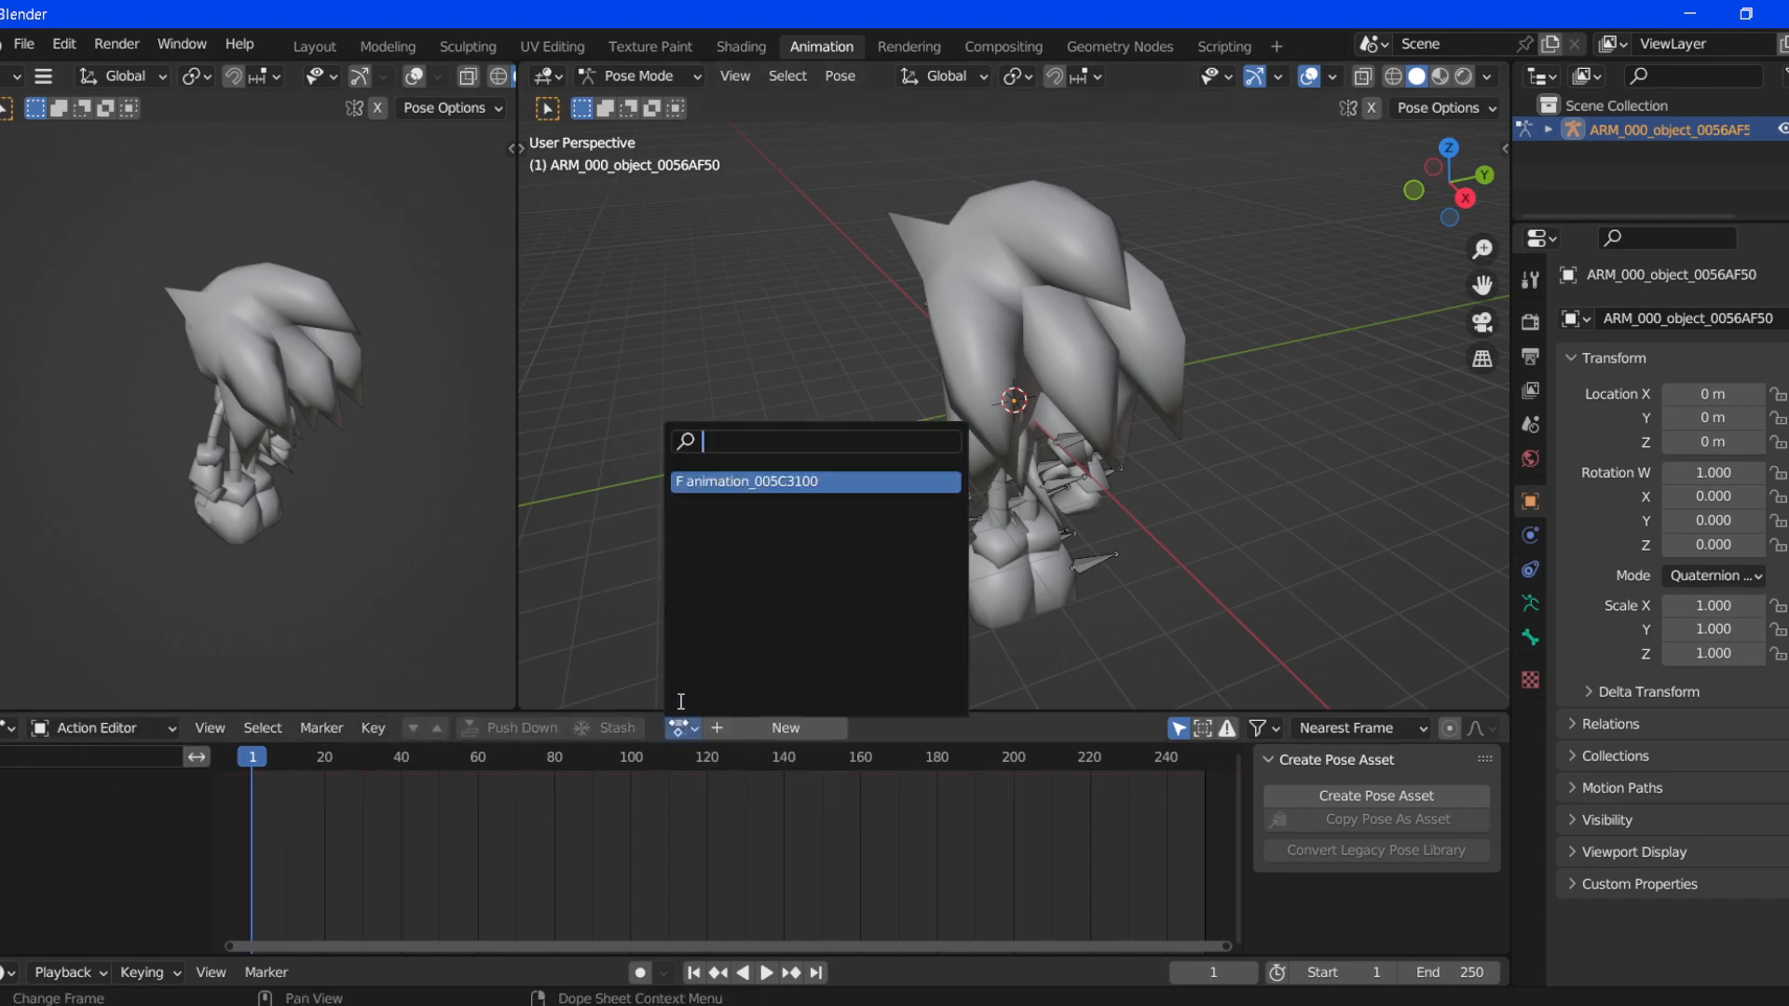
pyautogui.click(737, 489)
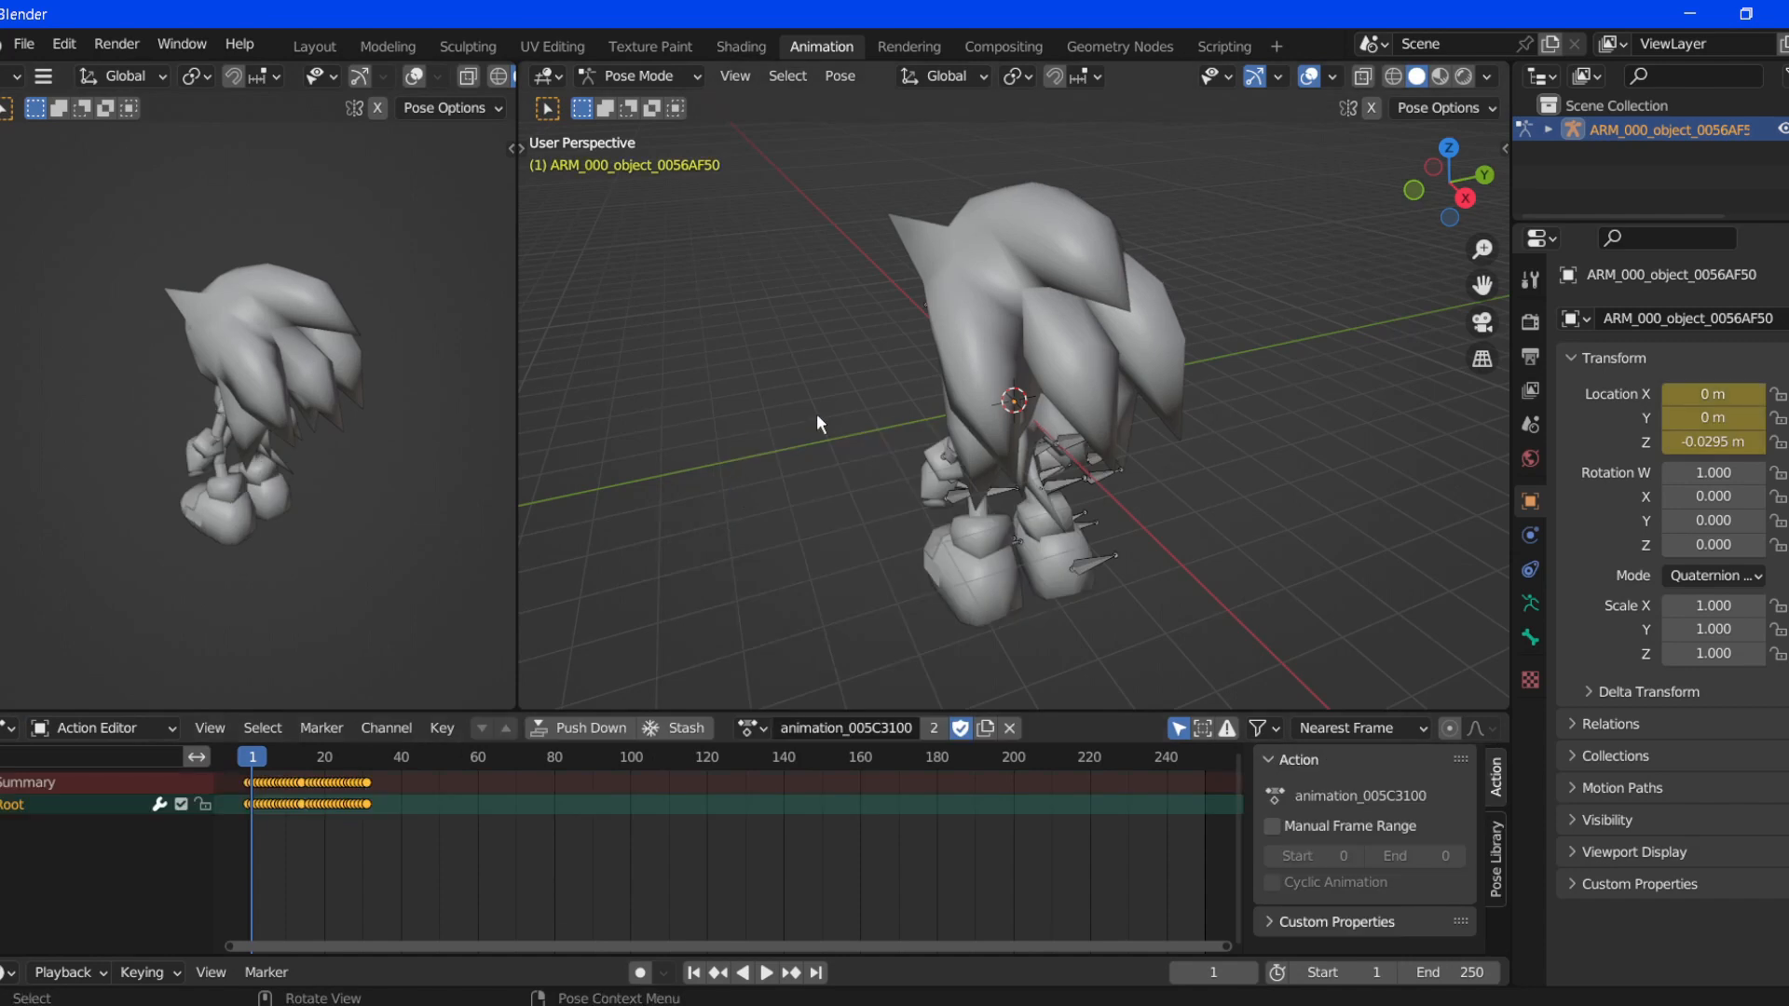
# - Orbit the main 3D view around the posed Sonic model to examine it from the front
pyautogui.press('KP_4')
pyautogui.press('KP_4')
pyautogui.press('KP_4')
pyautogui.press('KP_4')
pyautogui.press('KP_4')
pyautogui.press('KP_4')
pyautogui.press('KP_4')
pyautogui.press('KP_4')
pyautogui.press('KP_4')
pyautogui.press('KP_4')
pyautogui.press('KP_4')
pyautogui.press('KP_4')
pyautogui.press('KP_4')
pyautogui.press('KP_4')
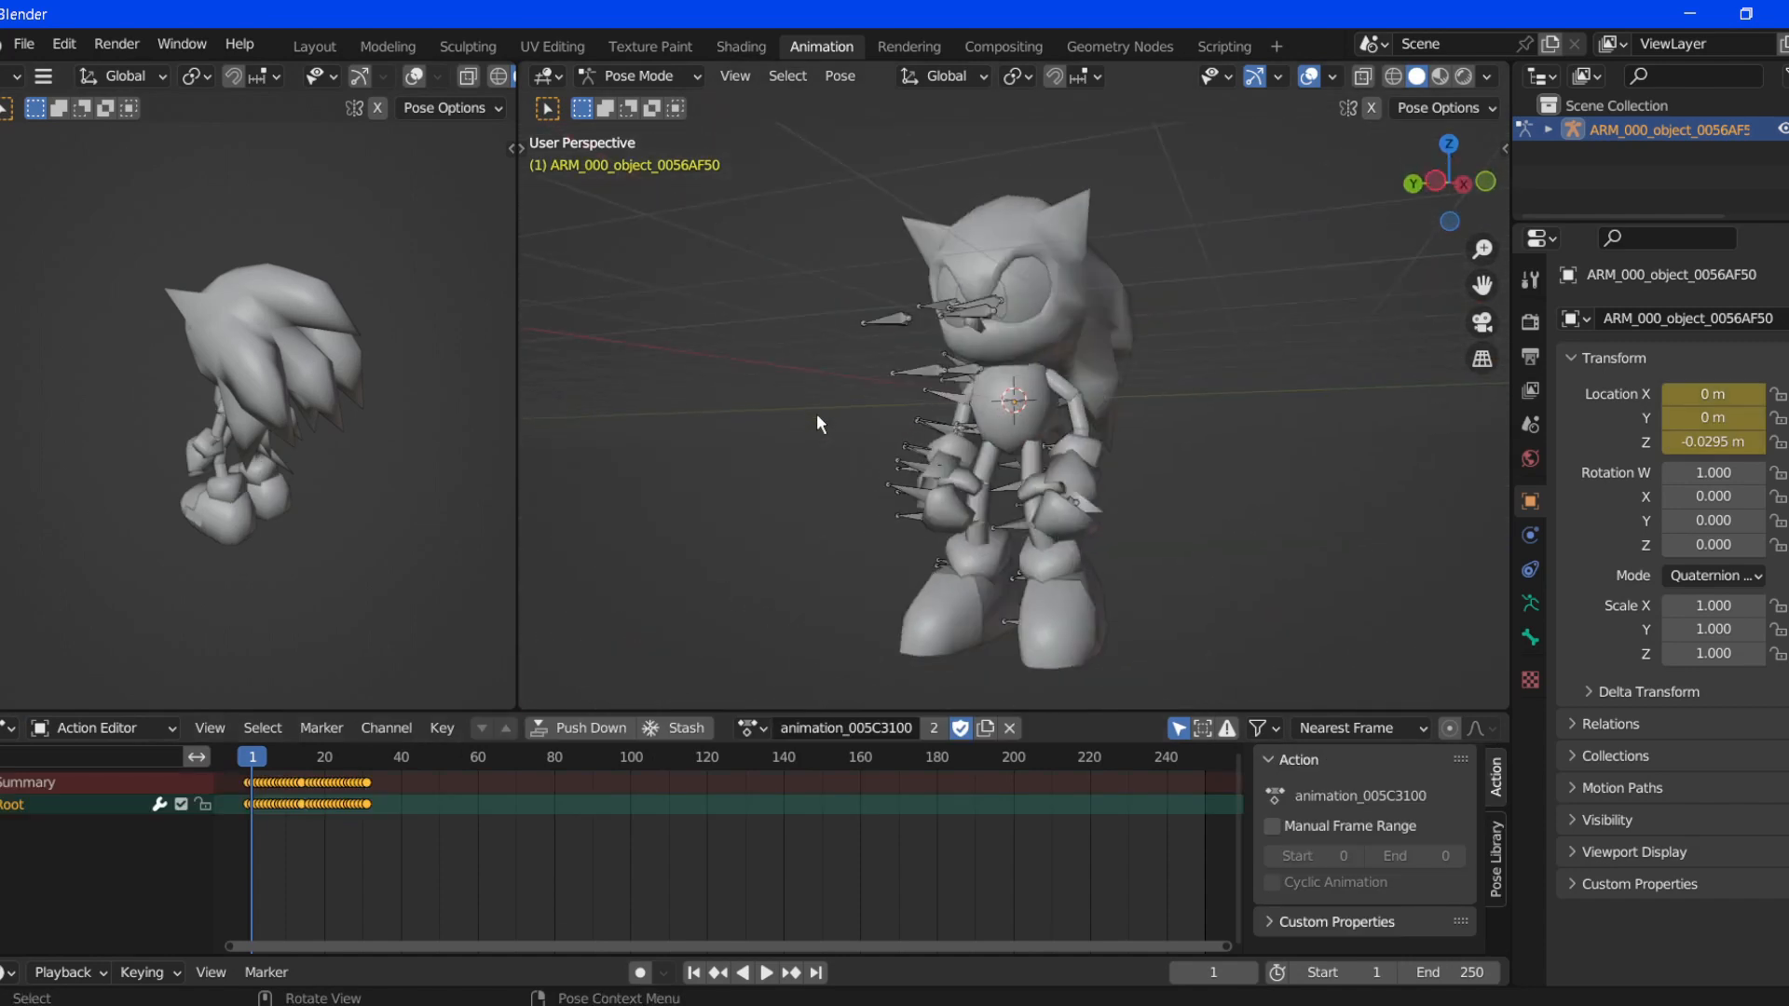
# - Set the playback range to start at frame 0 and end at frame 31, matching the action's keyframes
pyautogui.click(1298, 972)
pyautogui.moveTo(1224, 943); pyautogui.dragTo(382, 945)
pyautogui.click(410, 763)
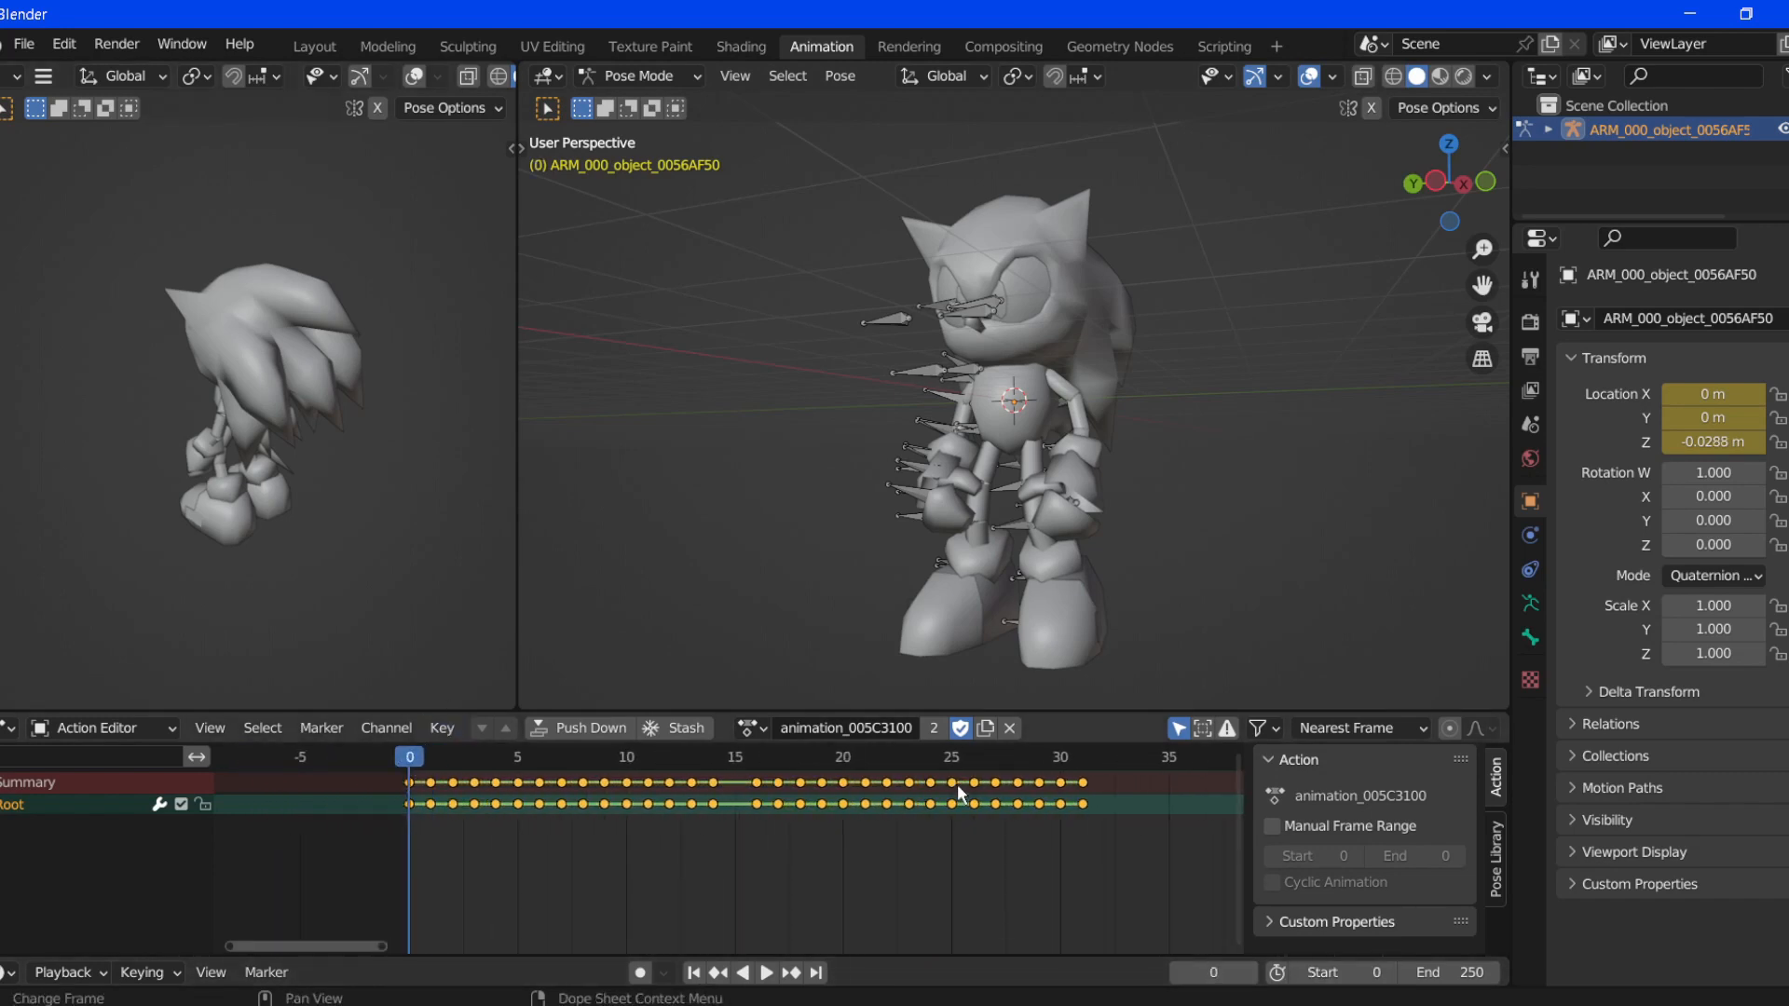
pyautogui.click(1078, 760)
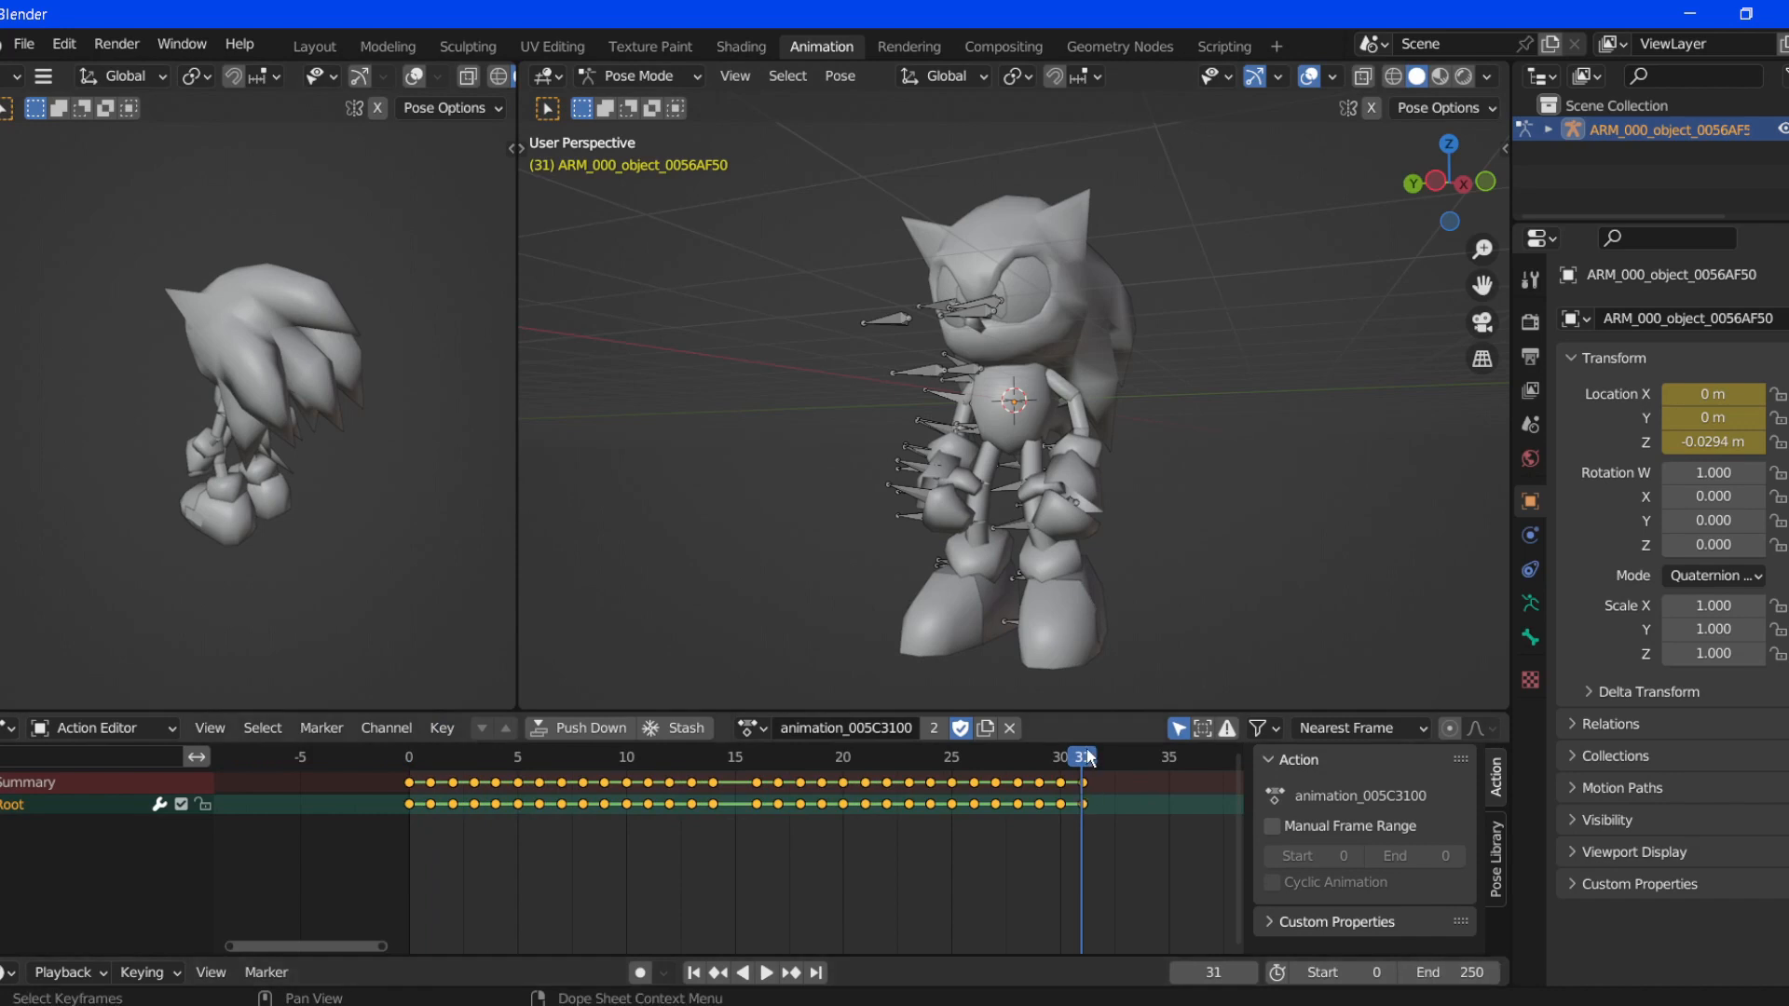
pyautogui.click(1435, 972)
pyautogui.write('3')
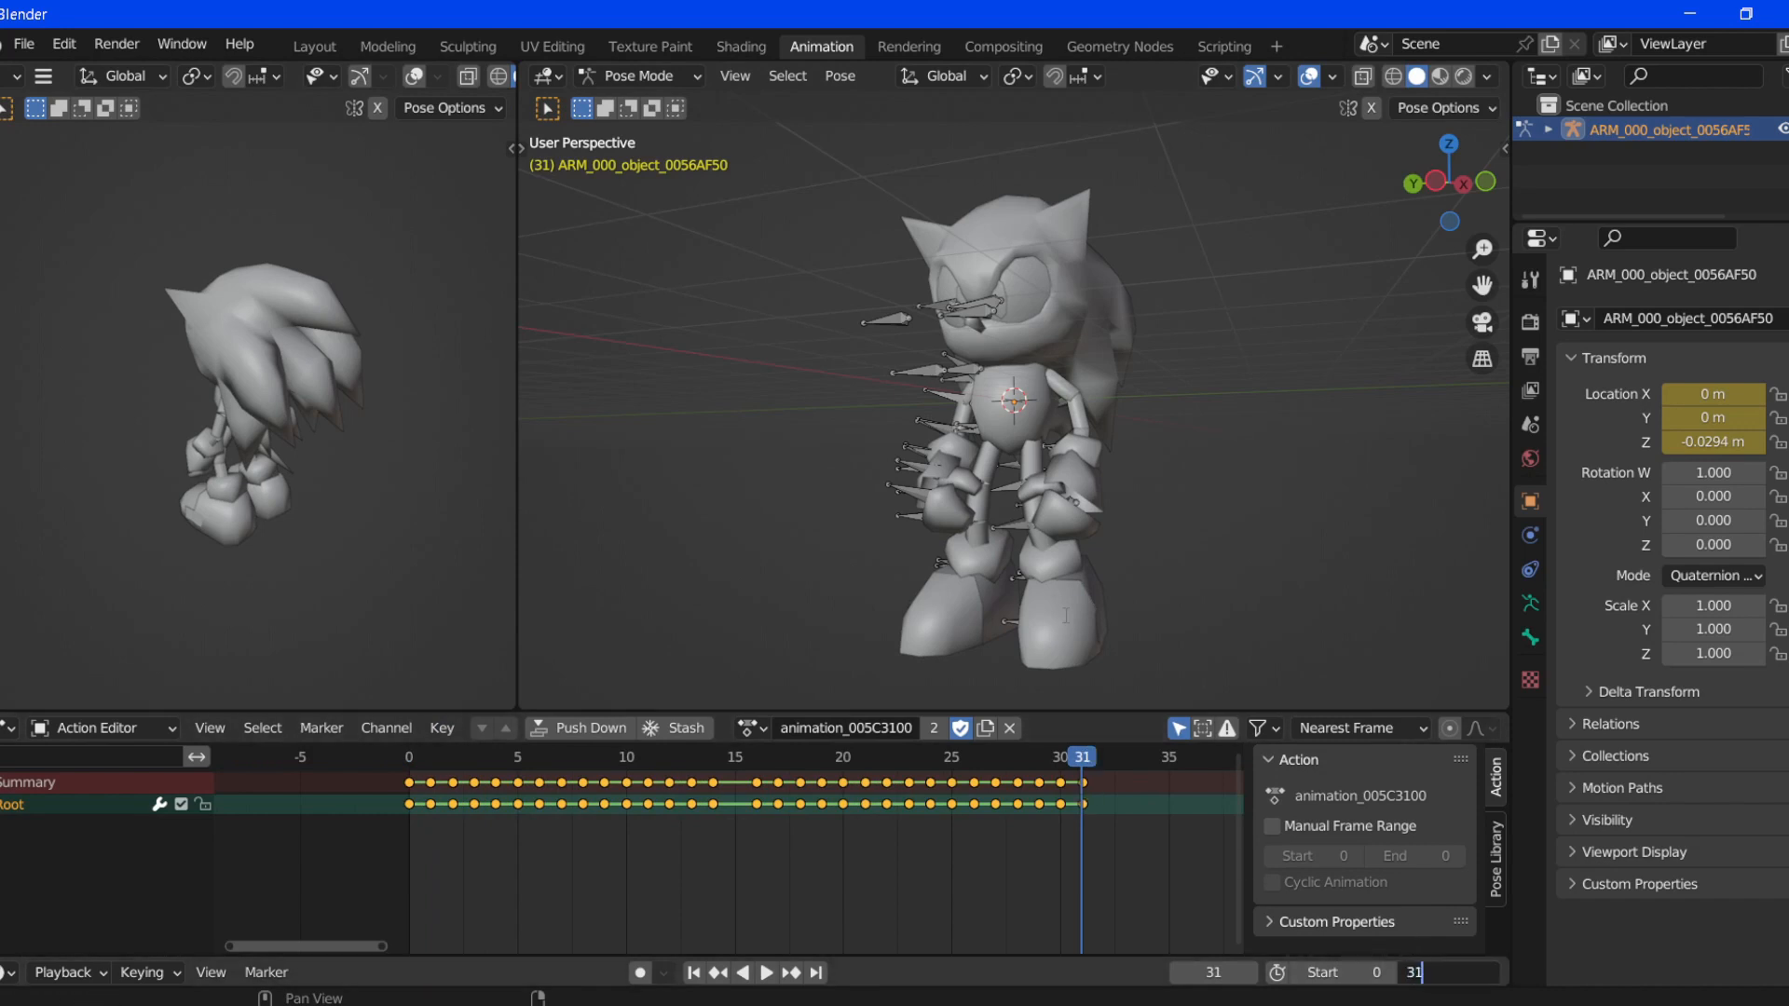
pyautogui.write('1')
pyautogui.press('Return')
# - Play the idle animation from frame 0 to check its motion, and stop playback
pyautogui.click(406, 757)
pyautogui.press('space')
pyautogui.press('space')
pyautogui.press('space')
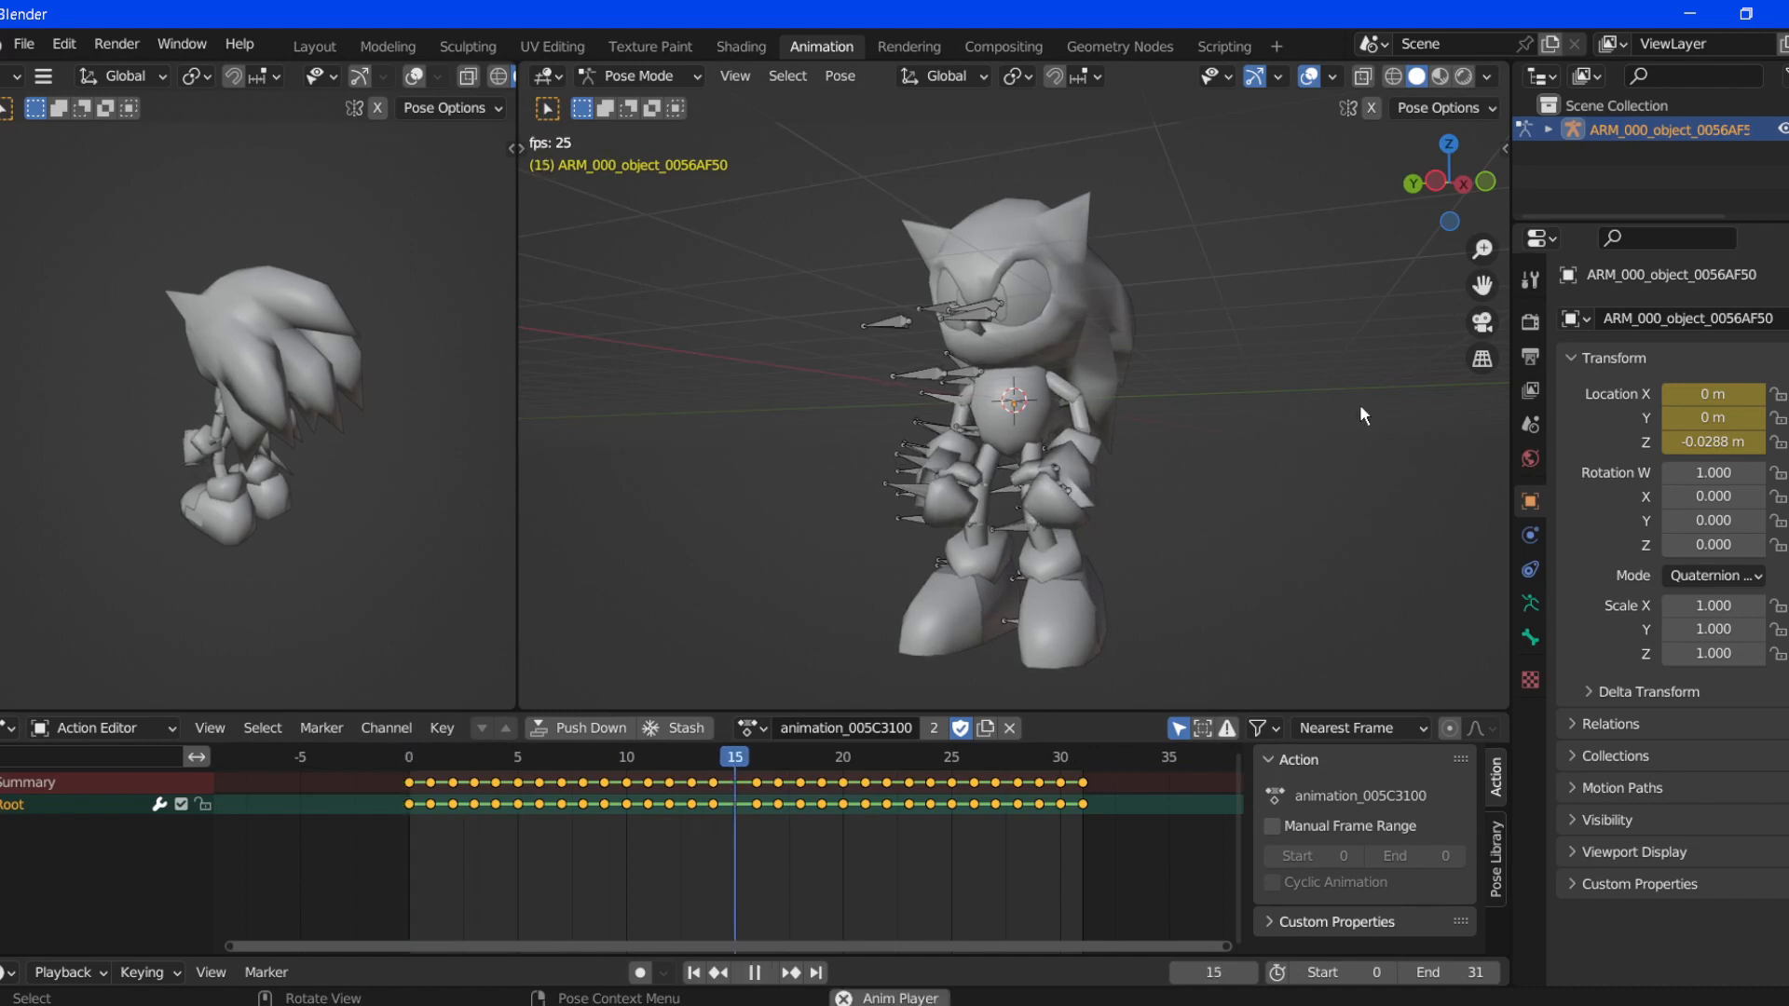
pyautogui.press('space')
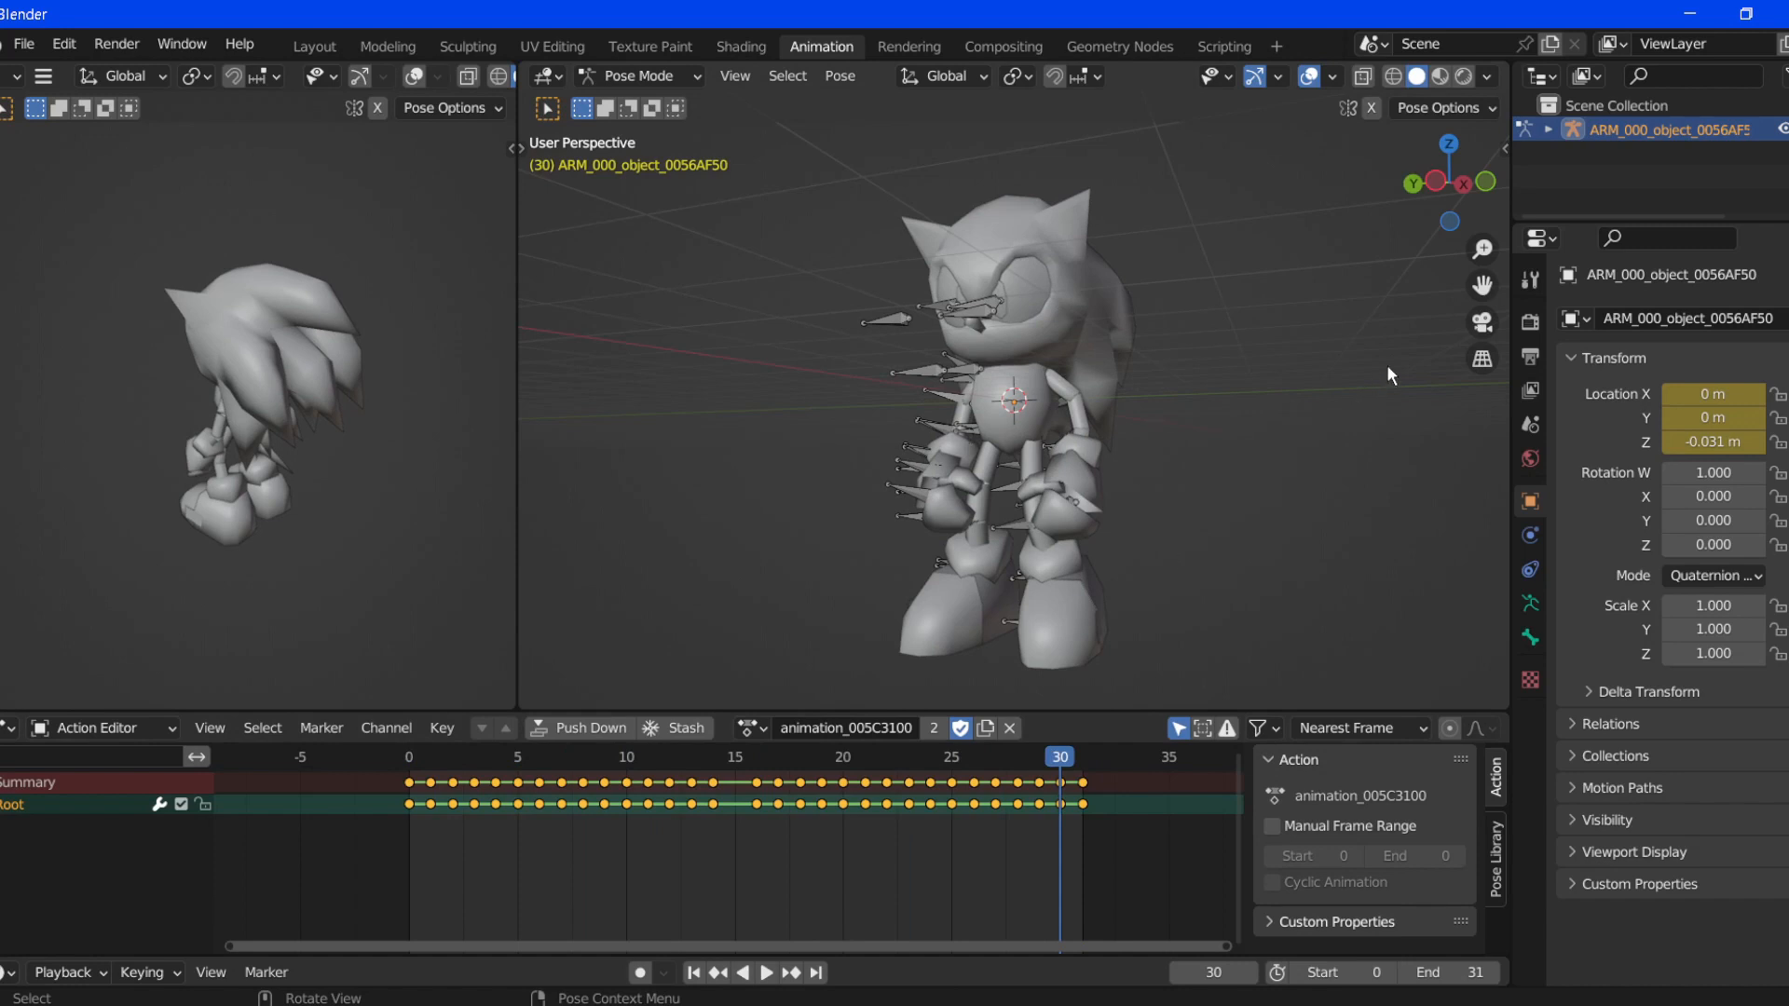
# - Expand the armature's hierarchy in the Outliner, and make the Outliner taller and wider to show its contents
pyautogui.click(1548, 131)
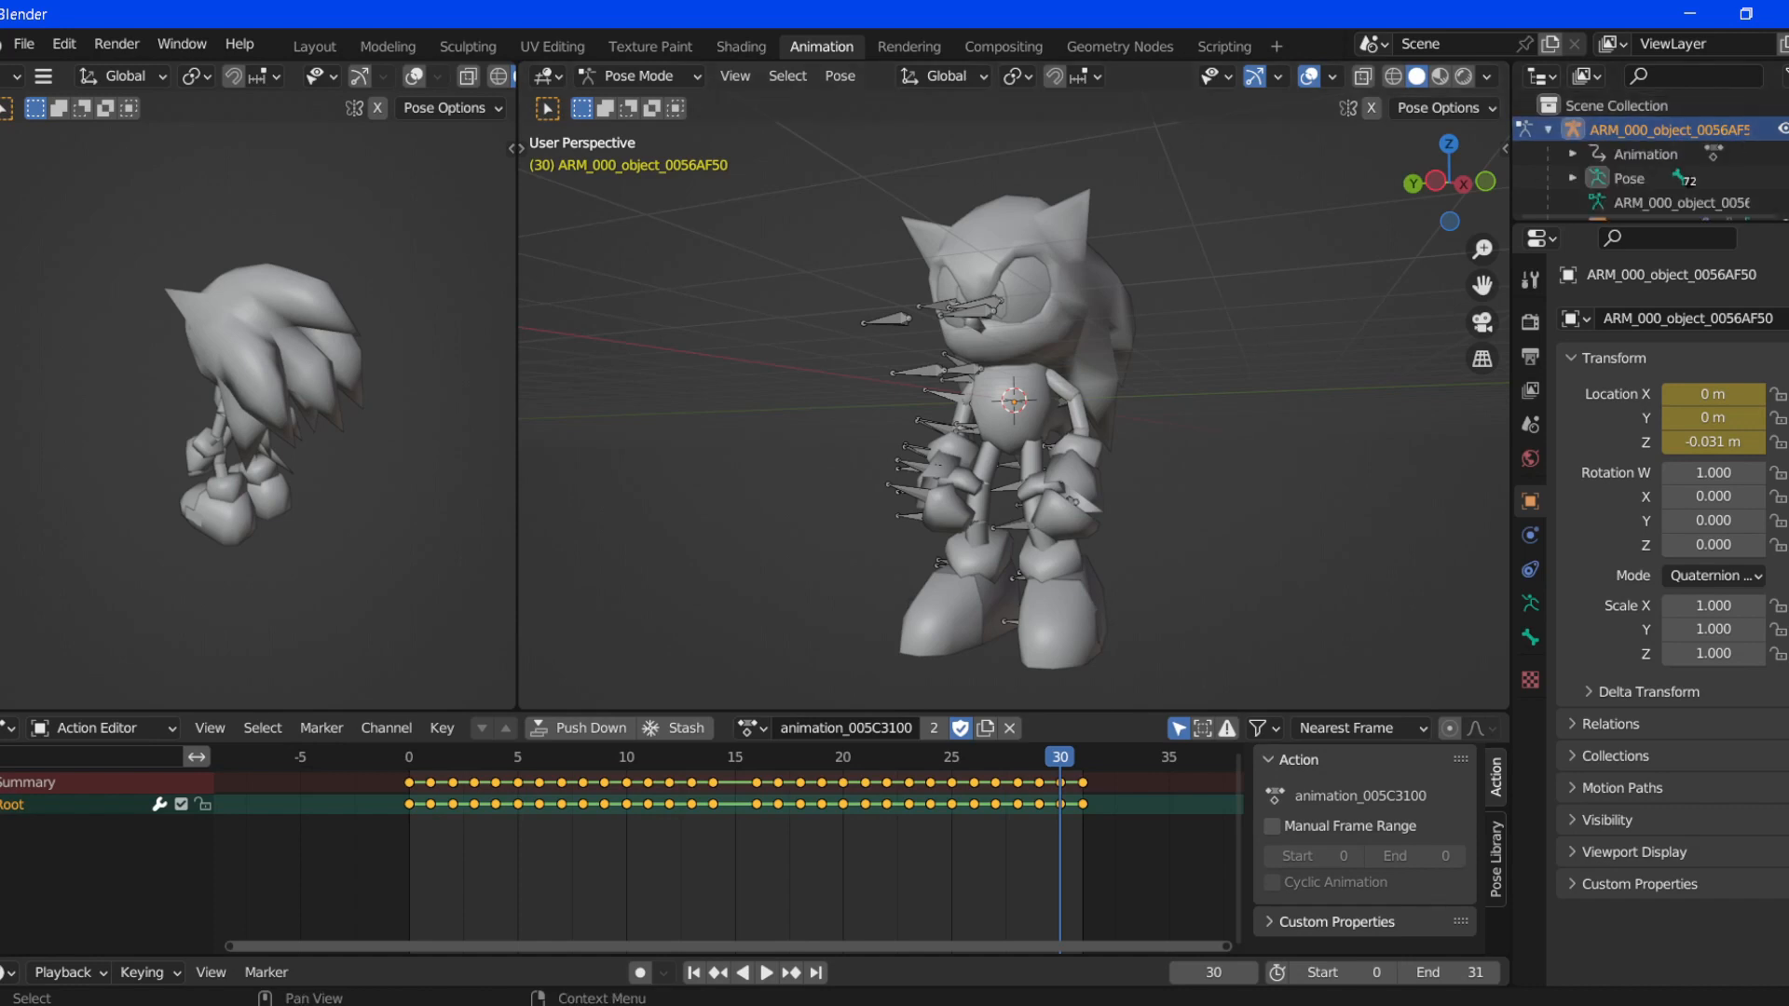
pyautogui.scroll(-2, 1668, 172)
pyautogui.click(1689, 233)
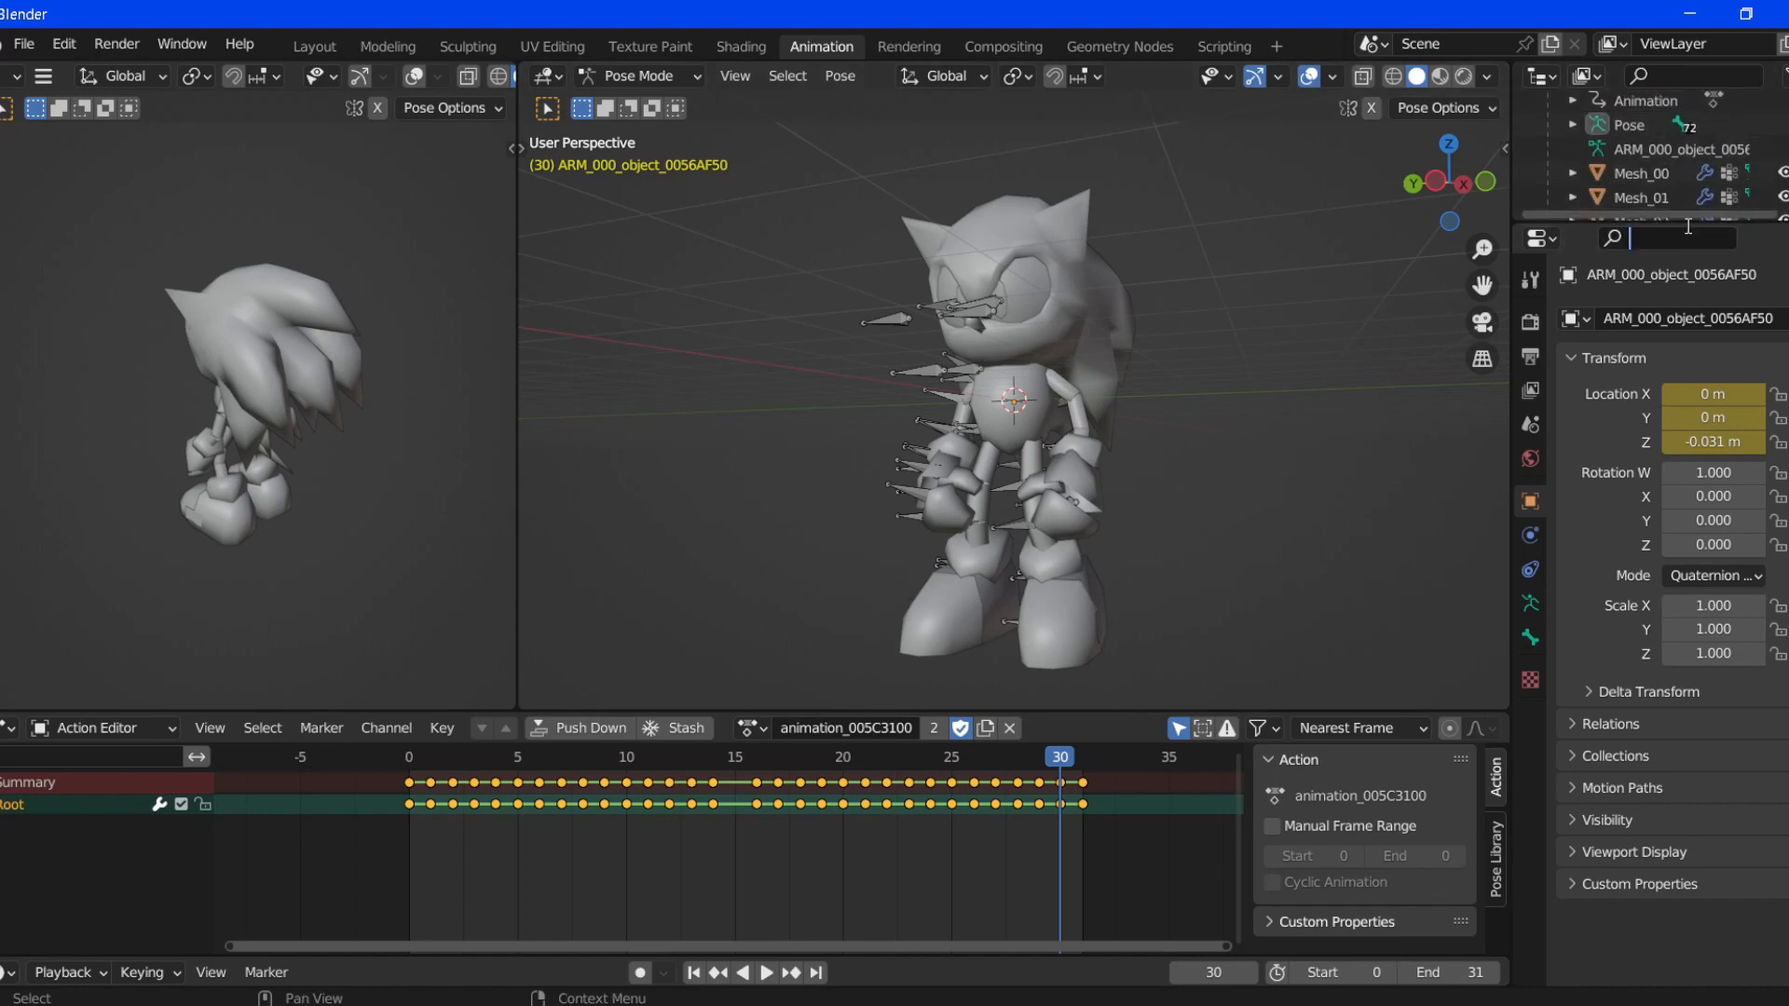
pyautogui.click(1762, 233)
pyautogui.moveTo(1758, 225); pyautogui.dragTo(1758, 582)
pyautogui.moveTo(1509, 431); pyautogui.dragTo(1311, 430)
pyautogui.scroll(3, 1400, 180)
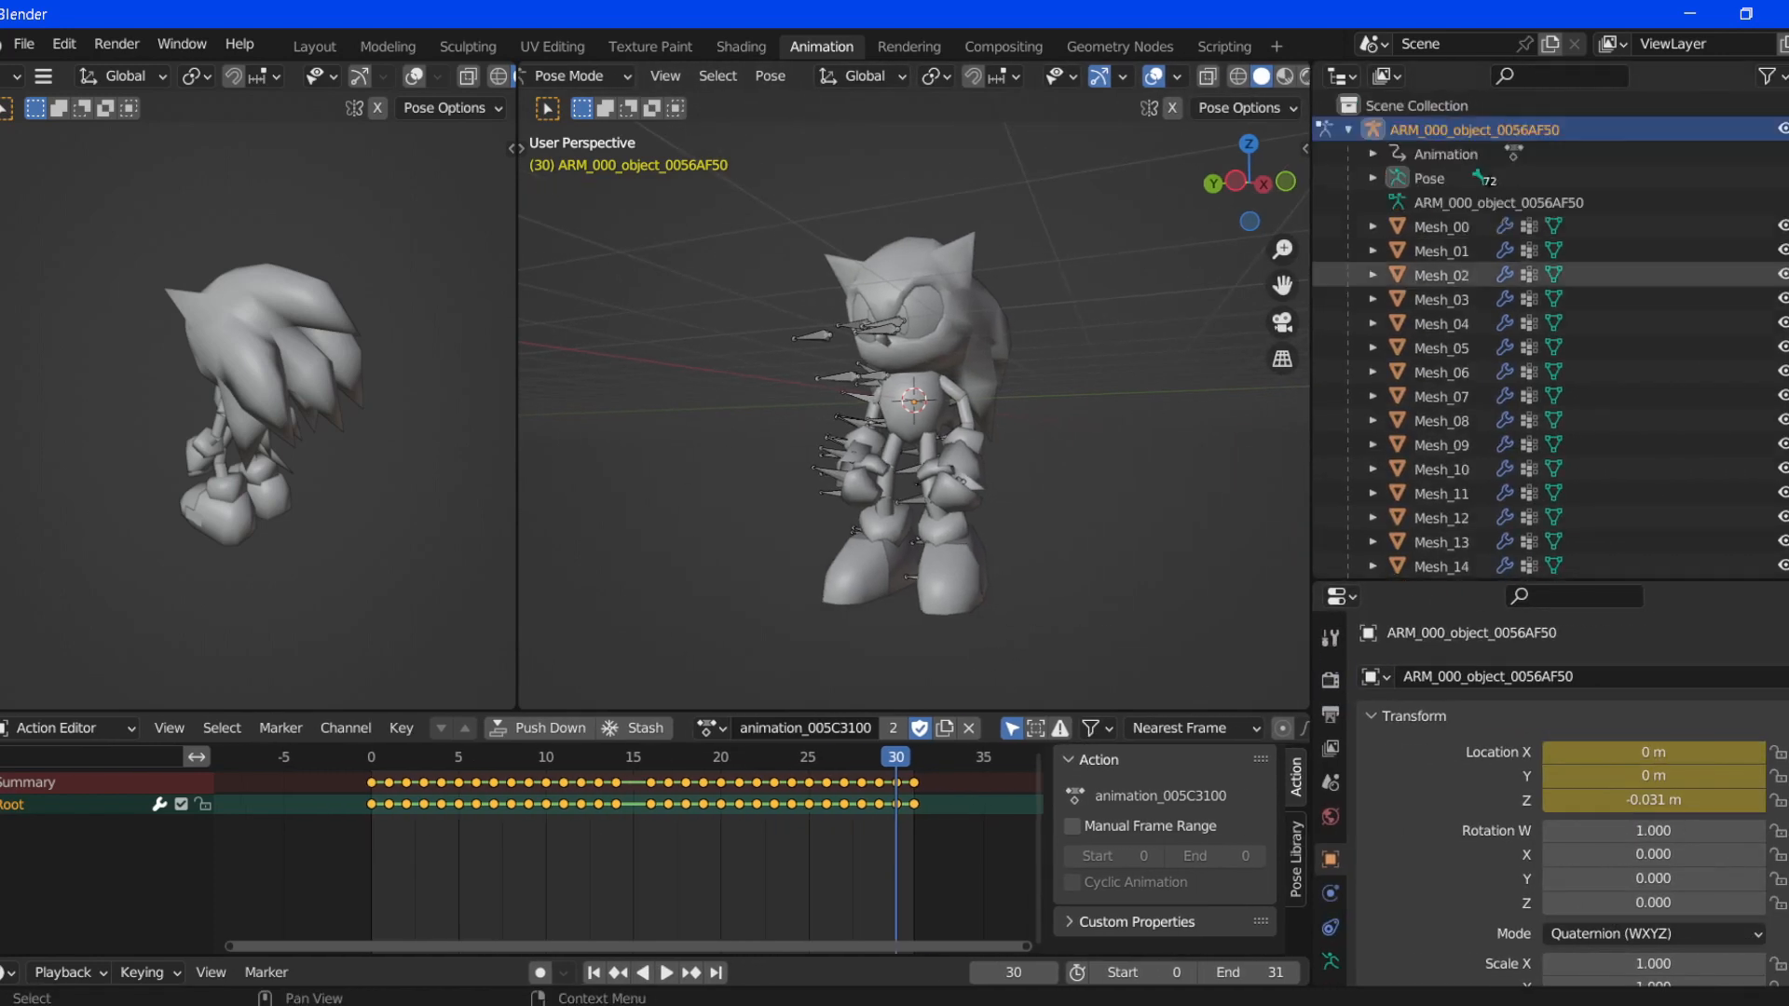
# - Select all of the armature's pose bones to list their keyframes, and go to frame 0
pyautogui.click(1401, 180)
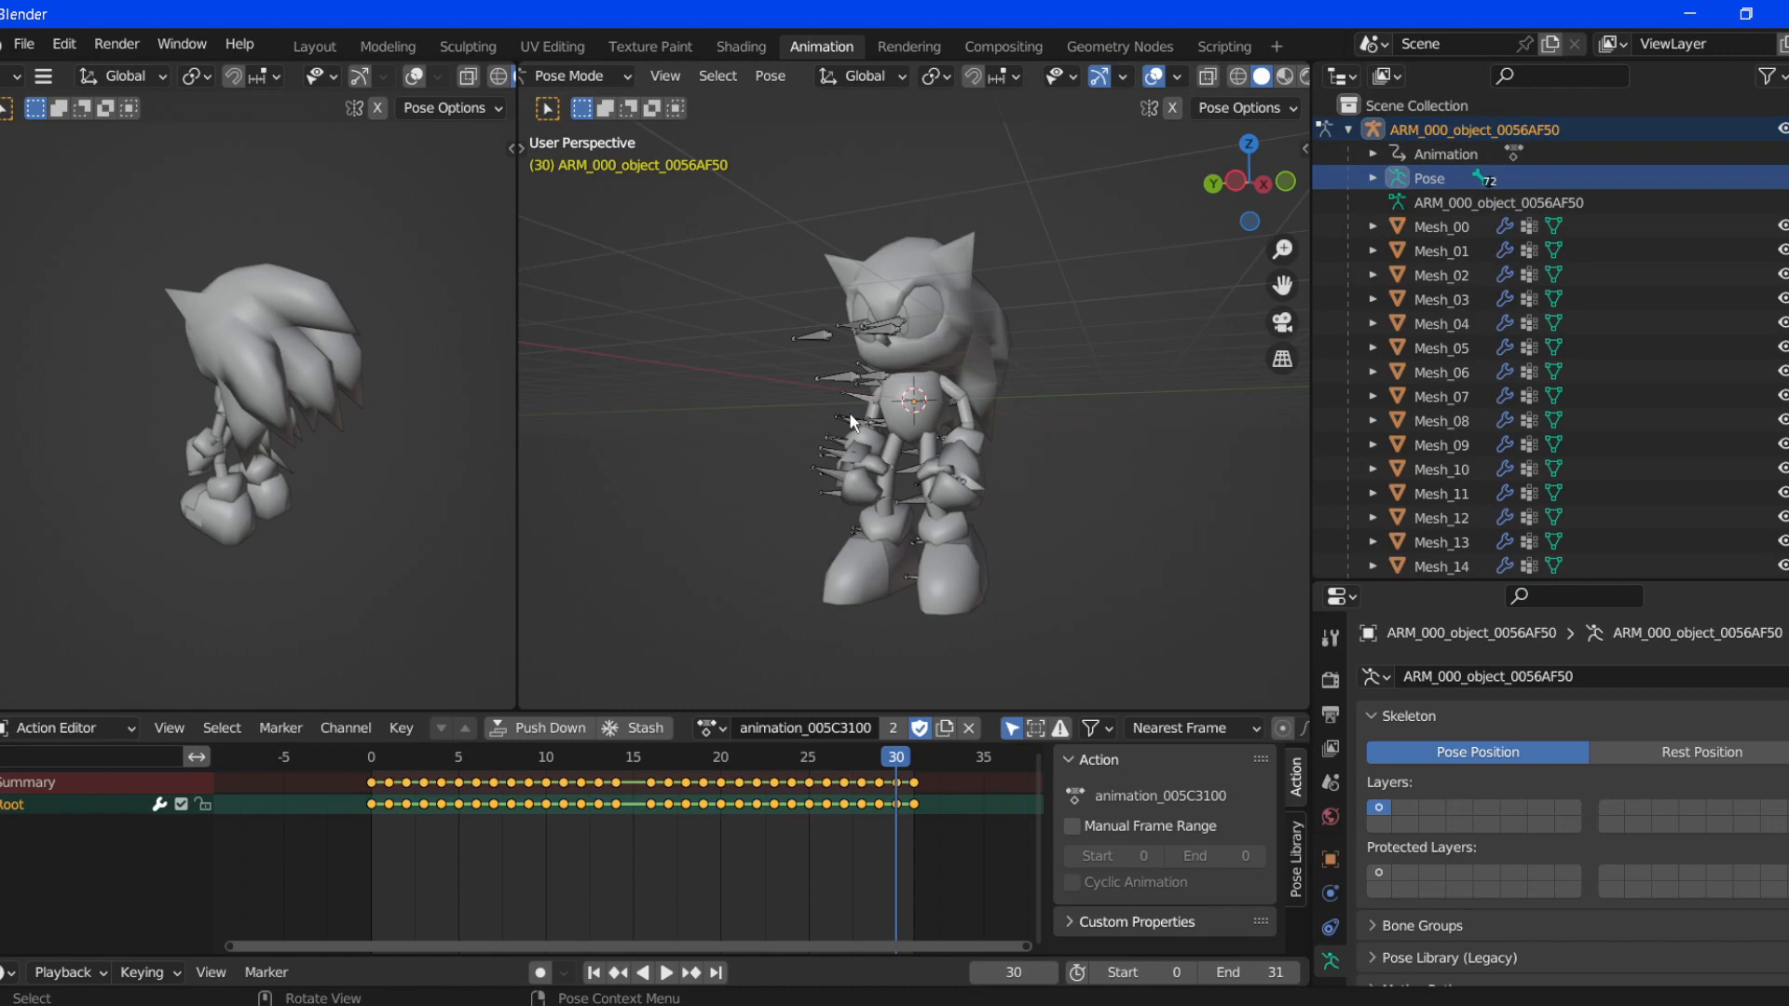
pyautogui.press('a')
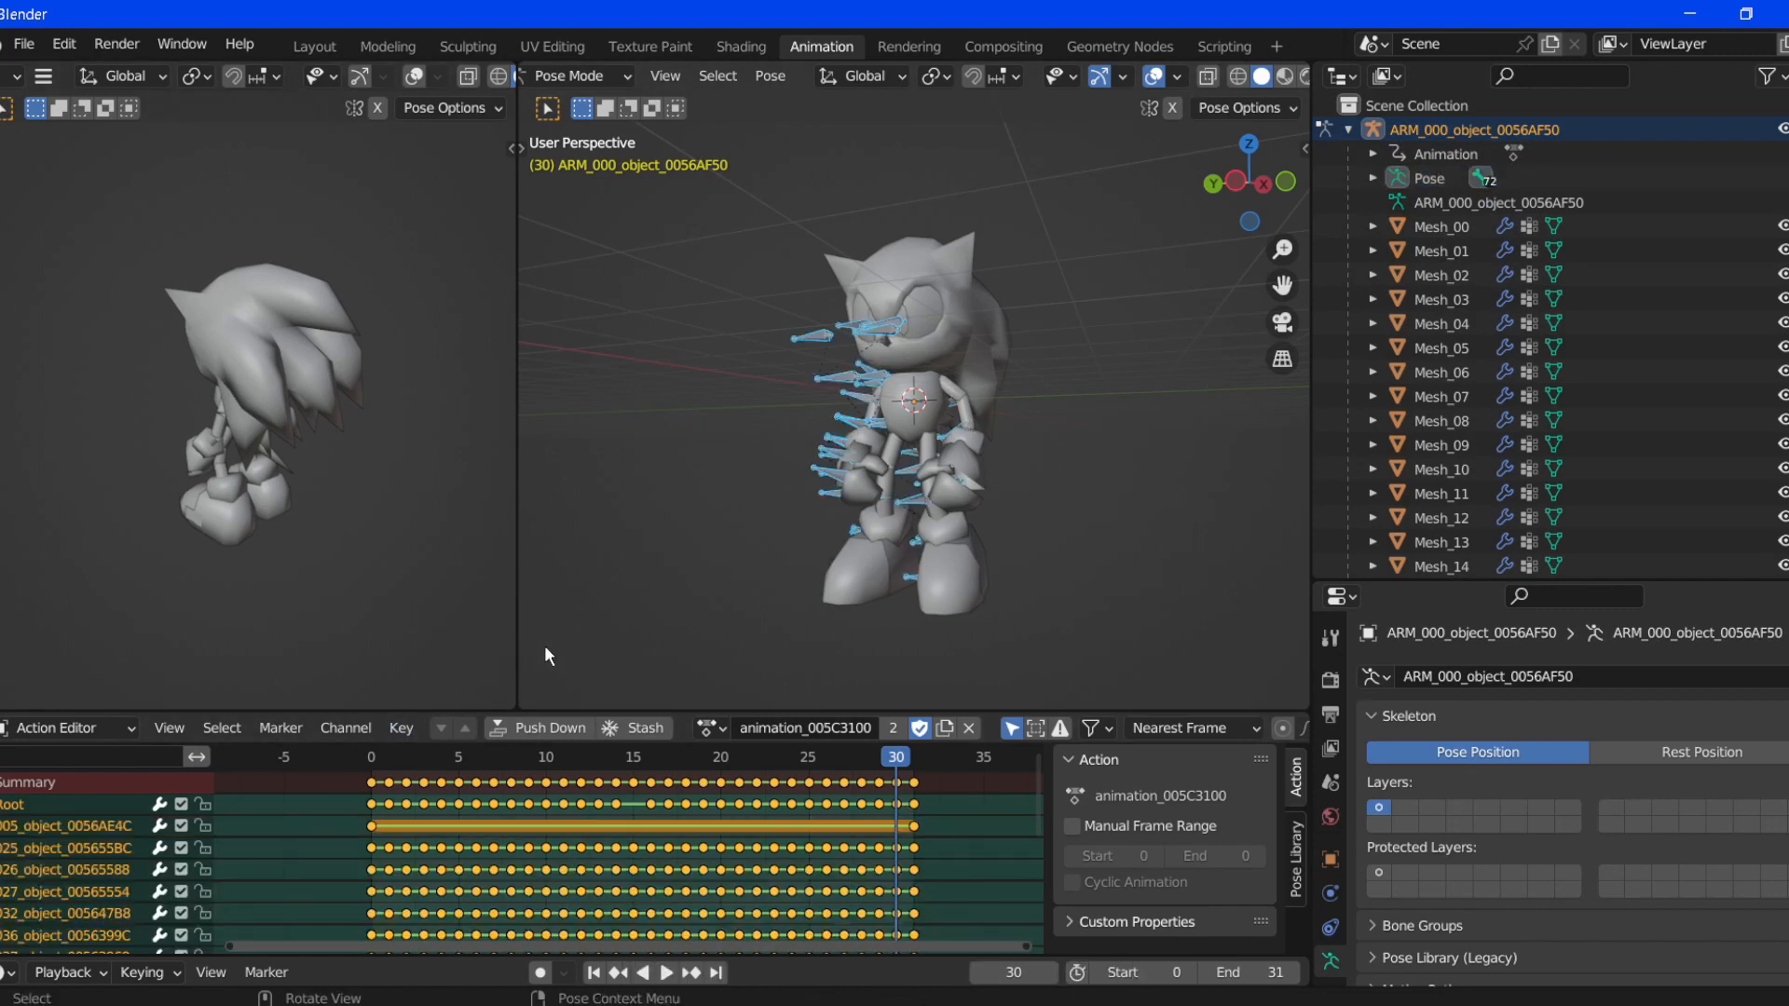
pyautogui.click(376, 756)
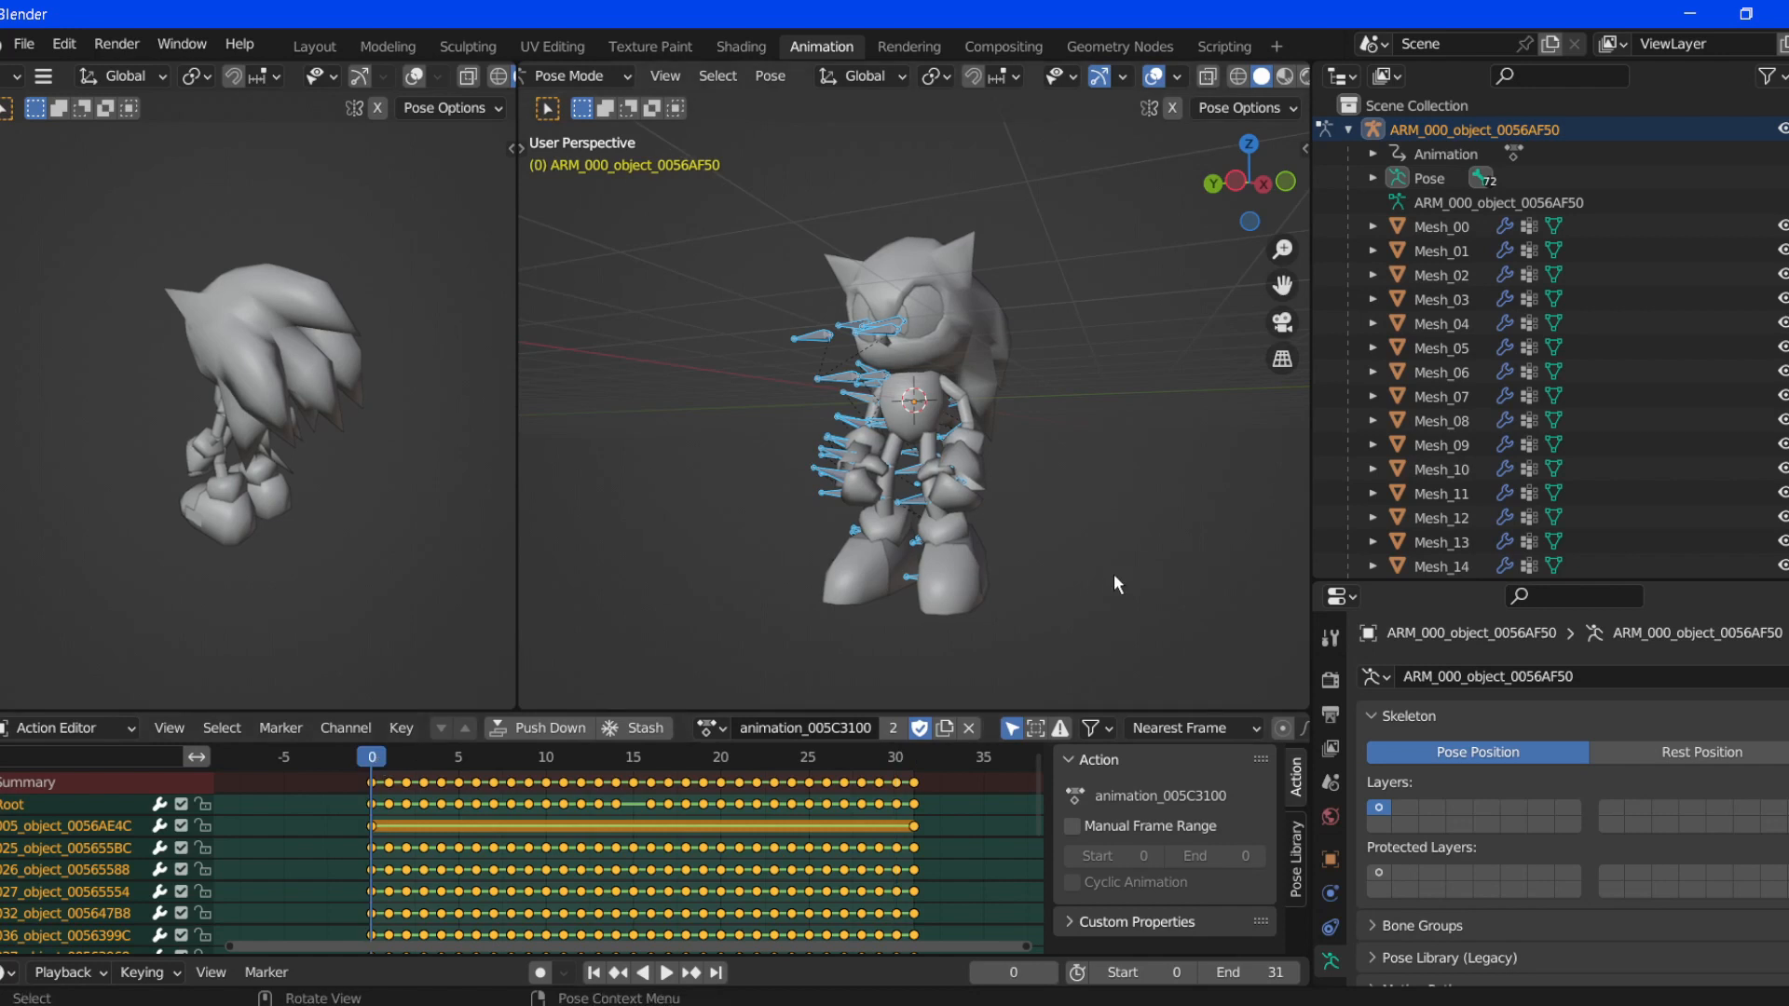
# - Delete all of the bones' keyframes from the animation_005C3100 action, and play the scene to check the result
pyautogui.moveTo(1036, 766); pyautogui.dragTo(1033, 594)
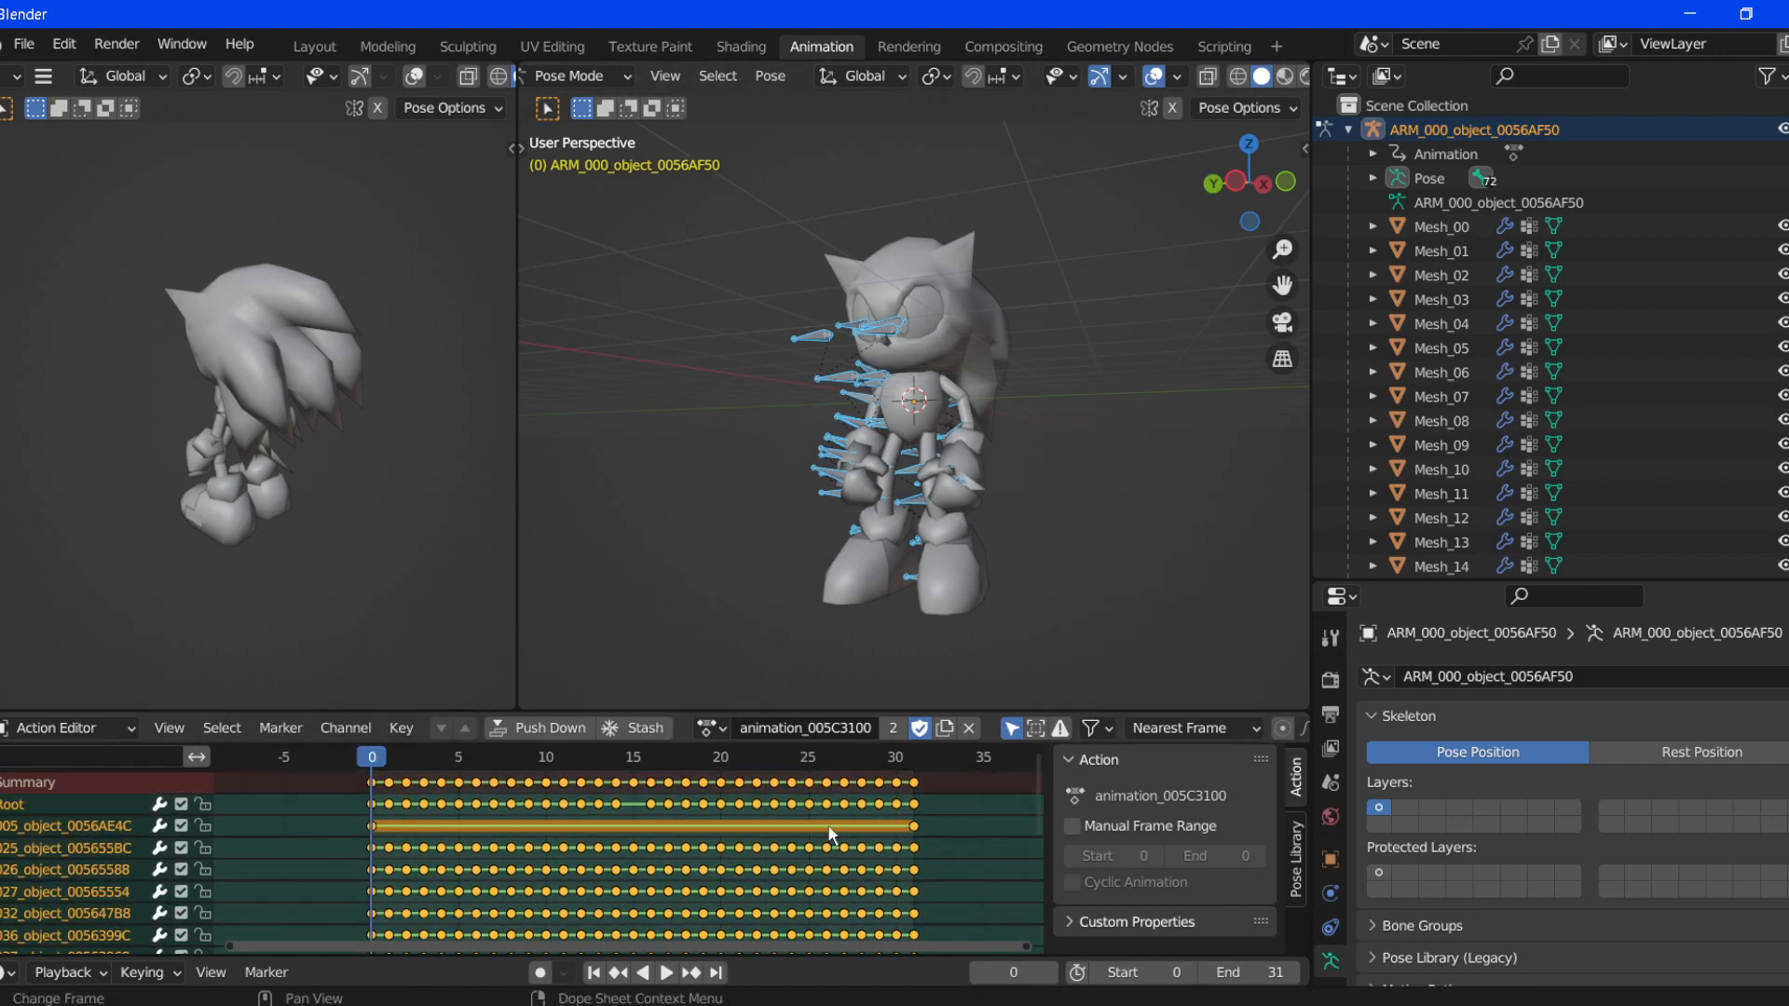
pyautogui.press('Delete')
pyautogui.press('space')
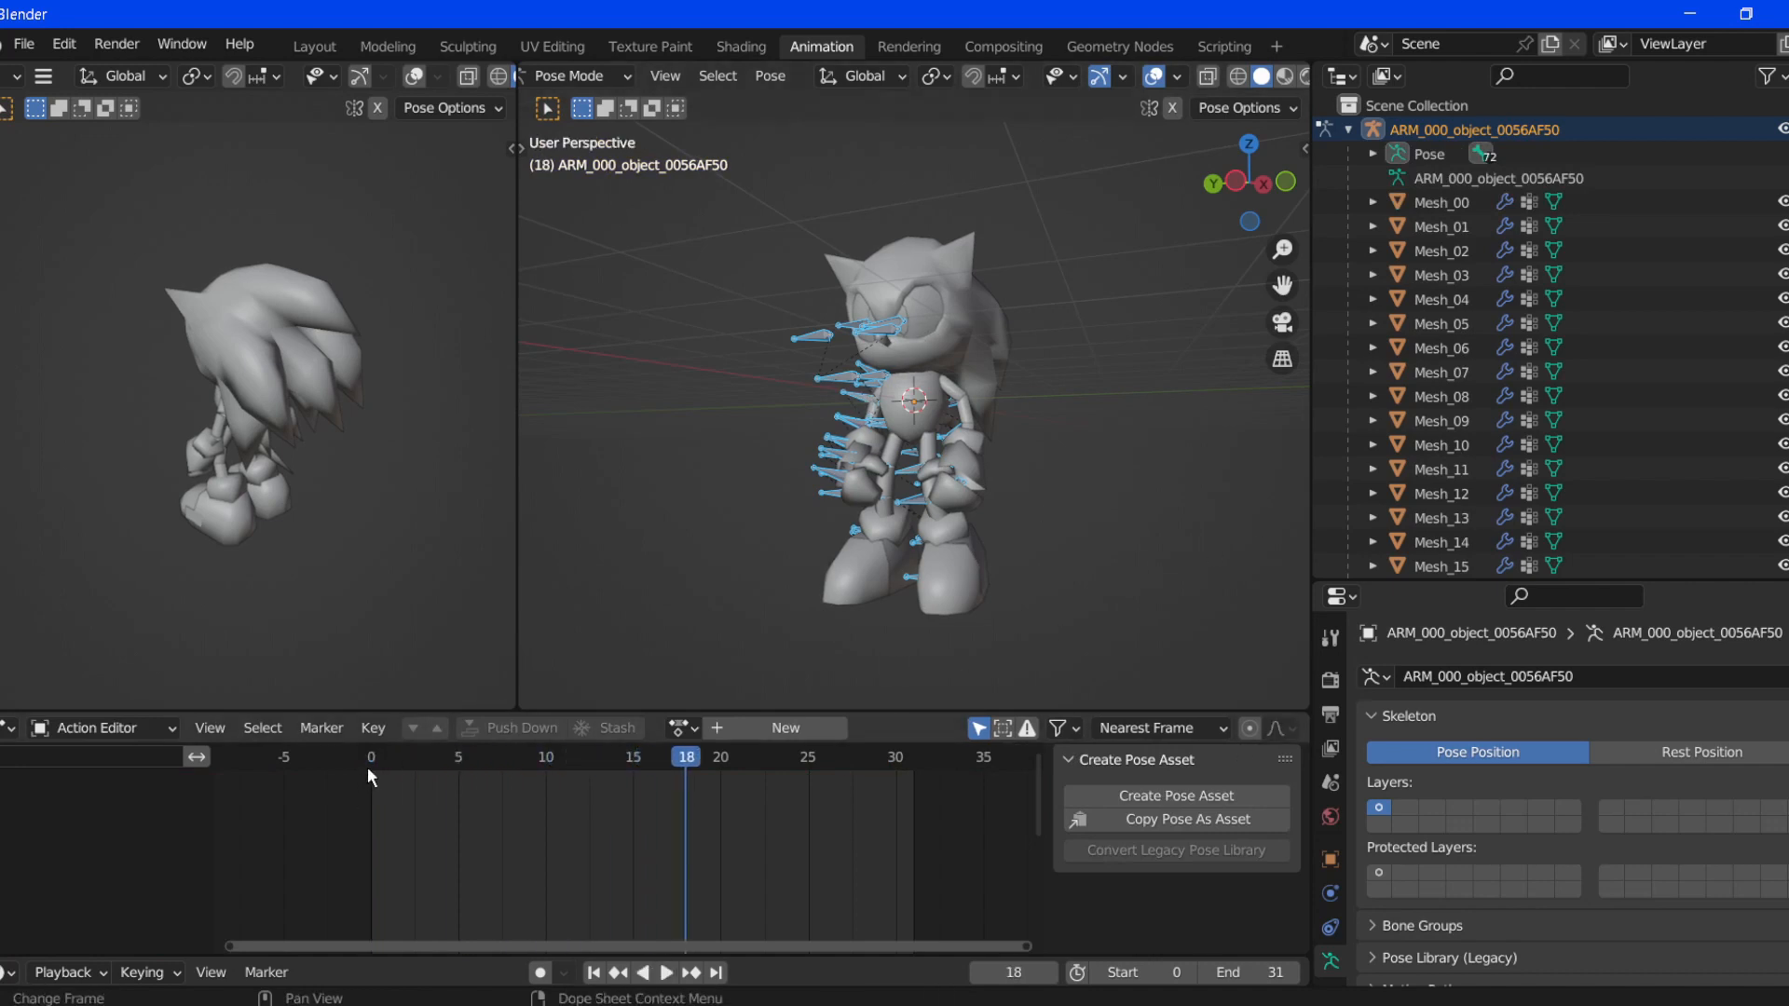
# - Assign the emptied animation_005C3100 action to the armature again, play it from frame 0, and return to frame 0
pyautogui.click(683, 728)
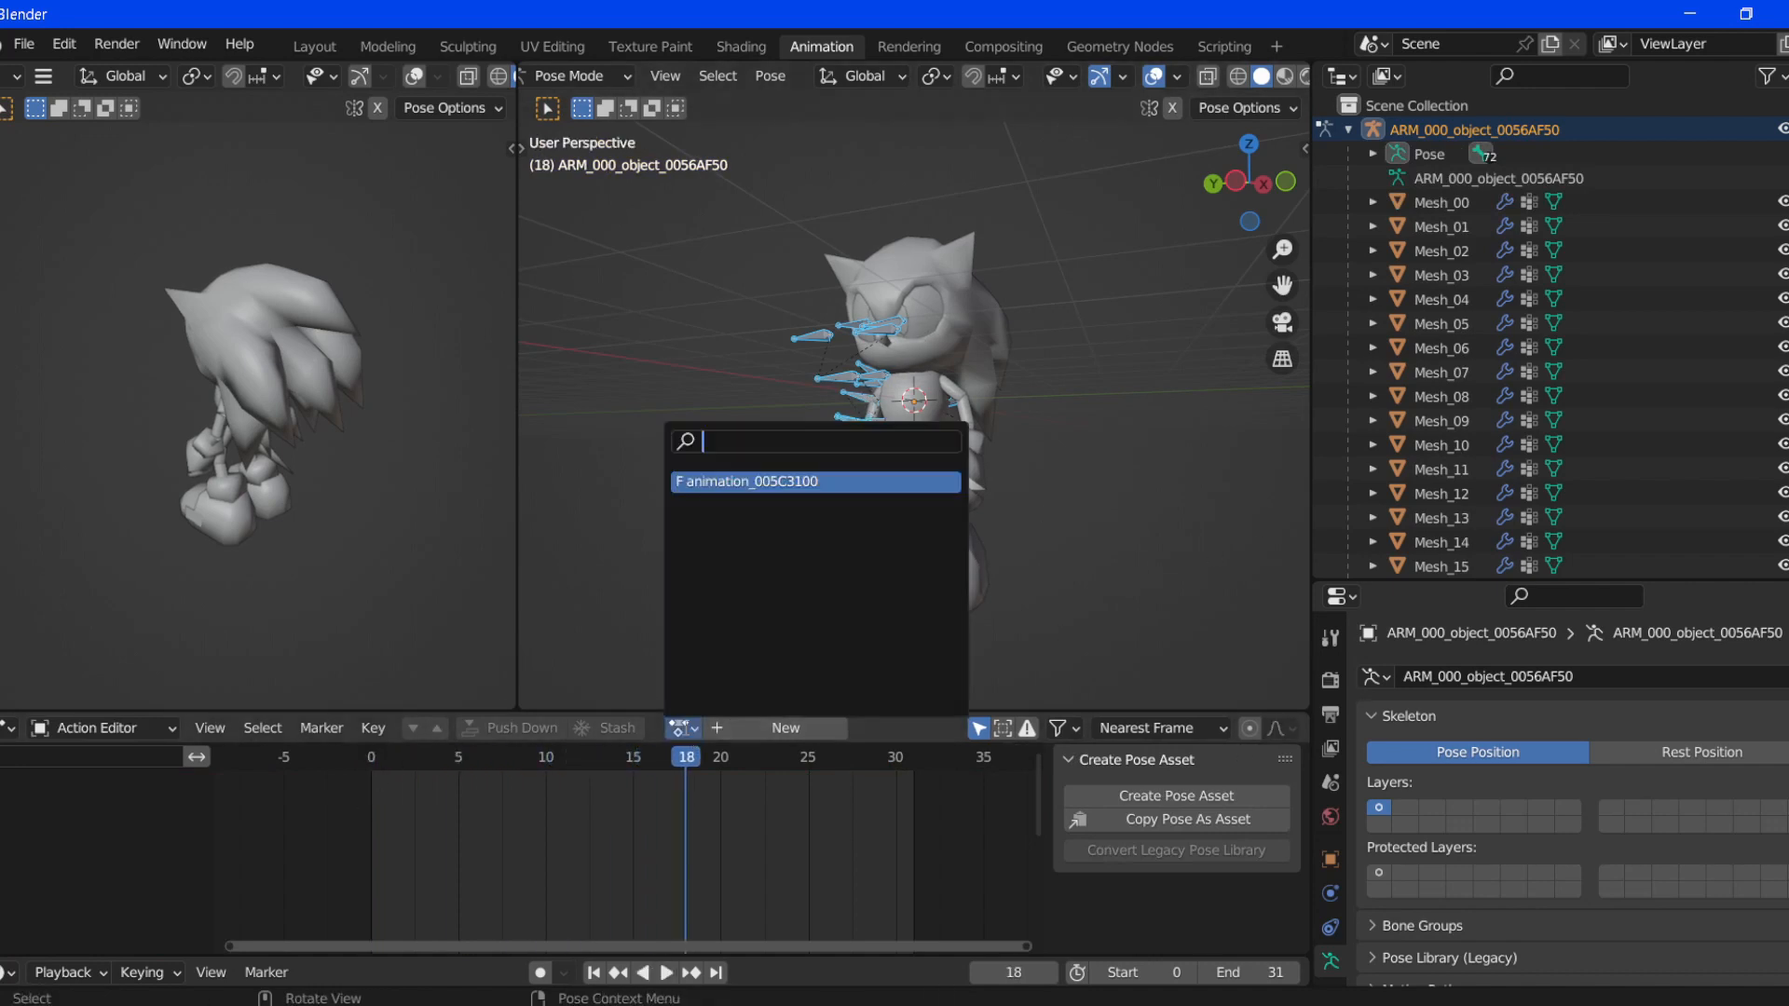
pyautogui.click(806, 482)
pyautogui.click(371, 755)
pyautogui.press('space')
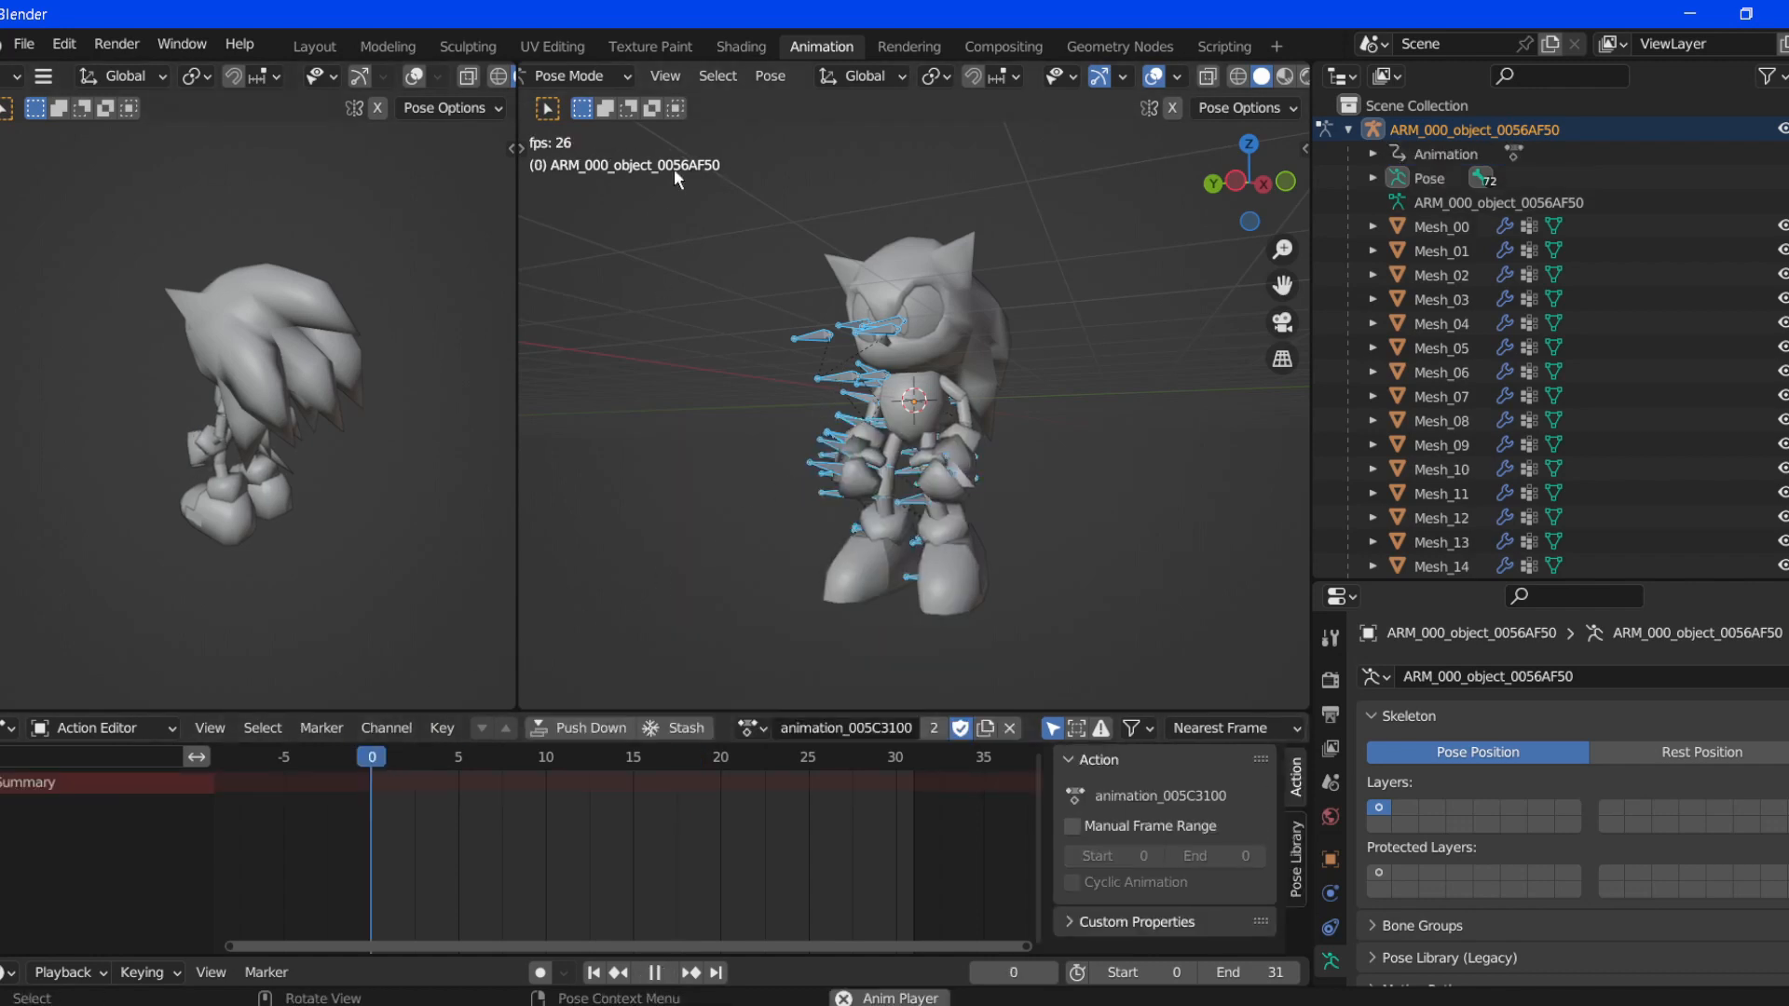
pyautogui.press('space')
pyautogui.click(378, 756)
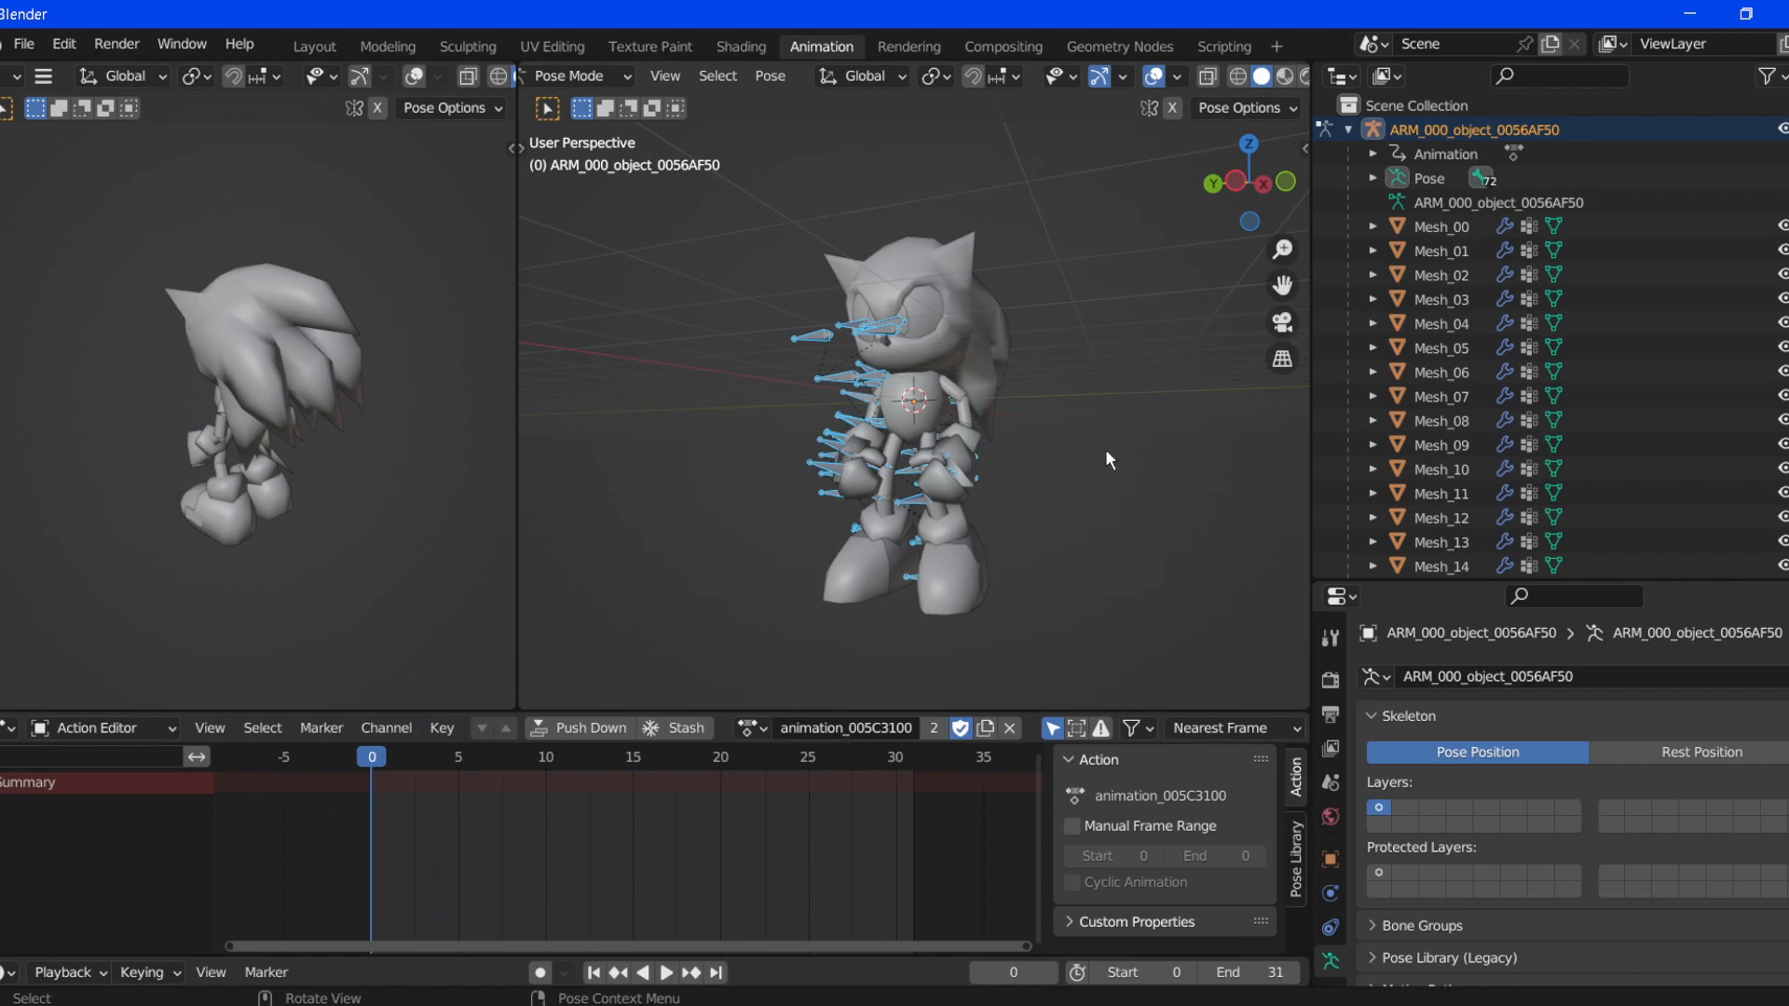
# - Examine the model and its armature from several angles in the 3D viewport
pyautogui.press('KP_4')
pyautogui.press('KP_4')
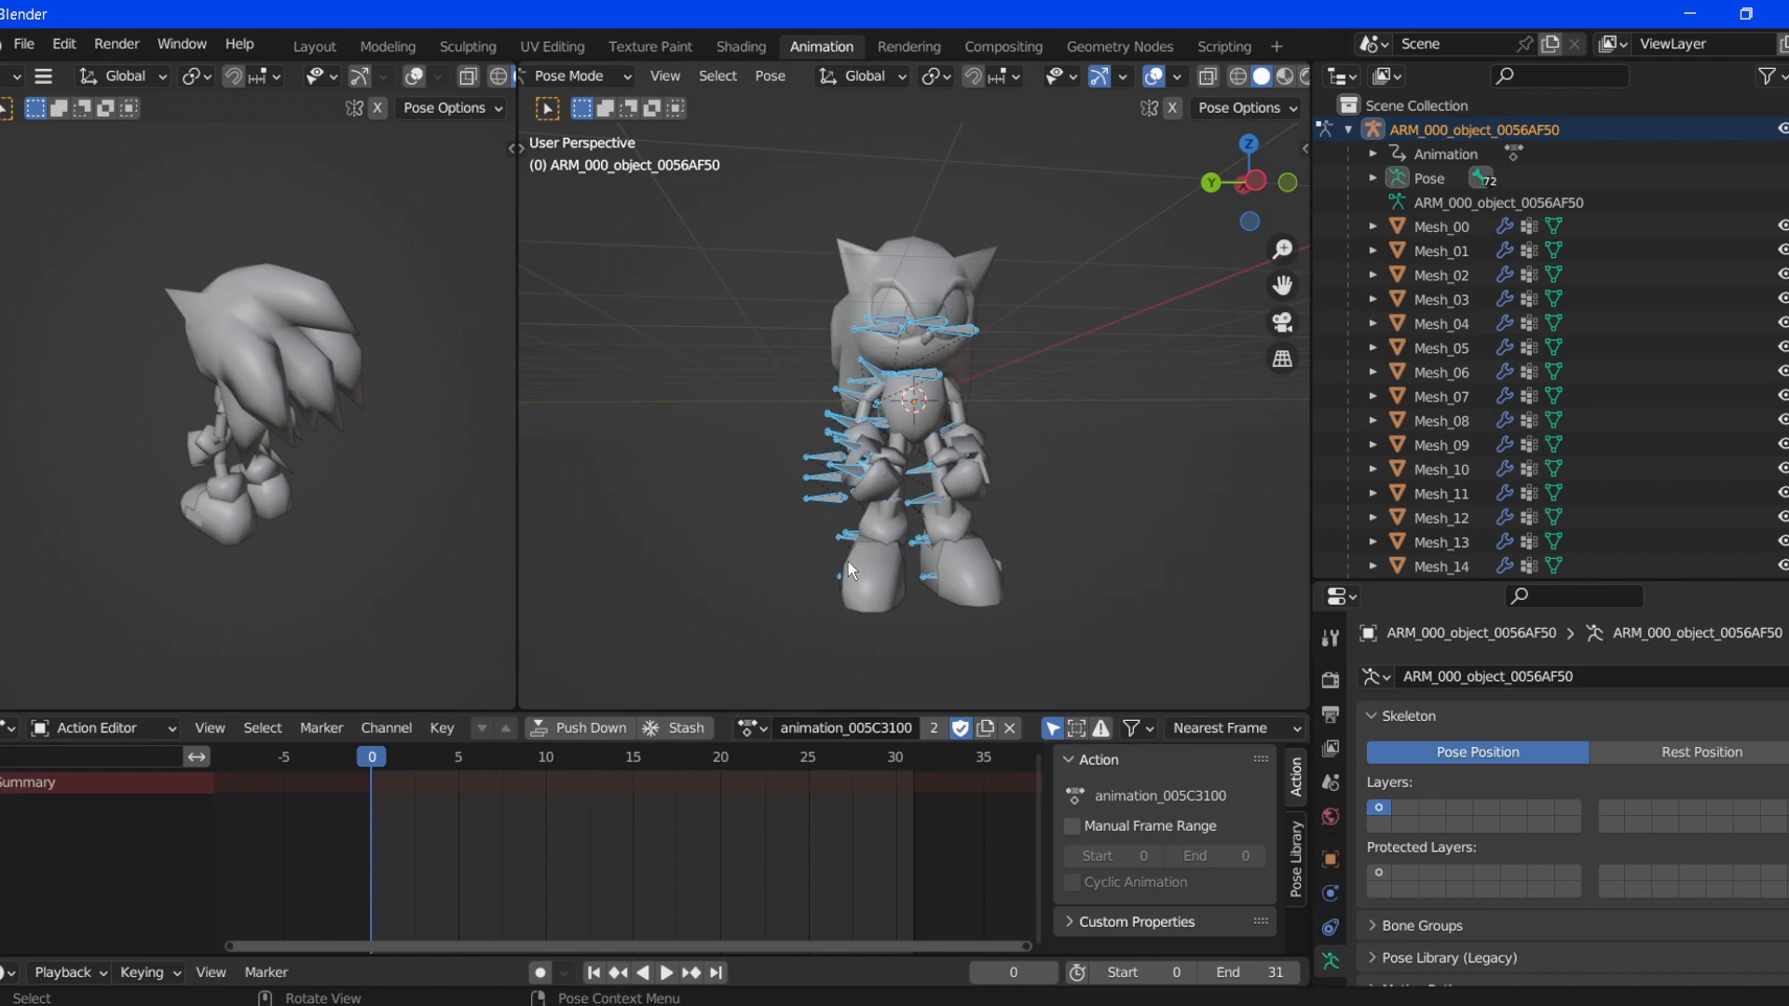
pyautogui.scroll(2, 1025, 395)
pyautogui.press('KP_6')
pyautogui.press('KP_6')
pyautogui.press('KP_6')
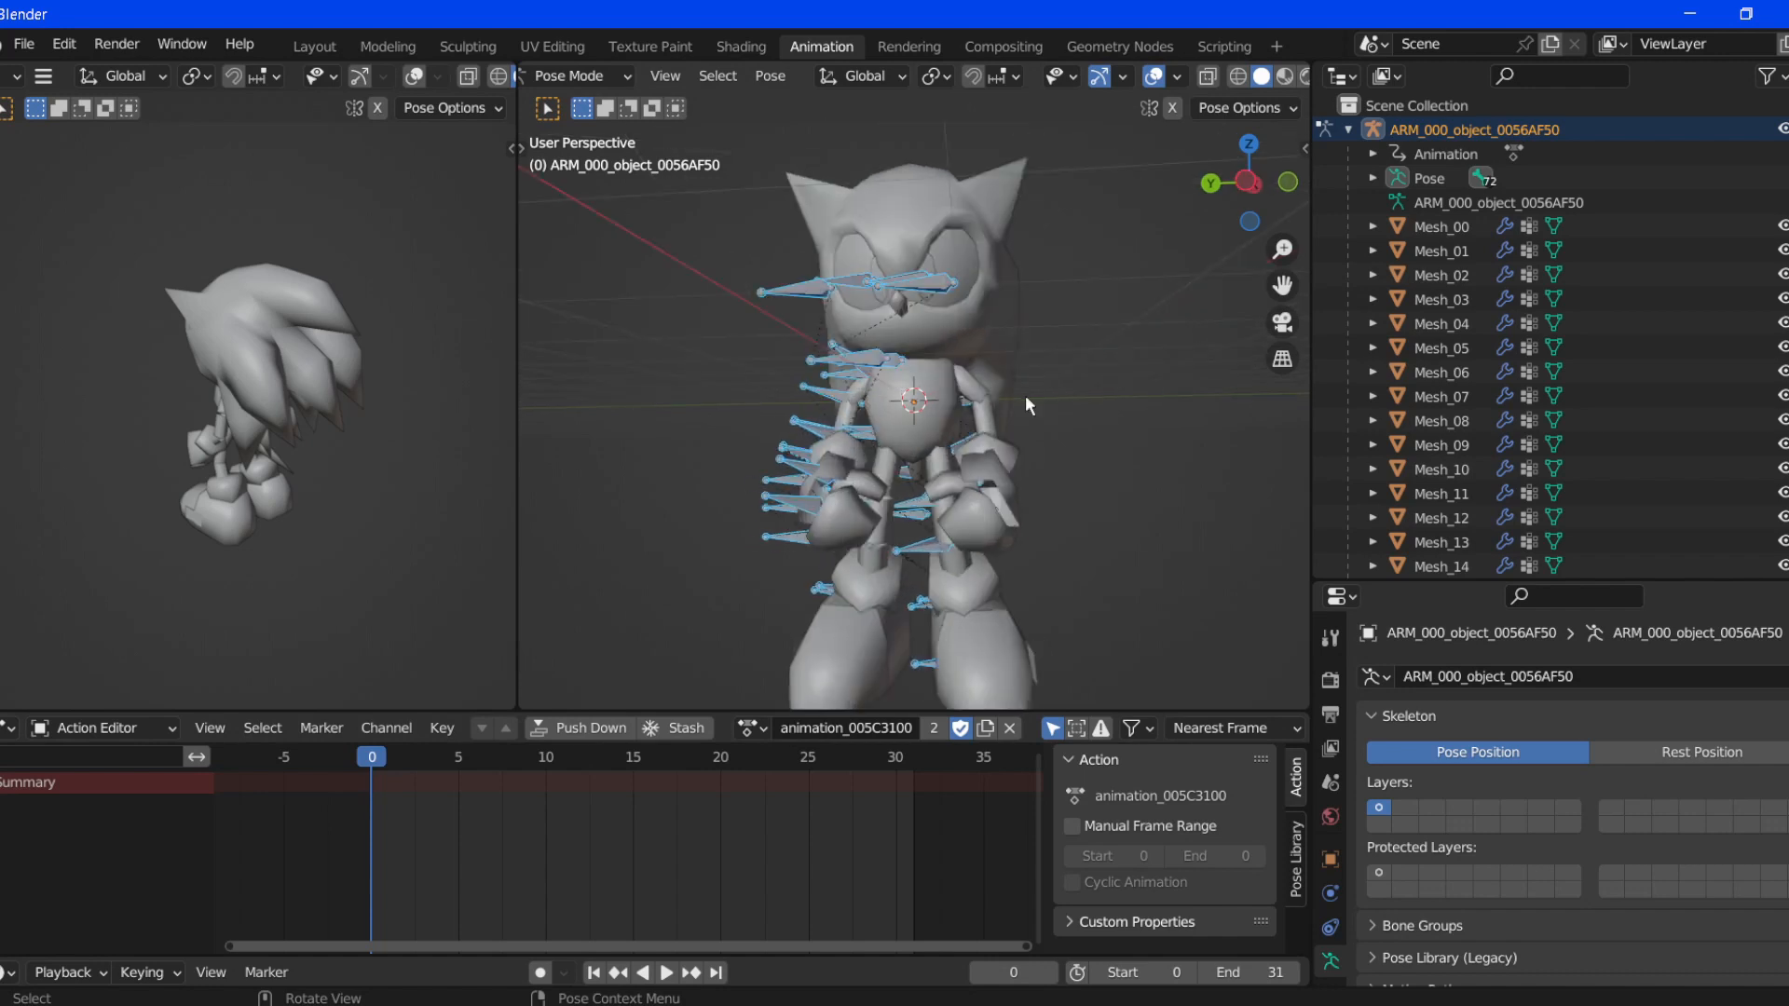
pyautogui.press('KP_6')
pyautogui.press('KP_6')
pyautogui.press('KP_6')
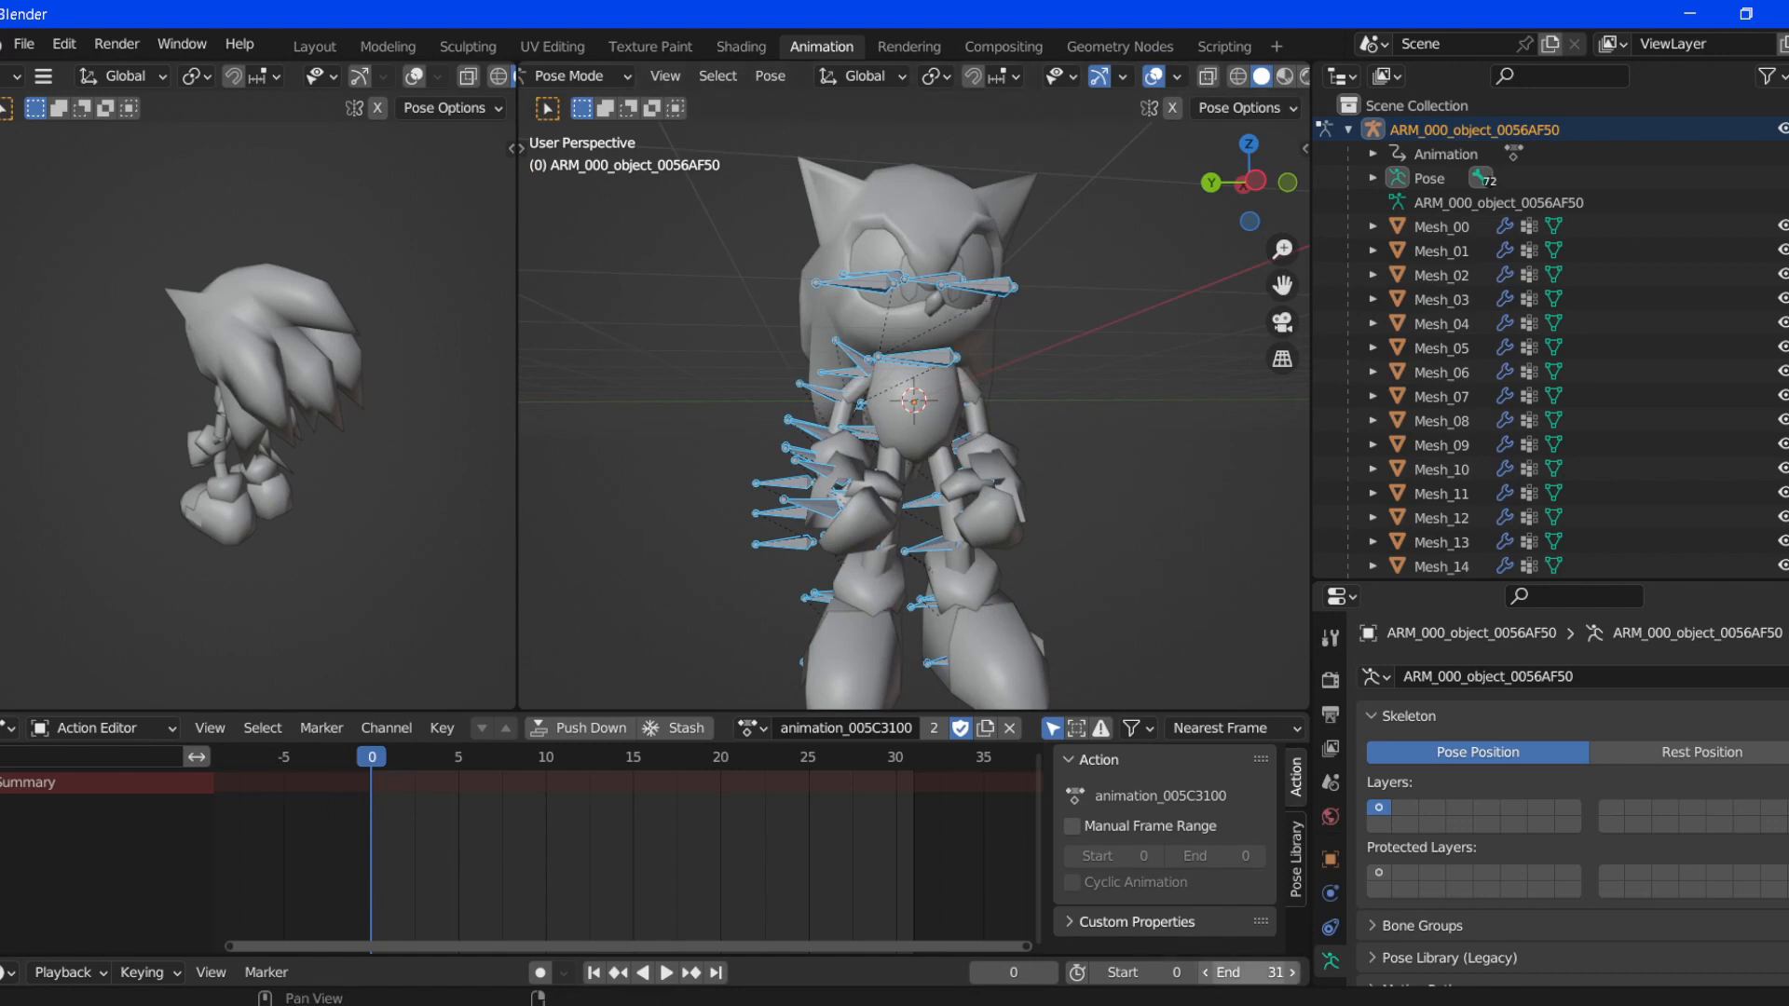
# - Expand the Pose bones down the 024_object_005655F0 arm chain and select bone 027_object_00565554
pyautogui.click(1374, 178)
pyautogui.click(1450, 373)
pyautogui.click(1421, 373)
pyautogui.click(1445, 397)
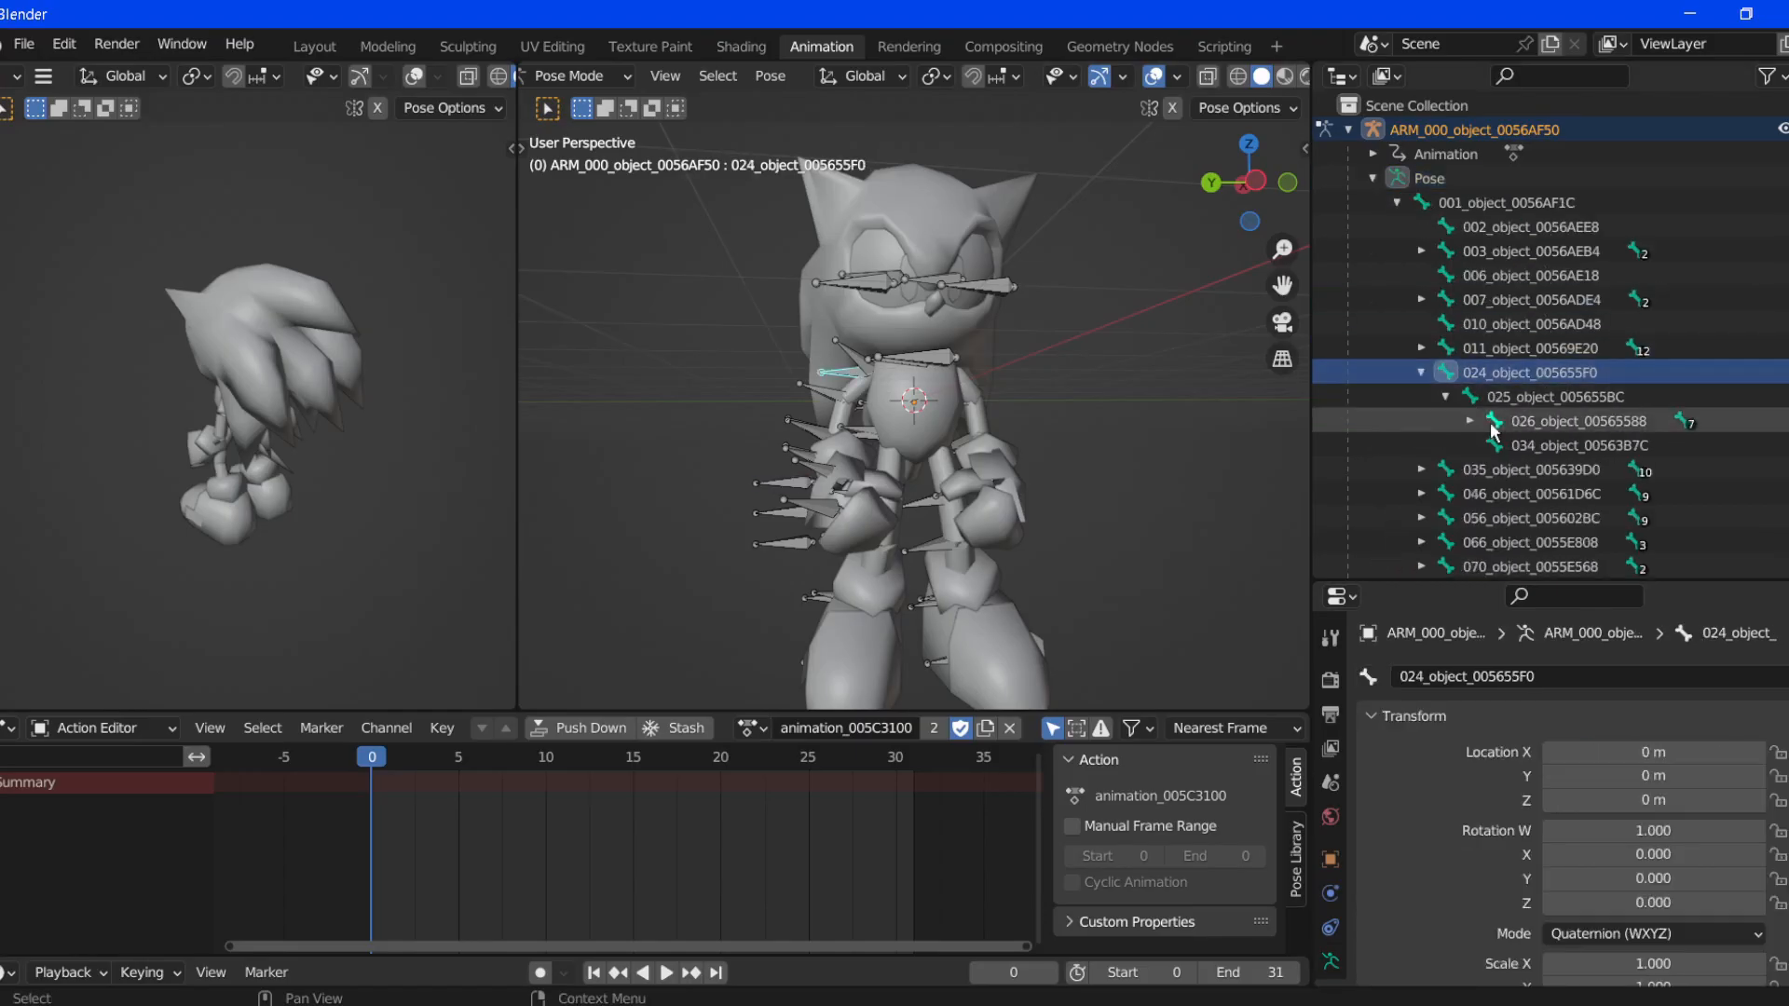
pyautogui.click(1470, 421)
pyautogui.click(1524, 446)
pyautogui.press('r')
pyautogui.press('r')
pyautogui.click(1106, 517)
pyautogui.hotkey('ctrl', 'z')
# - Rotate bone 027_object_00565554 freely until the character's right forearm hangs down beside the body
pyautogui.press('r')
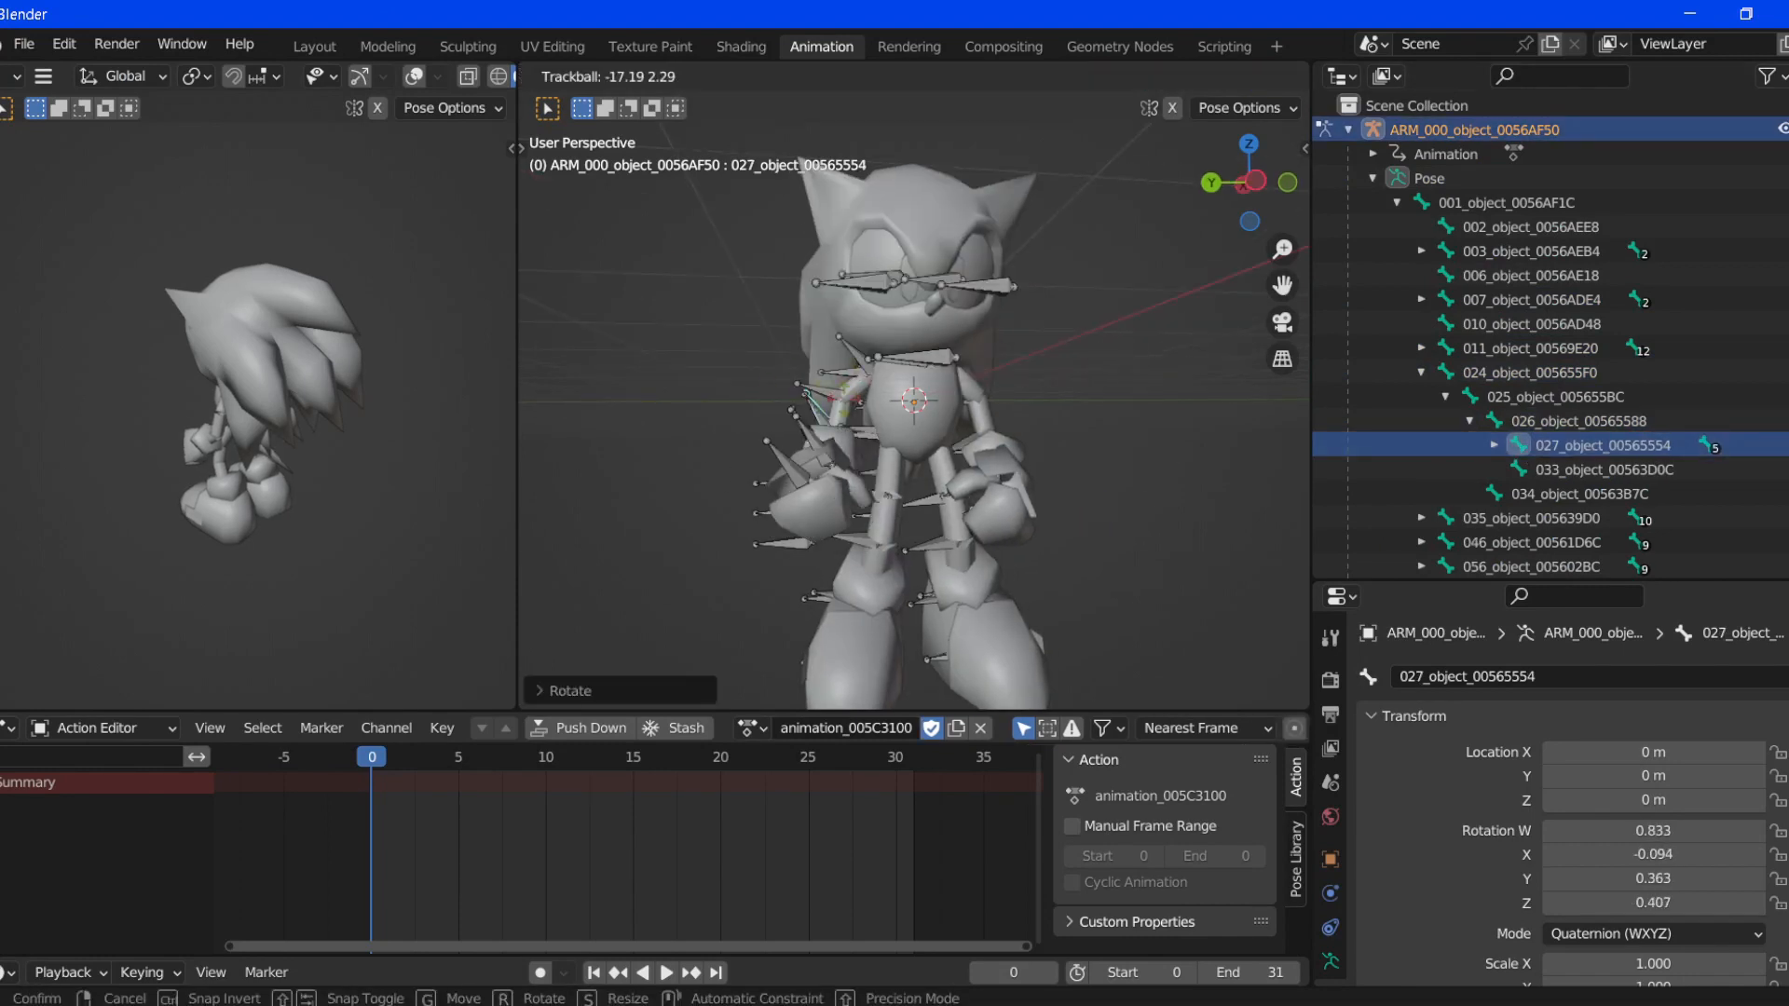
pyautogui.click(943, 438)
pyautogui.press('r')
pyautogui.press('r')
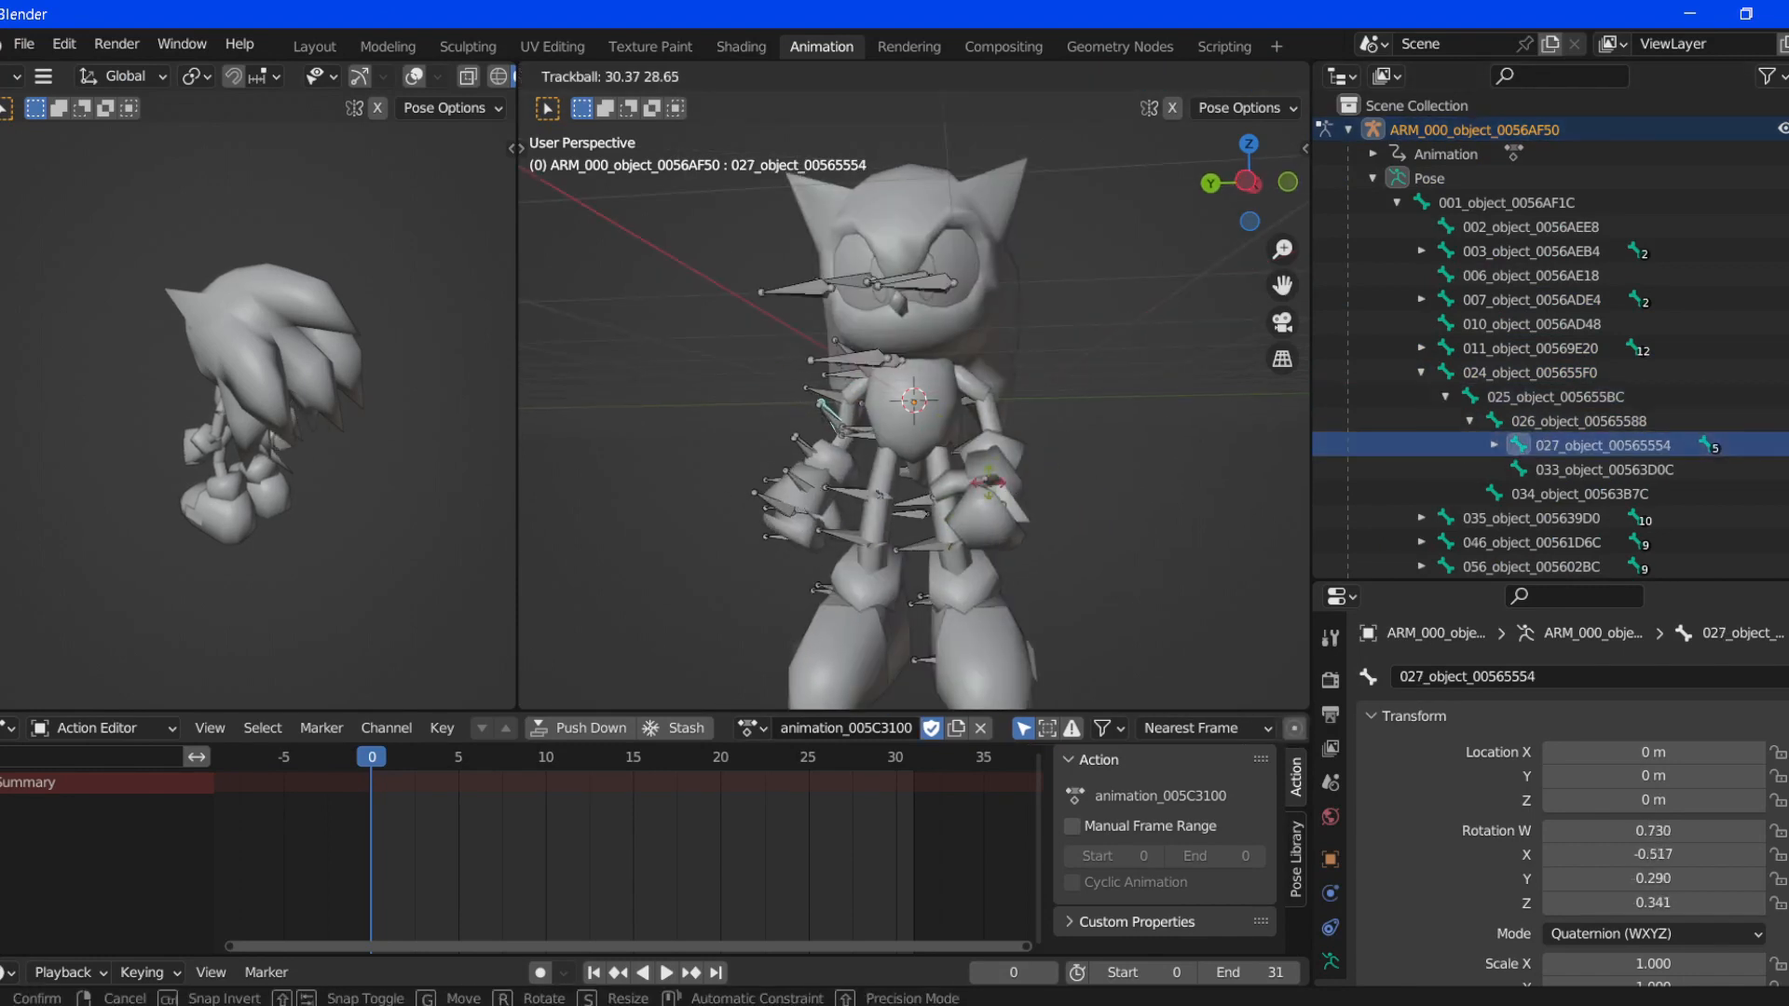
pyautogui.click(932, 372)
pyautogui.press('r')
pyautogui.click(932, 345)
pyautogui.moveTo(932, 345); pyautogui.dragTo(1100, 335, button='middle')
pyautogui.press('r')
pyautogui.click(1100, 261)
pyautogui.moveTo(1100, 261); pyautogui.dragTo(929, 256, button='middle')
pyautogui.press('r')
pyautogui.press('r')
pyautogui.click(988, 308)
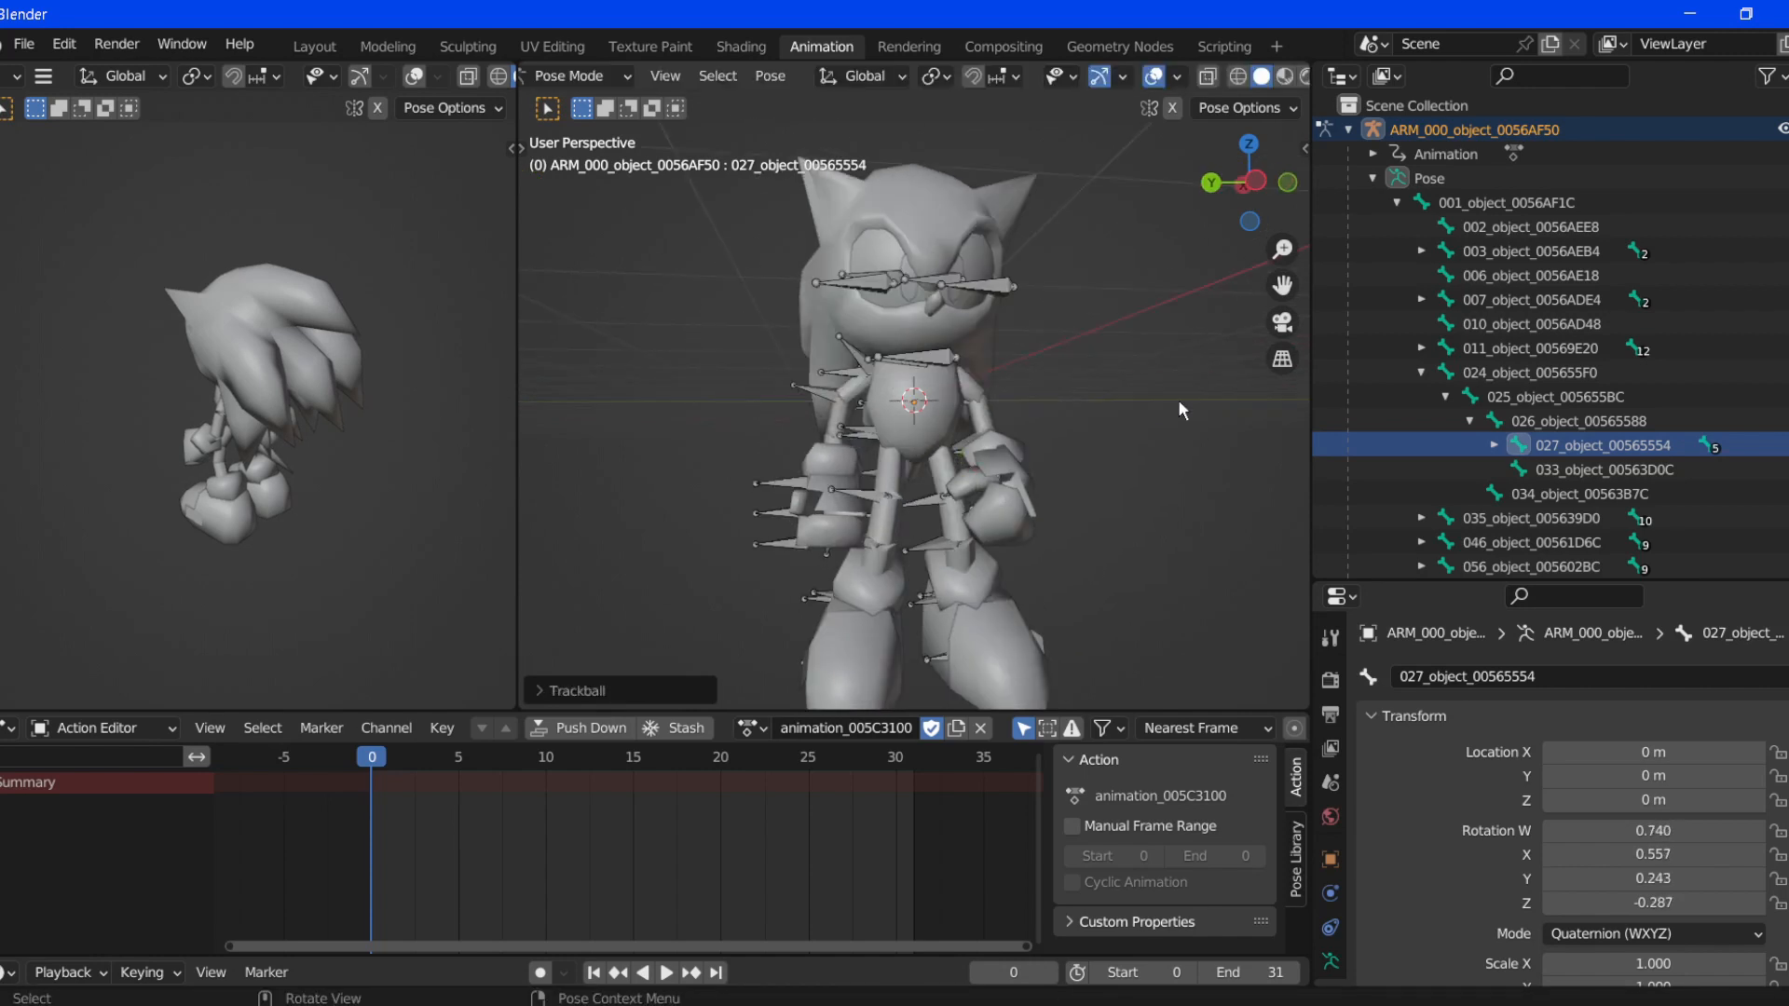
# - Expand bone 027_object_00565554 and rotate its child bone 030_object_00564CD0 to reorient the right hand
pyautogui.click(1494, 446)
pyautogui.click(1549, 518)
pyautogui.press('r')
pyautogui.press('r')
pyautogui.click(1137, 476)
pyautogui.moveTo(1137, 476); pyautogui.dragTo(1071, 480, button='middle')
# - Rotate the parent bone 026_object_00565588 freely to adjust the right arm
pyautogui.click(1520, 445)
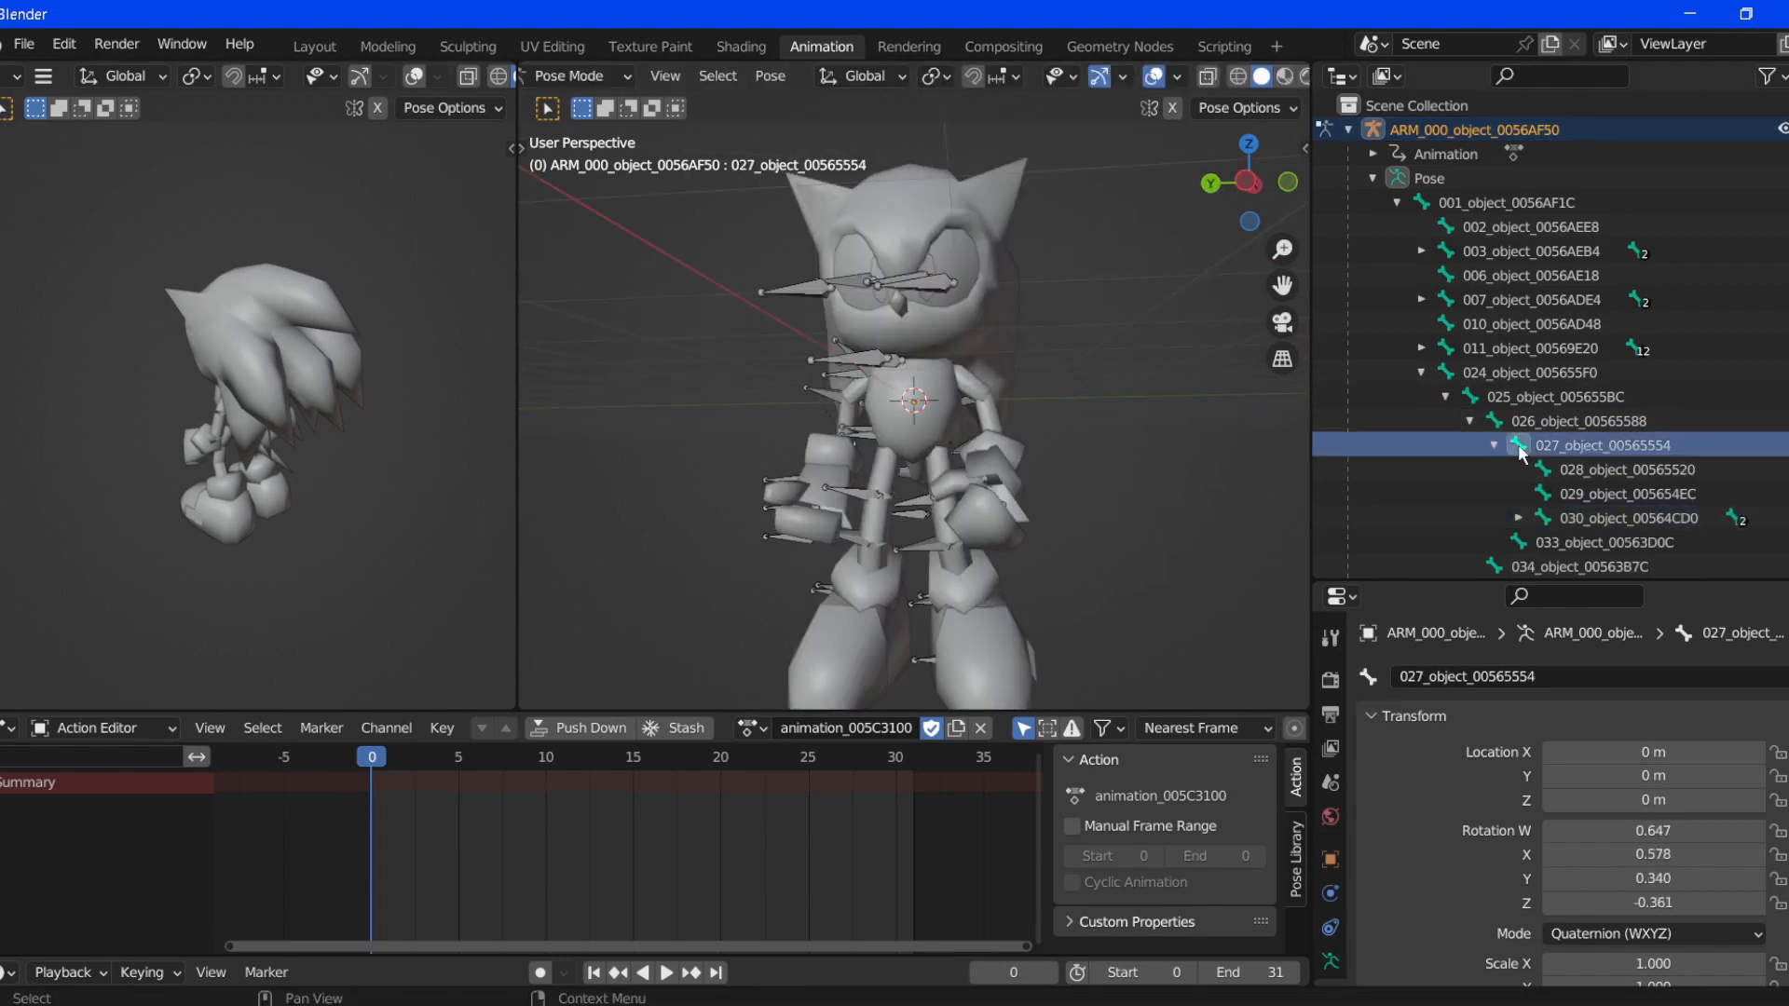
pyautogui.click(1496, 422)
pyautogui.press('r')
pyautogui.press('r')
pyautogui.click(1211, 471)
# - Expand bone 030_object_00564CD0 and rotate bone 032_object_005647B8 at the end of the right arm chain
pyautogui.click(1518, 518)
pyautogui.click(1567, 543)
pyautogui.click(1568, 566)
pyautogui.press('r')
pyautogui.press('r')
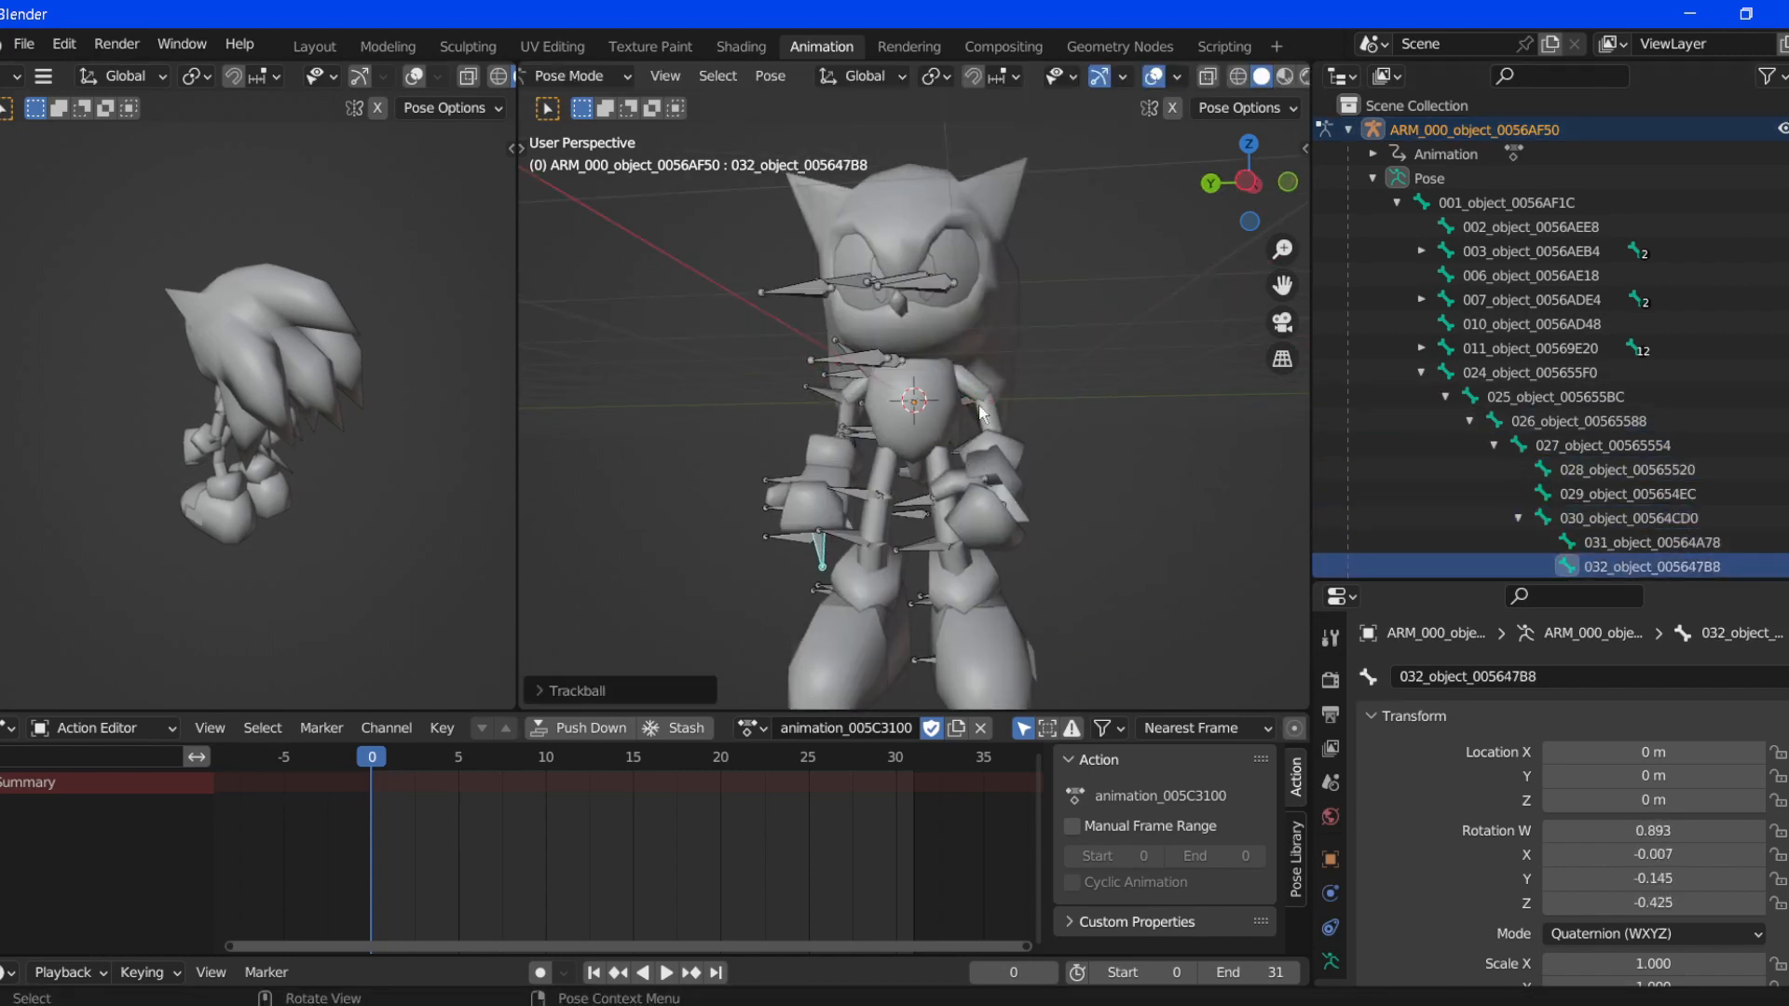
pyautogui.press('r')
pyautogui.press('r')
pyautogui.press('r')
# - Collapse the right arm chain, expand the 035_object_005639D0 chain, and rotate bone 037_object_00563968 to lower the left arm
pyautogui.click(1421, 373)
pyautogui.click(1447, 397)
pyautogui.click(1421, 397)
pyautogui.click(1445, 422)
pyautogui.click(1488, 445)
pyautogui.press('r')
pyautogui.press('r')
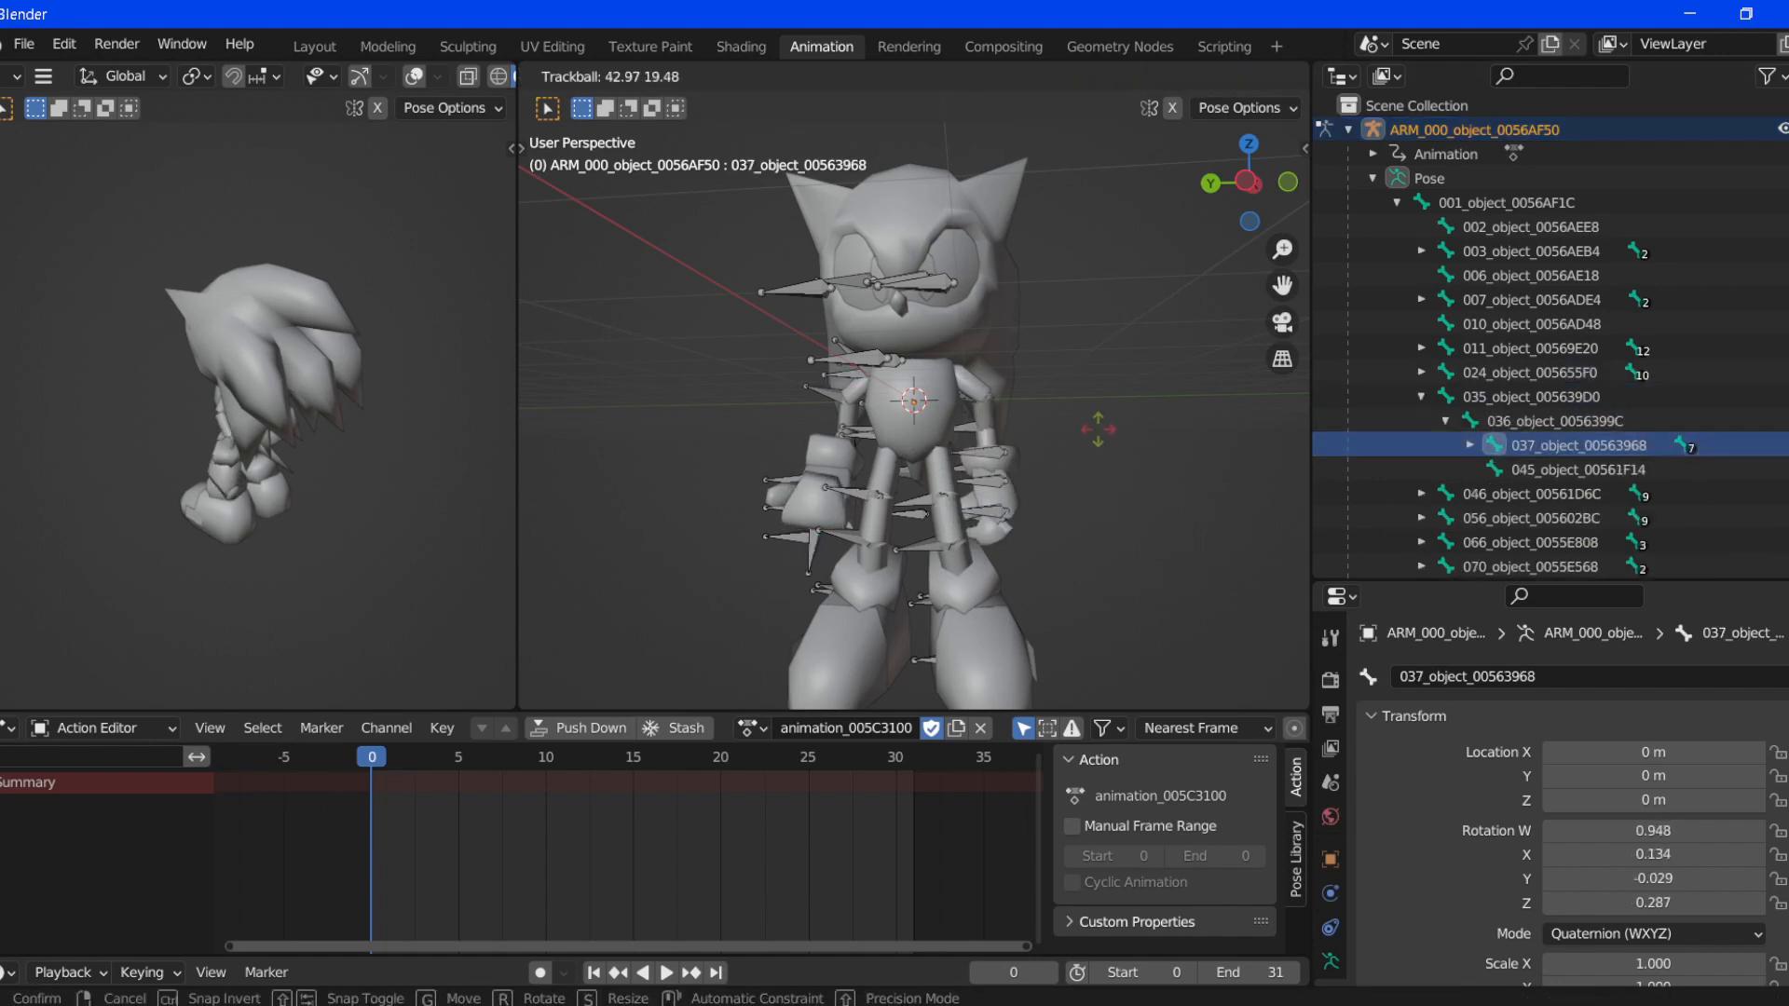
pyautogui.click(1099, 428)
# - Rotate bone 036_object_0056399C to refine the left arm, and collapse the 035_object_005639D0 chain
pyautogui.click(1469, 422)
pyautogui.press('r')
pyautogui.press('r')
pyautogui.click(1065, 316)
pyautogui.press('r')
pyautogui.click(1081, 349)
pyautogui.click(1421, 397)
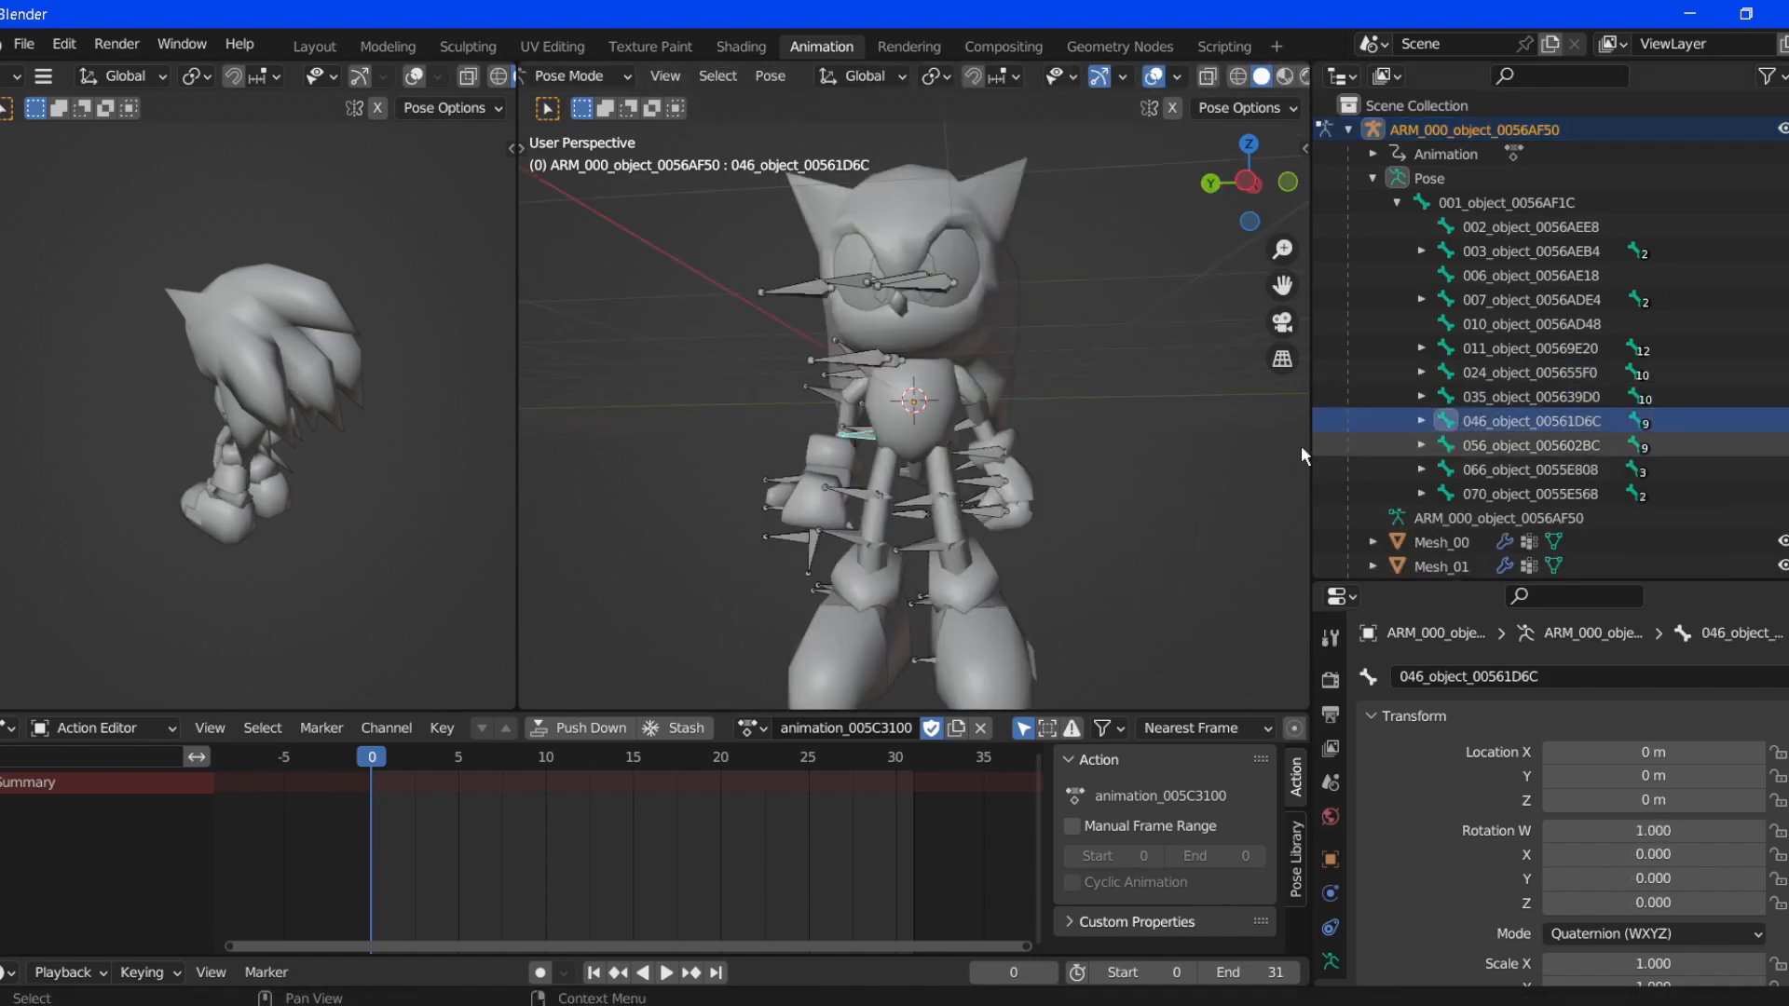
# - Show the transform values and turn the right leg and foot outward using the bones of the 046_object_00561D6C chain, including 048_object_00561D04
pyautogui.click(1421, 421)
pyautogui.click(1445, 445)
pyautogui.click(1568, 470)
pyautogui.press('n')
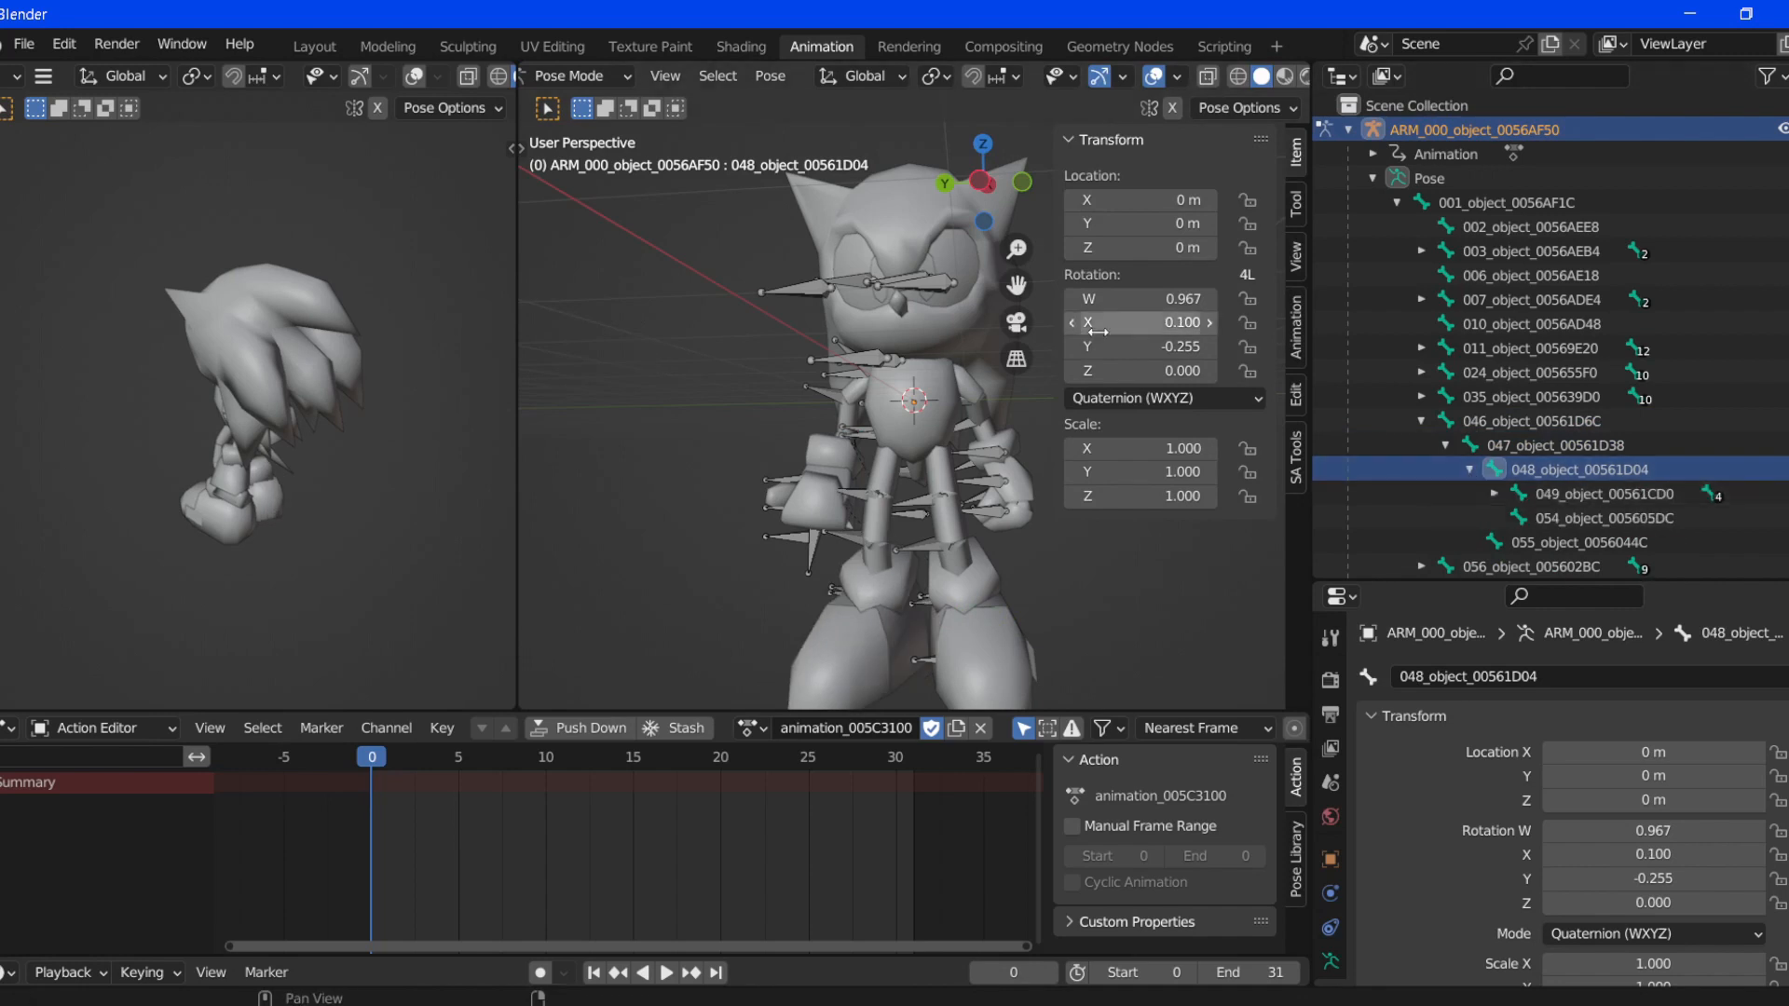
pyautogui.click(1470, 470)
pyautogui.click(1603, 494)
pyautogui.click(1421, 422)
# - Tilt the head bone 011_object_00569E20 with a Y rotation of -0.200, and expand its child bones
pyautogui.click(1530, 347)
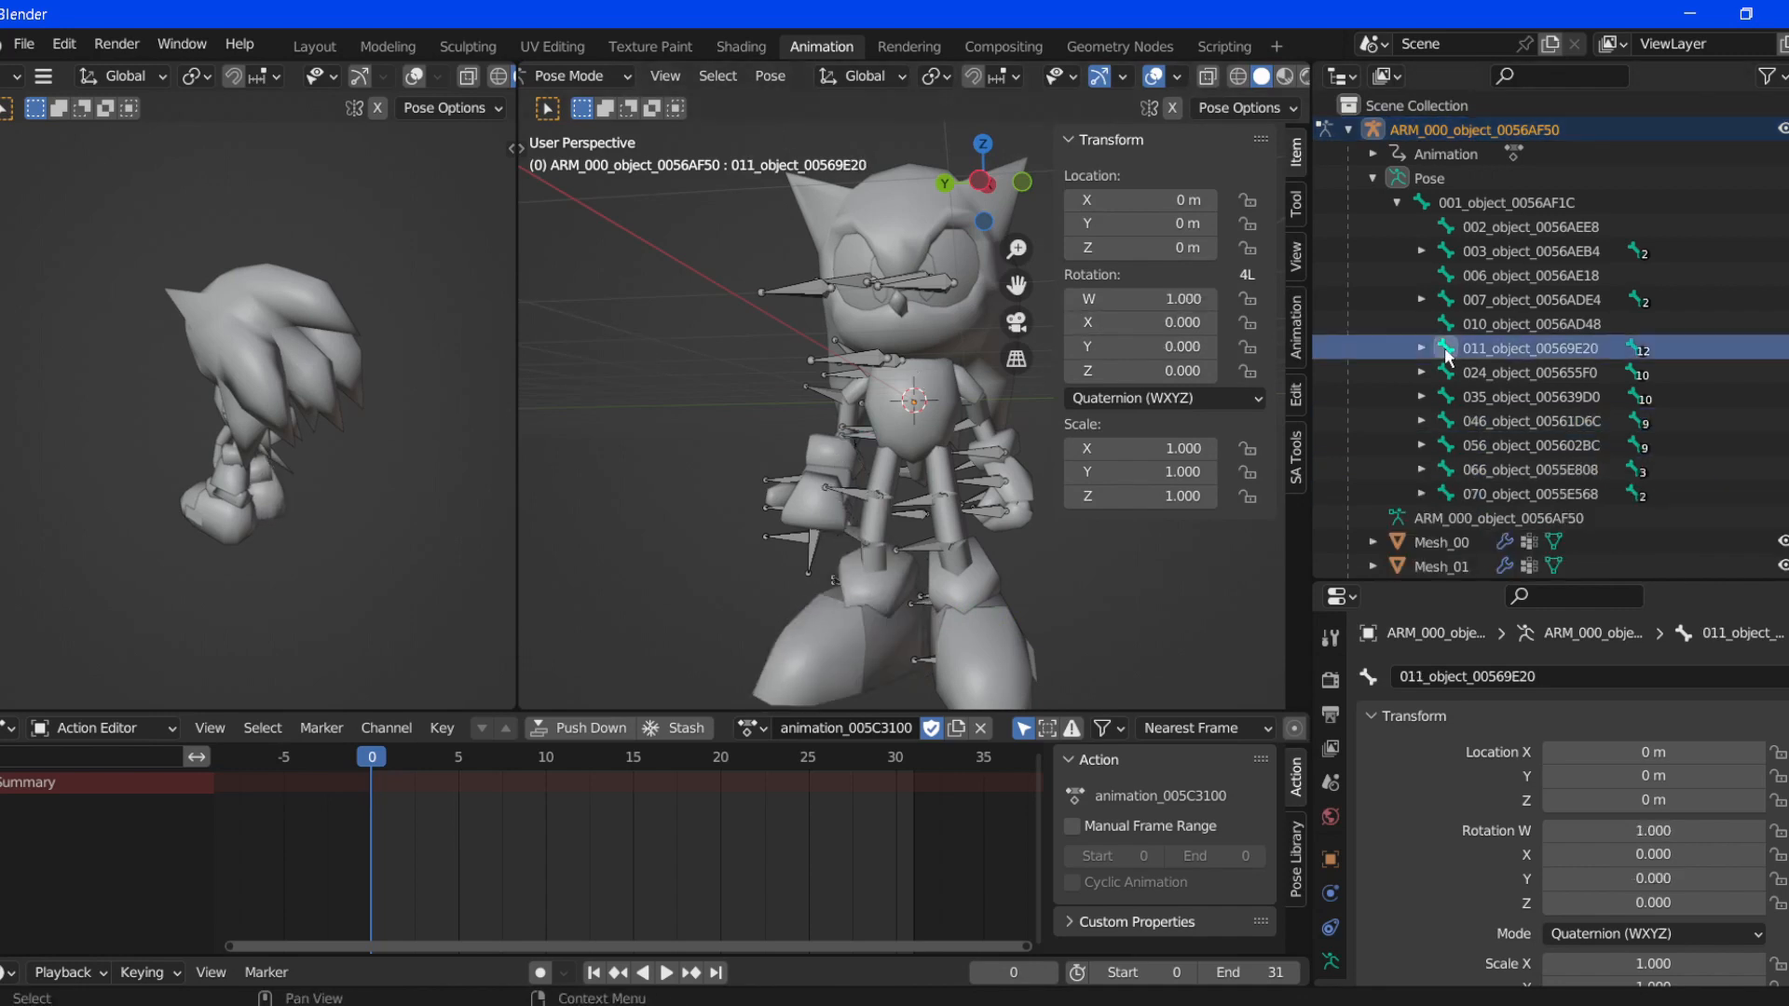
pyautogui.press('r')
pyautogui.click(754, 423)
pyautogui.moveTo(754, 423); pyautogui.dragTo(716, 424, button='middle')
pyautogui.click(1421, 349)
pyautogui.click(1445, 373)
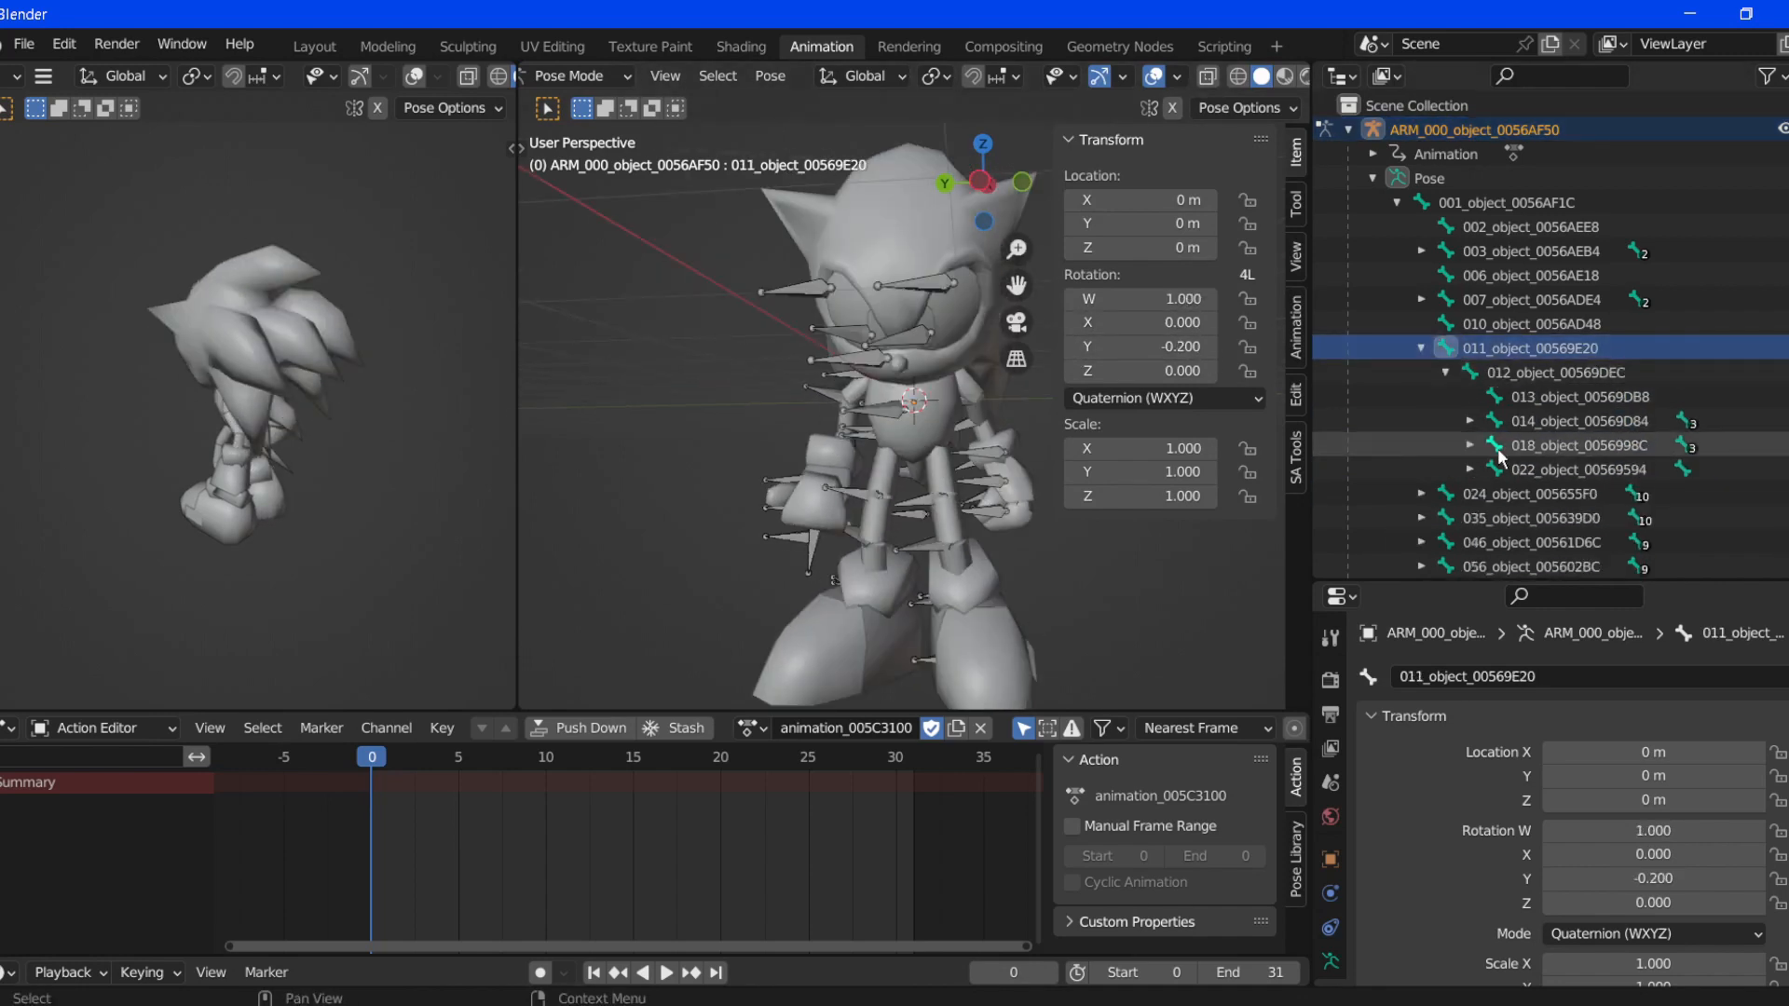
# - Expand the 014_object_00569D84 head chain and rotate its end bone 017_object_00569CE8
pyautogui.click(1469, 421)
pyautogui.click(1493, 446)
pyautogui.click(1603, 494)
pyautogui.press('r')
pyautogui.press('r')
pyautogui.click(783, 420)
# - Expand the 018_object_0056998C head chain and rotate the bone at its end
pyautogui.click(1470, 447)
pyautogui.click(1590, 518)
pyautogui.press('r')
pyautogui.press('r')
pyautogui.click(987, 354)
# - Rotate bone 017_object_00569CE8 in the 014_object_00569D84 chain again, and hide the transform values
pyautogui.click(1469, 447)
pyautogui.click(1469, 422)
pyautogui.click(1617, 494)
pyautogui.press('r')
pyautogui.press('r')
pyautogui.scroll(-6, 917, 394)
pyautogui.press('r')
pyautogui.press('r')
pyautogui.click(915, 396)
pyautogui.click(915, 395)
pyautogui.moveTo(915, 395); pyautogui.dragTo(1002, 492, button='middle')
pyautogui.press('n')
pyautogui.scroll(-4, 1003, 449)
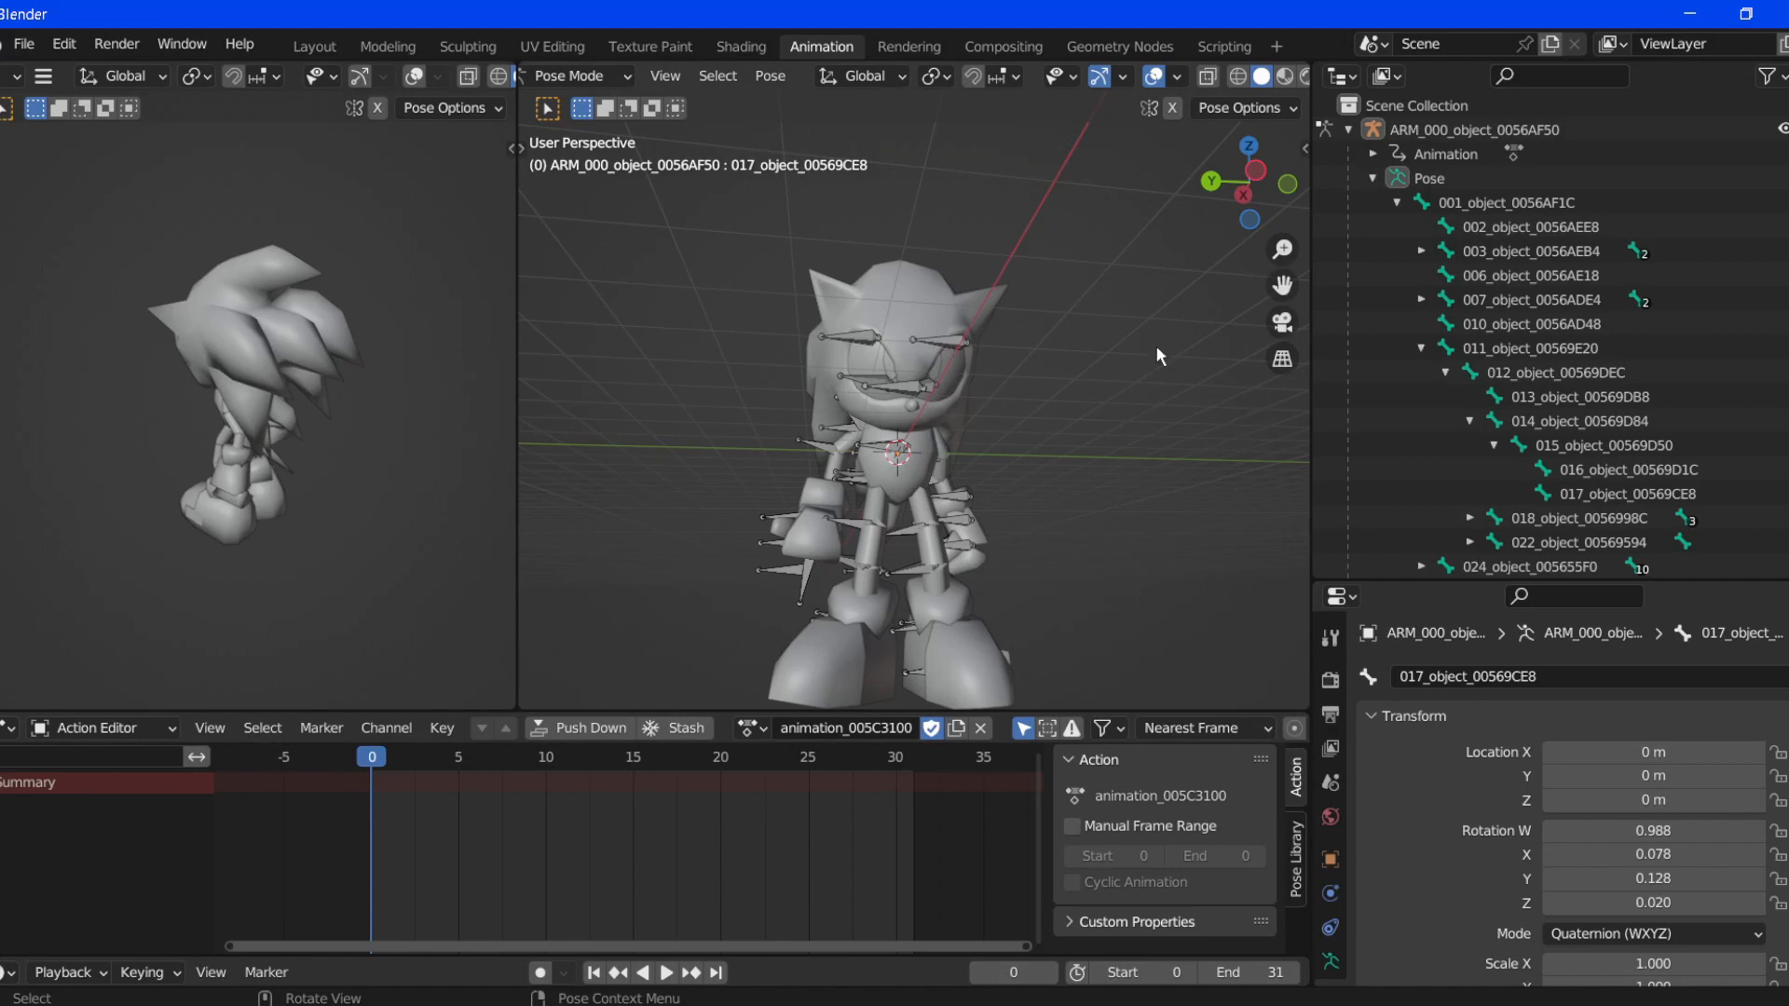
# - Select all of the armature's pose bones and insert Location, Rotation & Scale keyframes at frame 0
pyautogui.click(1407, 179)
pyautogui.press('a')
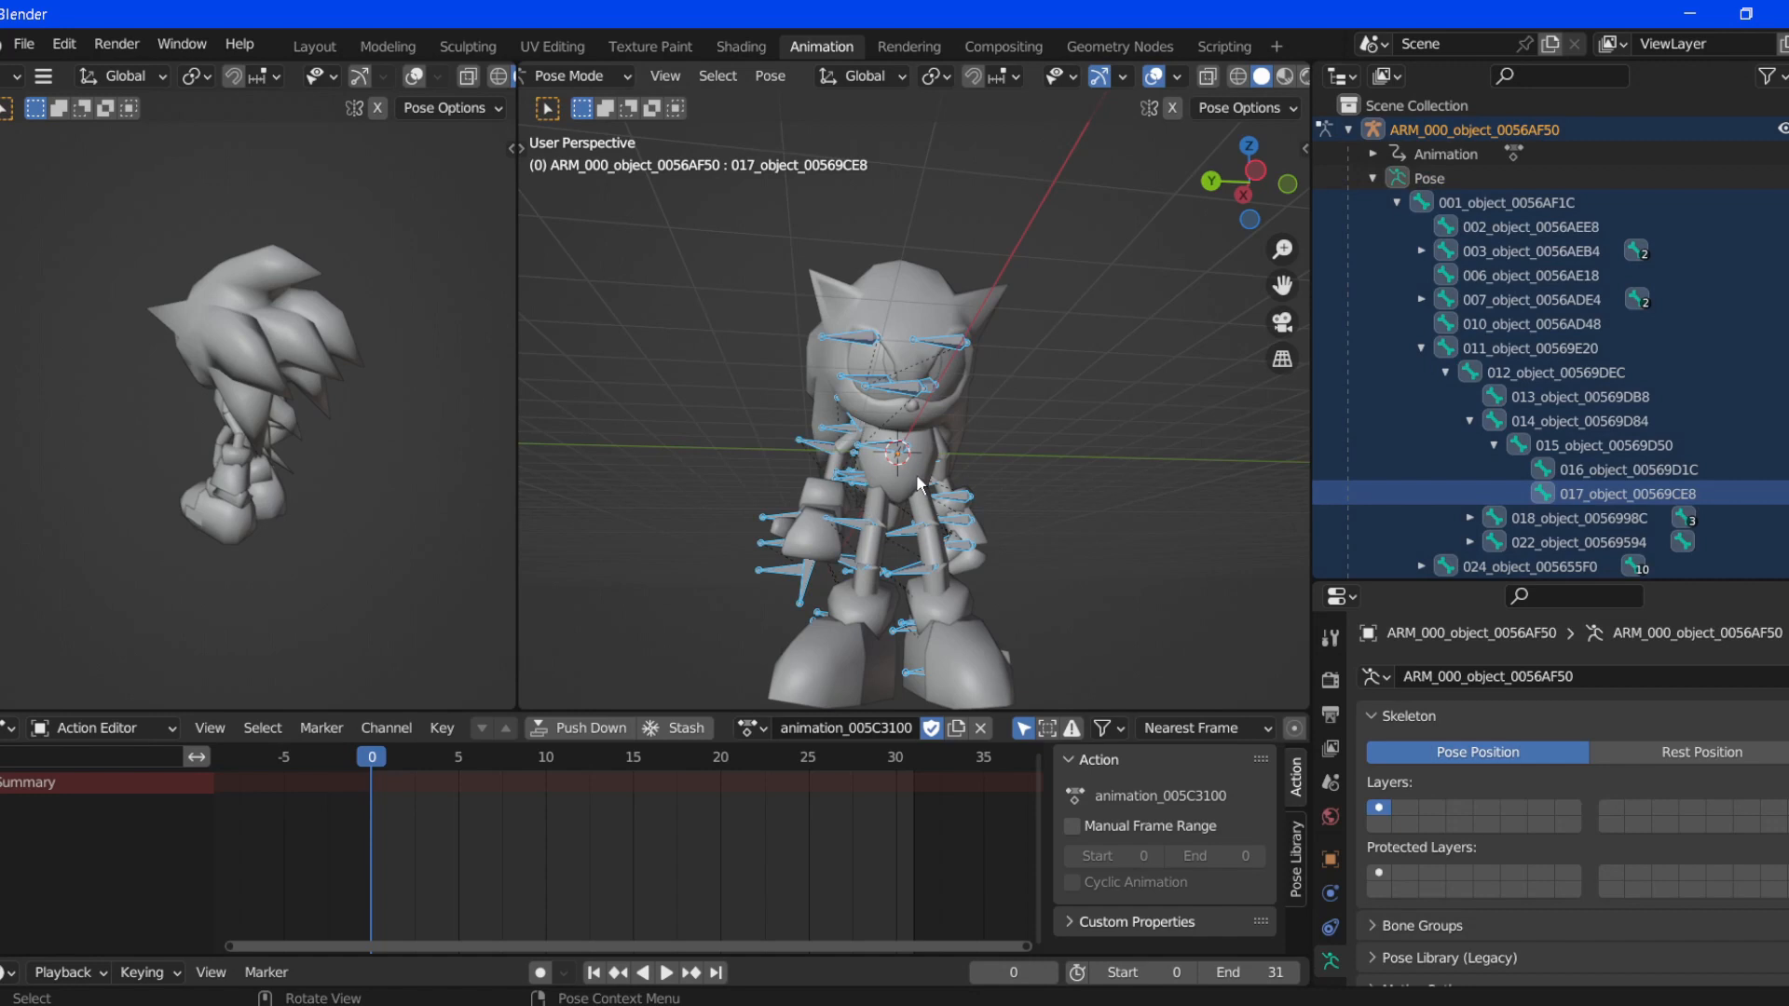
pyautogui.press('i')
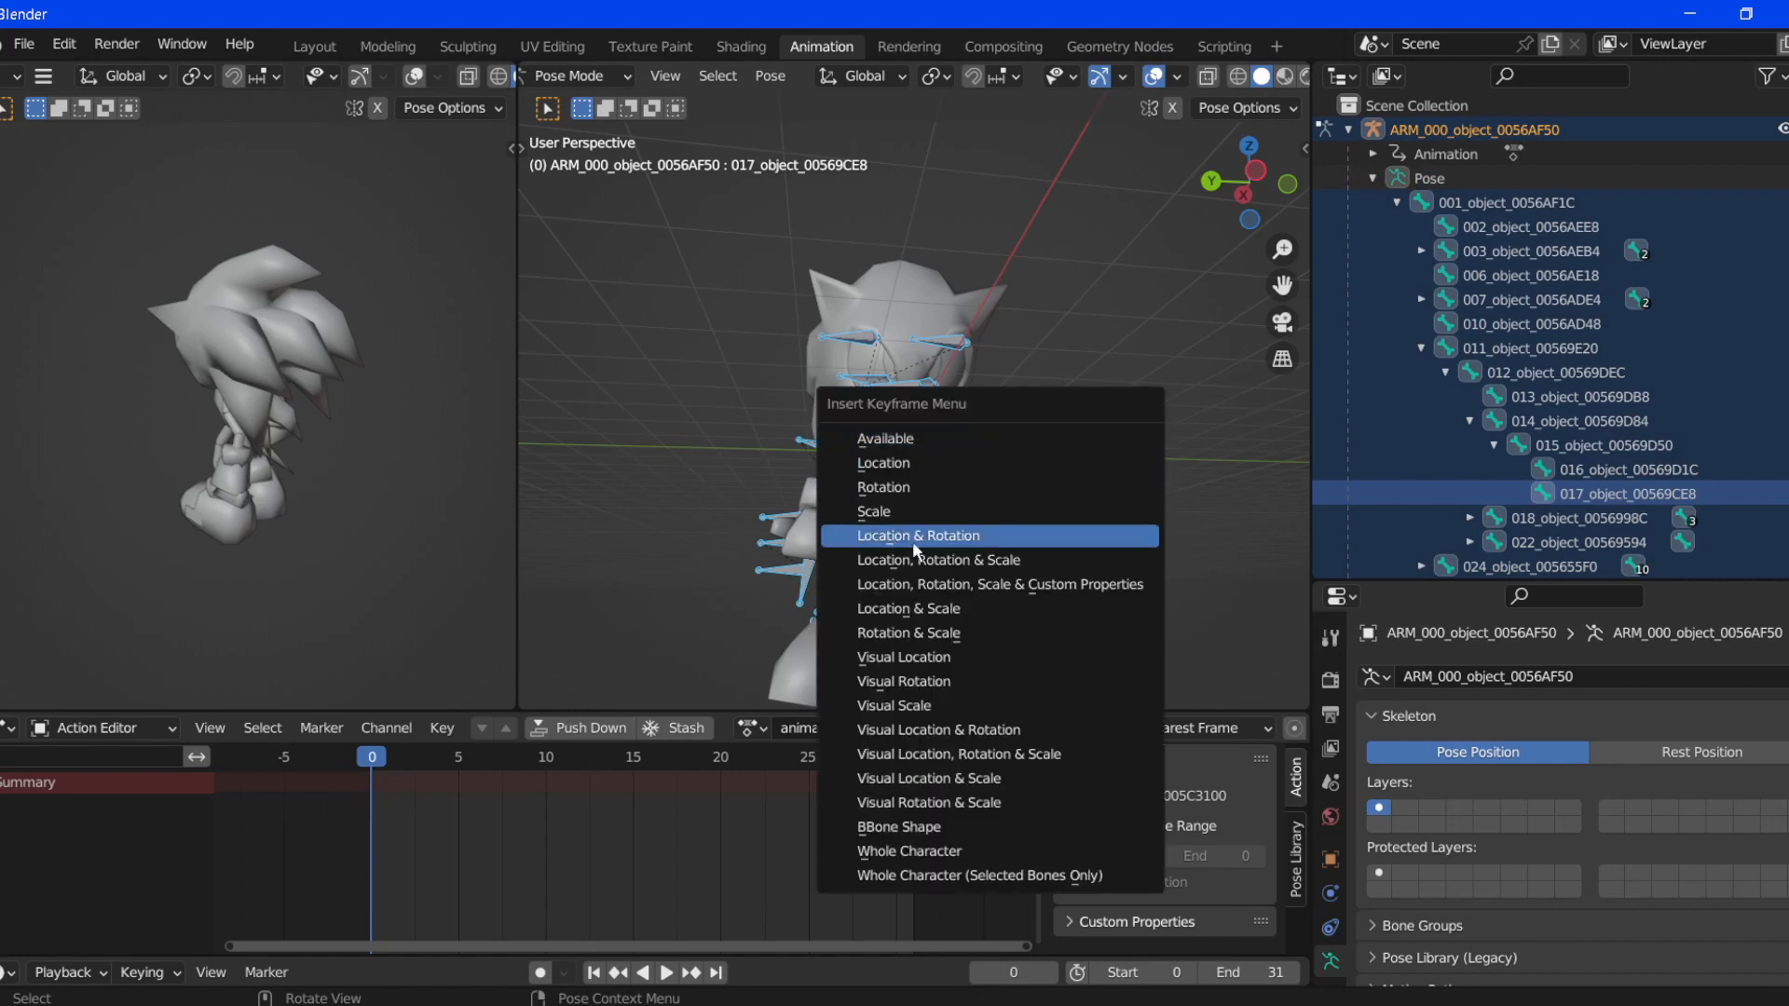
pyautogui.click(964, 438)
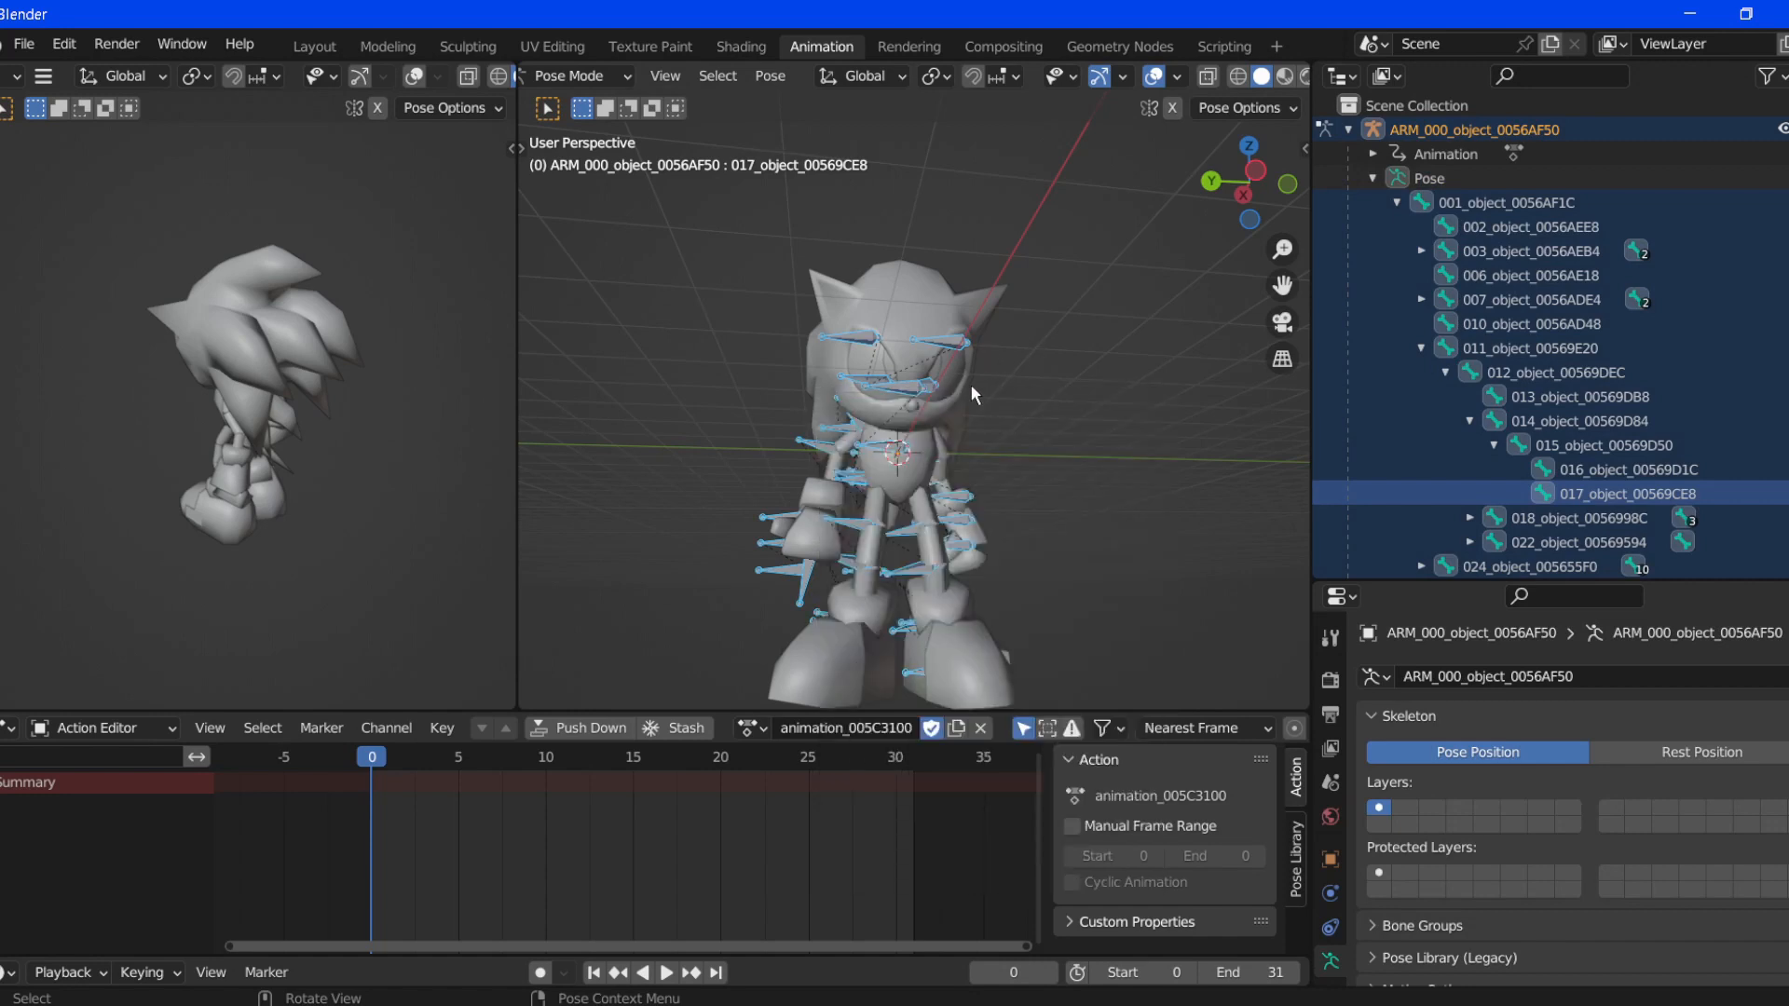
pyautogui.press('i')
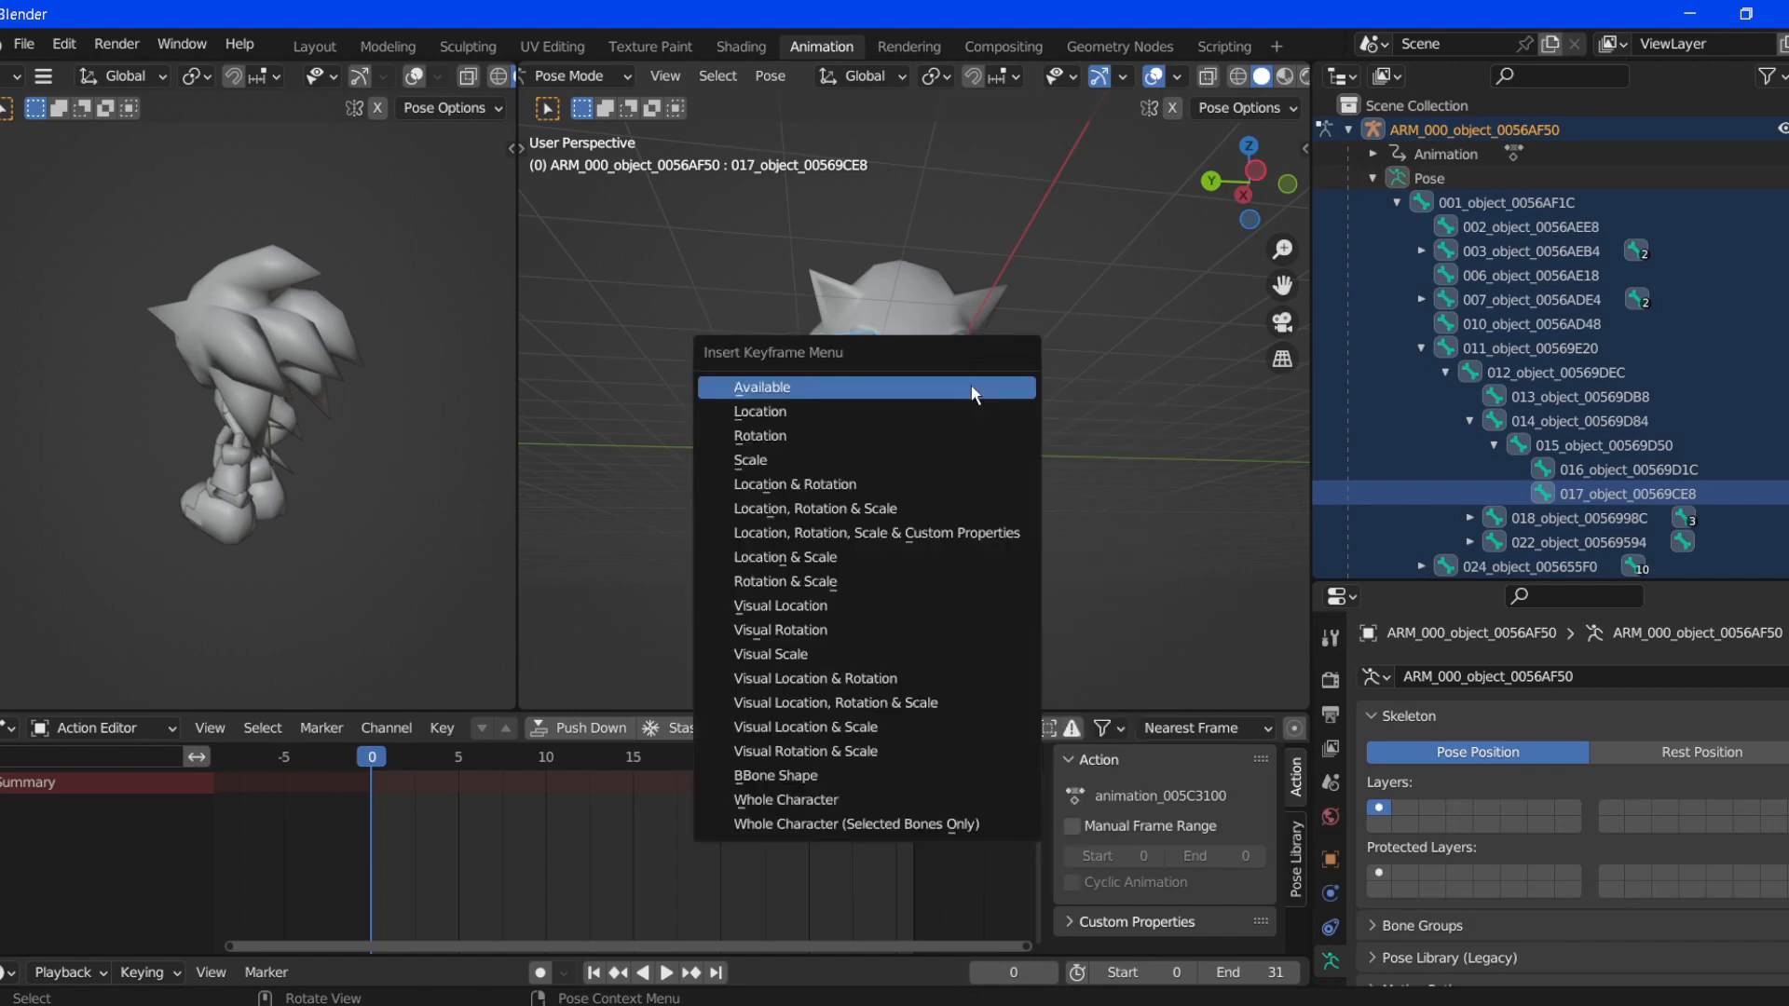
pyautogui.click(841, 510)
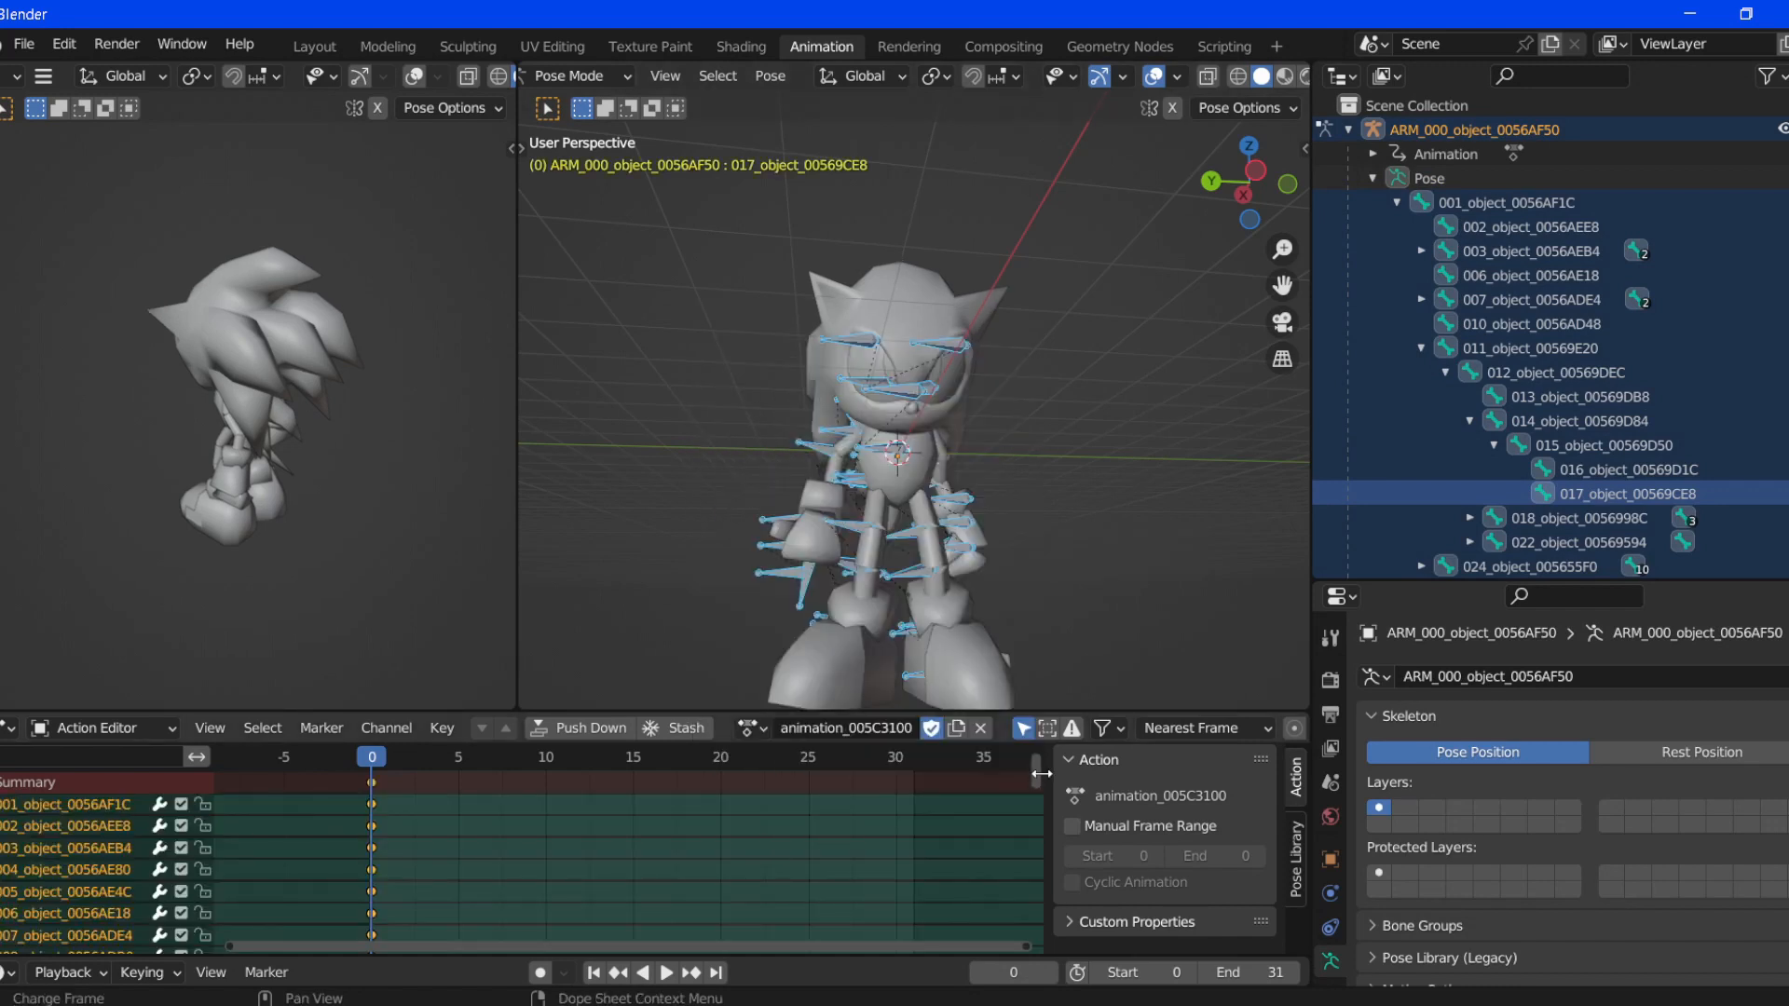
# - Return to frame 0 after checking frame 15, and insert the pose keyframes for all bones again
pyautogui.moveTo(1042, 781)
pyautogui.mouseDown()
pyautogui.moveTo(1053, 976)
pyautogui.moveTo(1031, 763)
pyautogui.mouseUp()
pyautogui.click(631, 759)
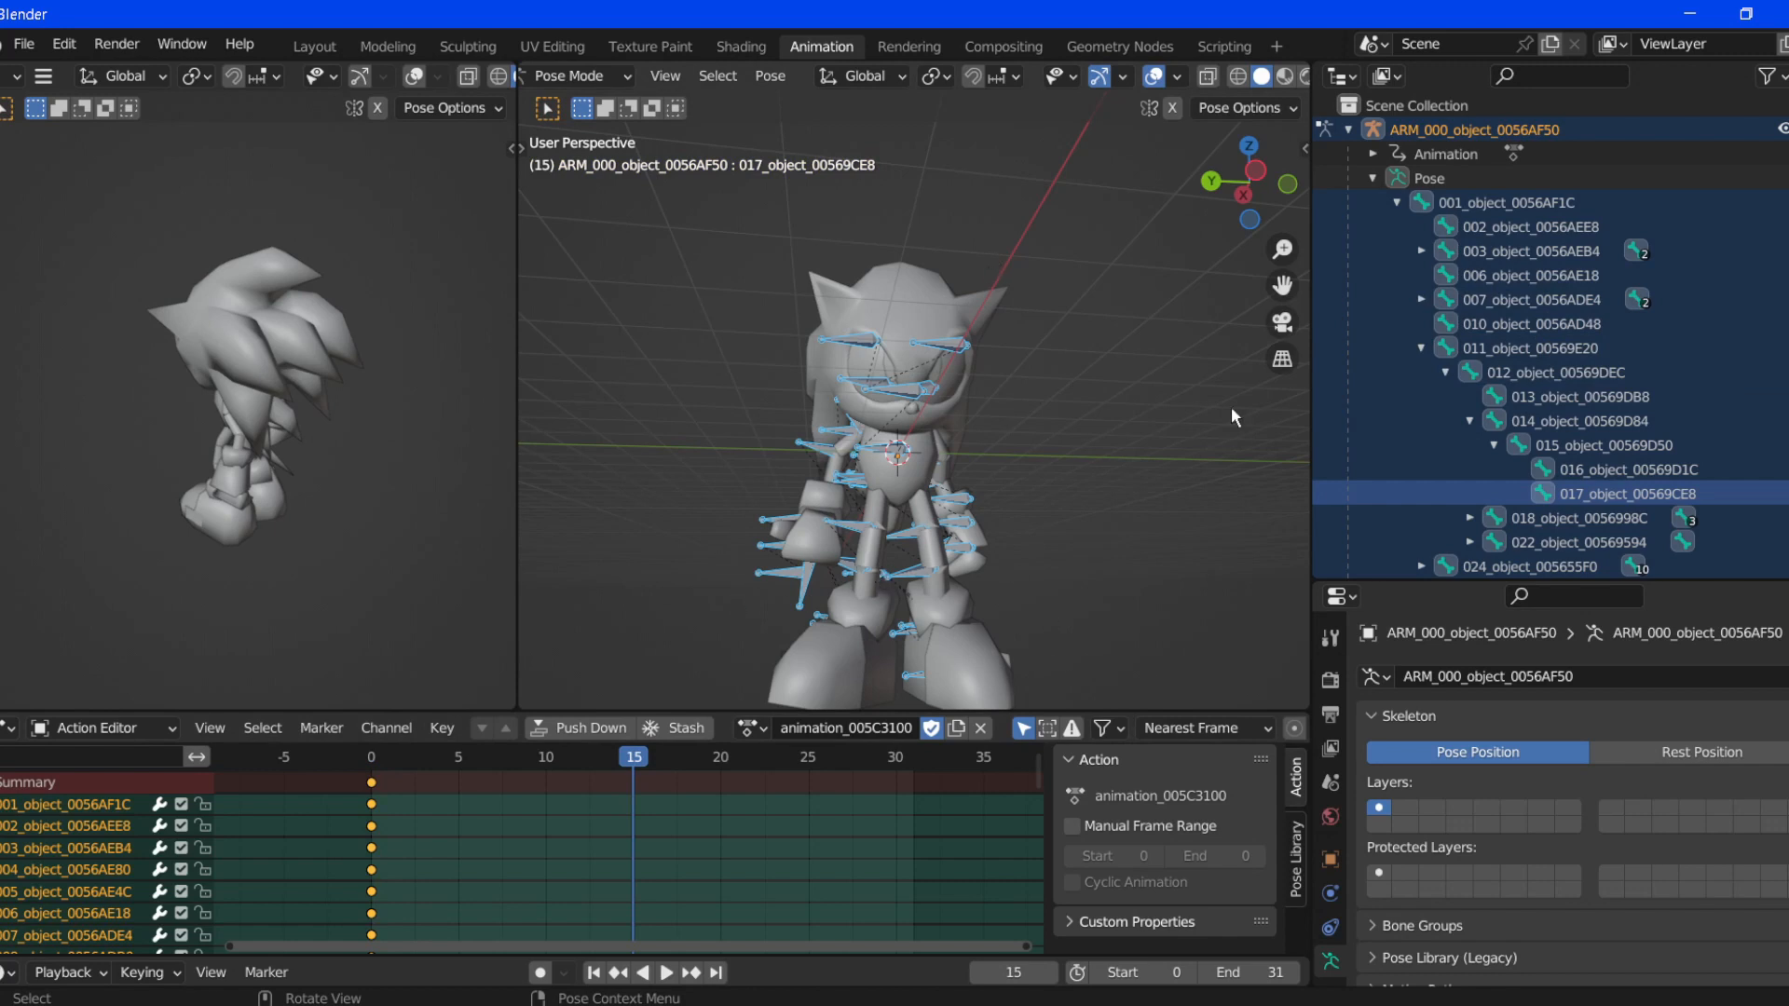
pyautogui.click(372, 760)
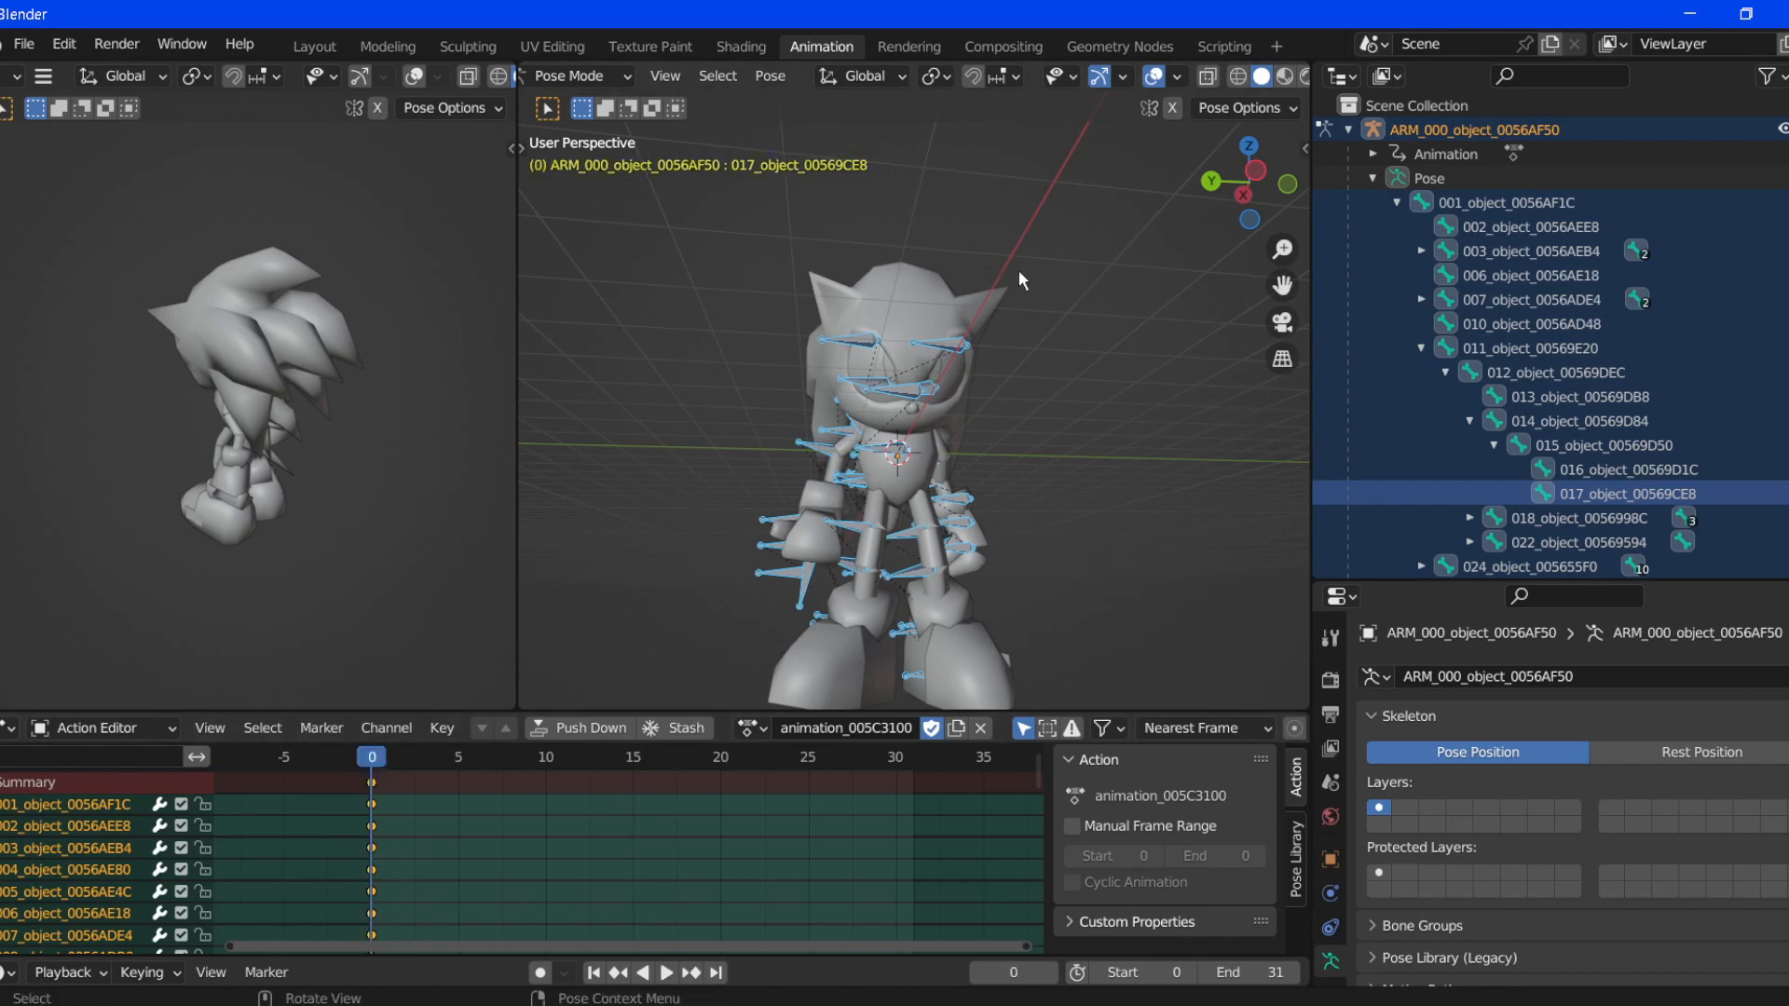
pyautogui.press('i')
pyautogui.click(882, 181)
pyautogui.press('i')
pyautogui.click(936, 350)
# - Go to frame 15, select only bone 024_object_005655F0, and set its Z location to -0.25 m
pyautogui.moveTo(652, 757); pyautogui.dragTo(640, 767)
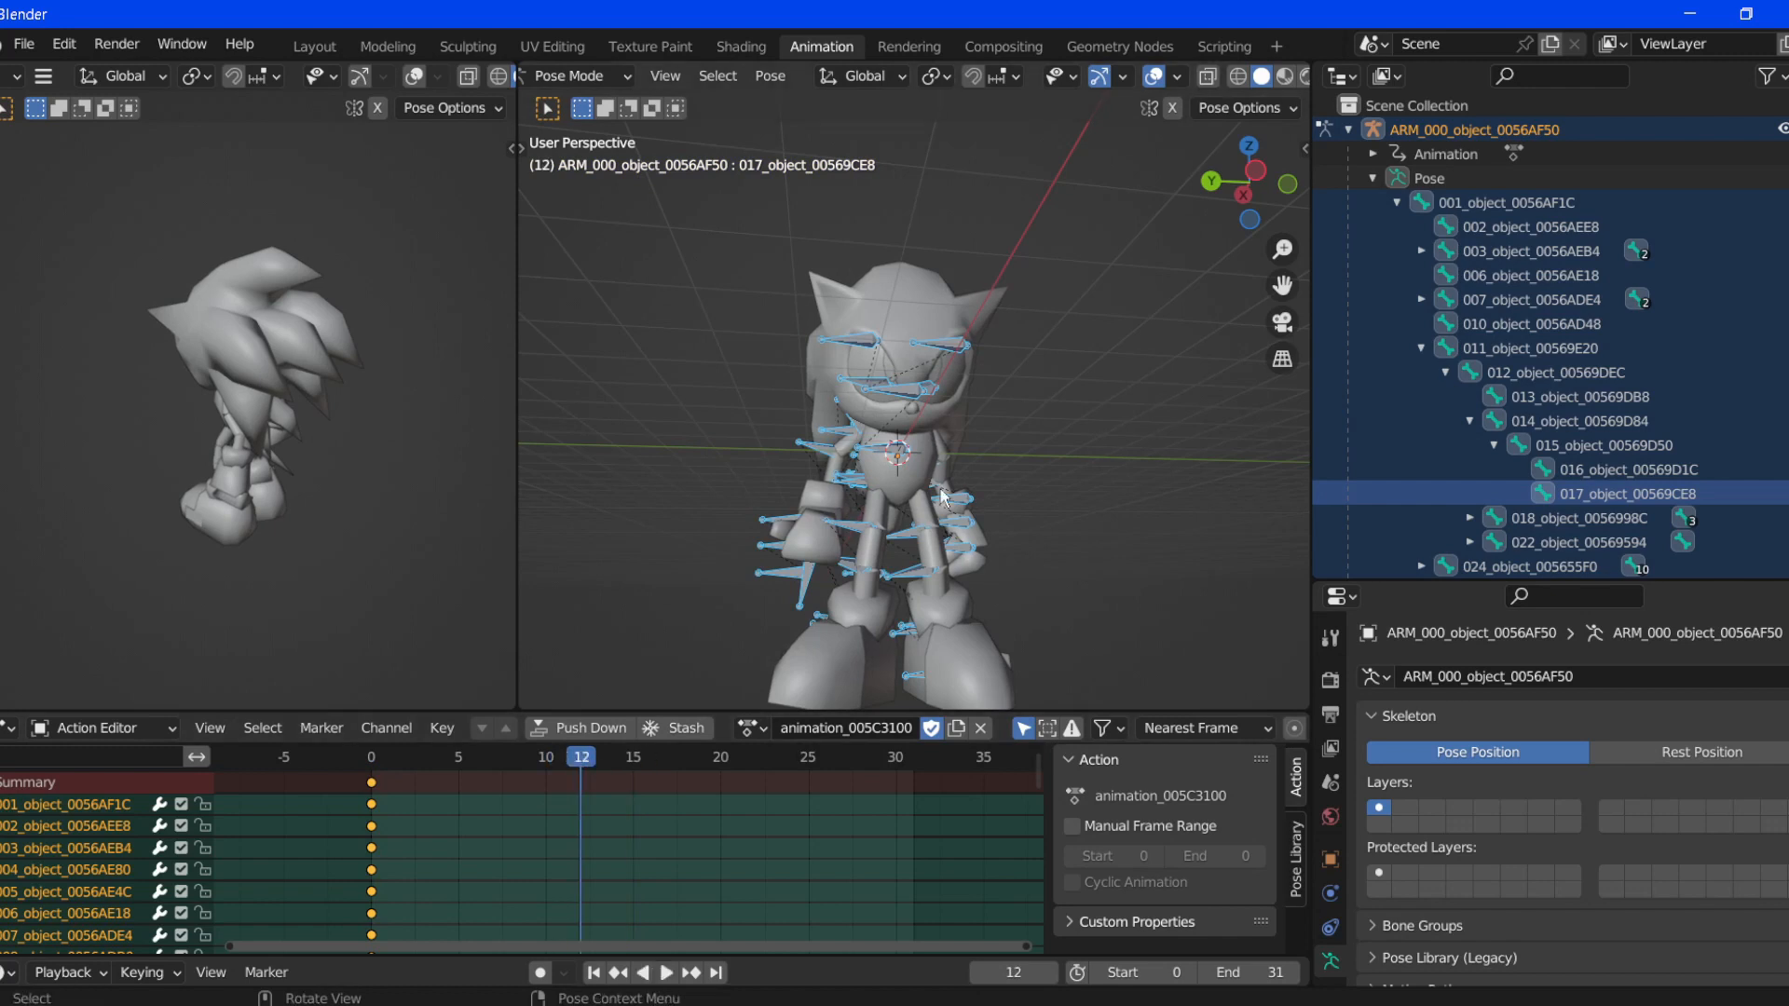
pyautogui.click(638, 759)
pyautogui.click(1478, 379)
pyautogui.click(1452, 352)
pyautogui.click(1422, 349)
pyautogui.click(1459, 375)
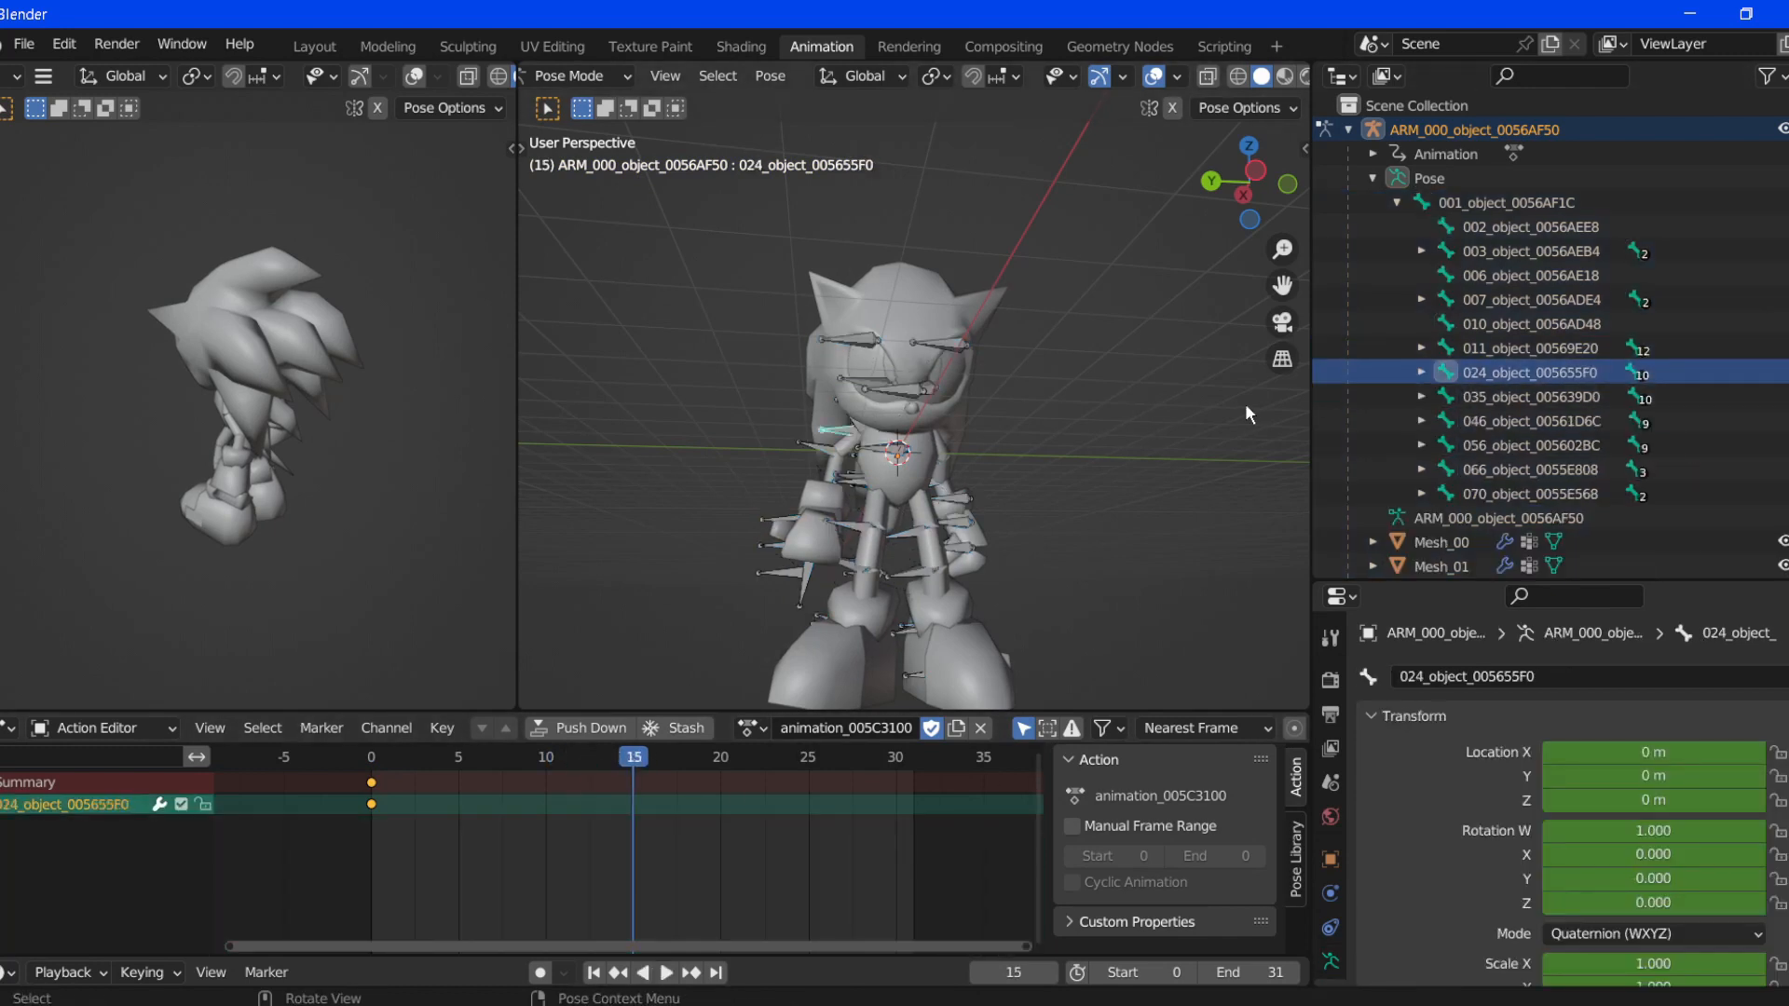
pyautogui.click(1304, 149)
pyautogui.moveTo(1150, 247); pyautogui.dragTo(1127, 248)
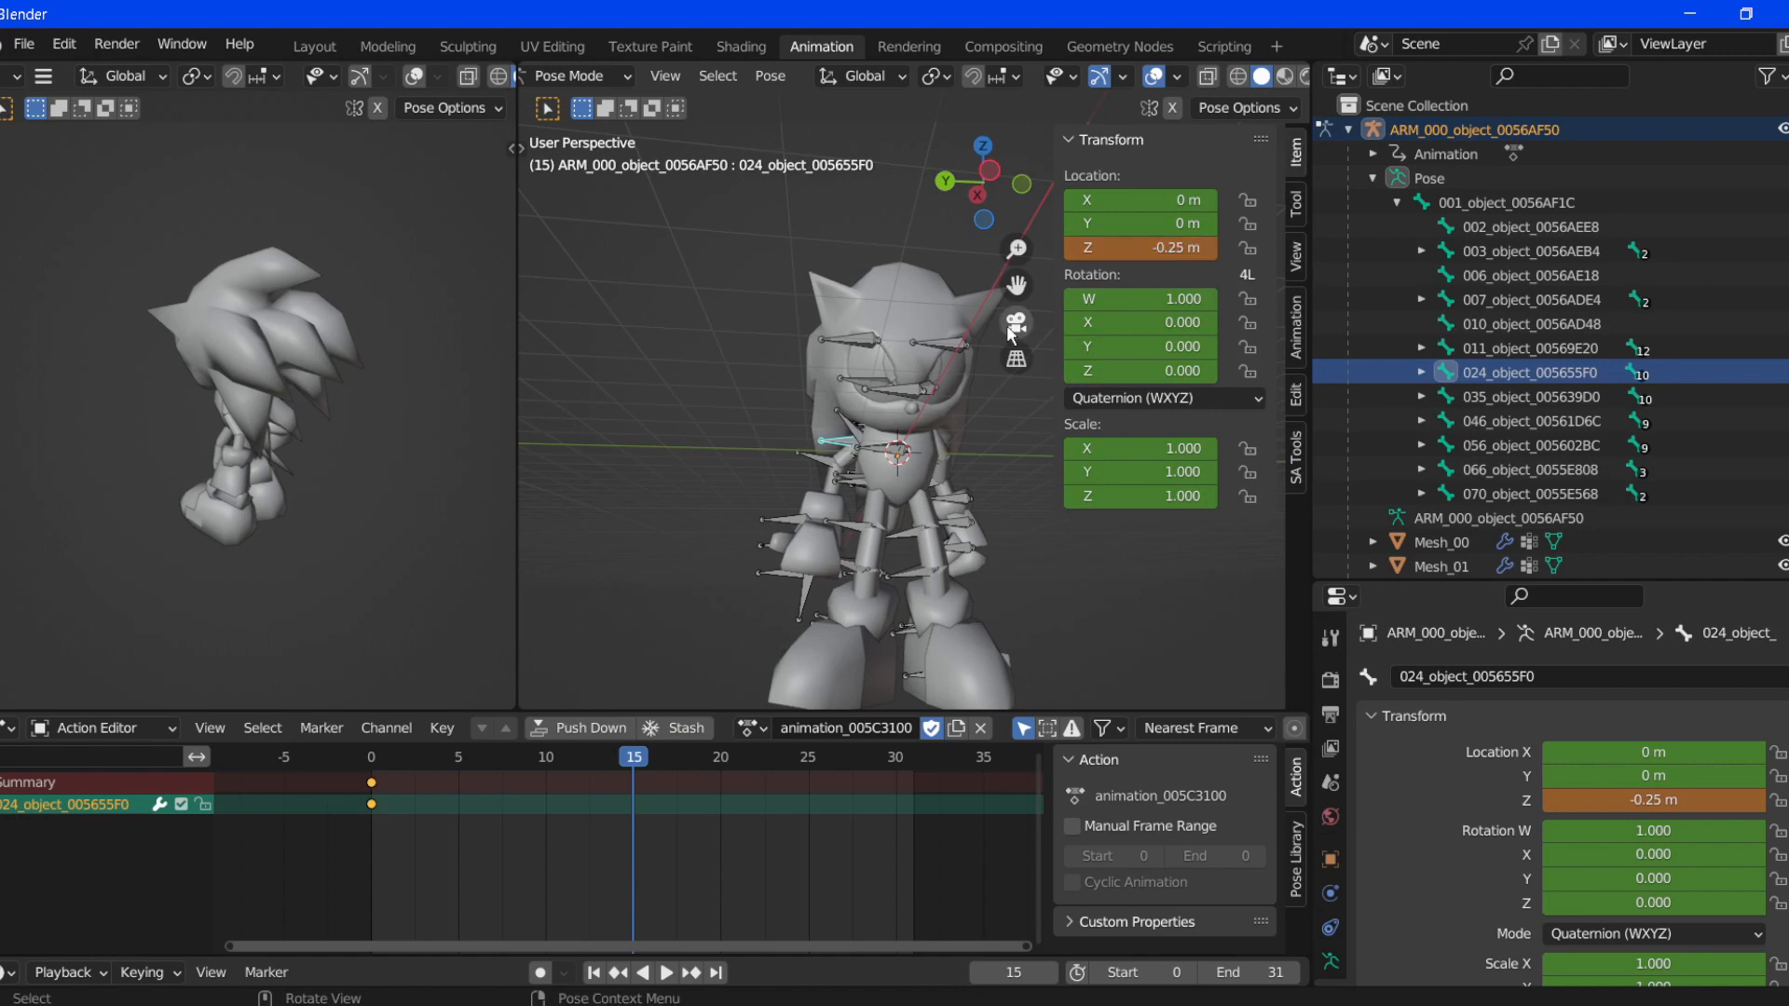
# - Keyframe bone 024_object_005655F0 at frame 15, and duplicate its frame 0 keyframe to frame 31
pyautogui.press('i')
pyautogui.click(907, 412)
pyautogui.click(373, 785)
pyautogui.rightClick(375, 787)
pyautogui.click(319, 878)
pyautogui.click(849, 857)
# - Play the animation from frame 0 to check the right shoulder movement, and go back to the start
pyautogui.click(375, 758)
pyautogui.press('space')
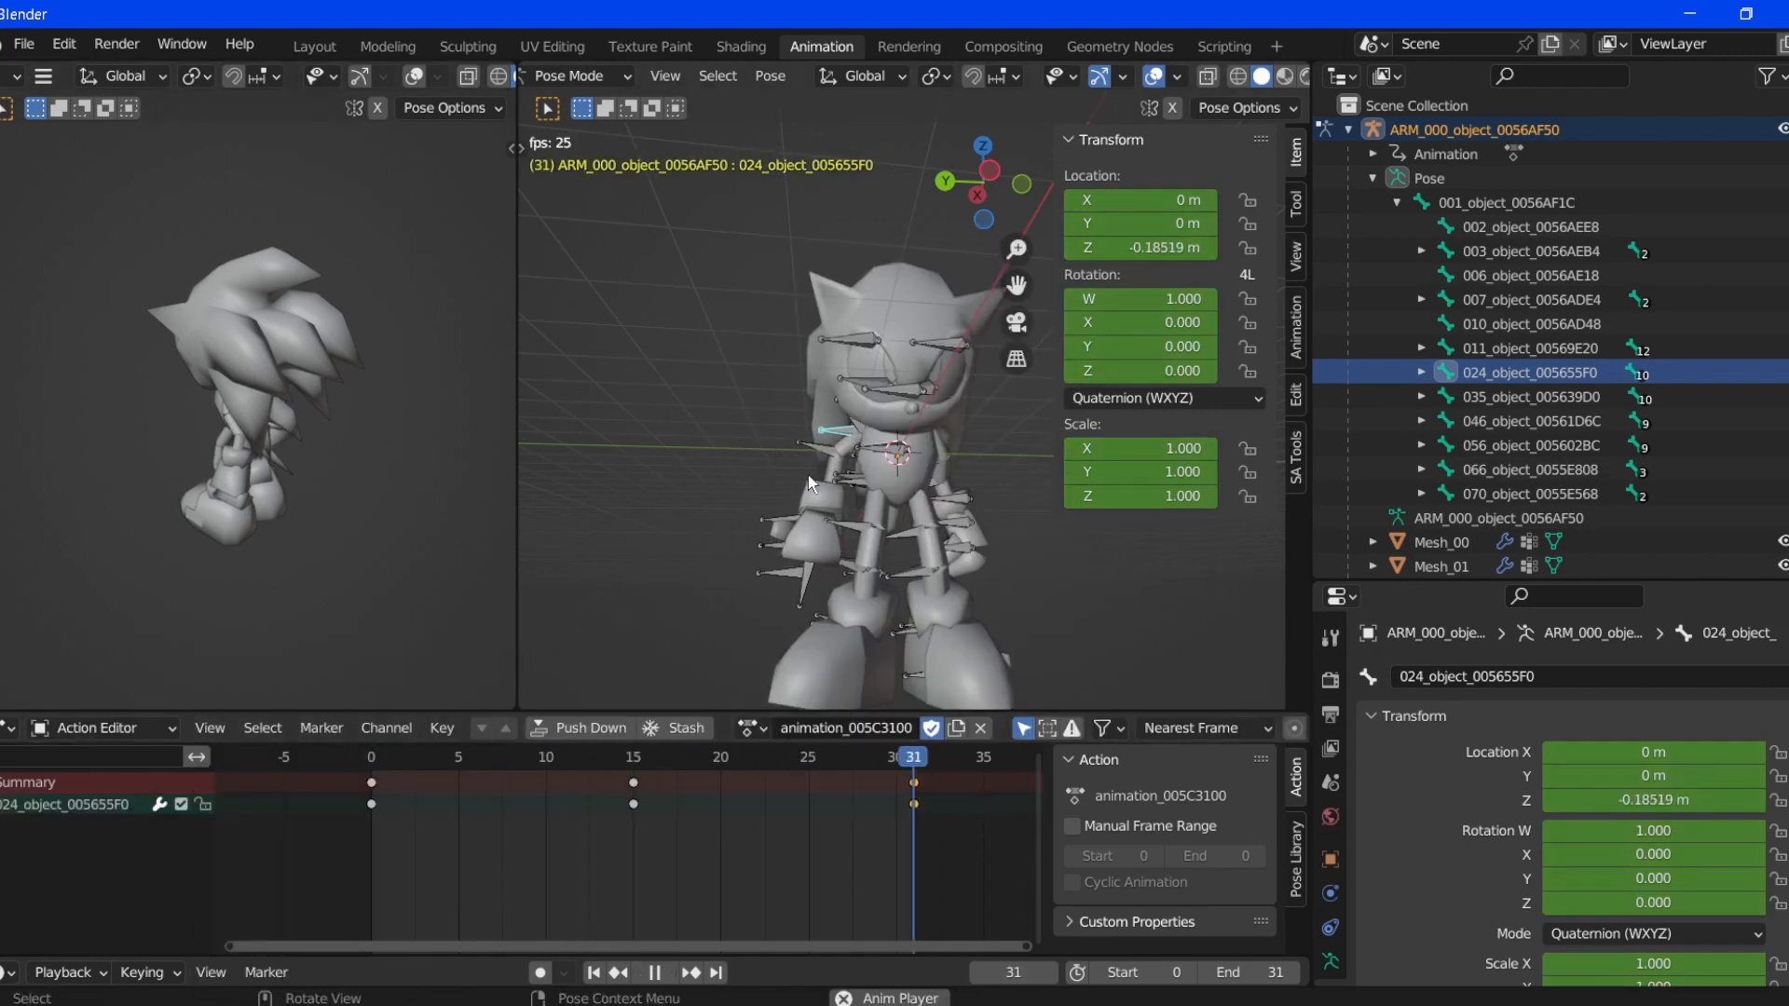
pyautogui.press('space')
pyautogui.click(370, 758)
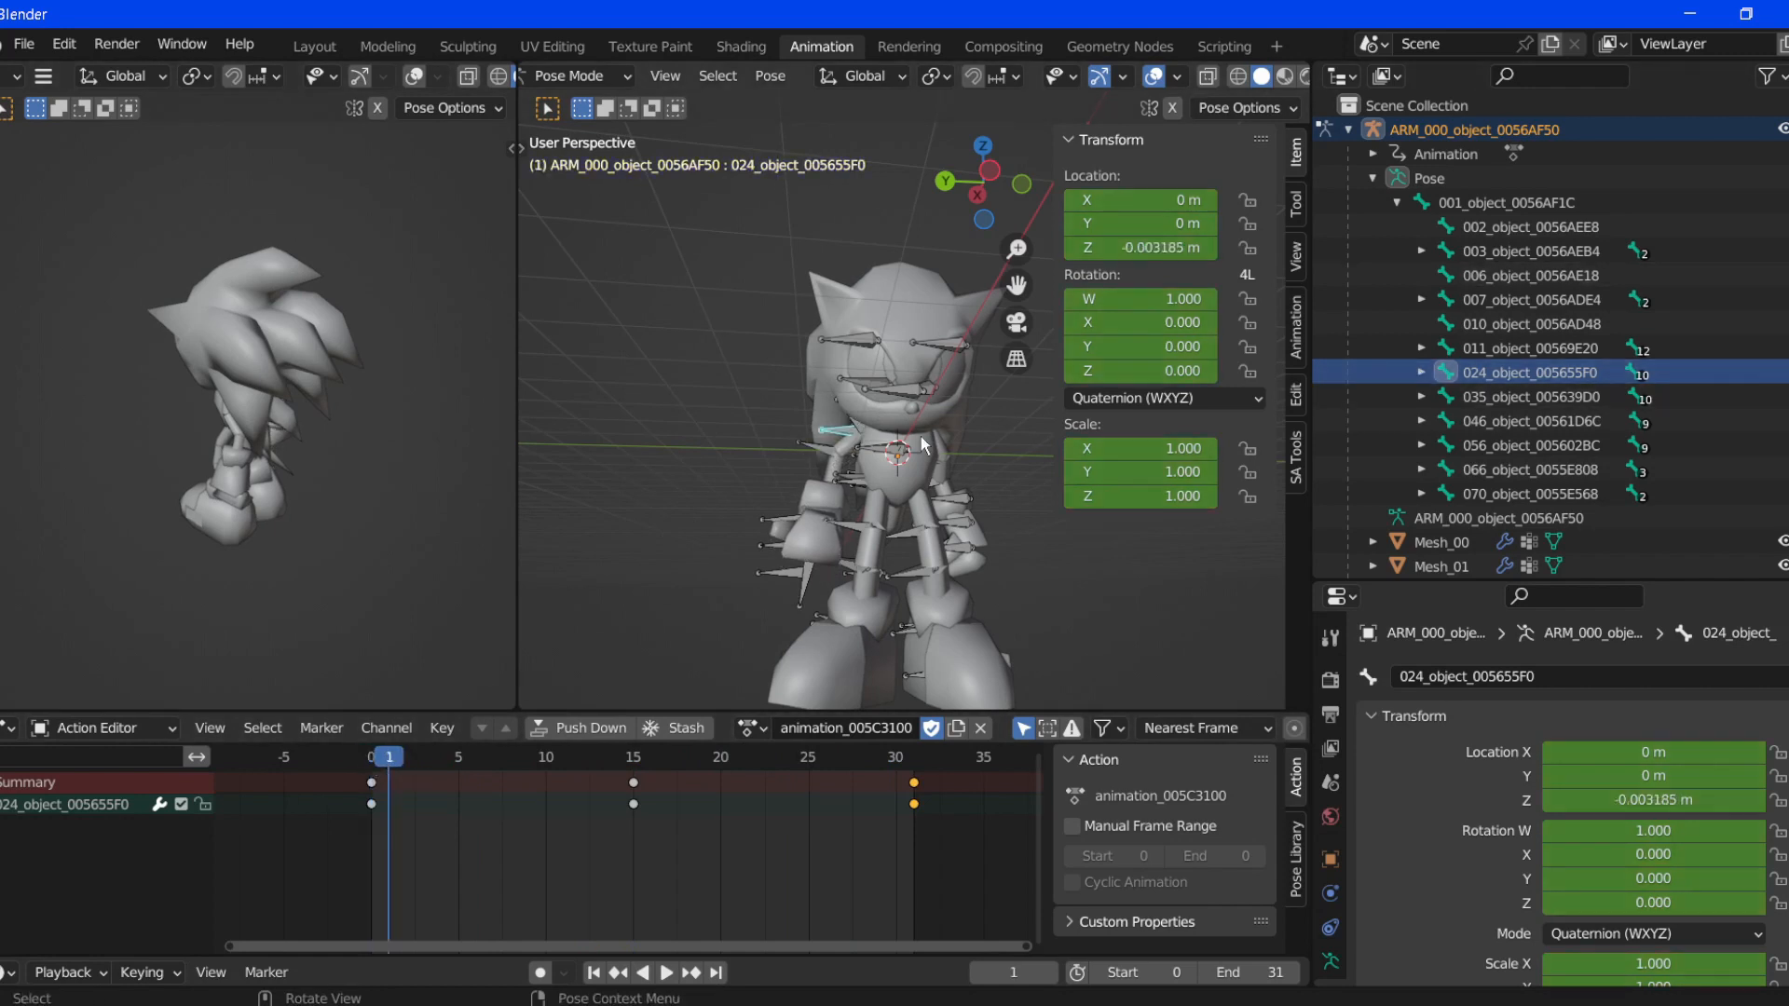
# - Select bone 035_object_005639D0, lower its Z location at frame 15, and keyframe it
pyautogui.click(1532, 397)
pyautogui.click(636, 761)
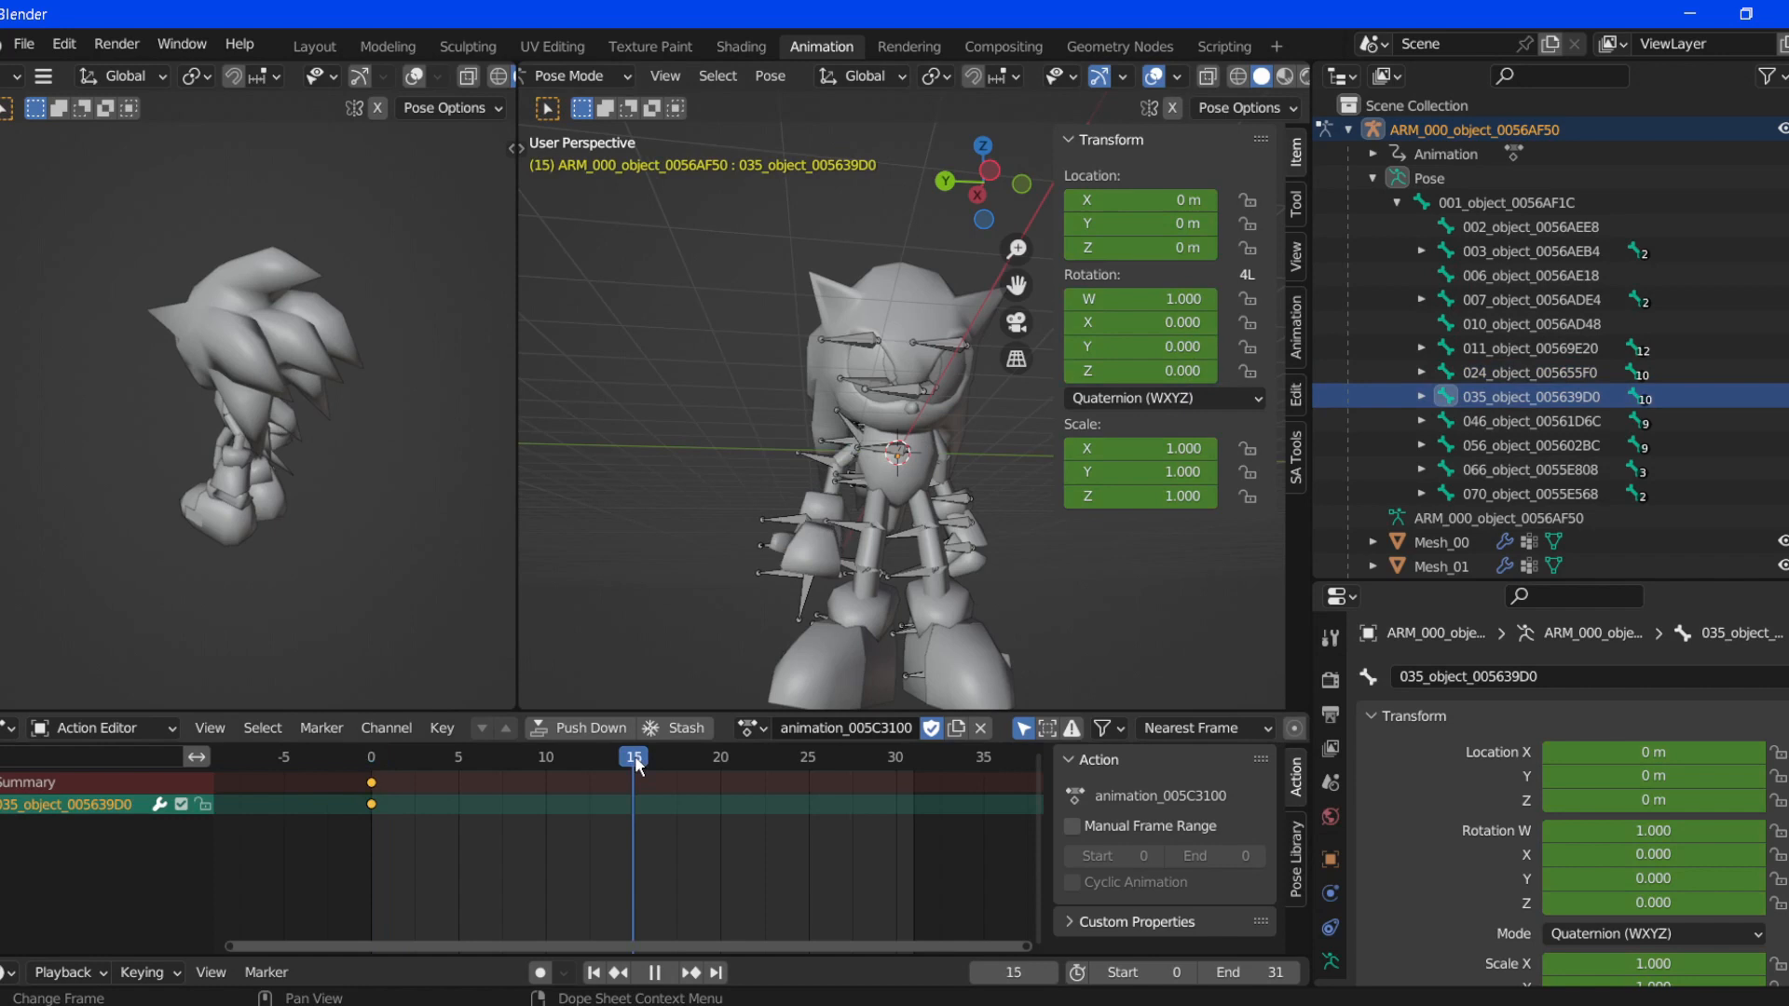
pyautogui.moveTo(1142, 248); pyautogui.dragTo(1114, 248)
pyautogui.press('i')
# - Duplicate the frame 0 keyframe of bone 035_object_005639D0 to frame 31, and shift all its keyframes two frames later
pyautogui.click(372, 783)
pyautogui.hotkey('shift', 'd')
pyautogui.click(939, 781)
pyautogui.moveTo(372, 786); pyautogui.dragTo(407, 781)
# - Play the animation from frame 0 and examine the motion of both shoulders from several angles
pyautogui.click(369, 760)
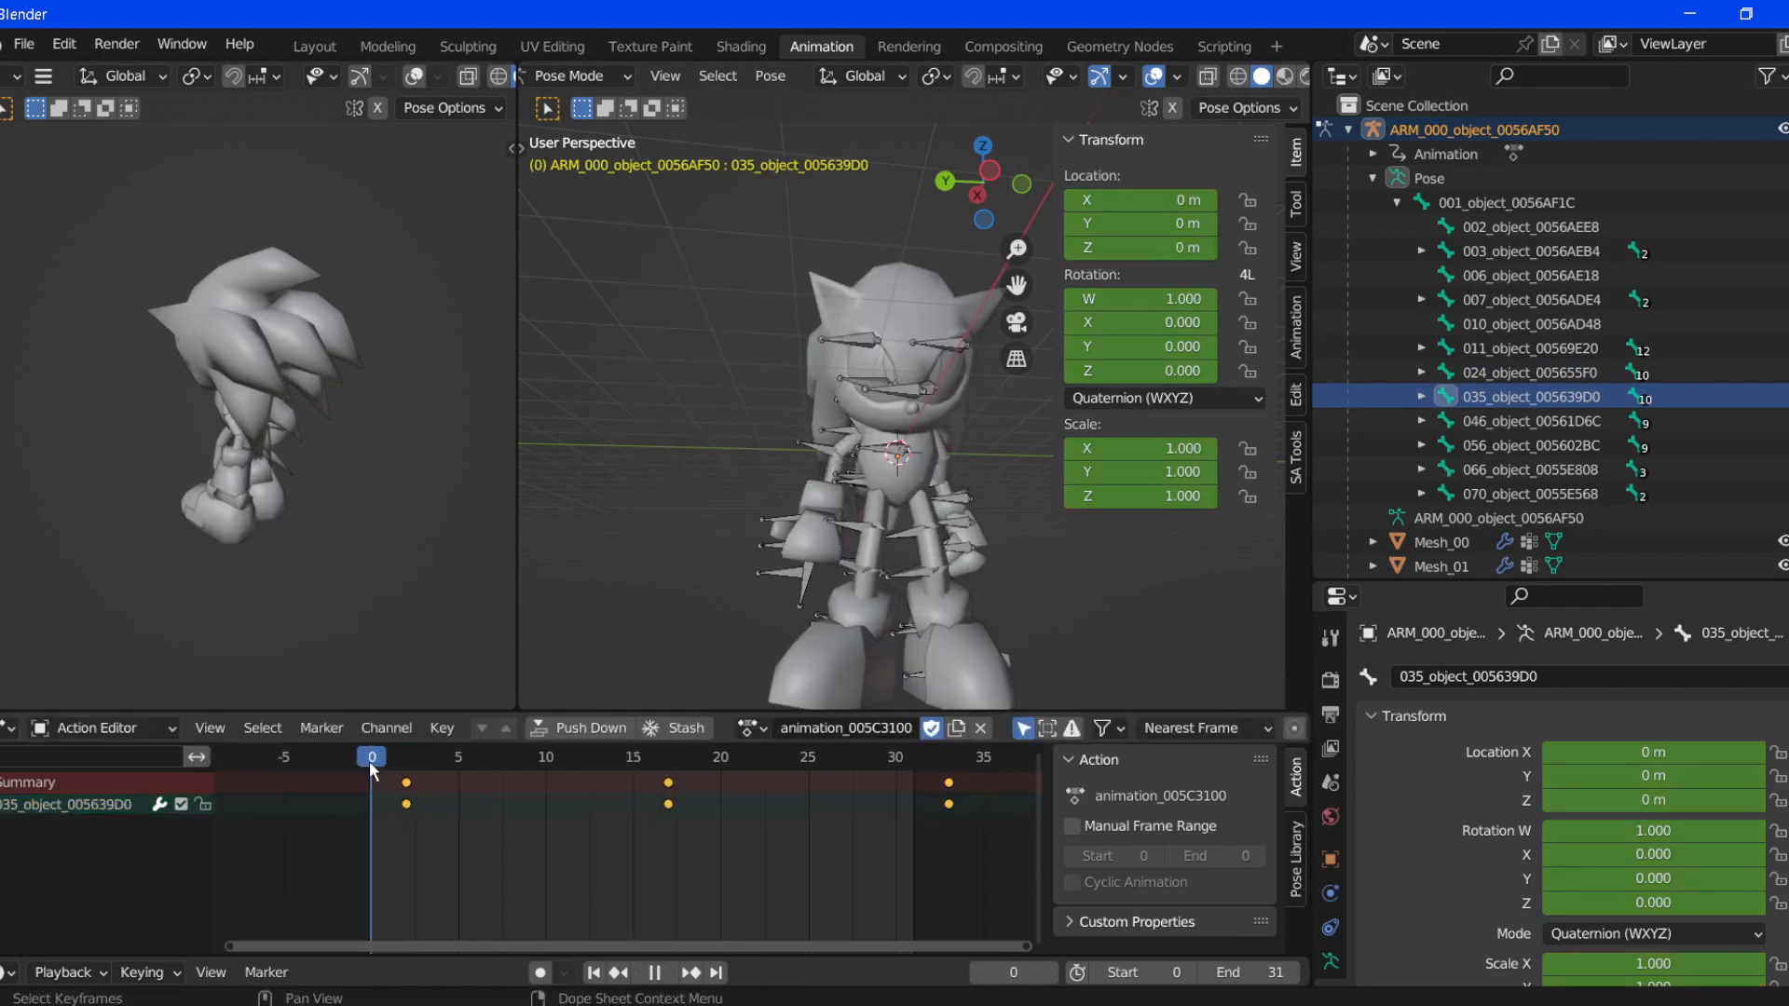
pyautogui.press('space')
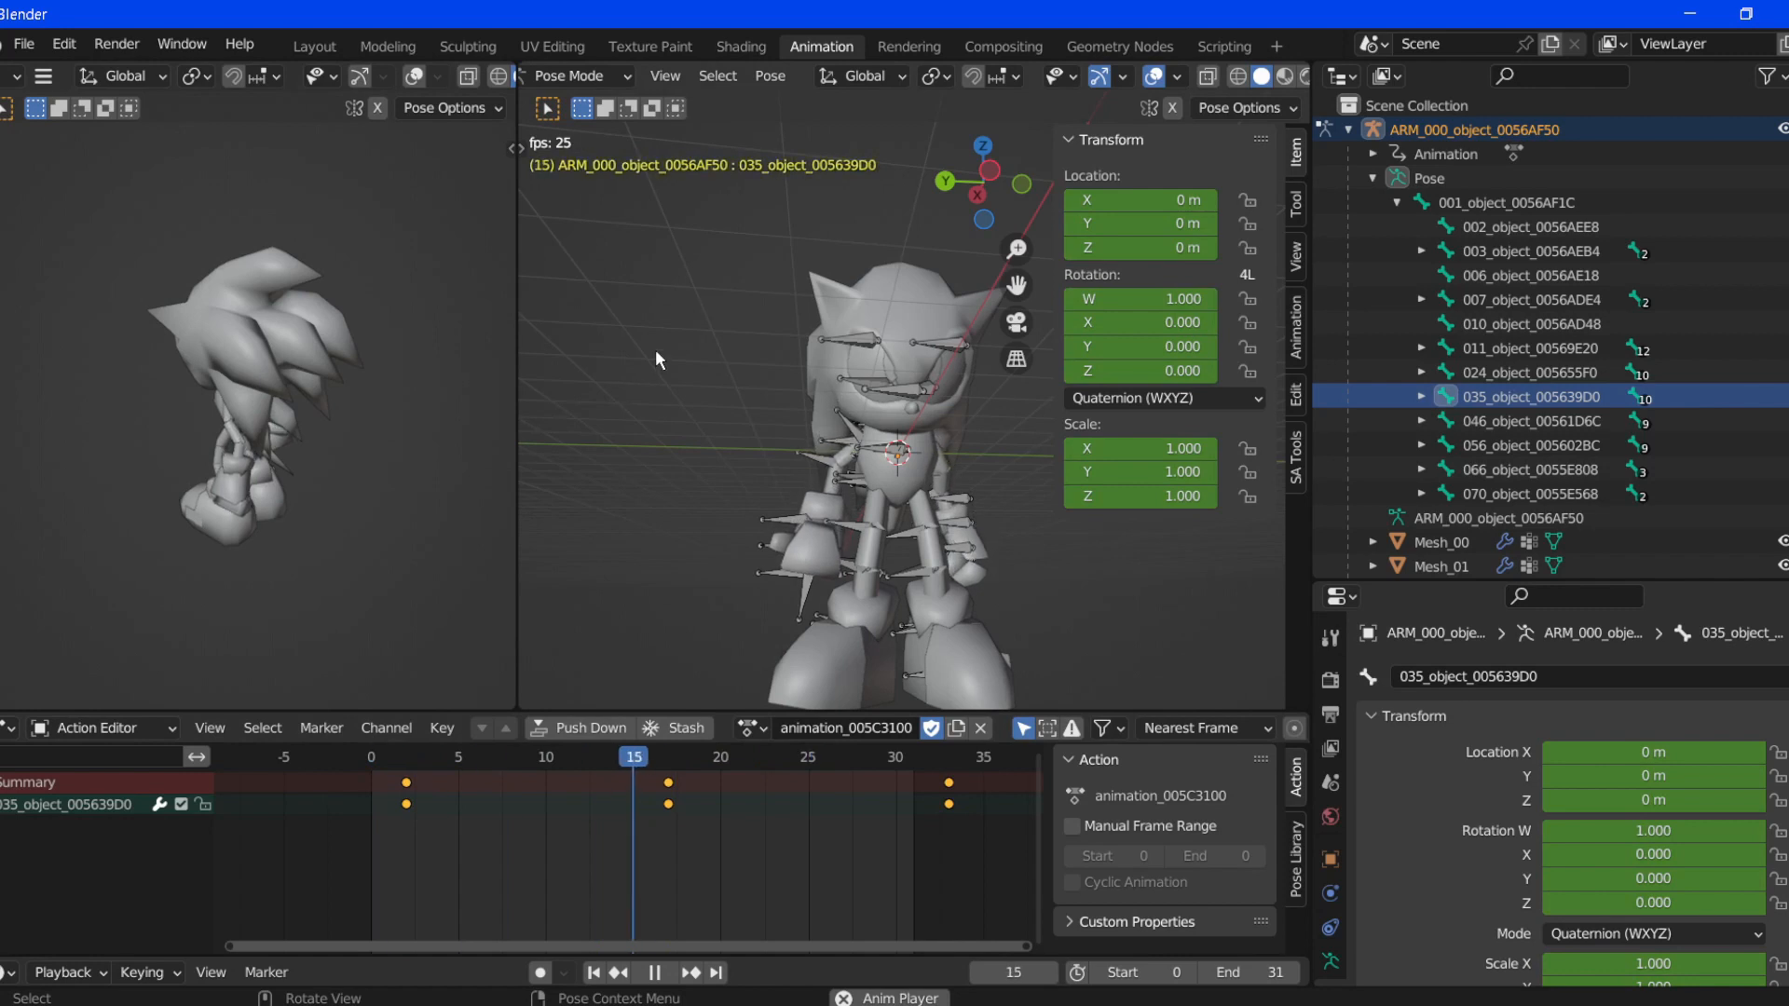
pyautogui.press('space')
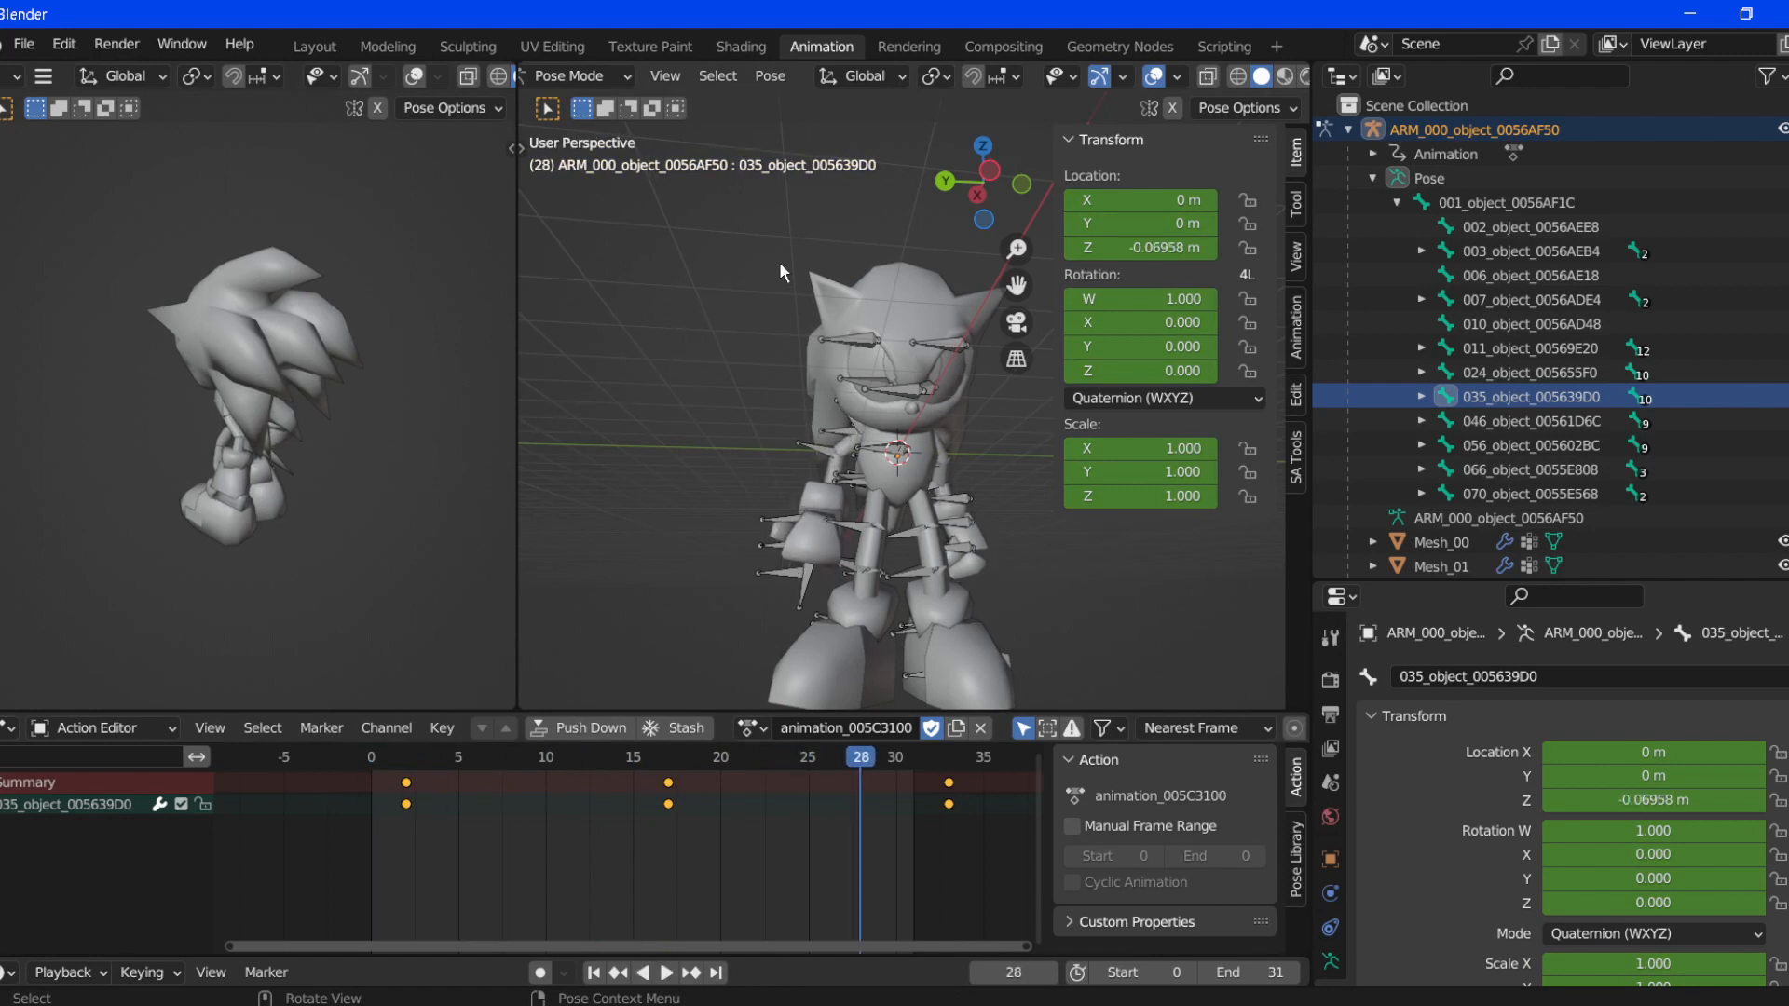
pyautogui.press('KP_6')
pyautogui.press('KP_6')
pyautogui.press('KP_6')
pyautogui.press('space')
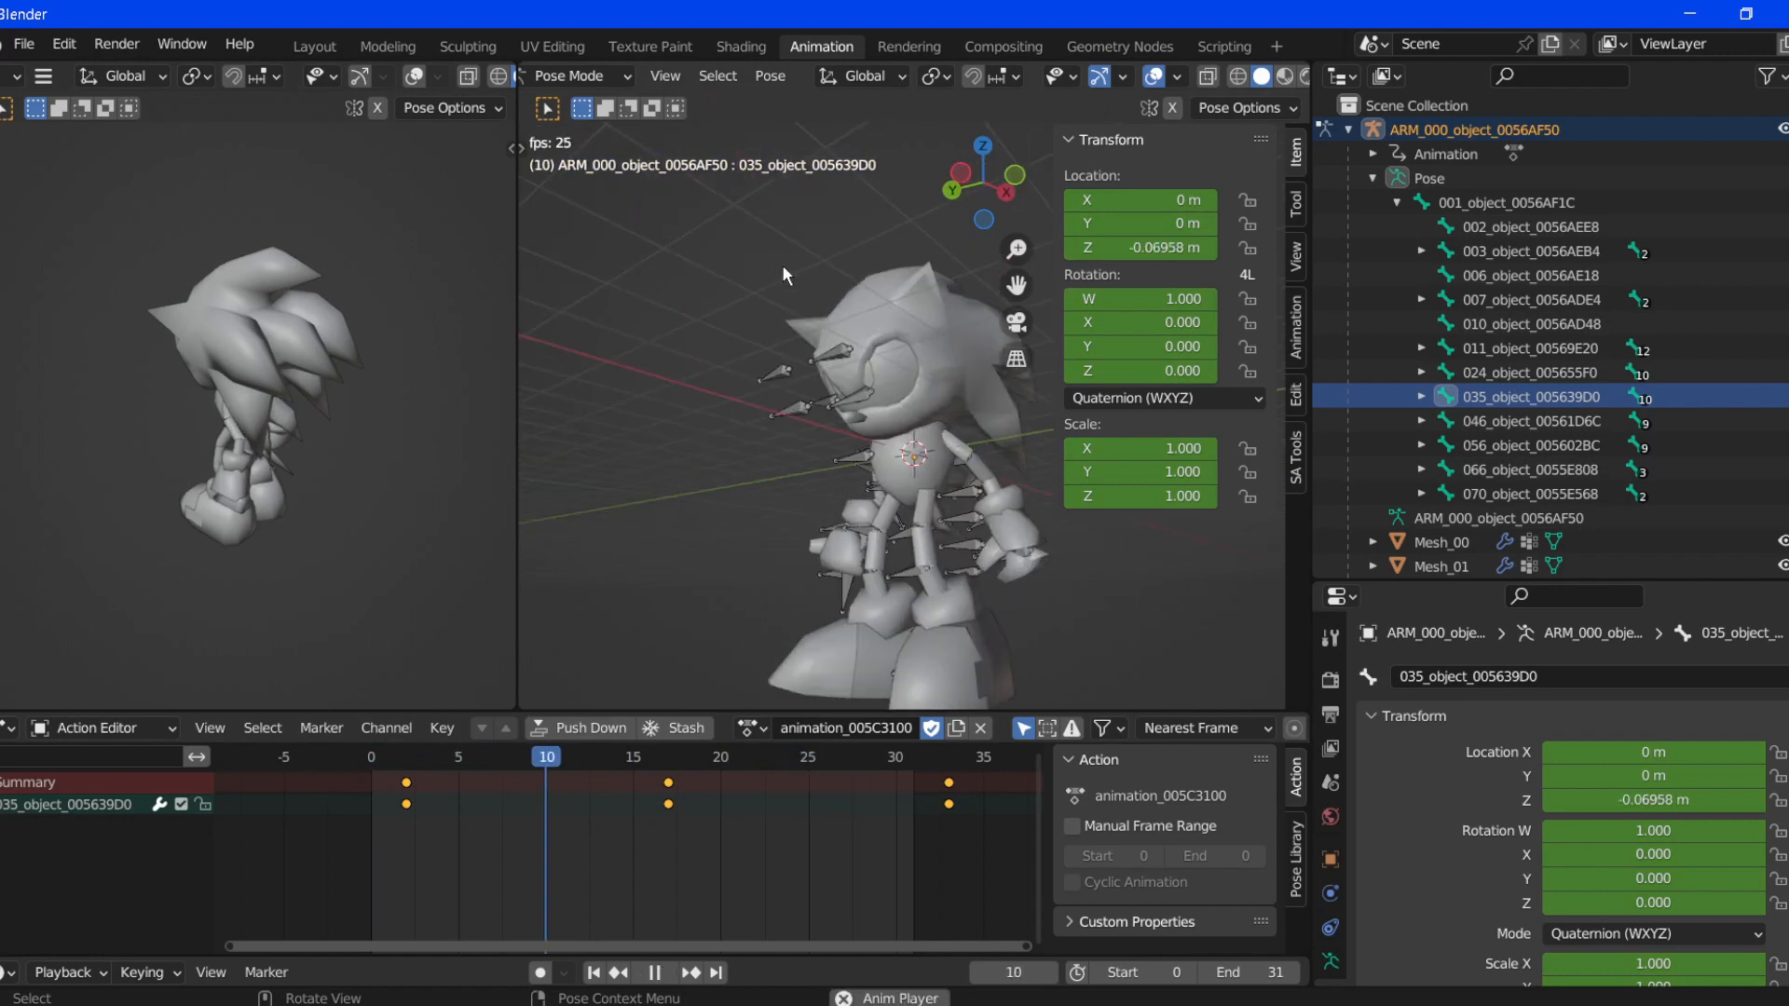
pyautogui.press('space')
pyautogui.press('KP_6')
pyautogui.press('KP_6')
pyautogui.press('KP_6')
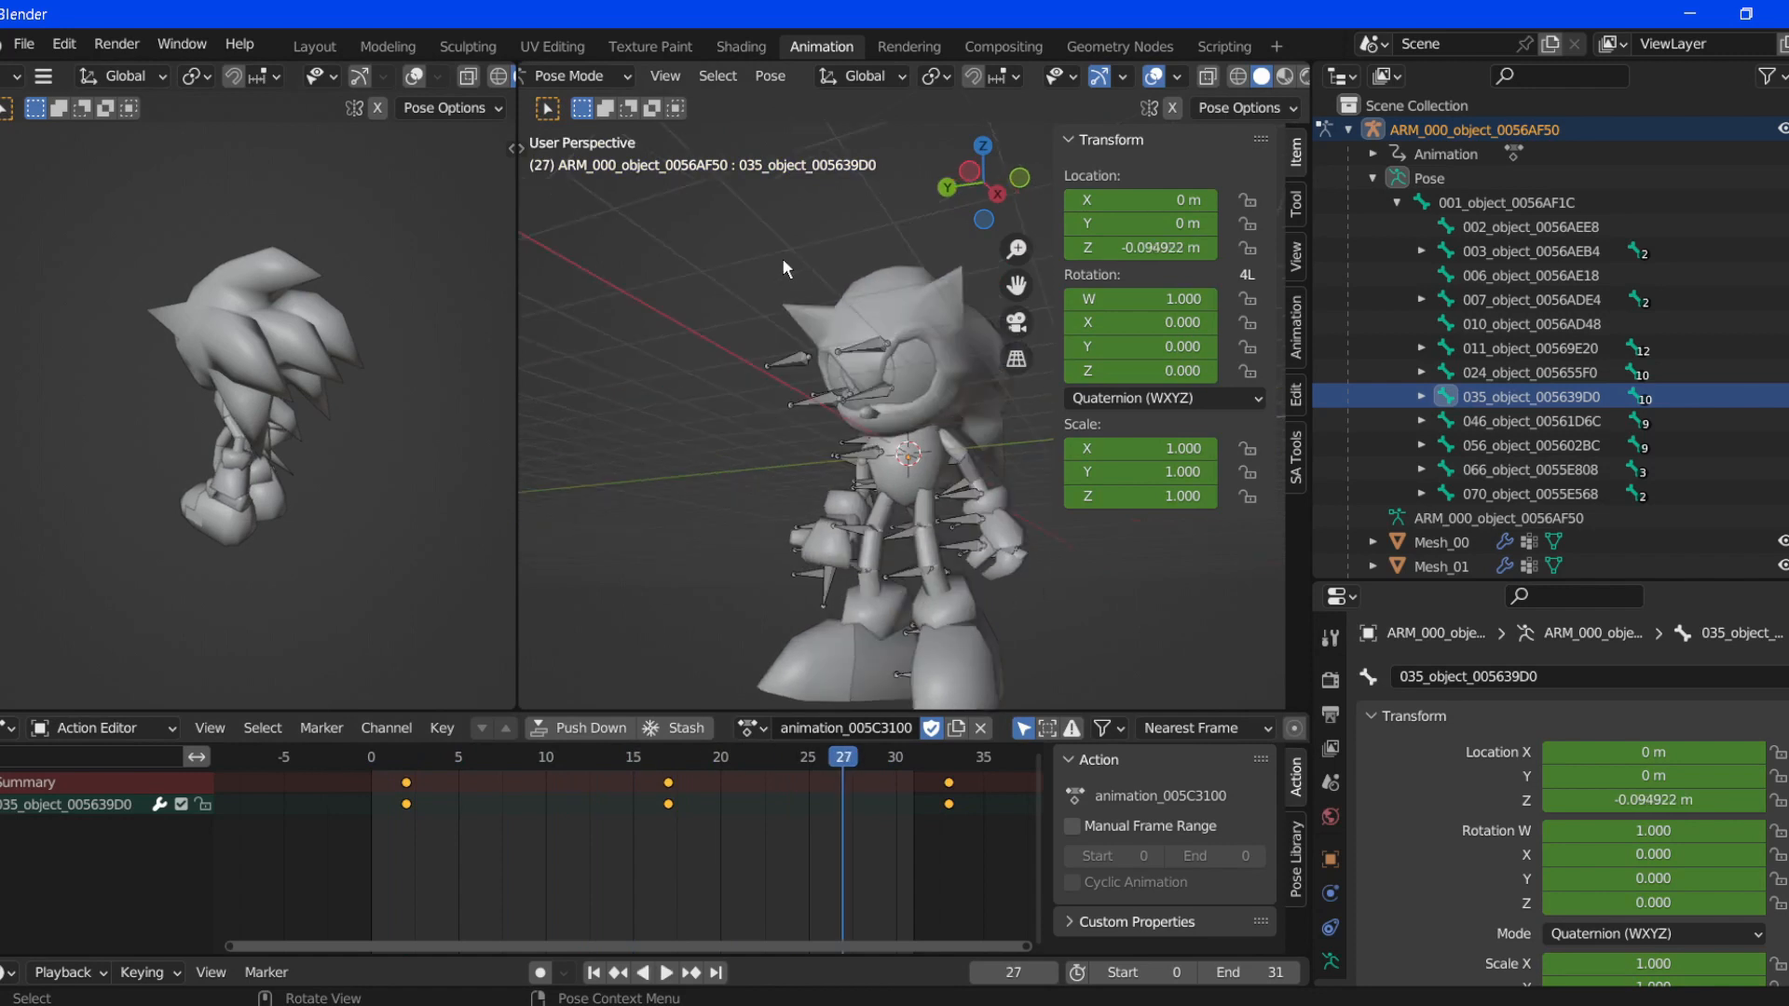
# - Select bone 010_object_0056AD48, set its Z location to -0.3 m at frame 15, and keyframe its location, rotation and scale
pyautogui.hotkey('shift', 'Left')
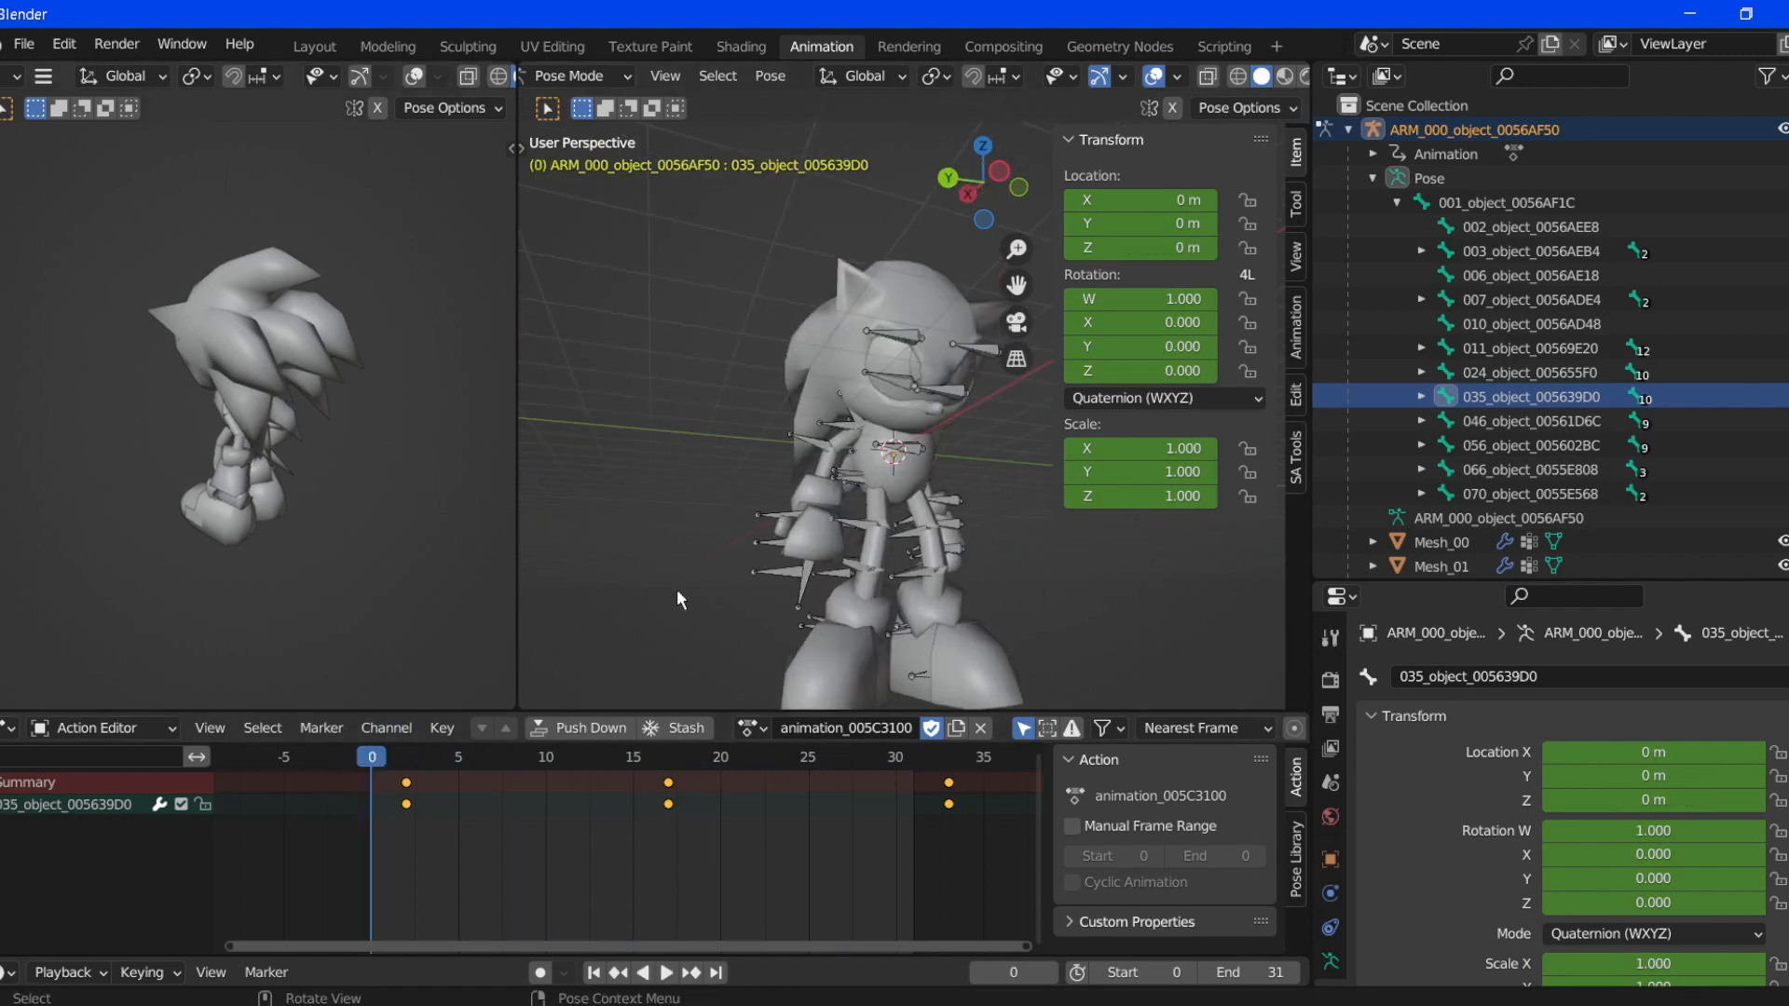
pyautogui.click(1447, 326)
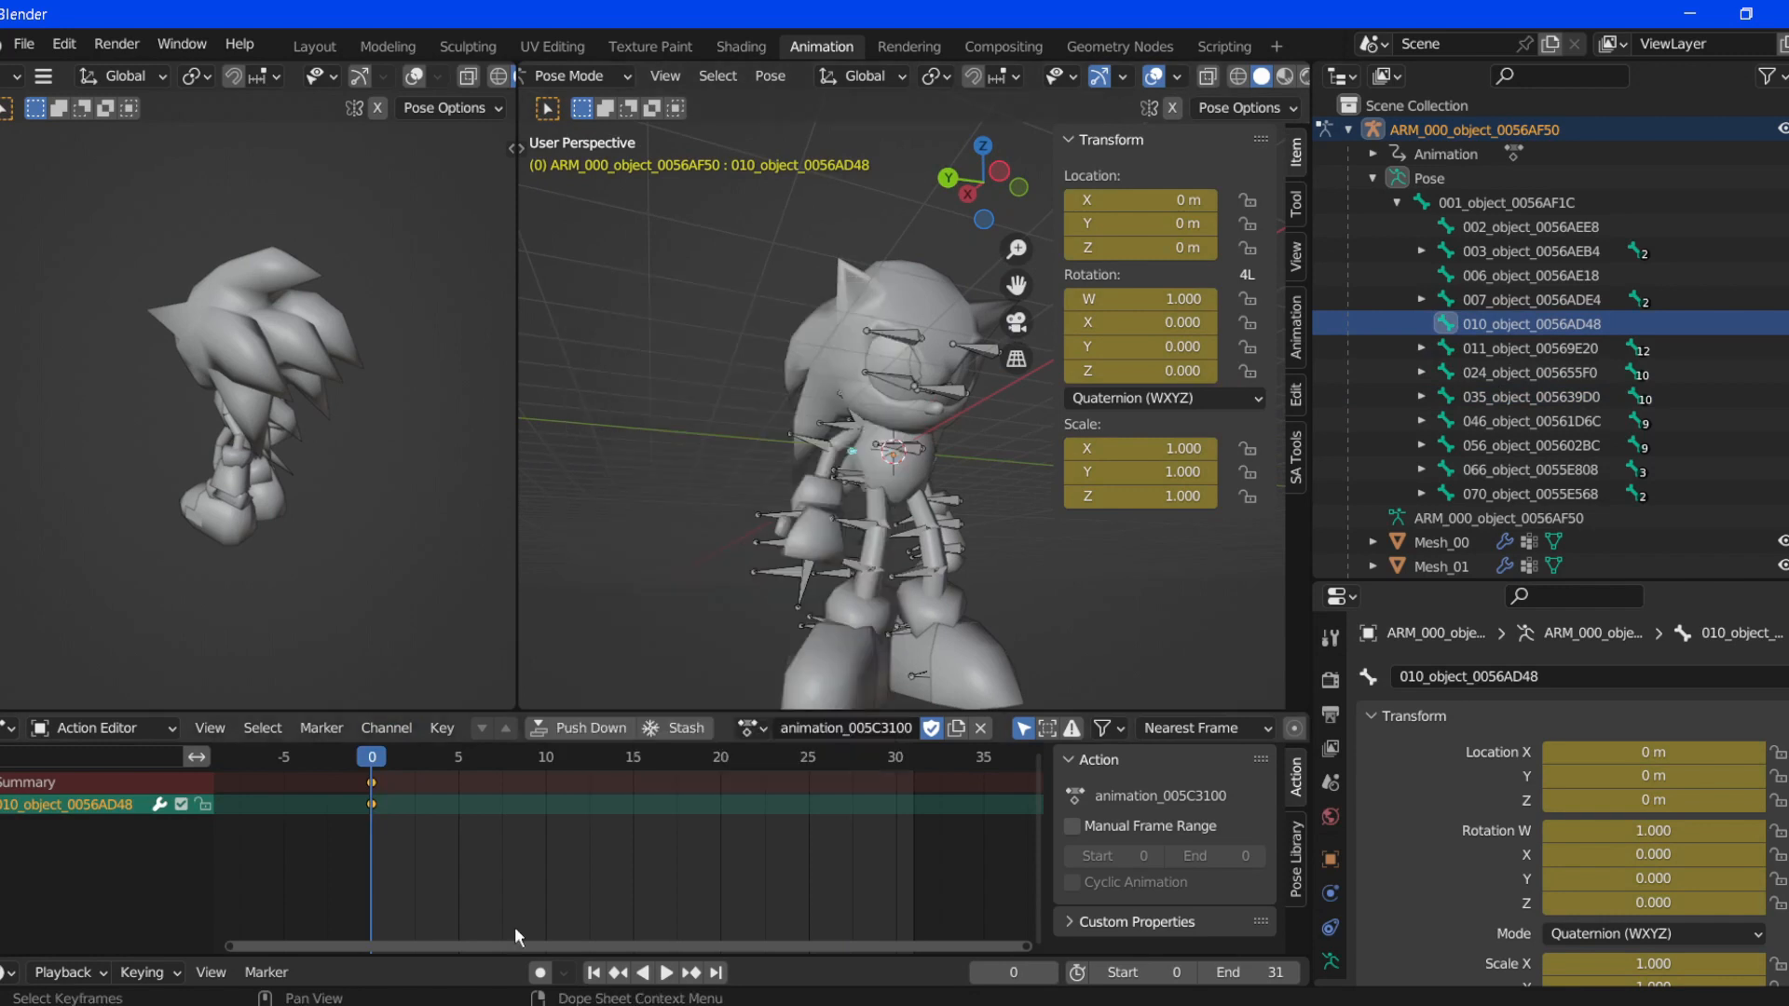
pyautogui.click(633, 758)
pyautogui.moveTo(1142, 247); pyautogui.dragTo(1117, 248)
pyautogui.press('KP_6')
pyautogui.press('KP_6')
pyautogui.press('i')
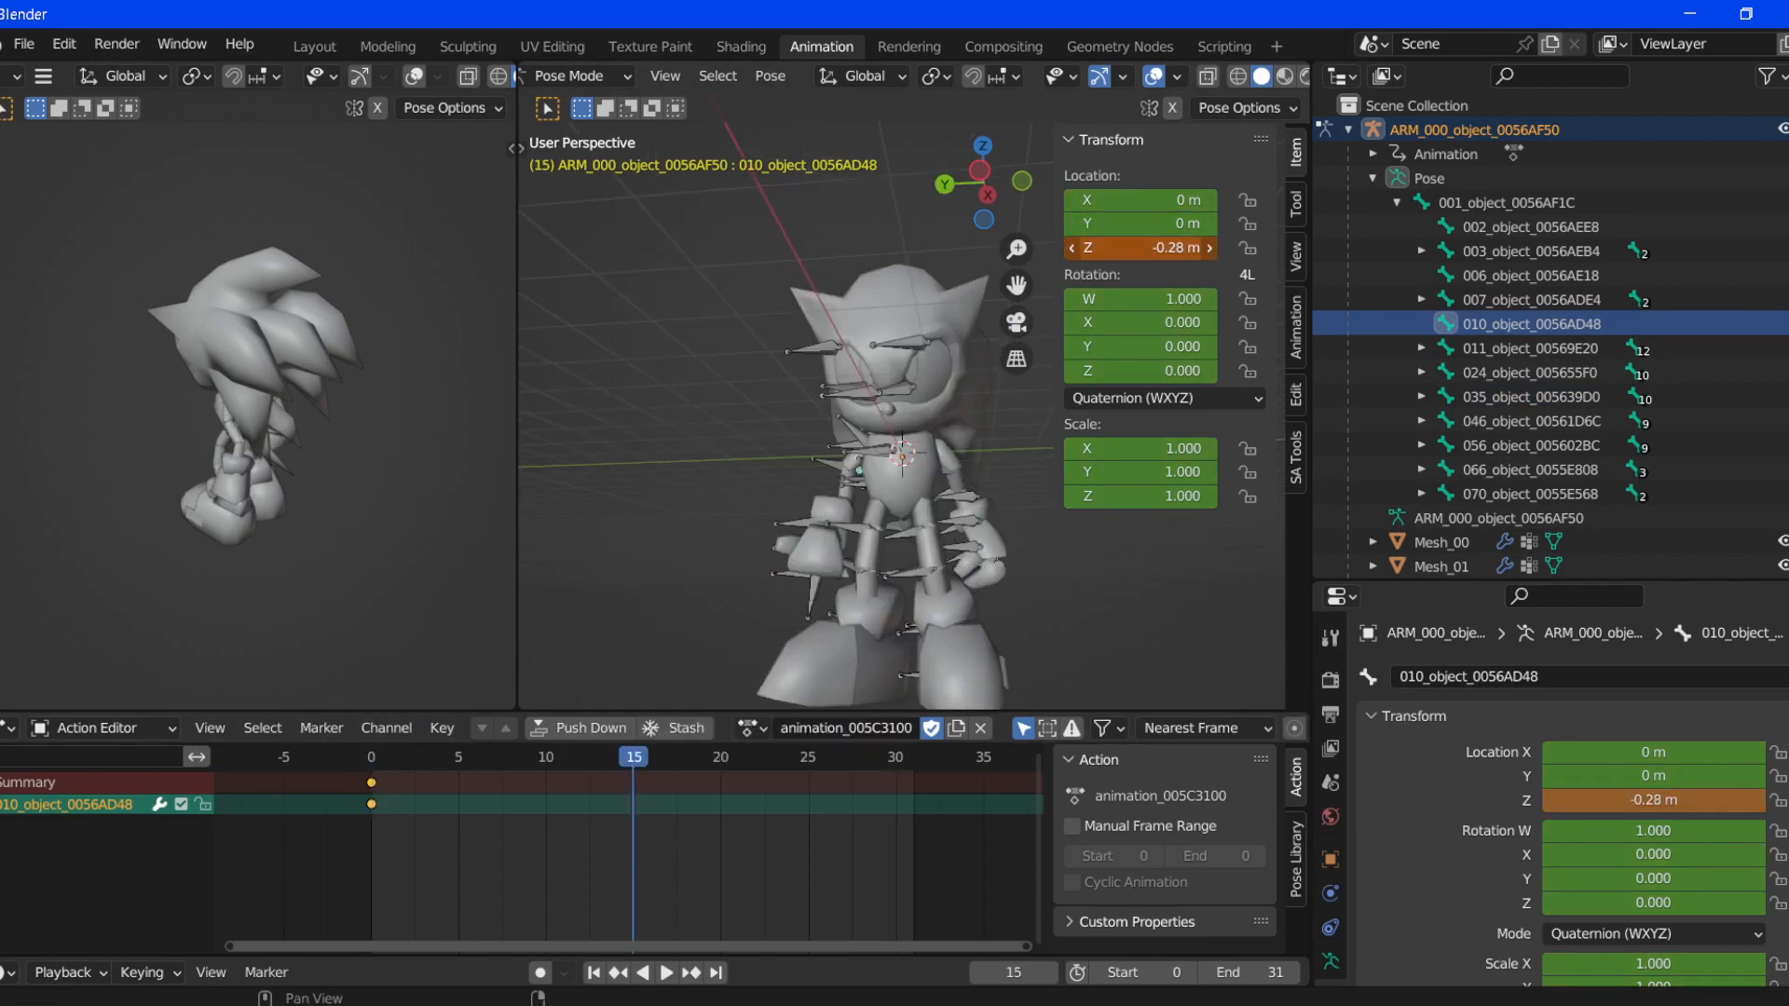
pyautogui.write('.27')
pyautogui.press('Return')
pyautogui.press('KP_6')
pyautogui.press('Return')
pyautogui.press('i')
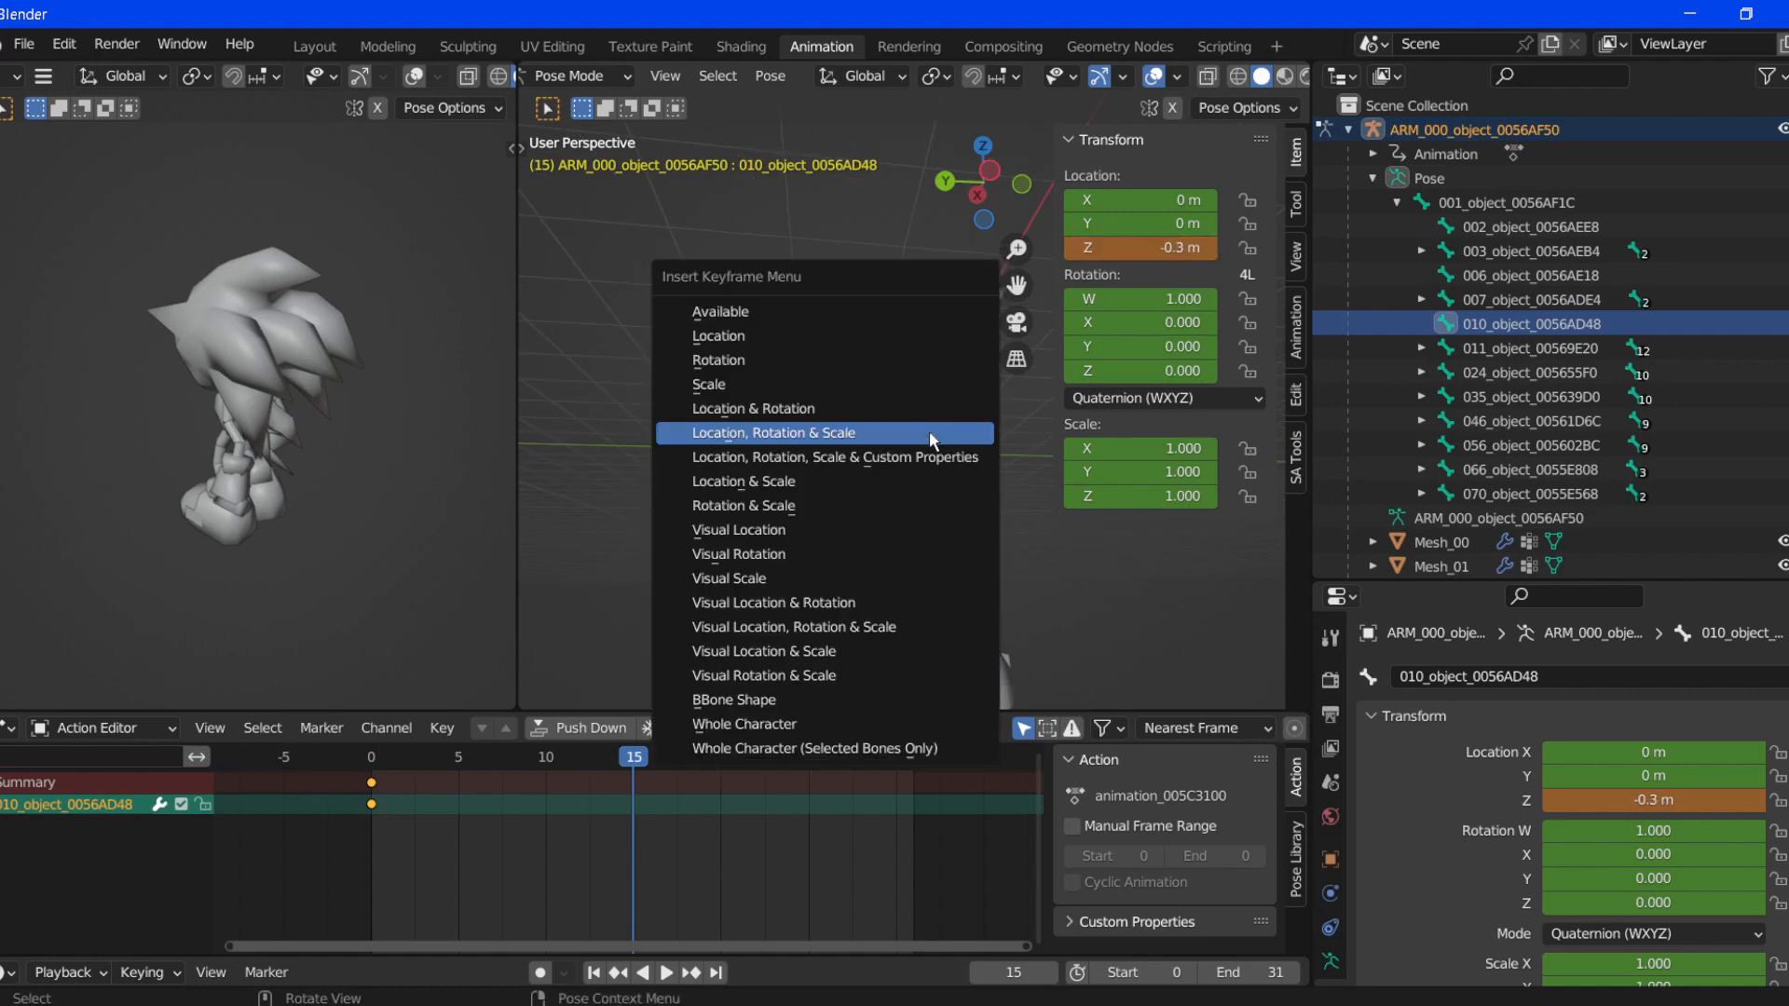
pyautogui.click(932, 435)
# - Duplicate the frame 0 keyframe of bone 010_object_0056AD48 to frame 31, play the animation briefly, and return to frame 0
pyautogui.click(372, 785)
pyautogui.hotkey('shift', 'd')
pyautogui.click(908, 817)
pyautogui.press('space')
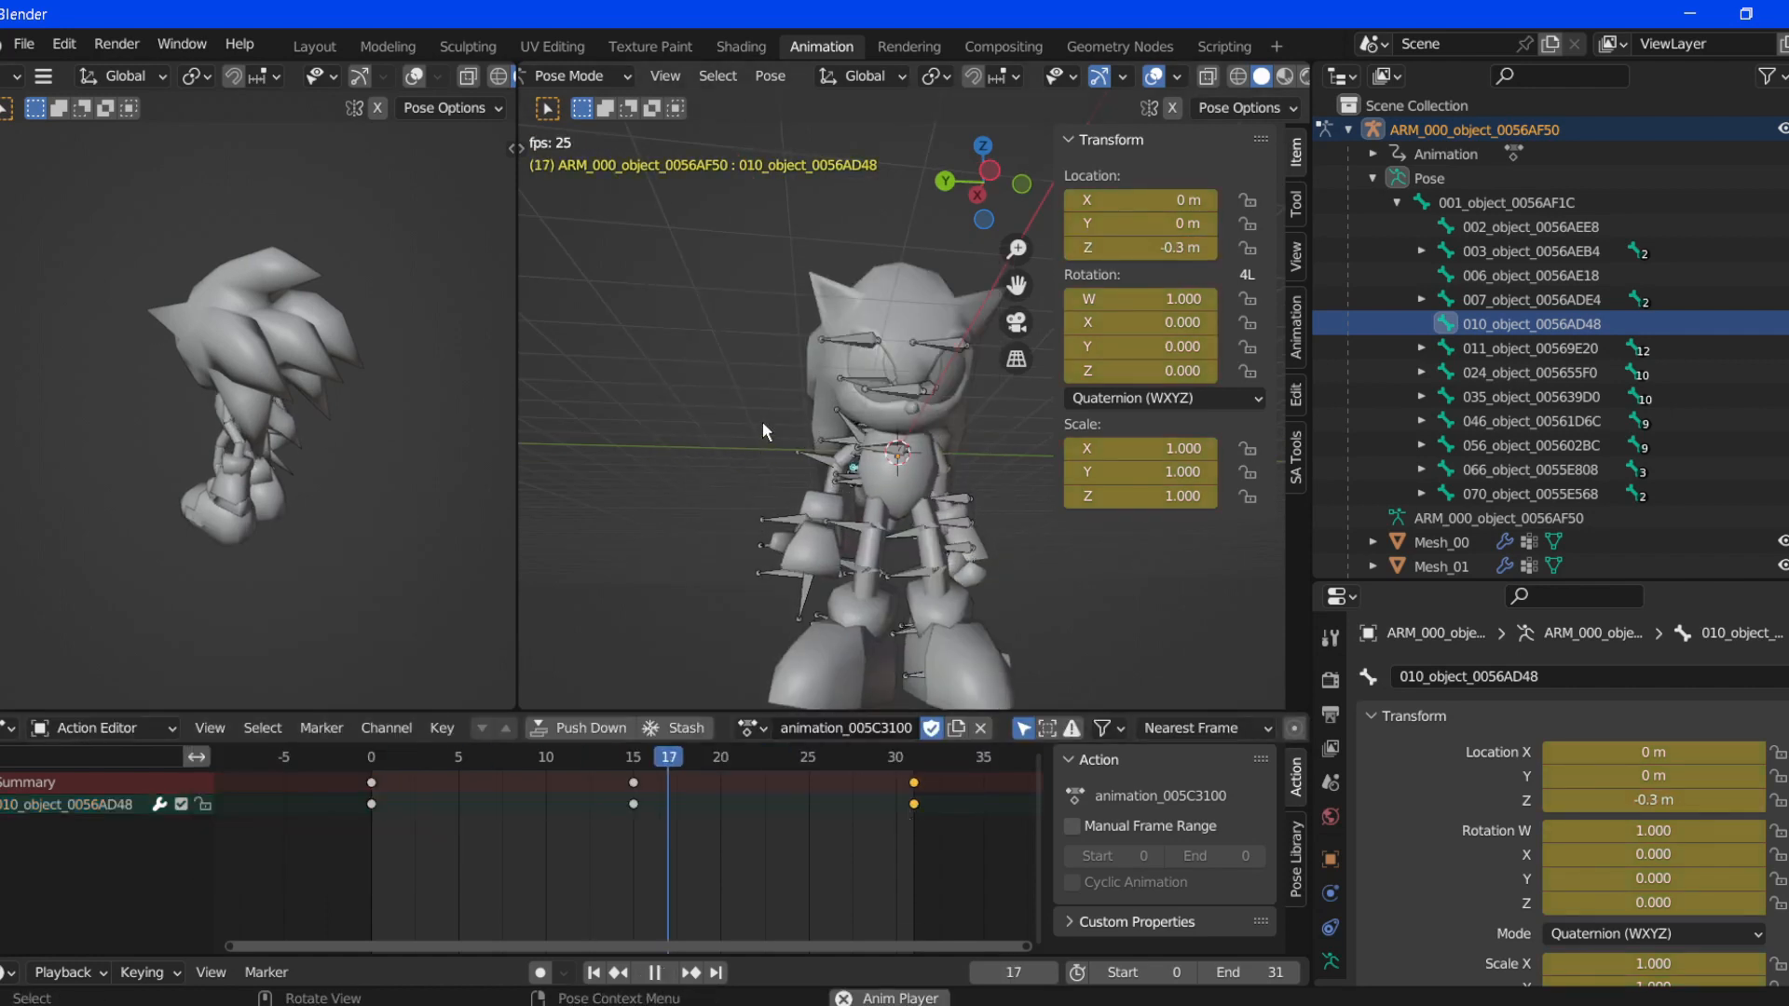
pyautogui.press('space')
pyautogui.click(374, 763)
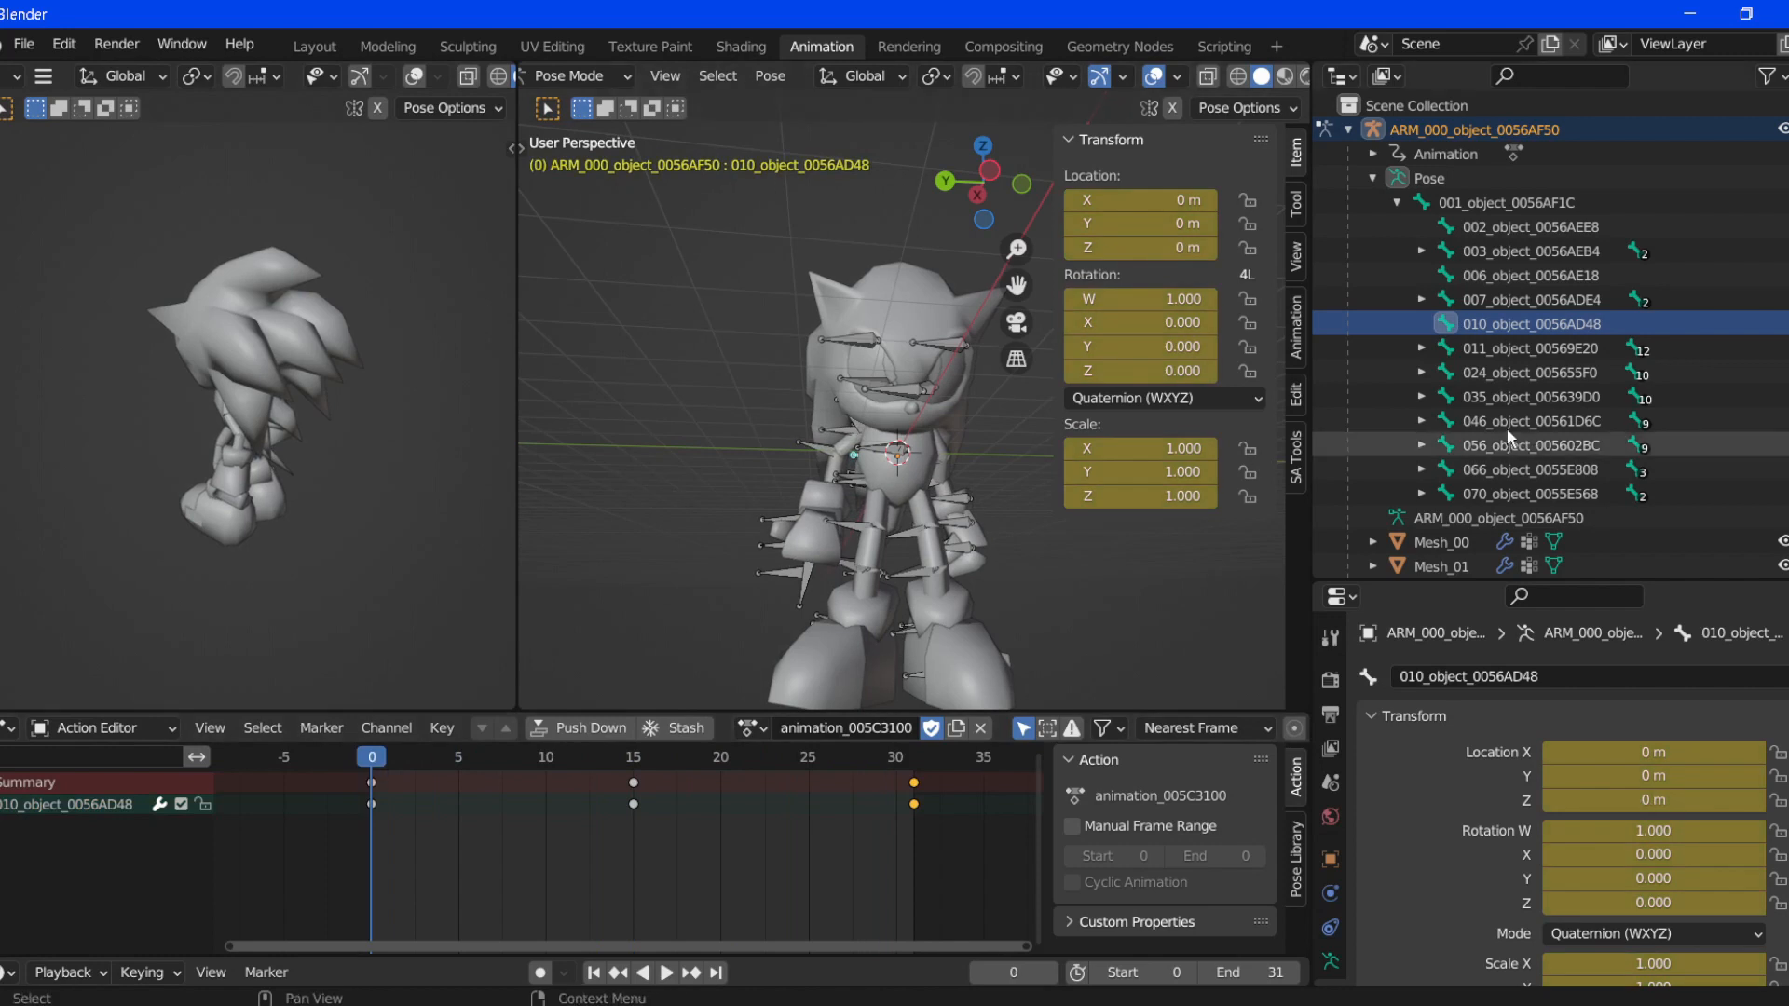
# - Select bone 011_object_00569E20, lower its Z location to -0.35 m at frame 15, and keyframe it
pyautogui.click(1509, 347)
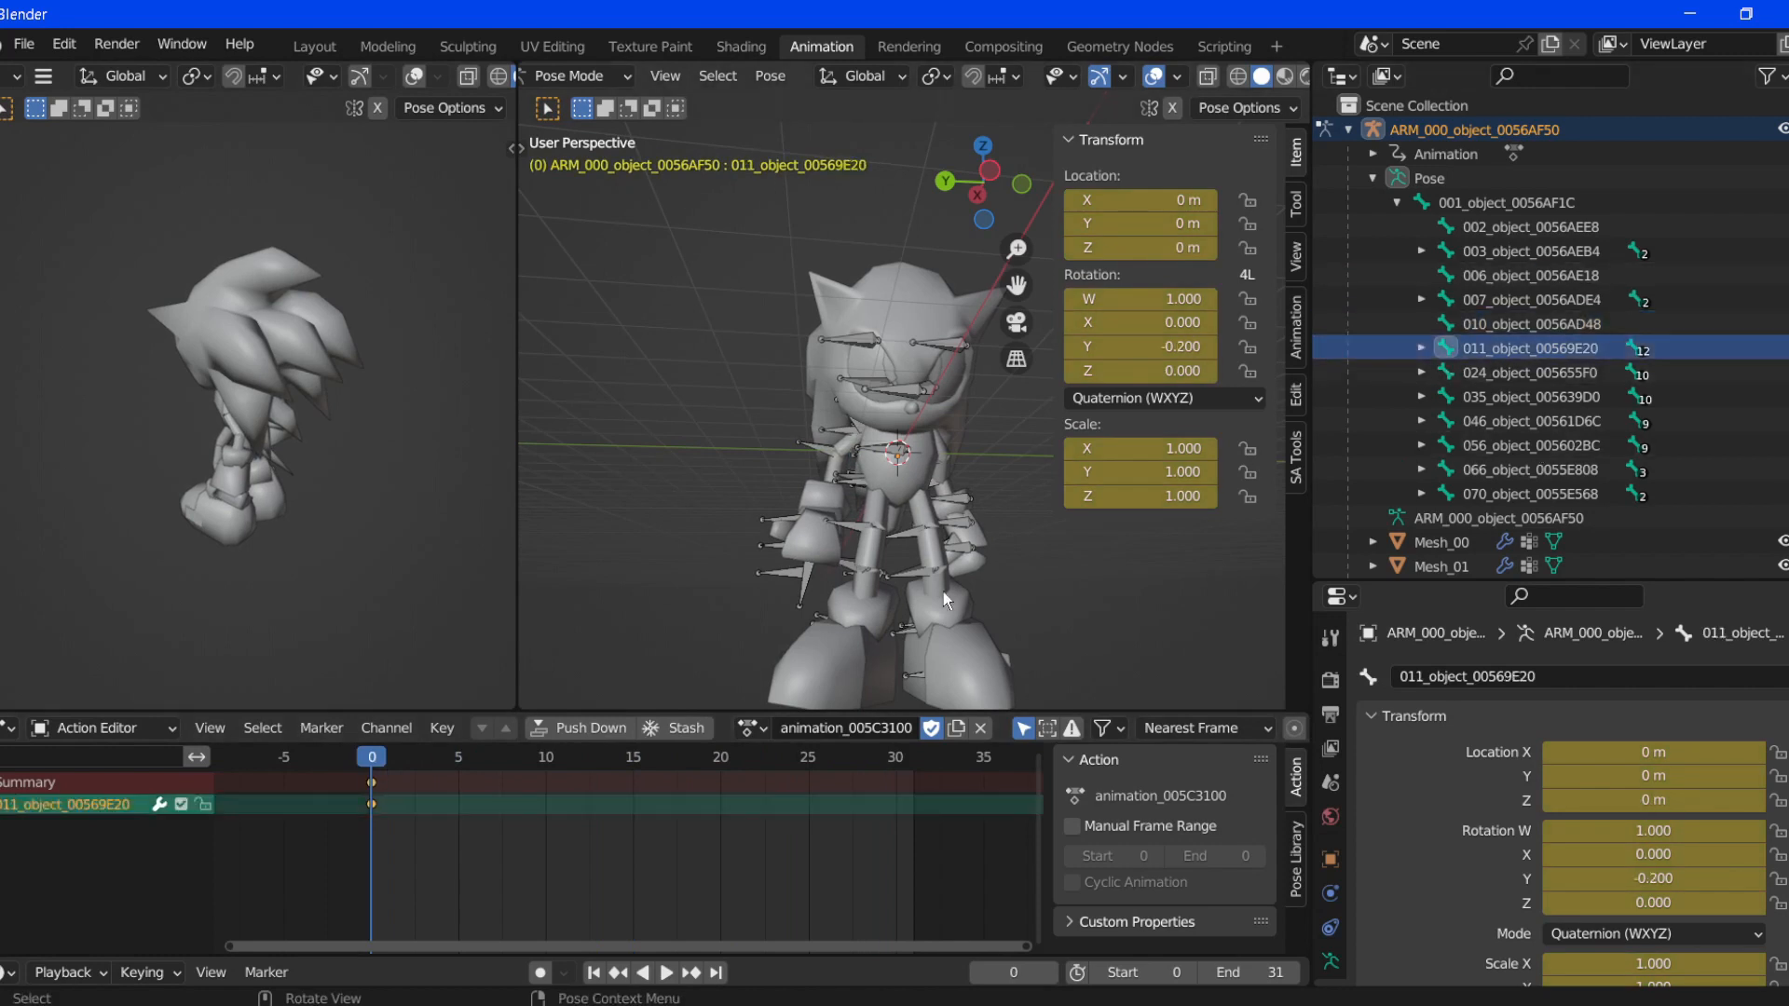
pyautogui.press('i')
pyautogui.click(752, 714)
pyautogui.click(634, 757)
pyautogui.moveTo(1156, 248); pyautogui.dragTo(1170, 250)
pyautogui.press('i')
pyautogui.click(965, 281)
# - Duplicate the frame 0 keyframe of bone 011_object_00569E20 to frame 31
pyautogui.click(371, 783)
pyautogui.rightClick(371, 782)
pyautogui.click(371, 781)
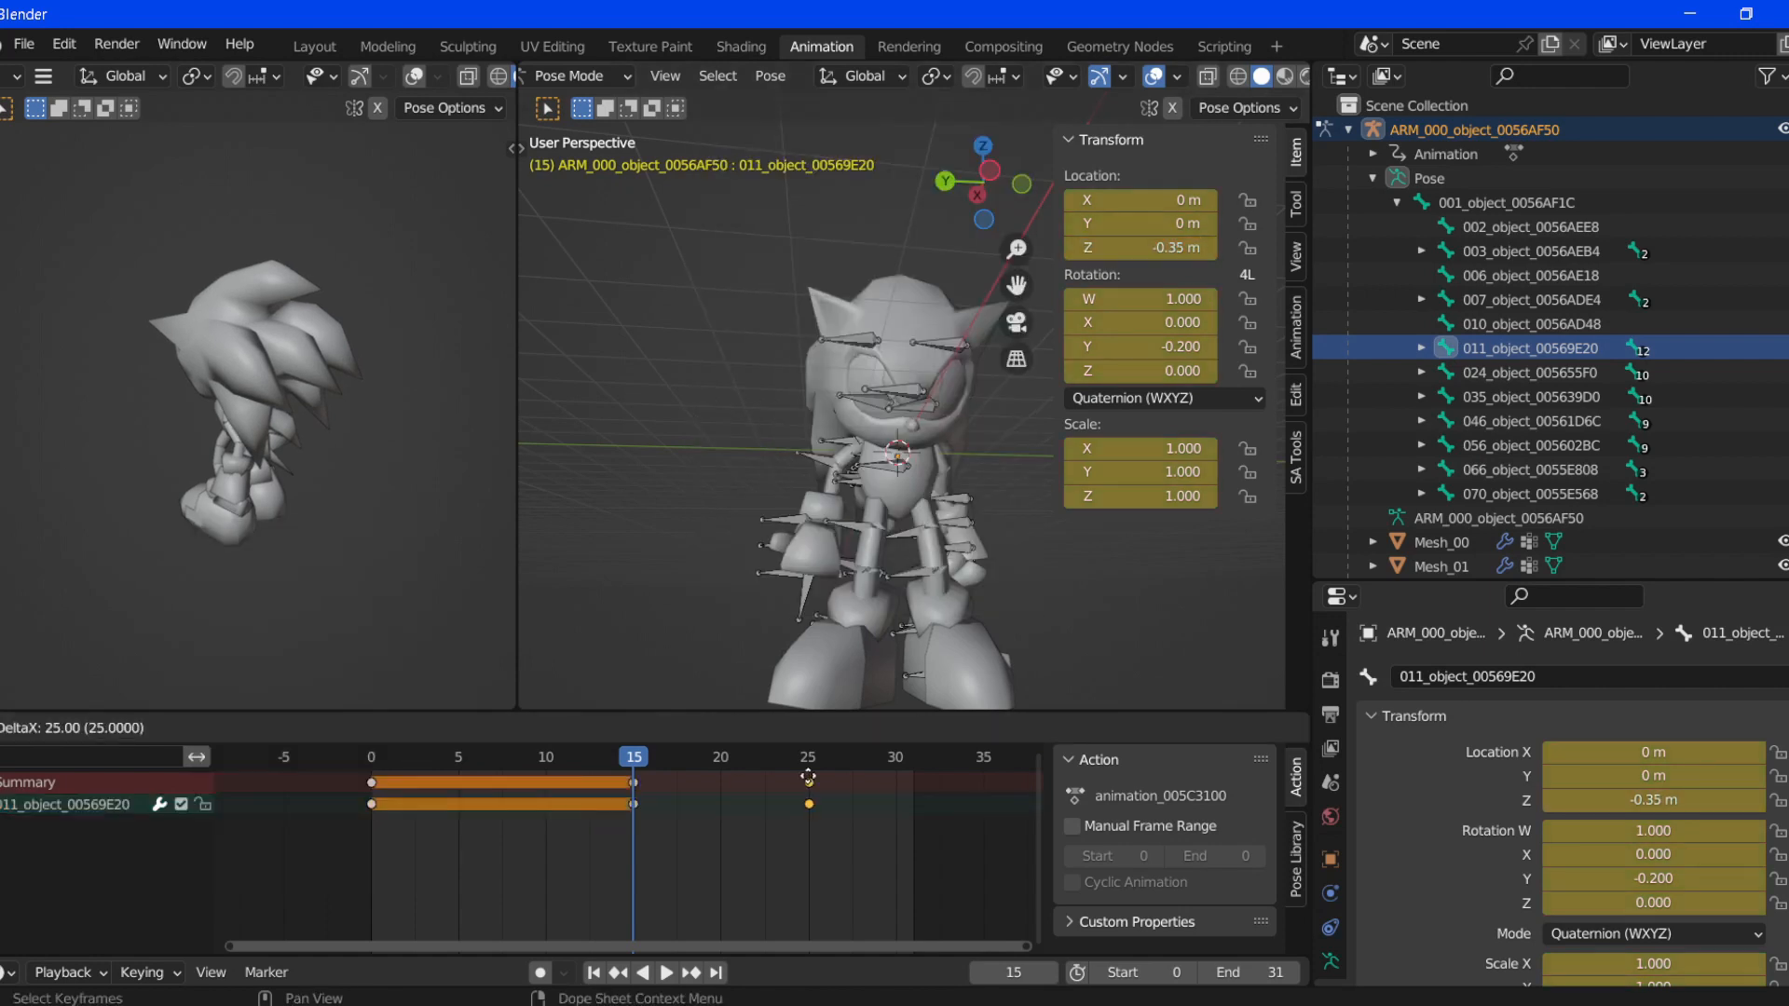
pyautogui.click(913, 783)
# - Play the looping animation to check the body motion from different angles, and return to frame 0
pyautogui.press('space')
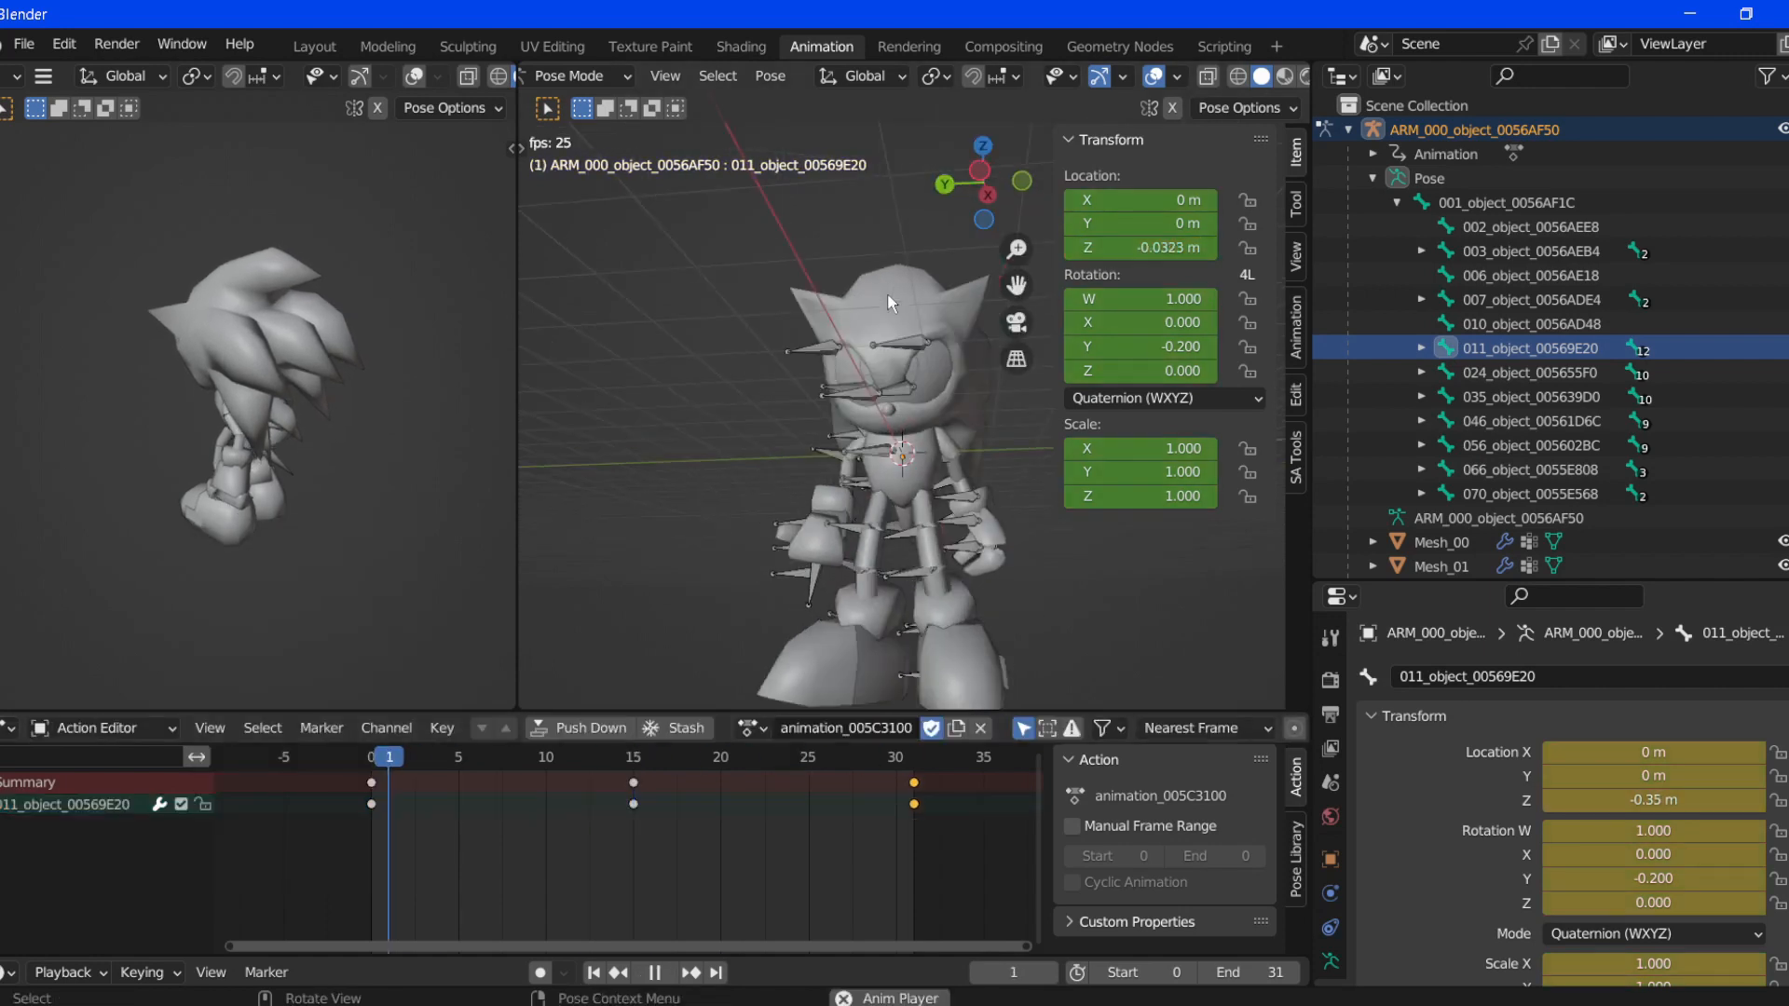
pyautogui.moveTo(887, 292); pyautogui.dragTo(837, 252, button='middle')
pyautogui.press('space')
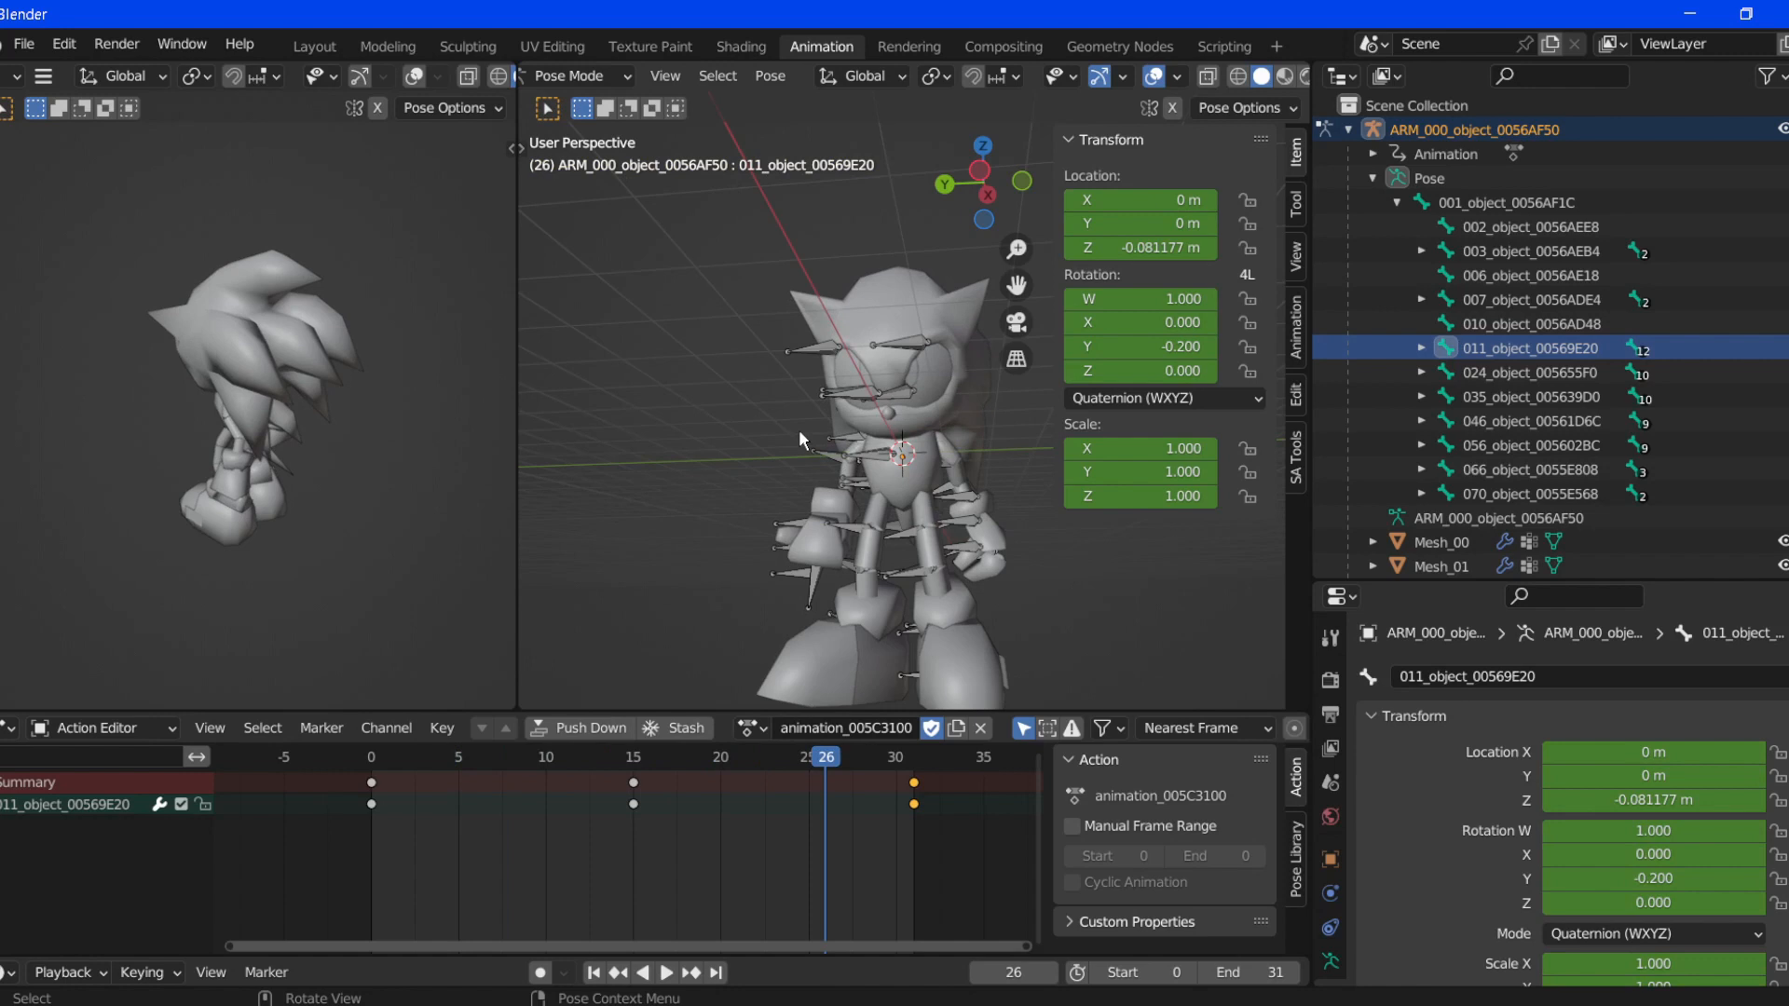
pyautogui.moveTo(797, 429); pyautogui.dragTo(865, 431, button='middle')
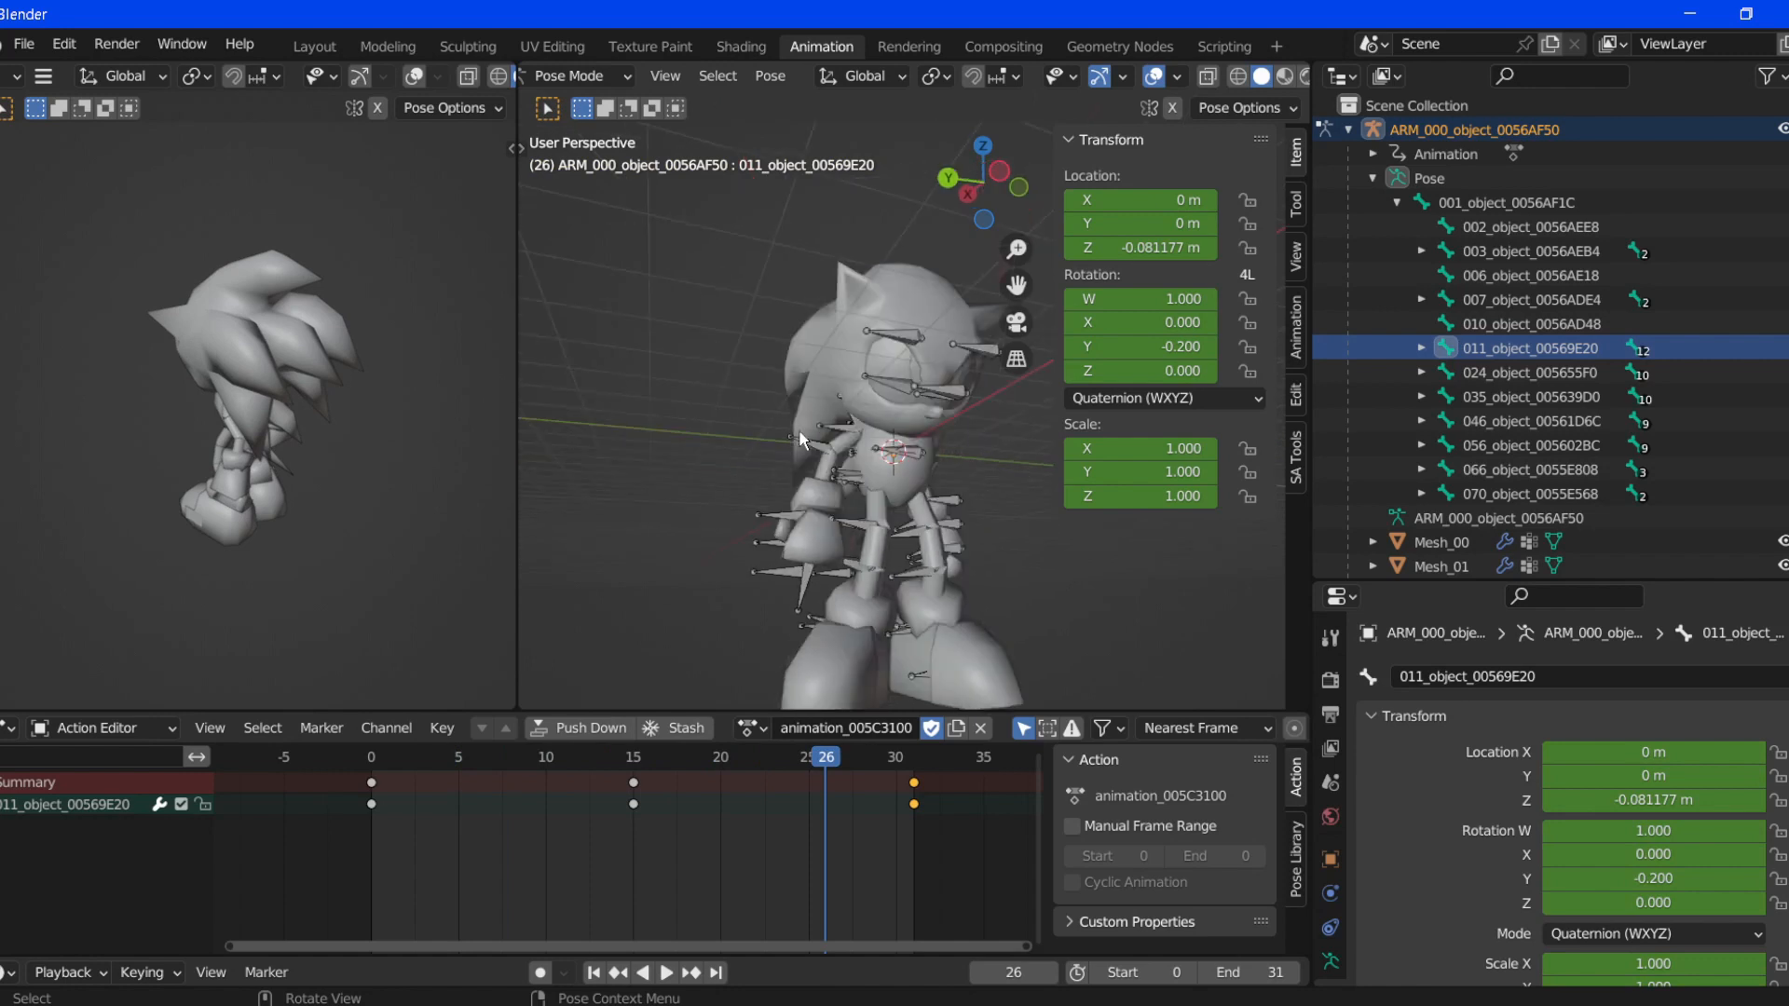
pyautogui.click(371, 772)
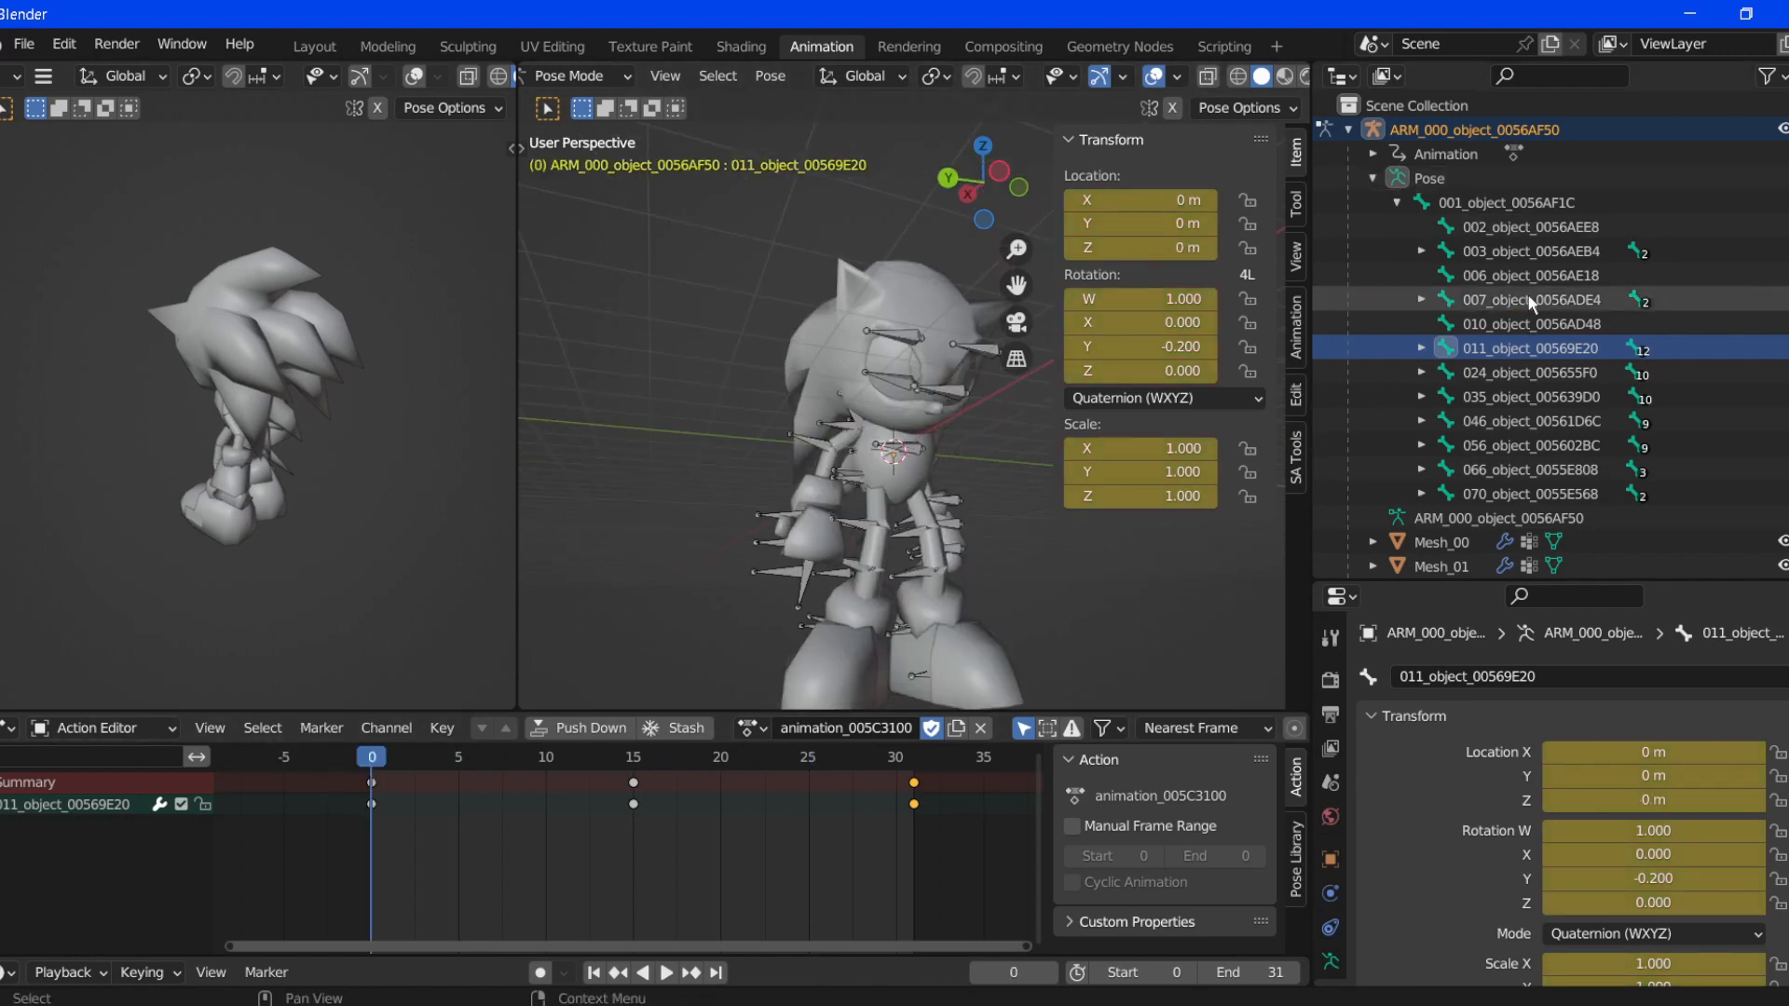
# - Export the armature's animation as s_wait01.nam.json into the SA Tools x64 bin folder
pyautogui.click(1401, 180)
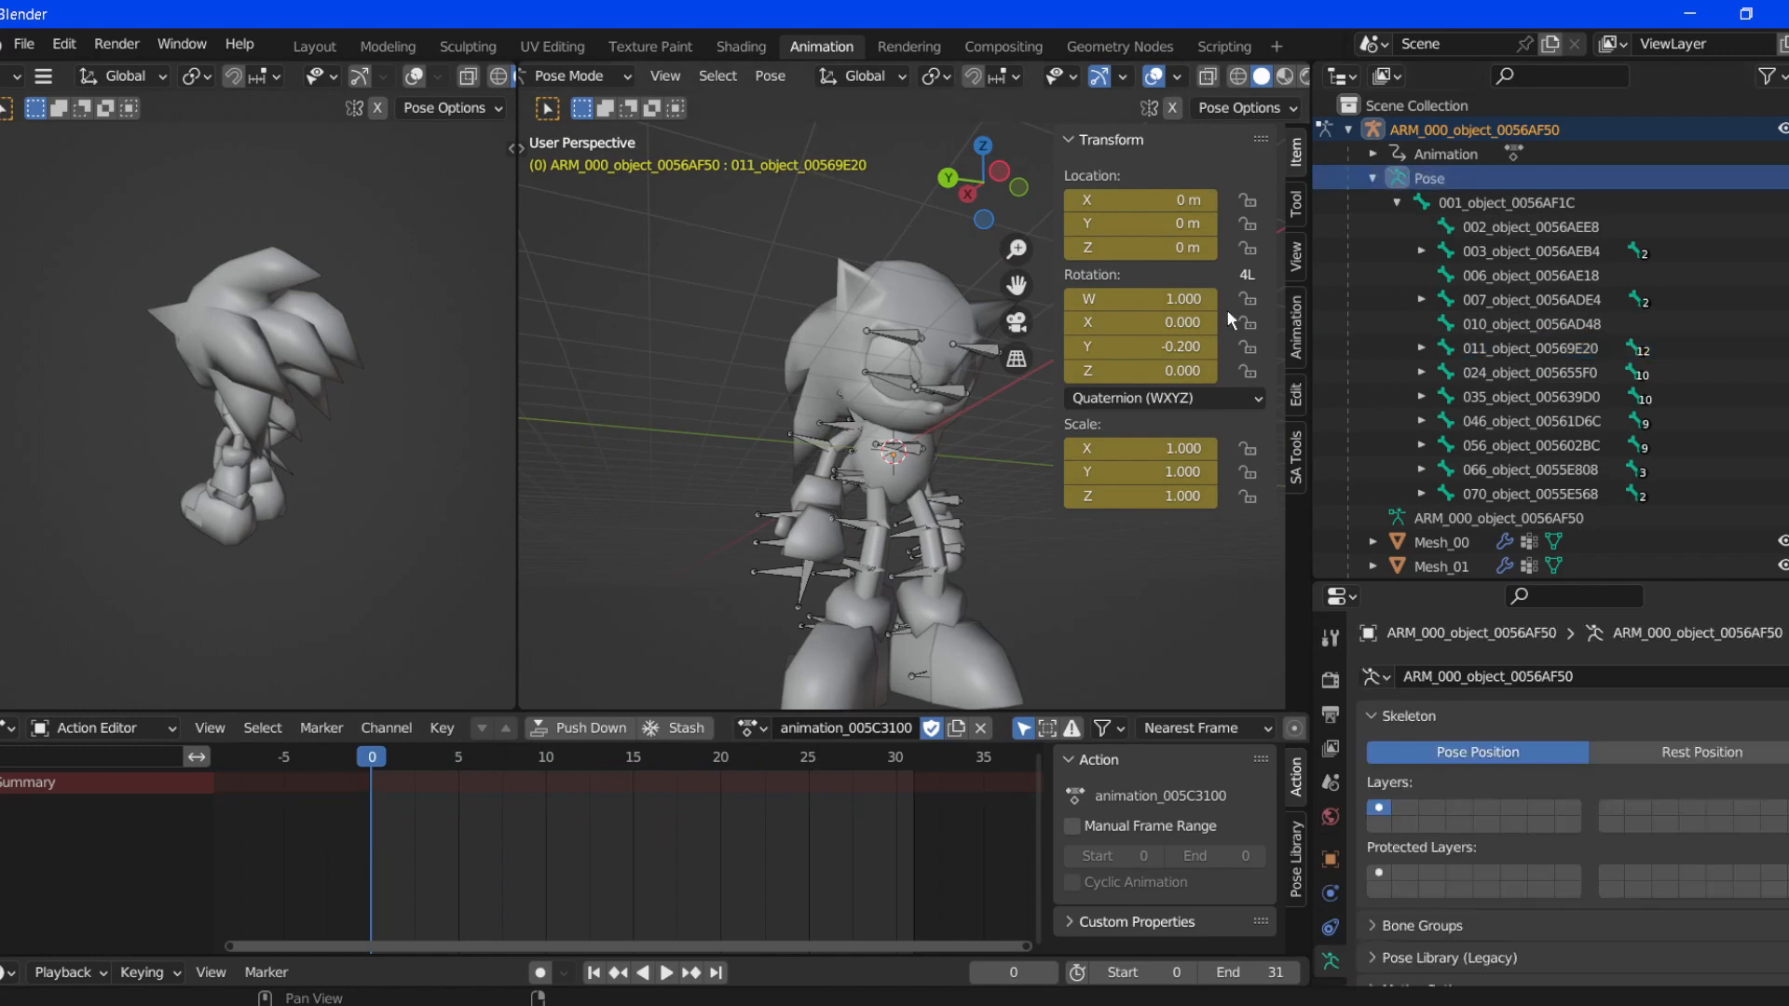
pyautogui.click(1297, 456)
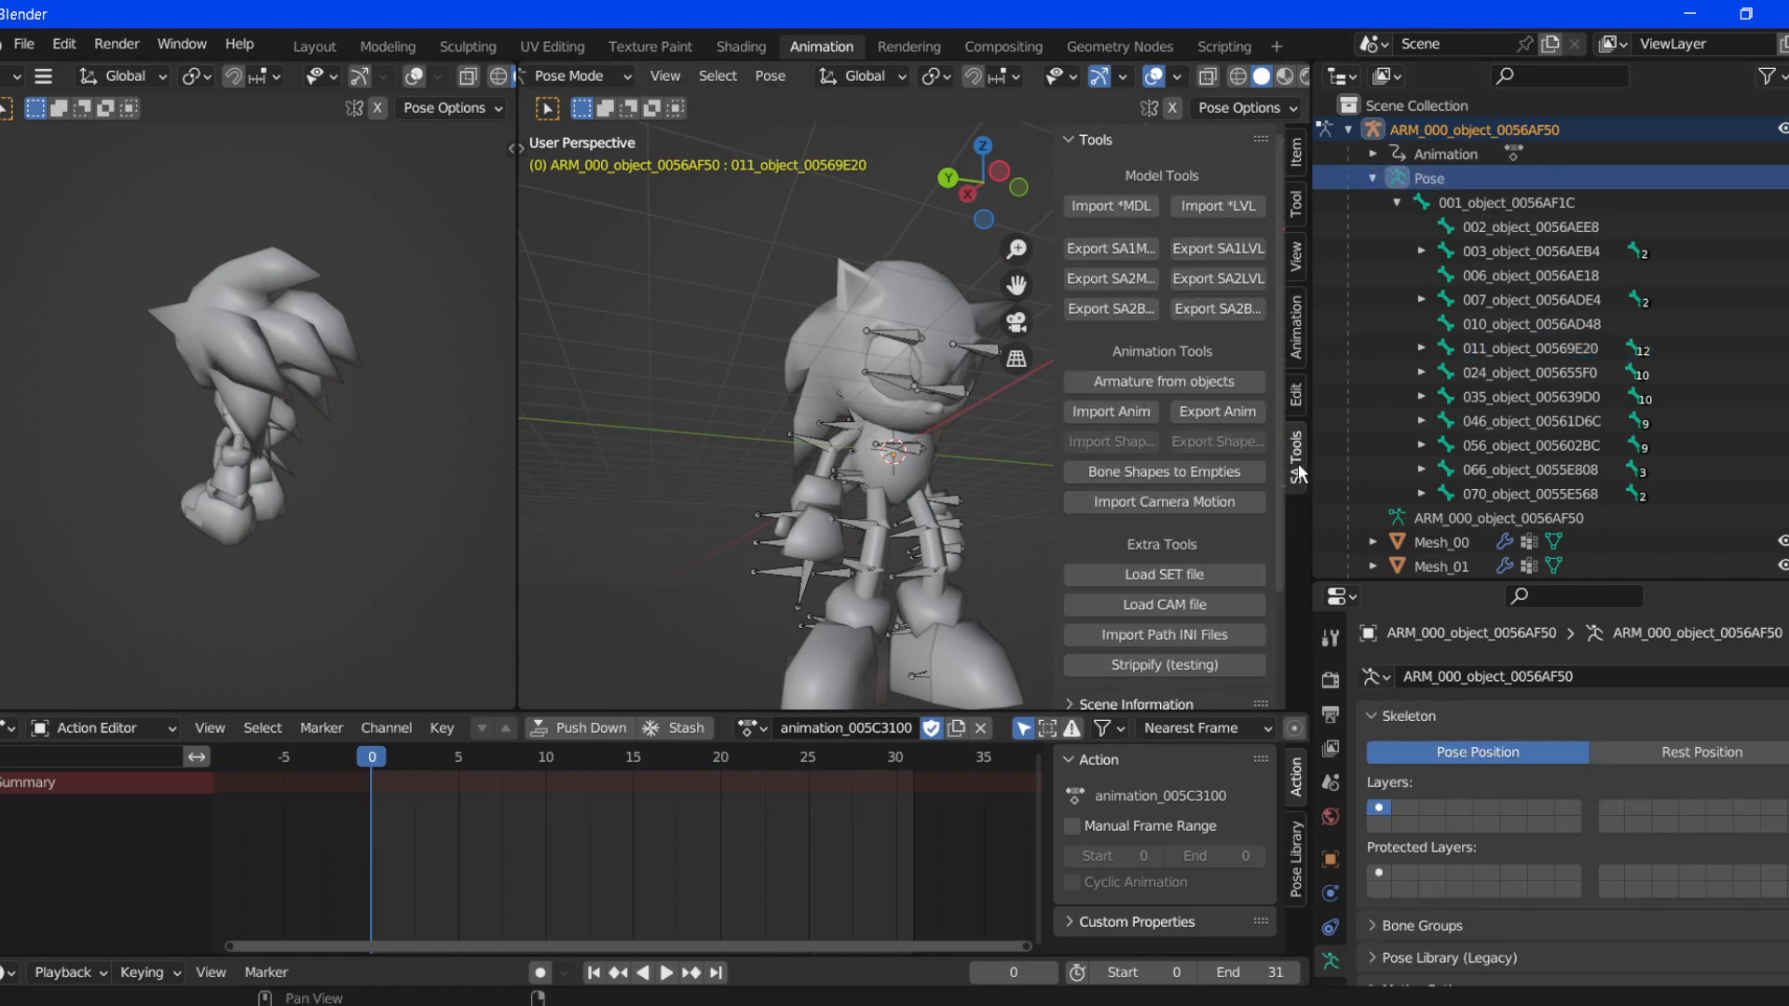
pyautogui.click(1220, 414)
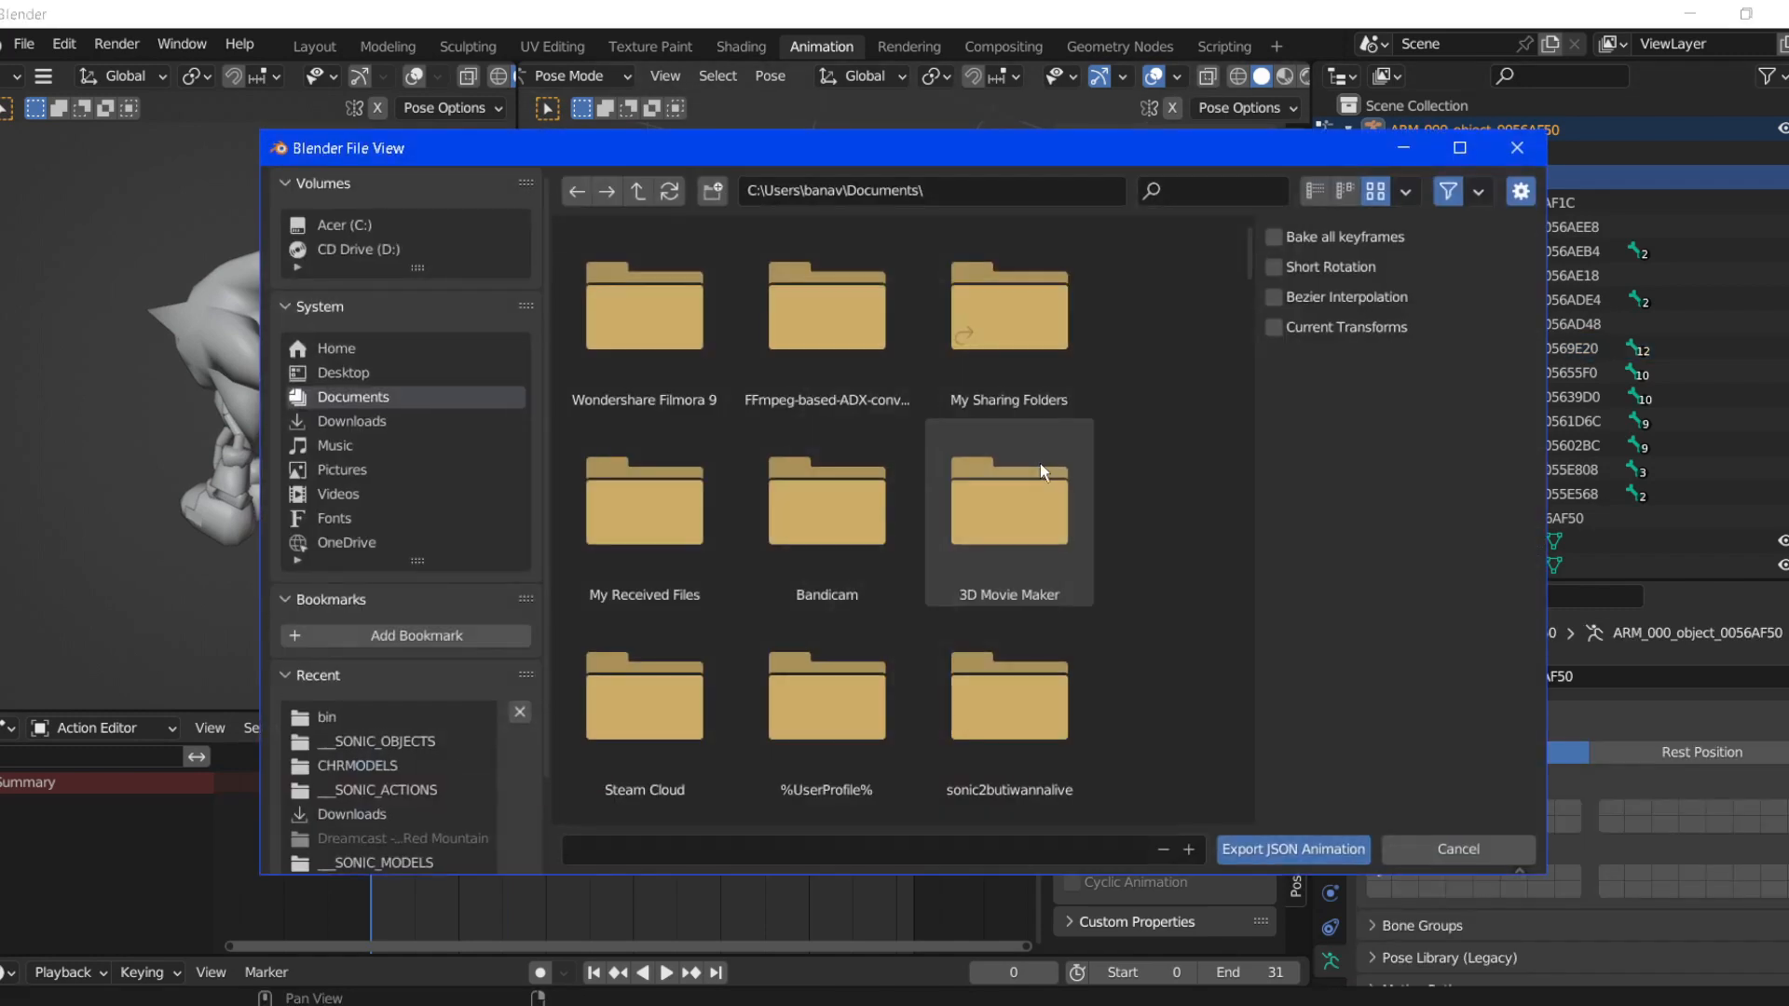
pyautogui.click(382, 723)
pyautogui.click(817, 403)
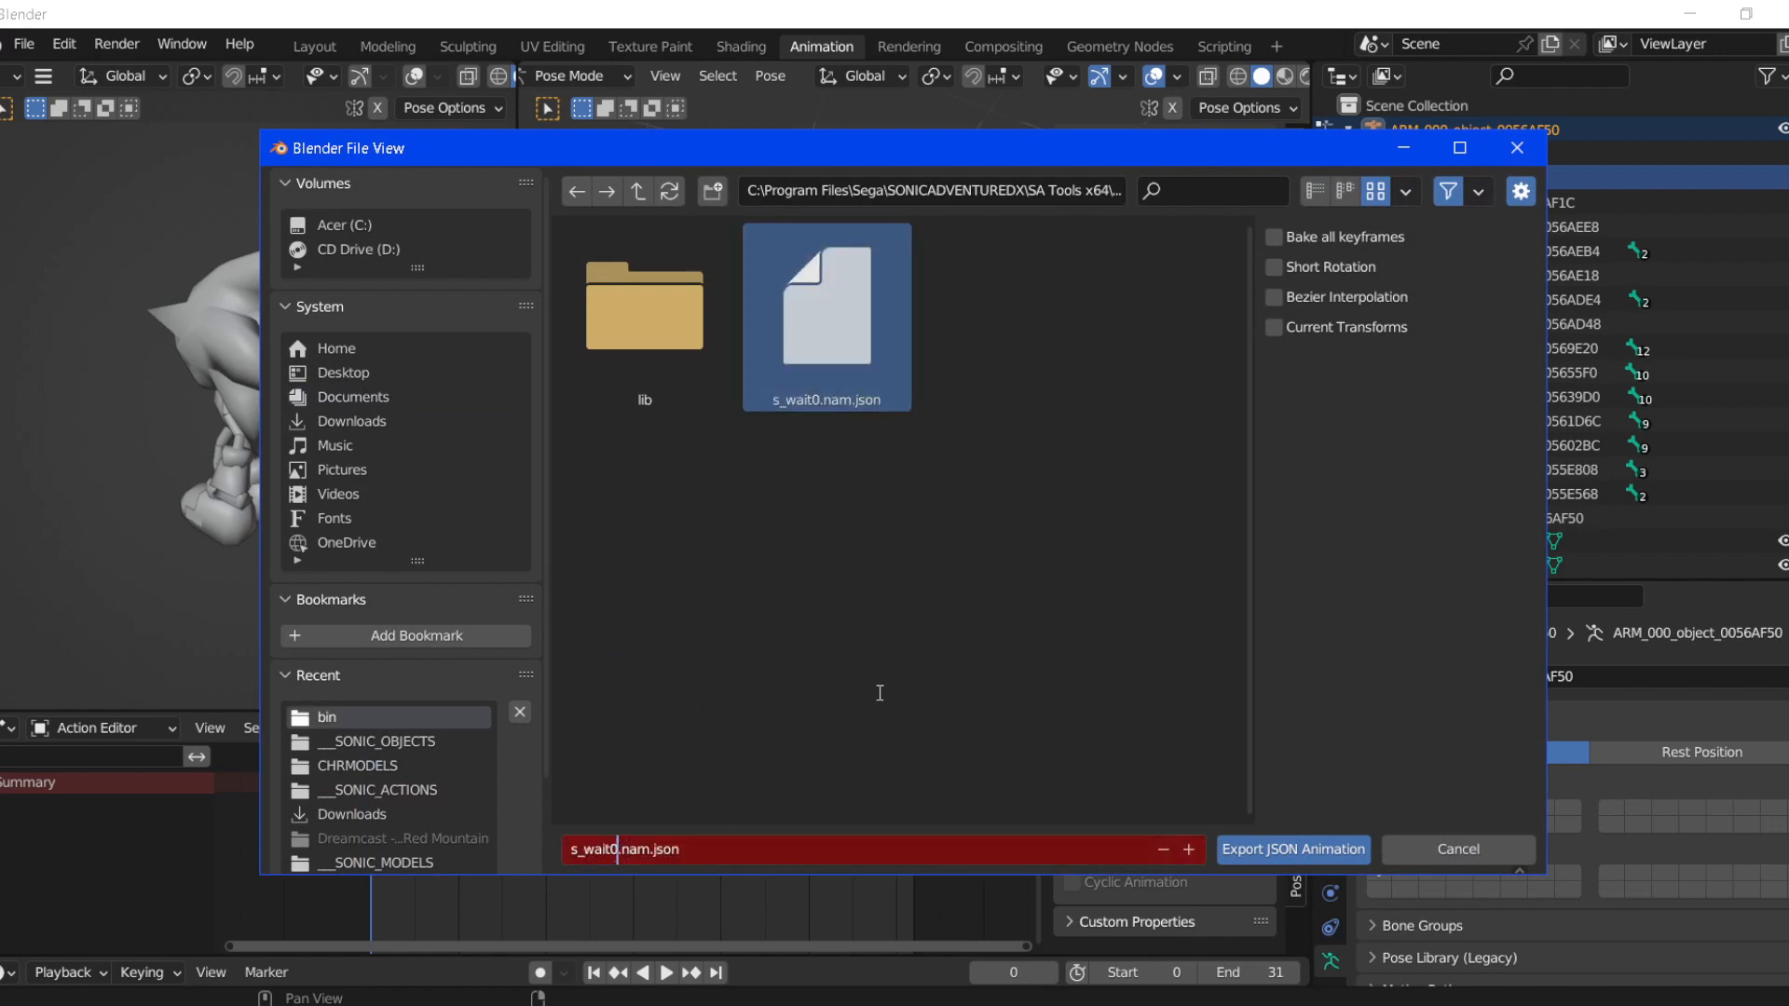
pyautogui.click(1266, 858)
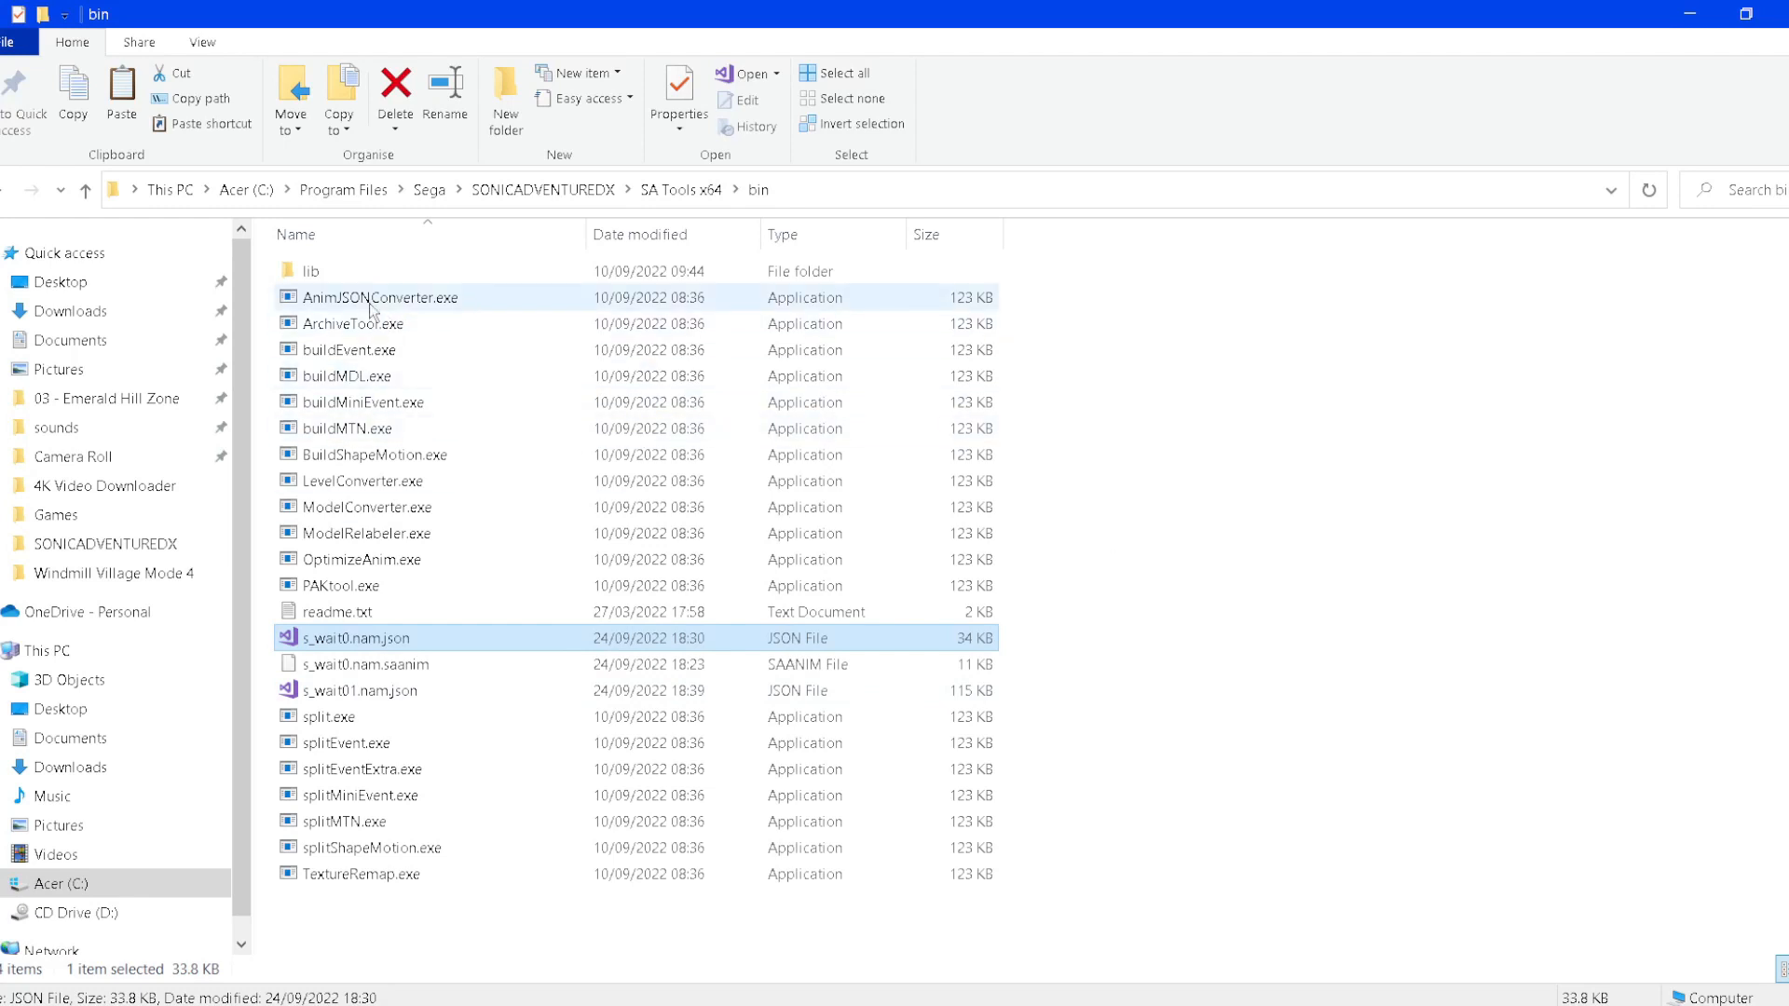
# - Convert s_wait01.nam.json with AnimJSONConverter.exe in the bin folder and select the resulting s_wait01.nam.saanim file
pyautogui.doubleClick(615, 298)
pyautogui.doubleClick(617, 364)
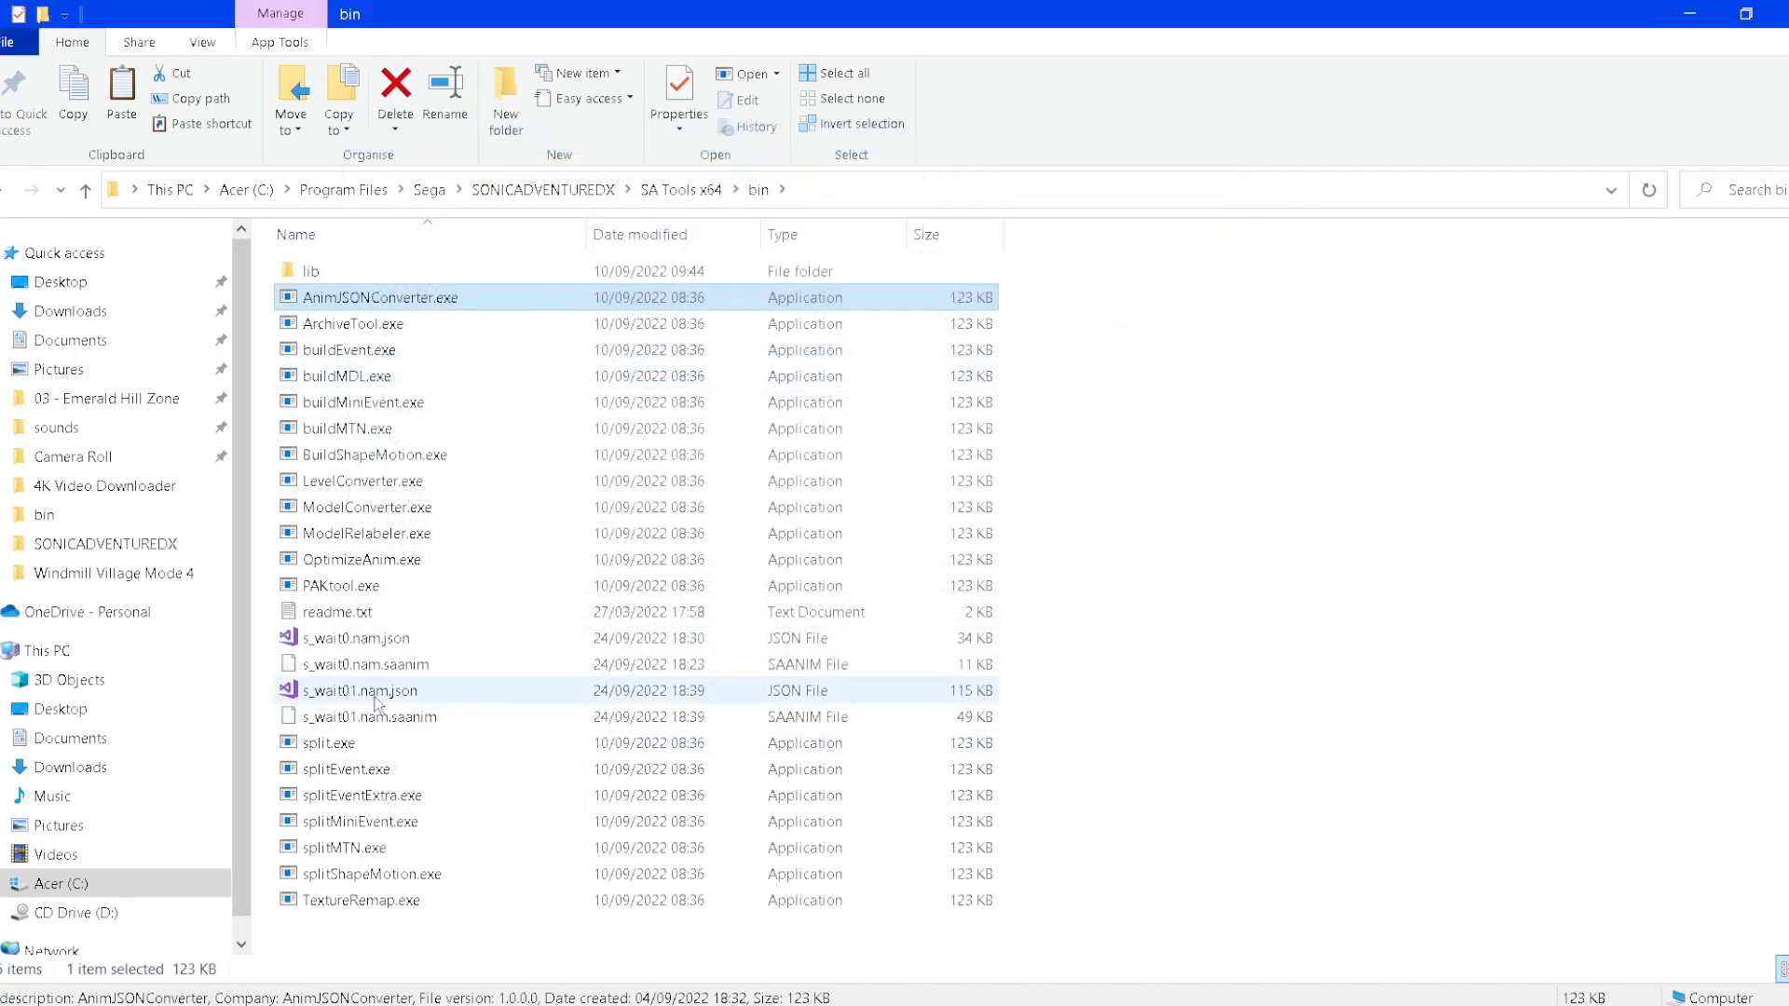
pyautogui.click(385, 719)
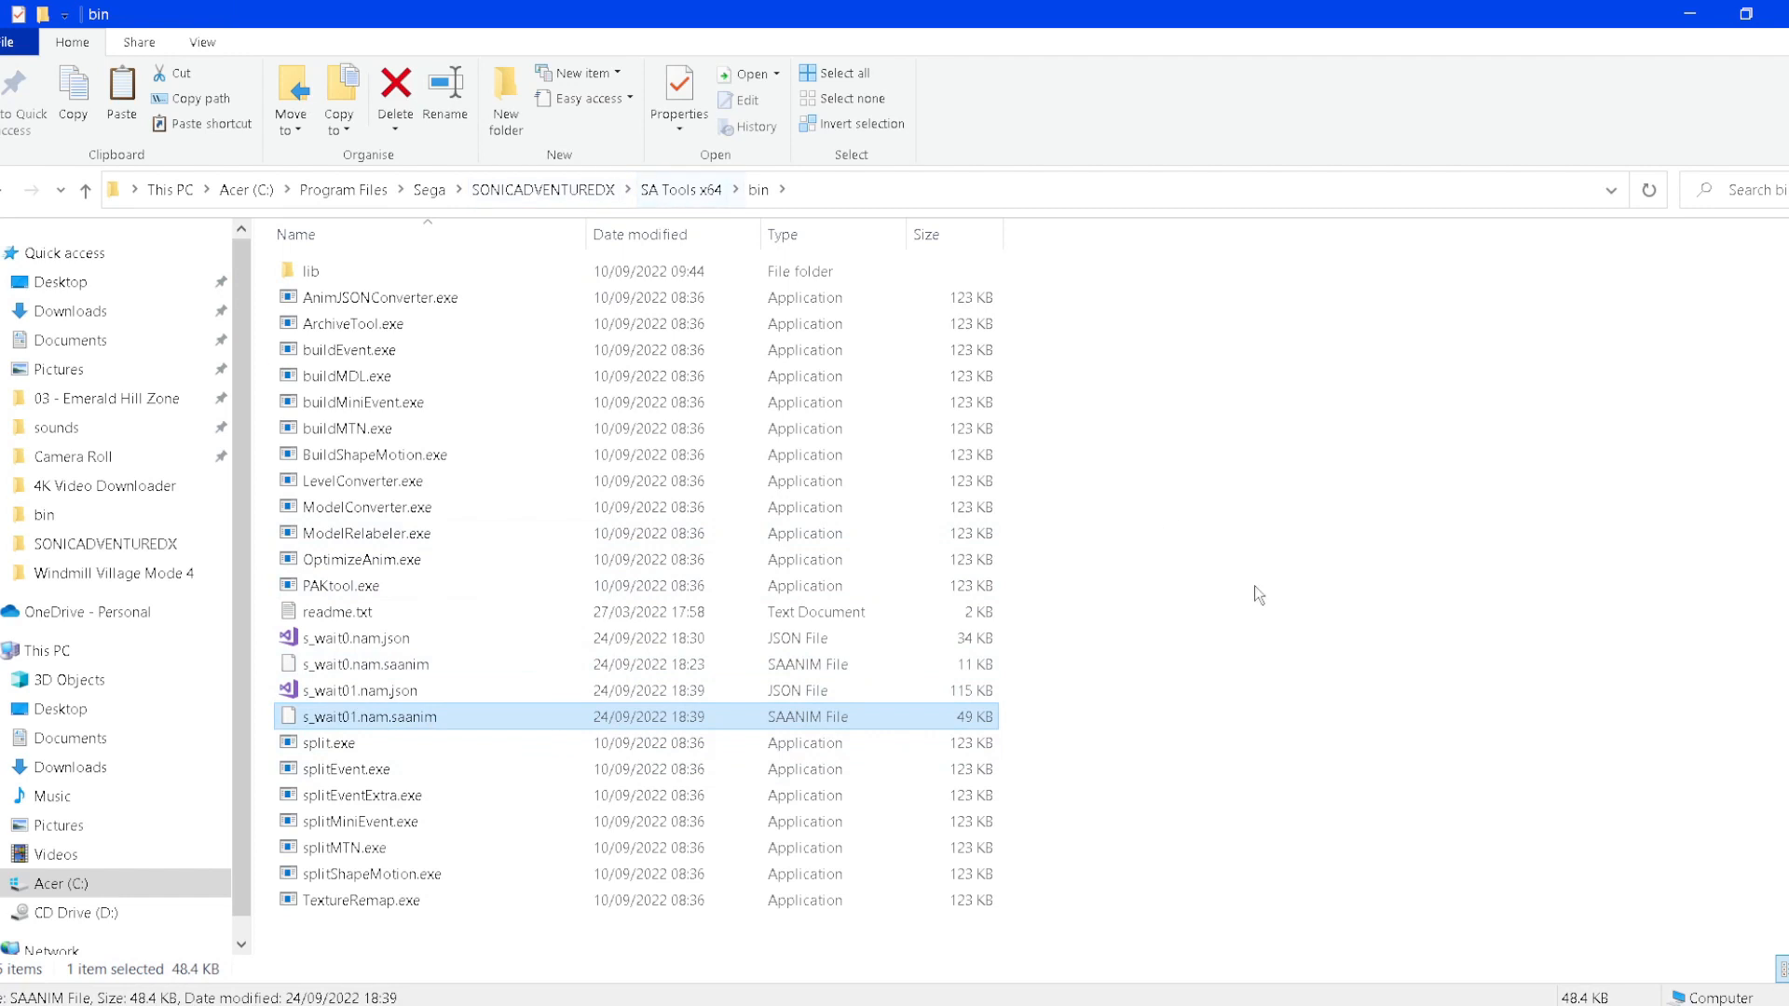
# - Switch to SAMDL and dismiss the SA Tools welcome message
pyautogui.hotkey('alt', 'Tab')
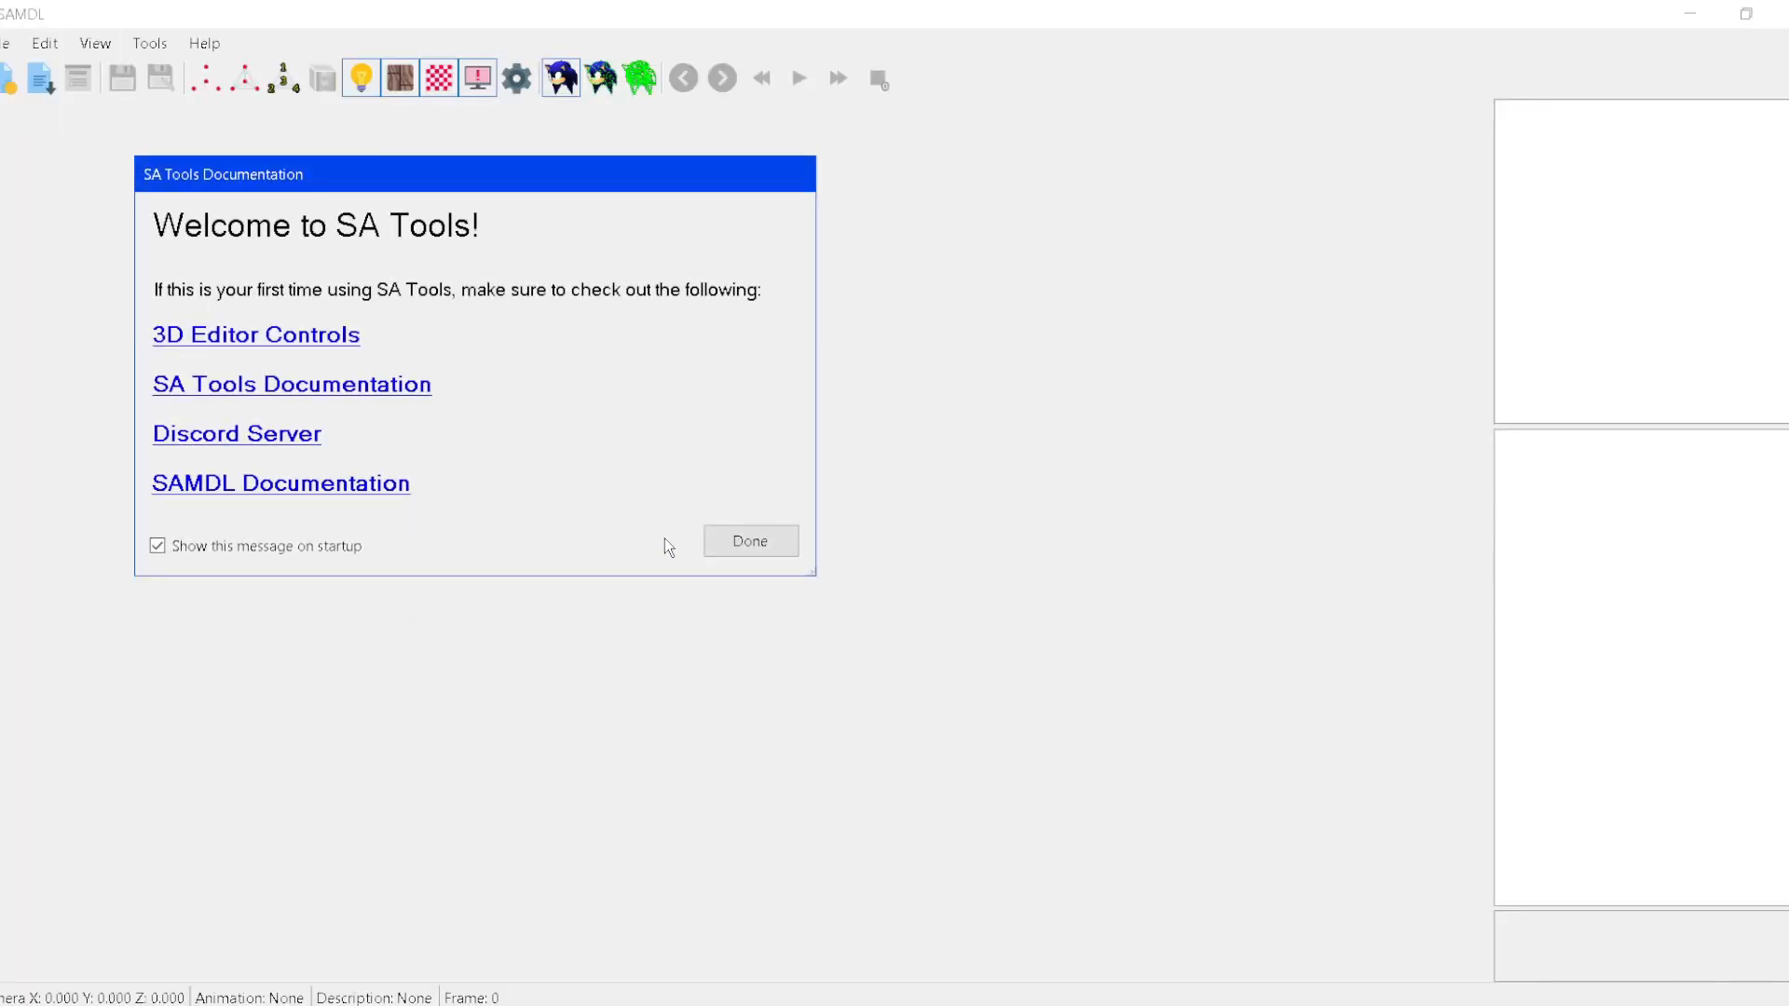
pyautogui.click(713, 543)
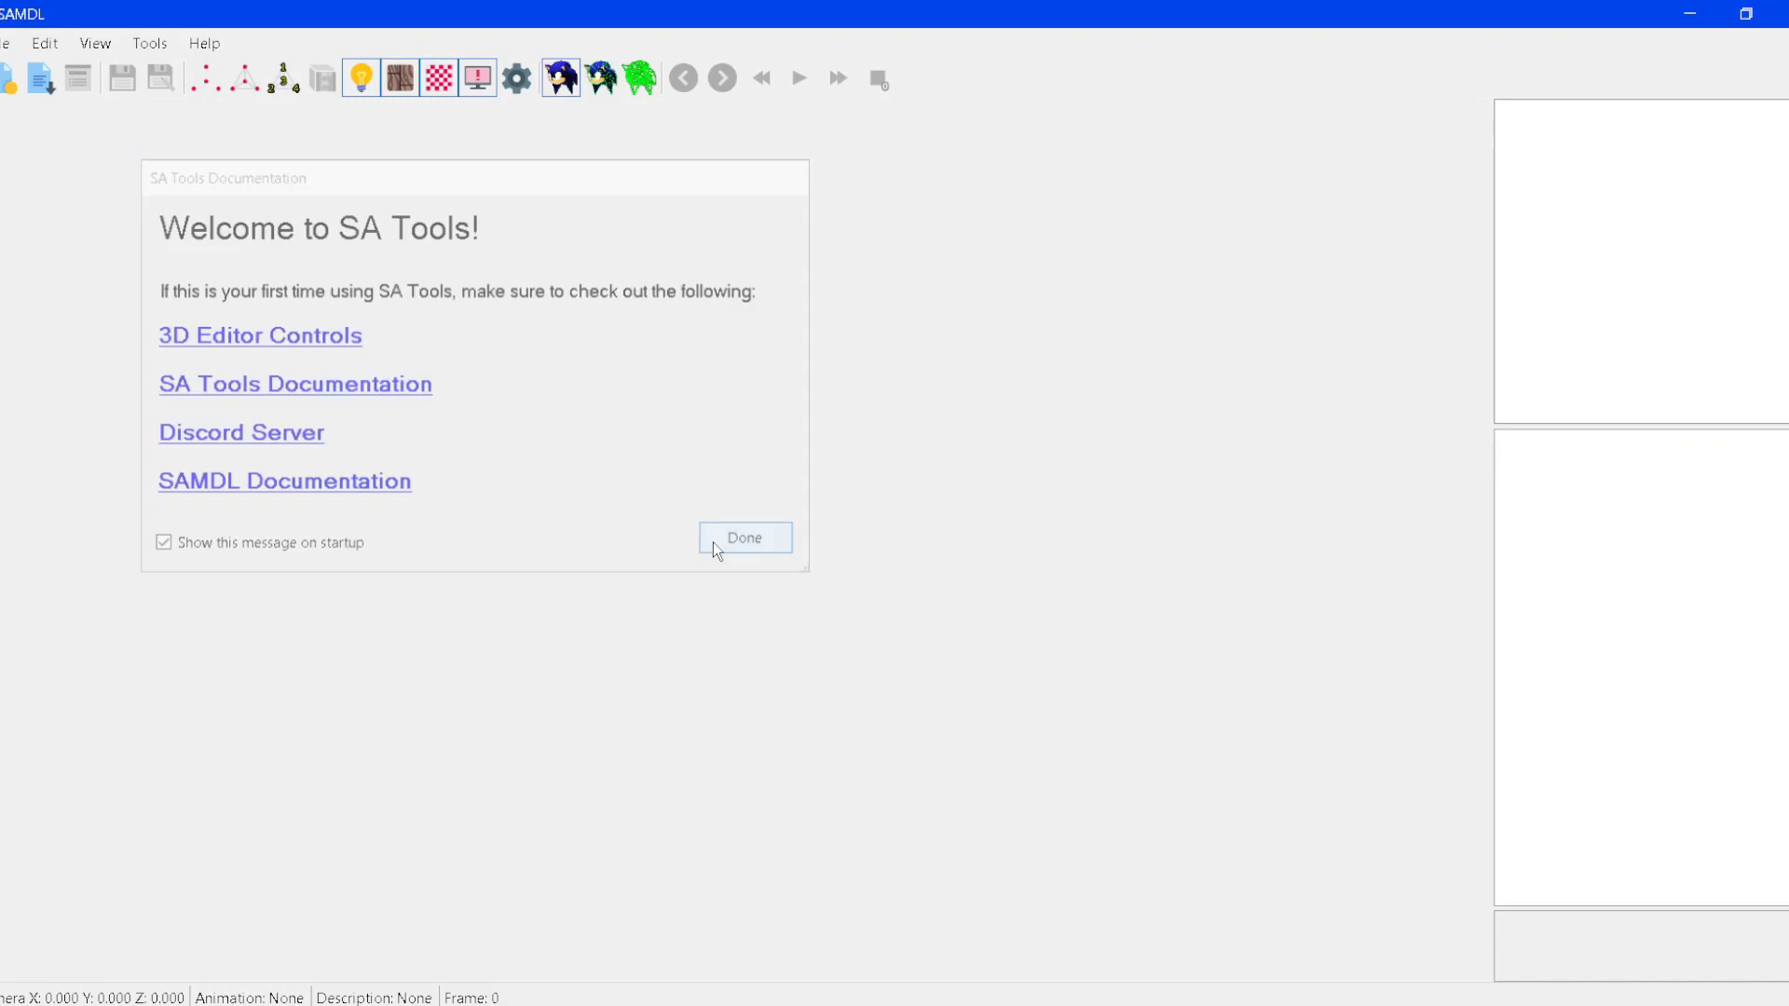
pyautogui.click(930, 820)
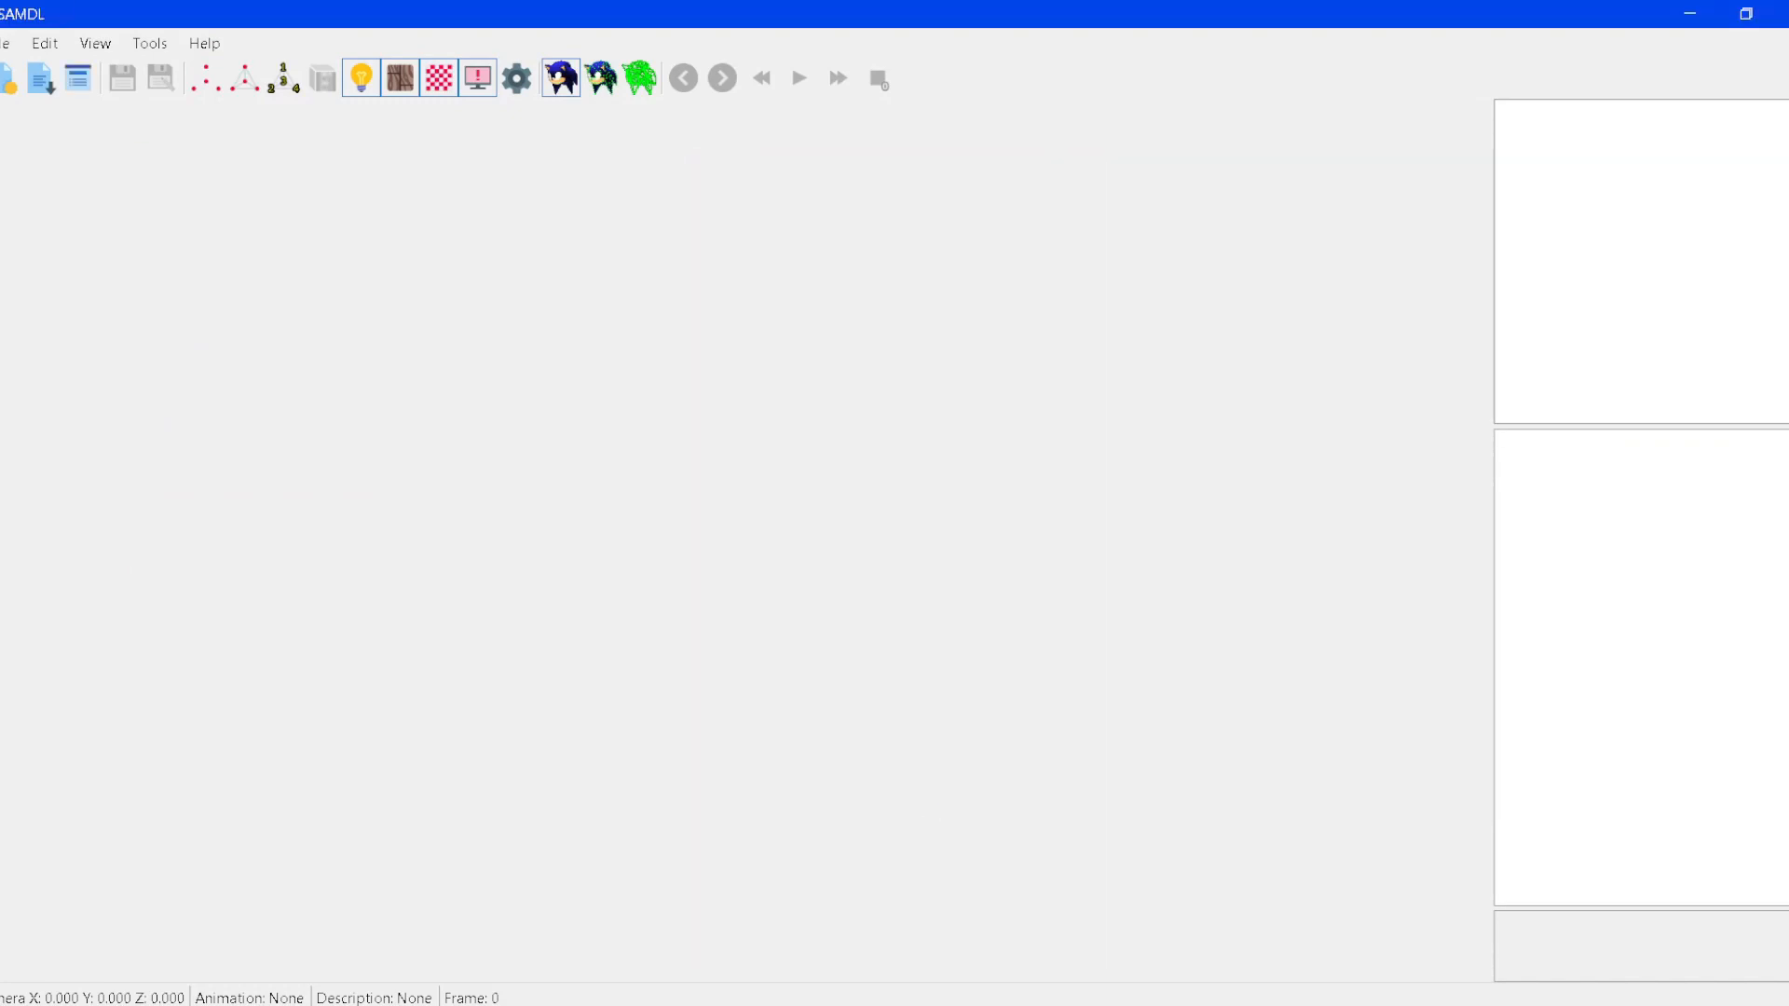
# - Open the Sonic model 0.sa1mdl from the desktop folder CHRMODELS_Source\CHRMODELS\___SONIC_OBJECTS and frame it in the view
pyautogui.click(6, 43)
pyautogui.click(37, 99)
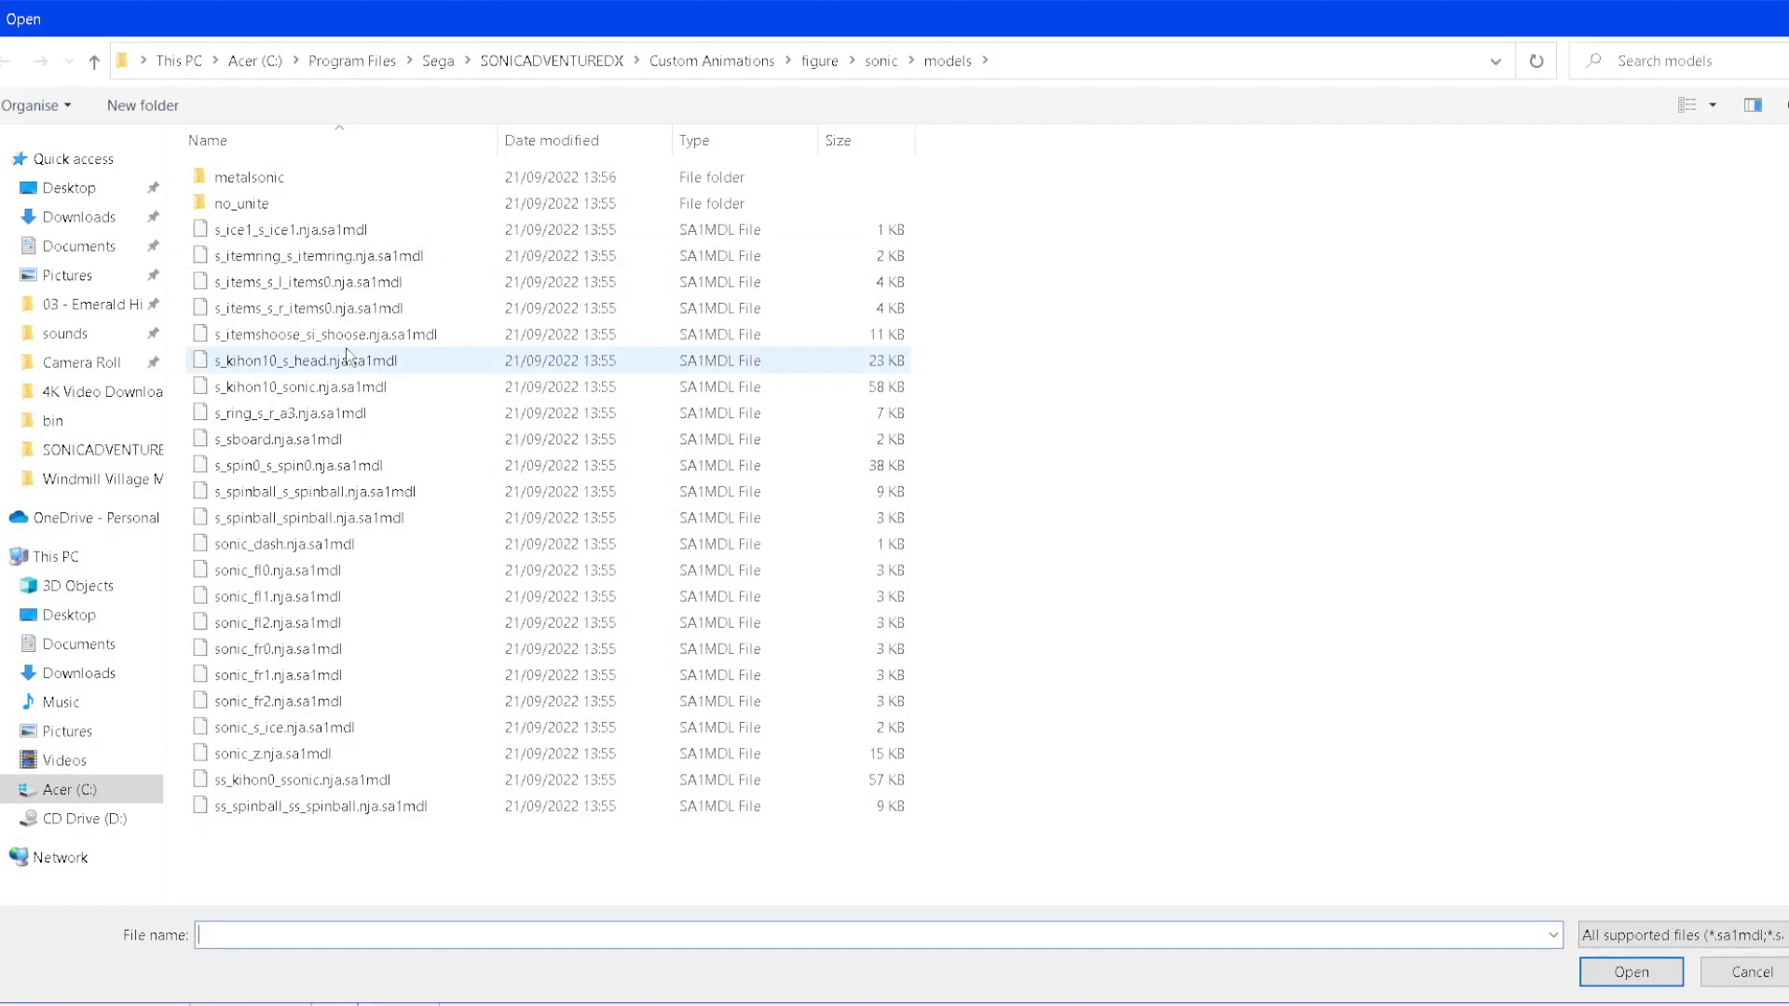
pyautogui.click(63, 617)
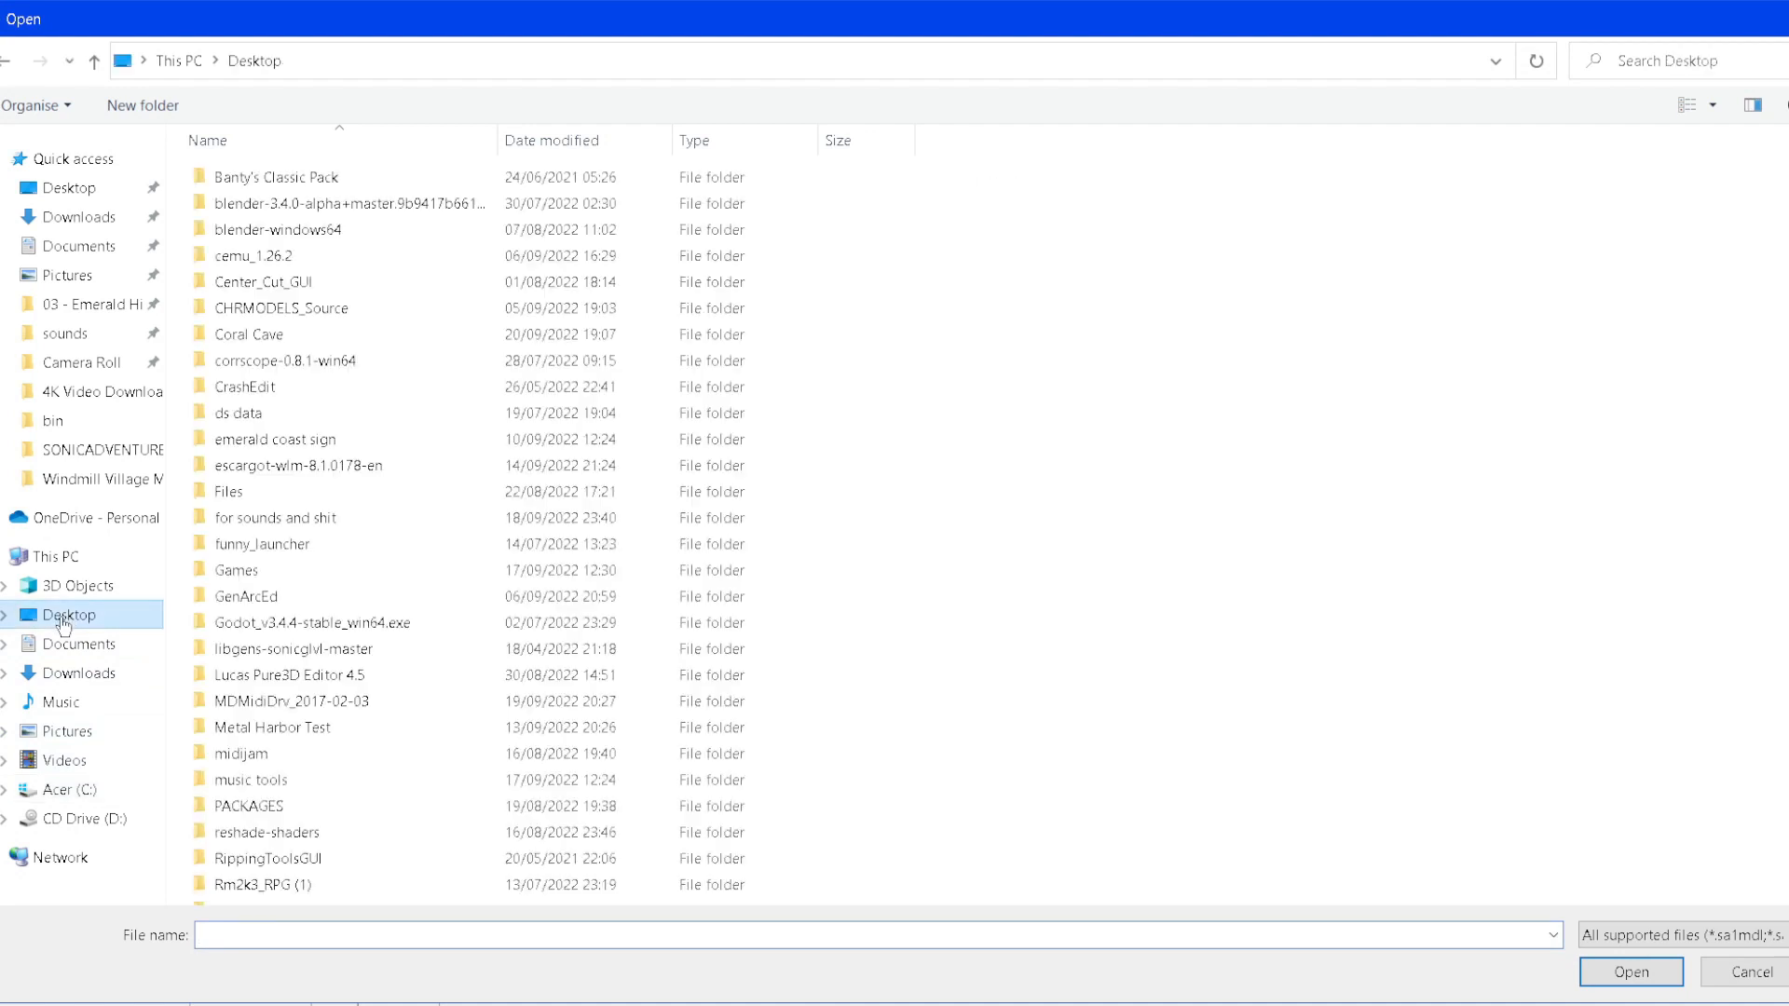
pyautogui.doubleClick(263, 203)
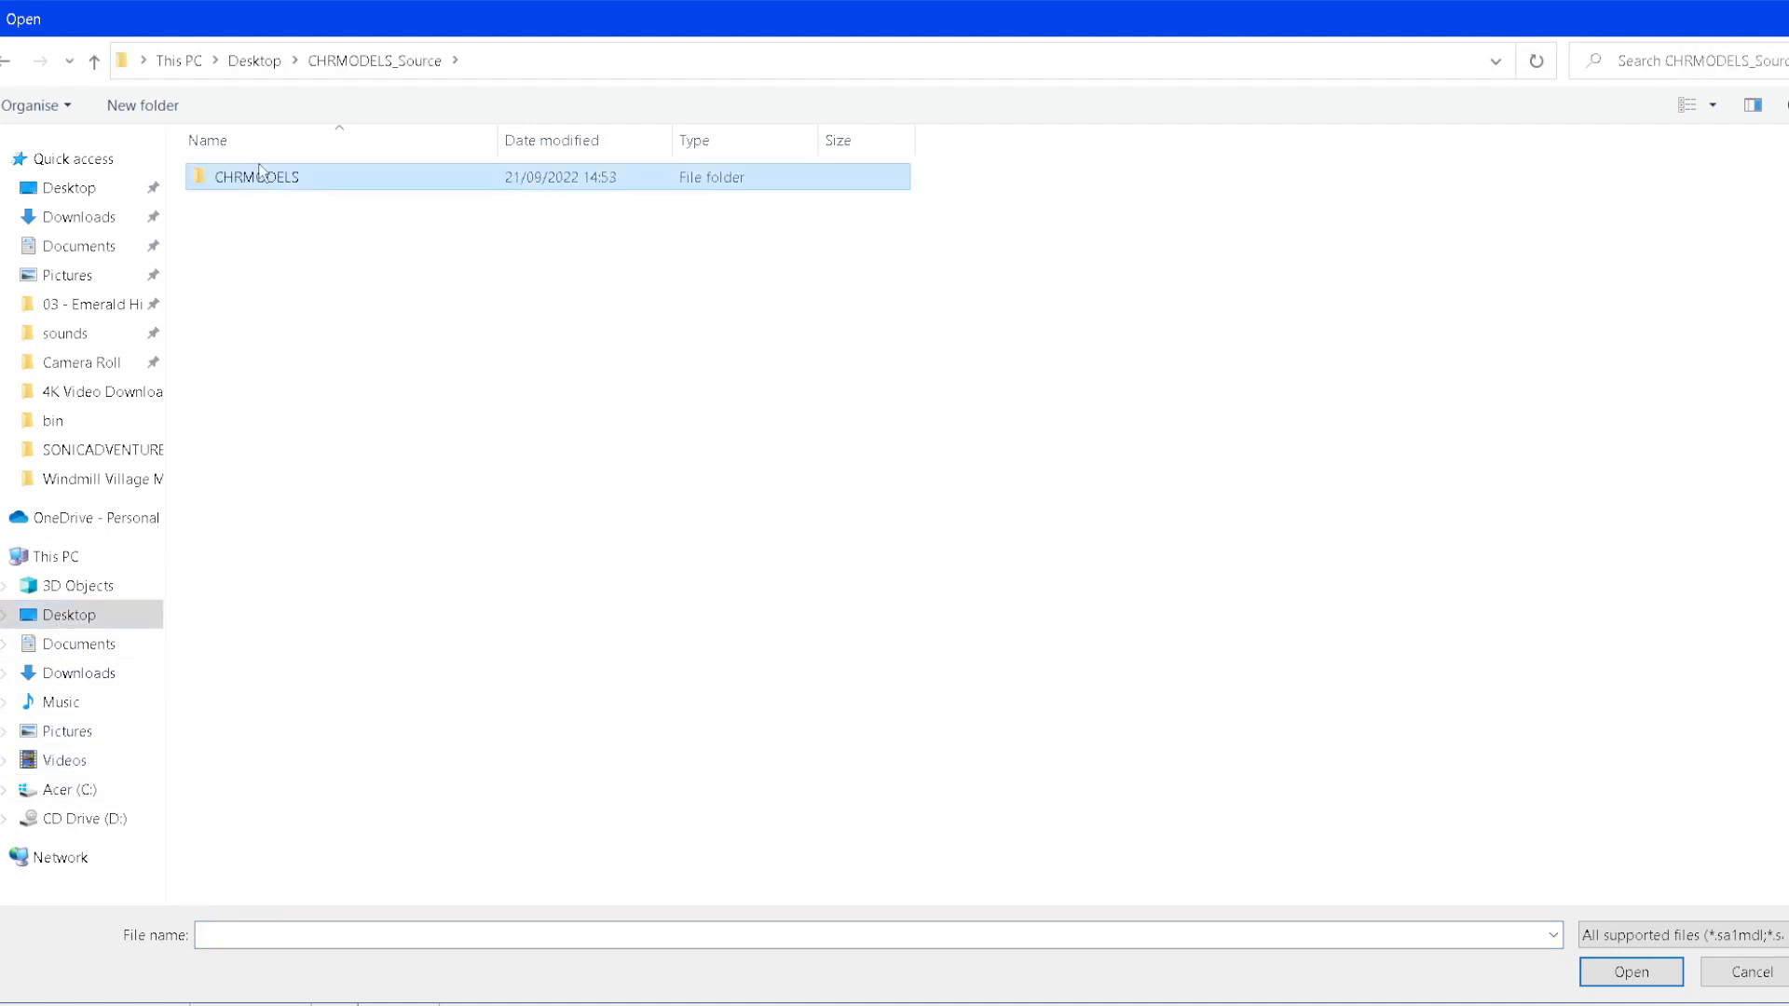
pyautogui.doubleClick(261, 178)
pyautogui.doubleClick(298, 598)
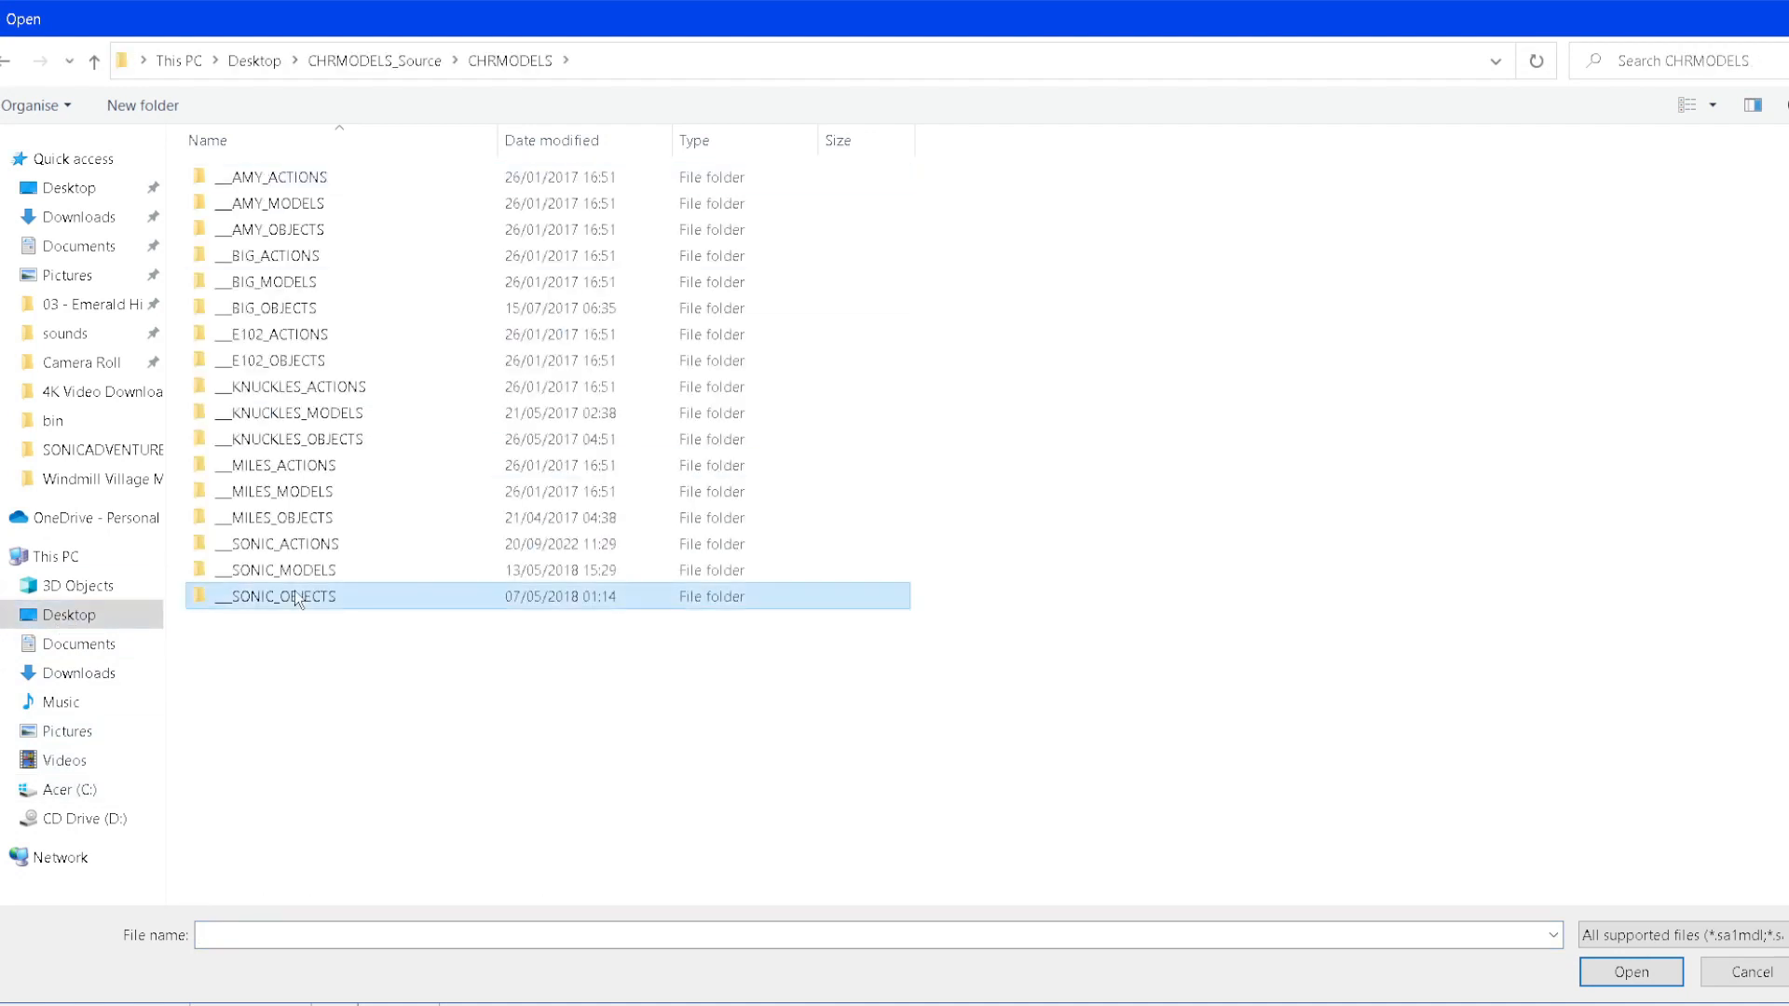
pyautogui.doubleClick(253, 206)
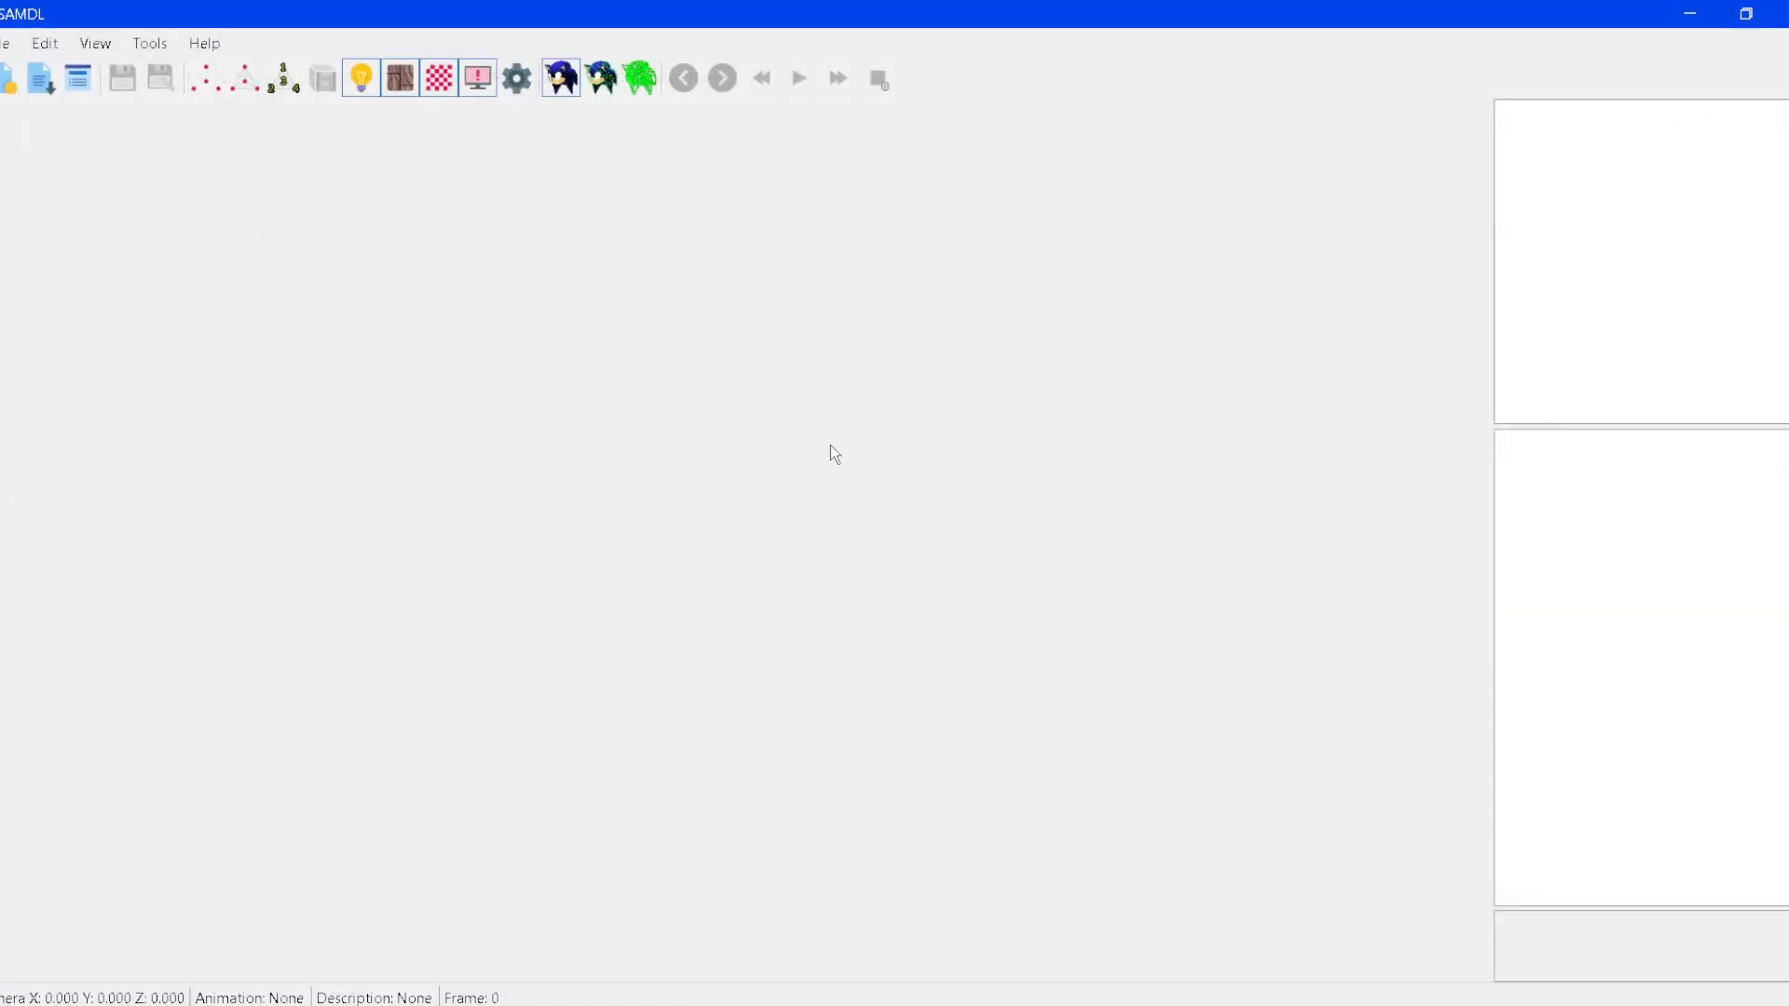
pyautogui.keyDown('ctrl'); pyautogui.moveTo(1171, 443); pyautogui.dragTo(855, 490, button='middle'); pyautogui.keyUp('ctrl')
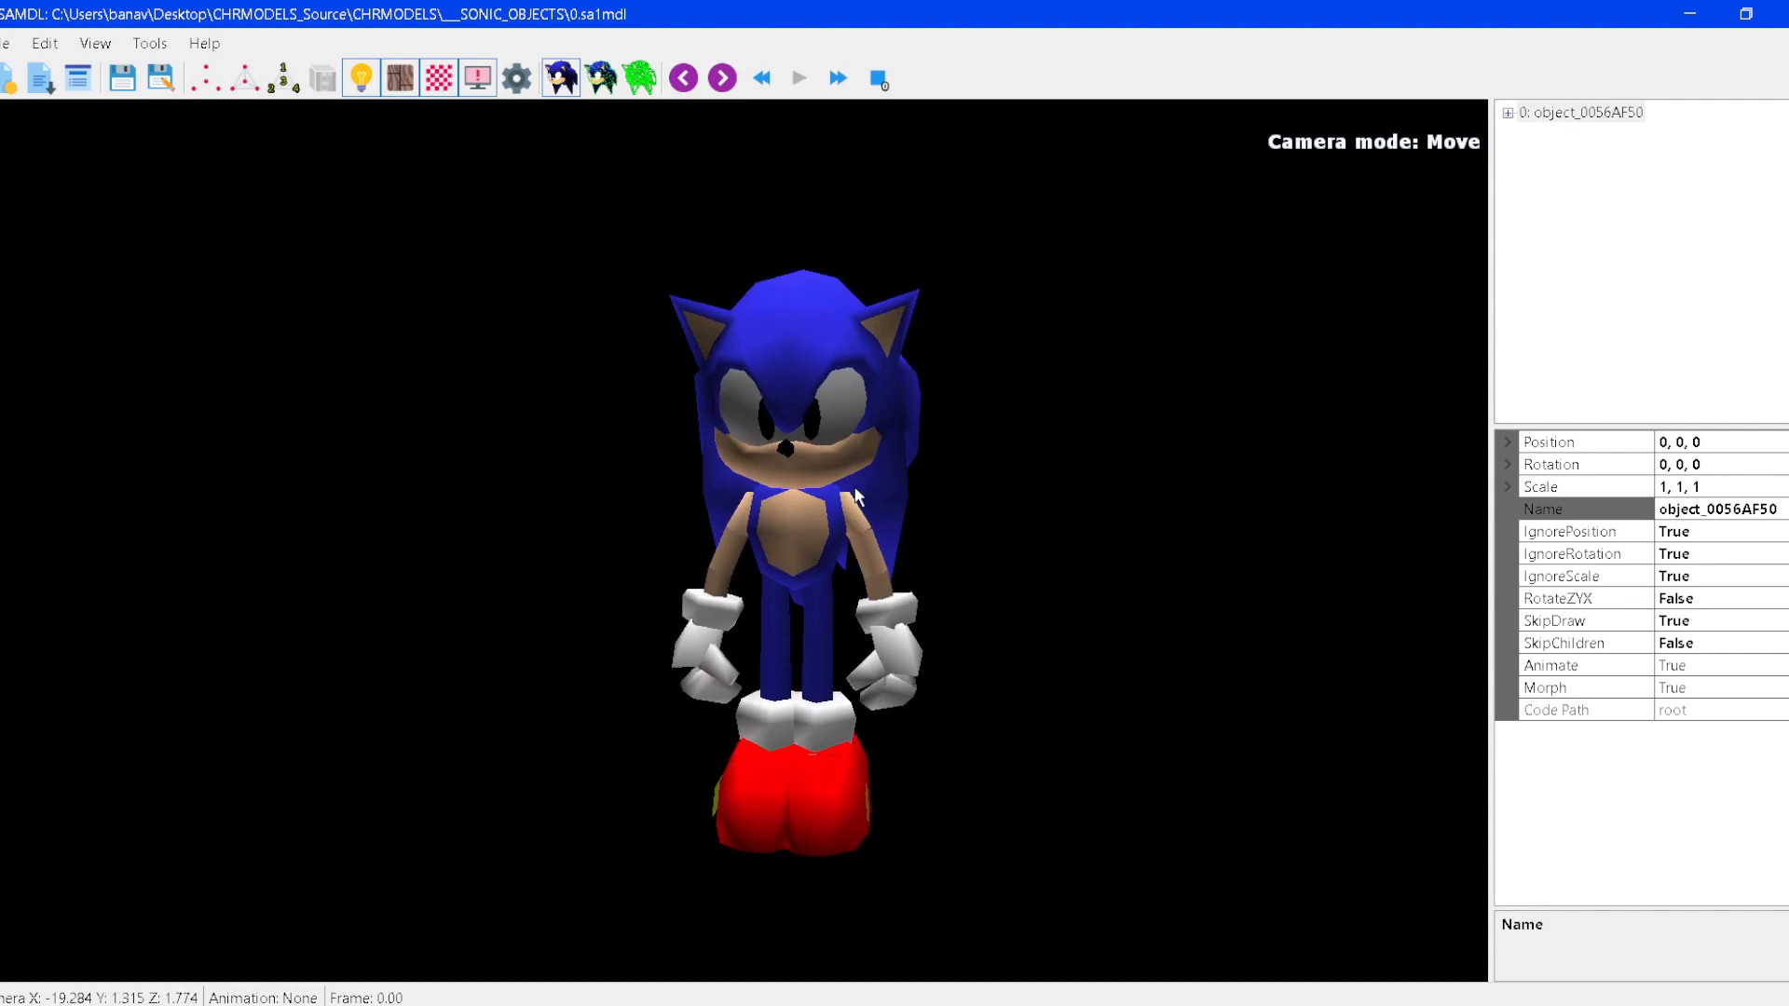
# - Load the animation s_wait01.nam.saanim from the bin folder onto the Sonic model and examine it playing
pyautogui.click(5, 43)
pyautogui.click(72, 317)
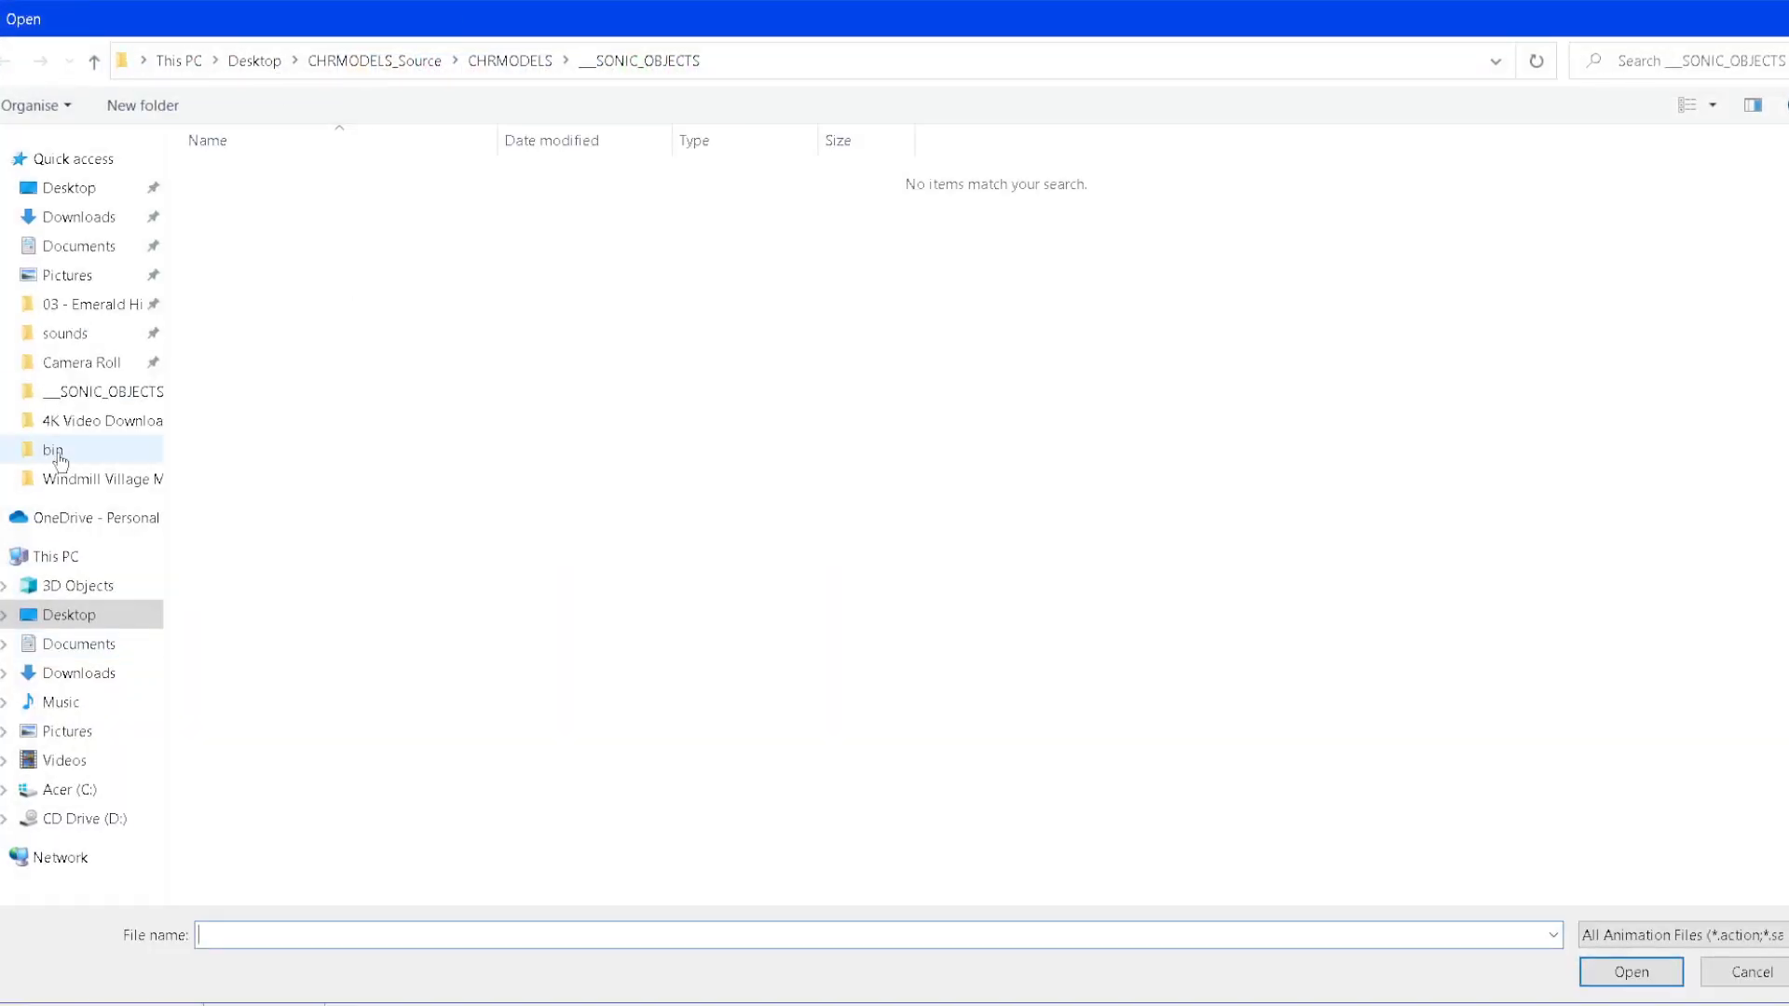
pyautogui.click(54, 451)
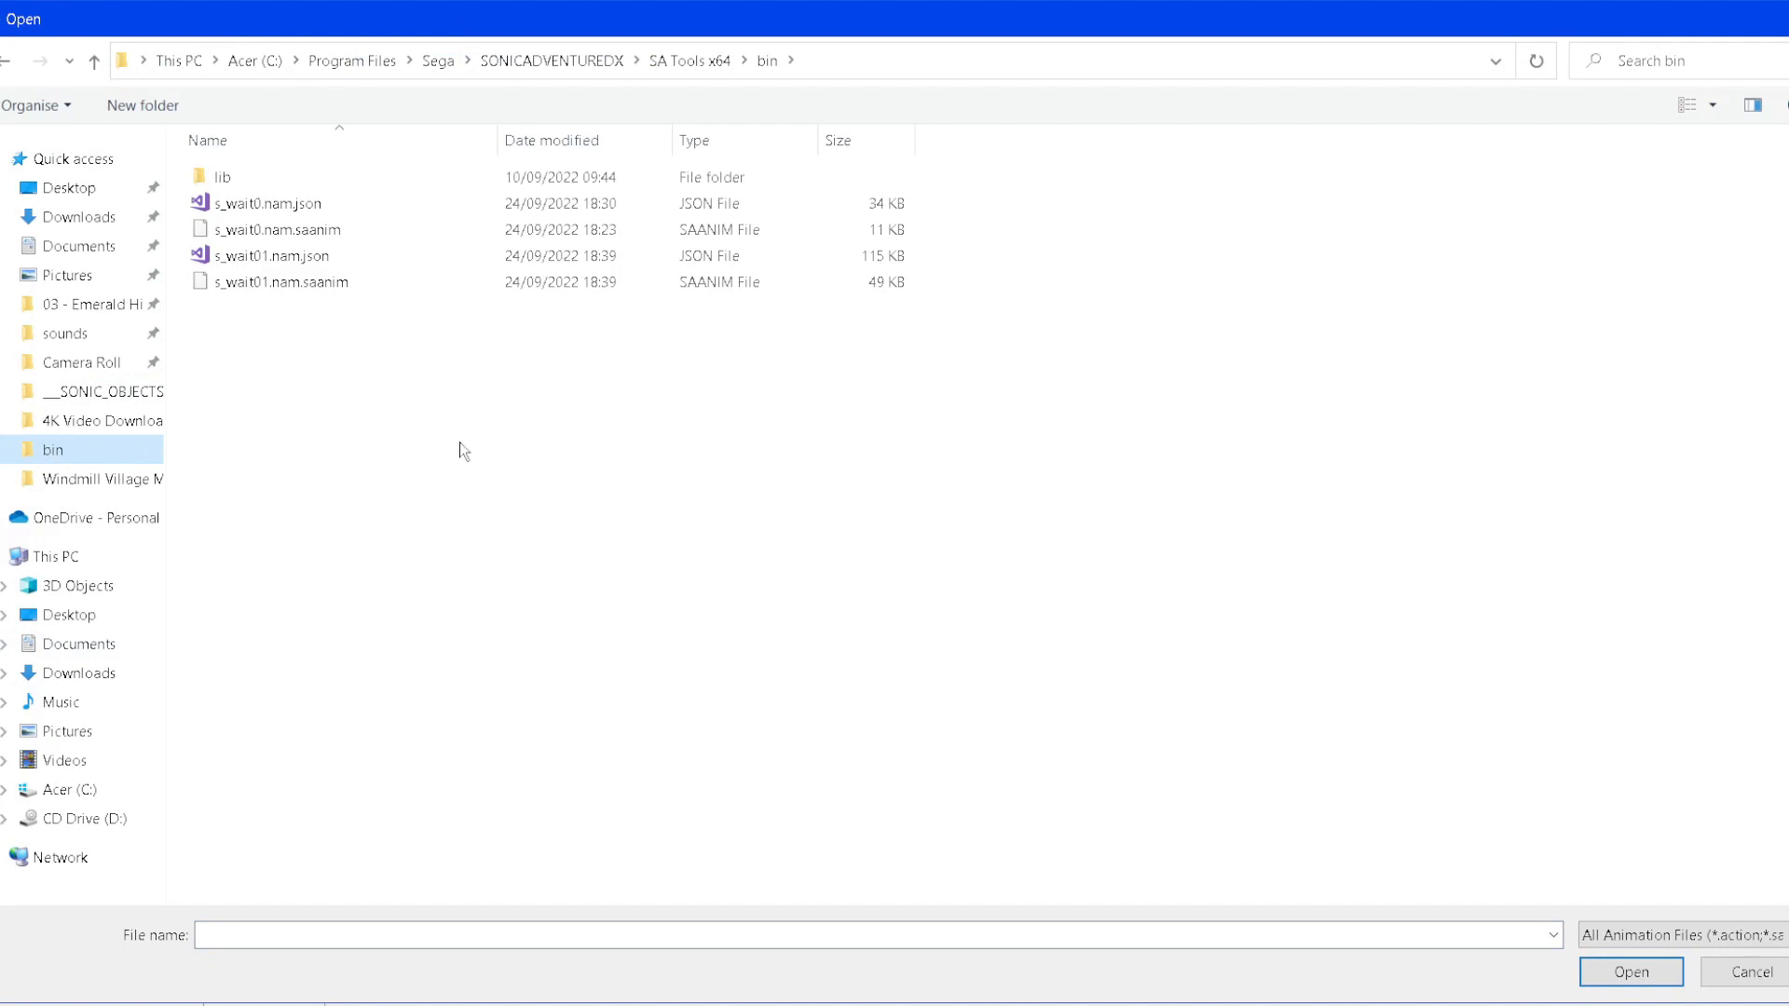
pyautogui.doubleClick(287, 281)
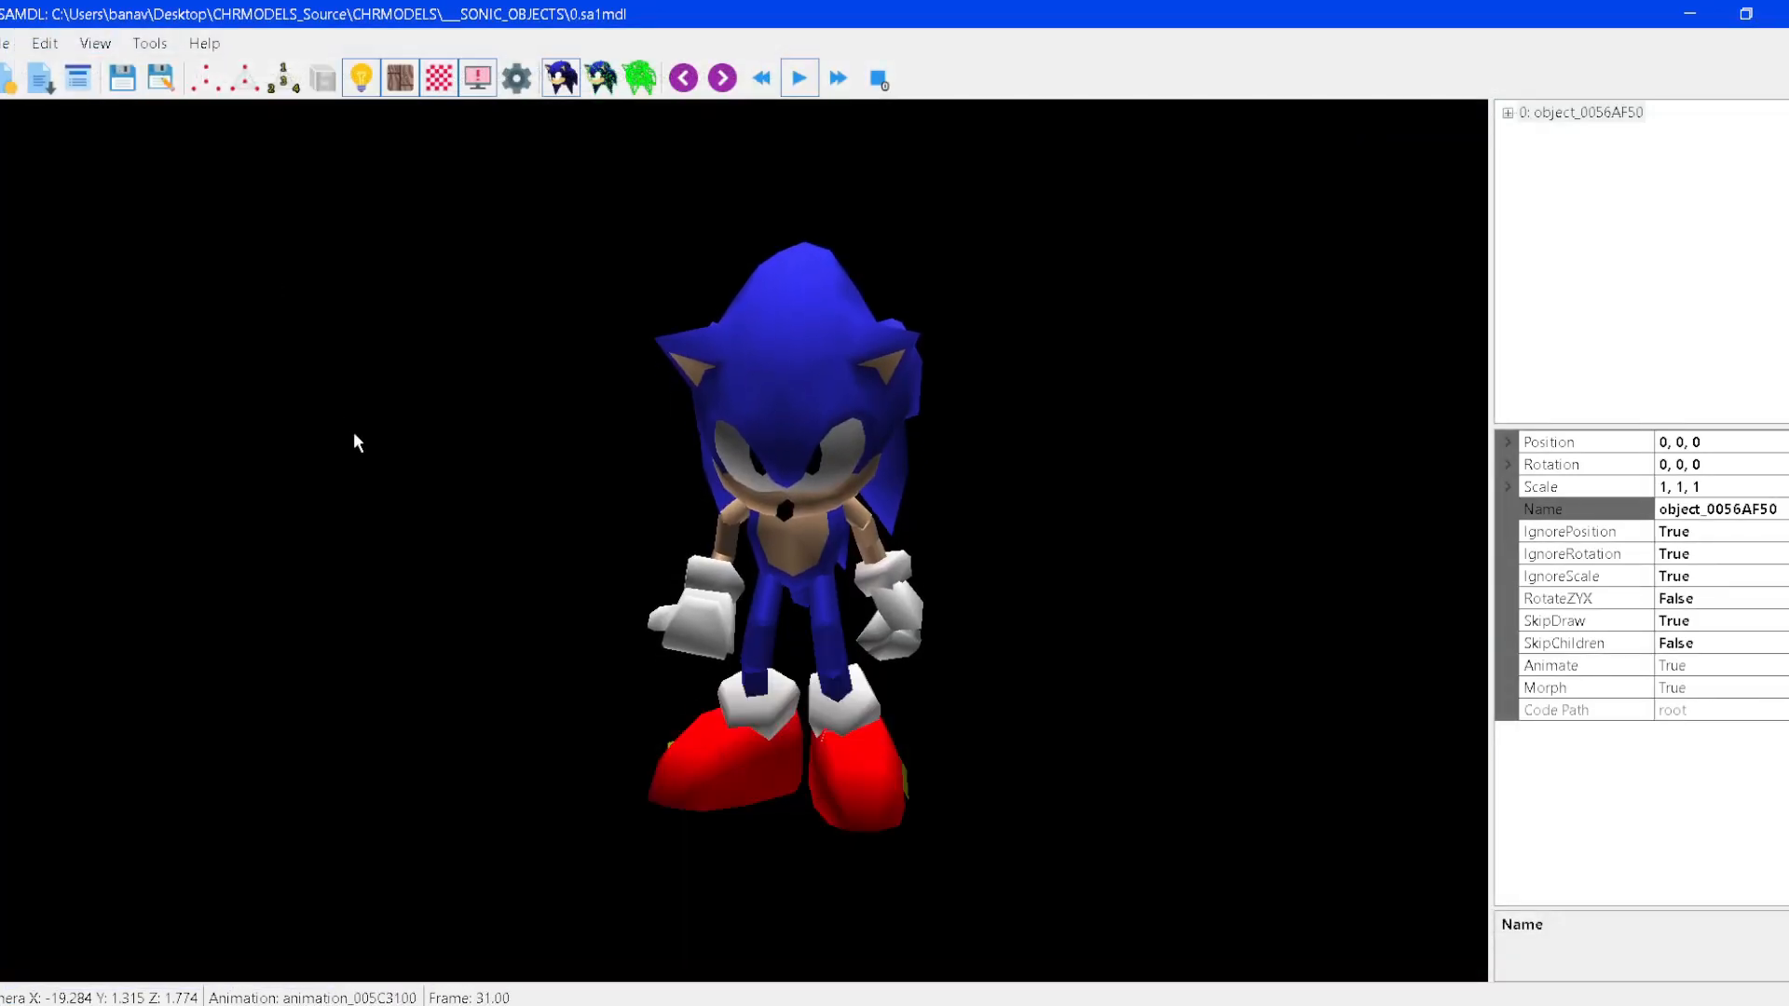
pyautogui.keyDown('alt'); pyautogui.moveTo(357, 432); pyautogui.dragTo(551, 445, button='middle'); pyautogui.keyUp('alt')
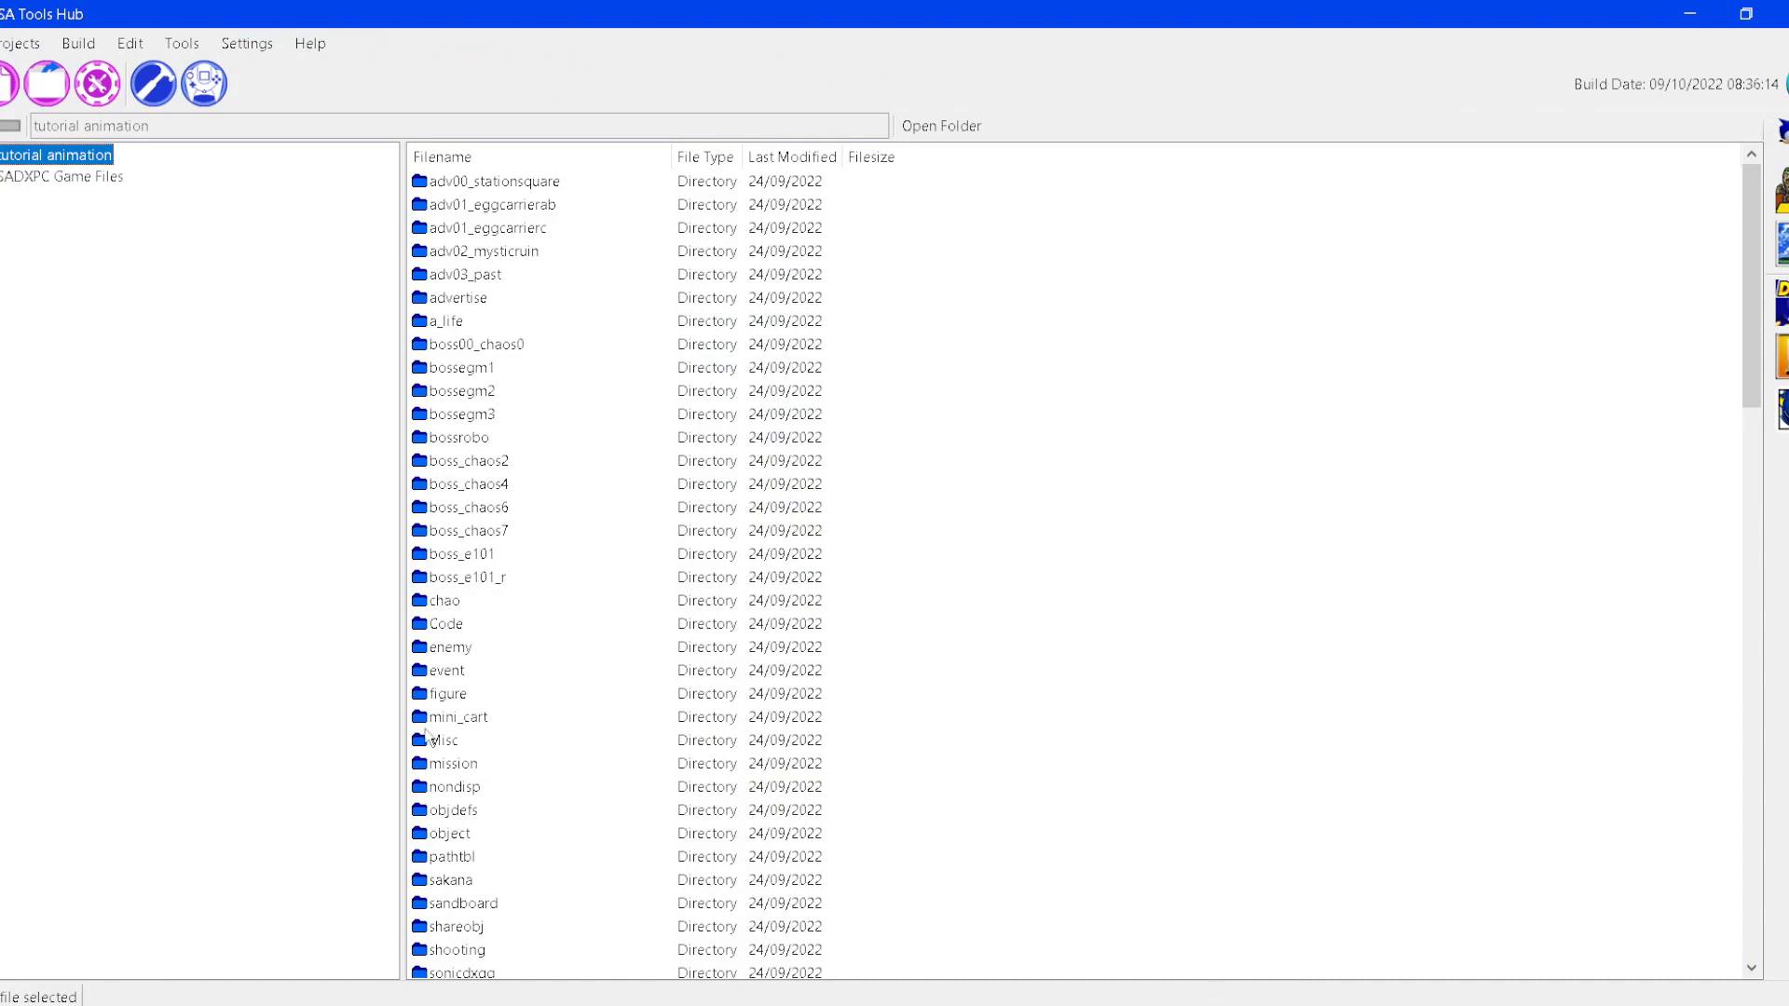
# - Switch to File Explorer and copy s_wait01.nam.saanim from the bin folder into SONICADVENTUREDX\tutorial animation\figure\sonic\models
pyautogui.hotkey('alt', 'Tab')
pyautogui.click(381, 691)
pyautogui.click(387, 718)
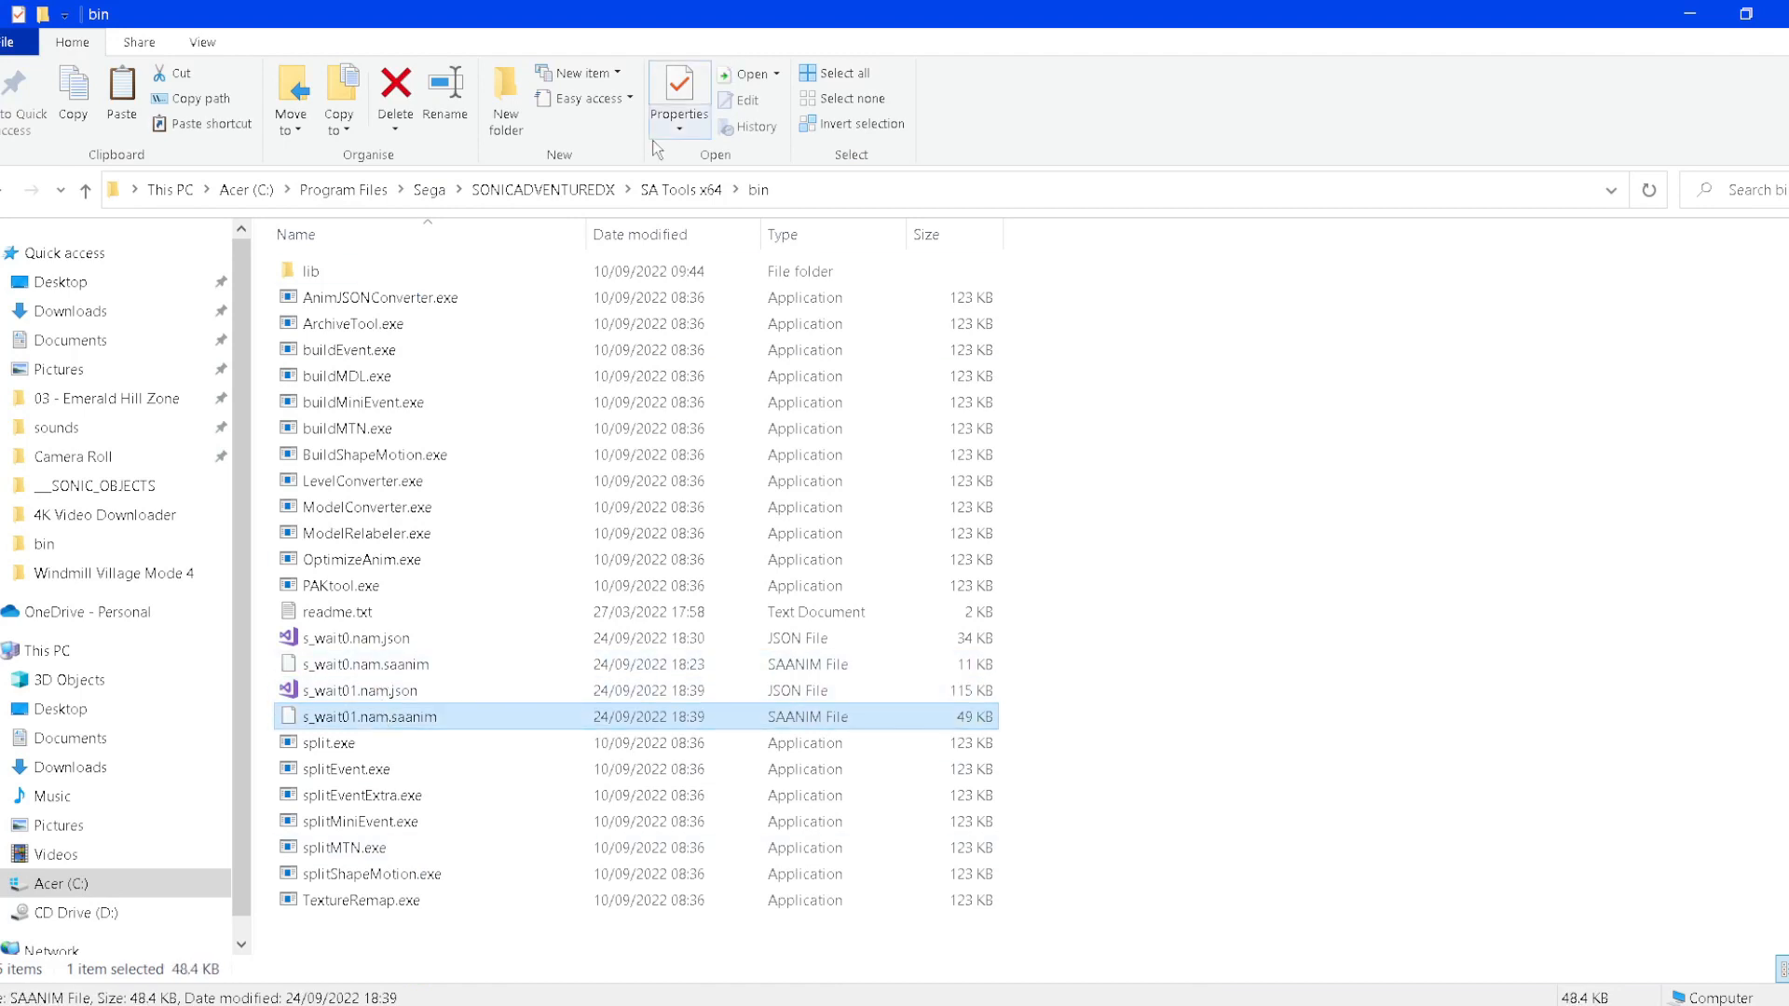
pyautogui.click(578, 192)
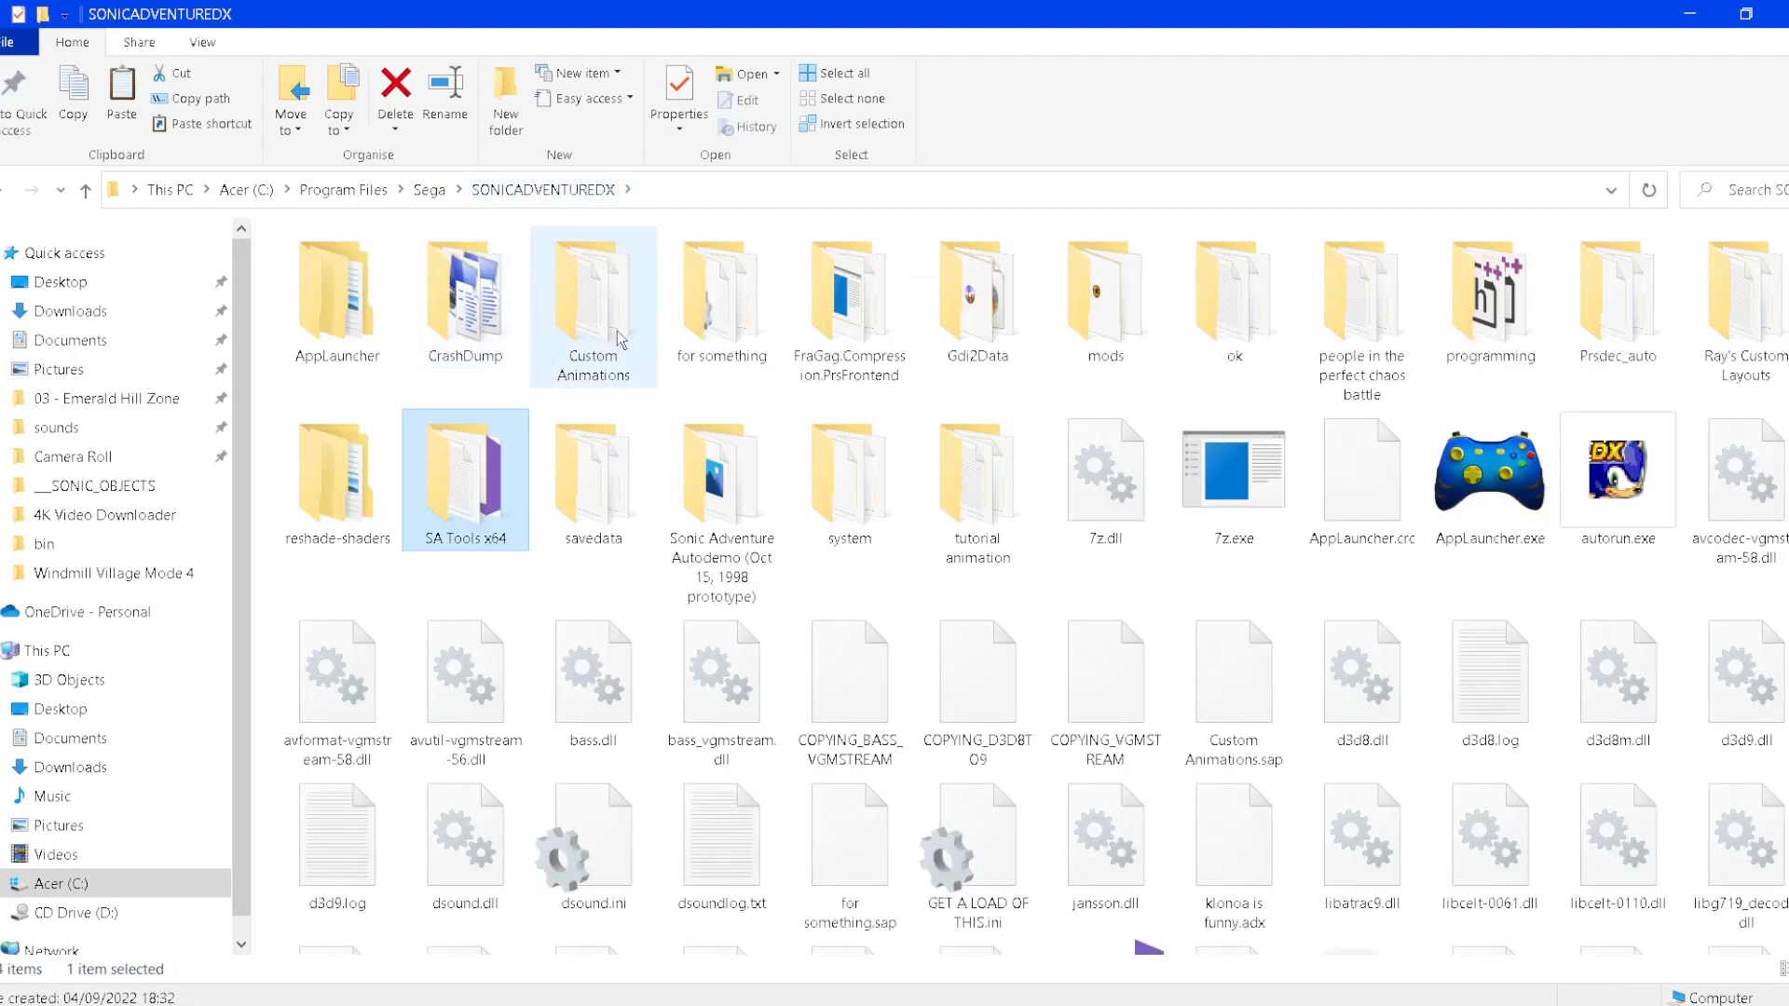
pyautogui.doubleClick(977, 485)
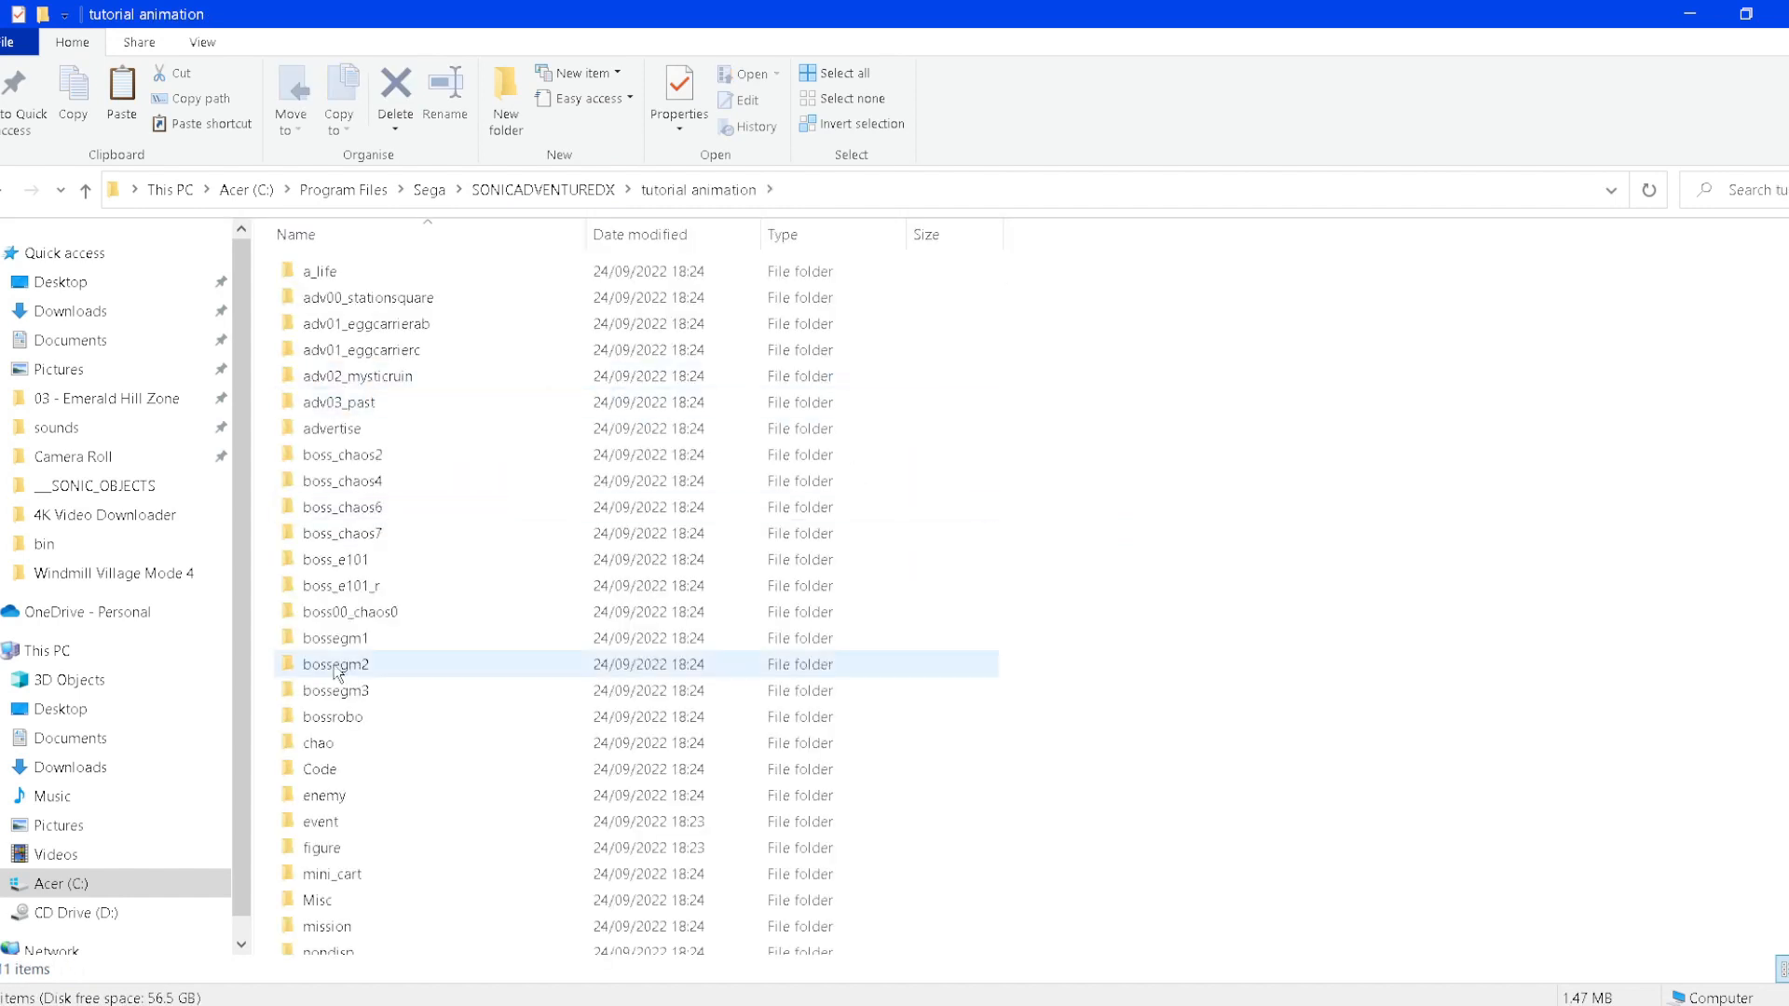
pyautogui.doubleClick(321, 847)
pyautogui.doubleClick(319, 455)
pyautogui.doubleClick(323, 295)
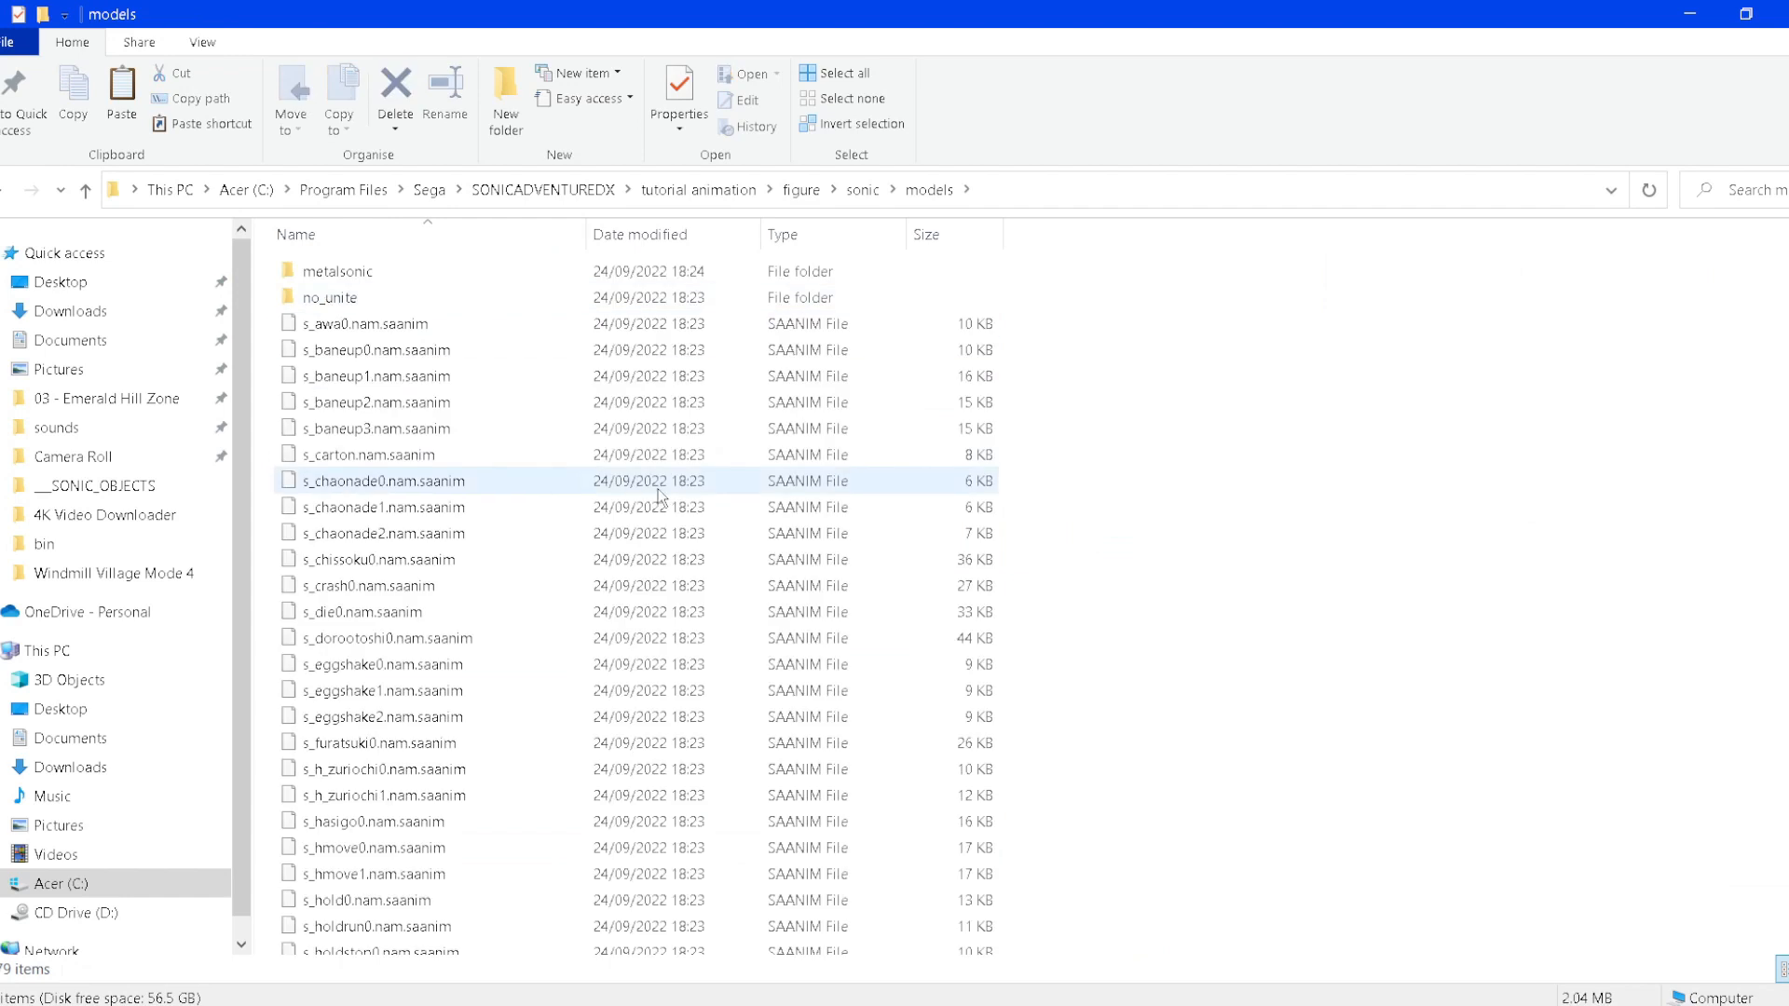
pyautogui.hotkey('ctrl', 'v')
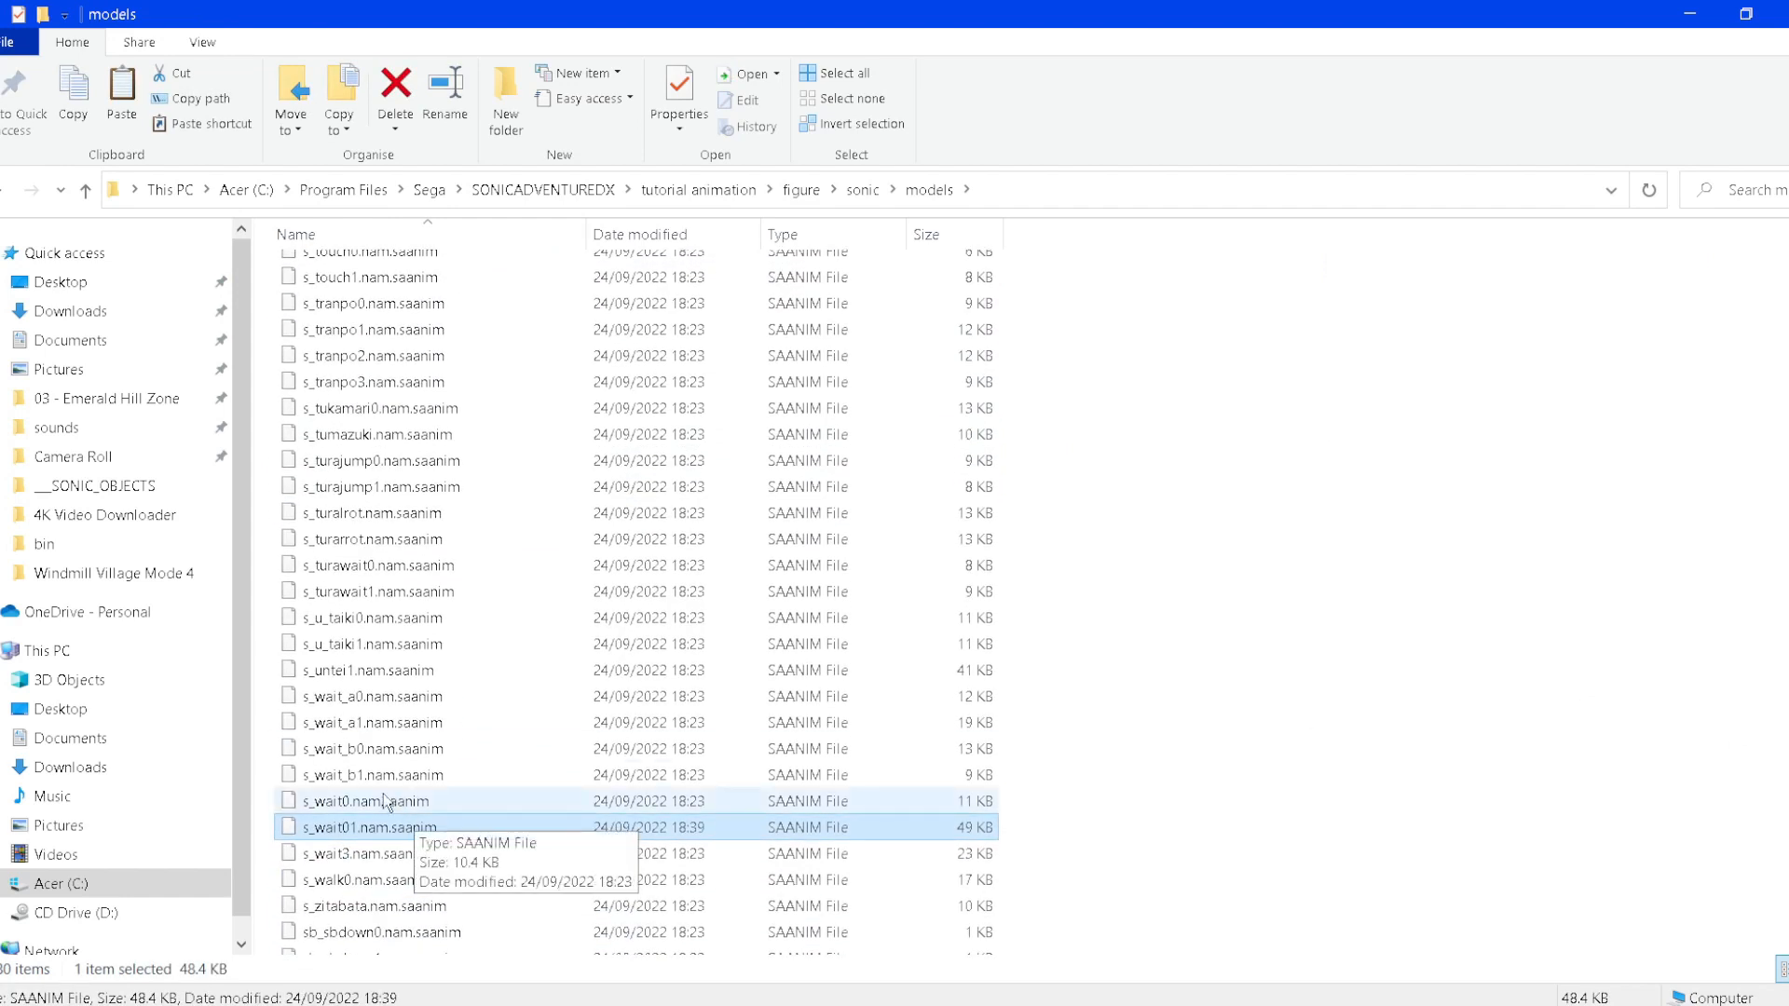
# - Delete the original s_wait0.nam.saanim and rename s_wait01.nam.saanim as s_wait0.nam.saanim in its place
pyautogui.click(387, 803)
pyautogui.press('Delete')
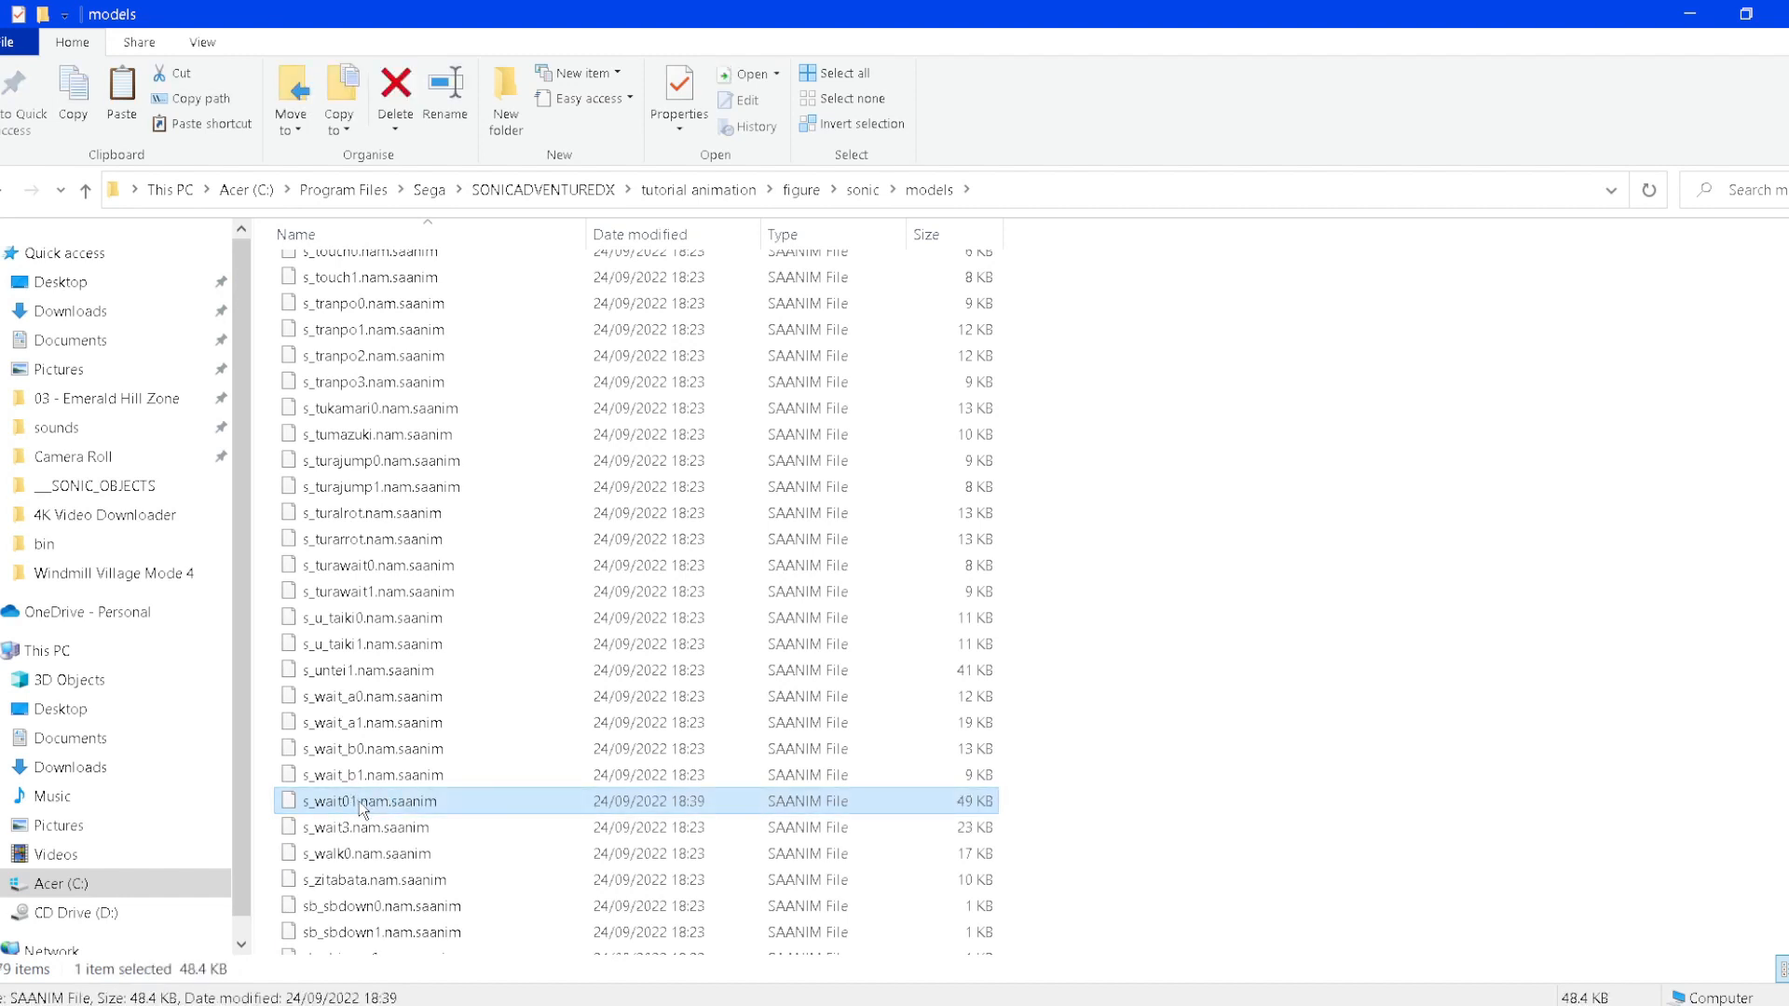
pyautogui.click(348, 803)
pyautogui.click(354, 800)
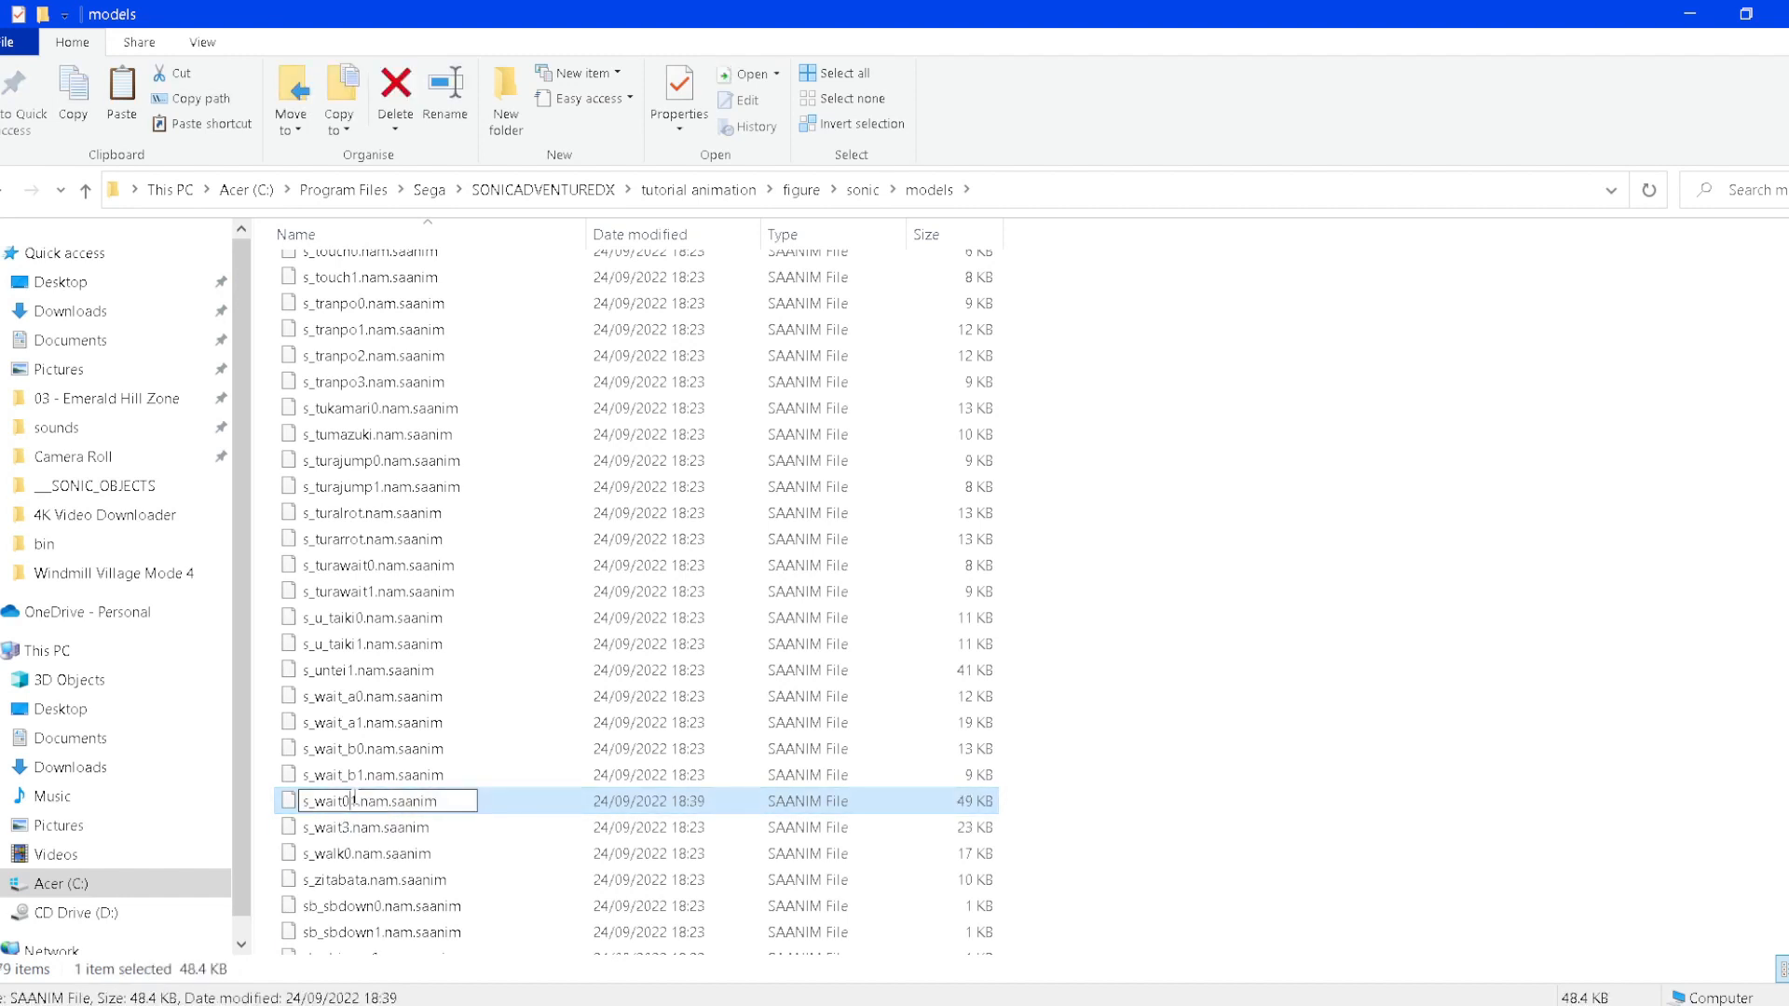
pyautogui.press('Delete')
pyautogui.press('Return')
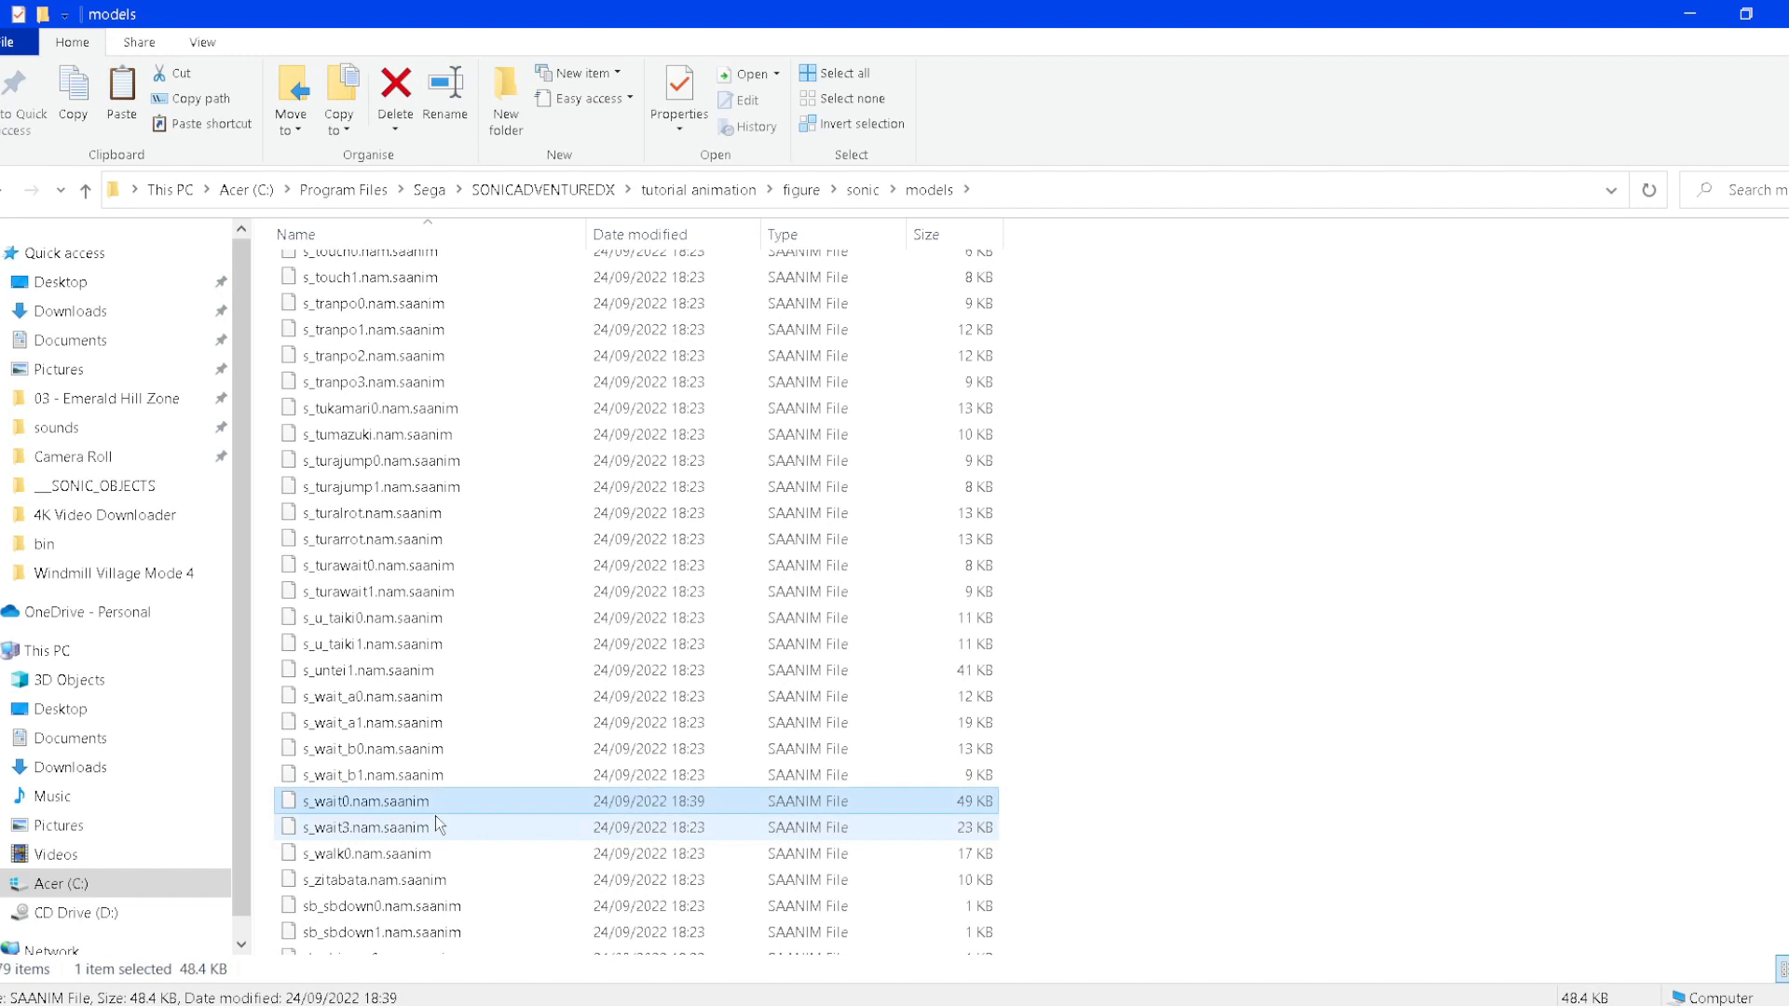
pyautogui.click(419, 779)
pyautogui.click(422, 792)
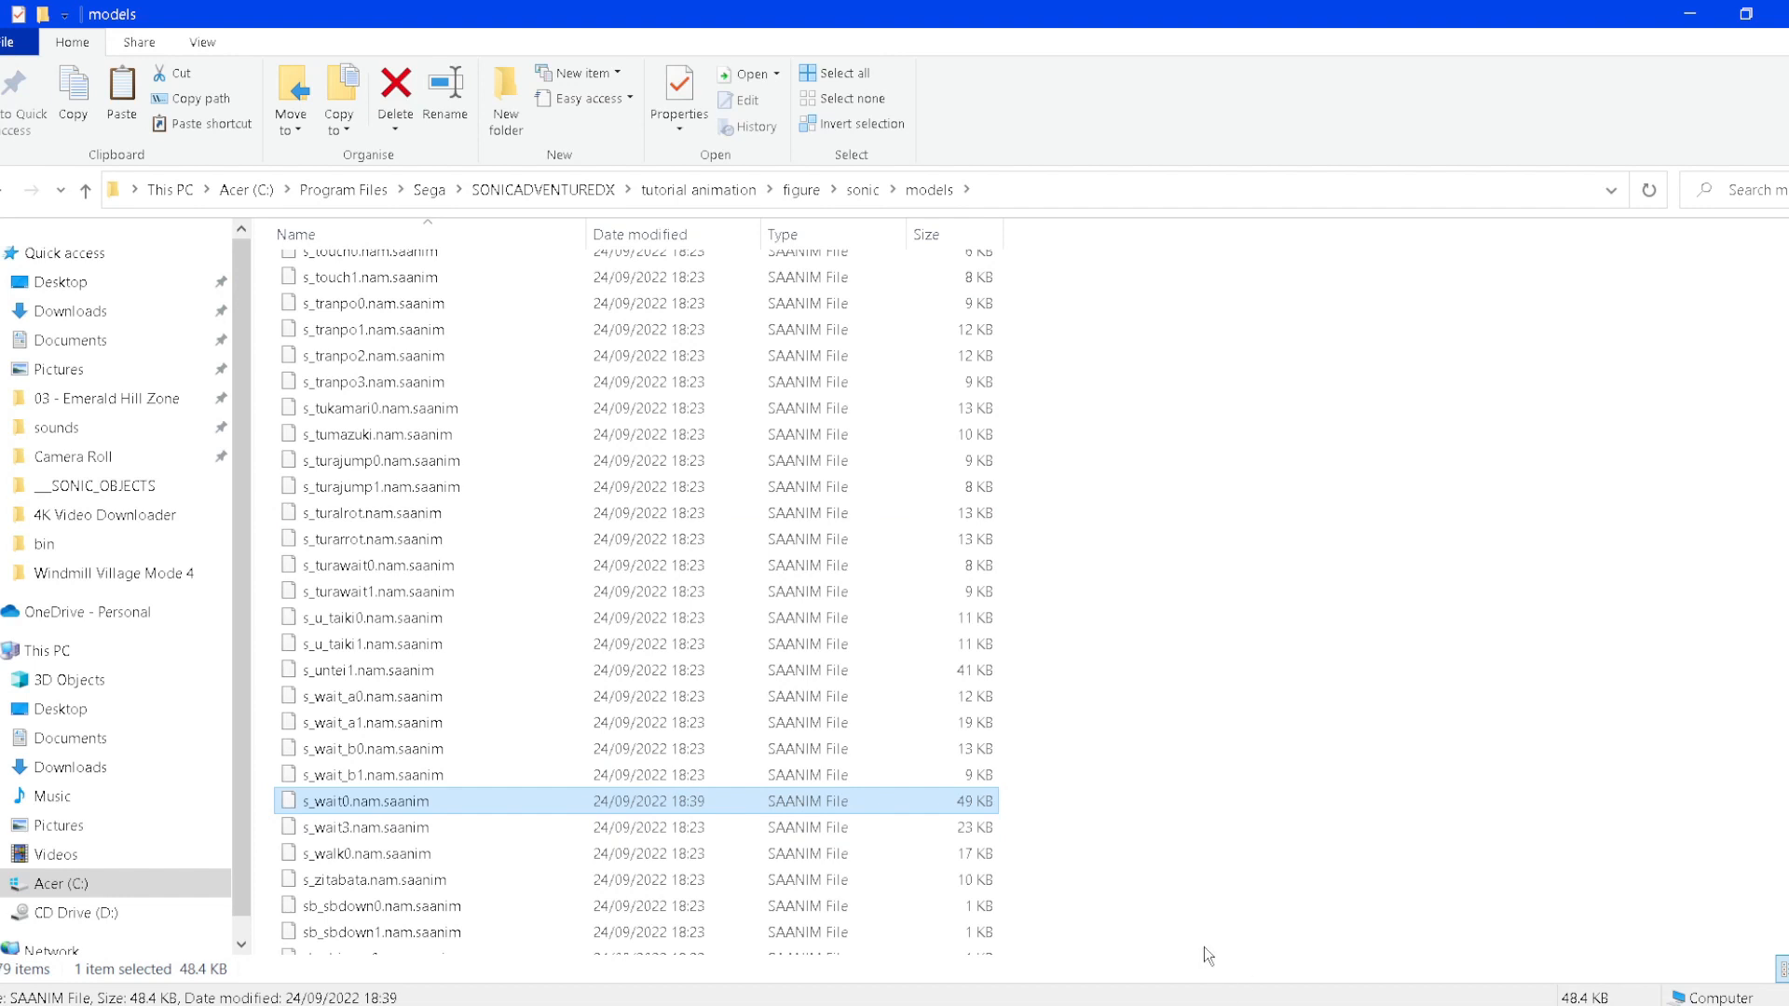
# - Switch to SA Tools Hub, fill in the project's author and the description "test for the tutorial", and save the project info
pyautogui.click(1178, 1004)
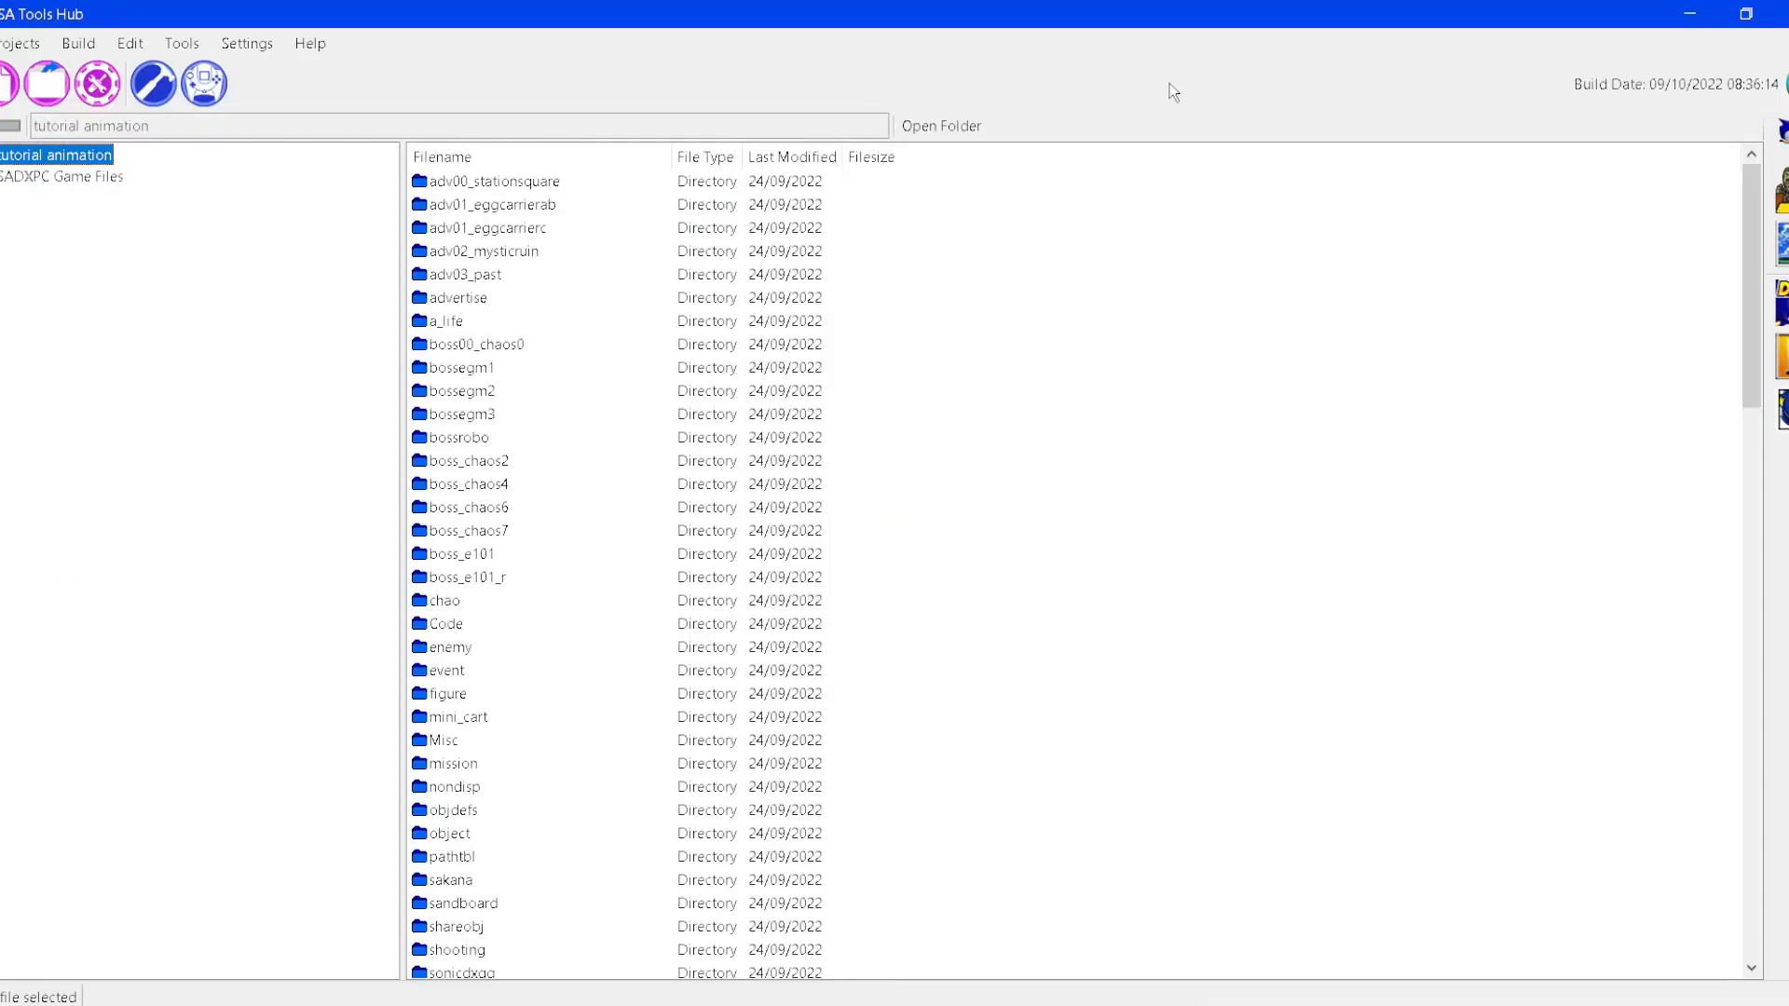
pyautogui.click(17, 44)
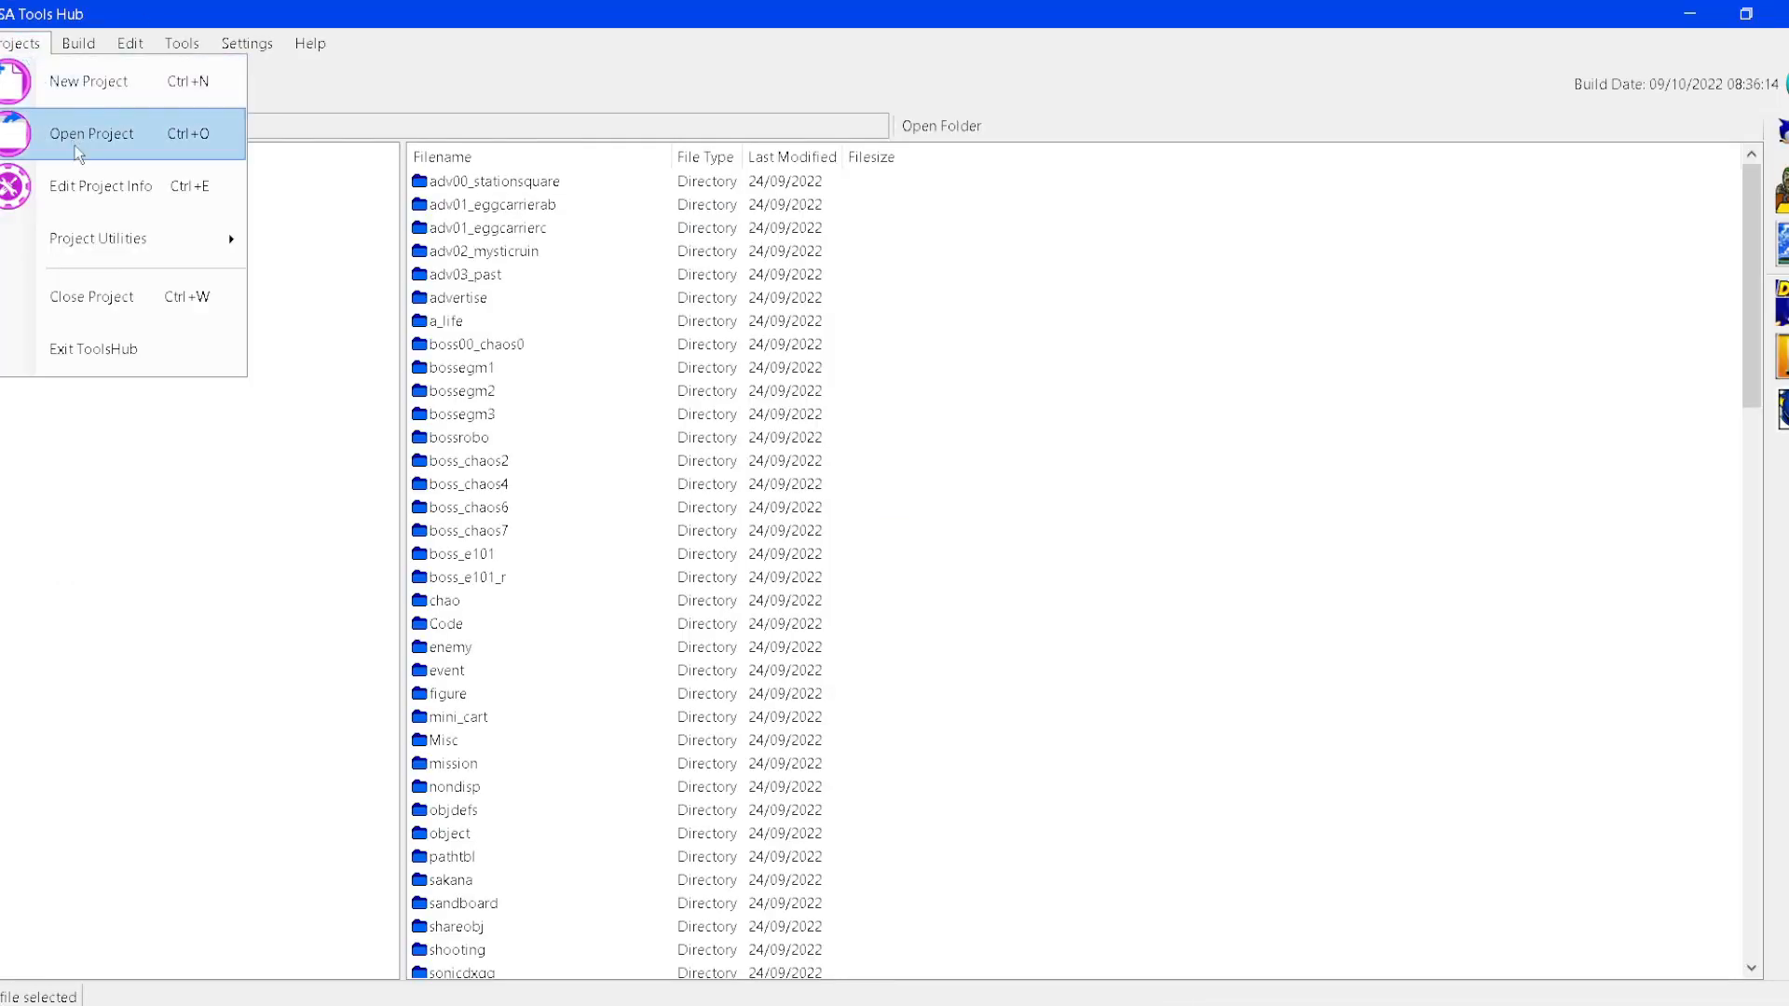
pyautogui.click(88, 186)
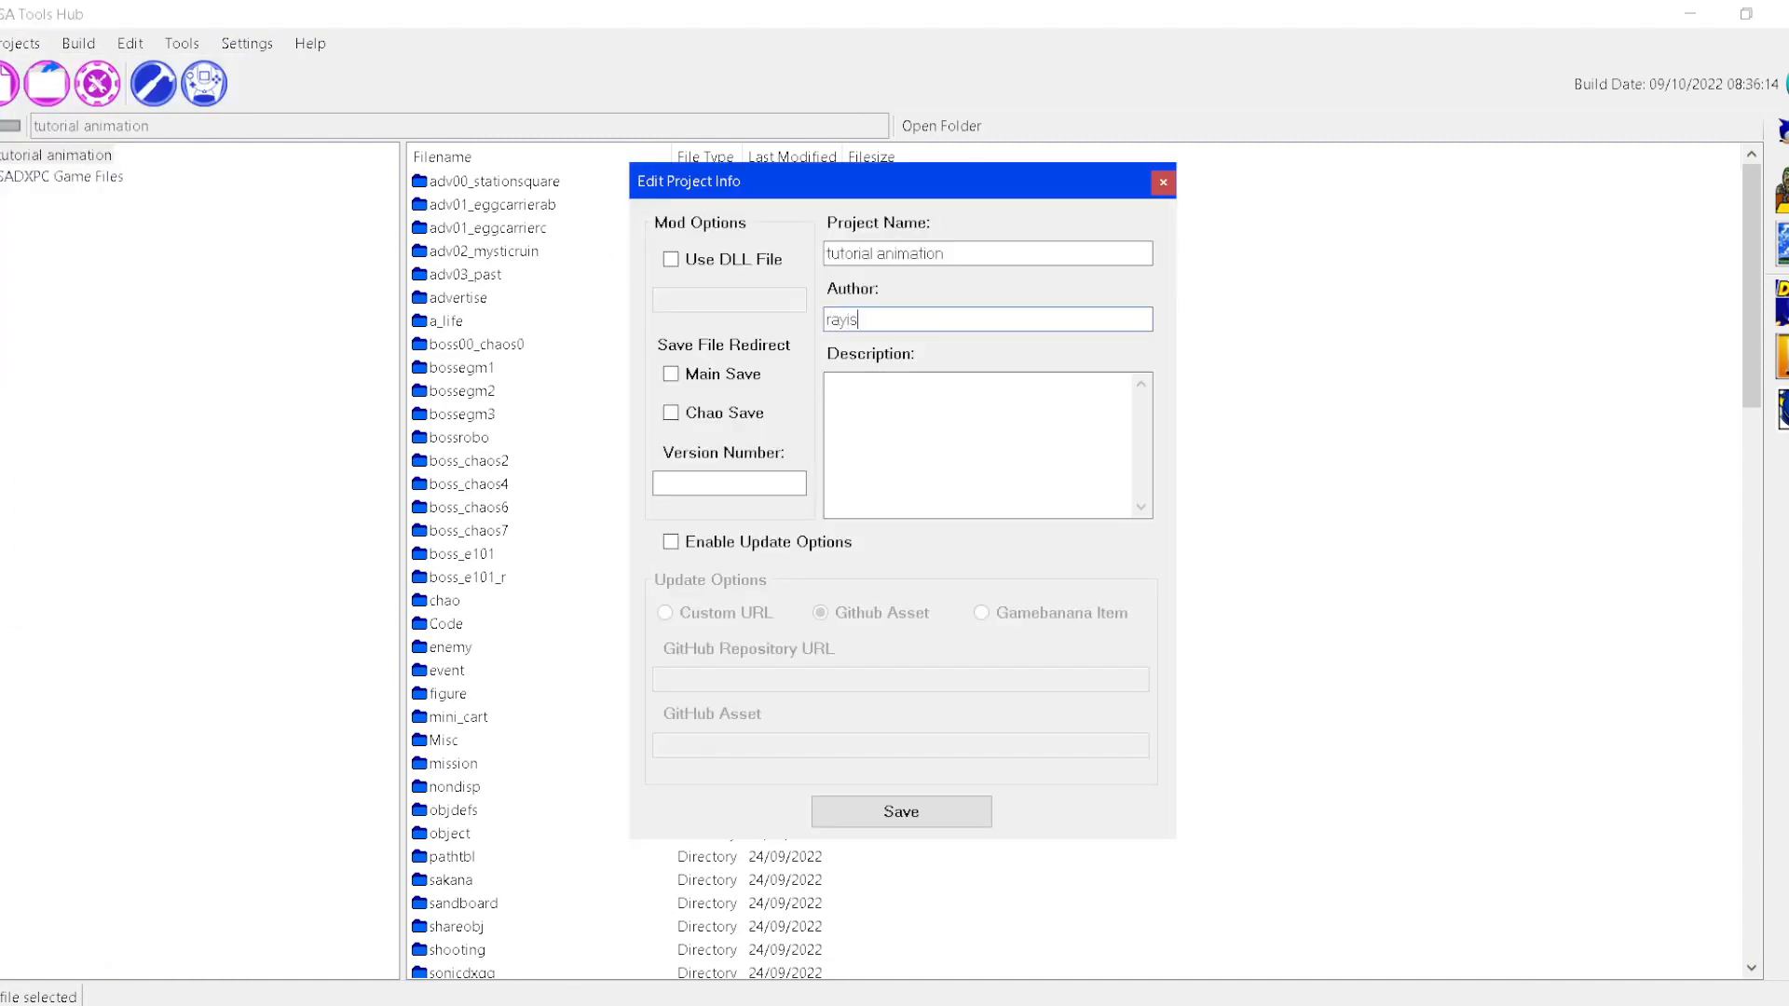
pyautogui.click(1022, 466)
pyautogui.click(881, 803)
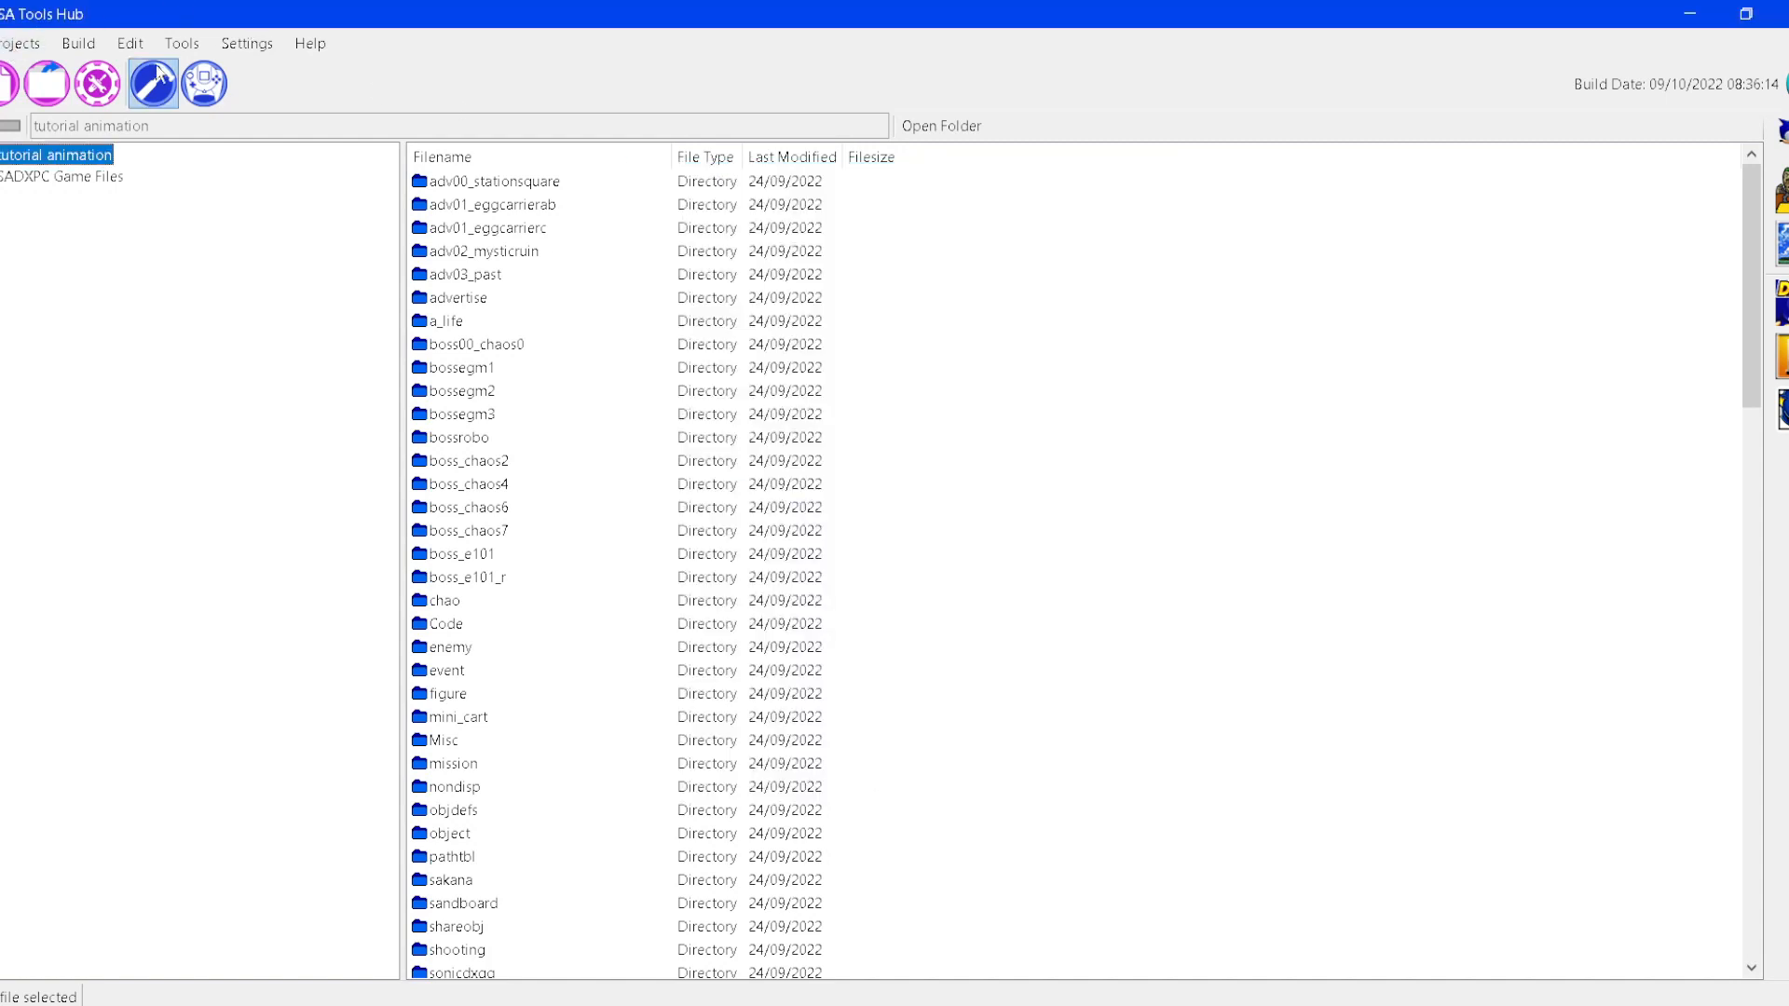
# - Build the mod automatically with only the Characters (DLL) data selected and dismiss the completion message
pyautogui.click(158, 88)
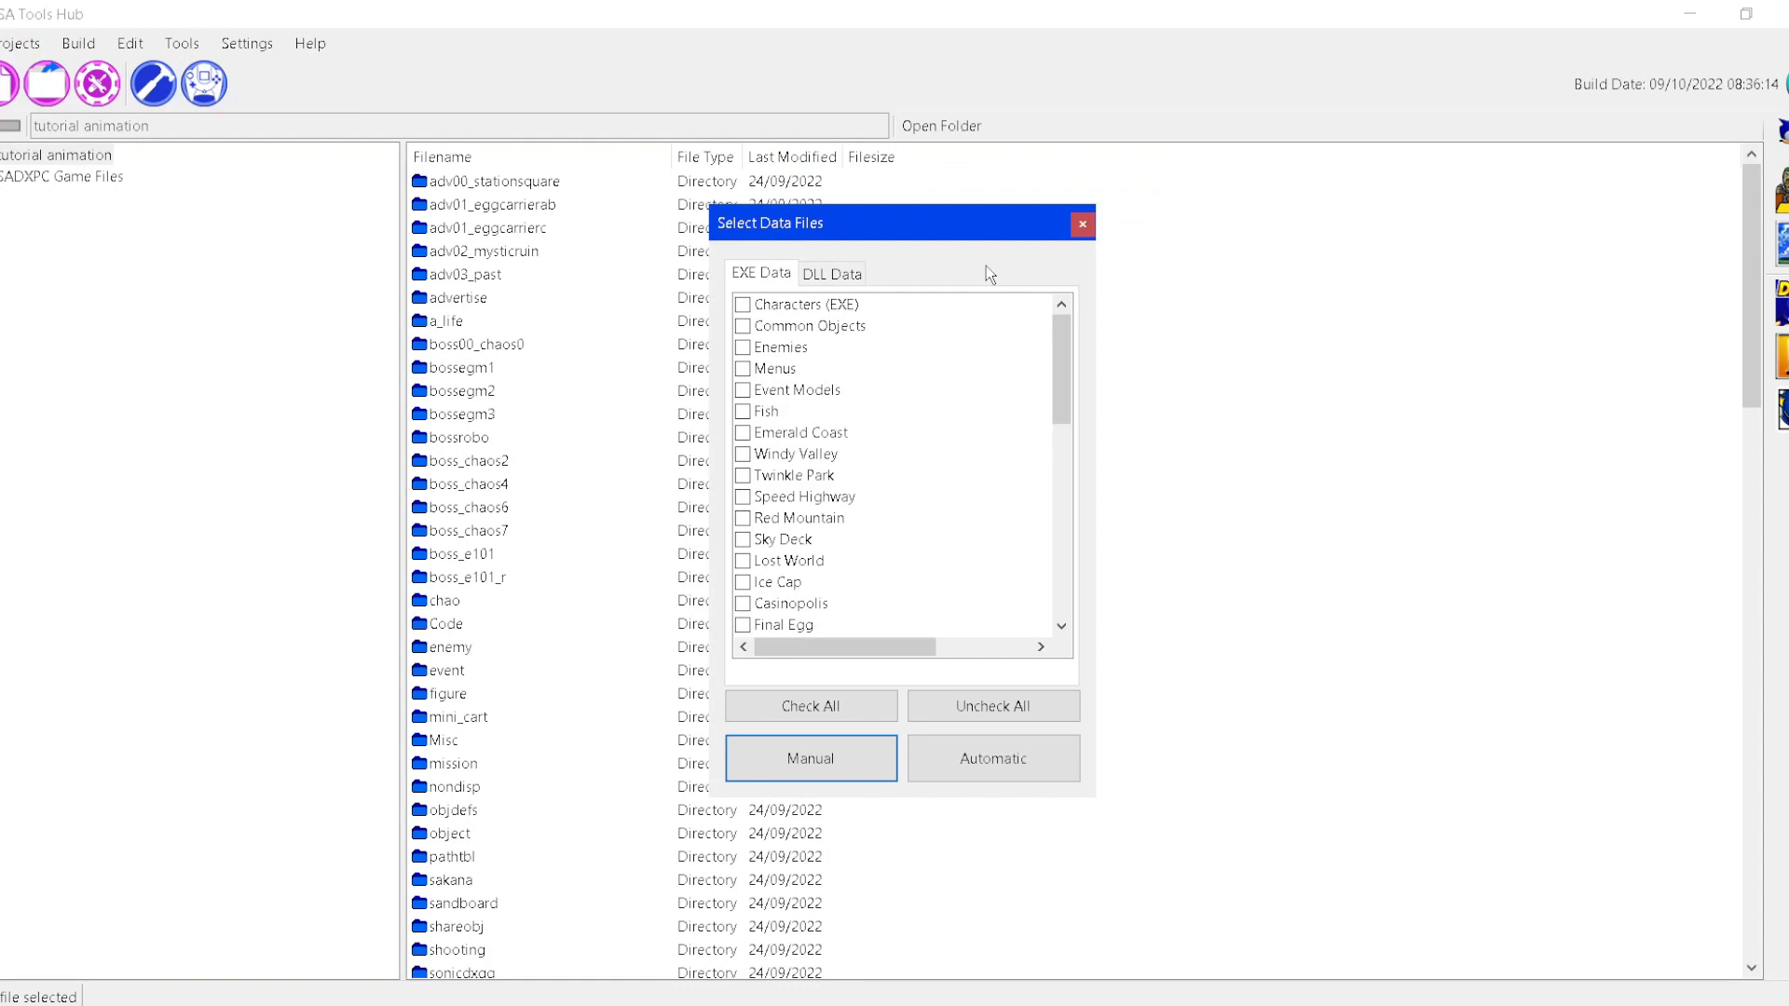
pyautogui.click(820, 274)
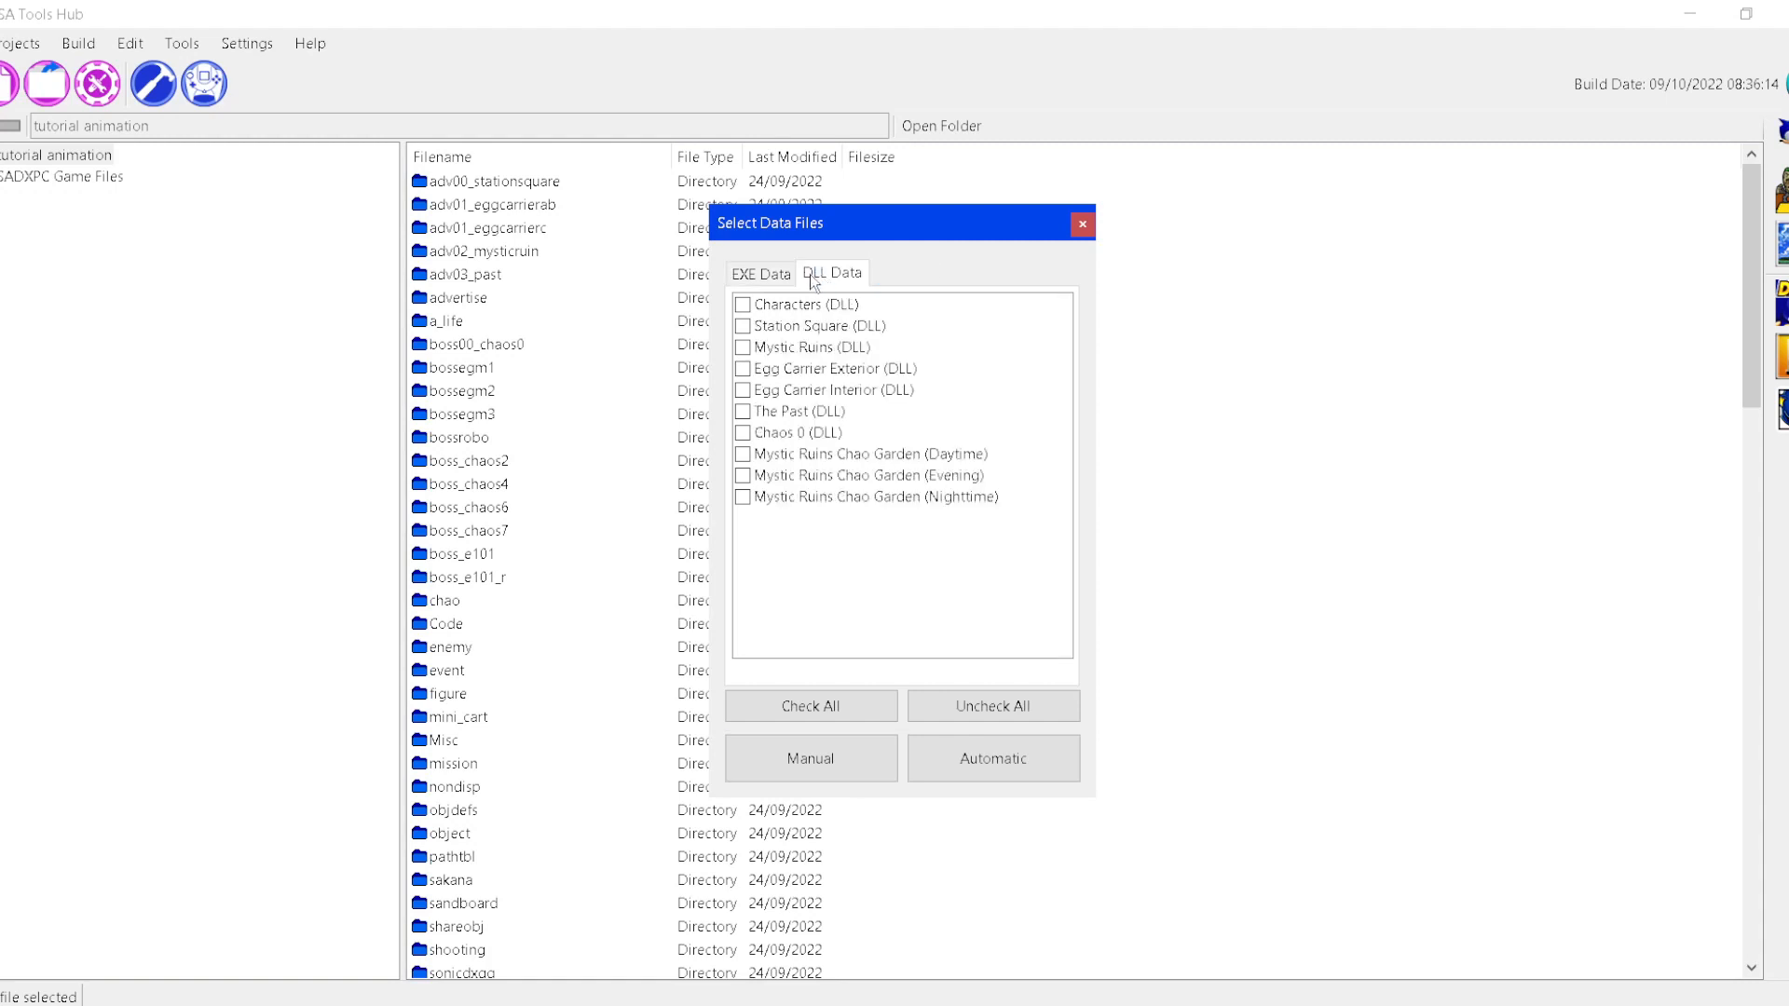
pyautogui.click(769, 308)
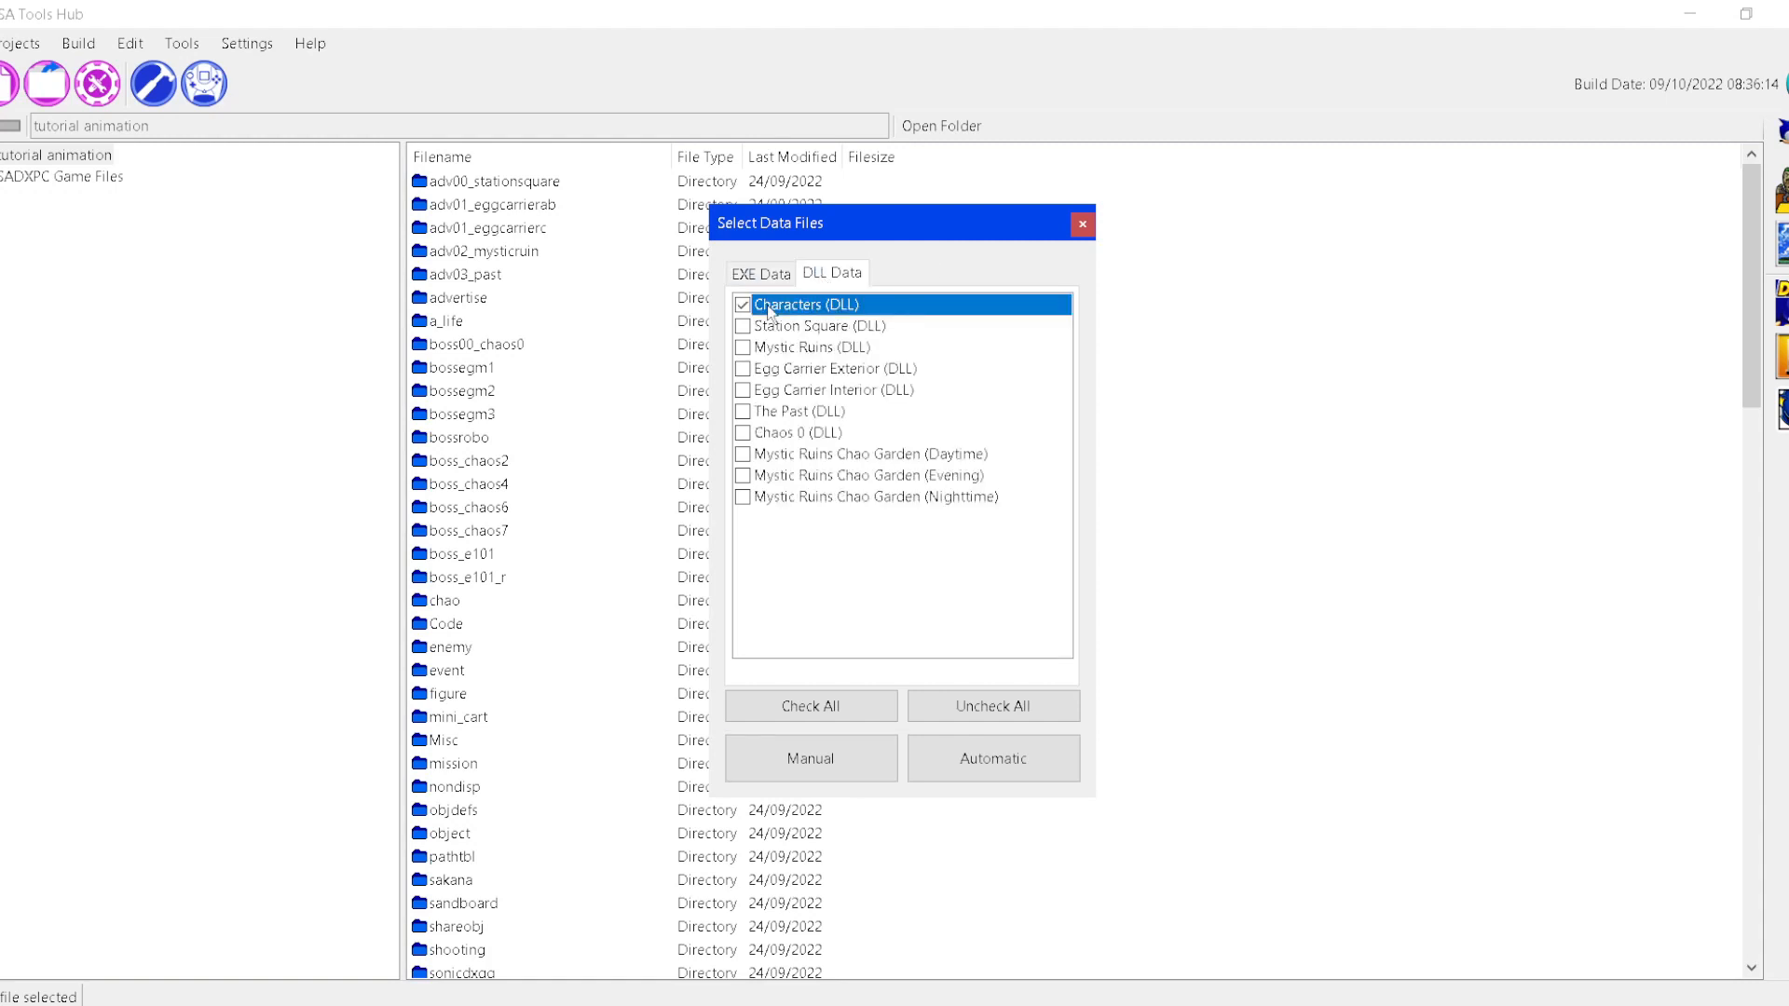
pyautogui.click(987, 761)
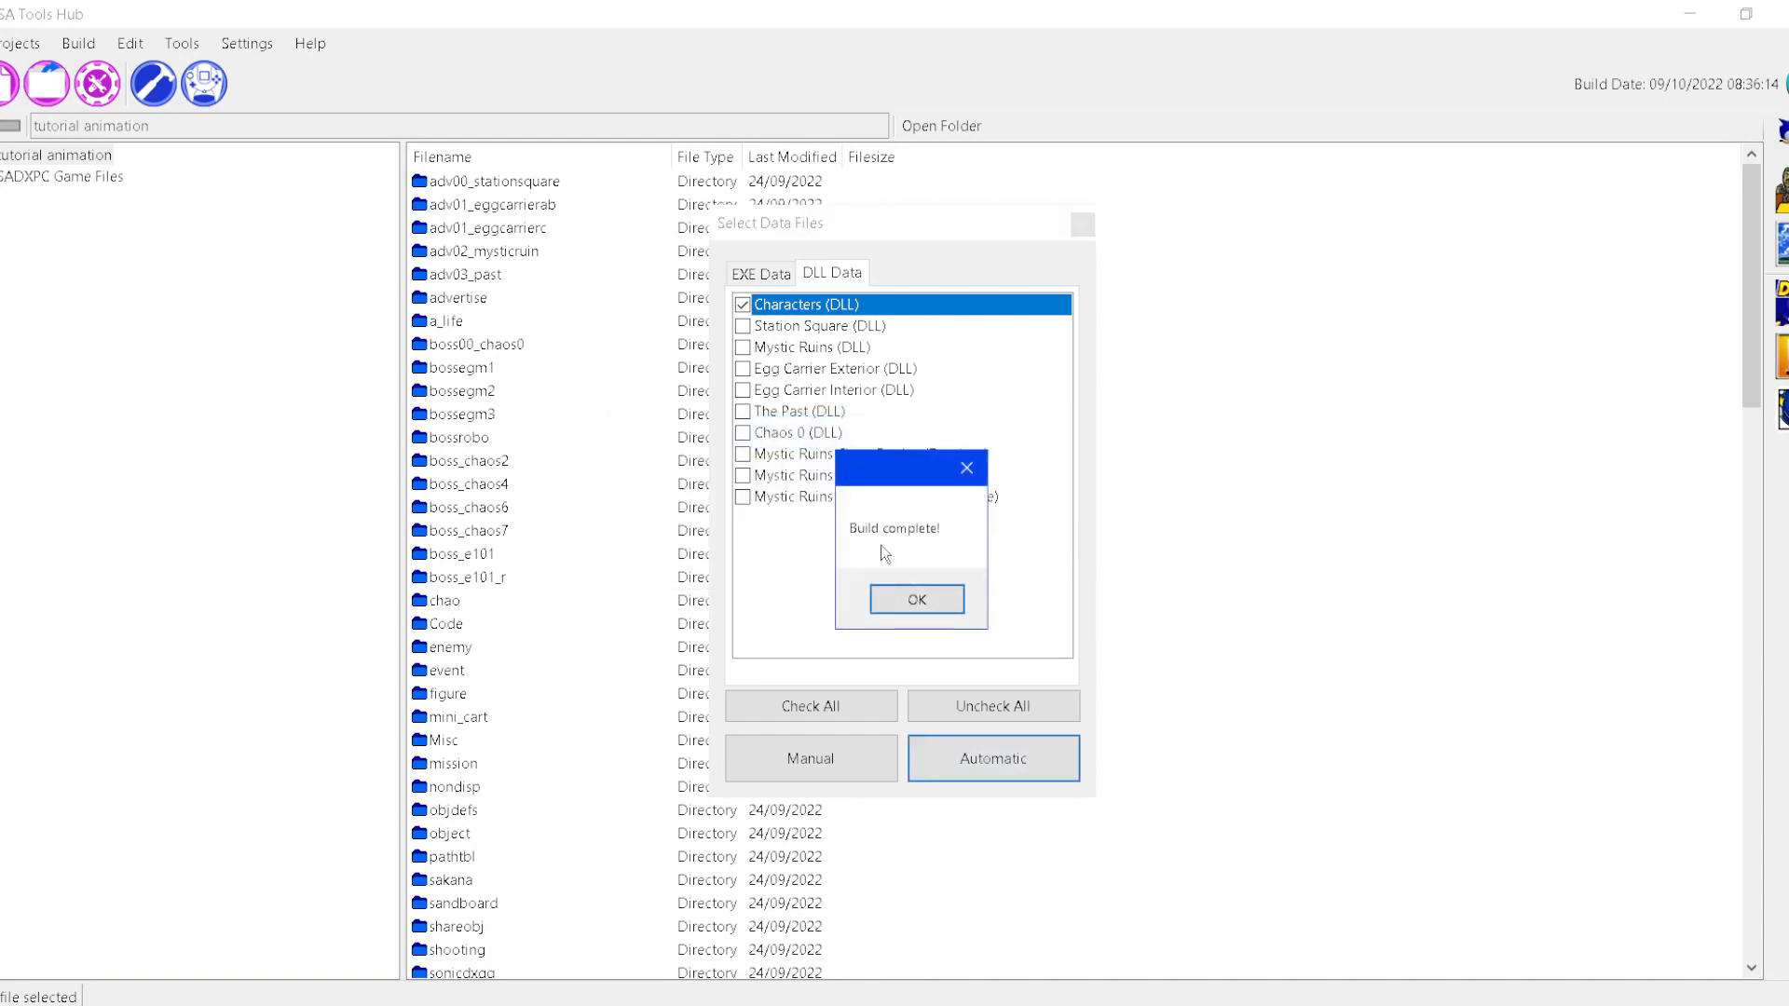
pyautogui.click(912, 601)
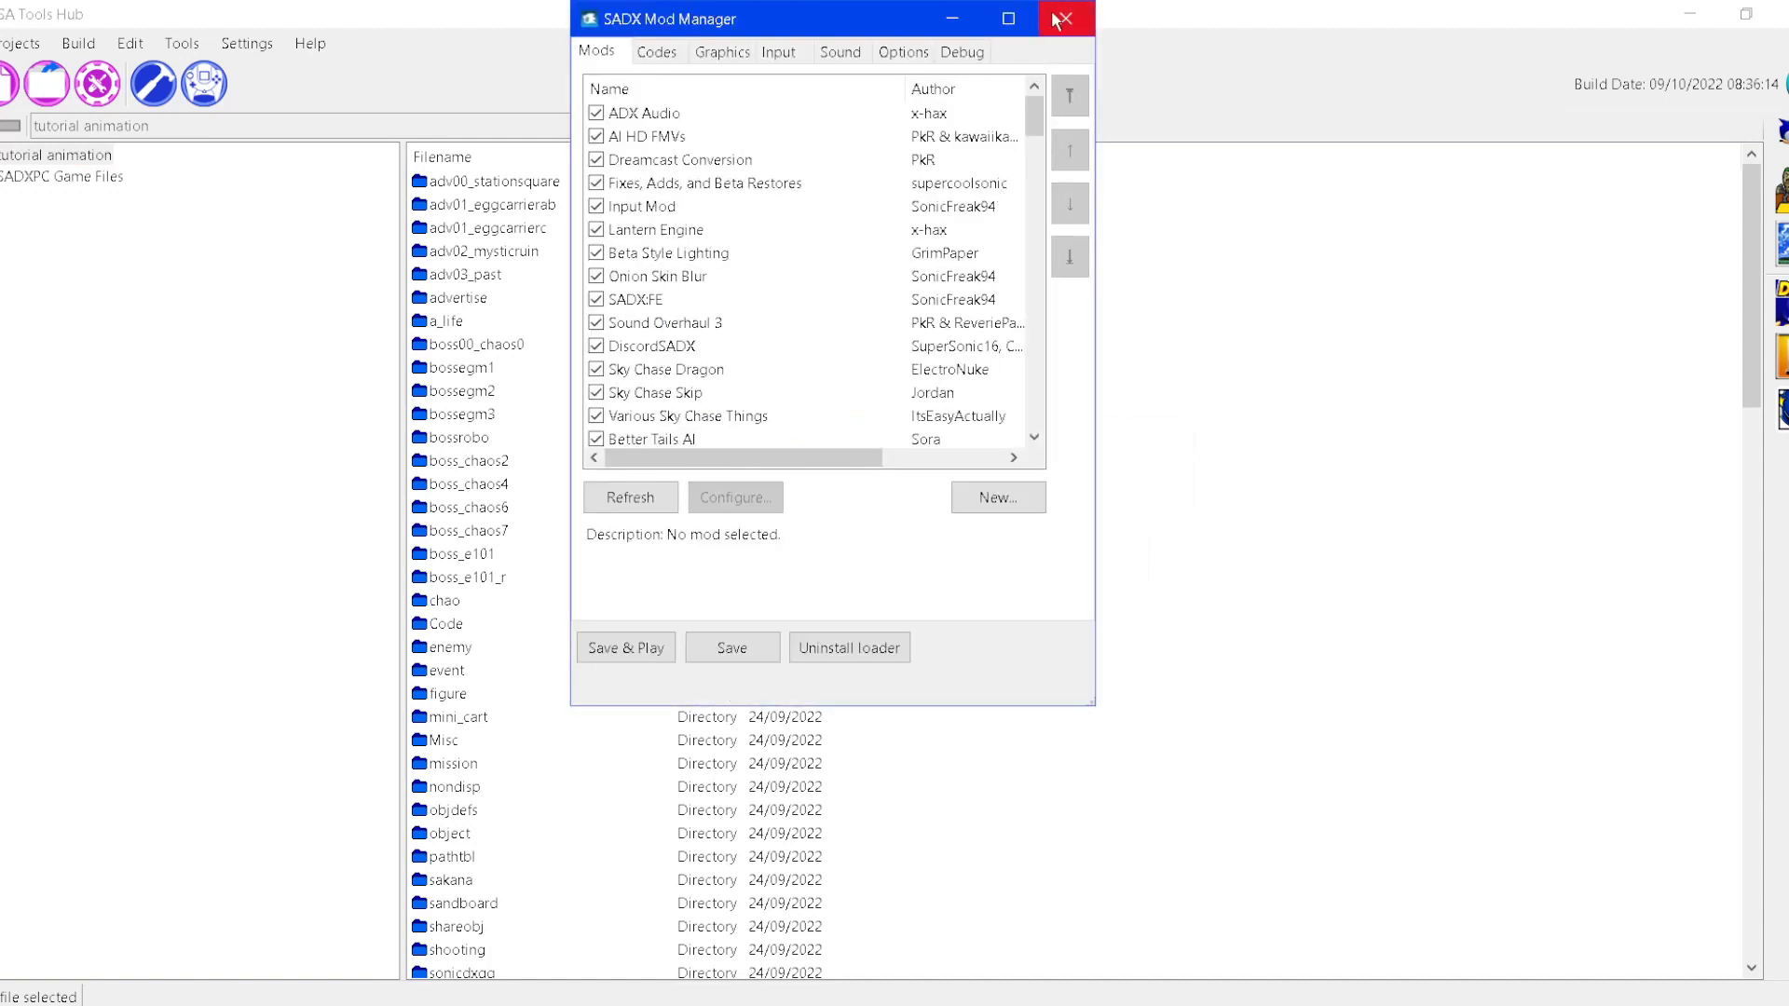
# - Enable the "tutorial animation" mod in SADX Mod Manager and save the mod list
pyautogui.click(1062, 19)
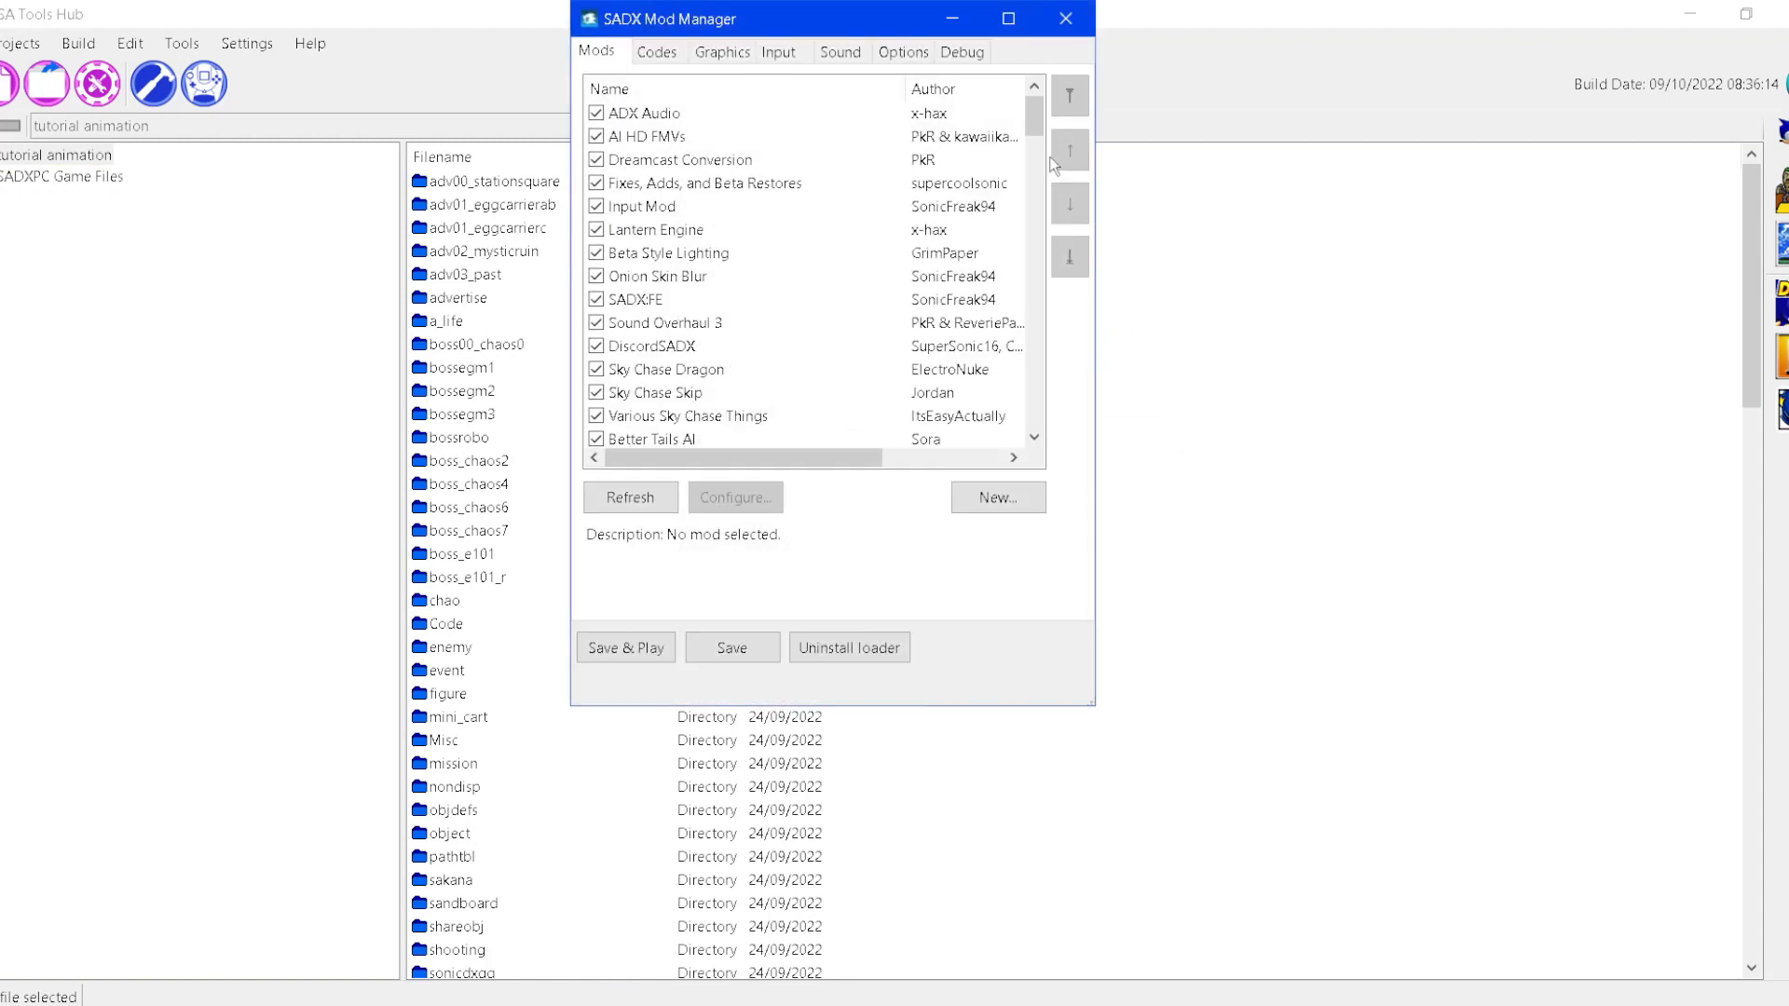
pyautogui.moveTo(1032, 115); pyautogui.dragTo(1034, 434)
pyautogui.click(678, 350)
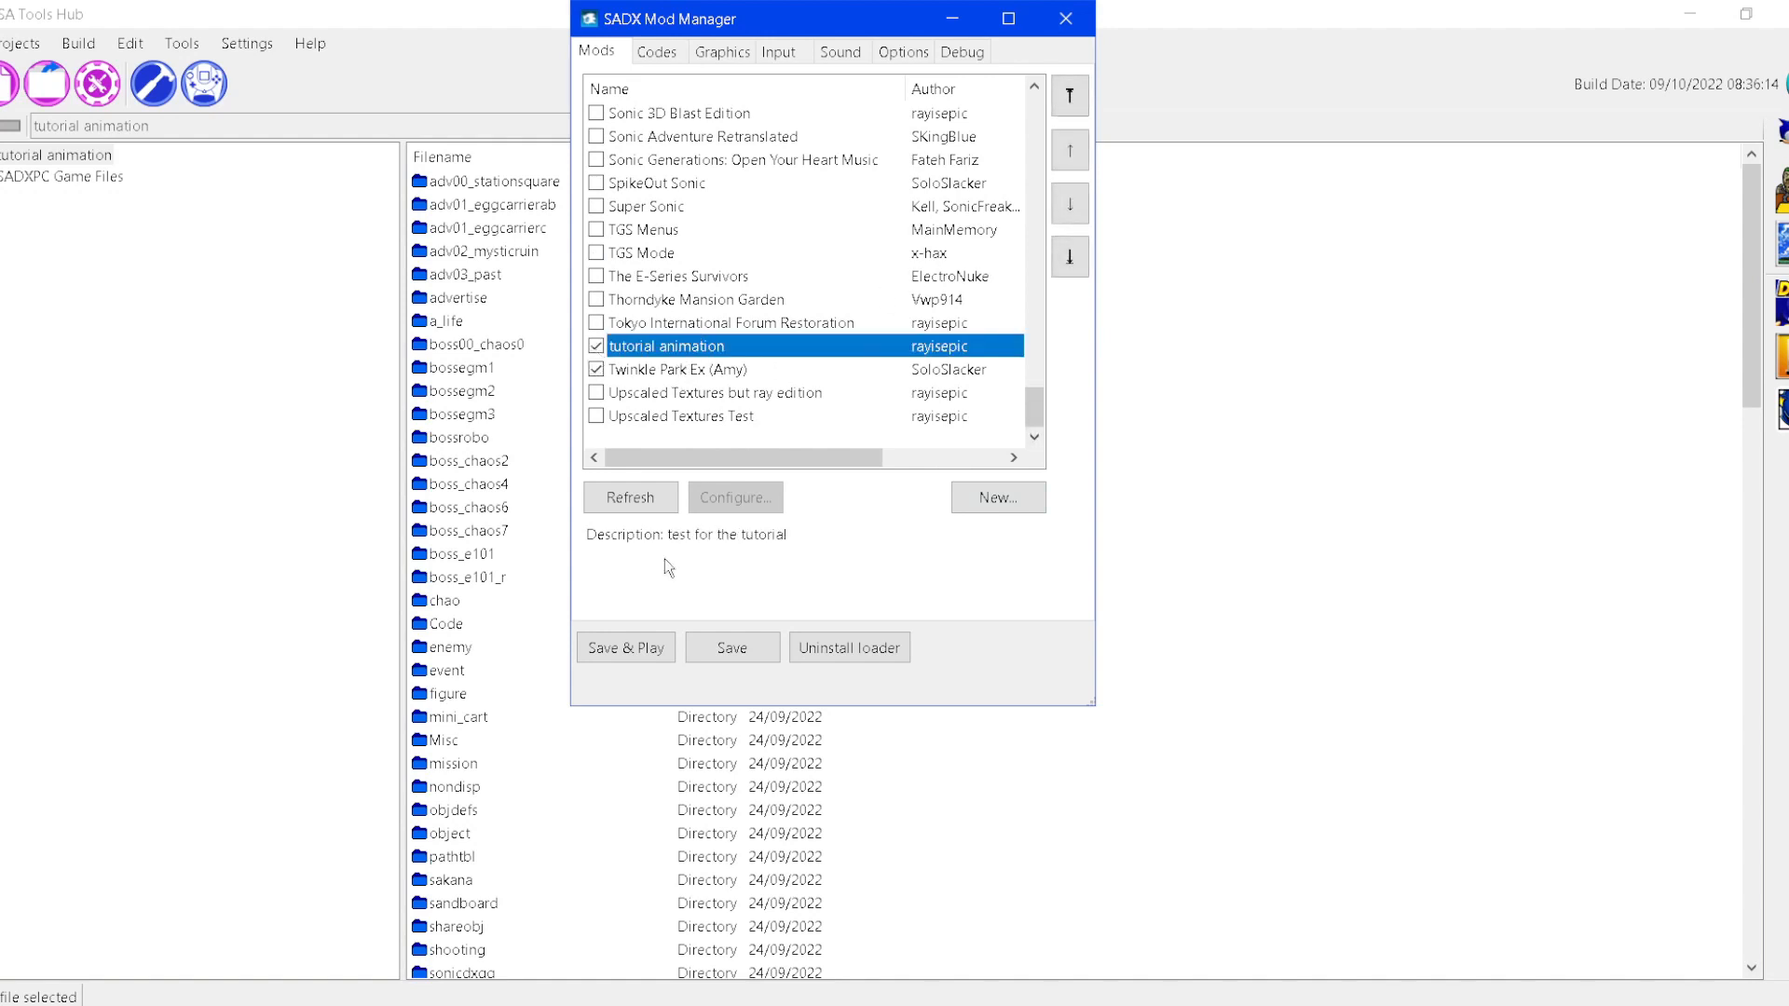
pyautogui.click(731, 647)
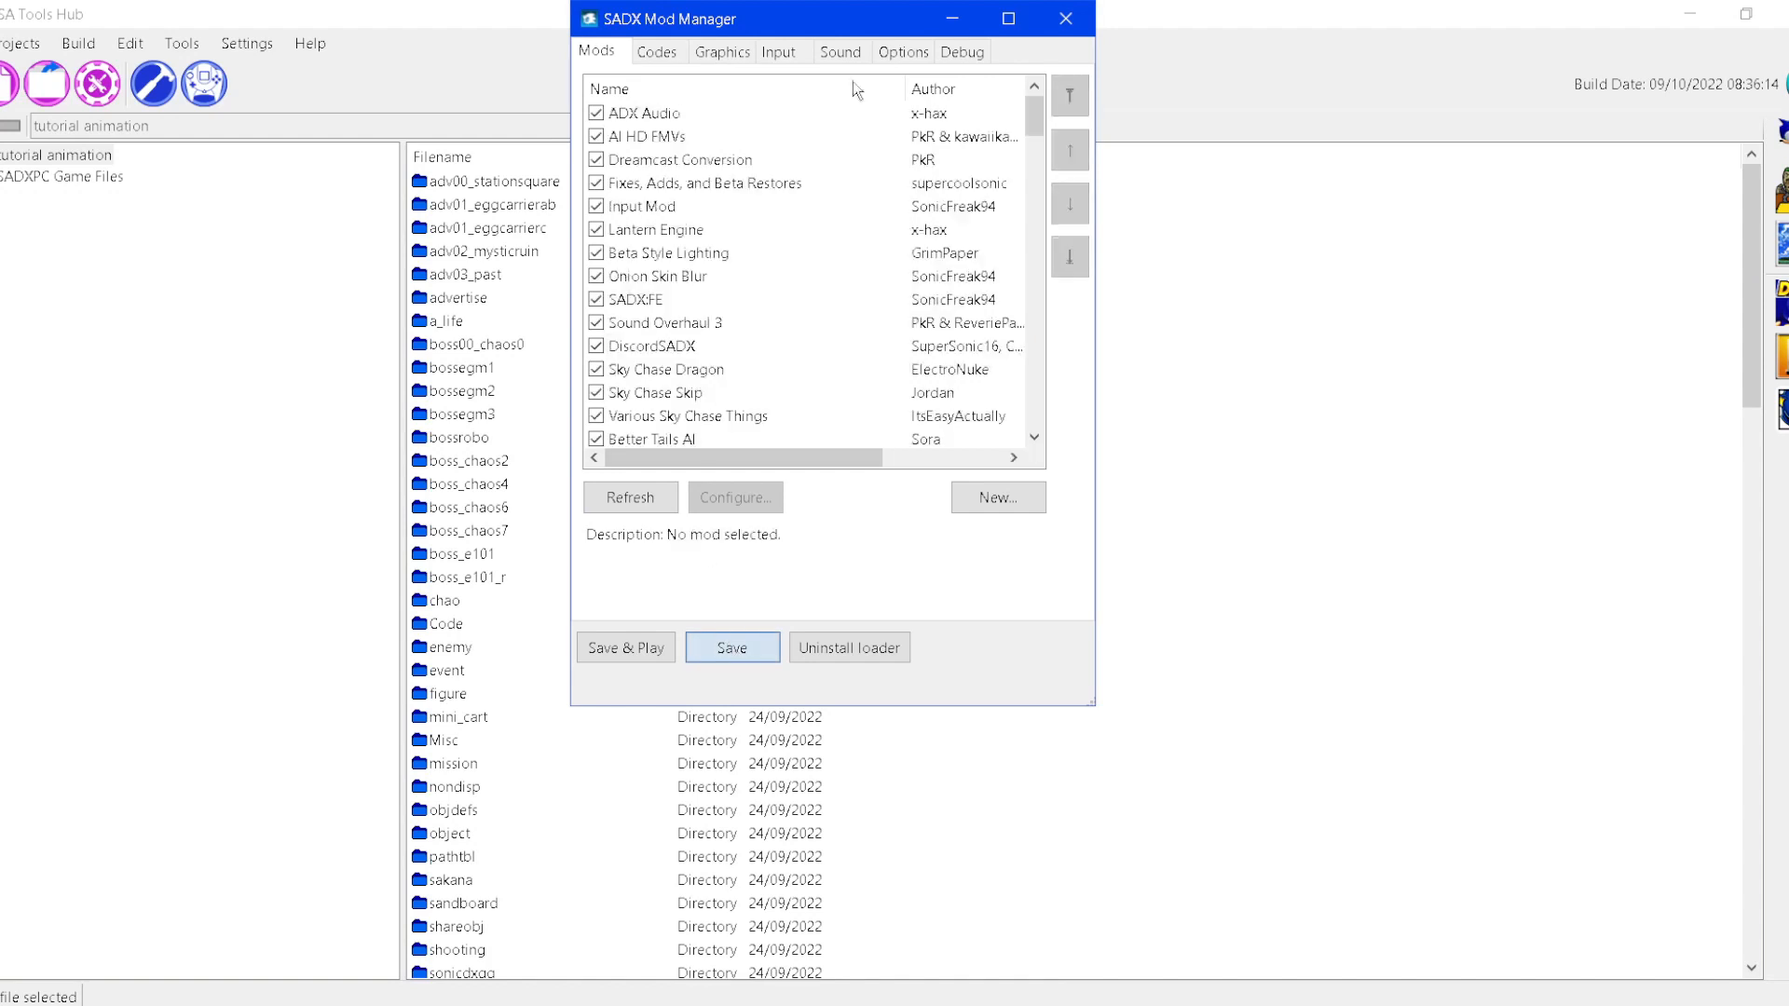
# - Set the test spawn level to Station Square, act 3, with Sonic as the character, and launch the game
pyautogui.click(960, 51)
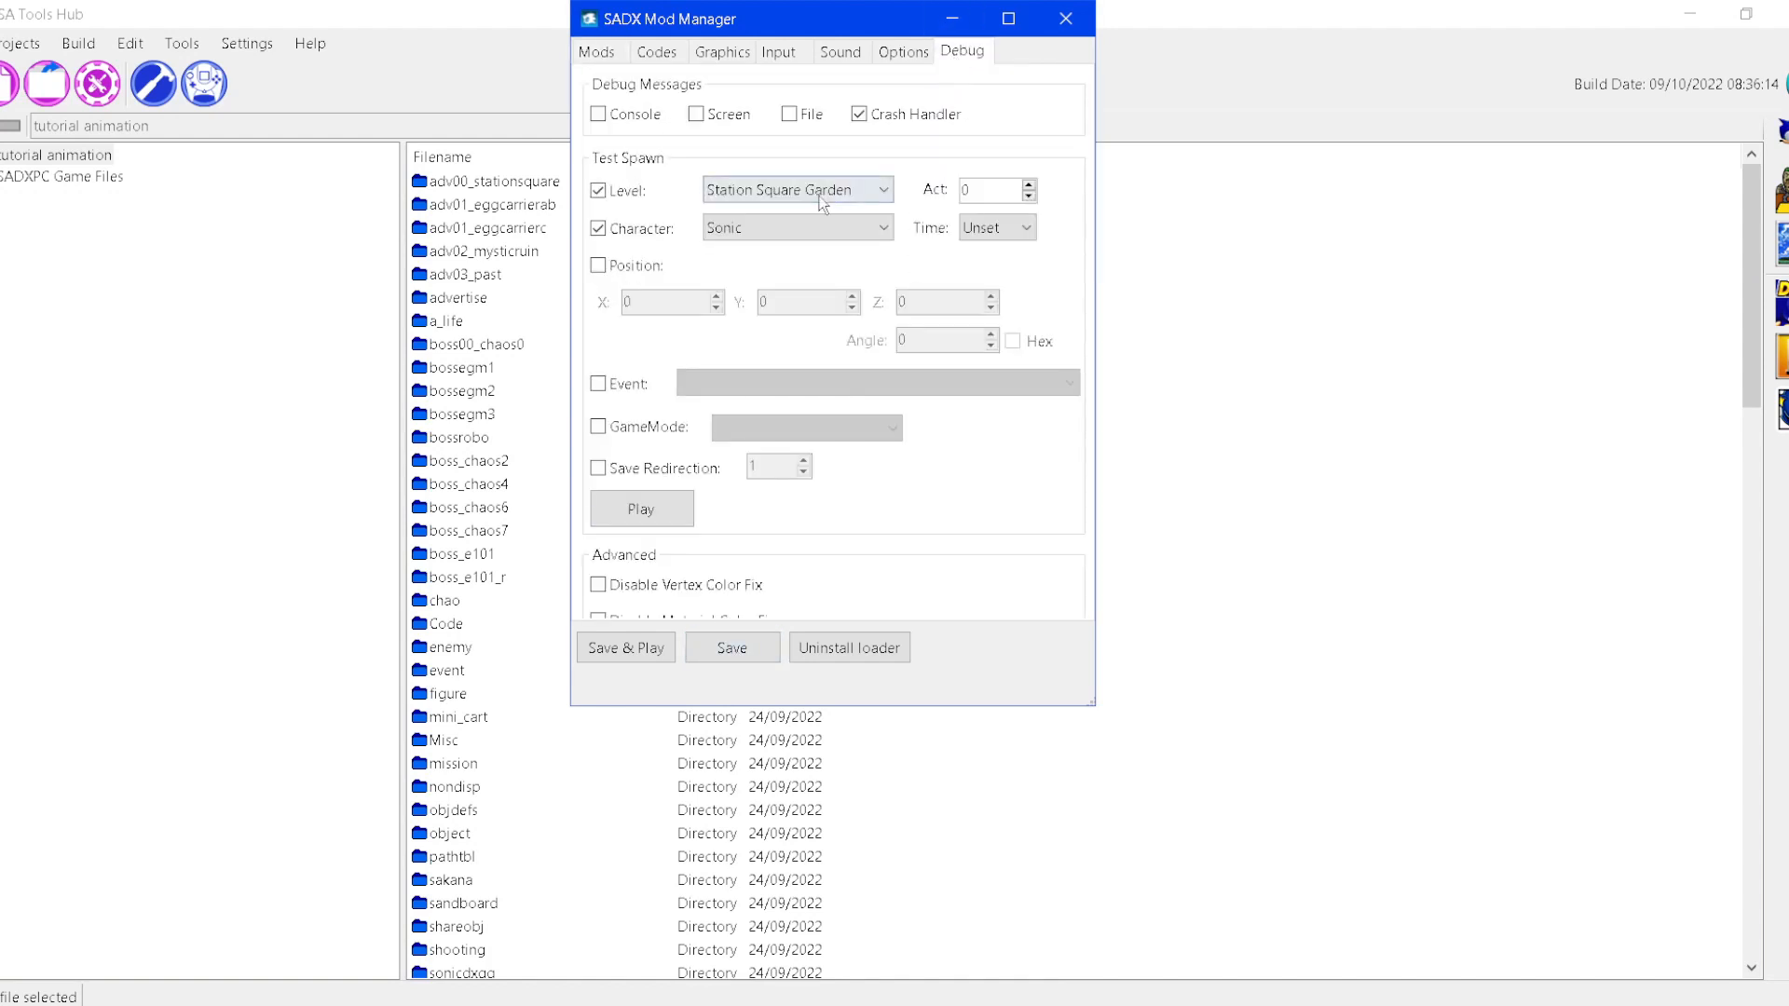
pyautogui.click(868, 191)
pyautogui.scroll(5, 881, 269)
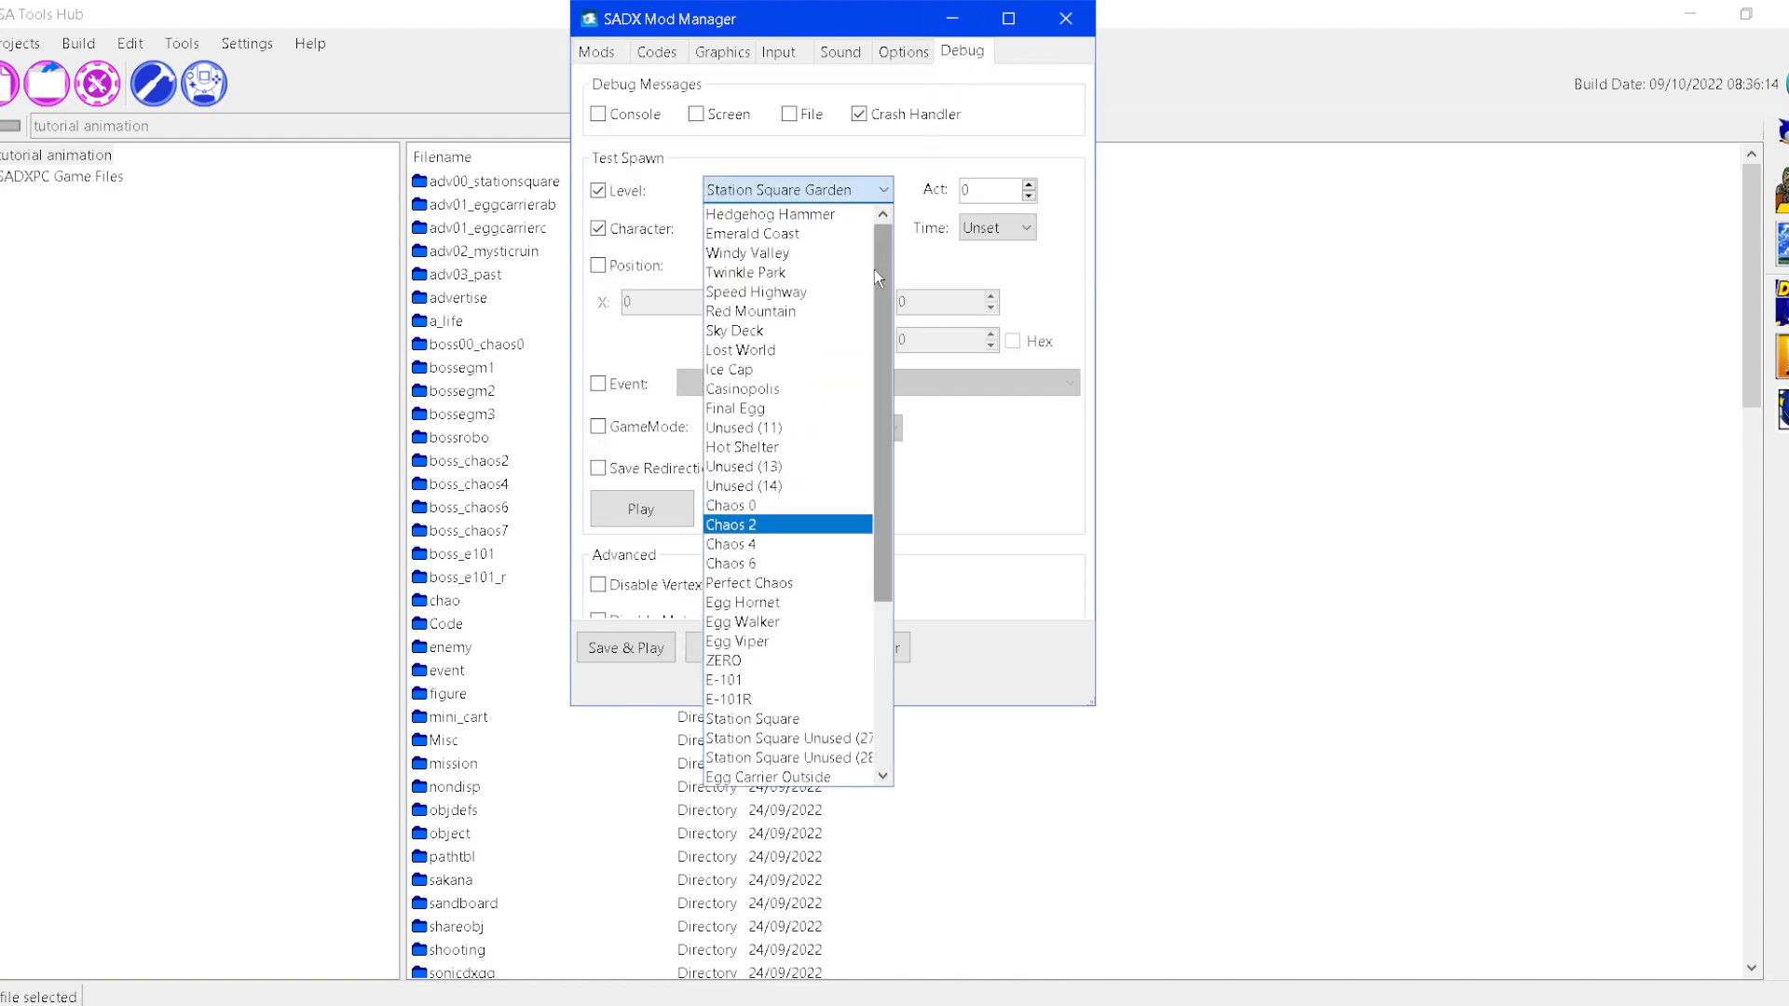
pyautogui.moveTo(876, 289); pyautogui.dragTo(881, 462)
pyautogui.click(753, 349)
pyautogui.click(1029, 185)
pyautogui.click(1029, 184)
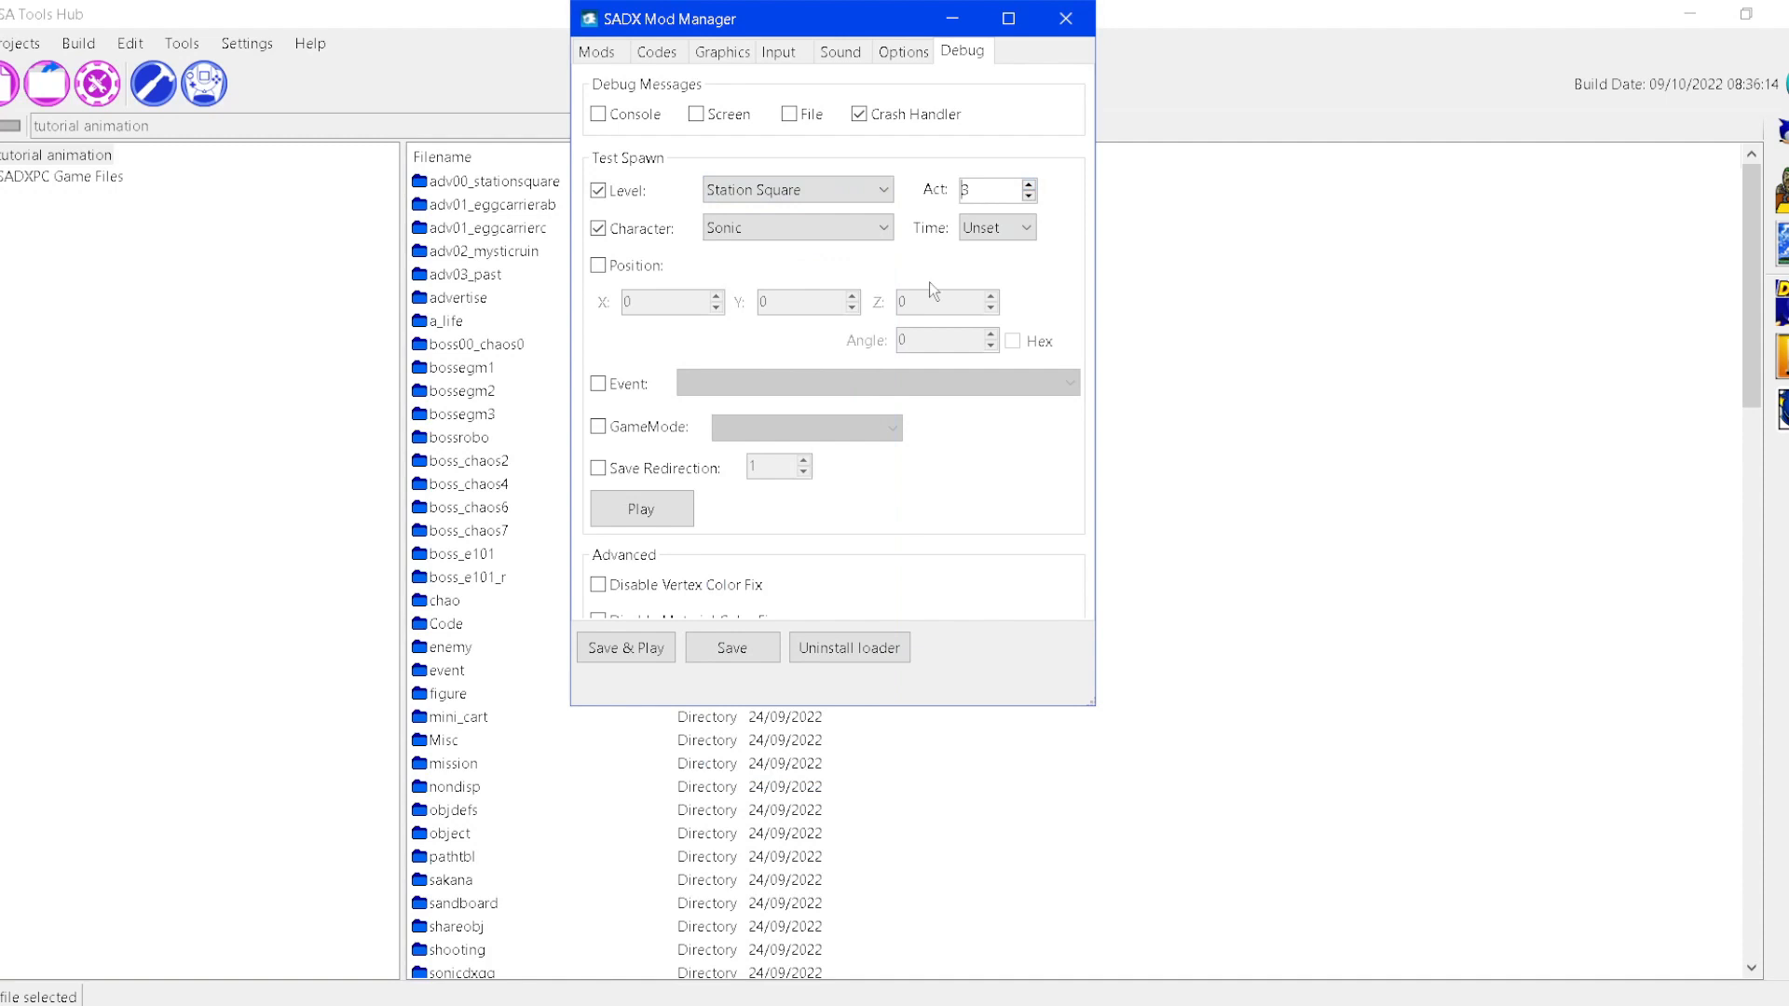
pyautogui.click(645, 511)
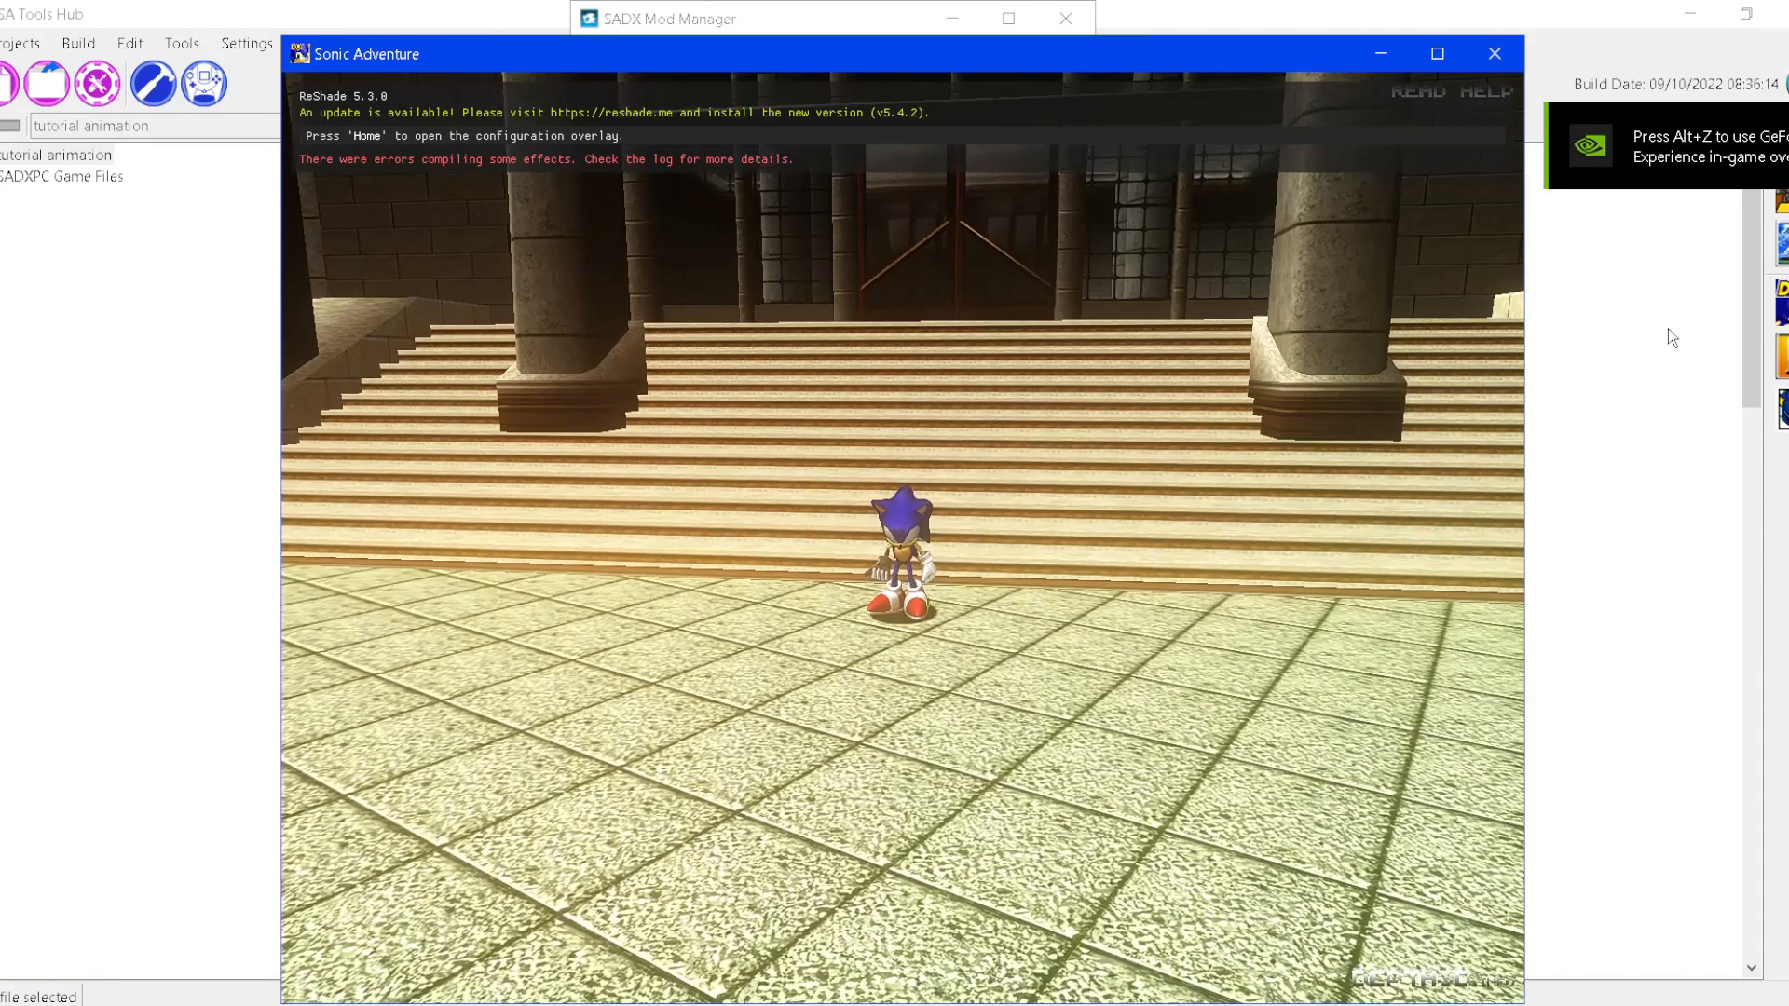
# - Move Sonic around Station Square in the game and examine the custom idle animation from several camera angles
pyautogui.press('super')
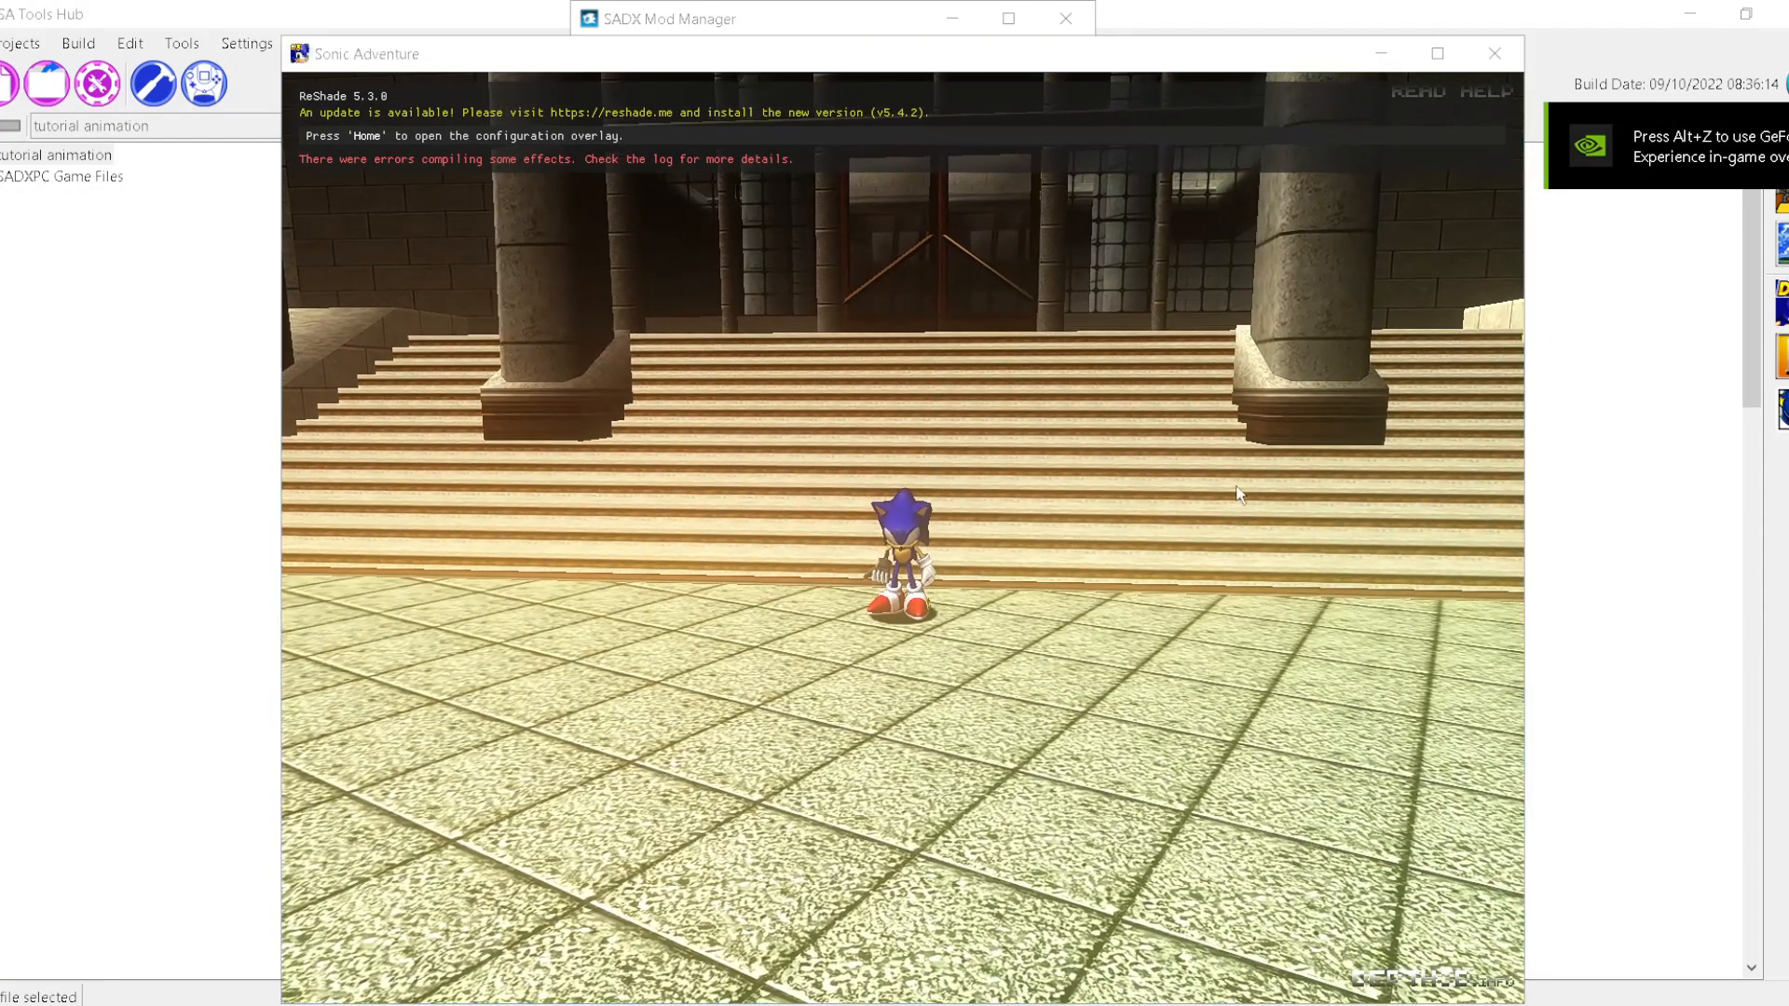
pyautogui.click(1101, 389)
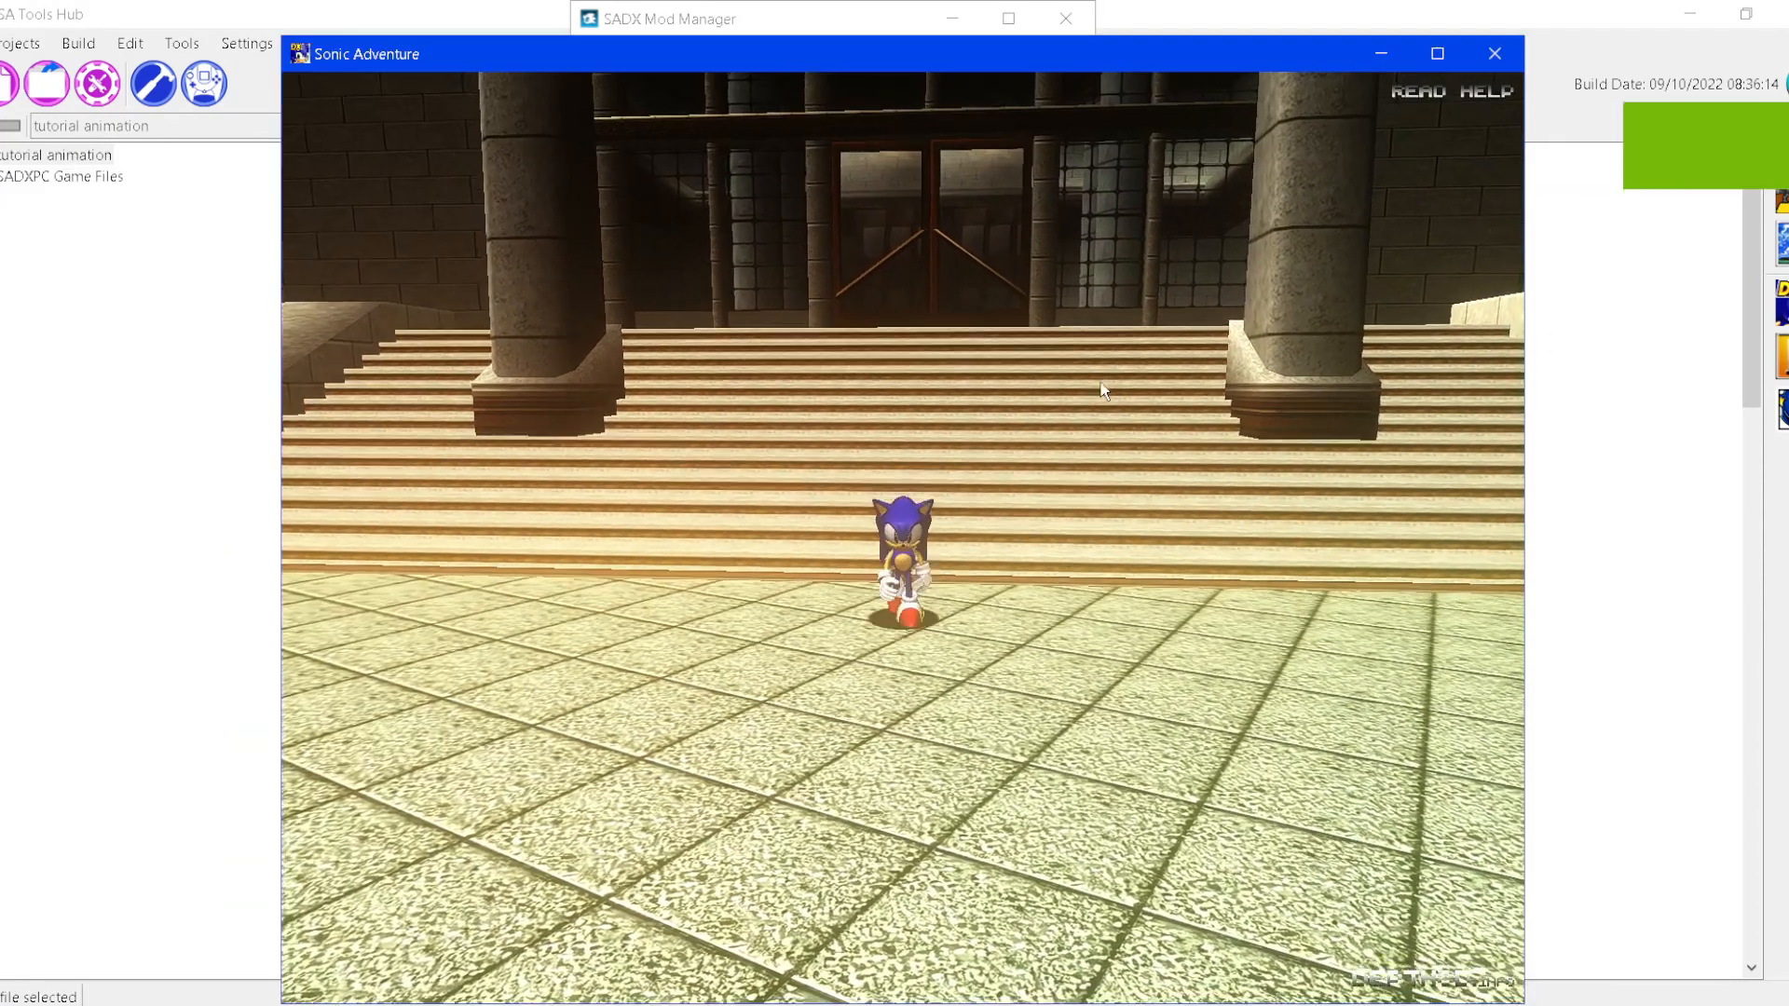
pyautogui.press('Left')
pyautogui.press('Down')
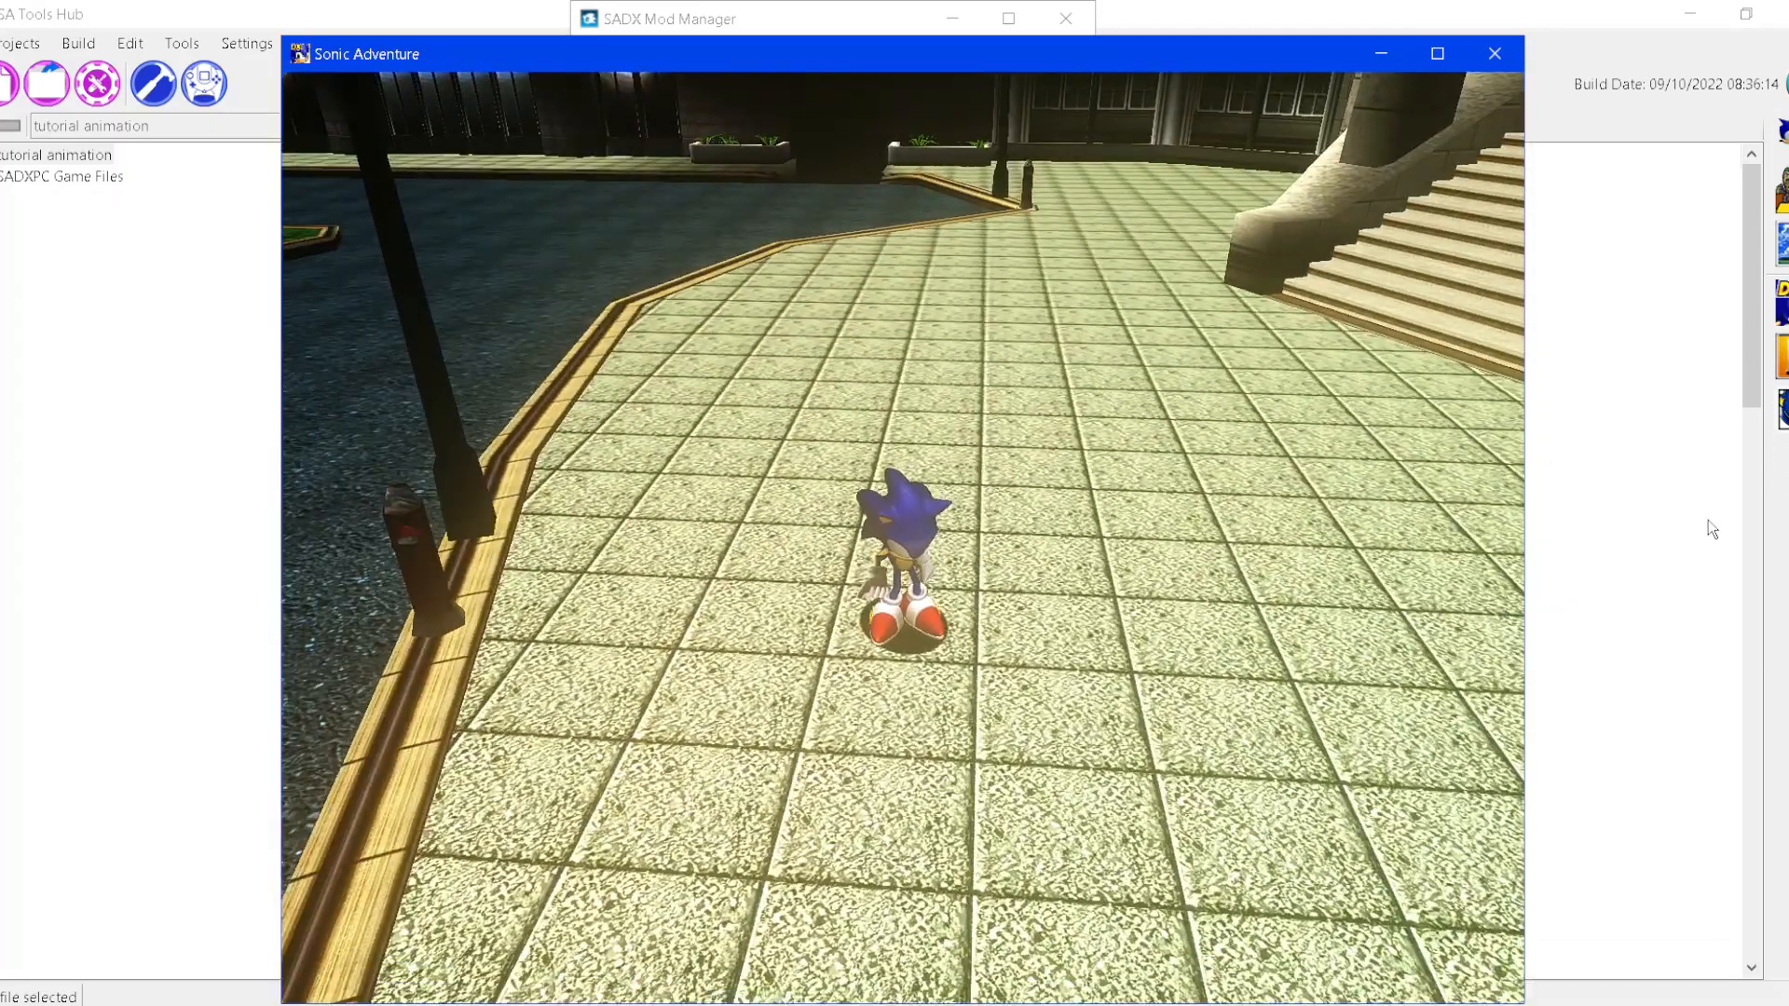
pyautogui.press('Left')
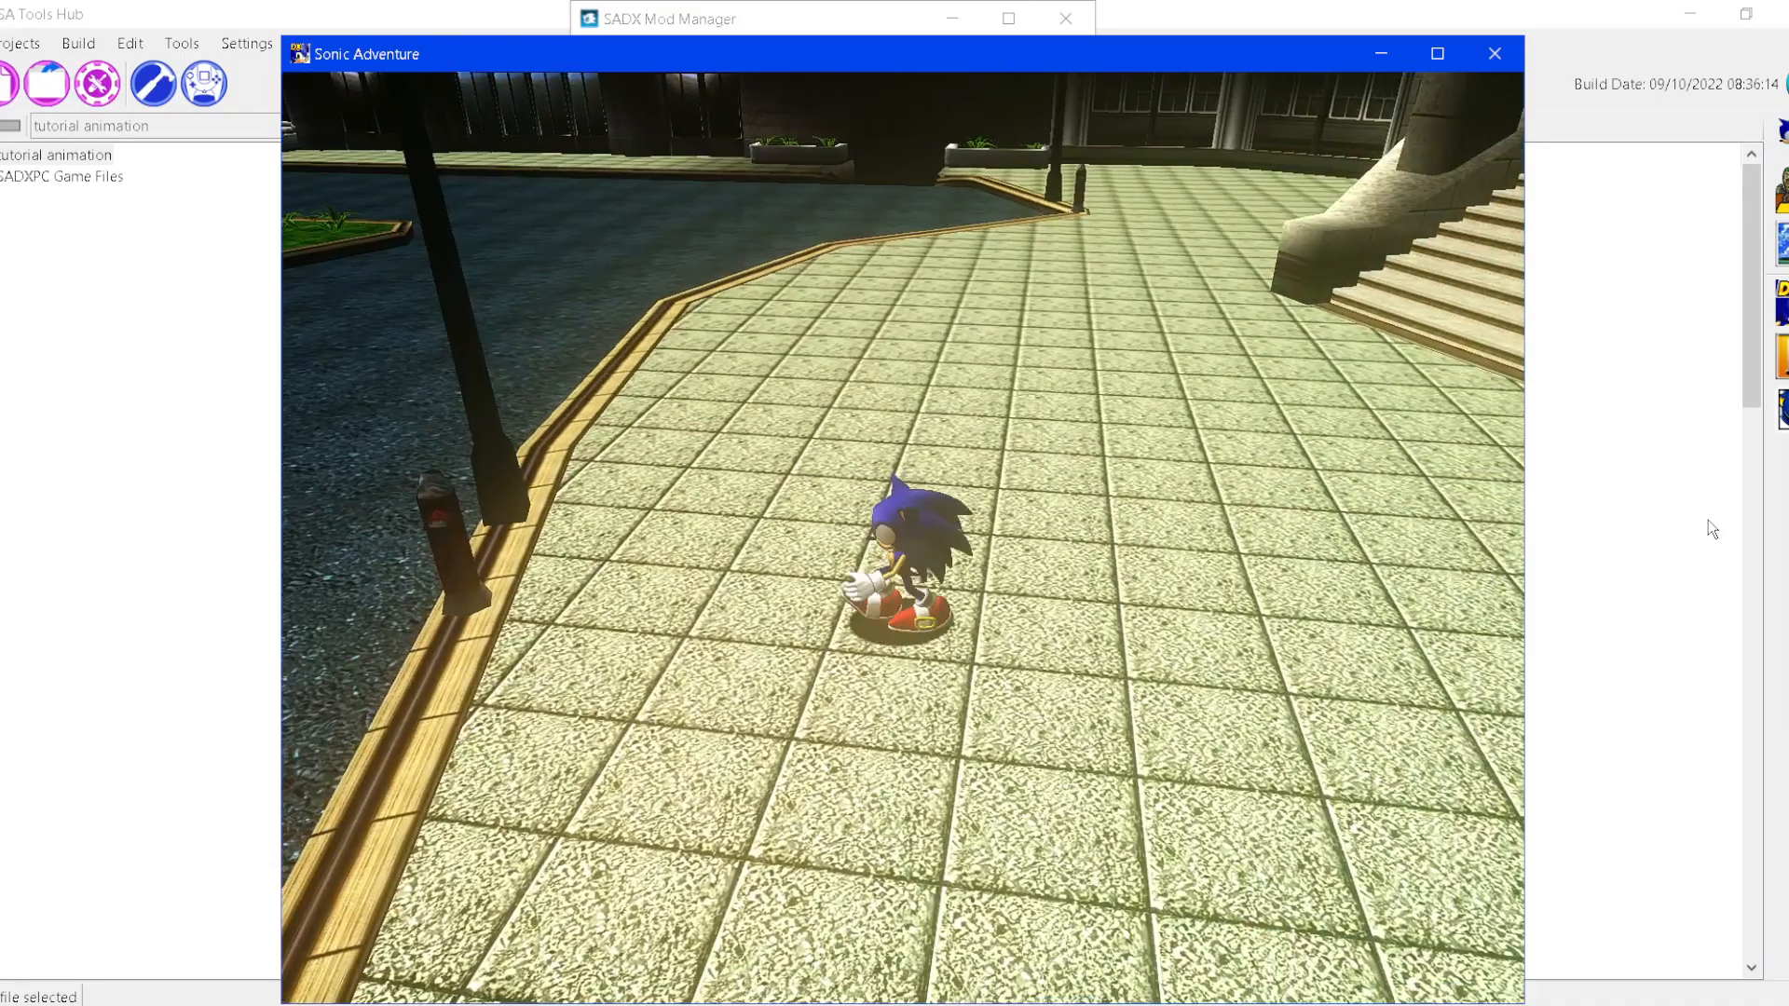
pyautogui.press('x')
pyautogui.press('Down')
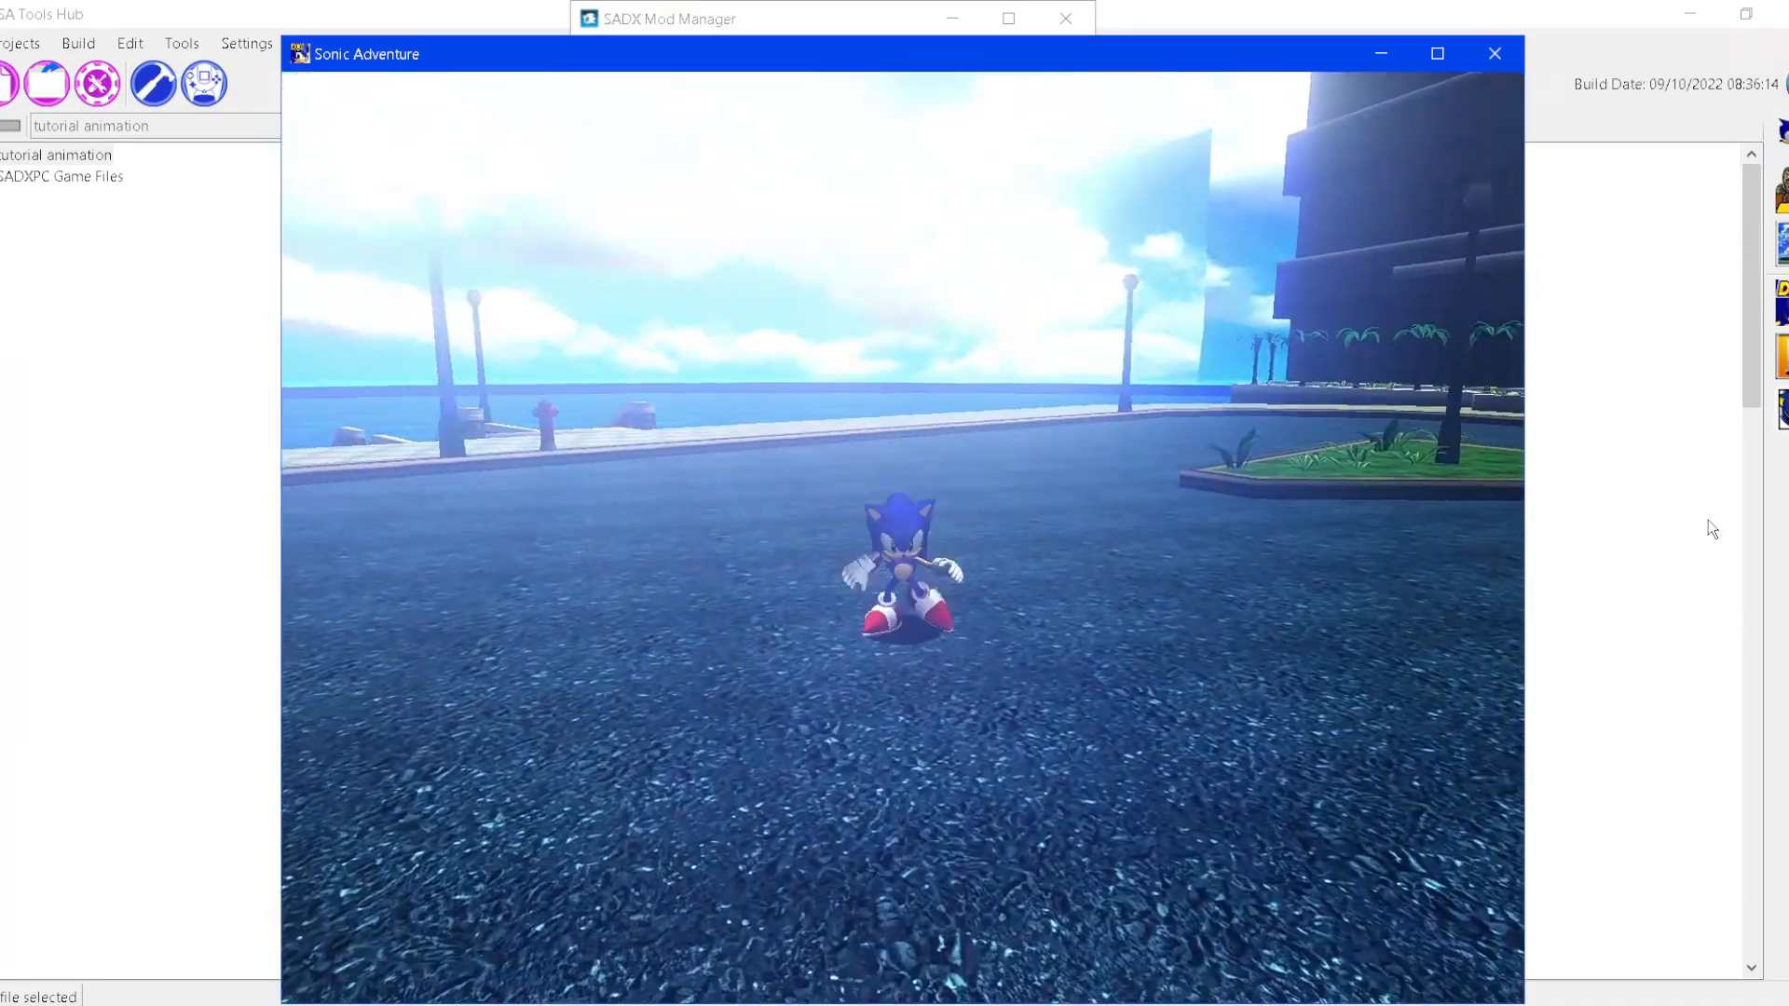
pyautogui.press('Up')
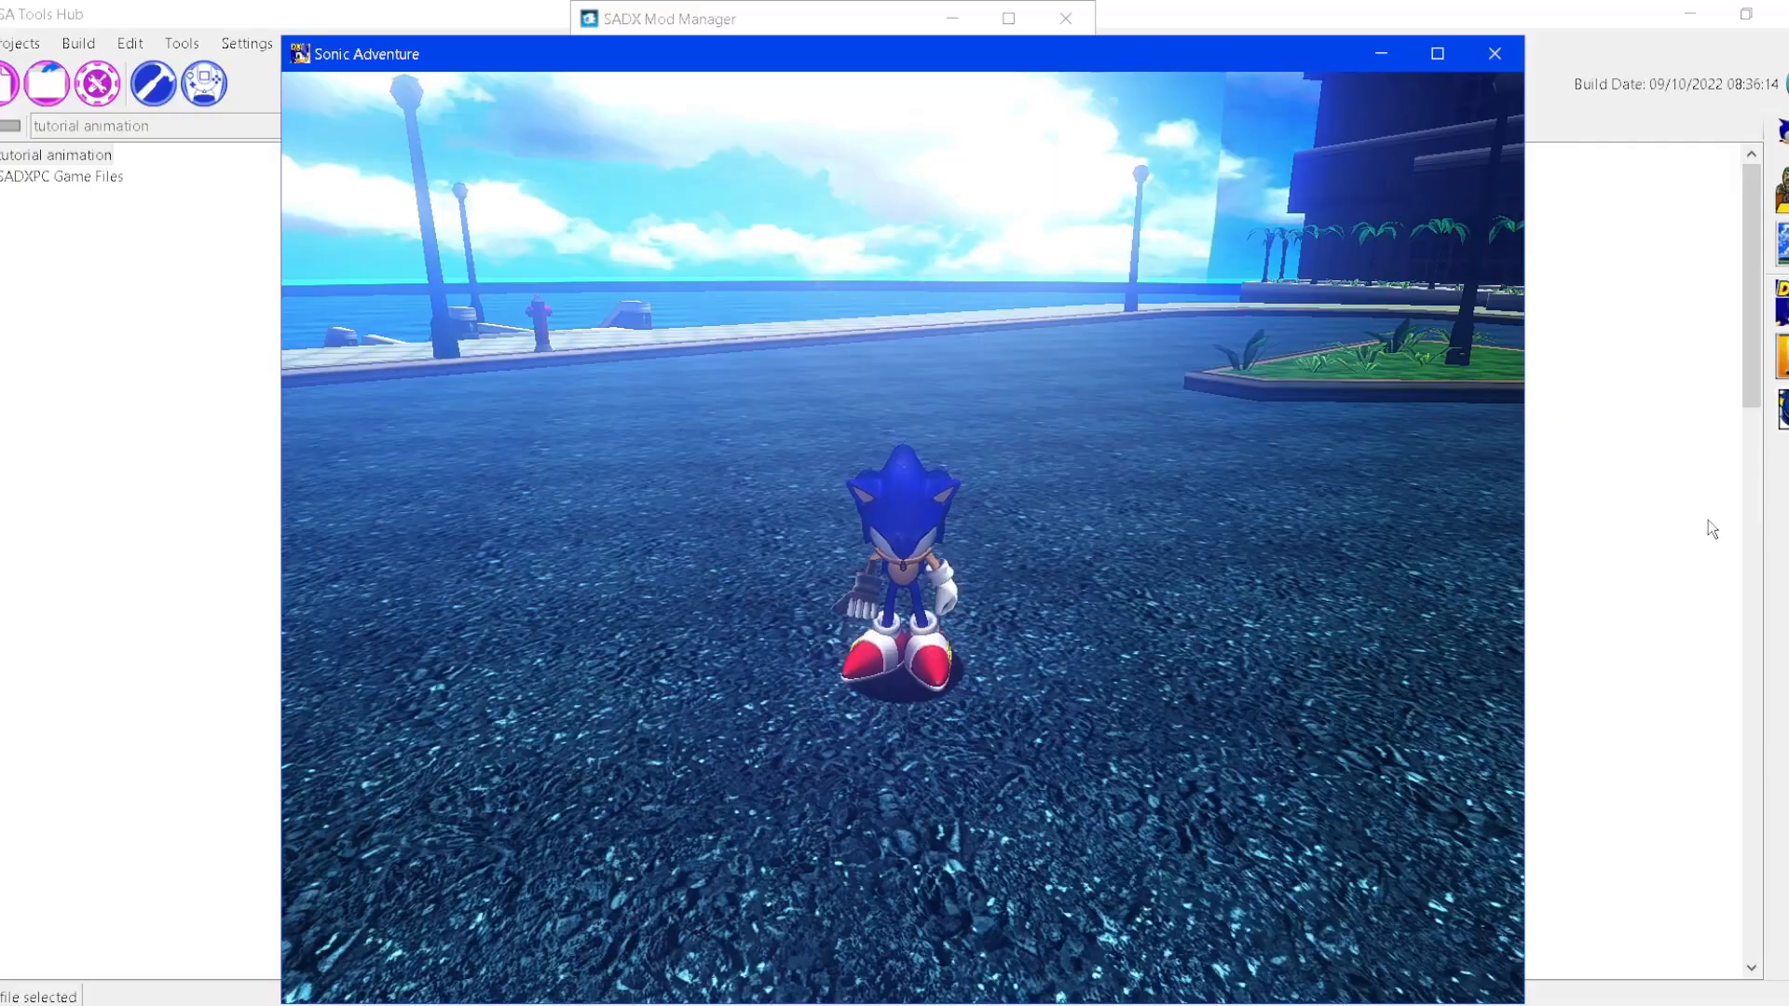
pyautogui.press('q')
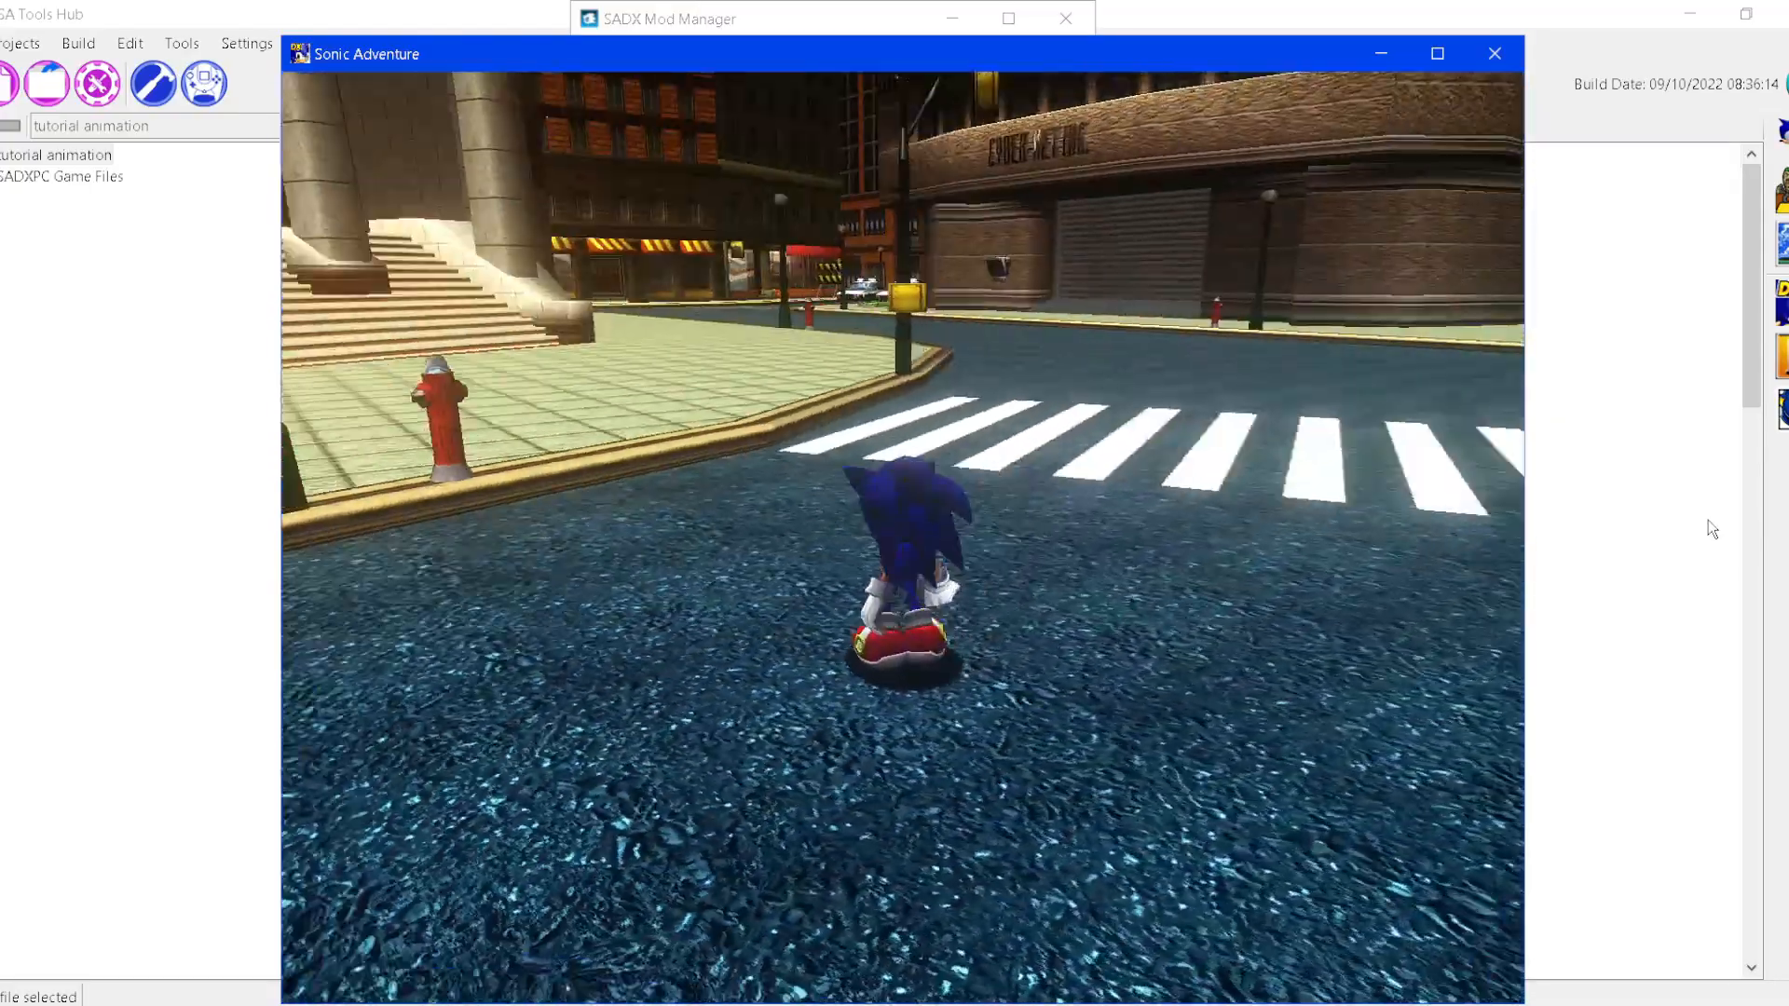
pyautogui.press('q')
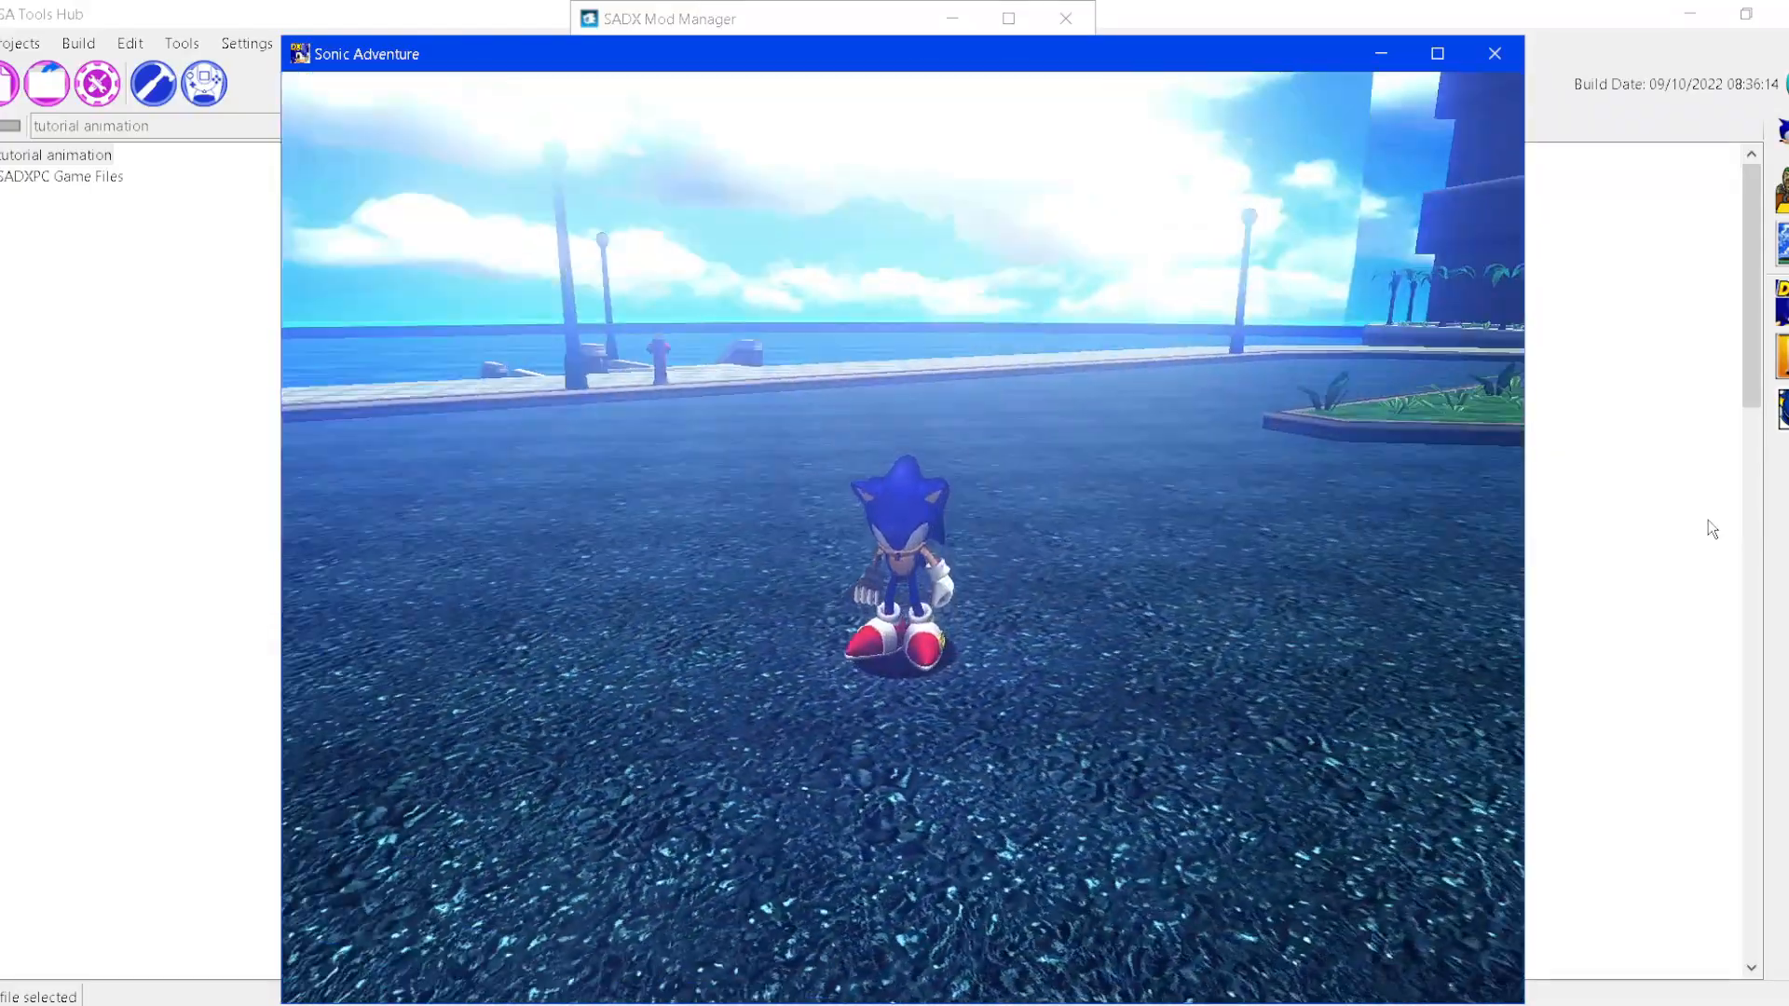
pyautogui.press('q')
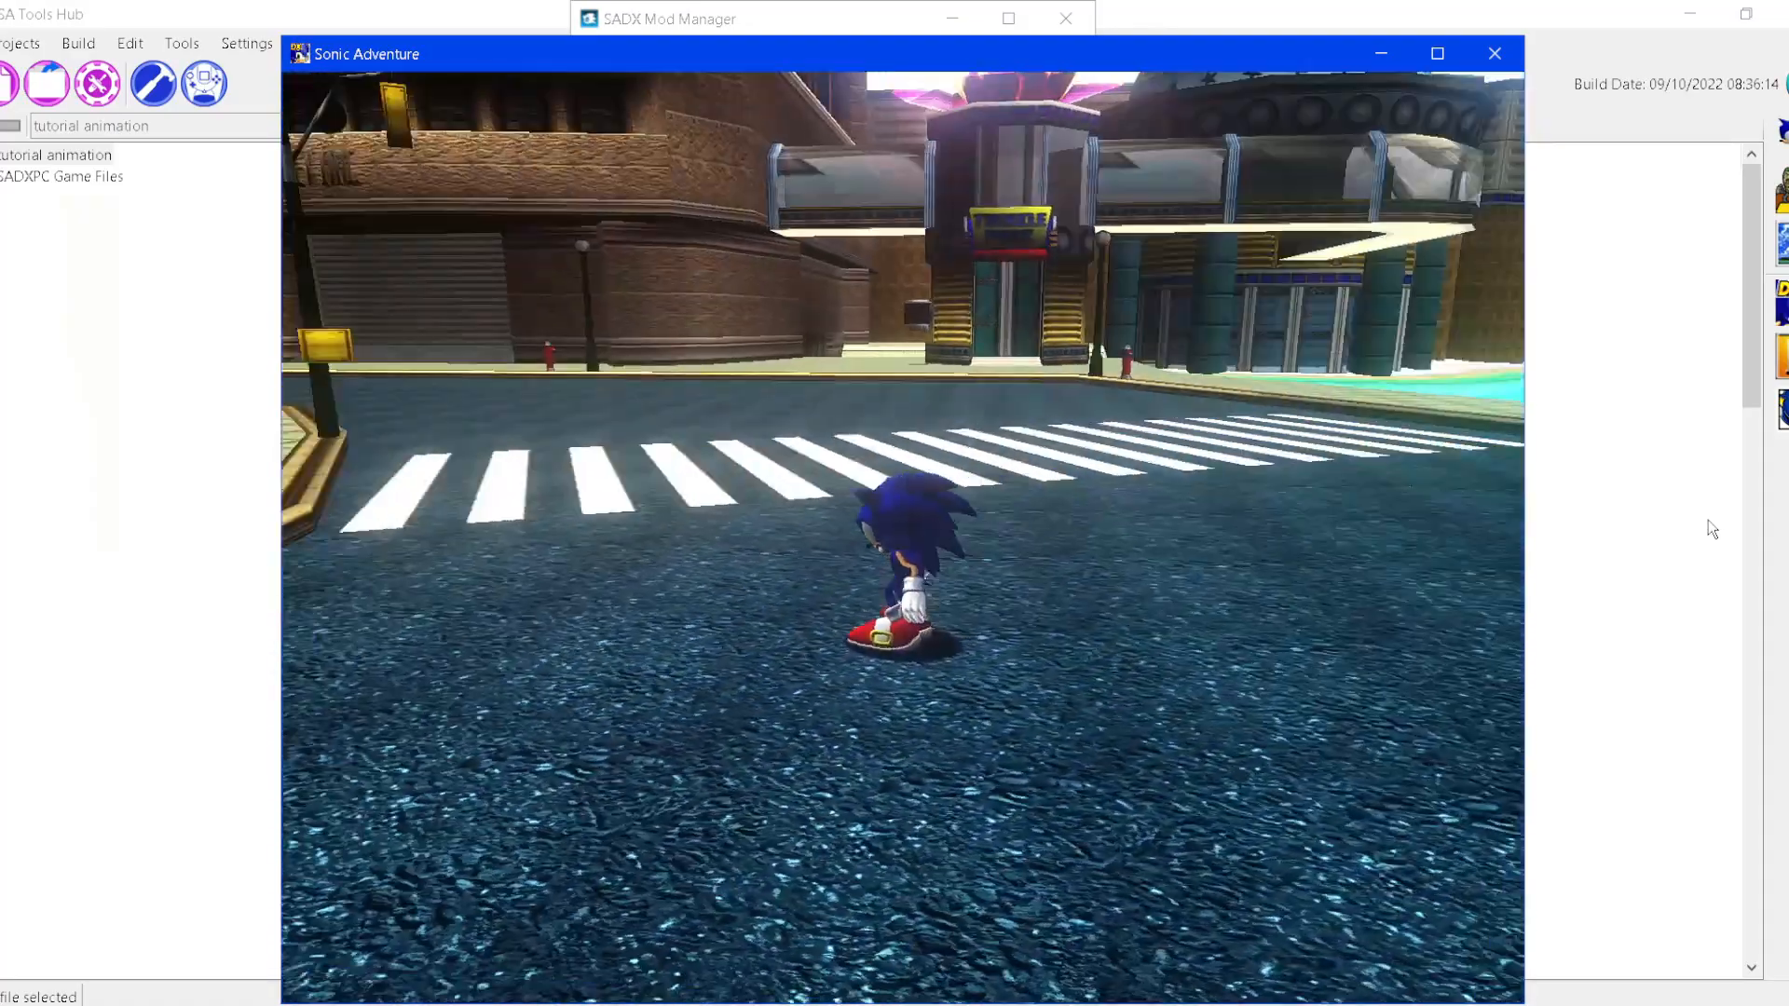
pyautogui.press('q')
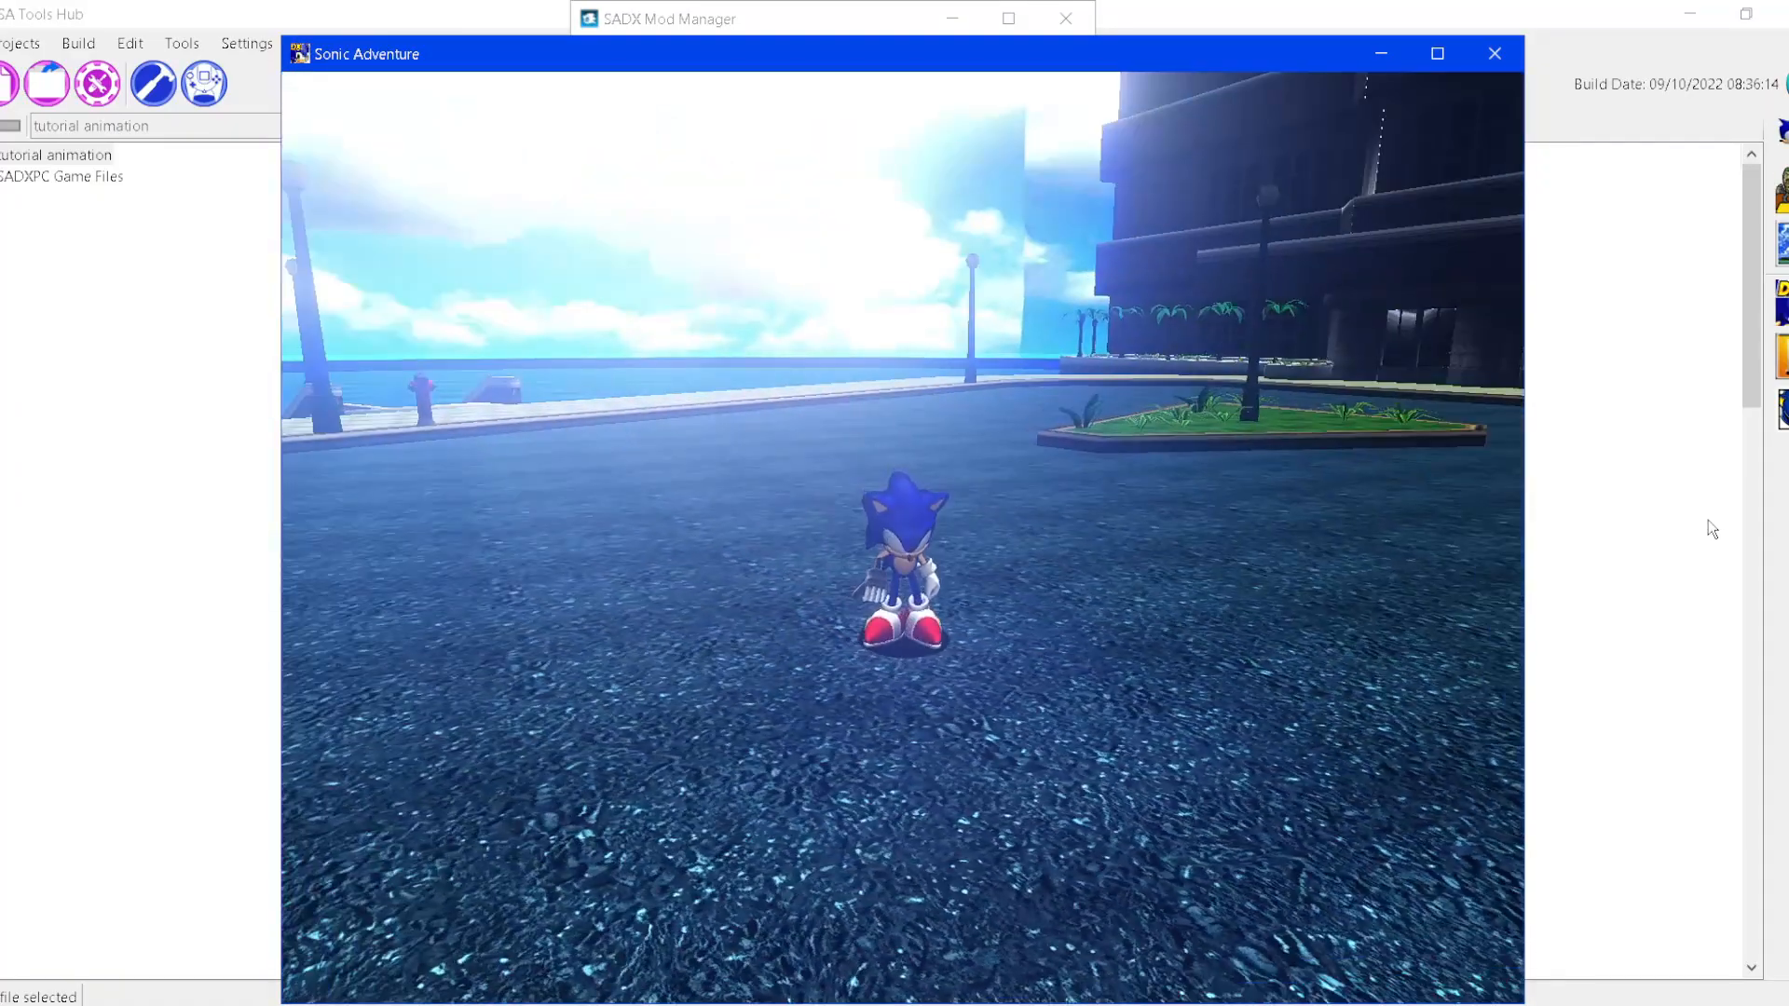
# - Close the game and disable the CGI Styled Sonic, DX Characters Refined, DC Textures for DX Characters and Consistent models on DX version mods
pyautogui.click(1507, 55)
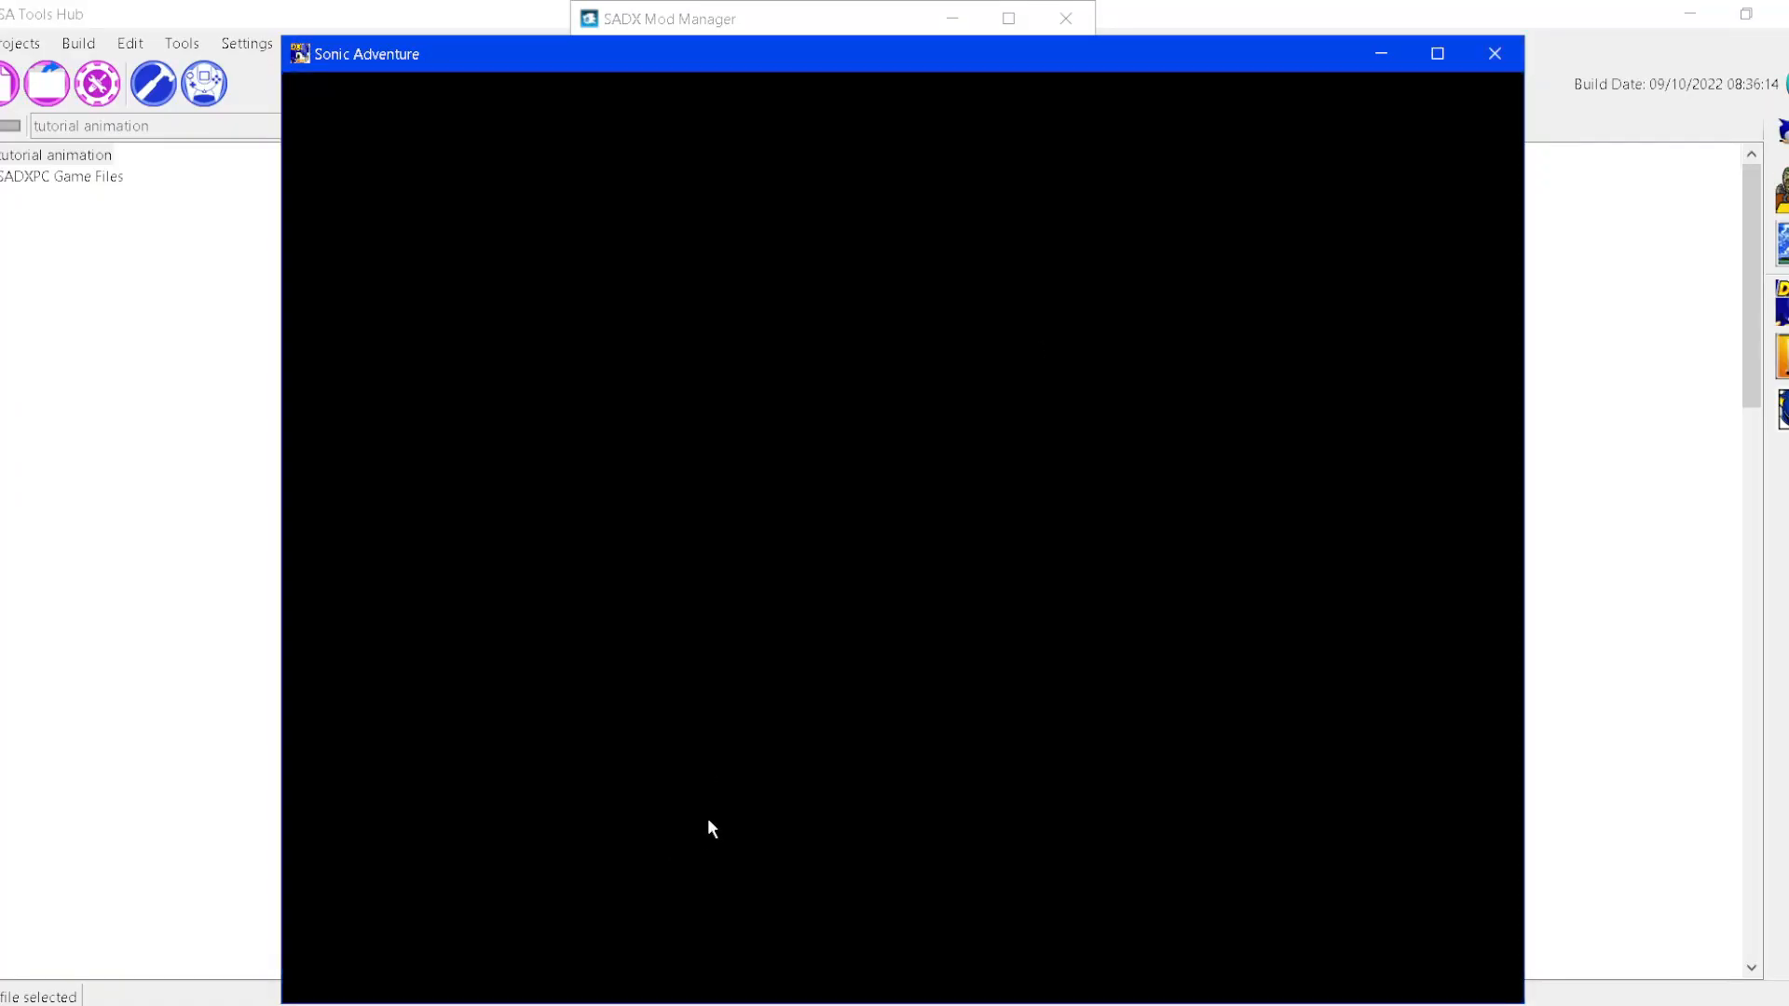
pyautogui.click(597, 52)
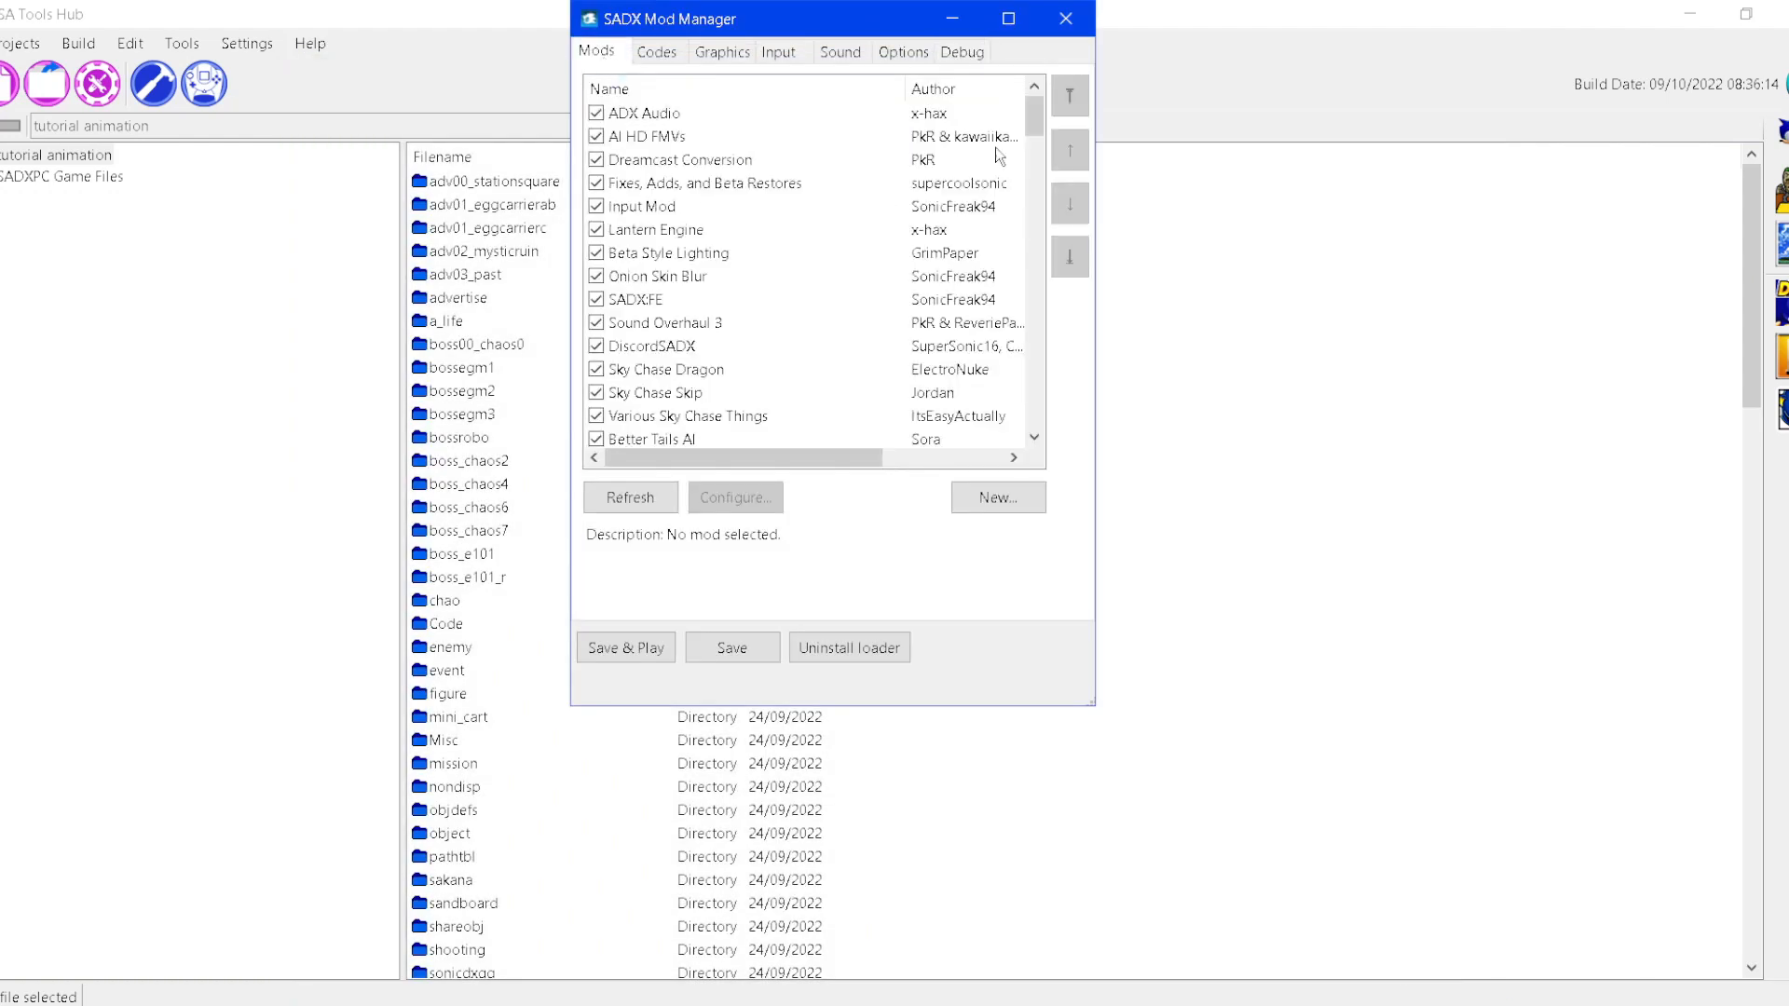
pyautogui.moveTo(1031, 129); pyautogui.dragTo(1030, 260)
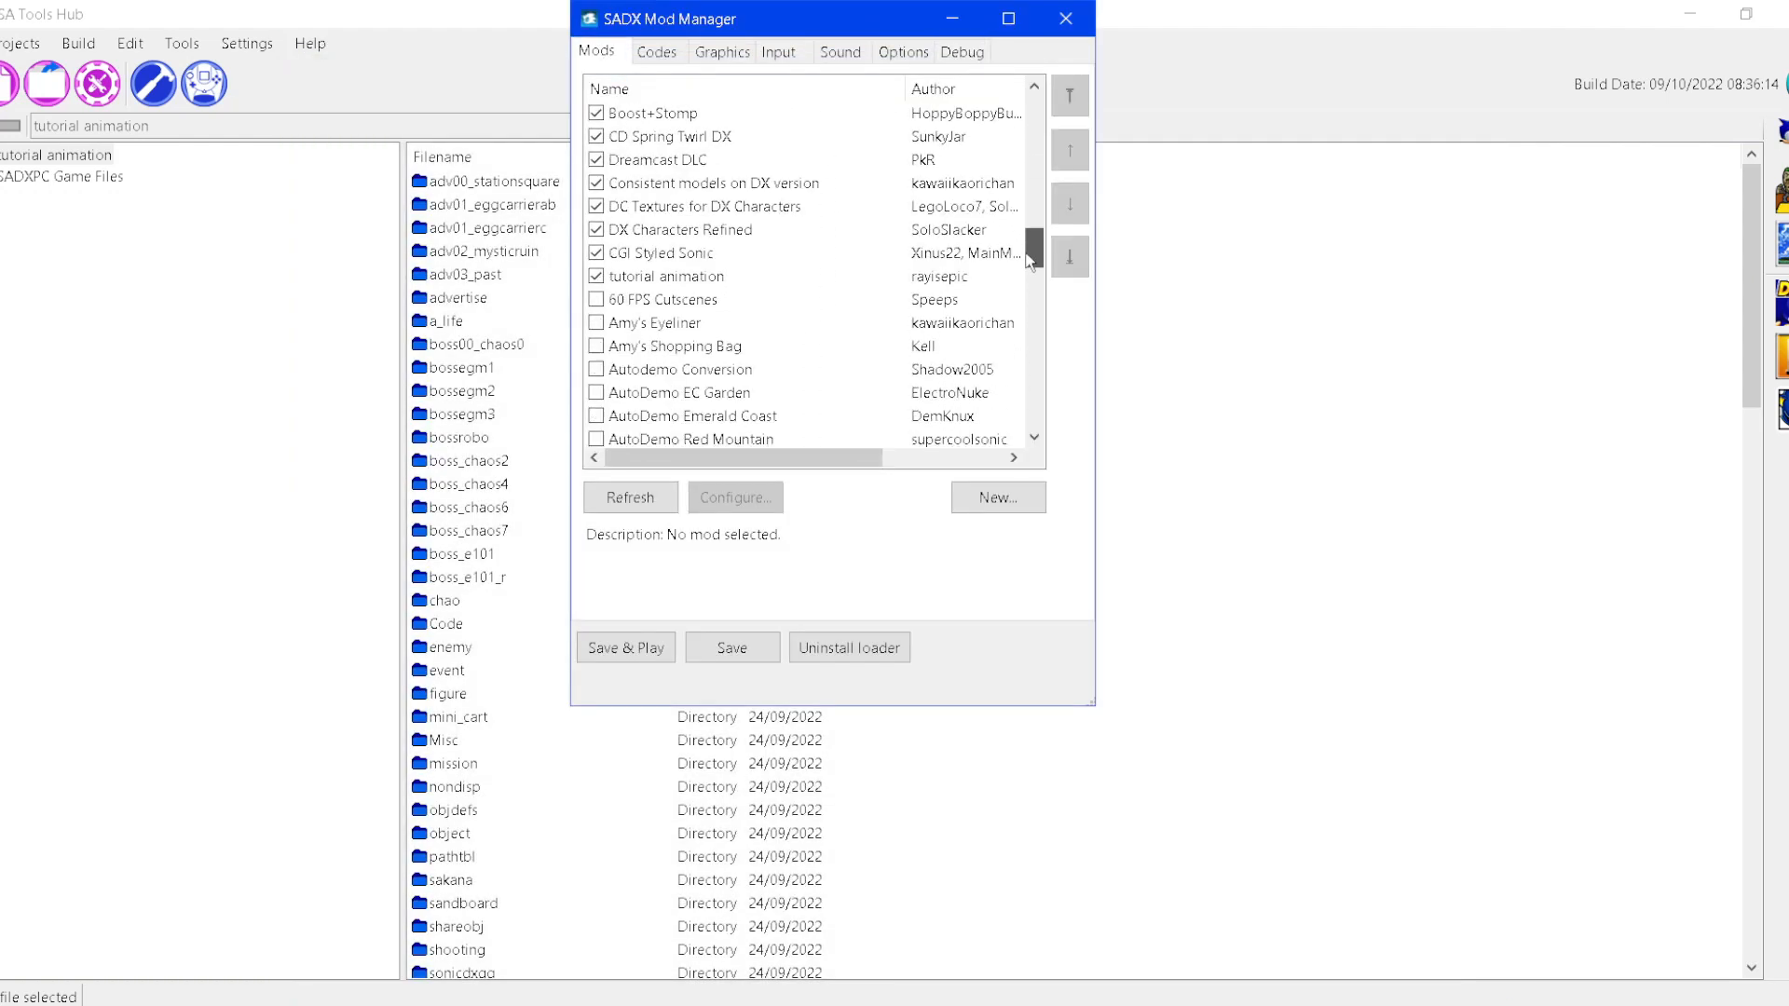
pyautogui.click(598, 253)
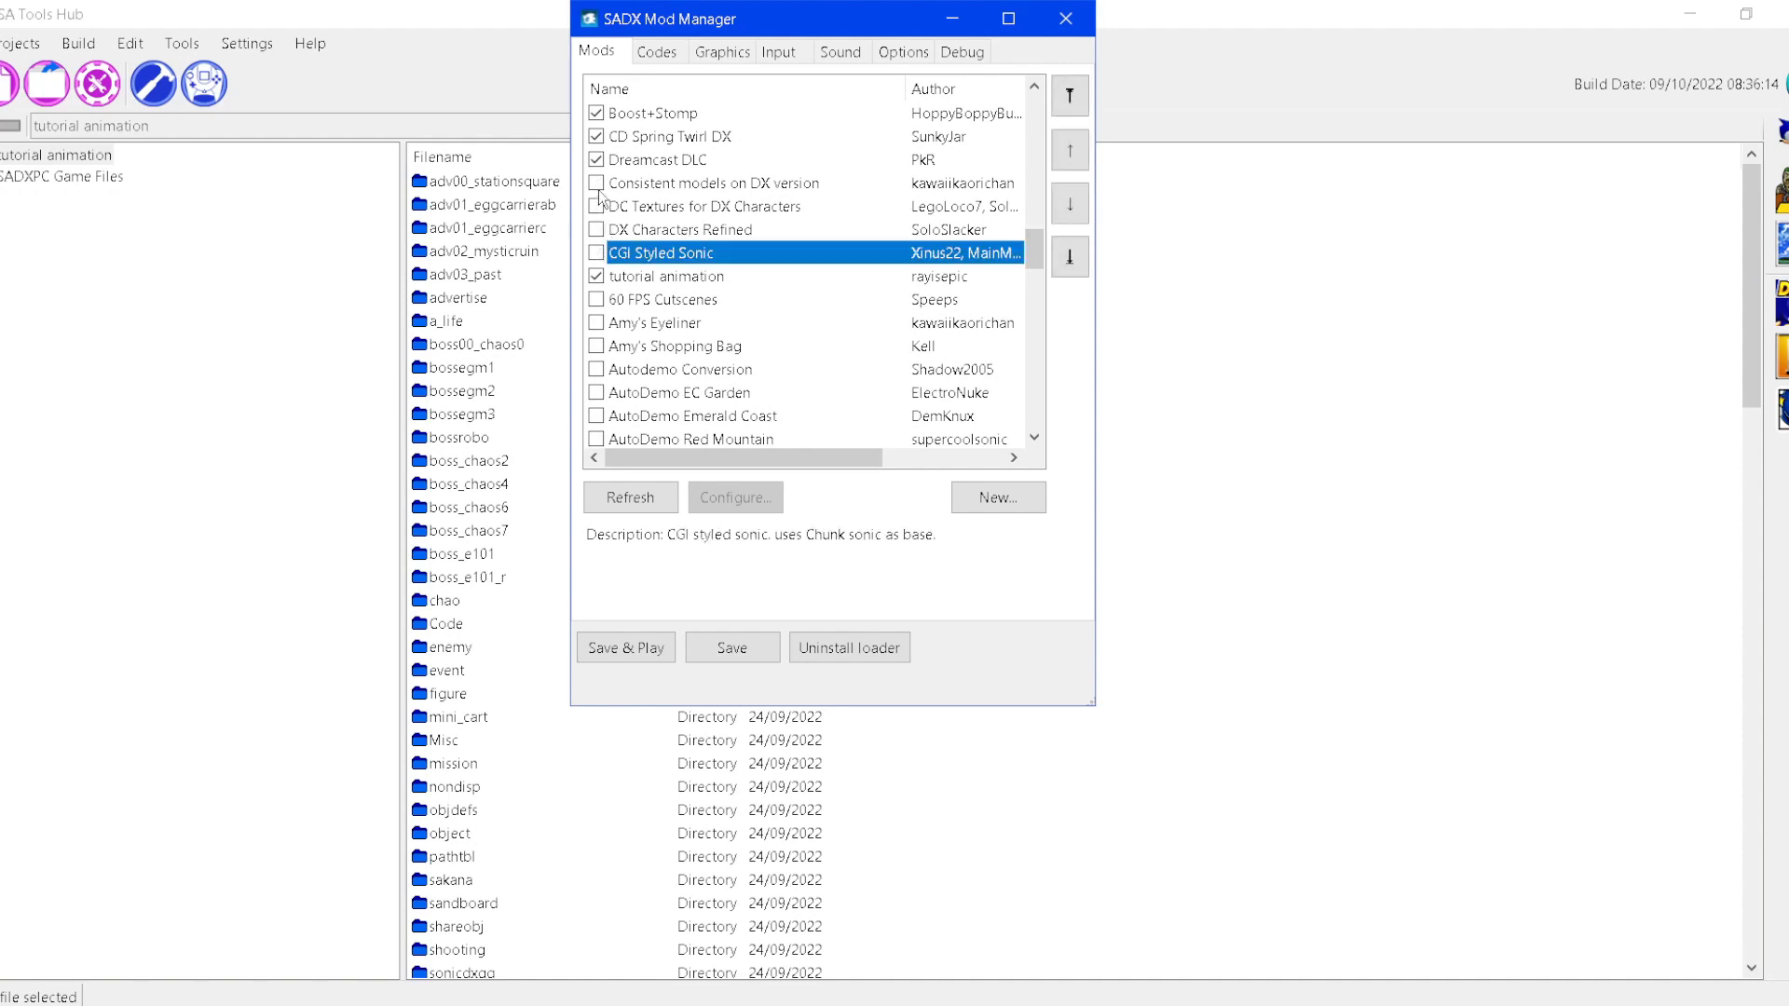
pyautogui.click(732, 647)
# - Enable the Dreamcast Characters Pack mod, save the mod list, and relaunch the game with the test spawn settings
pyautogui.moveTo(1033, 107); pyautogui.dragTo(1033, 296)
pyautogui.click(716, 351)
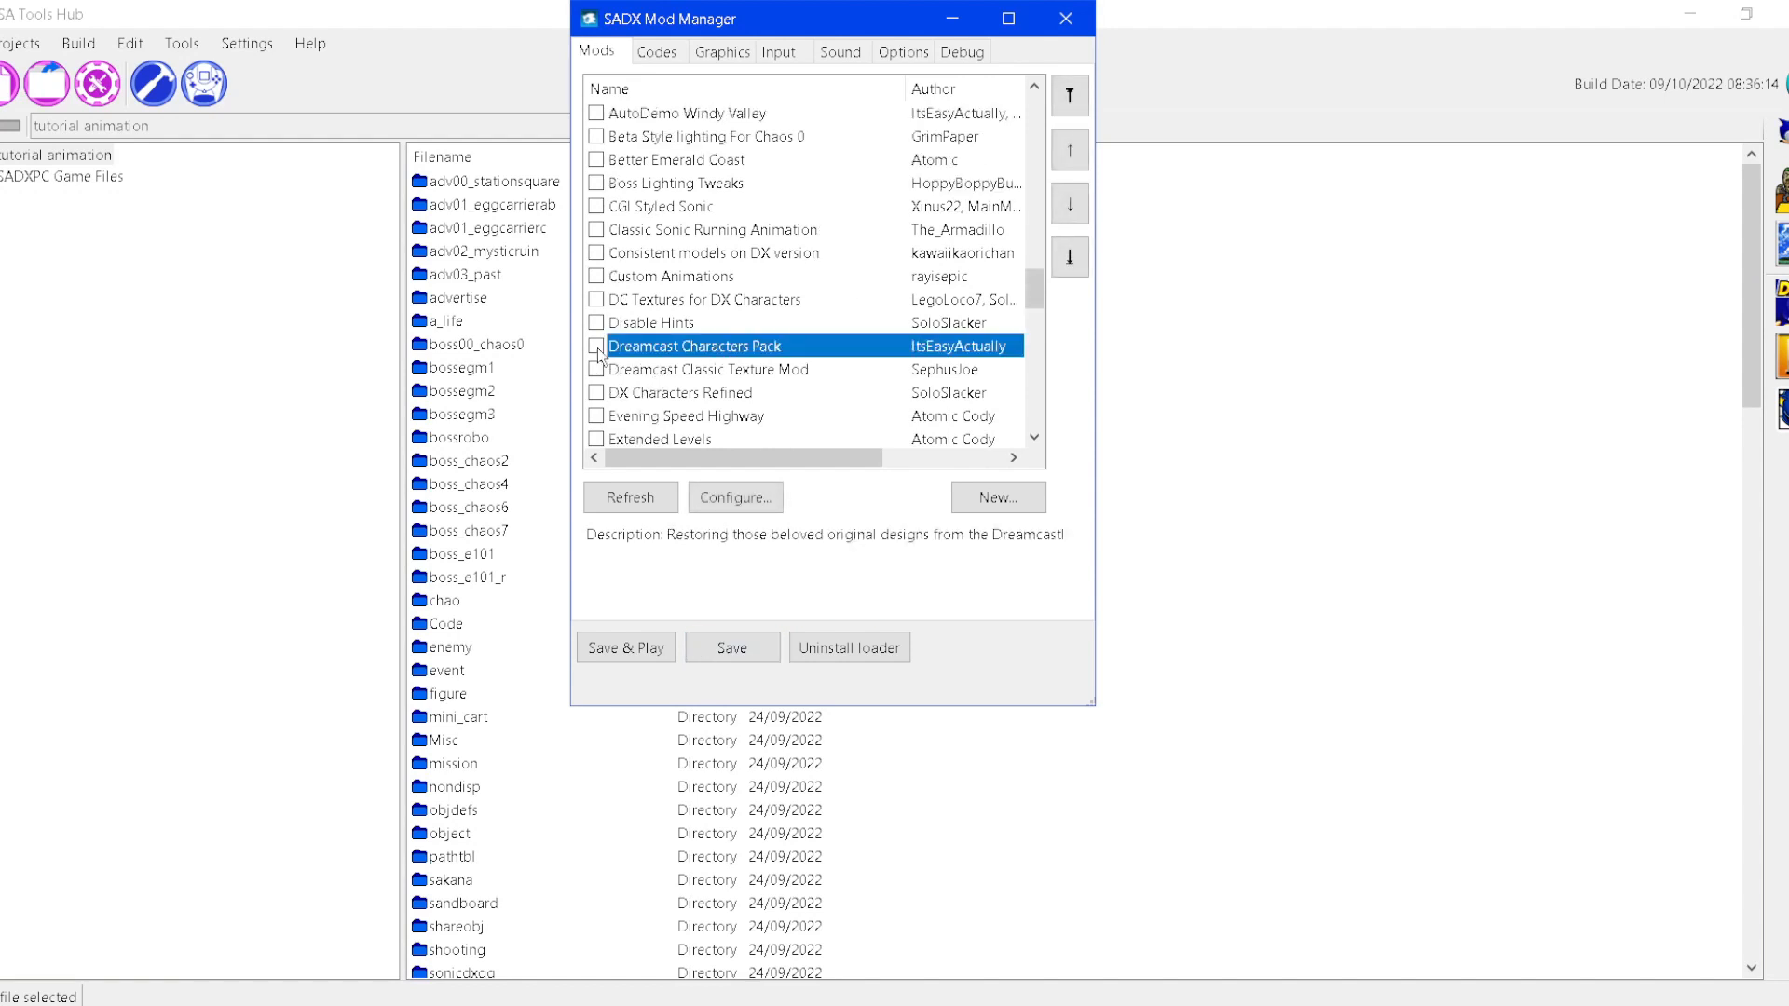
pyautogui.click(750, 652)
pyautogui.click(962, 51)
pyautogui.click(667, 512)
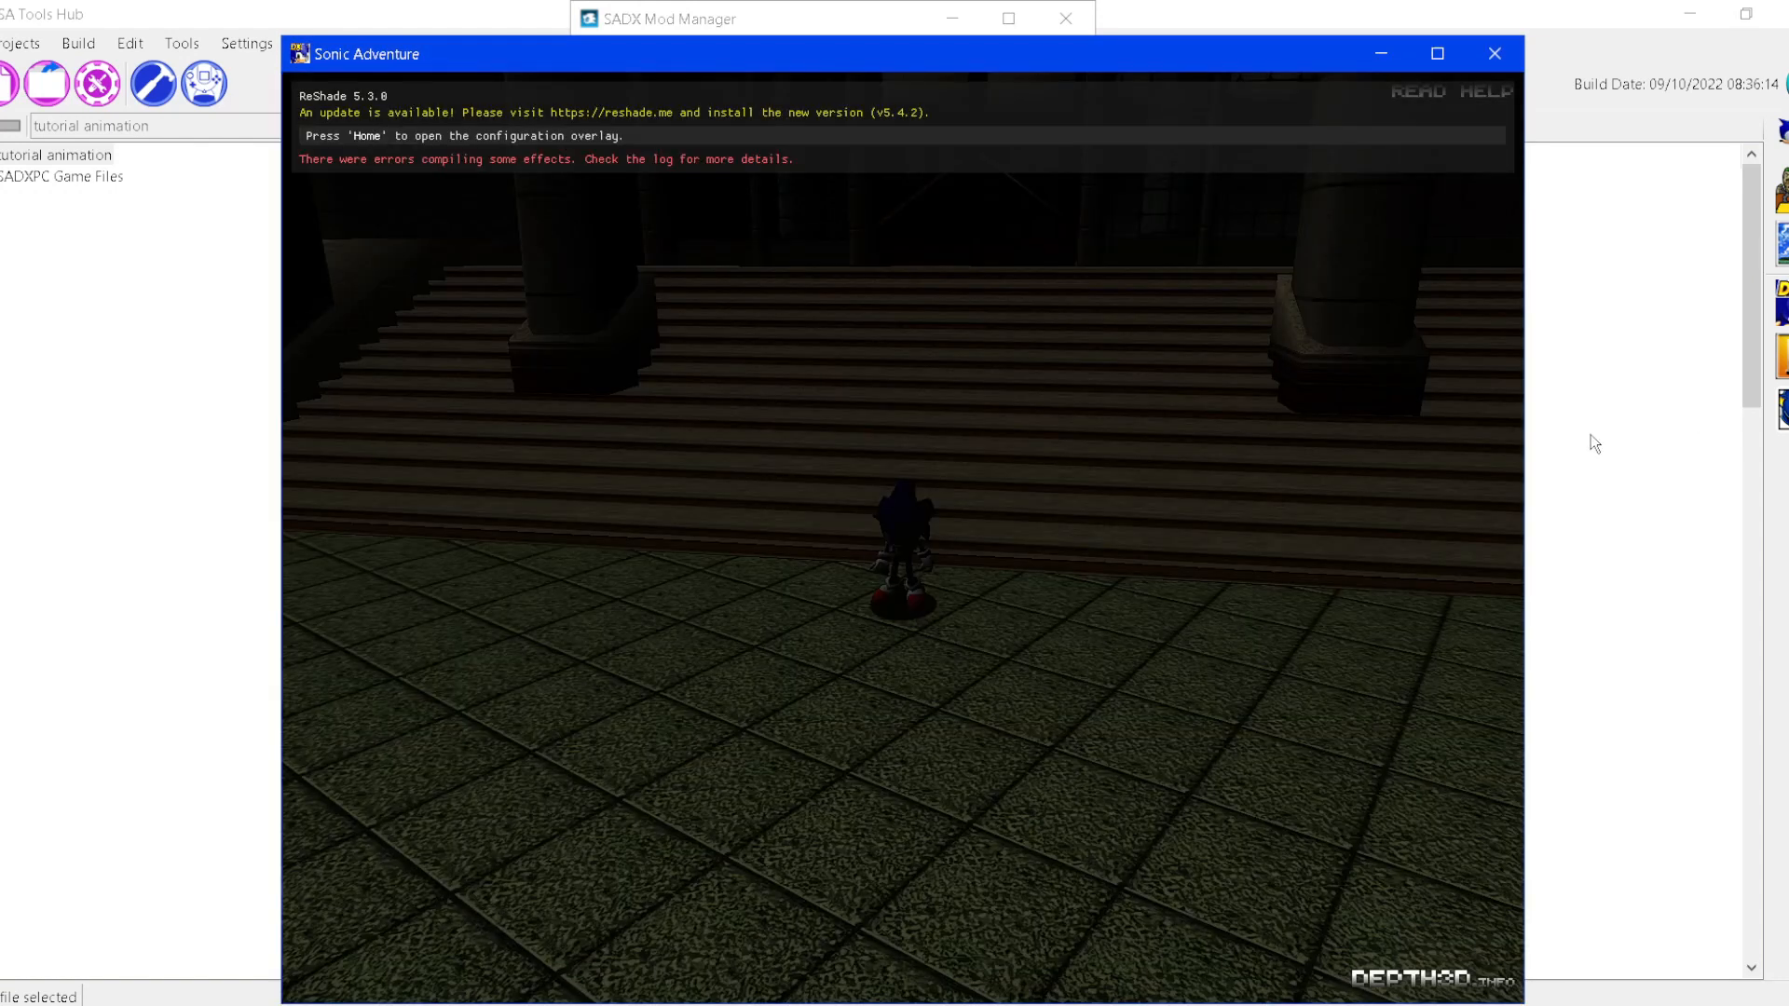
# - Move Sonic in front of the large staircase and check his idle pose with the Dreamcast model
pyautogui.press('Left')
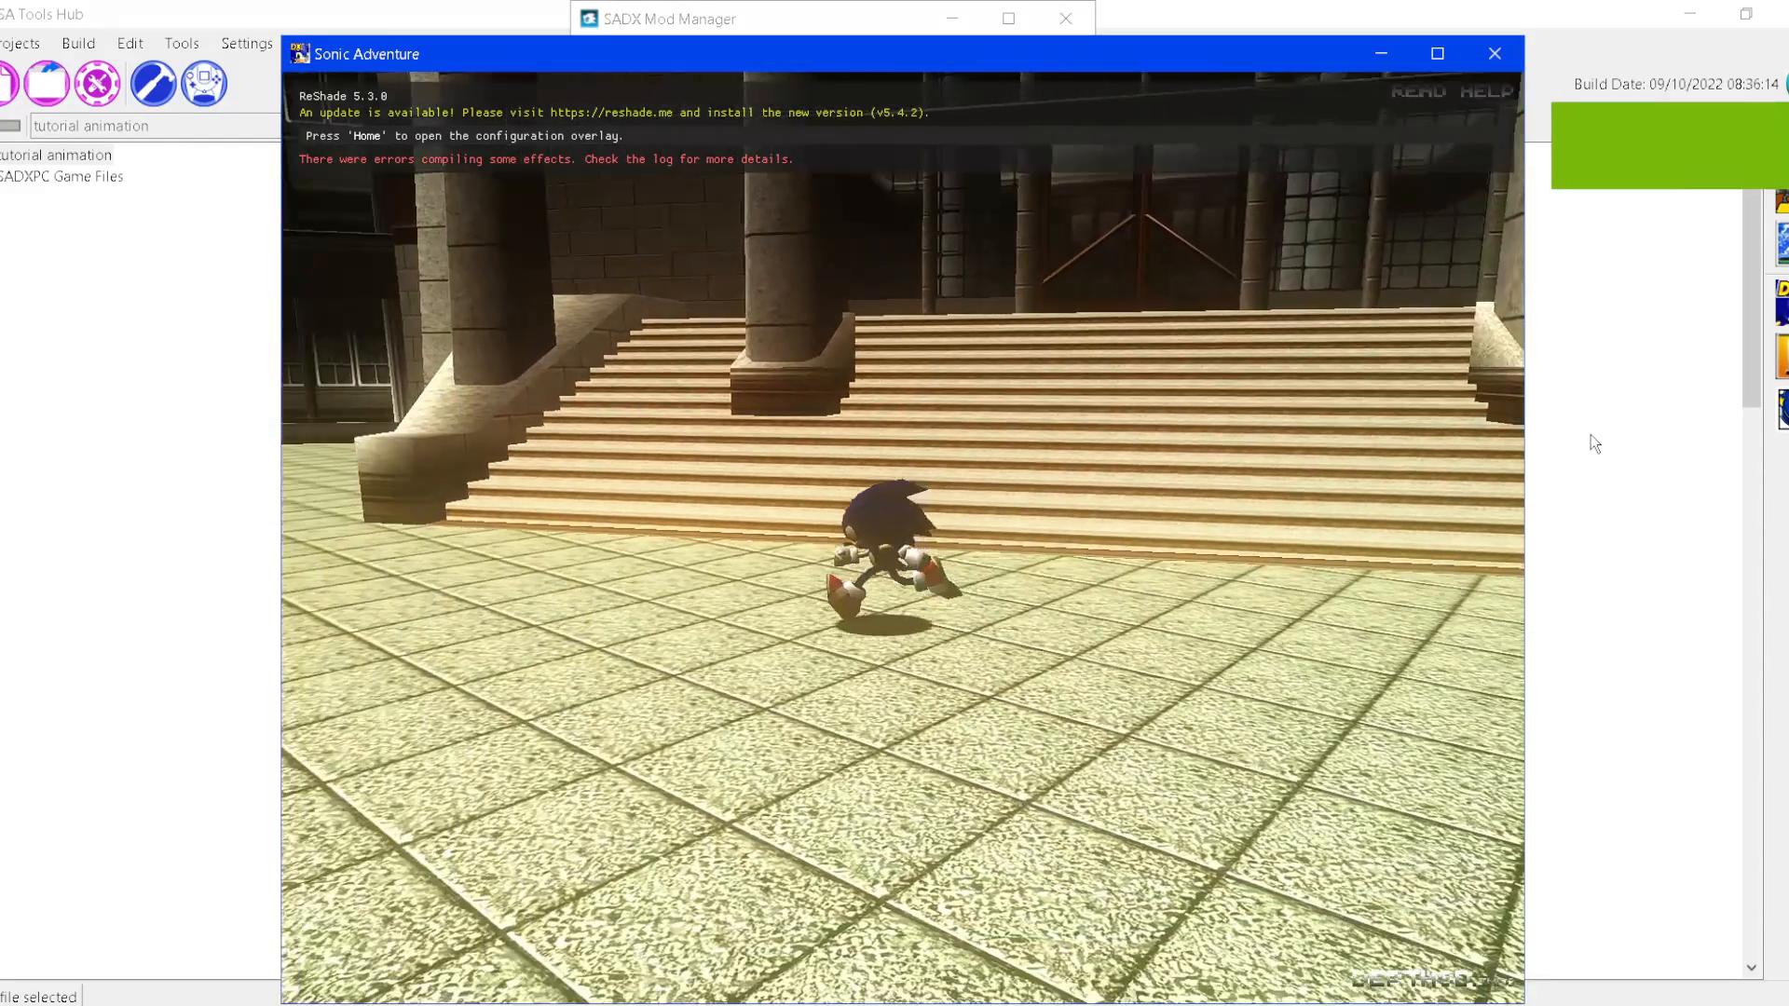
pyautogui.press('super')
pyautogui.click(1340, 438)
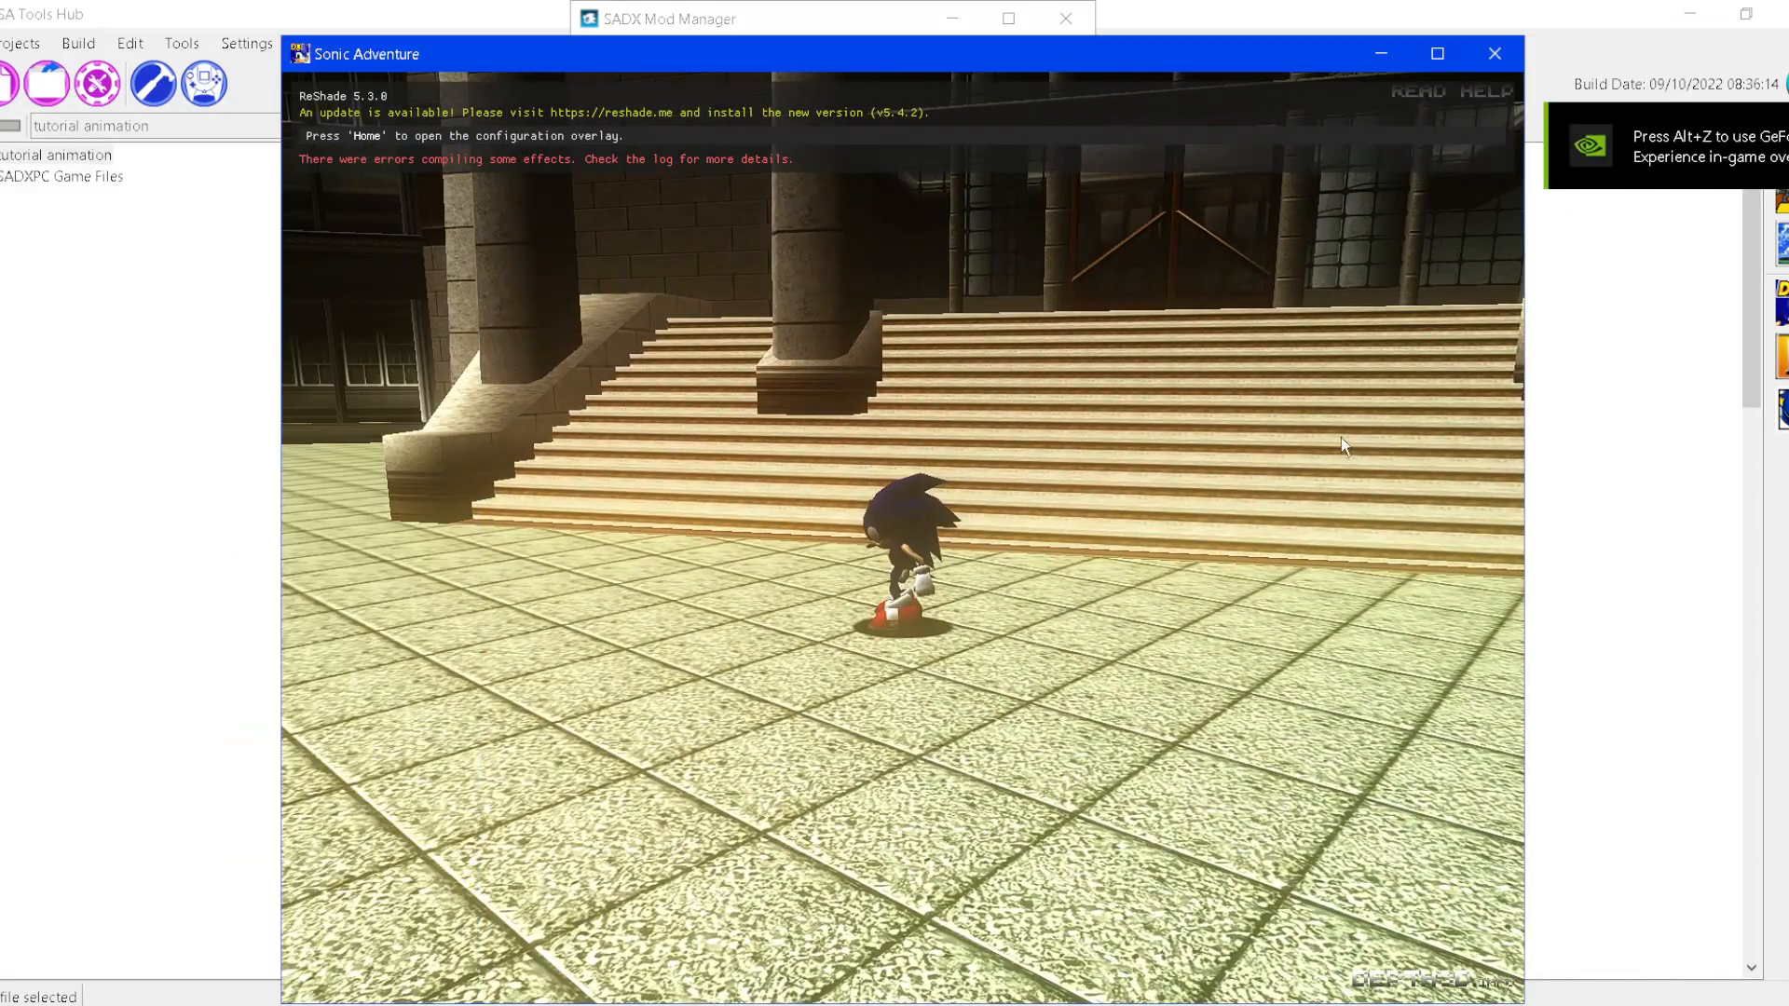
pyautogui.press('Down')
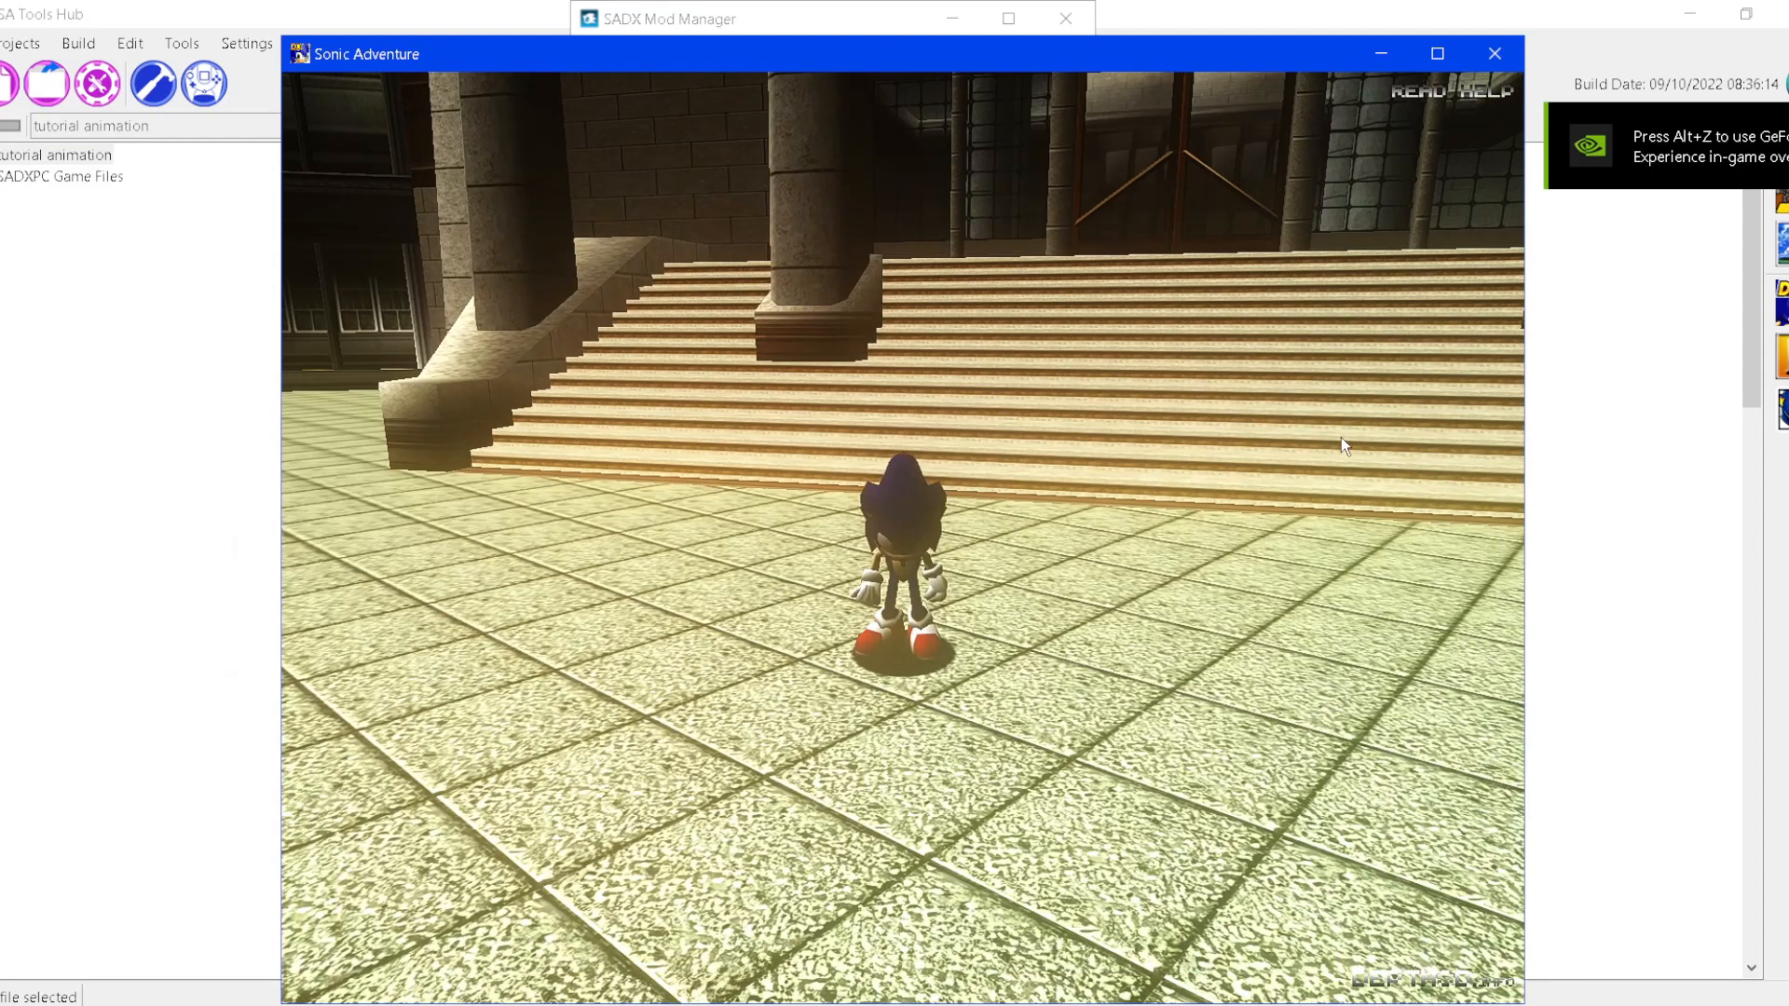
# - Turn off all active ReShade effects, from AmbientLight and MagicHDR through AdaptiveSharpen, and close the ReShade overlay
pyautogui.press('Home')
pyautogui.click(417, 248)
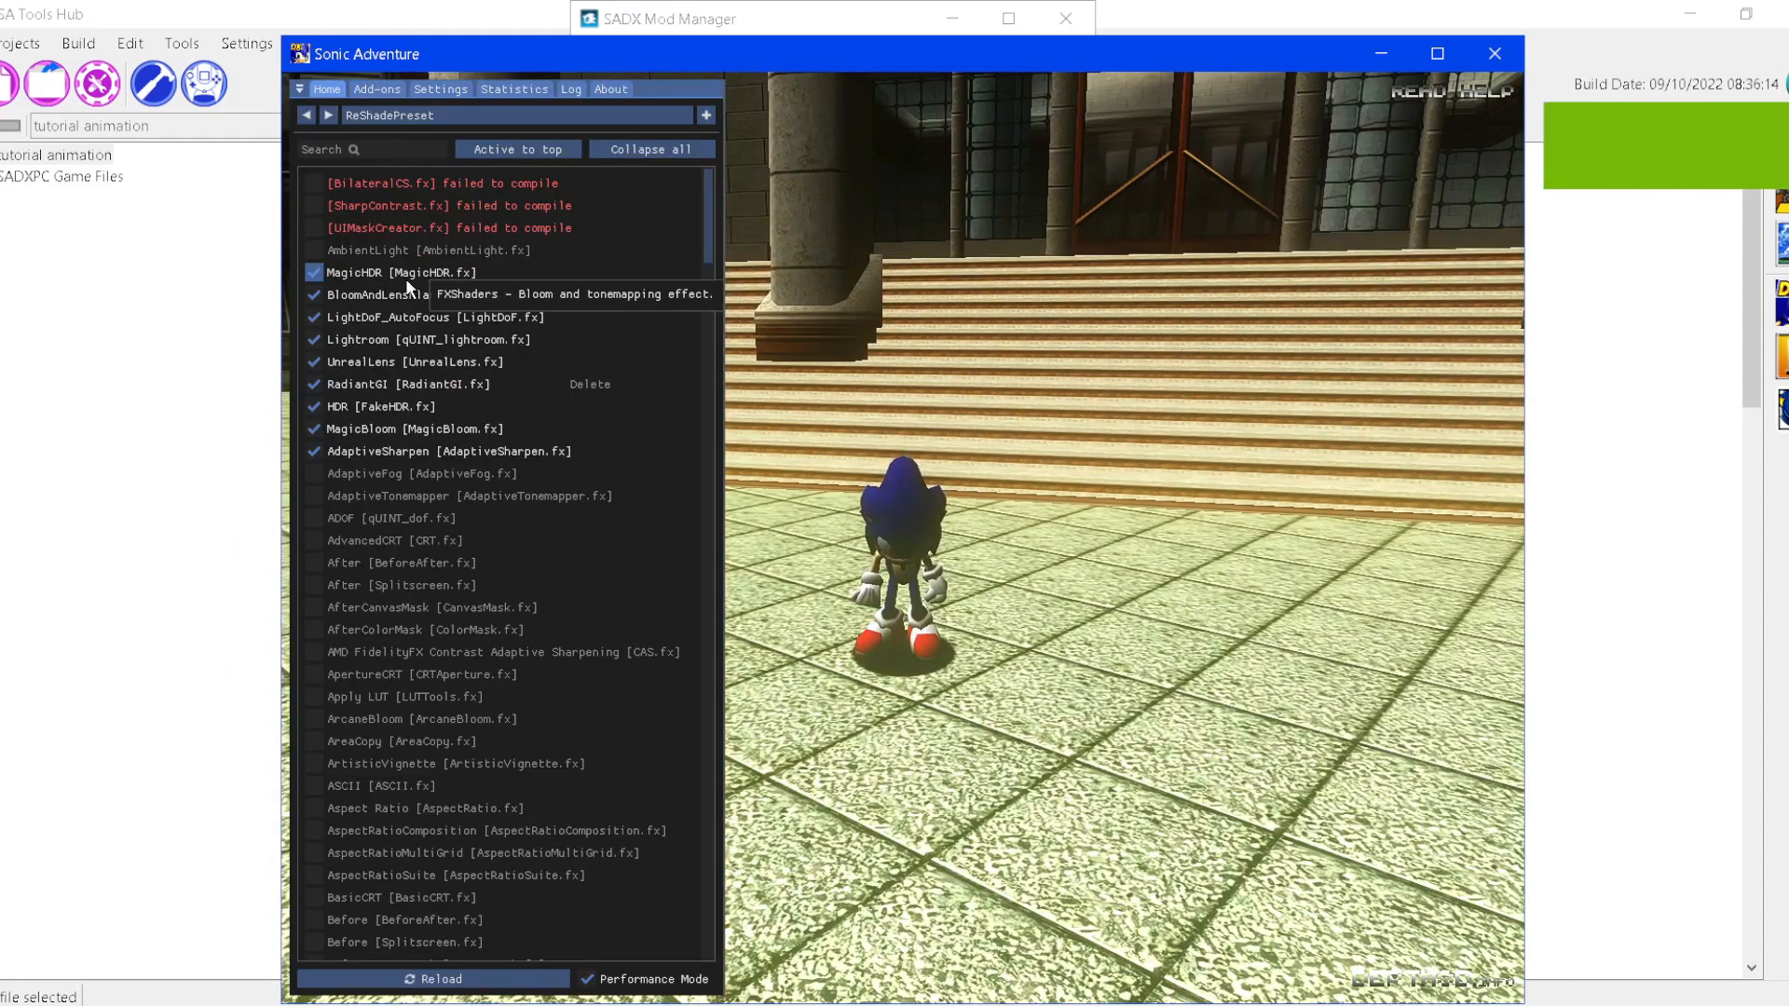
pyautogui.click(406, 274)
pyautogui.click(405, 296)
pyautogui.click(422, 337)
pyautogui.click(399, 316)
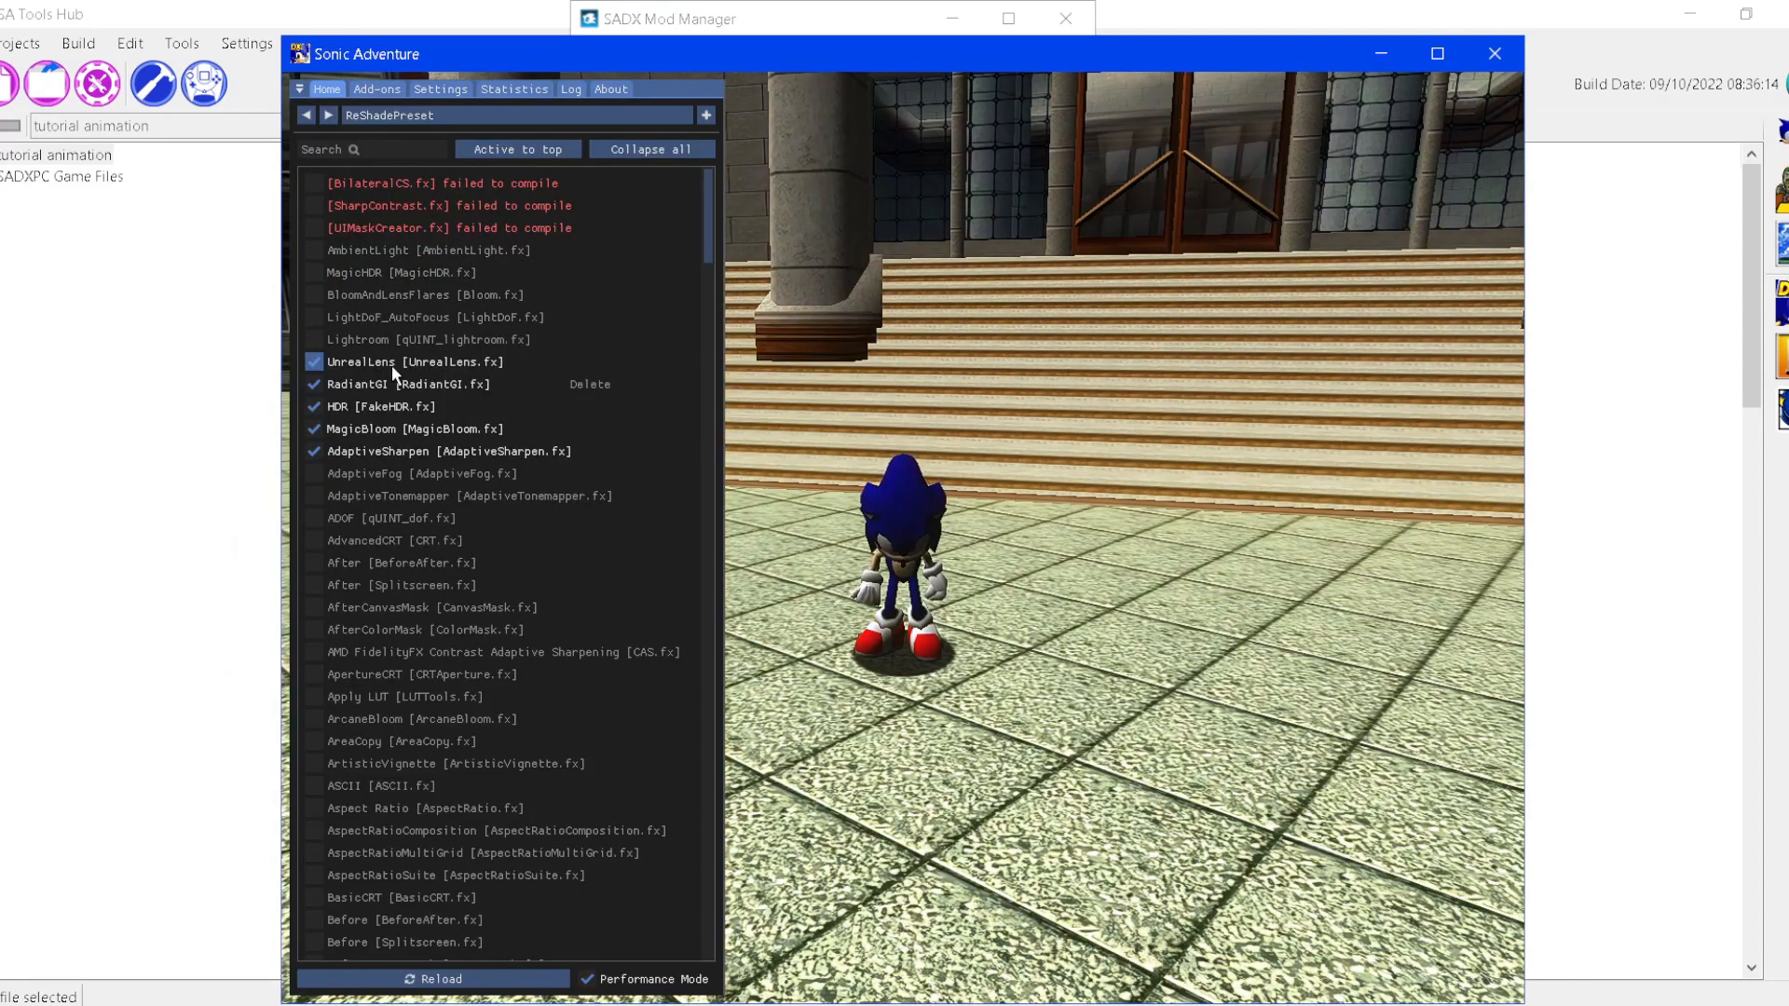
pyautogui.click(392, 362)
pyautogui.click(394, 384)
pyautogui.click(397, 406)
pyautogui.click(401, 429)
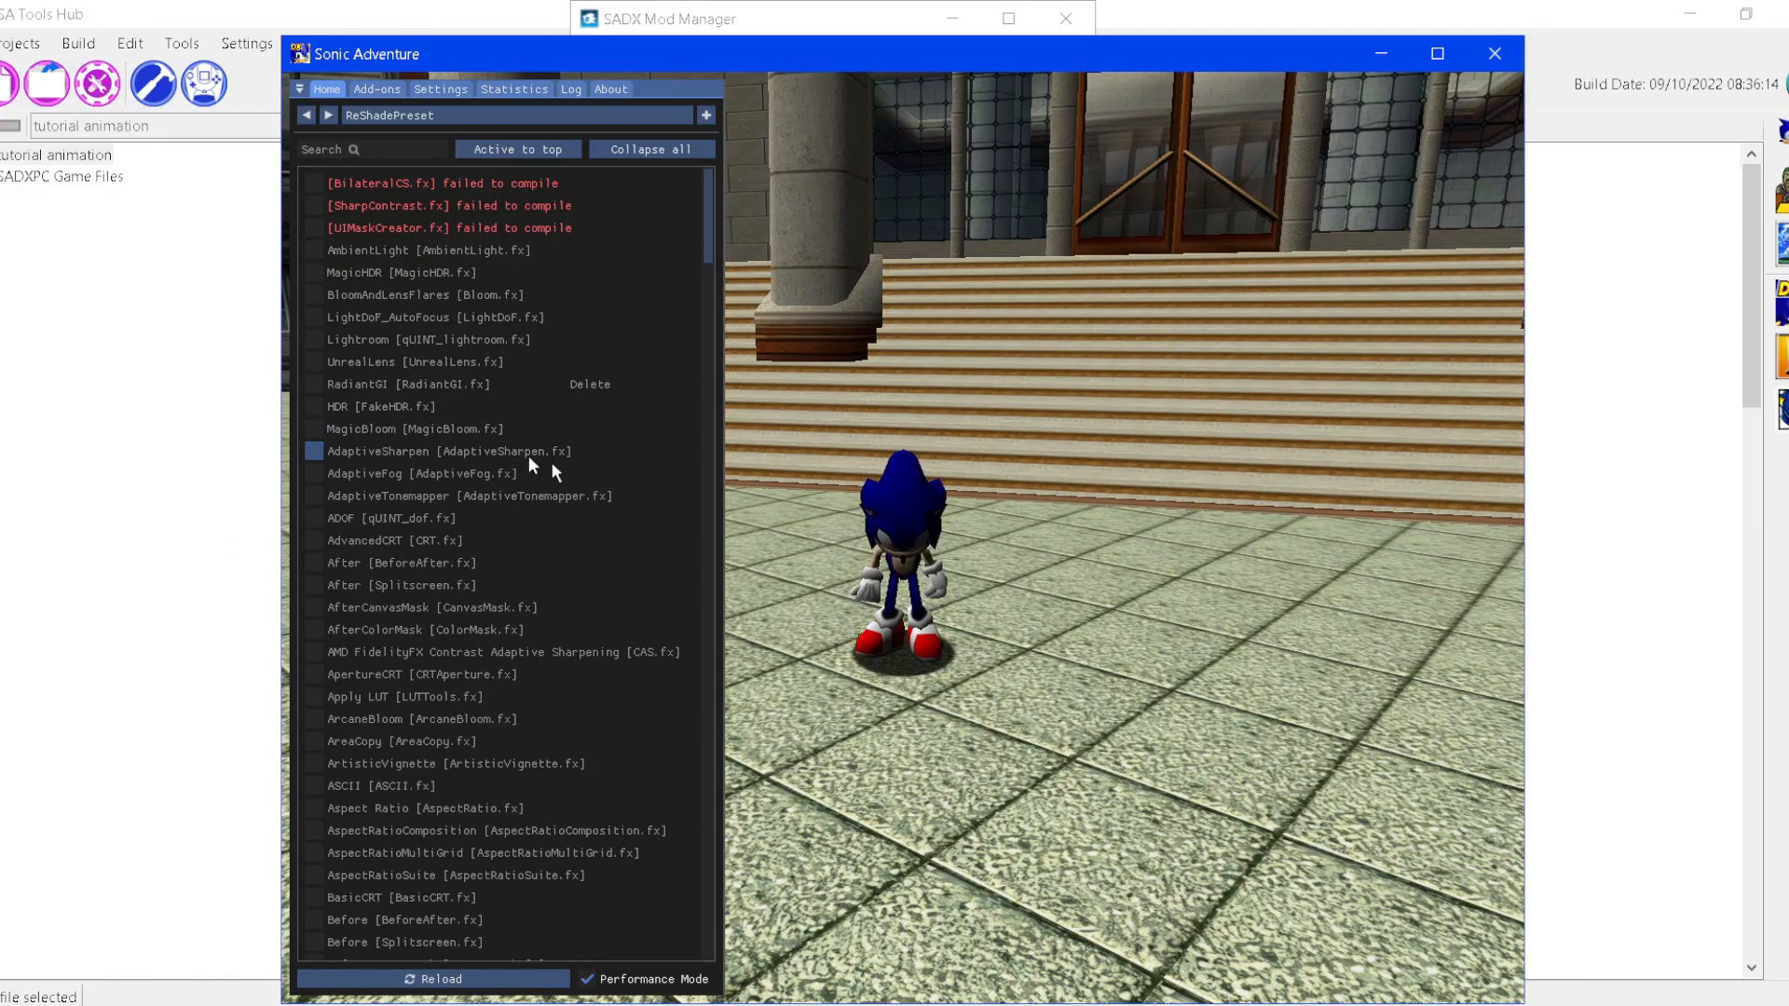
pyautogui.press('Home')
# - Run Sonic through the streets of Station Square and examine the idle animation on the Dreamcast model from different facing directions
pyautogui.press('Left')
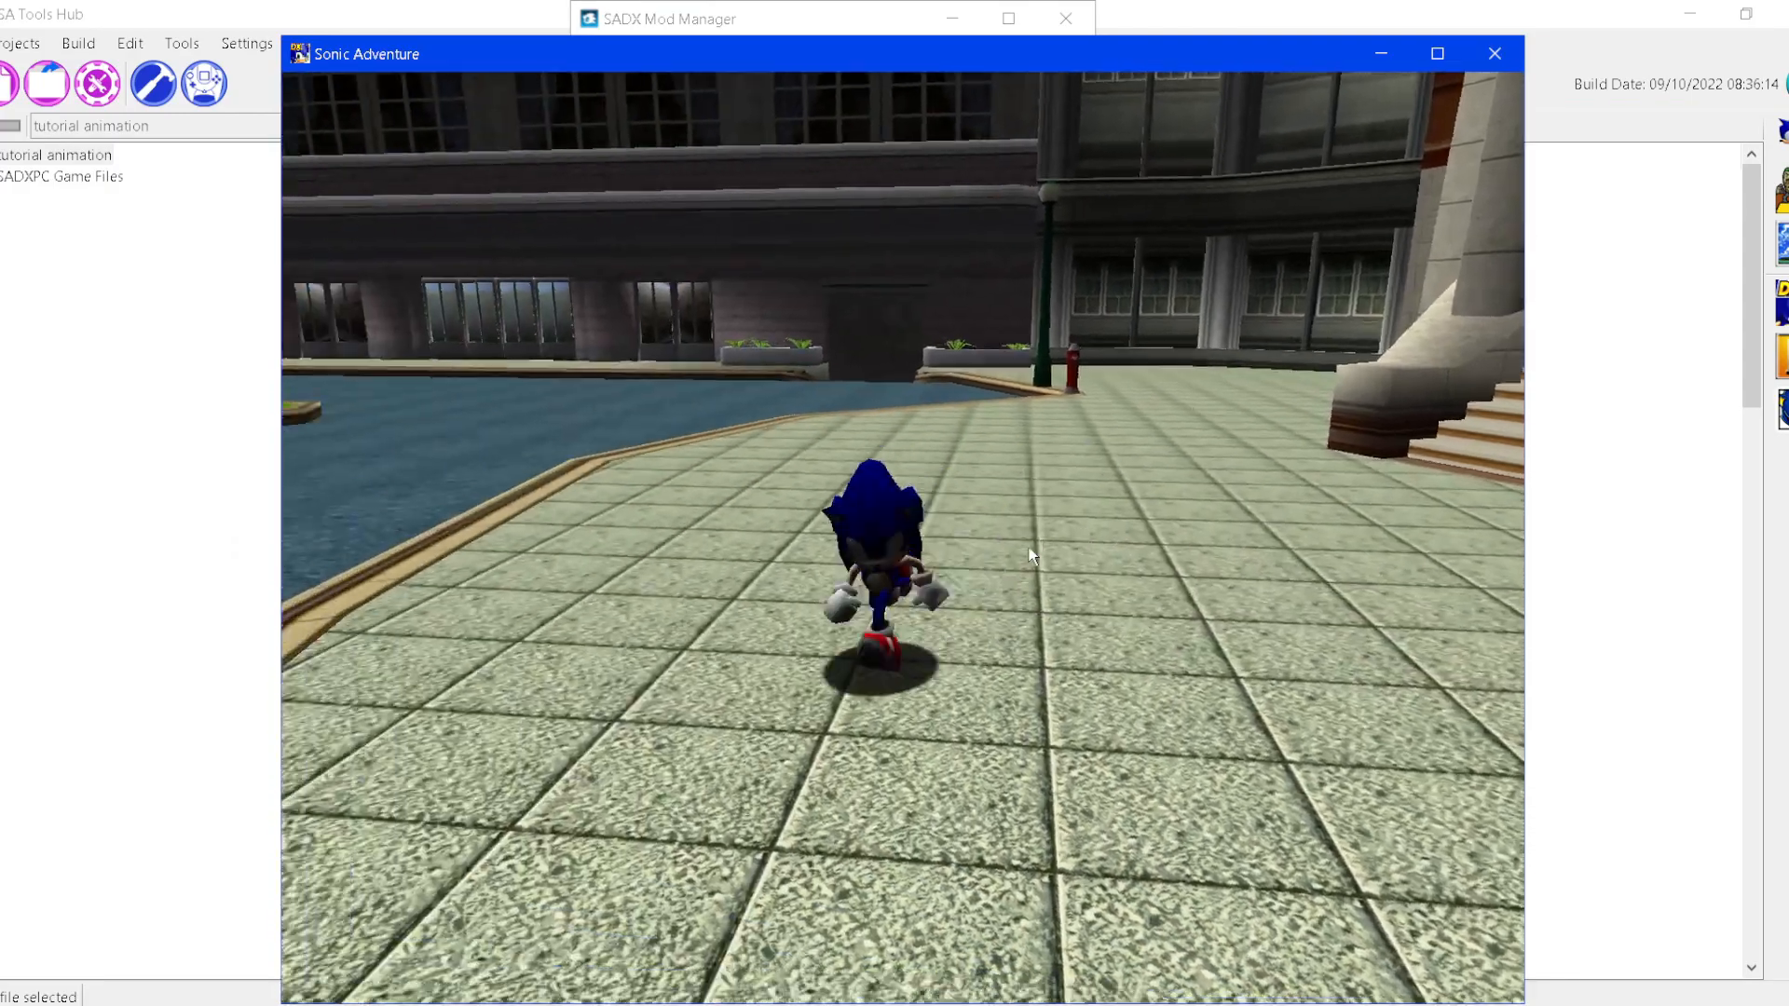
pyautogui.press('Down')
pyautogui.press('Right')
pyautogui.press('Left')
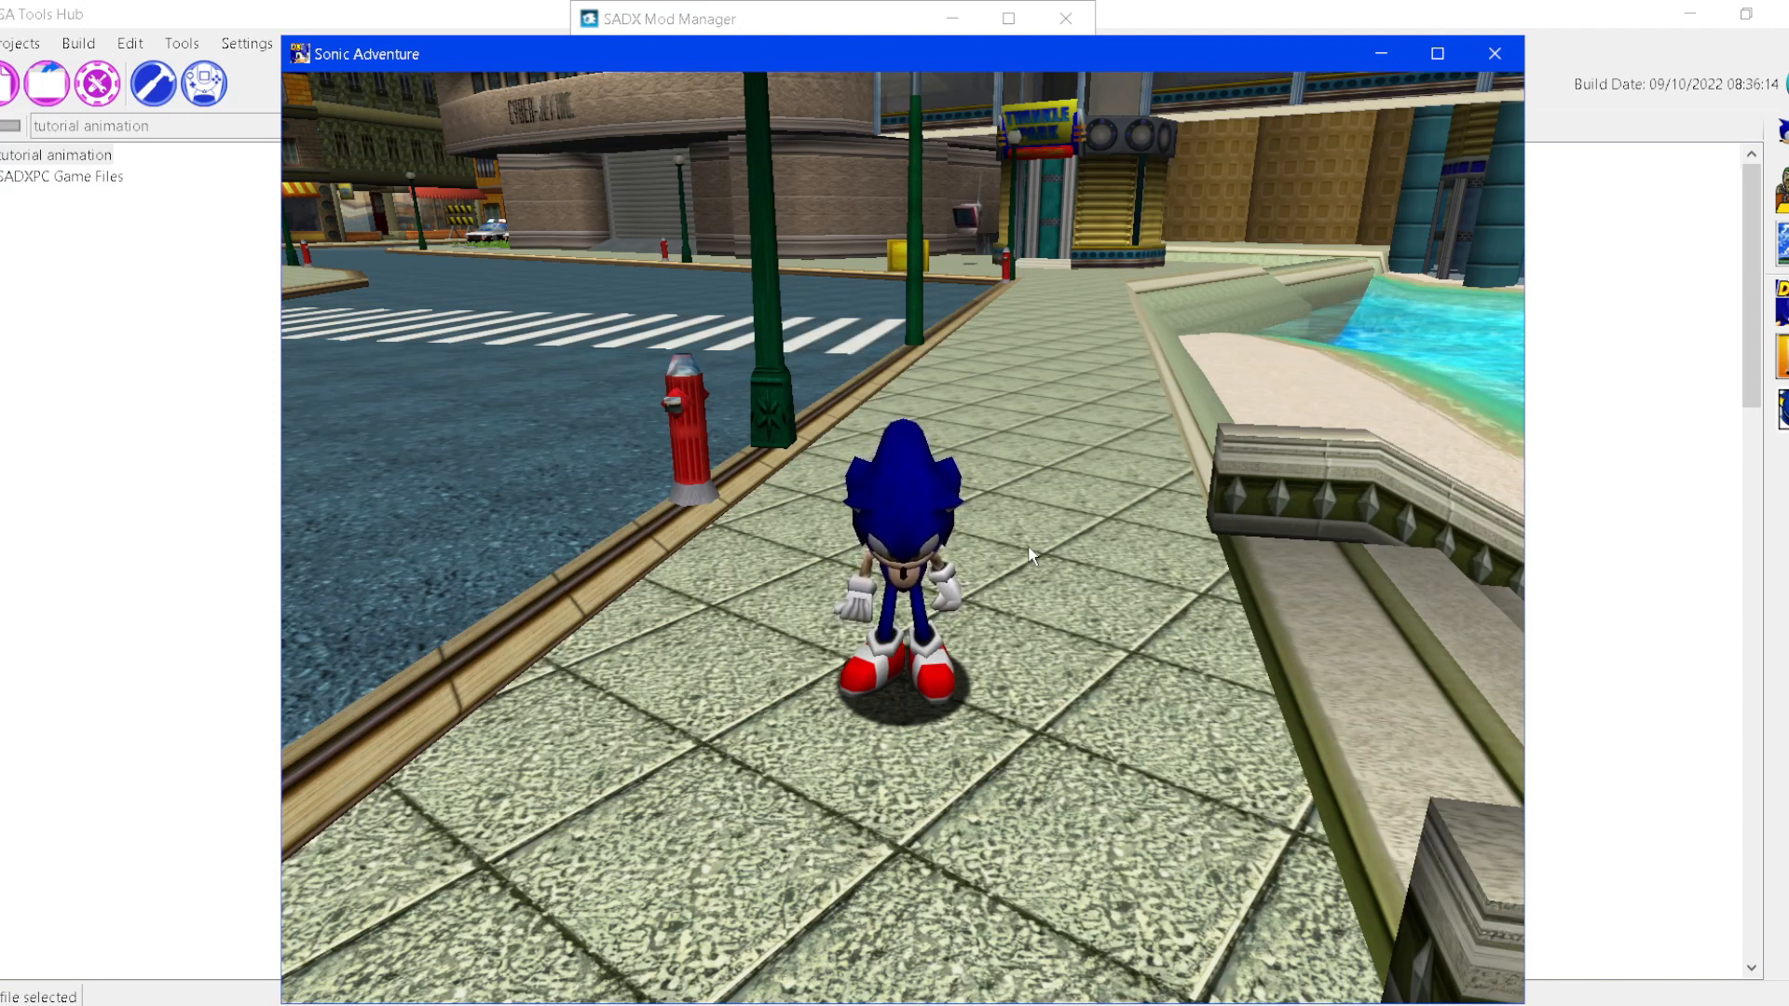
pyautogui.press('Right')
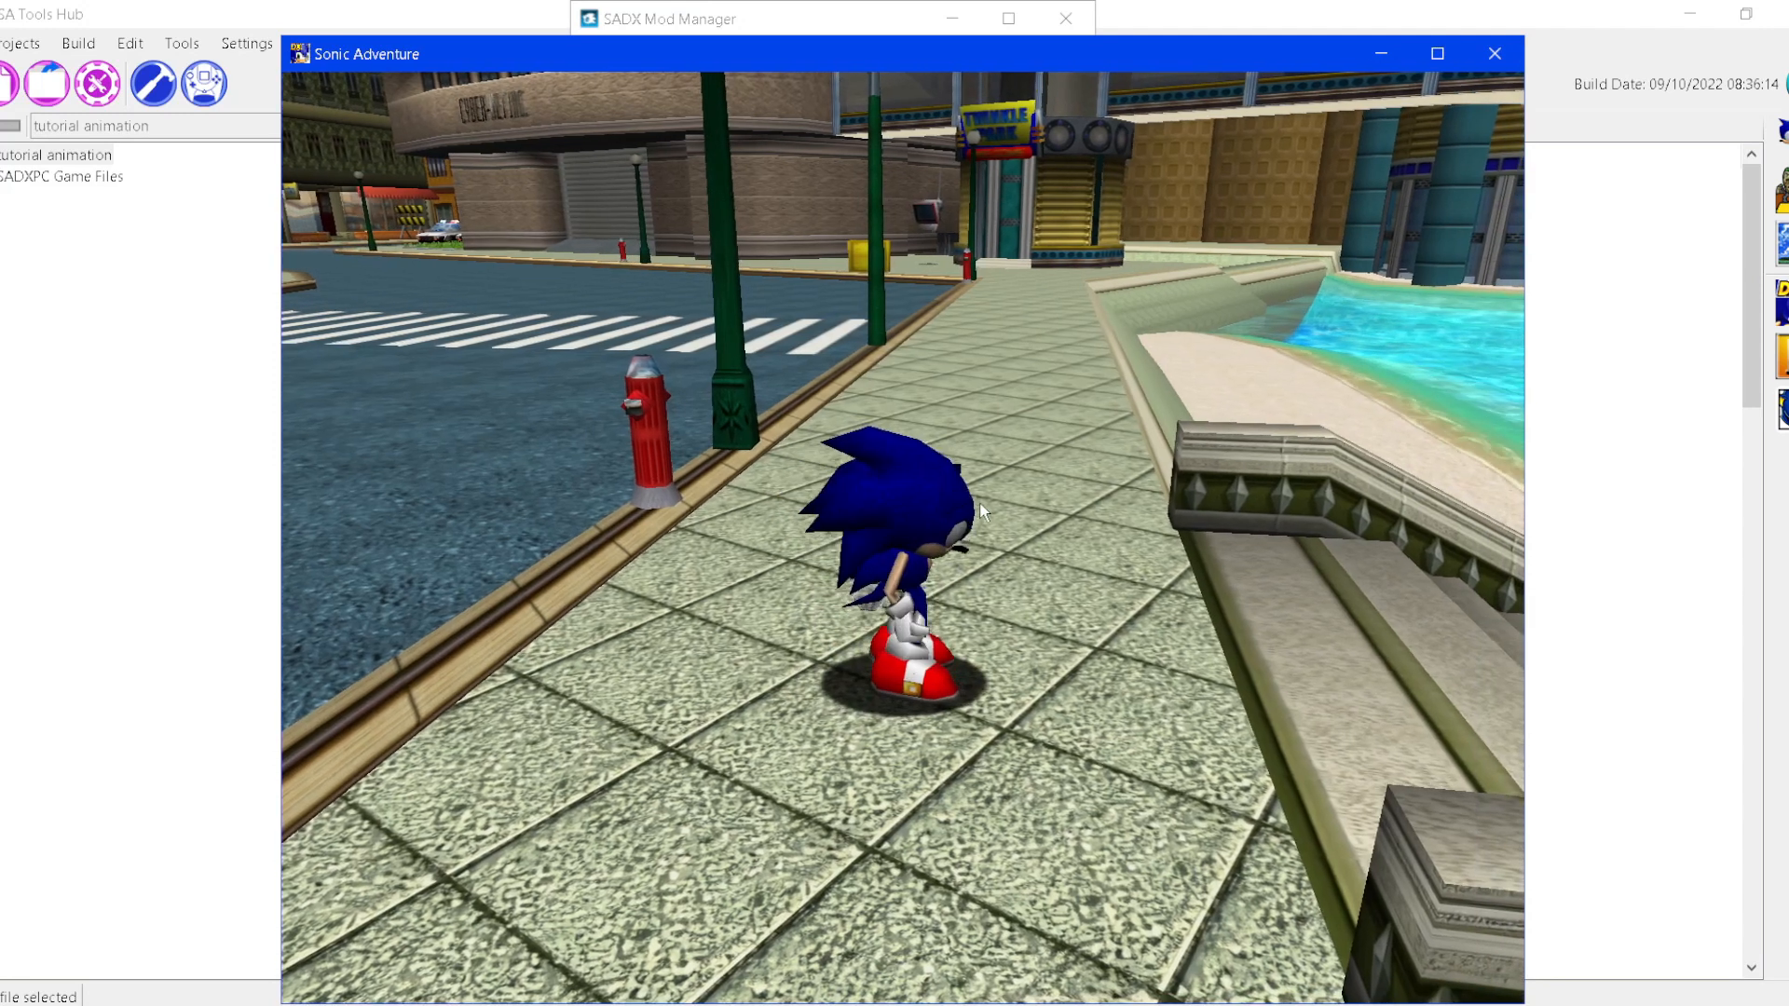
pyautogui.press('Down')
pyautogui.press('Up')
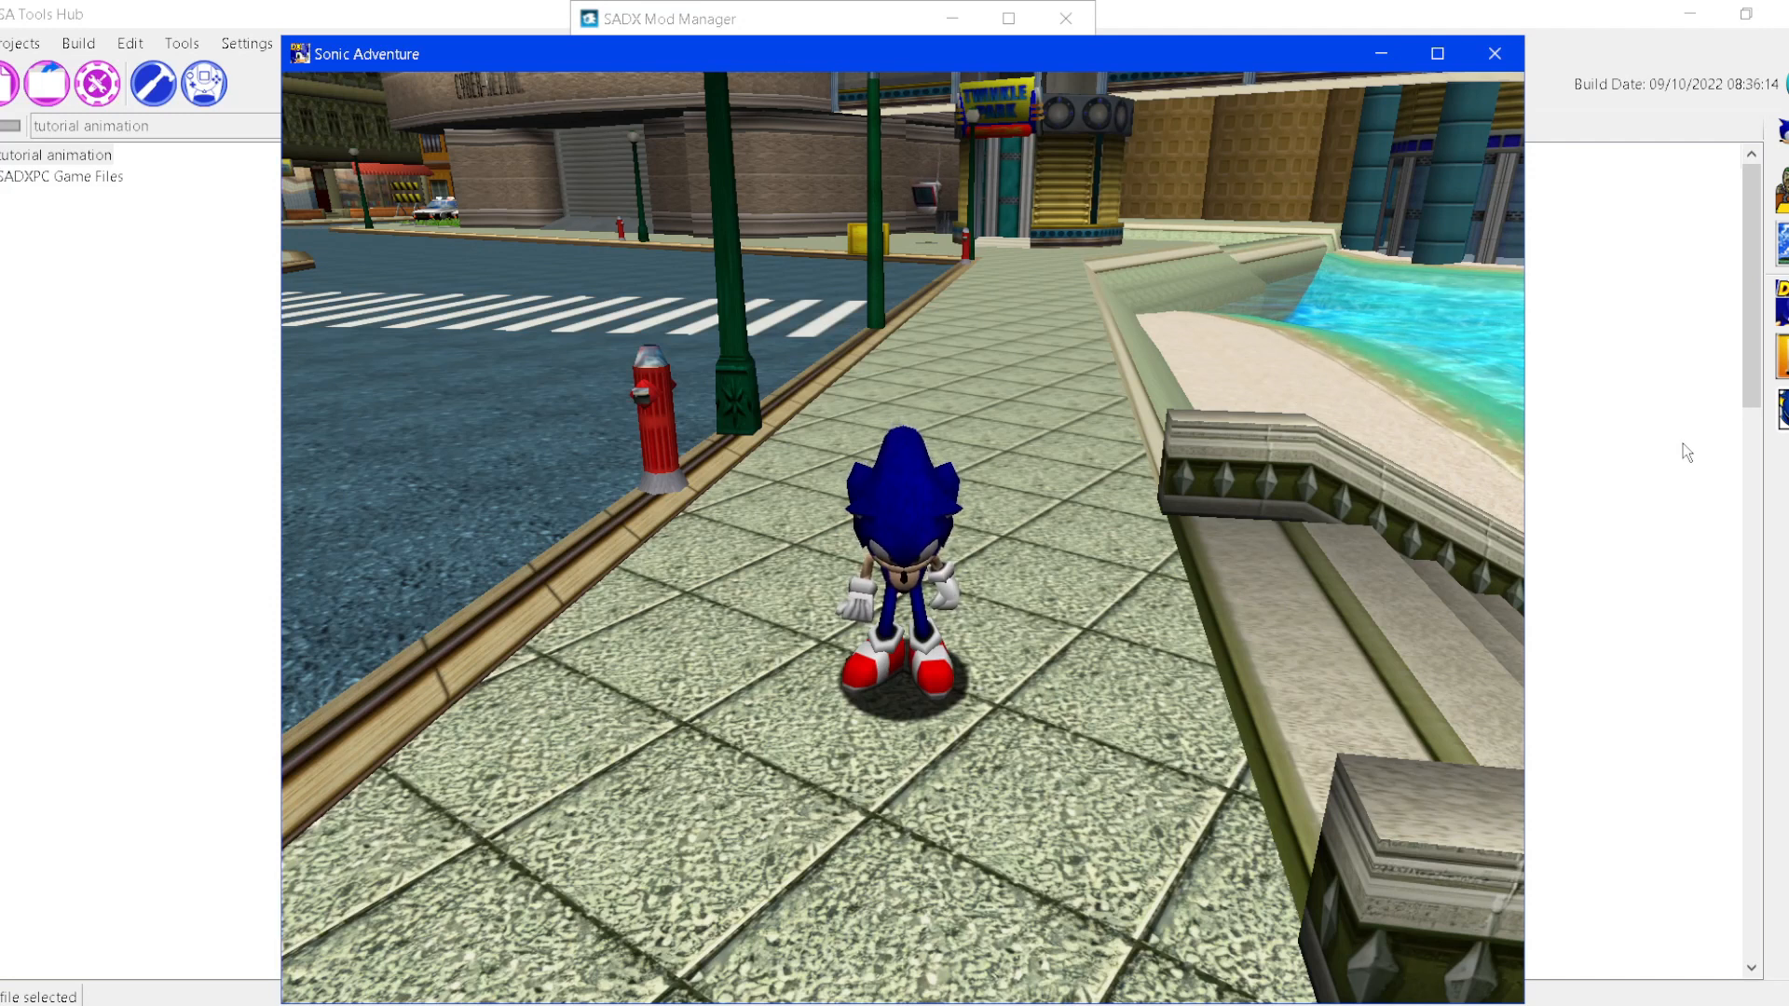
pyautogui.press('Down')
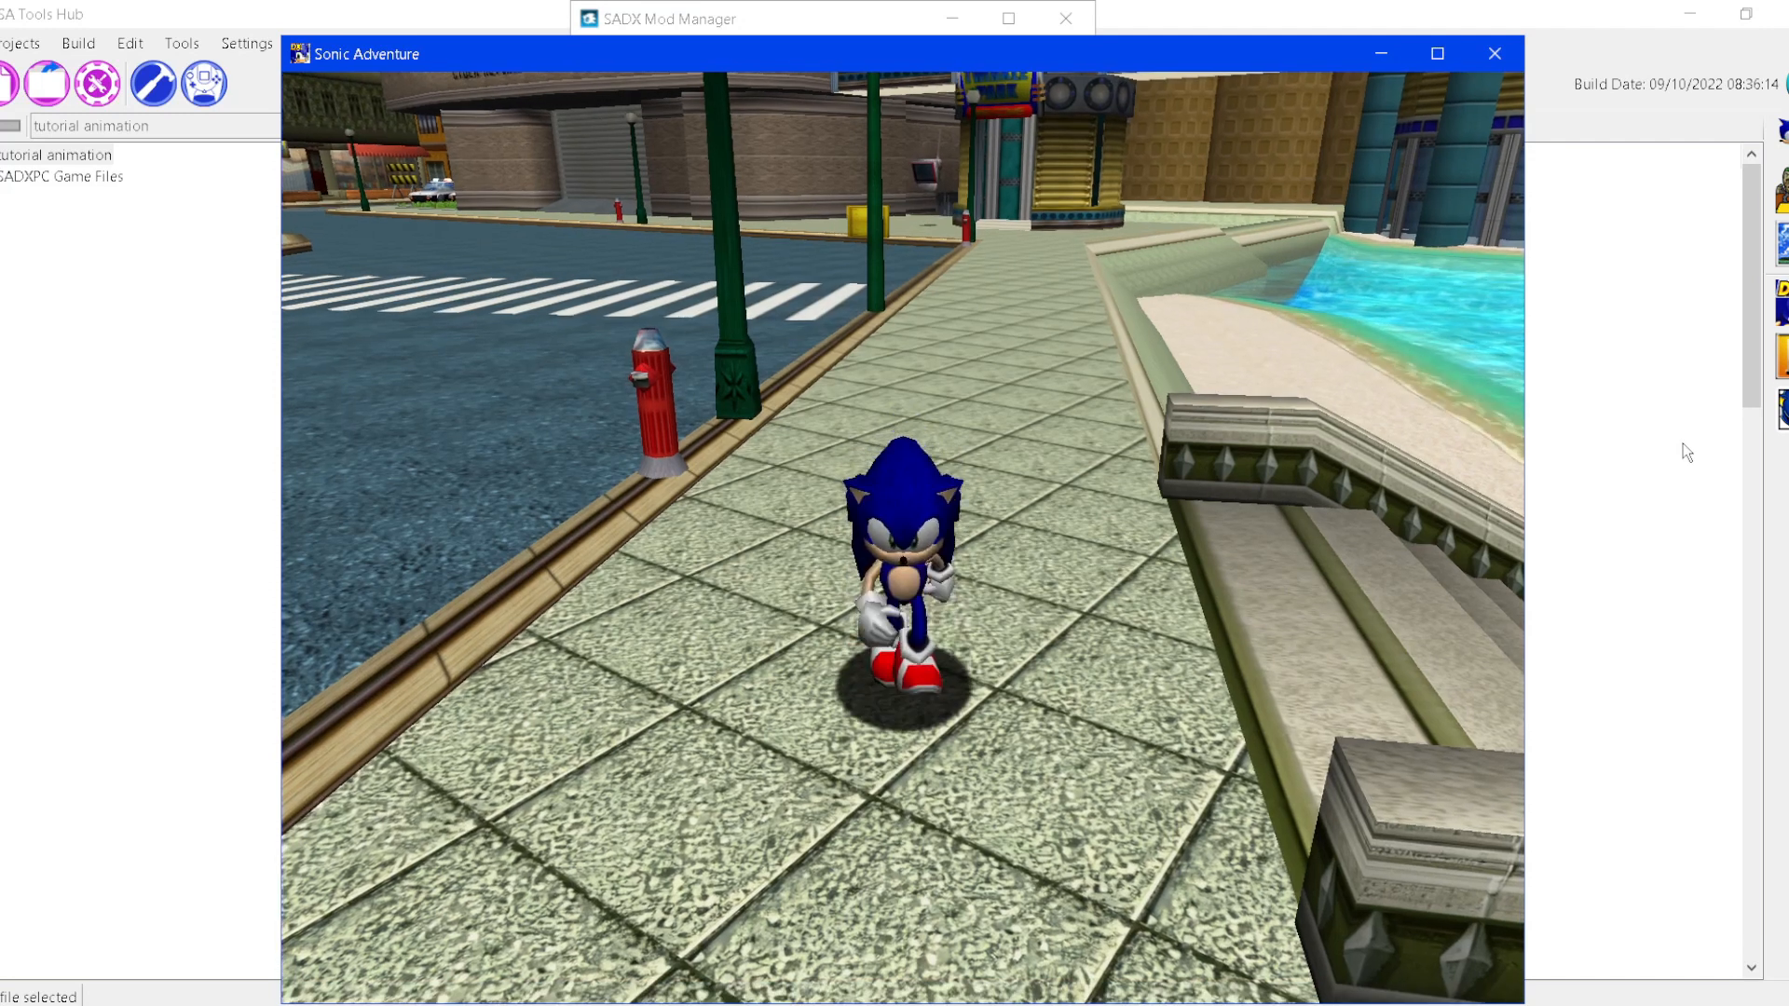